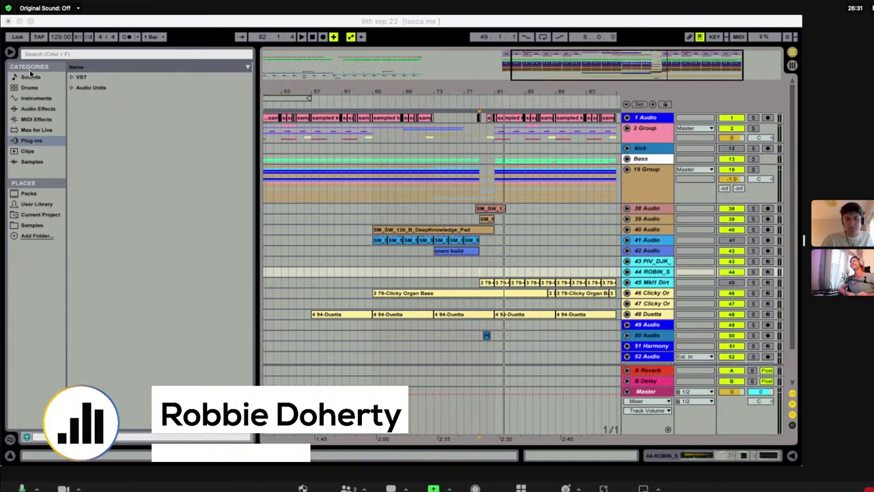
Hide the browser to give the arrangement more room
left_click(12, 53)
left_click(10, 52)
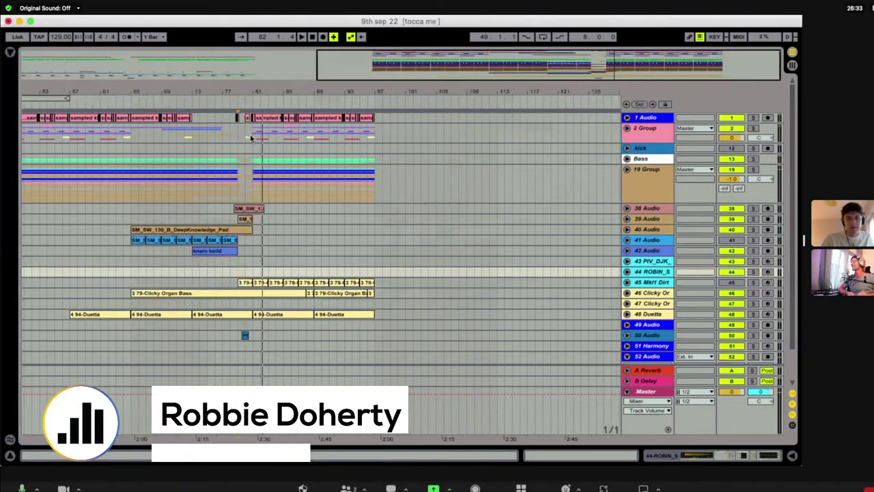
scroll(307, 189, "left", 10)
scroll(460, 126, "right", 8)
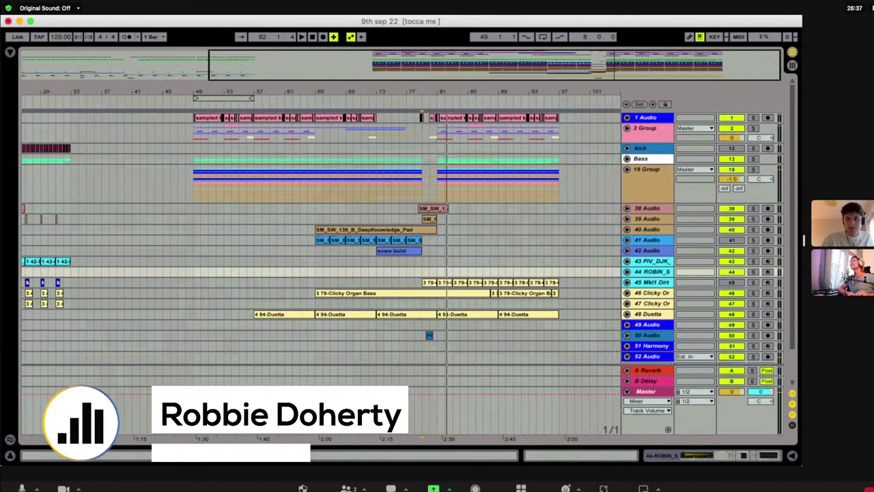
scroll(460, 130, "left", 1)
scroll(460, 130, "right", 1)
left_click(38, 9)
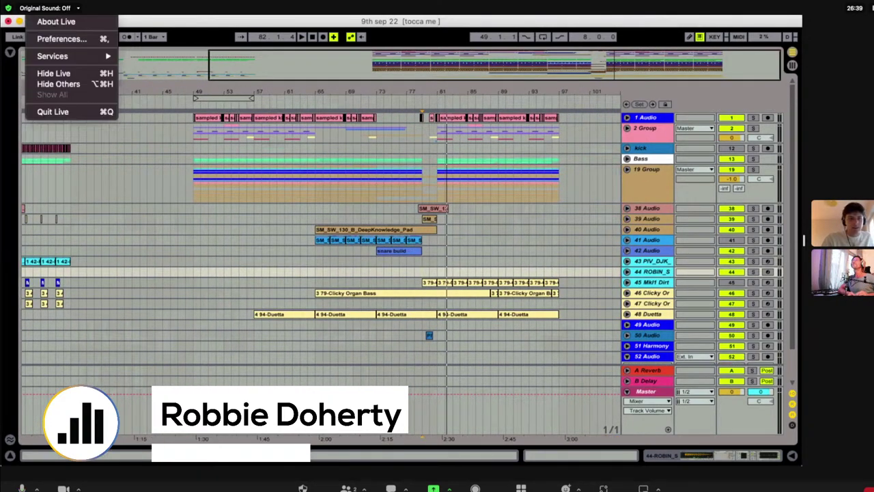
left_click(45, 38)
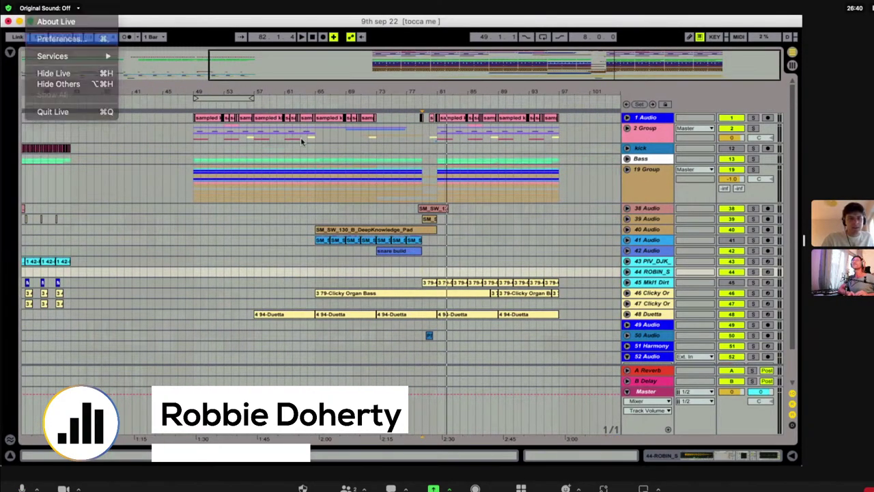
left_click(273, 77)
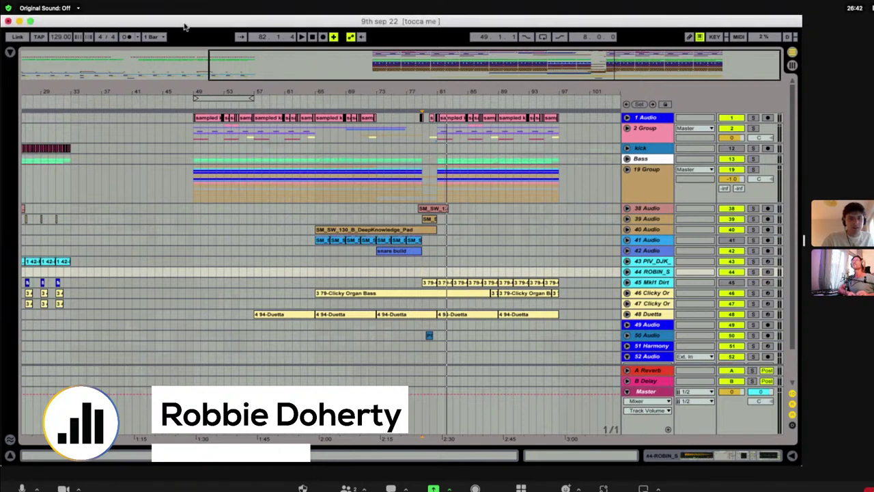
Play the full arrangement from bar 72 through the drop, and stop playback
left_click(372, 148)
key("space")
key("space")
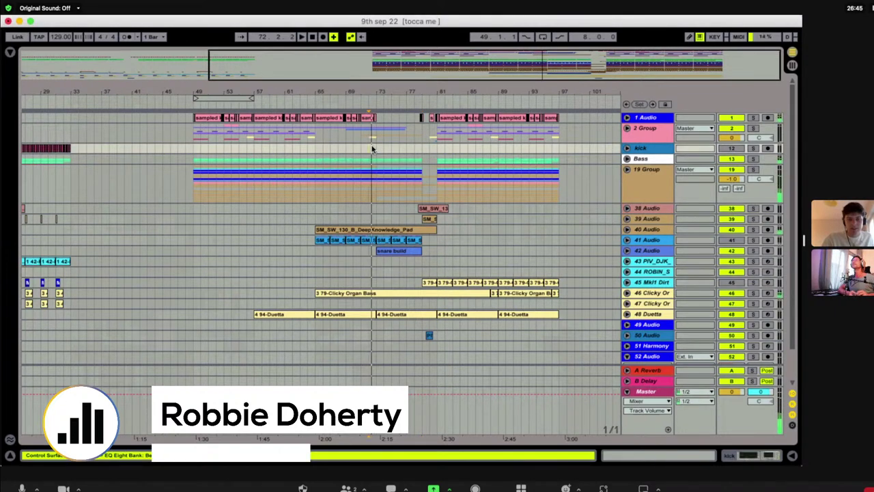
key("space")
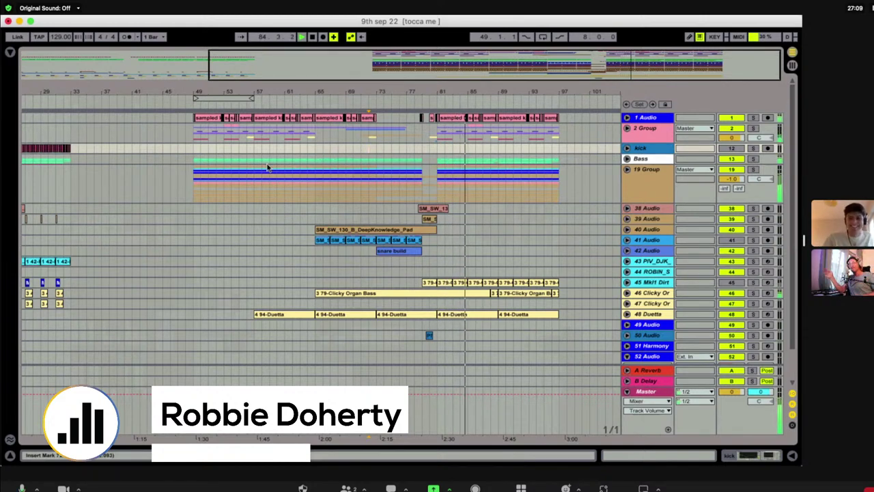
key("space")
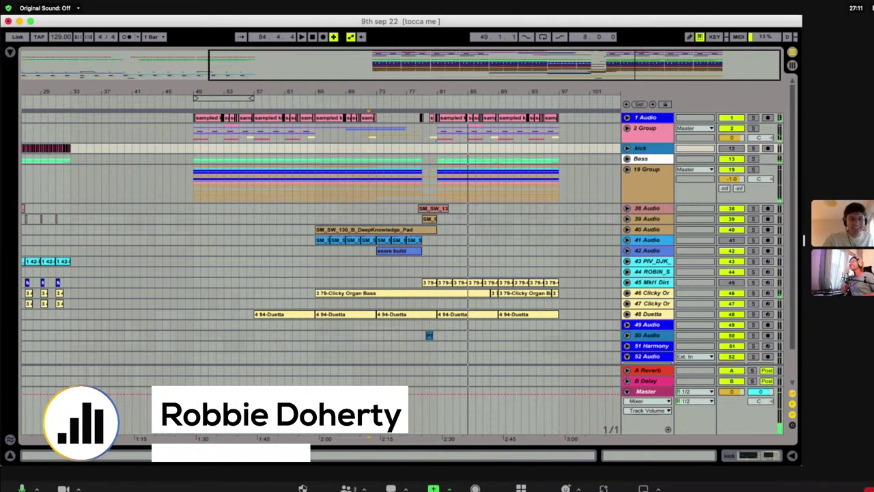
left_click(62, 10)
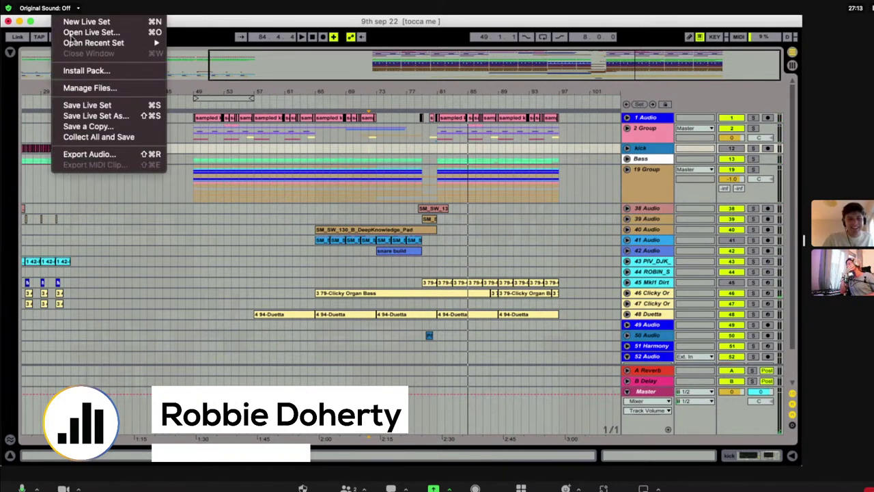
mouse_move(73, 43)
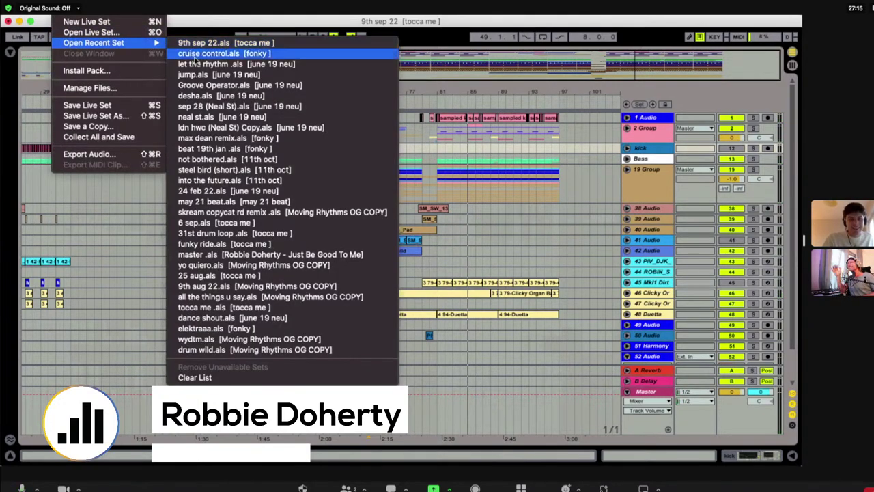
left_click(218, 86)
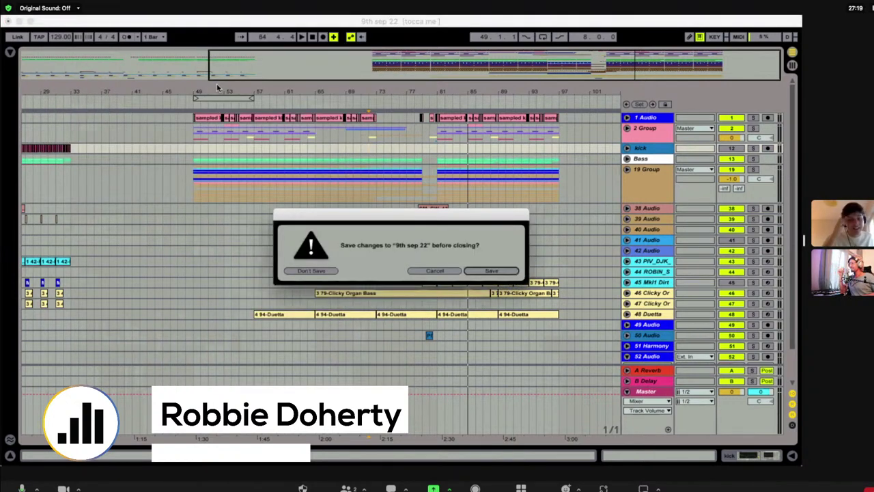
left_click(431, 271)
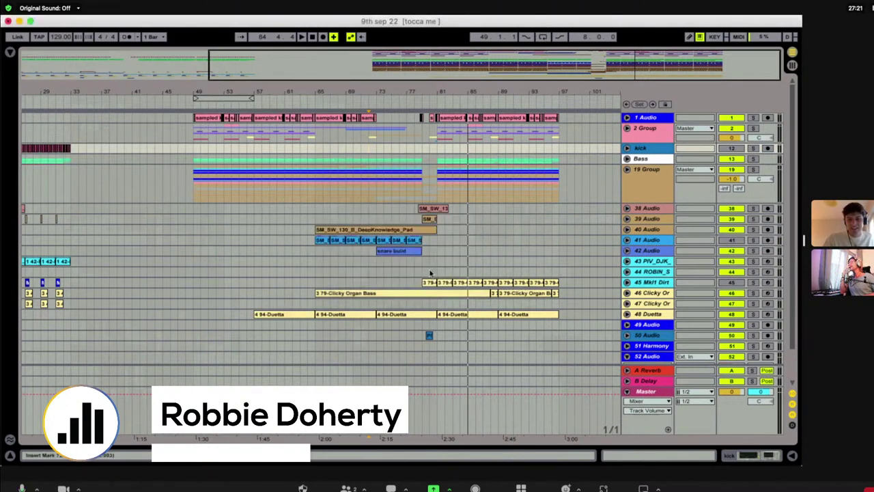
Unfold and solo track 46, the Clicky Organ Bass, and play it briefly from bar 81
left_click(627, 293)
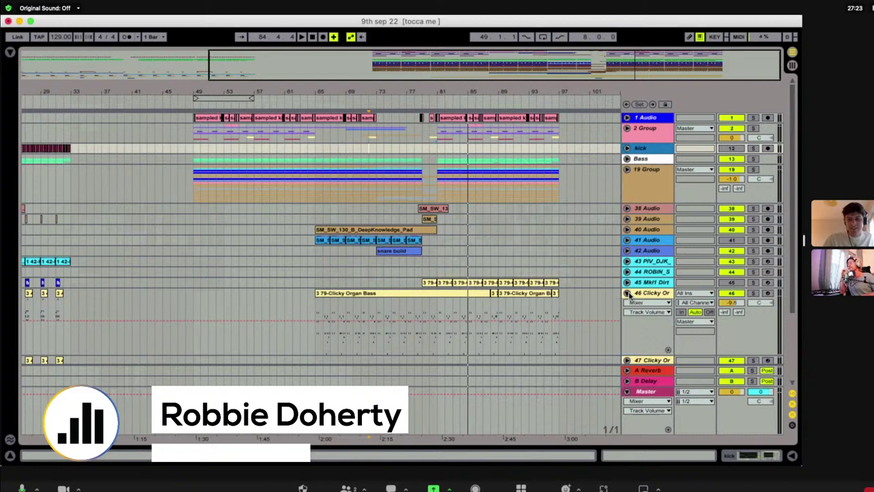
left_click(753, 293)
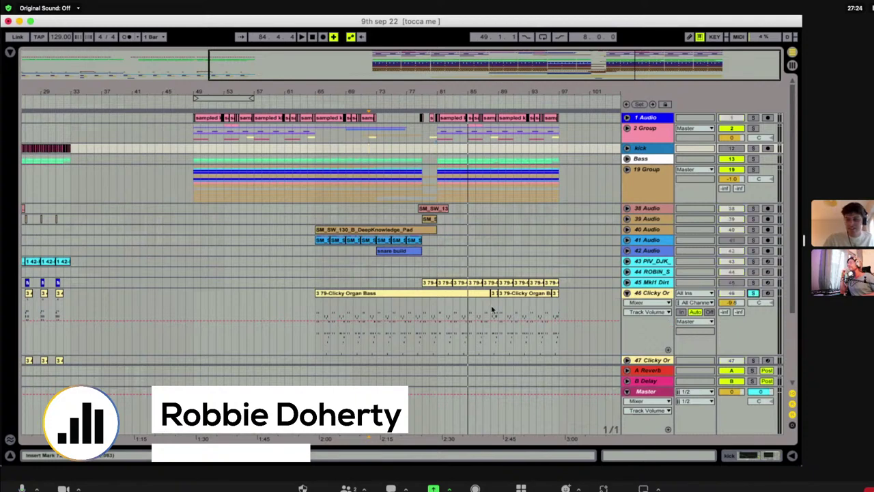
left_click(438, 308)
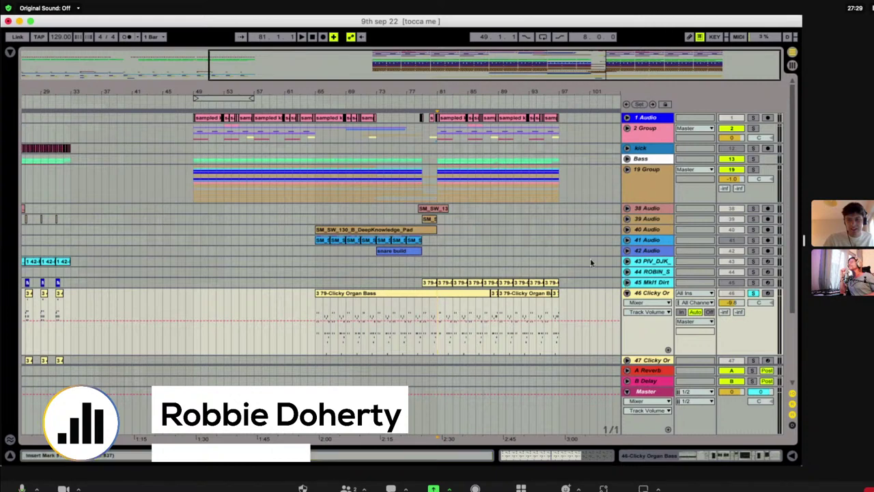
scroll(640, 323, "down", 3)
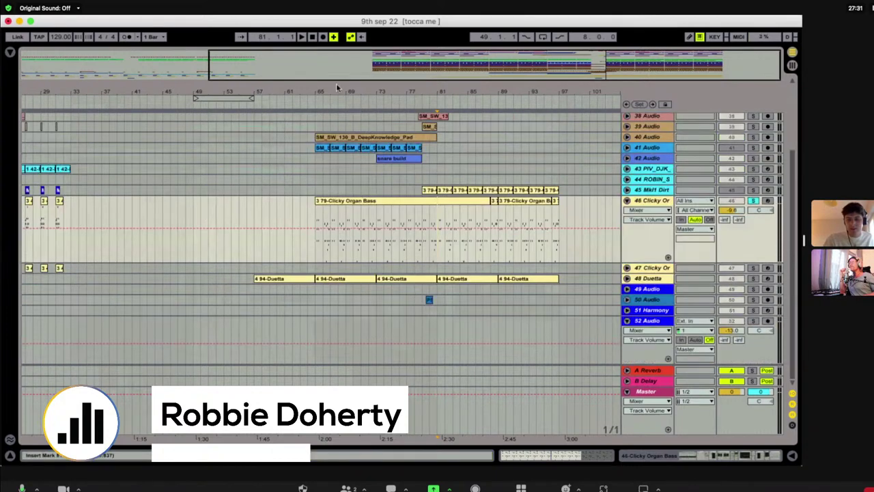
key("space")
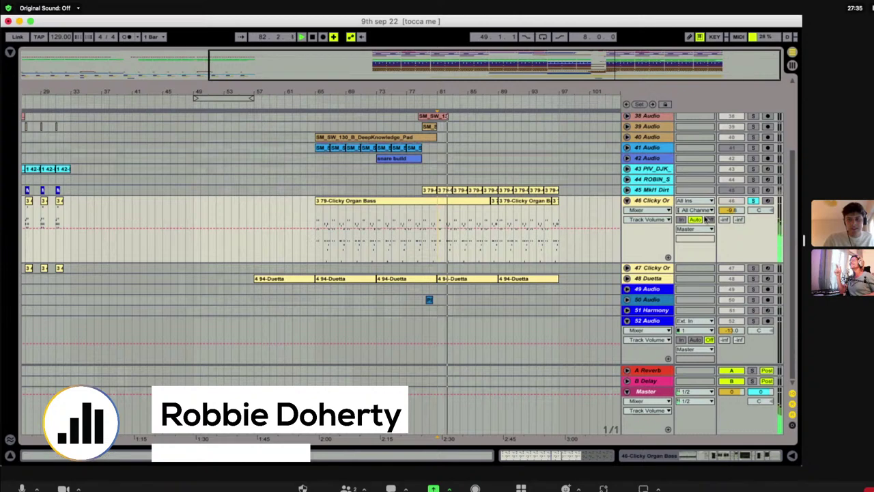
key("space")
Display the Clicky Organ Bass track's device chain and show the browser again
double_click(647, 202)
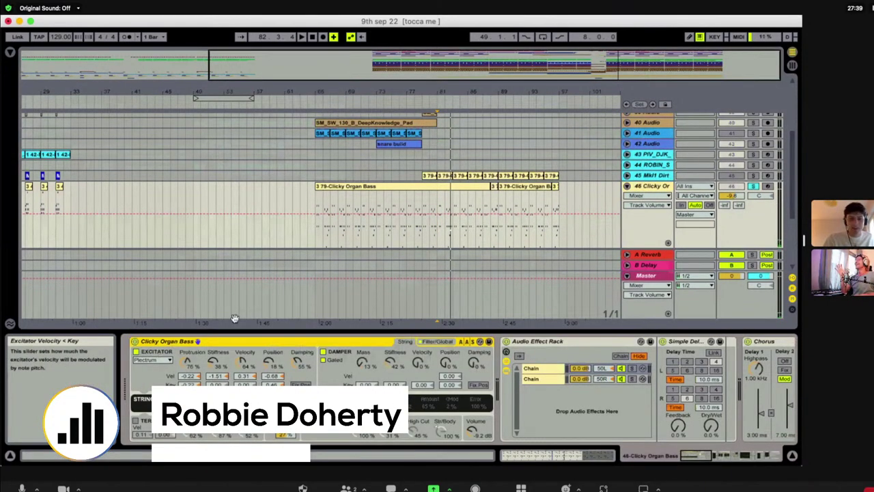
left_click(10, 52)
scroll(312, 273, "right", 5)
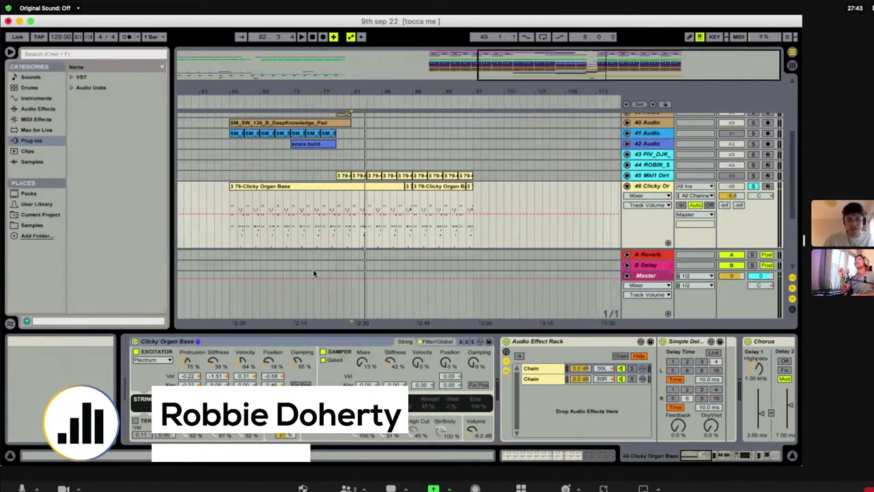
Play the soloed Clicky Organ Bass part again from bar 81 with its devices in view
left_click(350, 199)
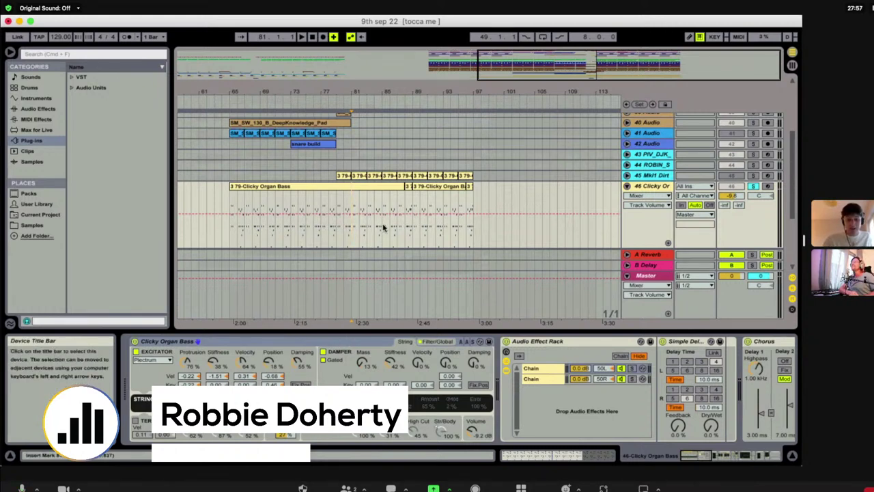
left_click(352, 196)
key("space")
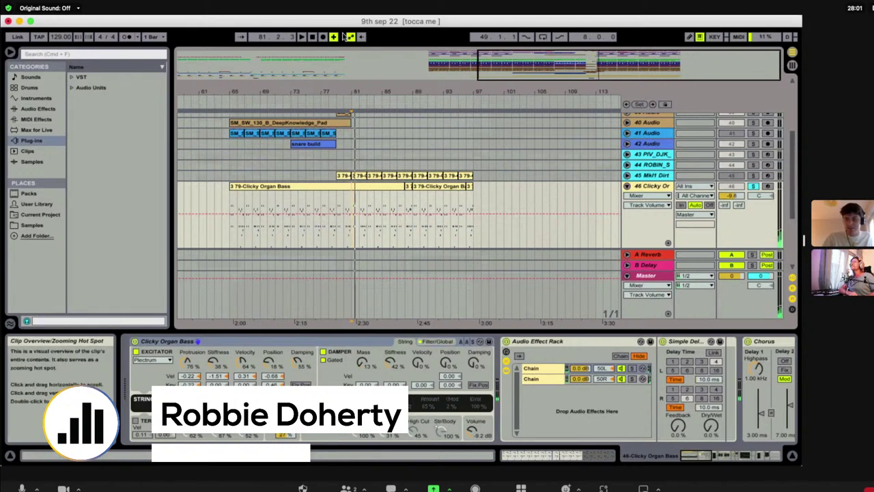
Arm the Clicky Organ Bass track and shift the computer MIDI keyboard's octave down and back up
left_click(768, 186)
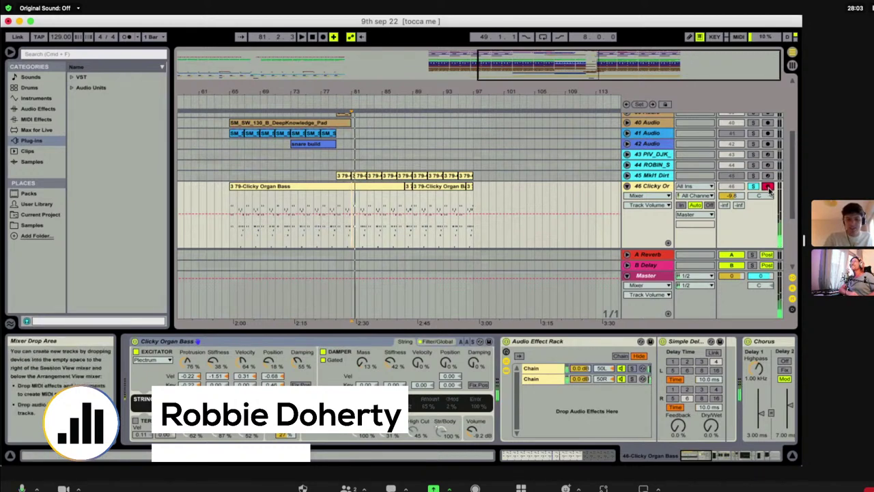
key("z")
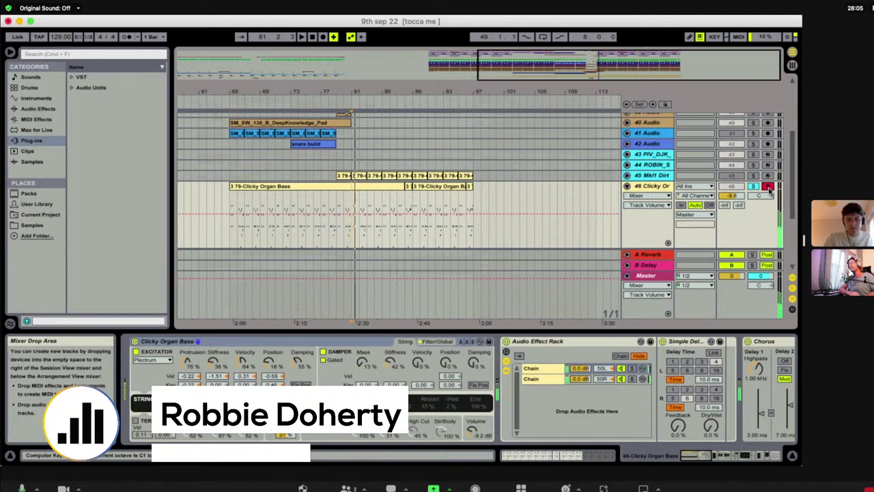
key("x")
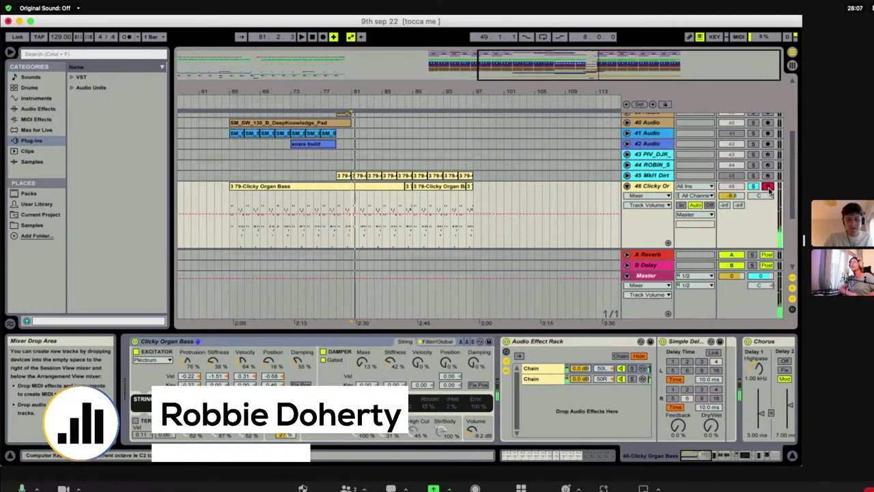
left_click(627, 186)
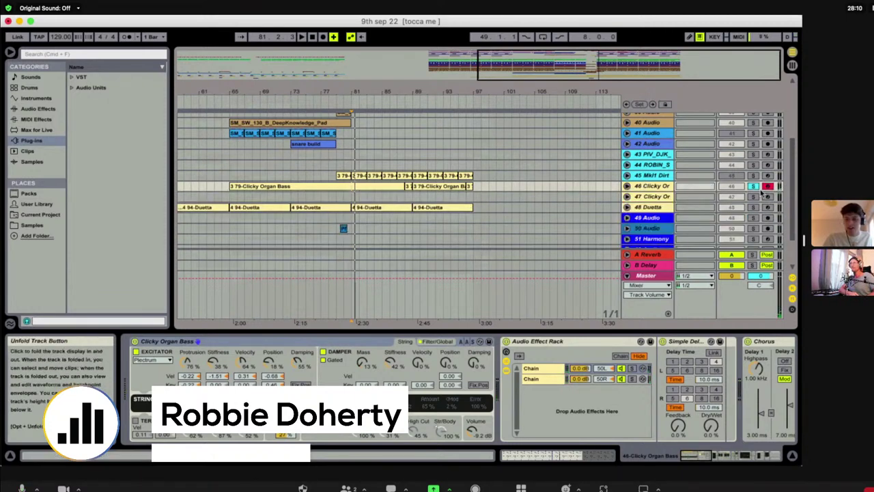
left_click(626, 185)
left_click(343, 197)
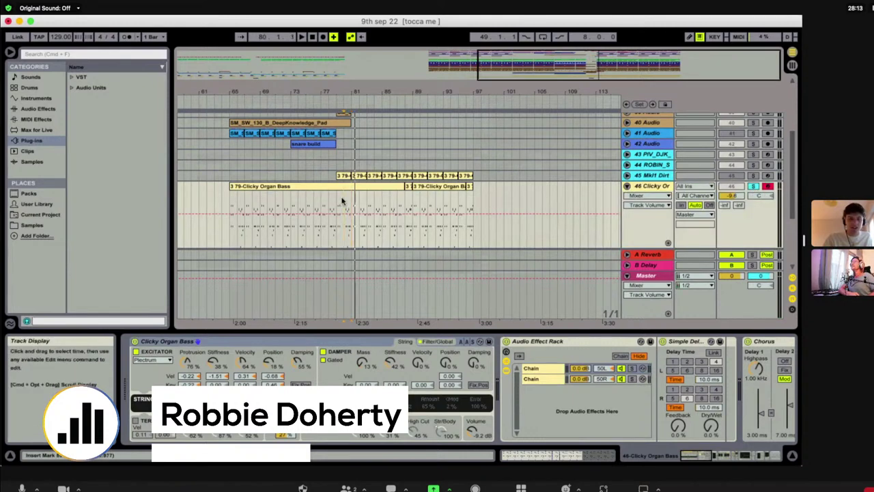
Open the recent set Groove Operator.als from june 19 neu, discarding the changes to 9th sep 22
left_click(61, 10)
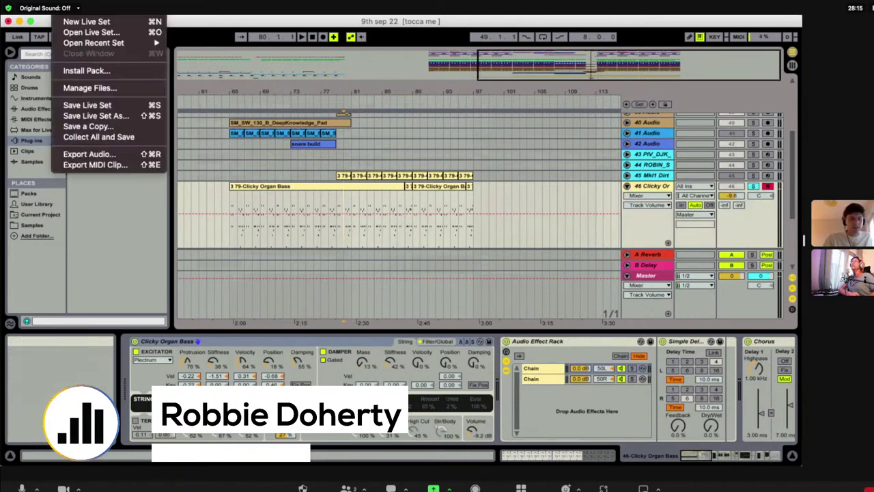
mouse_move(82, 43)
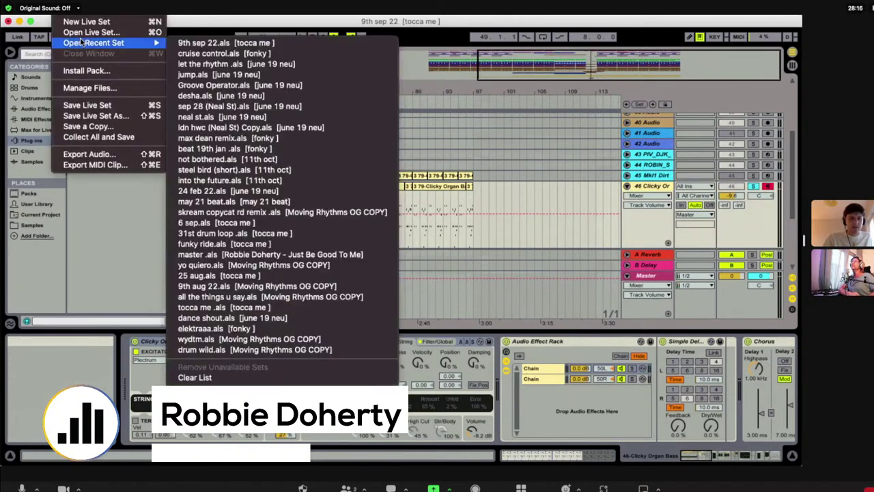
left_click(214, 85)
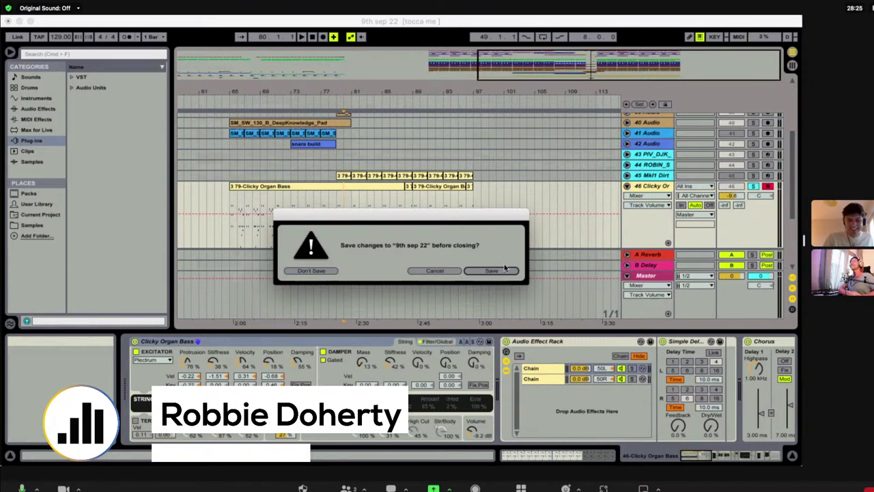
left_click(328, 270)
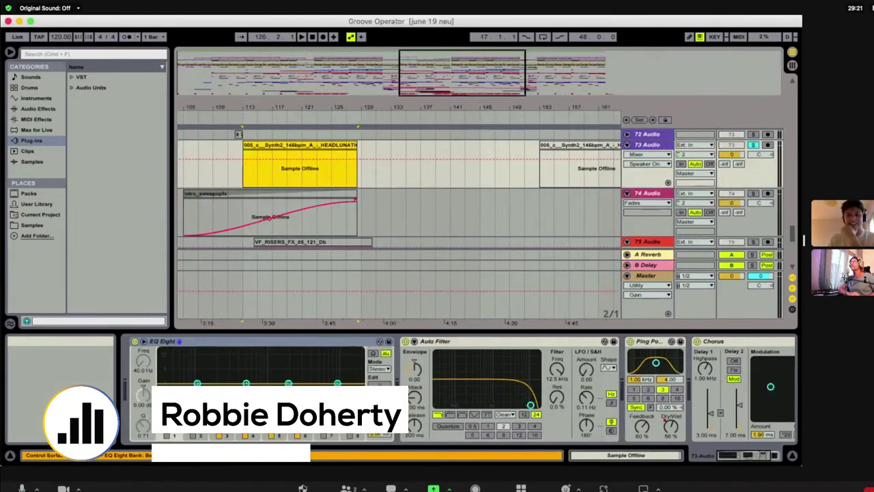
Fold the expanded audio tracks from 73 to 79 and hide the device detail view
left_click(627, 145)
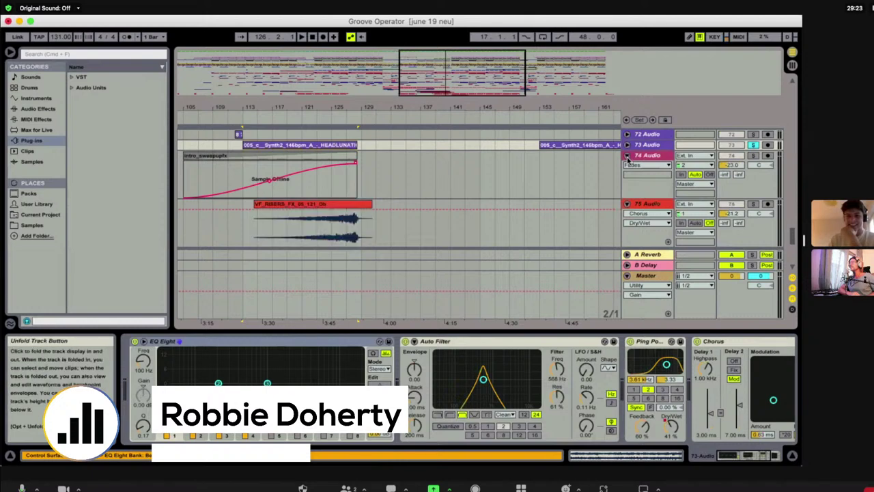
left_click(627, 156)
left_click(627, 166)
left_click(626, 187)
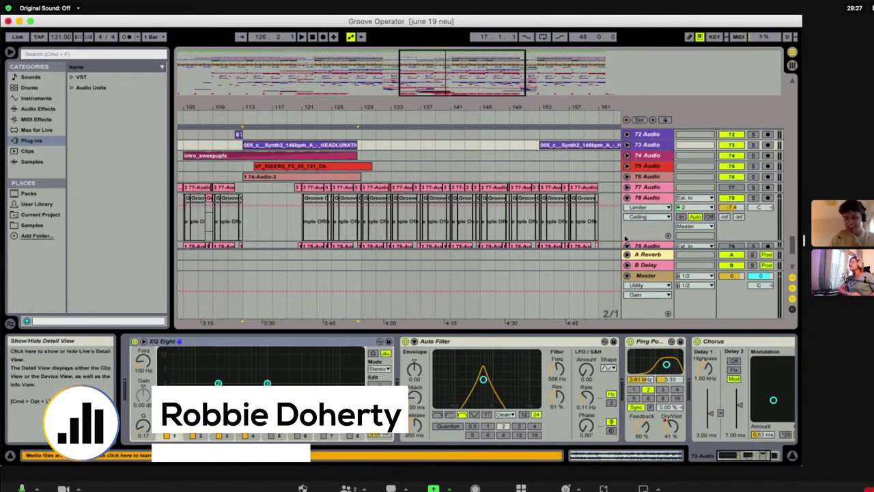
left_click(792, 454)
left_click(626, 224)
left_click(626, 235)
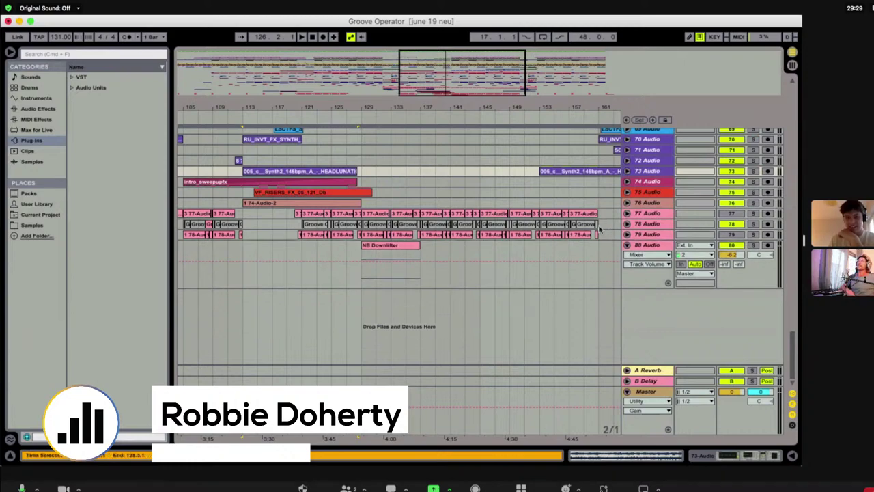
left_click(626, 278)
scroll(621, 239, "up", 10)
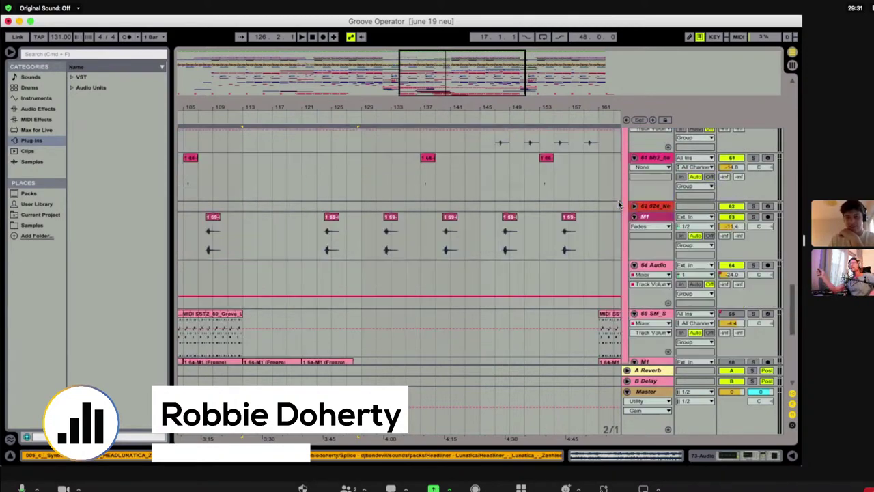
scroll(619, 204, "up", 15)
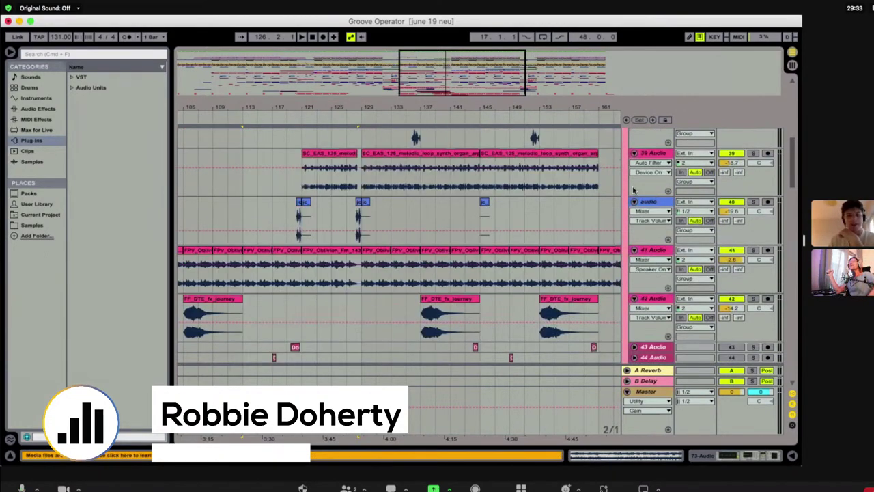
Fold the 33 Group track in the arrangement
left_click(626, 213)
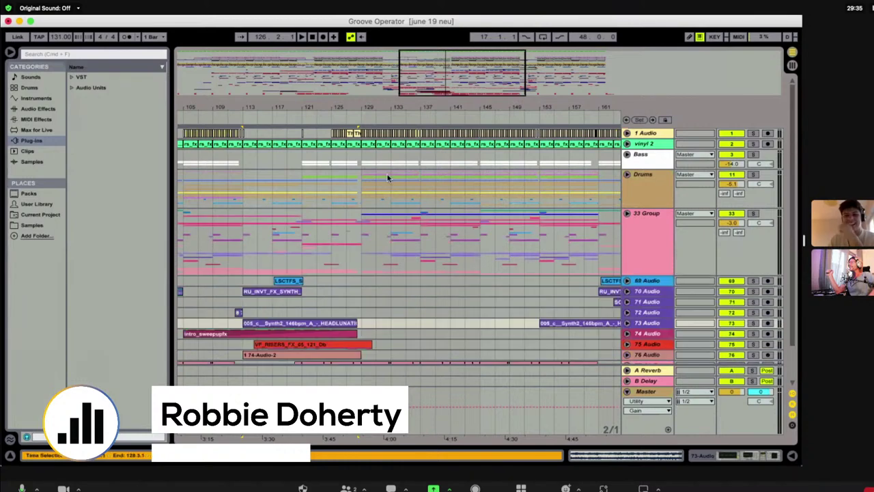
scroll(386, 177, "left", 2)
left_click_drag(393, 93, 357, 93)
scroll(361, 148, "left", 3)
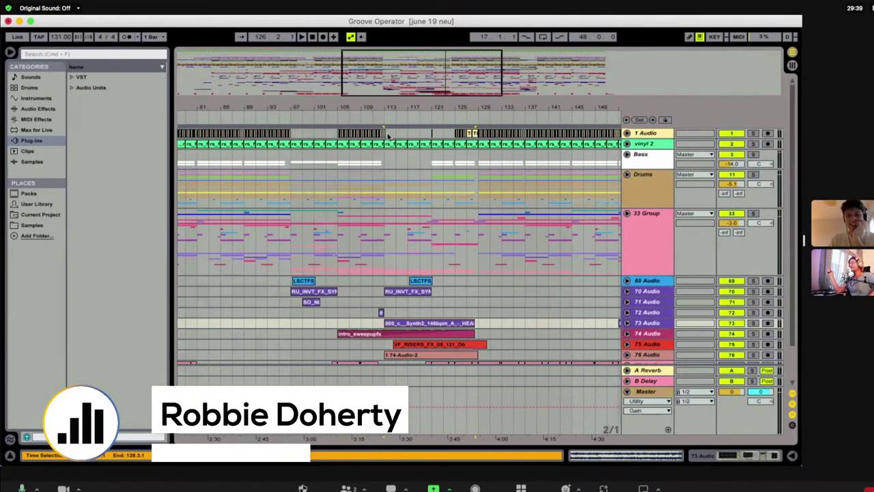
scroll(415, 189, "left", 3)
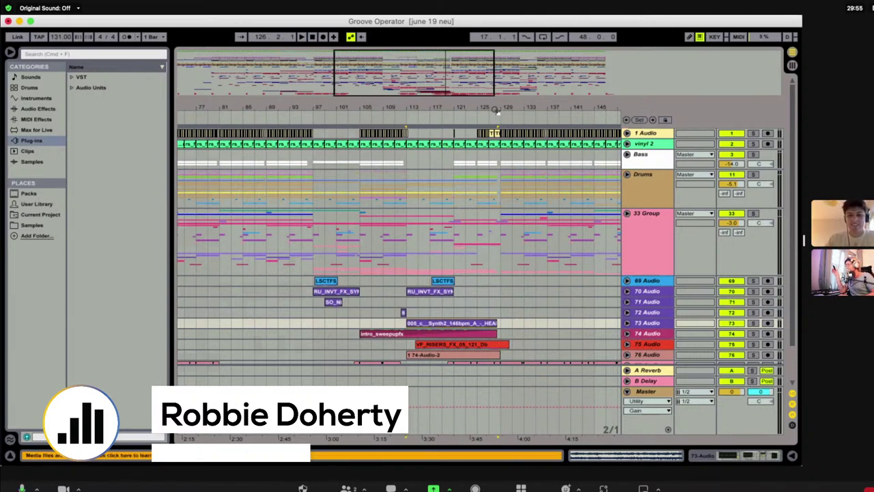
left_click_drag(466, 90, 474, 89)
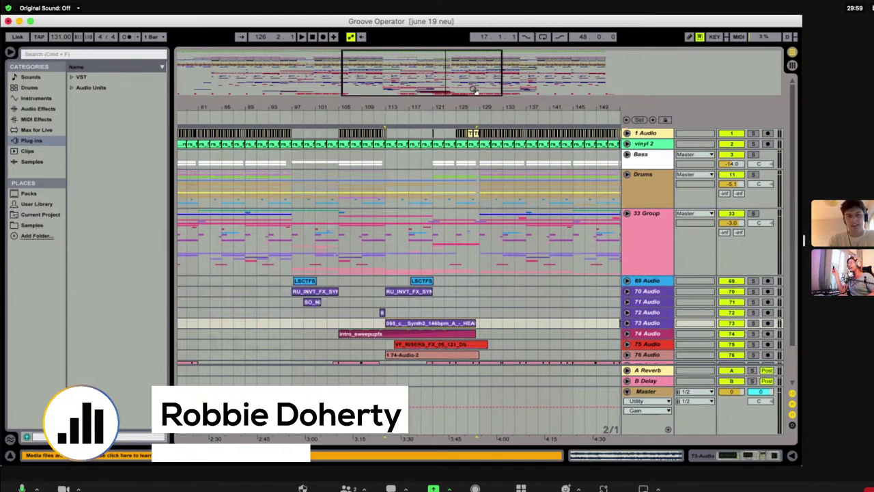
left_click_drag(418, 90, 438, 91)
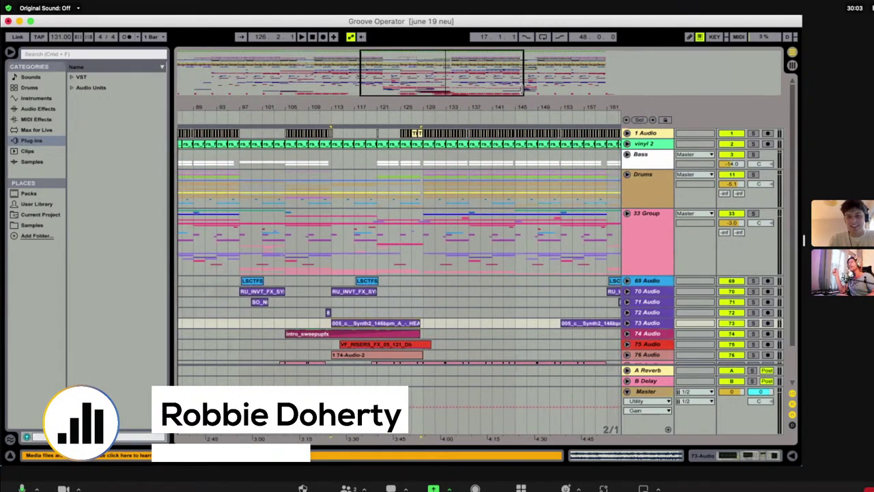
left_click_drag(522, 89, 492, 88)
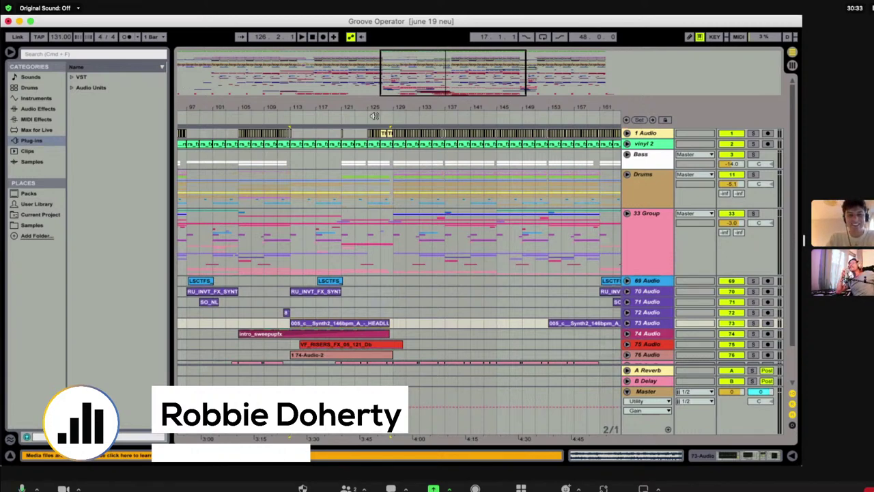
Place the insert marker at bar 121 and briefly play the full arrangement from there
left_click(345, 165)
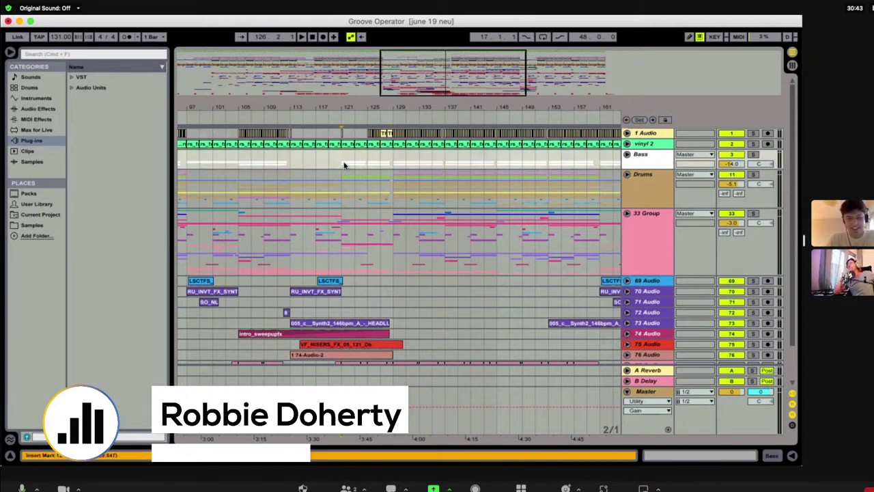
key("Up")
key("Down")
key("Up")
key("Up")
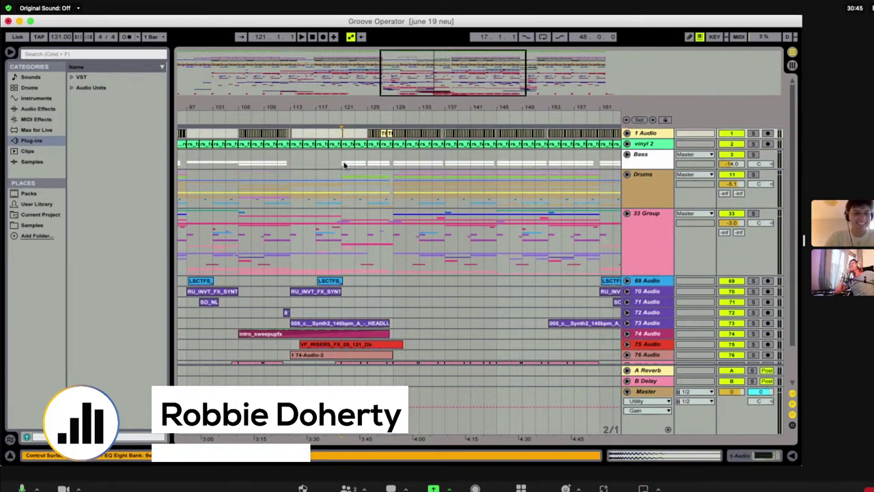
key("Down")
key("Down")
key("Up")
key("Up")
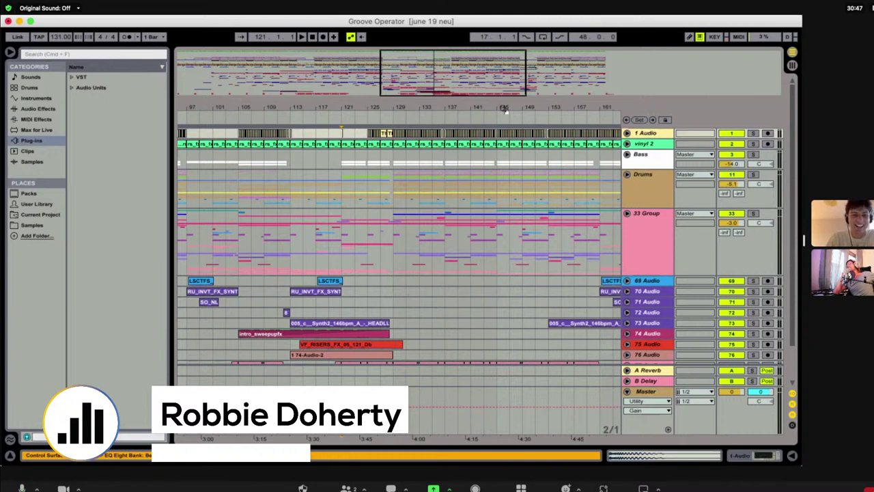
left_click_drag(469, 83, 480, 82)
left_click_drag(536, 82, 486, 71)
key("space")
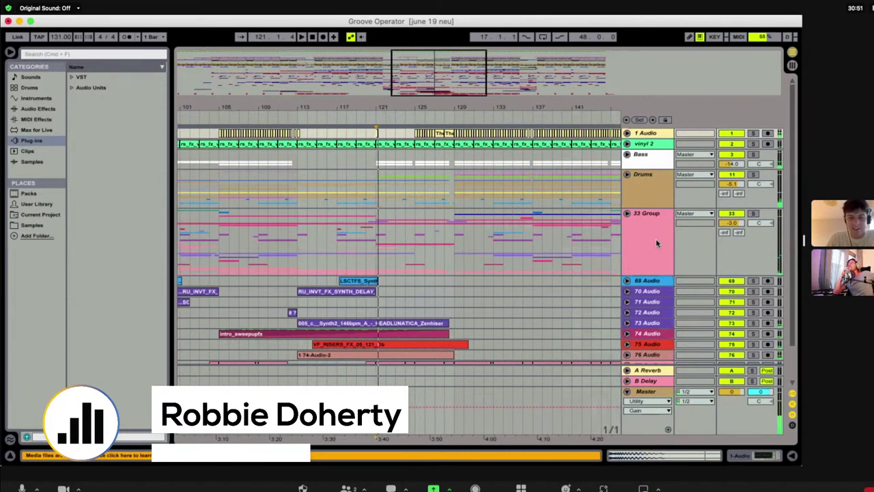
Unfold and enlarge the 78 Audio track to inspect its clips, and fold it again
scroll(607, 316, "down", 3)
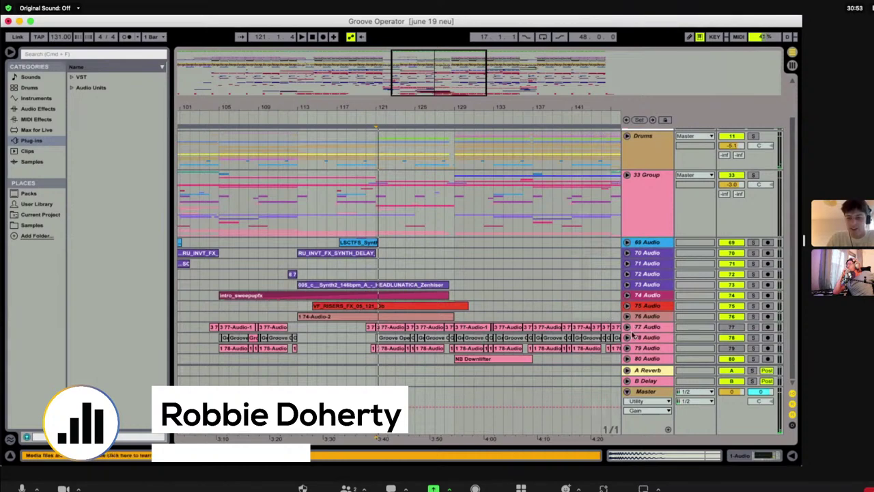
scroll(634, 335, "down", 3)
left_click(627, 300)
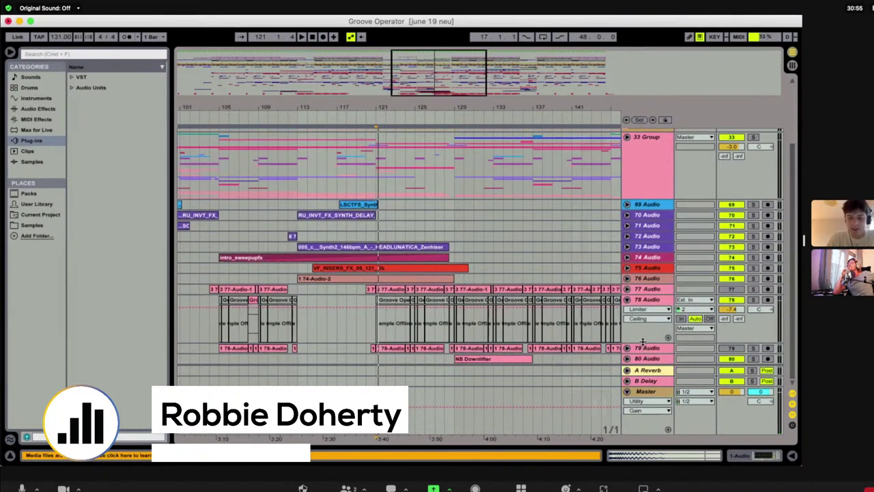
left_click_drag(642, 340, 642, 364)
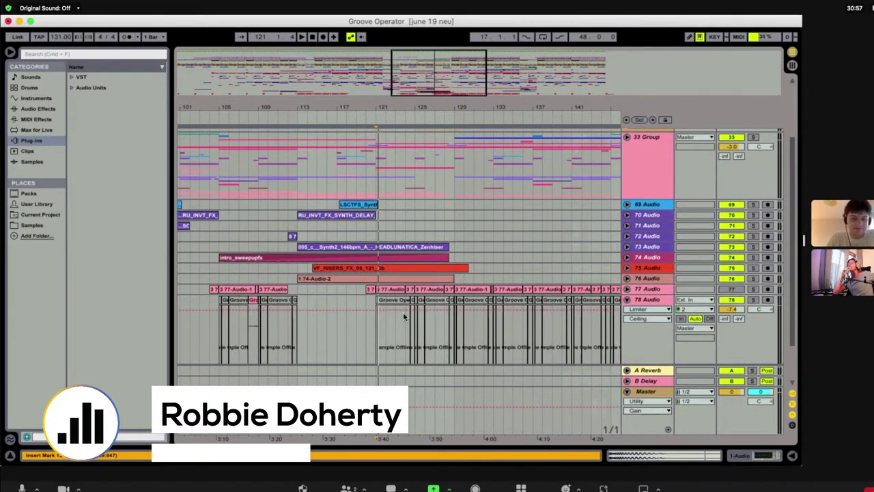
left_click(626, 300)
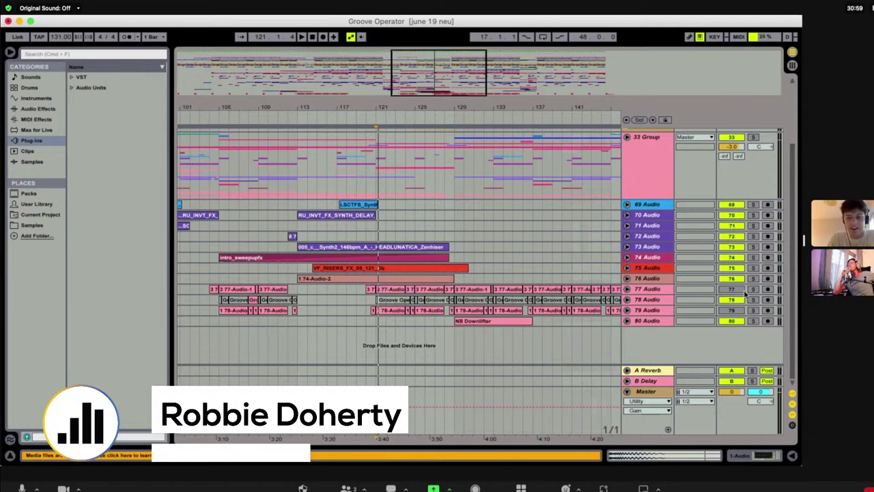
Solo the 79 Audio track, play it briefly from bar 121 and clear its solo
left_click(754, 310)
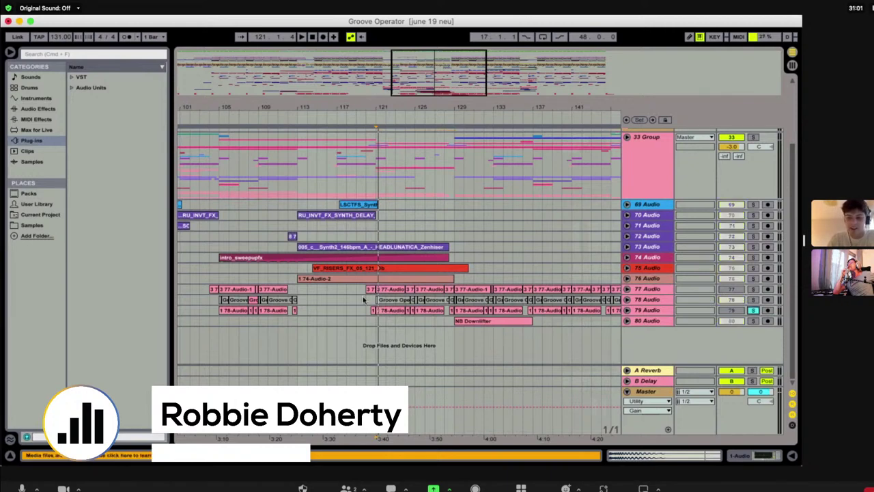
left_click(376, 322)
key("space")
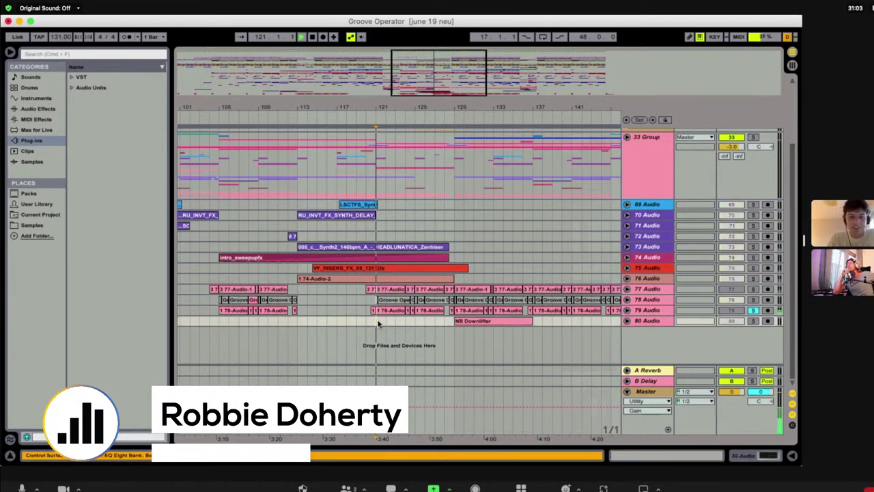
key("space")
left_click(753, 310)
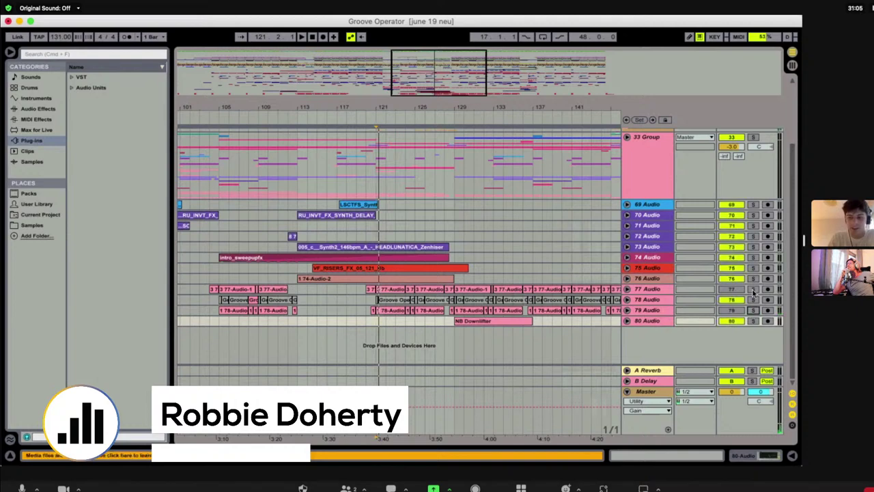
Play the soloed 77 Audio part, switch the solo to 79 Audio and unfold both tracks
left_click(753, 291)
key("space")
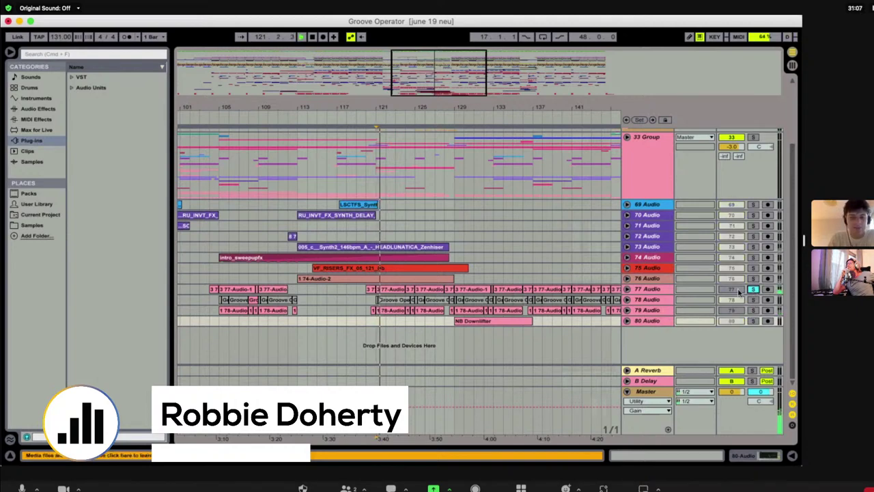
left_click(626, 289)
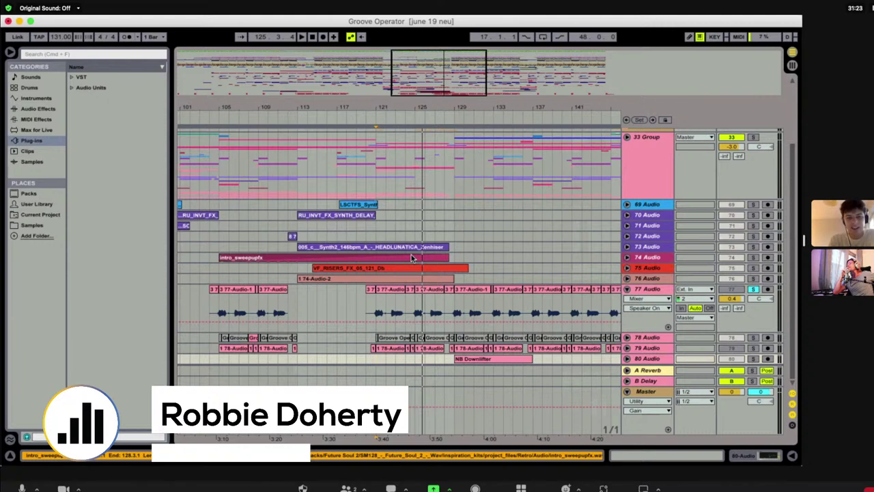
left_click(753, 348)
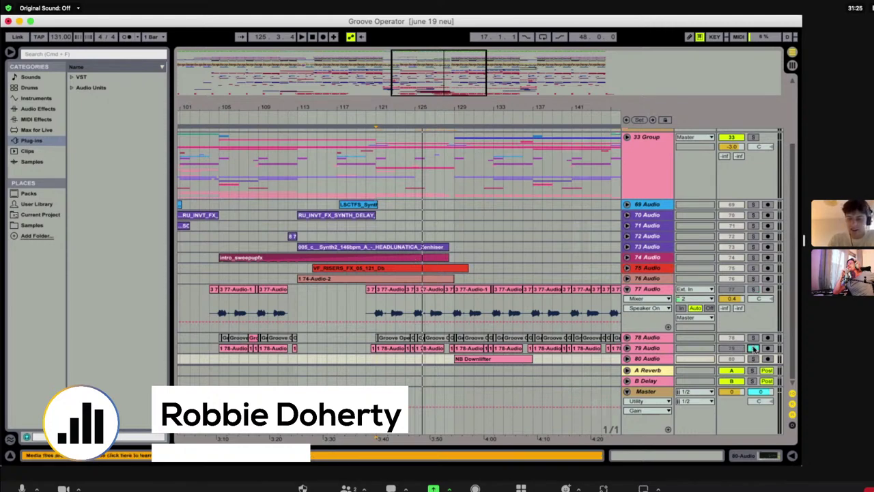
left_click(627, 348)
Turn off the Vocoder on 77 Audio and audition the track from bar 121 without it
left_click(639, 264)
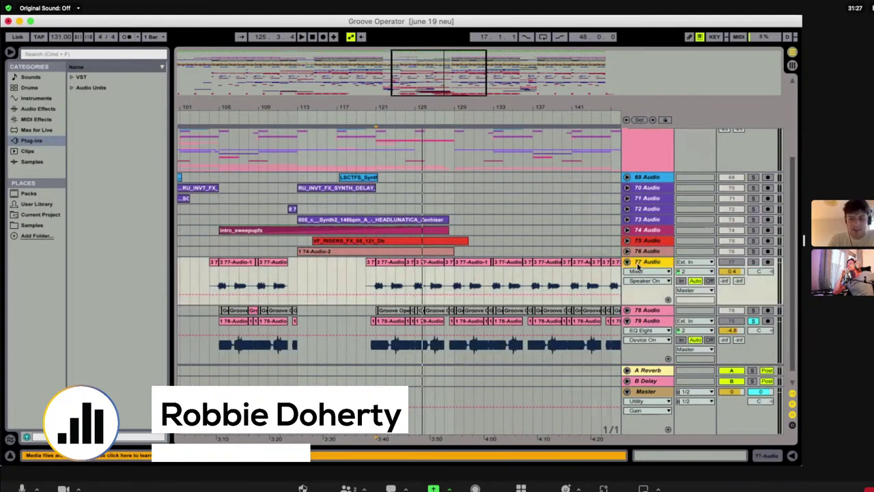
double_click(639, 265)
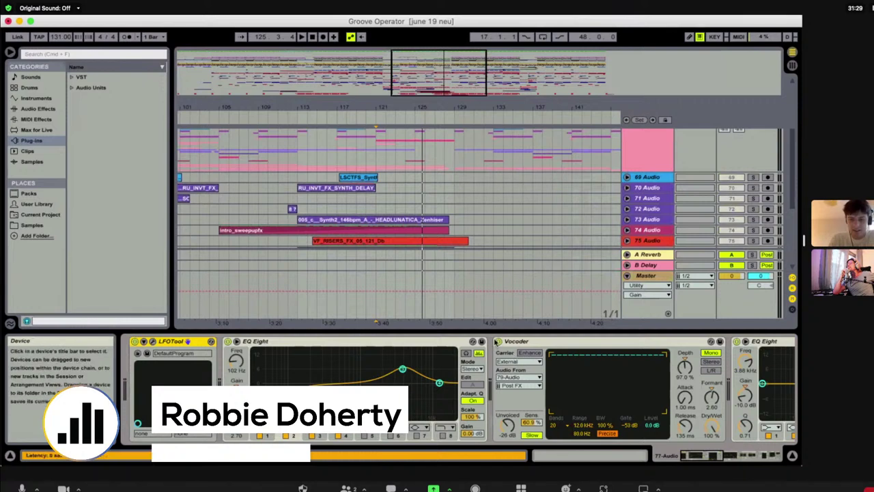
left_click(498, 341)
scroll(355, 161, "down", 10)
left_click(373, 175)
key("space")
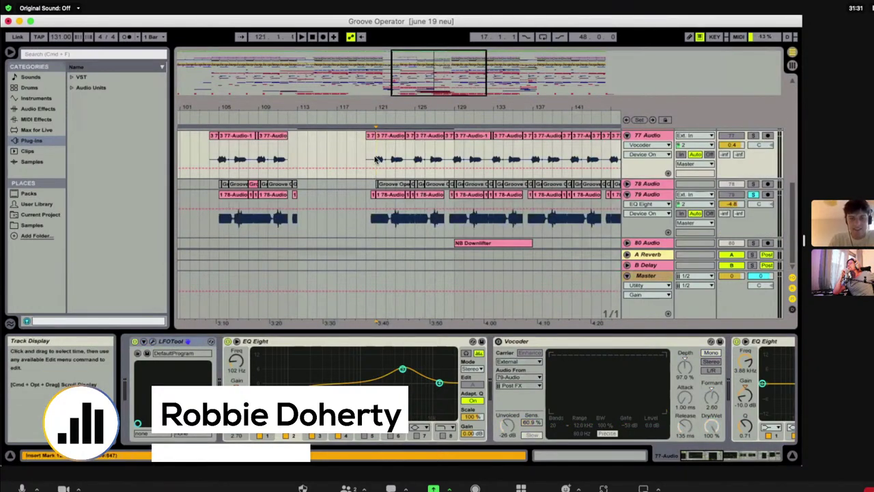
left_click(754, 136)
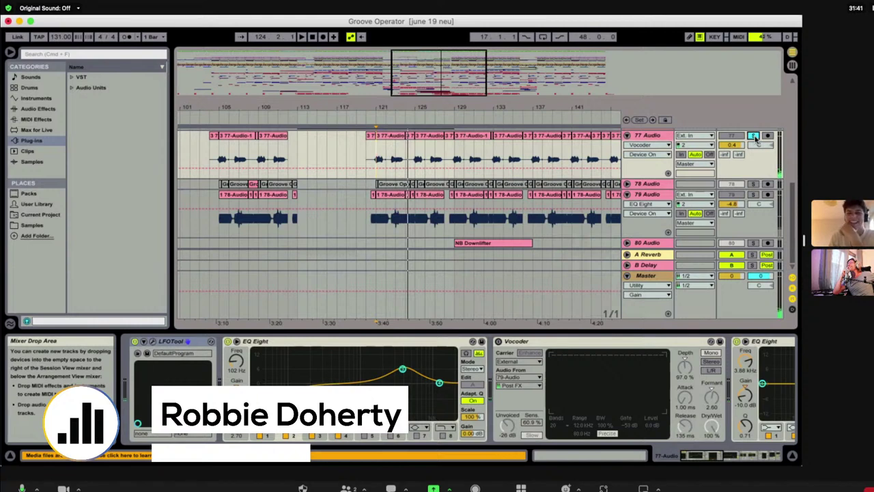
left_click(753, 137)
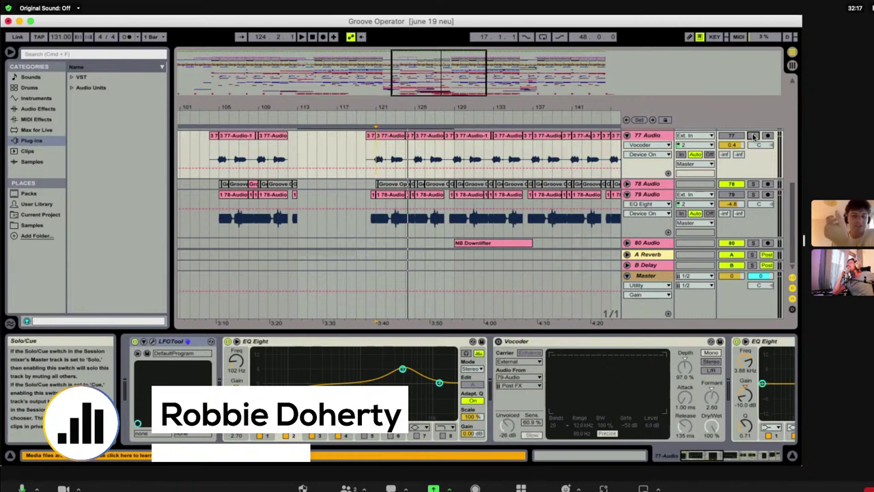
Solo 79 Audio, show its EQ Eight and Erosion devices, and play it from bar 121
left_click(753, 195)
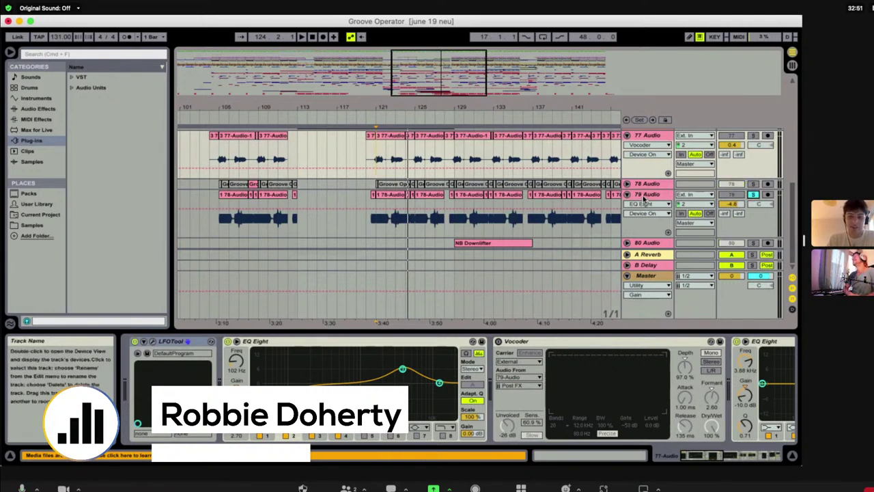
left_click(642, 198)
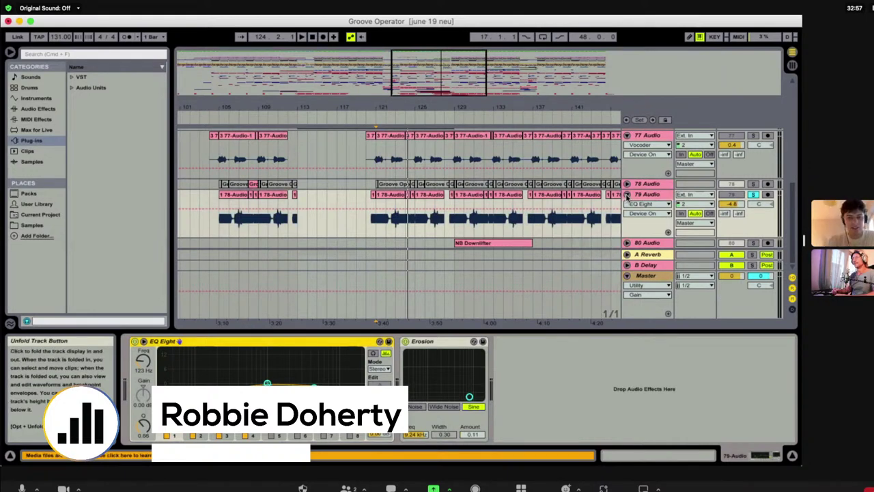
left_click(376, 222)
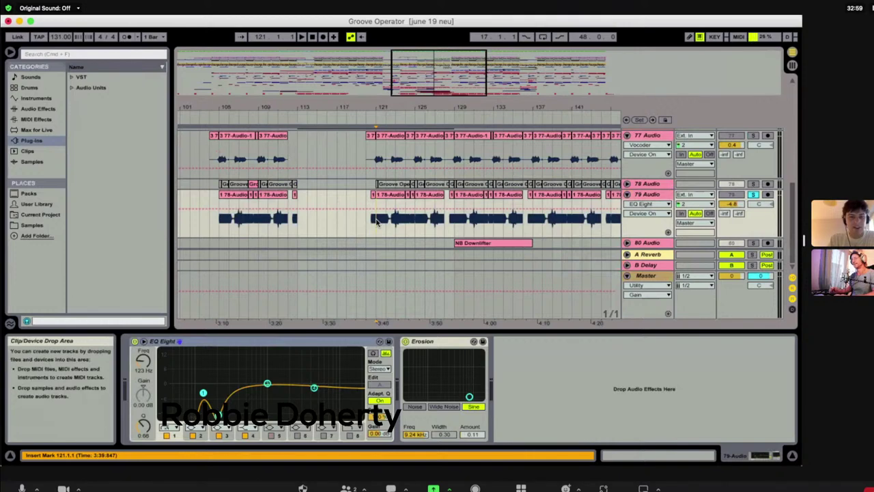
key("space")
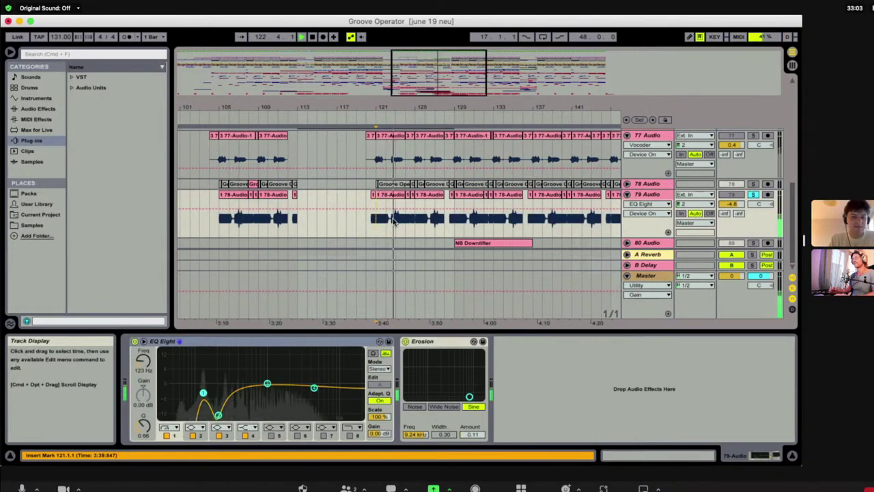
Turn the Vocoder on 77 Audio back on and play the track soloed from bar 121
left_click(710, 155)
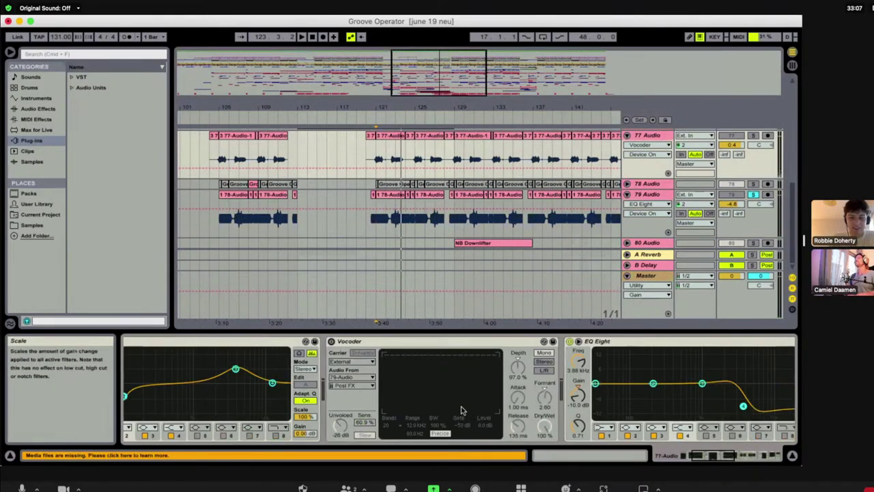
scroll(462, 410, "right", 3)
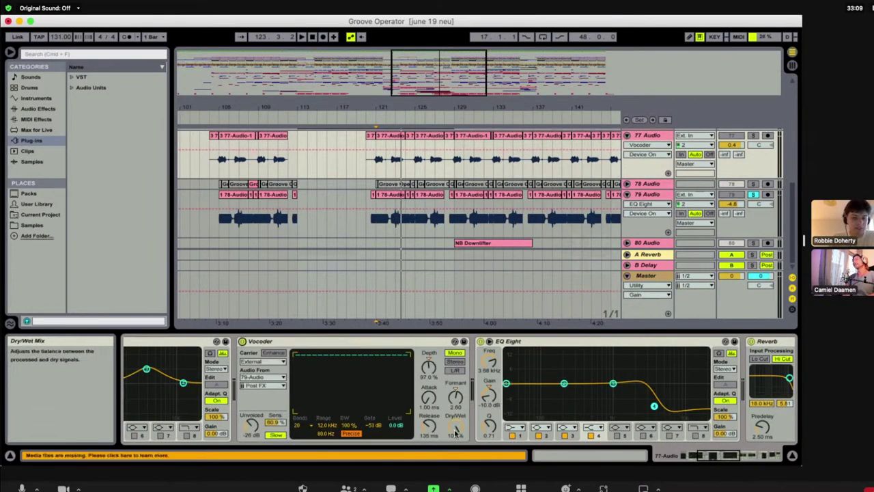
left_click(753, 136)
left_click(378, 162)
key("space")
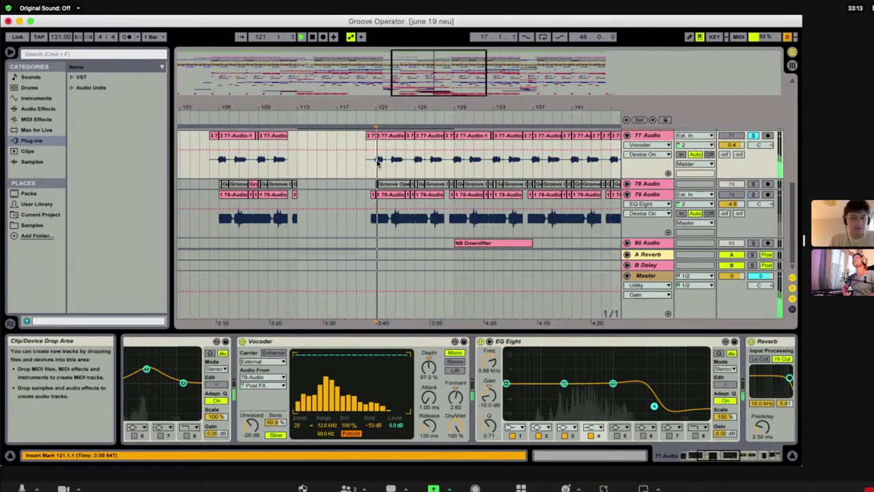
key("space")
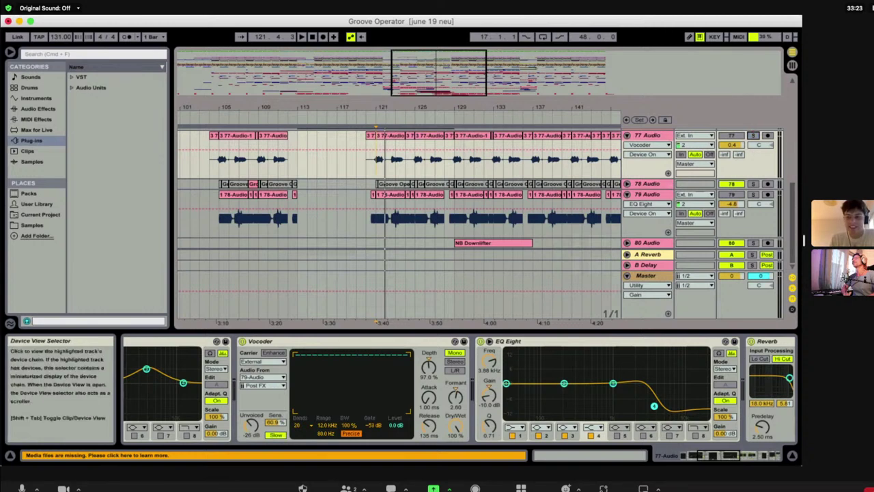
Hide the device detail view and fold the 77 Audio and 79 Audio tracks
left_click(792, 455)
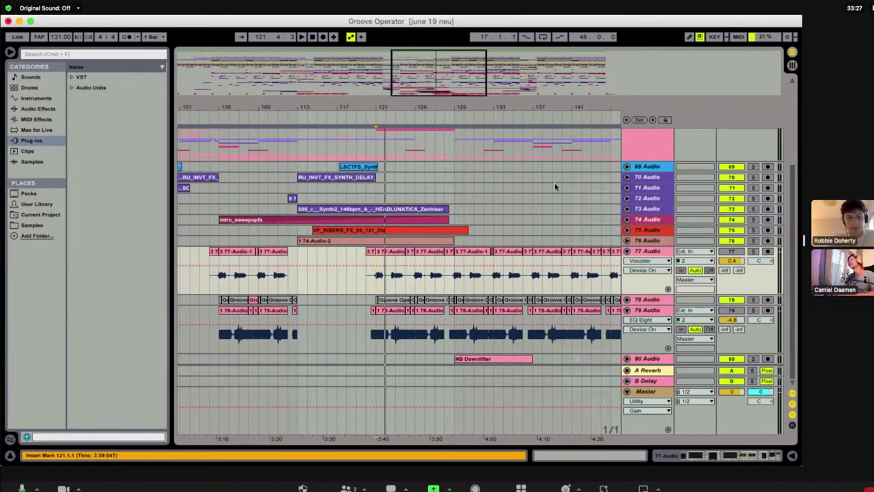
left_click(626, 251)
left_click(627, 273)
scroll(560, 225, "up", 5)
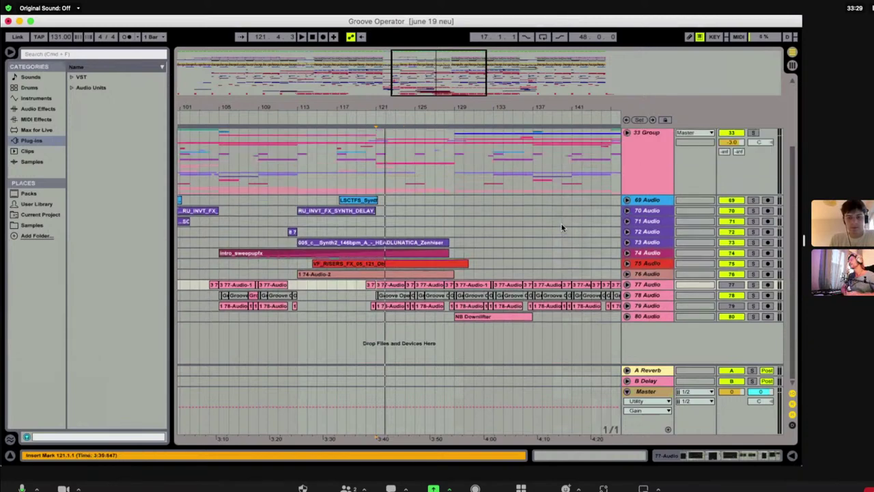
Unfold the 1 Audio track to show the waveforms of its vocal clips around bar 129
mouse_move(463, 78)
left_mouse_down()
mouse_move(476, 78)
mouse_move(445, 79)
mouse_move(452, 66)
mouse_move(473, 73)
mouse_move(460, 77)
left_mouse_up()
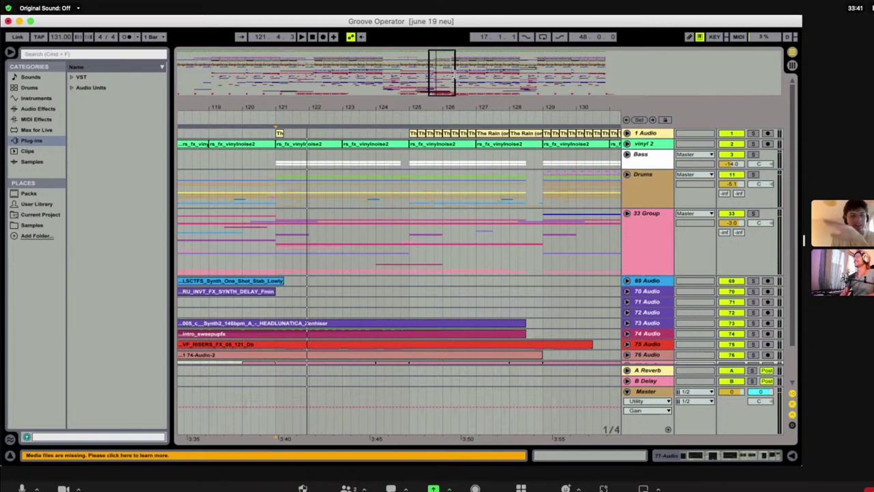
left_click_drag(447, 79, 447, 78)
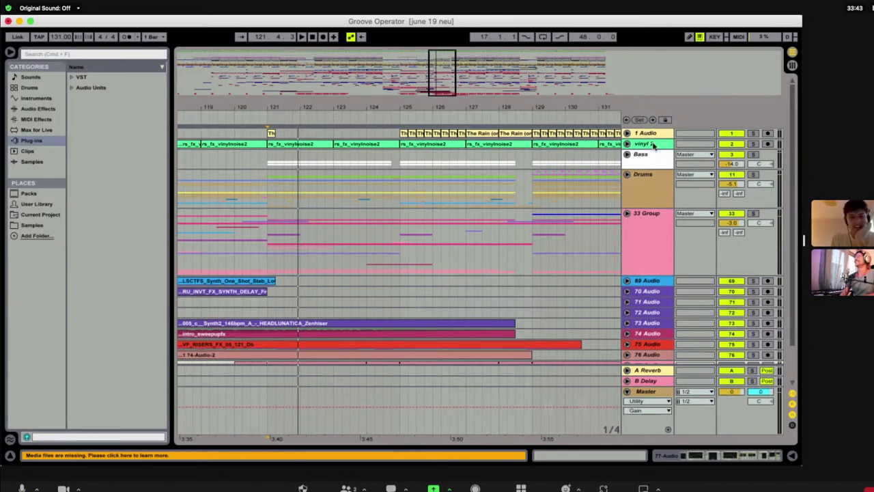
left_click(626, 133)
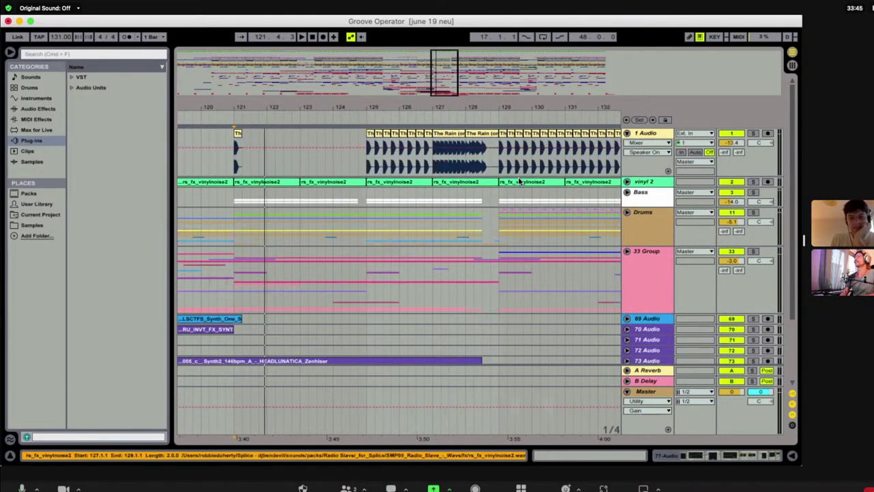
scroll(518, 180, "right", 2)
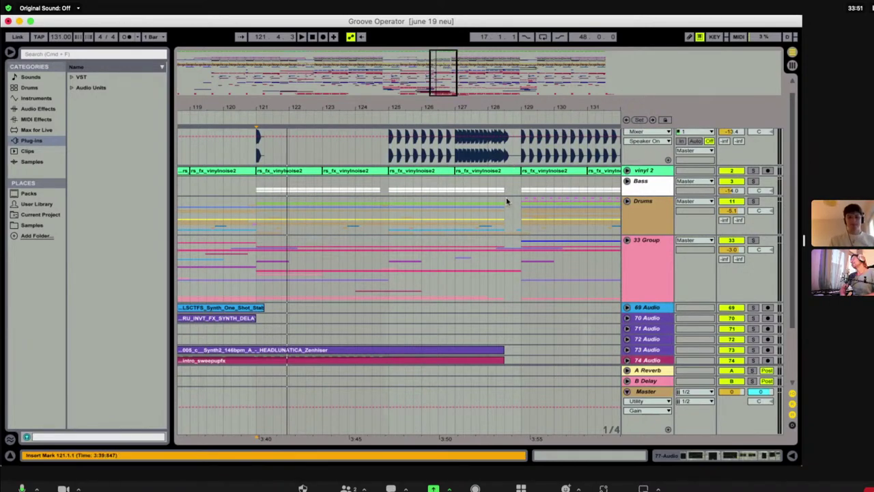
scroll(506, 201, "up", 1)
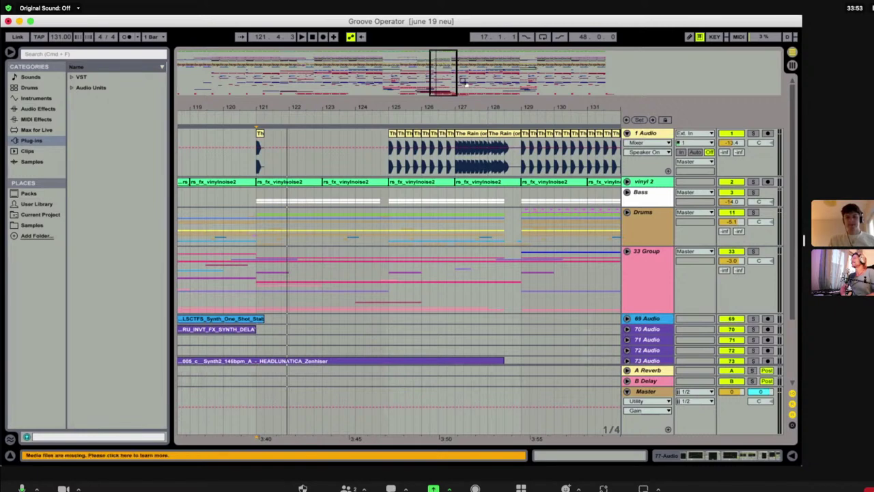
scroll(463, 80, "right", 3)
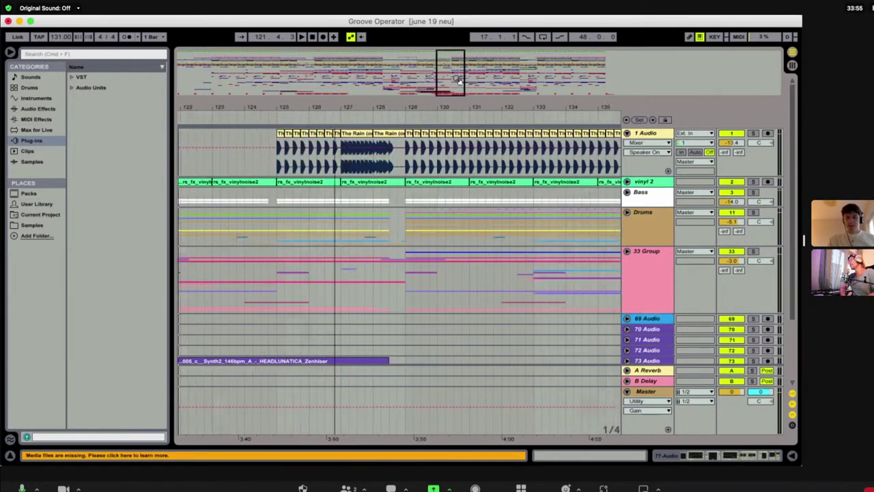
left_click_drag(458, 81, 486, 76)
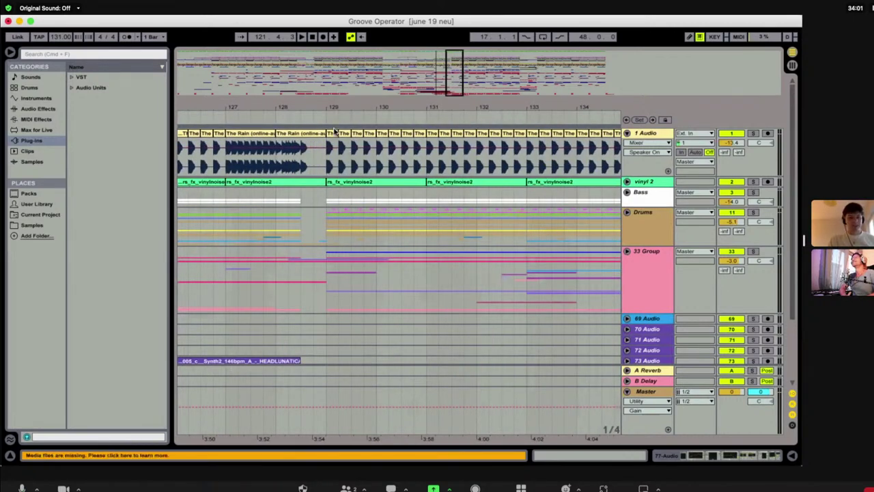
Play 1 Audio soloed from bar 129 and show its EQ Eight and Utility devices
left_click(334, 131)
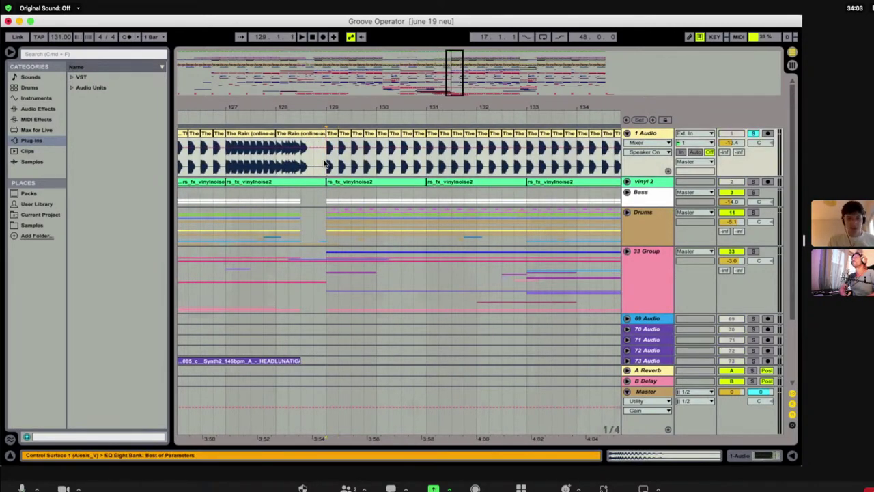
key("space")
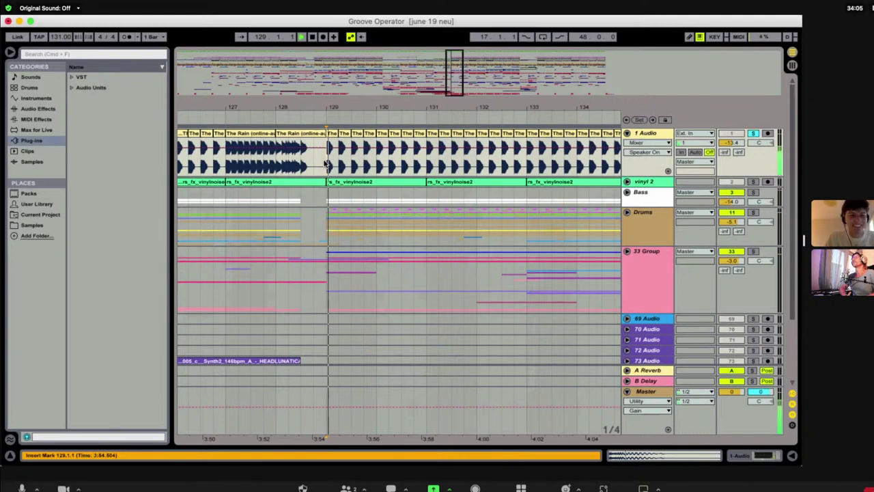
left_click(657, 135)
double_click(658, 135)
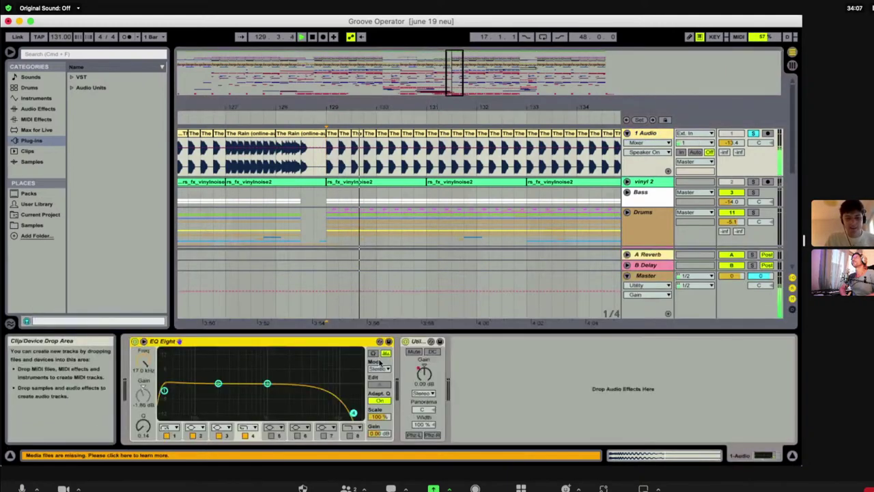
Turn off the EQ Eight on 1 Audio and audition the track from bar 129 with Utility briefly bypassed
key("space")
left_click(134, 341)
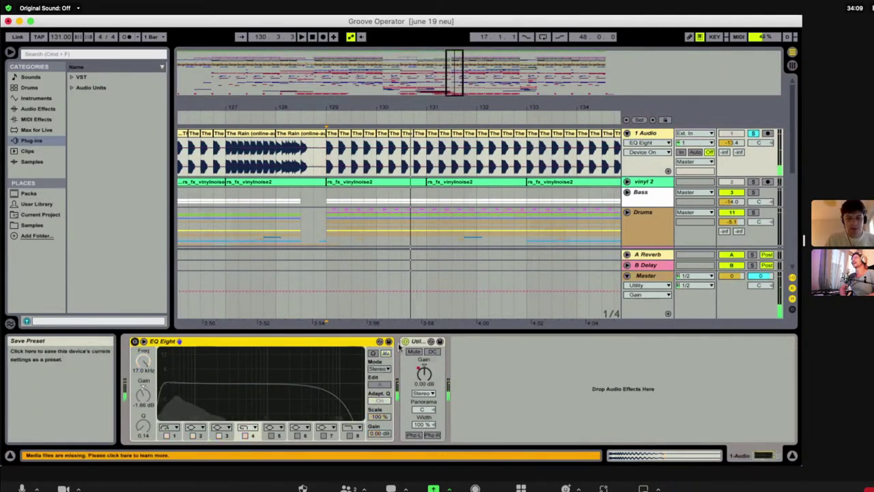
left_click(406, 341)
key("space")
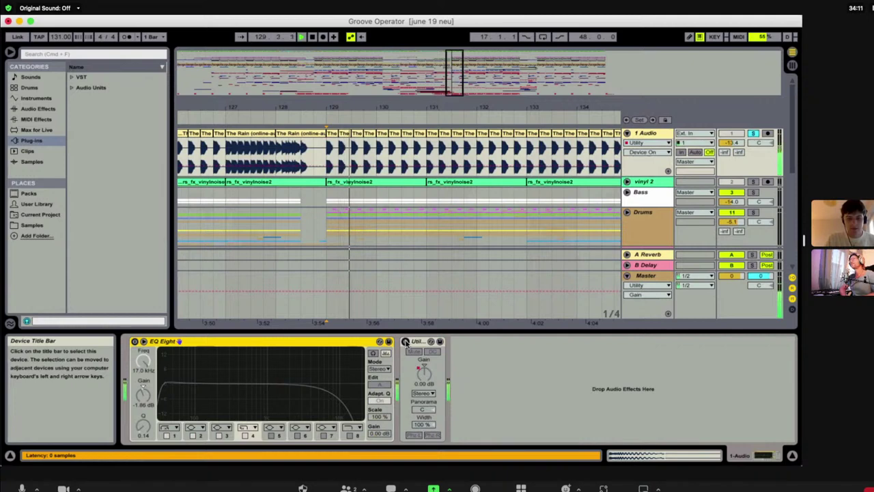
left_click(406, 341)
key("space")
Play the soloed 1 Audio track with its EQ Eight off and set the insert mark at bar 129
left_click_drag(448, 72, 416, 72)
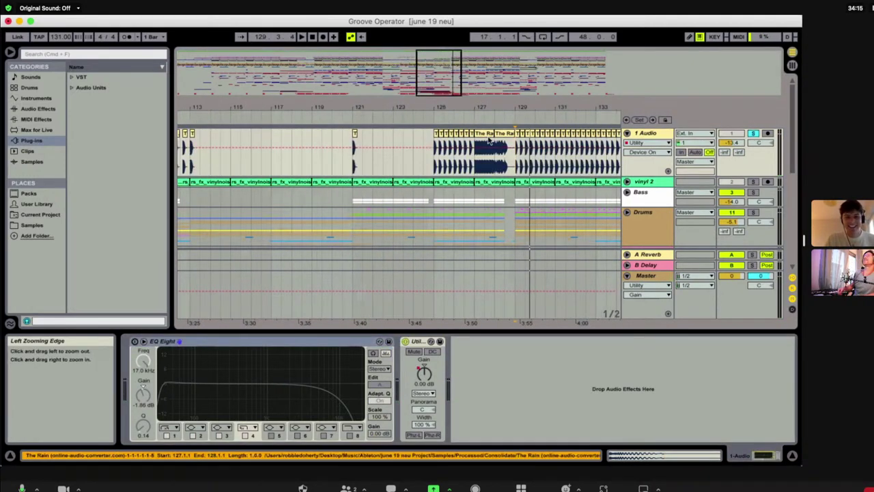
key("space")
left_click(515, 166)
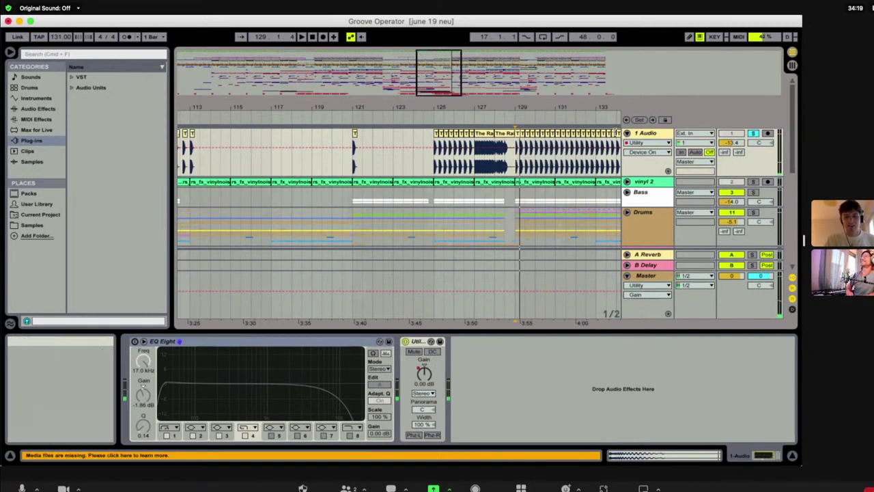
left_click(626, 133)
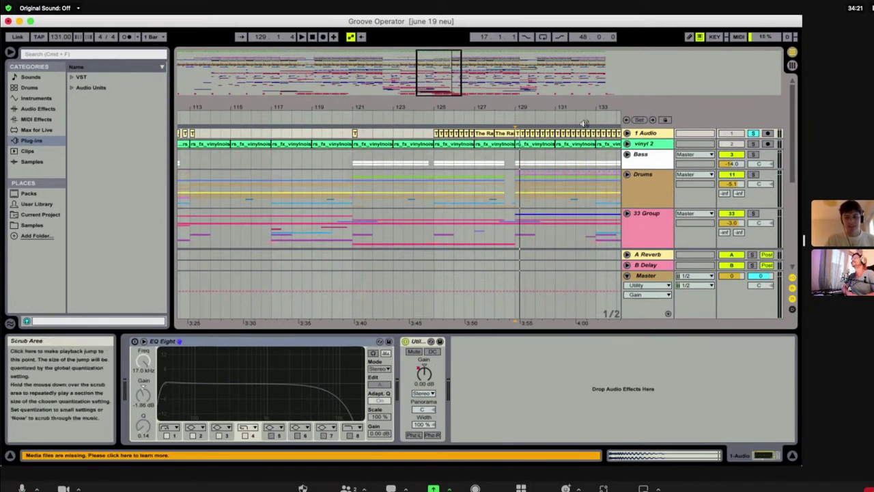
scroll(531, 185, "down", 3)
scroll(533, 187, "up", 3)
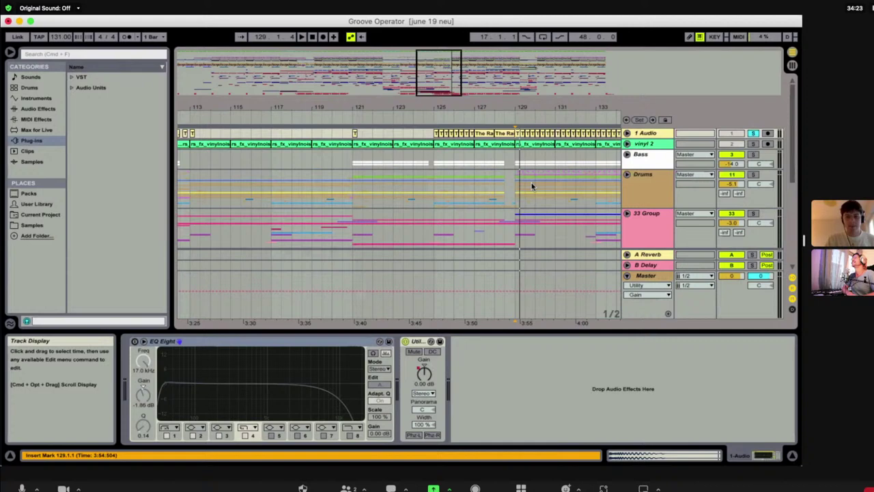
scroll(682, 177, "down", 3)
scroll(683, 177, "up", 3)
left_click(626, 133)
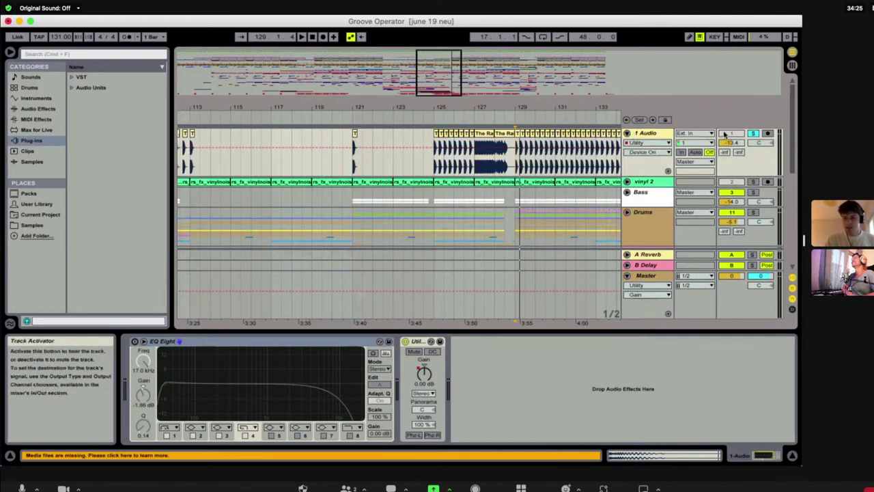
Audition the soloed 1 Audio track from bar 129 once more
key("space")
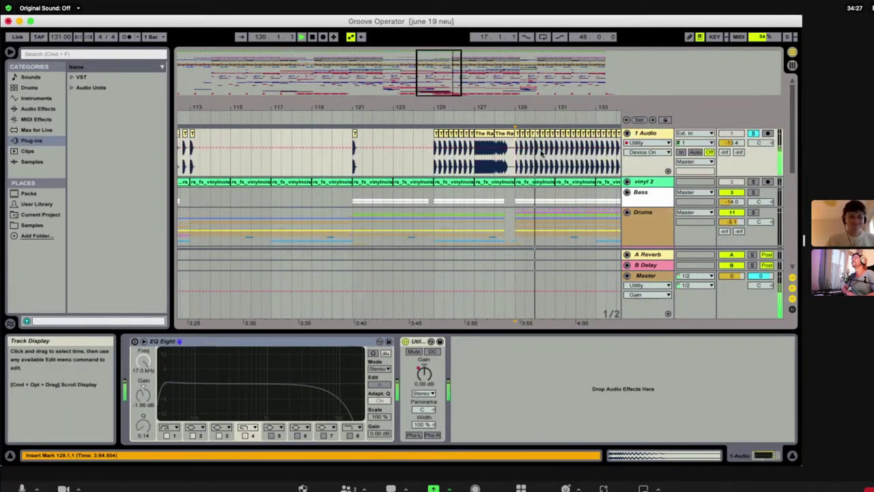
key("space")
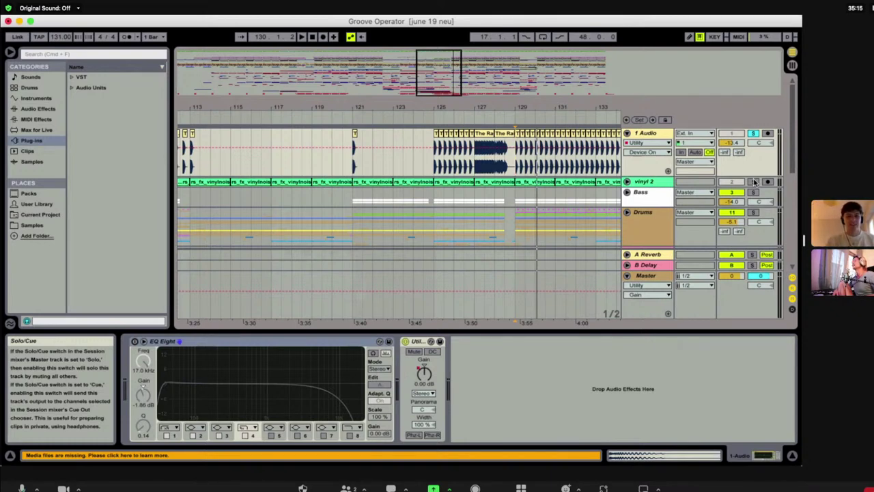
Solo and unfold the vinyl 2 track and play it from bar 125
left_click(754, 181)
left_click(626, 181)
scroll(641, 182, "down", 1)
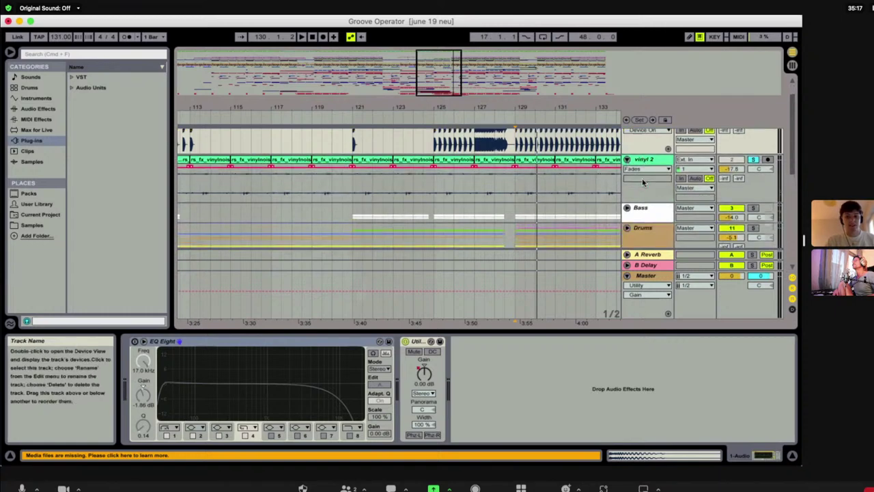
scroll(641, 182, "down", 1)
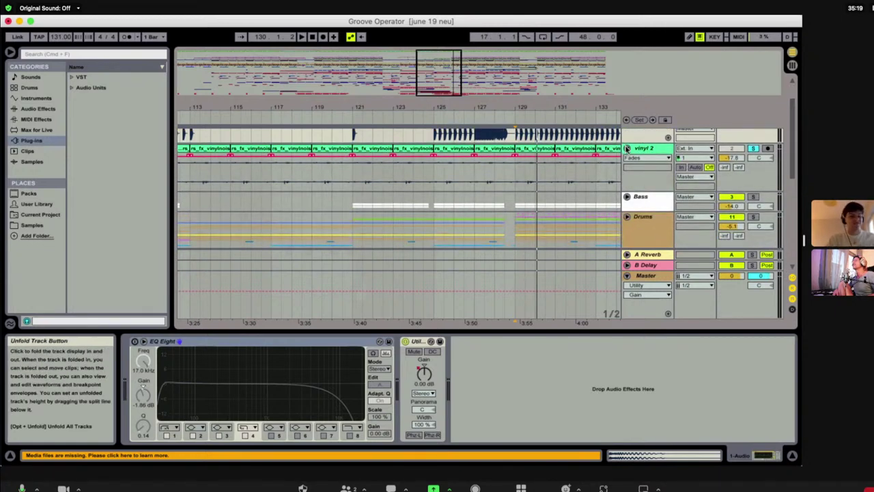
left_click(435, 182)
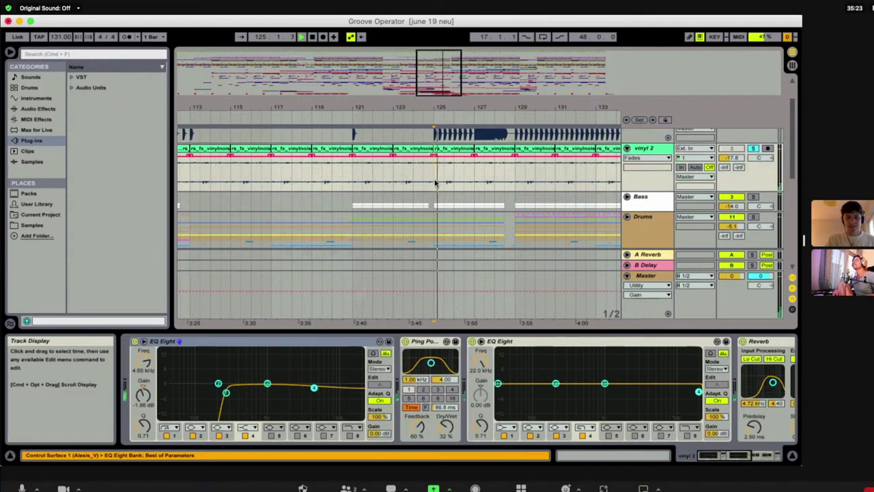
Examine the vinyl 2 device chain, including its EQ Eight, Ping Pong Delay and Reverb devices, during playback
double_click(644, 148)
scroll(595, 351, "right", 10)
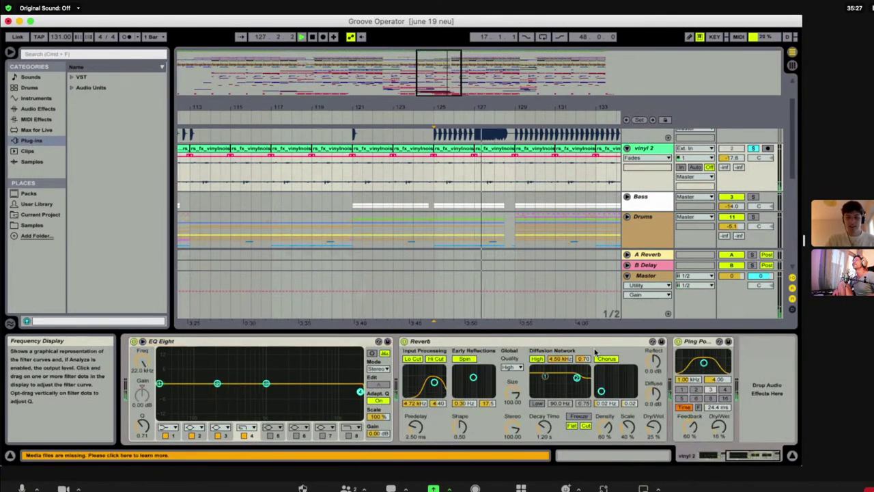
scroll(595, 351, "left", 10)
scroll(595, 351, "right", 10)
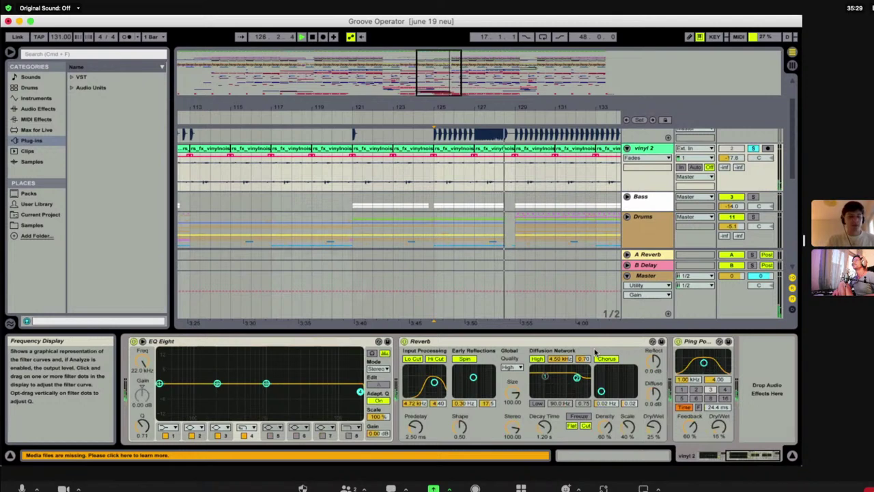
scroll(595, 352, "left", 10)
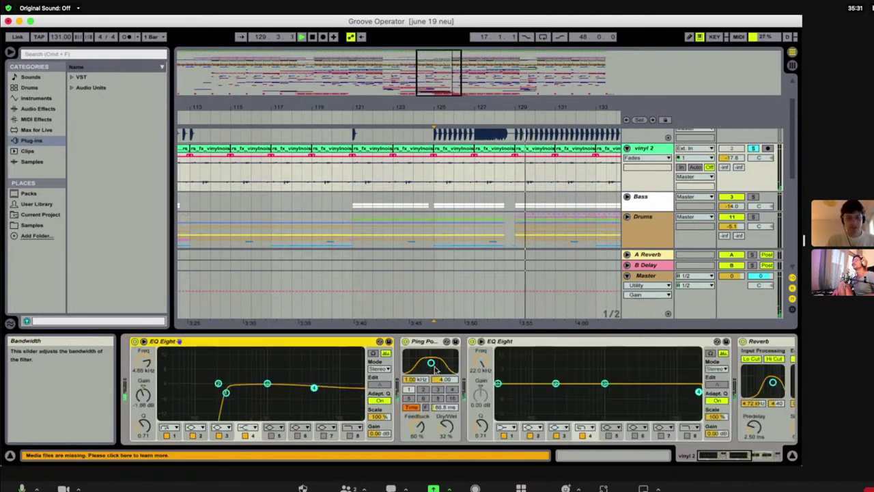
scroll(491, 369, "right", 10)
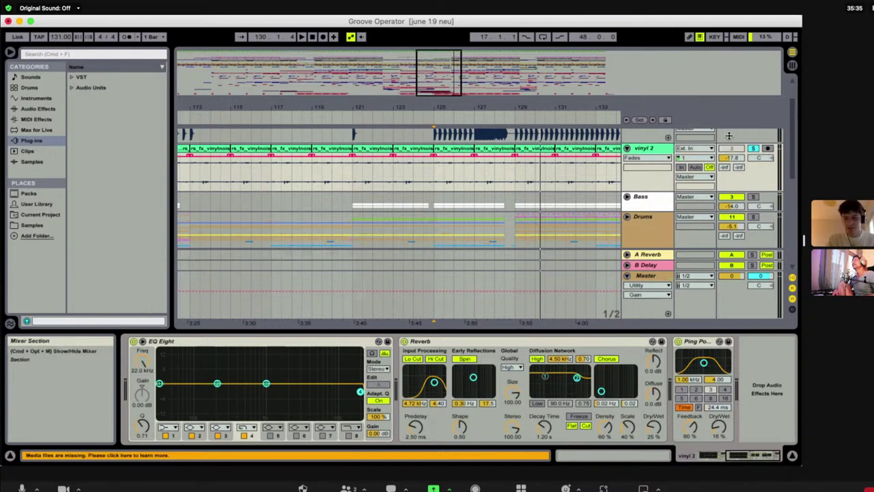
Unfold the Bass group and look through the tracks inside it
left_click(627, 196)
scroll(626, 196, "down", 5)
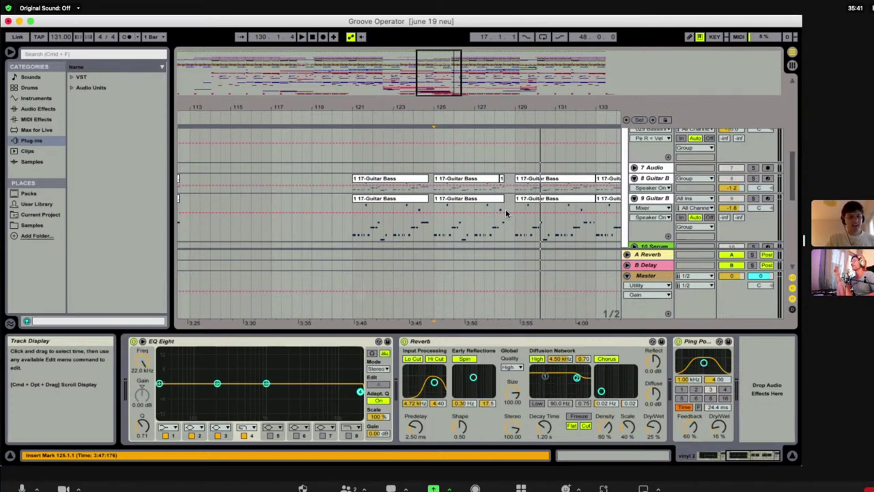
scroll(506, 213, "up", 5)
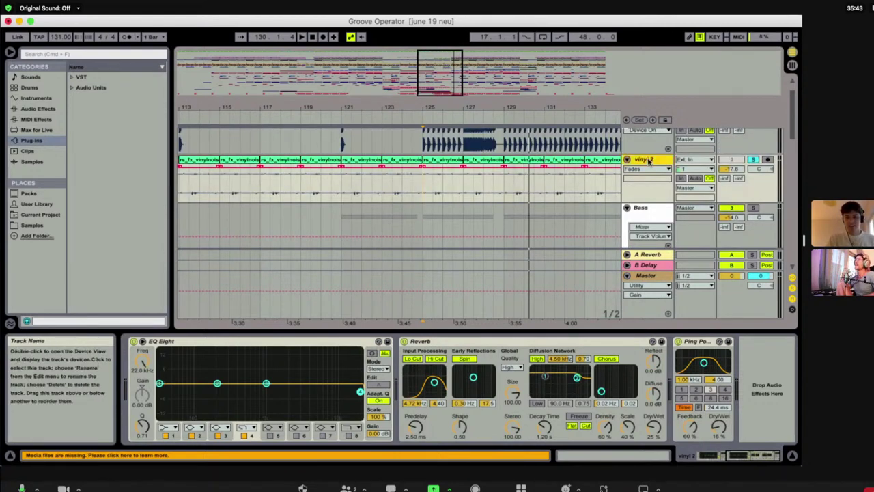
Hide the device detail view and fold the vinyl 2 track
left_click(648, 159)
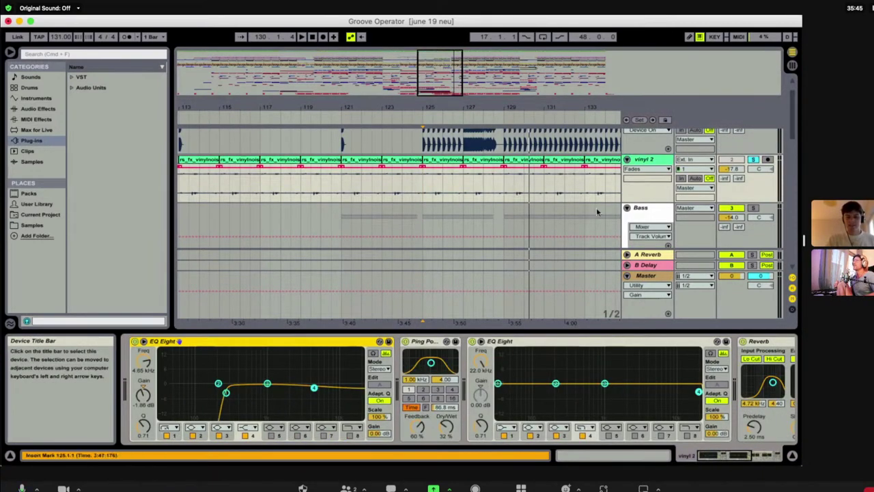
left_click(626, 207)
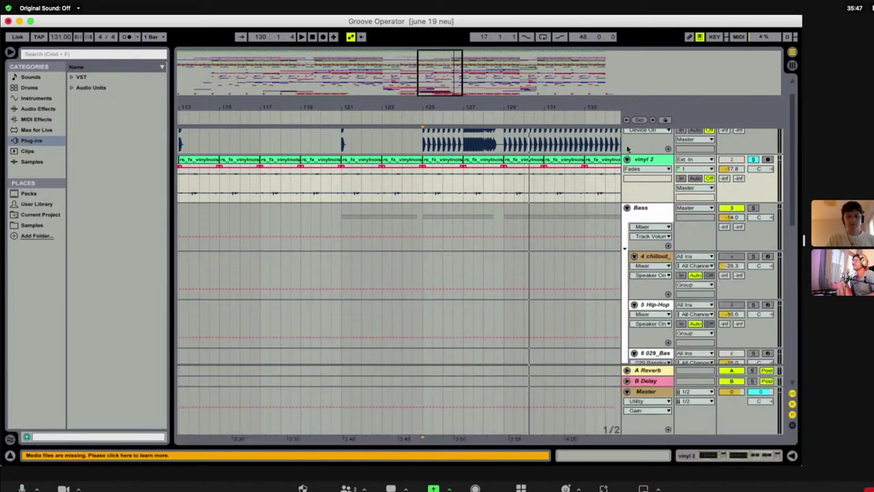
left_click(627, 159)
Solo the Bass group instead of vinyl 2 and play it from bar 129
scroll(484, 218, "down", 10)
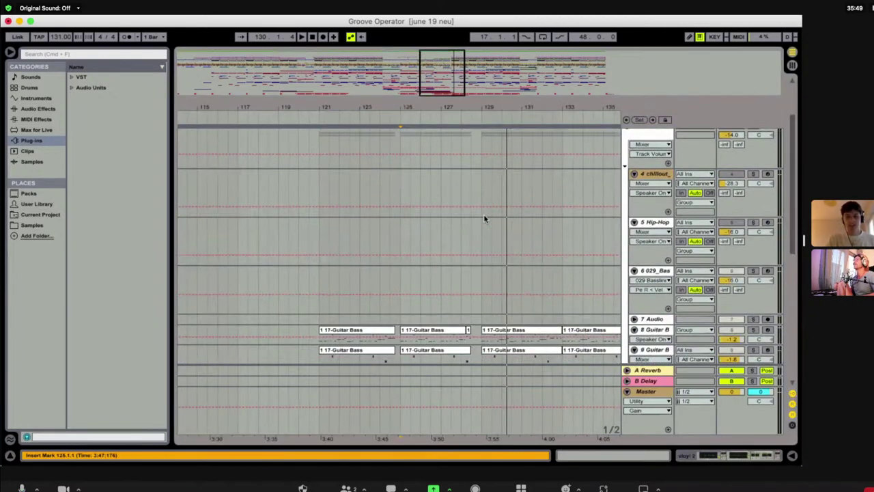
scroll(483, 217, "up", 10)
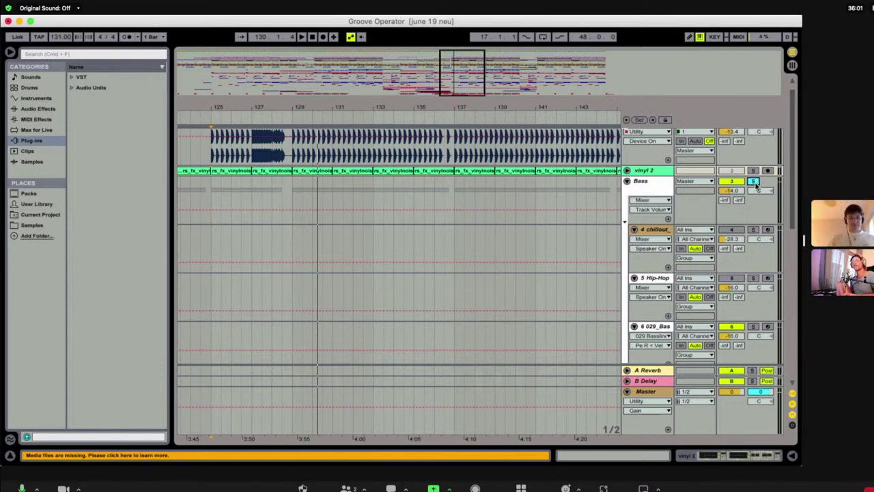
left_click(294, 187)
key("space")
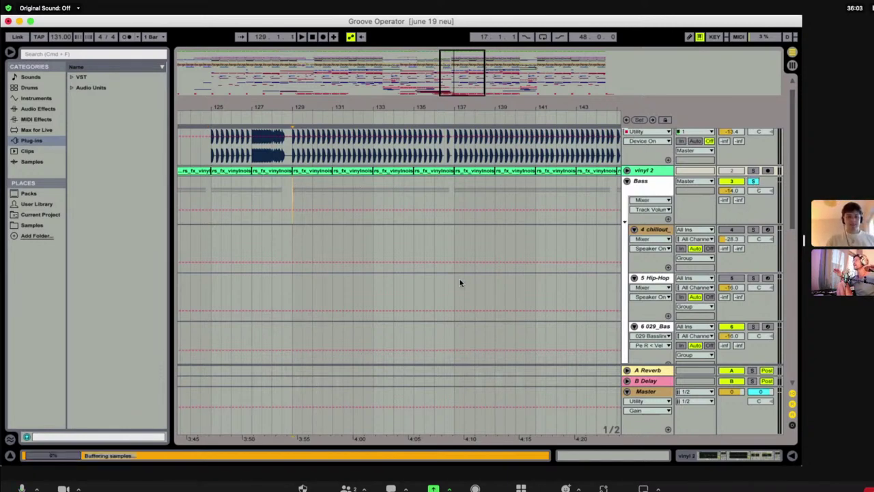
scroll(459, 282, "down", 5)
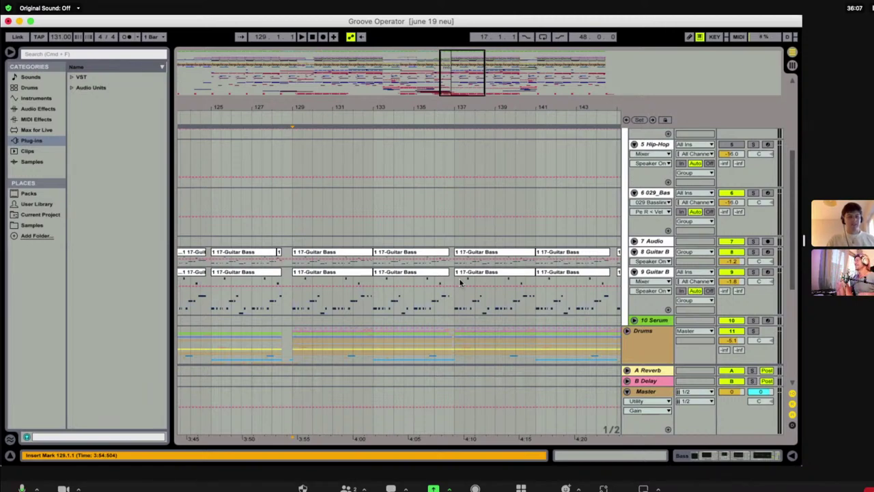
scroll(459, 281, "up", 5)
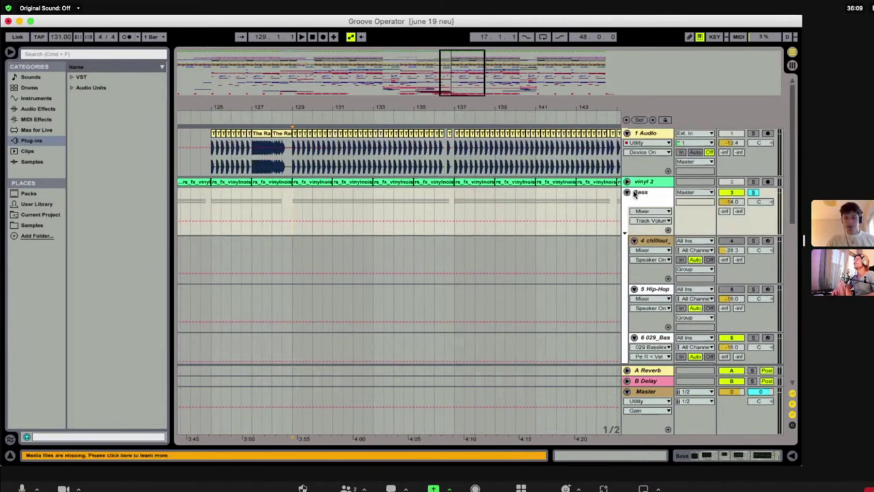
Open the vinyl 2 device chain, add an Audio Effect Rack at its end and show the rack's chain list
double_click(636, 182)
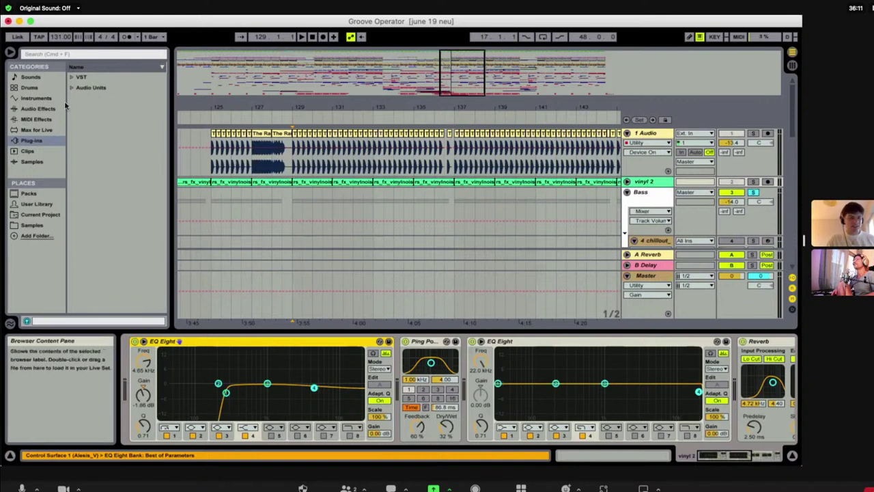
left_click(36, 108)
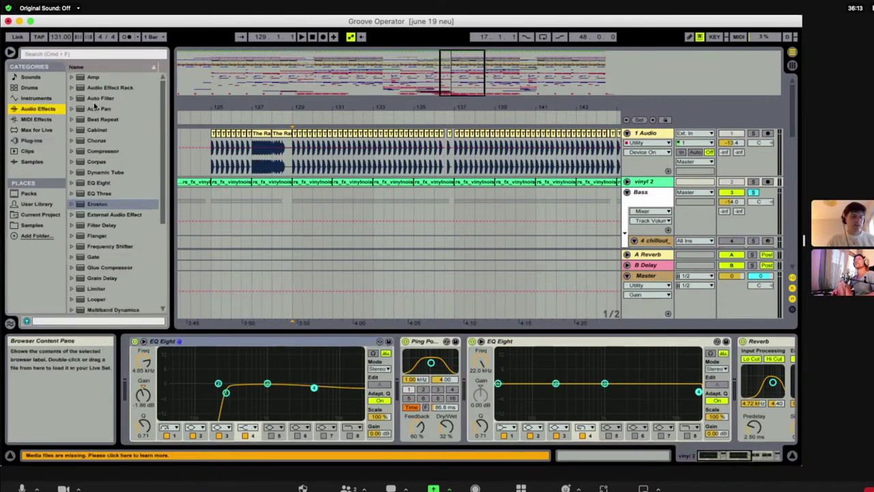
left_click(88, 87)
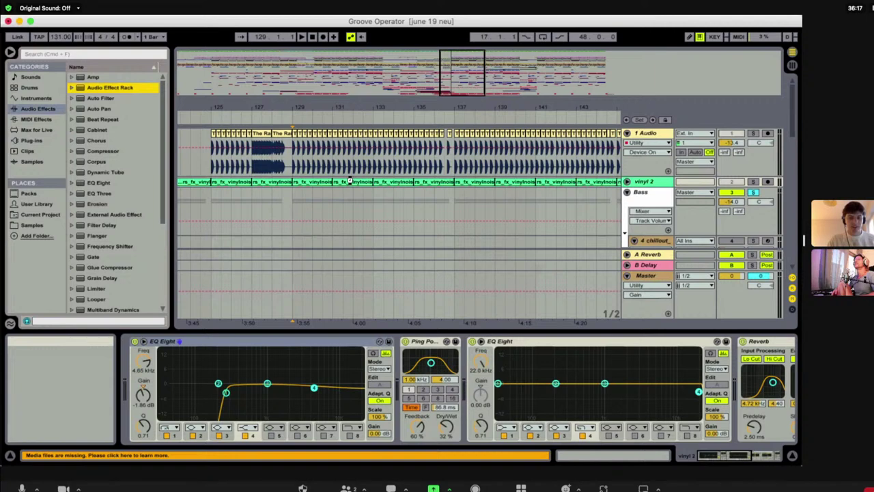
left_click_drag(349, 180, 351, 181)
left_click(733, 362)
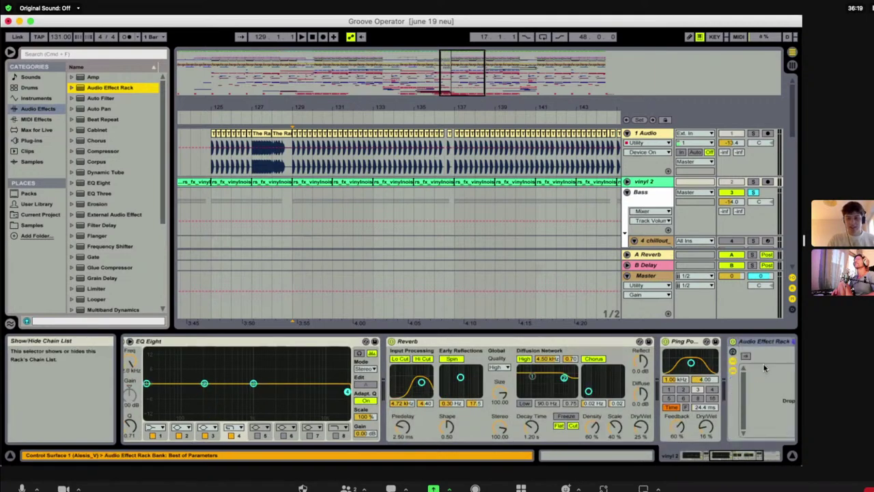
Create a chain in the Audio Effect Rack, duplicate it, and pan the two chains 50L and 50R
right_click(587, 374)
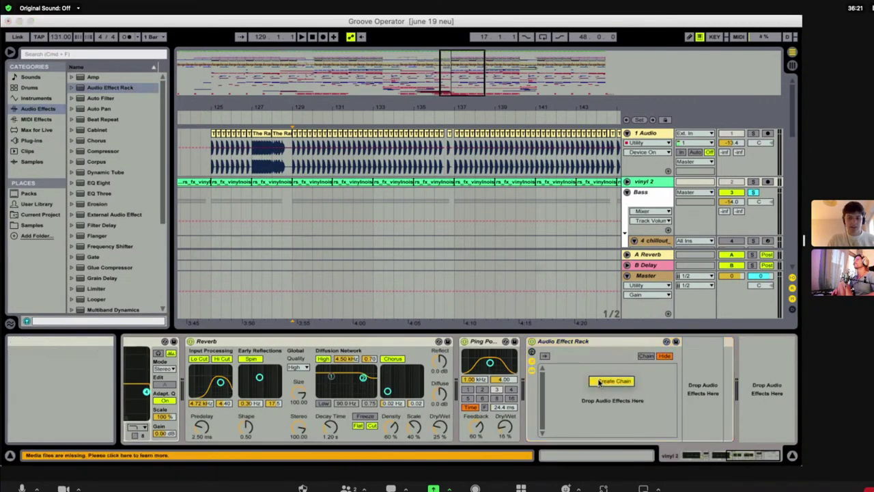
left_click(600, 382)
right_click(579, 371)
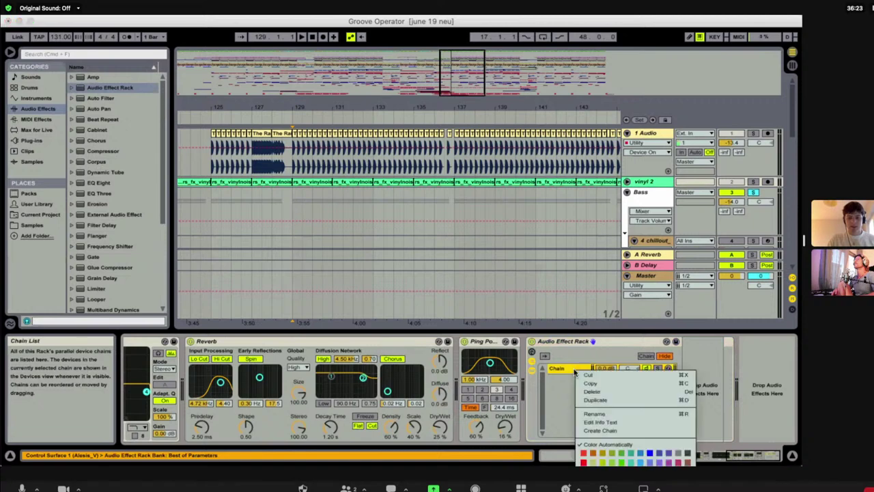
left_click(589, 401)
left_click_drag(628, 368, 628, 331)
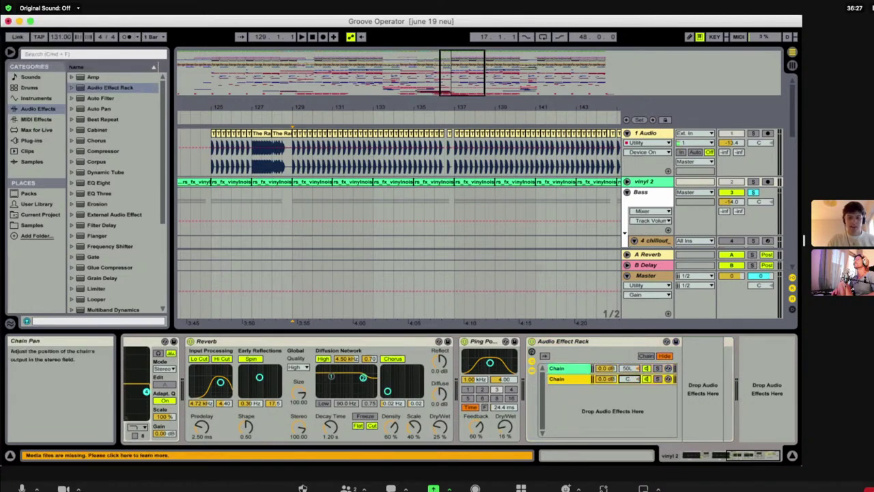
Add a Simple Delay to the rack's 50L chain, link its channels, and set an unsynced delay time of 6 ms
scroll(110, 205, "down", 5)
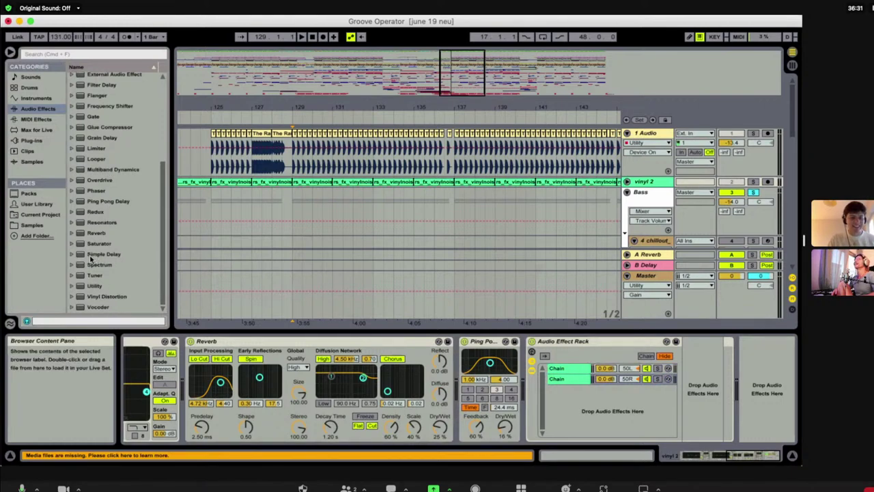
left_click_drag(91, 255, 570, 371)
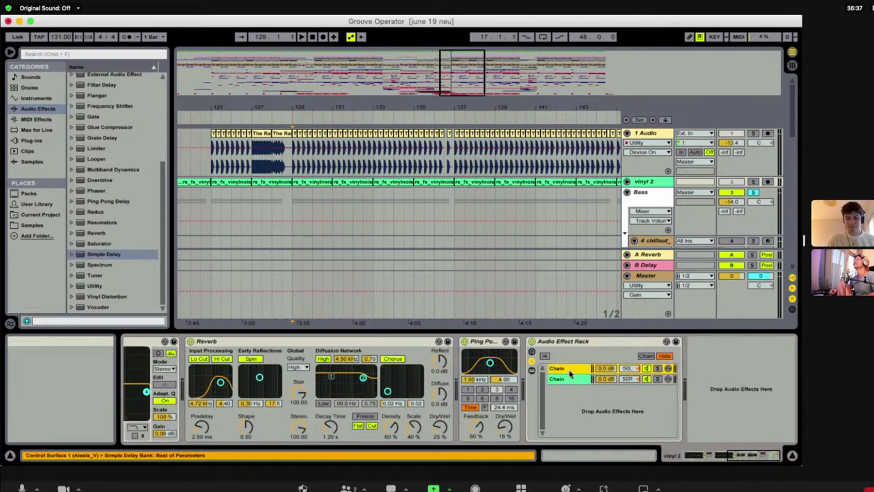
left_click(570, 373)
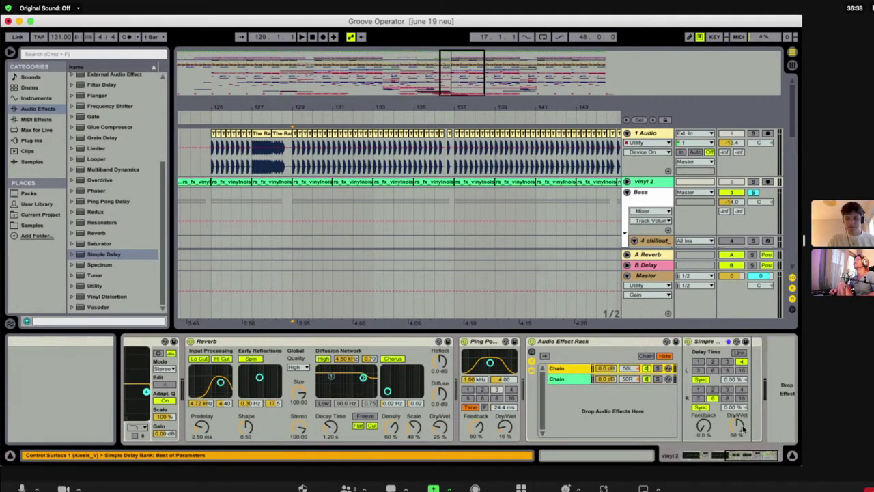
left_click(739, 354)
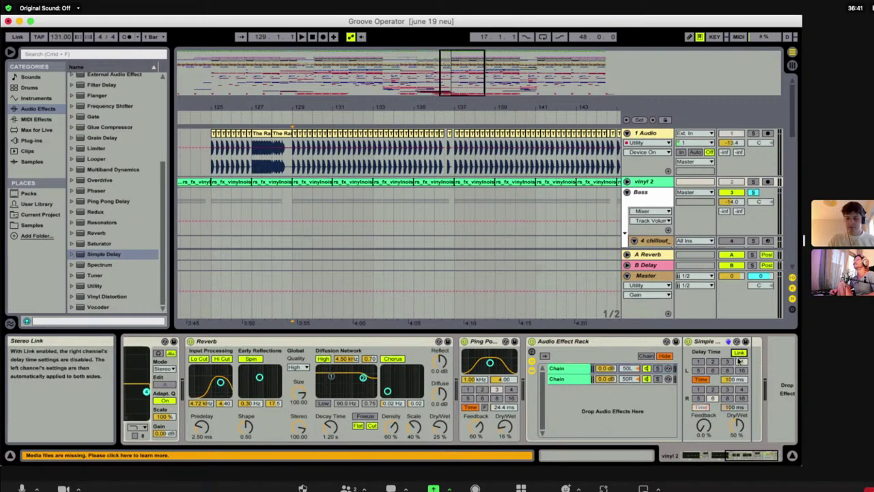
key("Return")
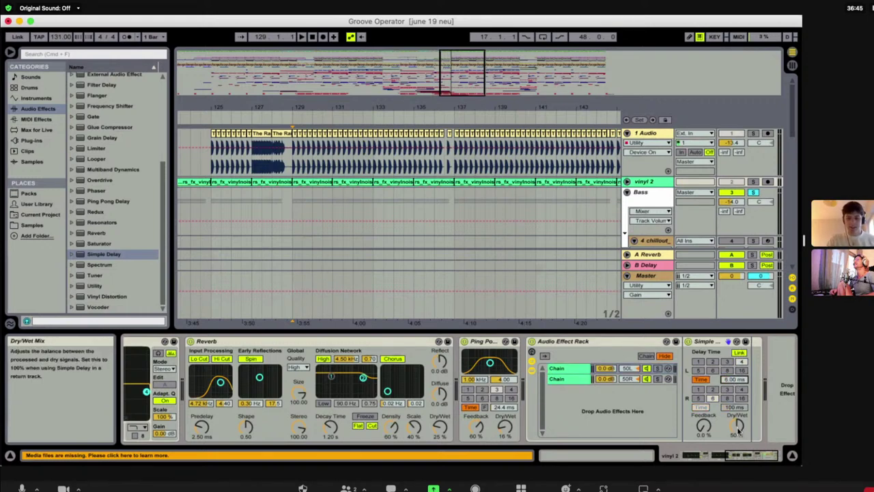
Audition vinyl 2 soloed from bar 129 and set the Simple Delay's Dry/Wet to 100% and delay time to 10.3 ms
key("space")
key("space")
left_click(753, 183)
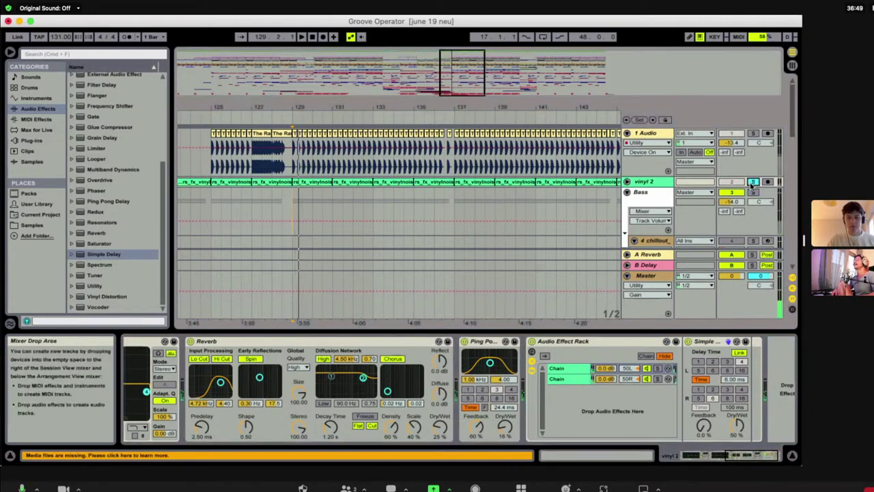
key("space")
key("space")
left_click_drag(737, 426, 736, 385)
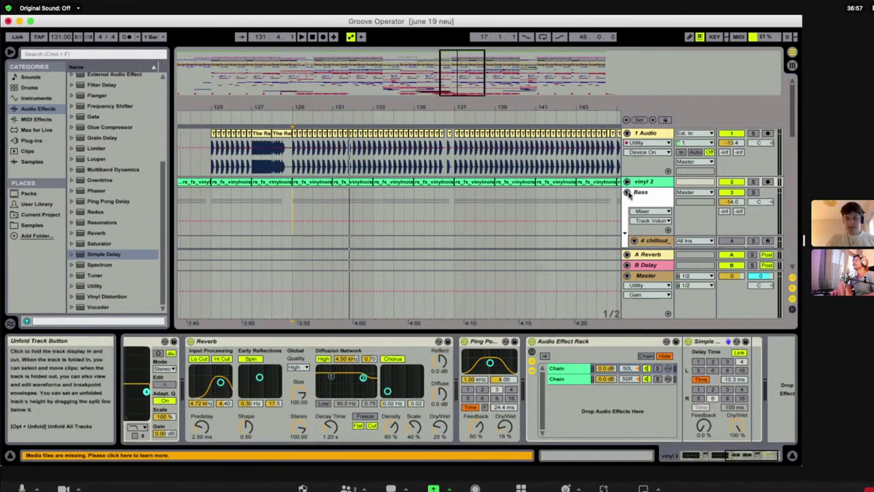
Hide the device detail view, solo the Bass group and look through the tracks inside it
left_click(627, 194)
left_click(792, 455)
left_click(626, 193)
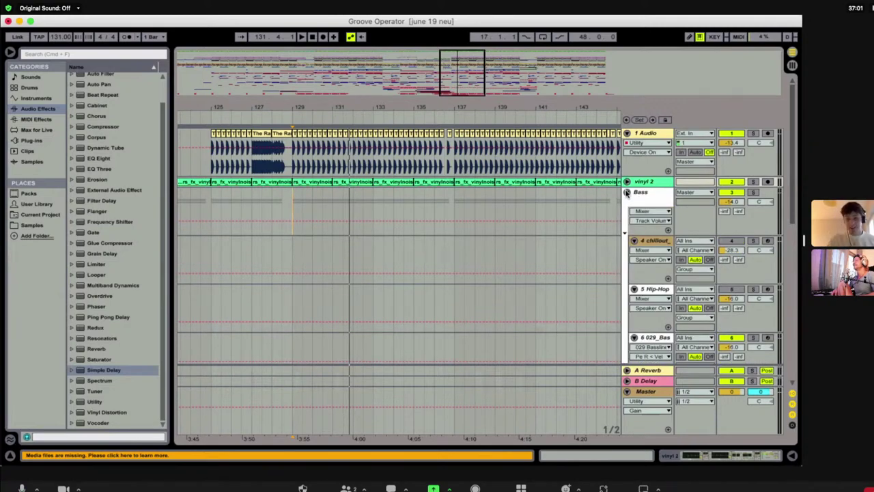
scroll(484, 271, "down", 5)
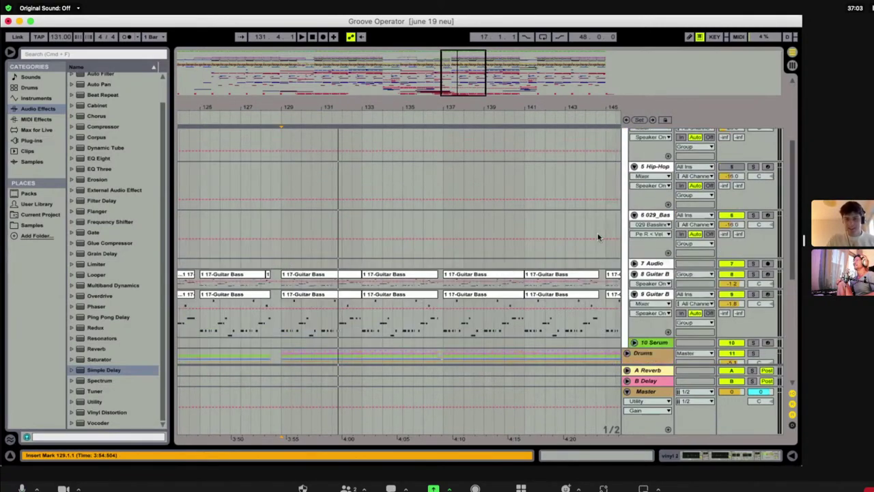
scroll(598, 237, "up", 5)
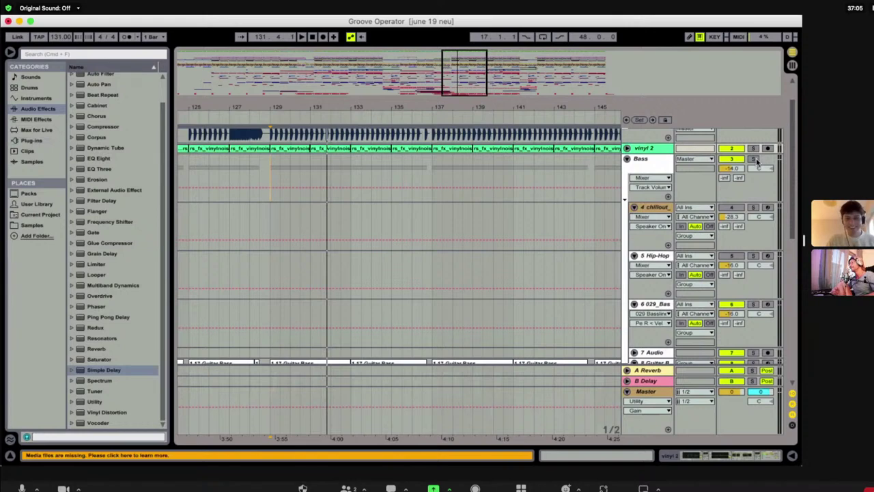
scroll(518, 252, "down", 5)
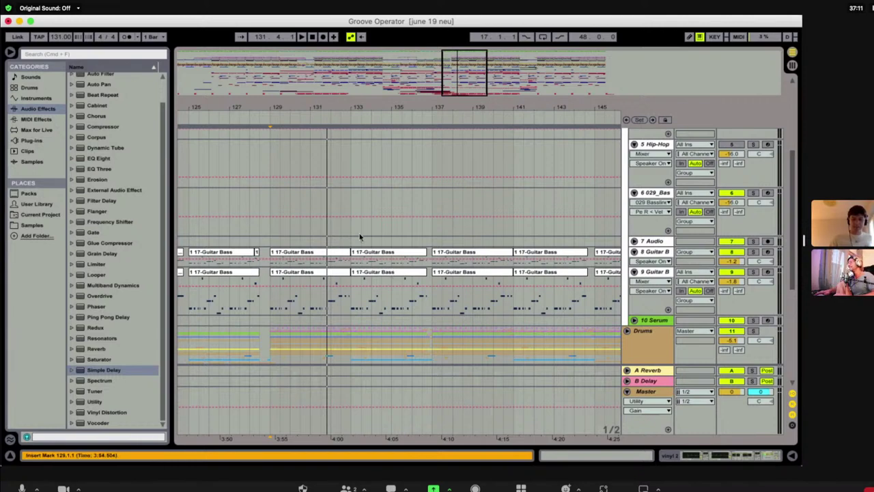
scroll(359, 235, "down", 3)
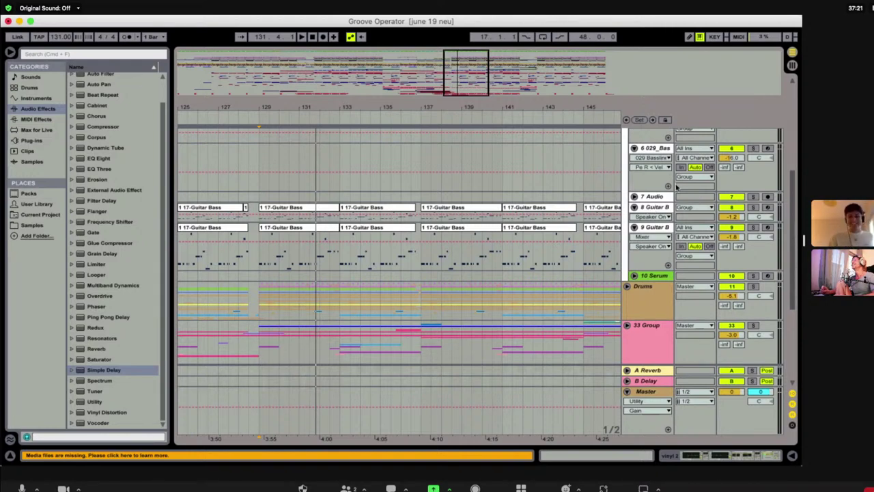
scroll(676, 187, "up", 5)
scroll(659, 259, "down", 3)
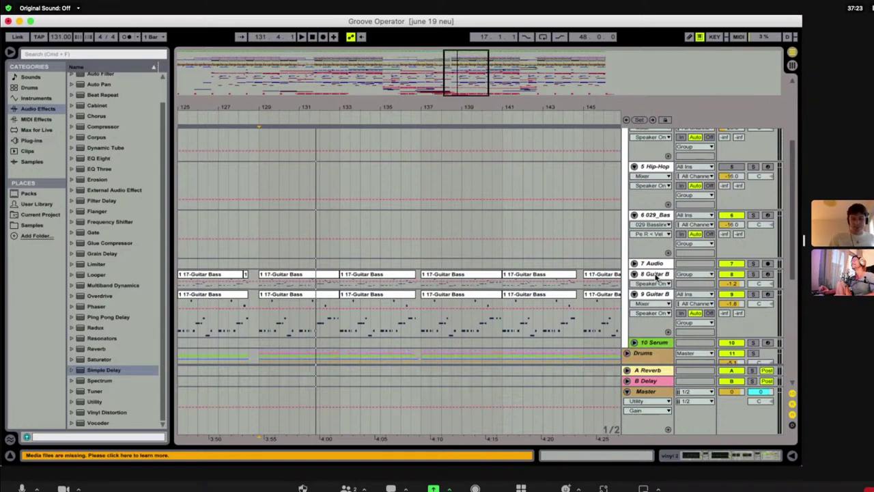
Briefly show the devices of the 8 Guitar Bass track, hide them and return to the Guitar Bass clips
double_click(655, 274)
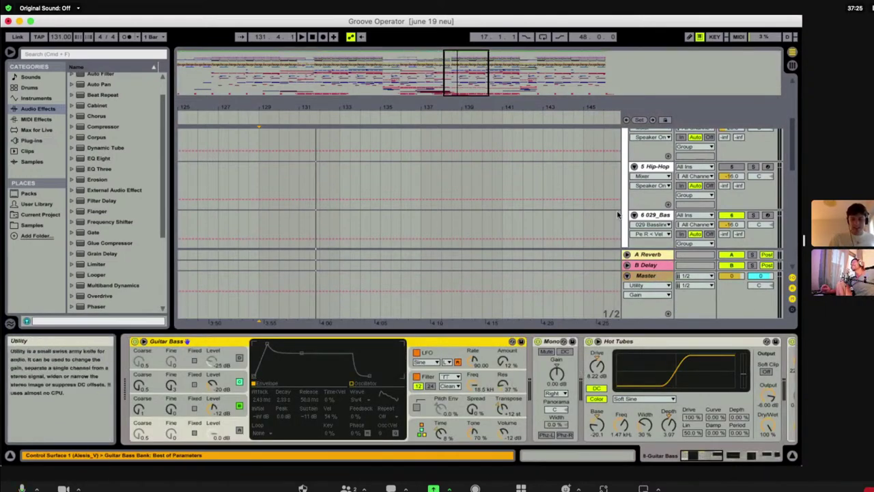
left_click(792, 456)
scroll(714, 244, "up", 5)
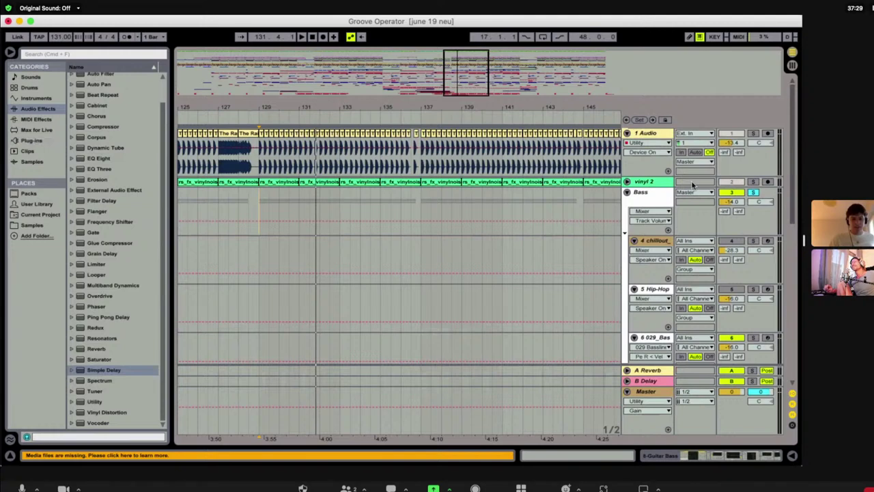
scroll(463, 175, "down", 2)
scroll(463, 175, "left", 1)
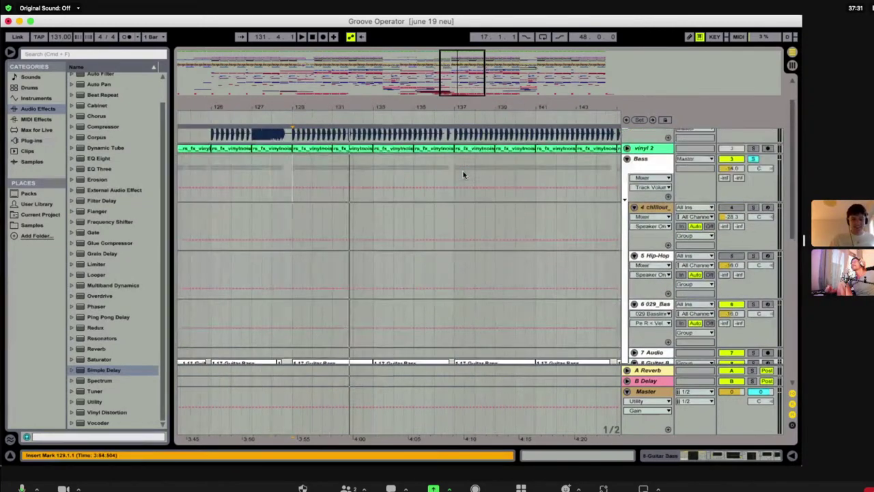
scroll(562, 178, "down", 4)
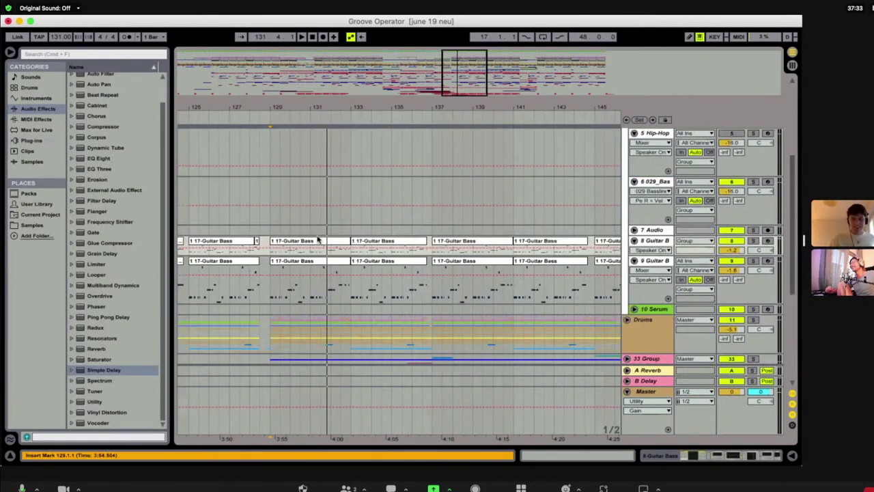
Play the Bass group from bar 129, and solo the 8 Guitar Bass track to play it alone from there
left_click(270, 198)
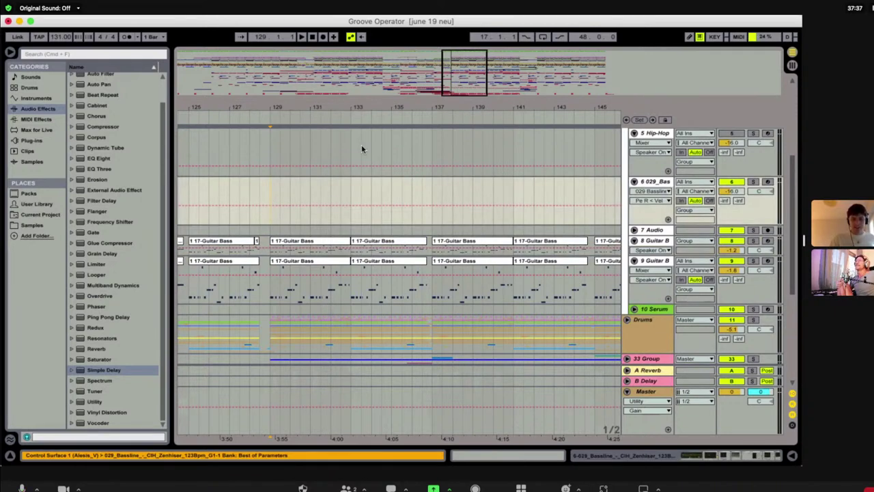
key("space")
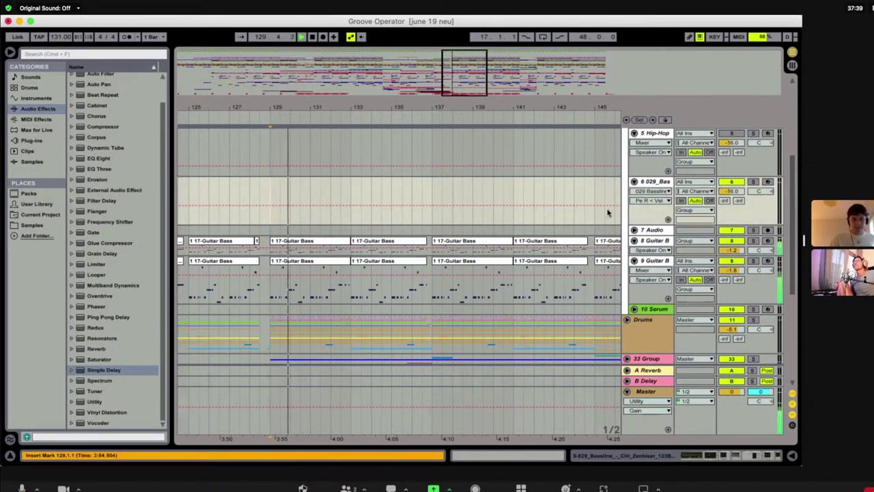
key("space")
left_click(754, 242)
key("space")
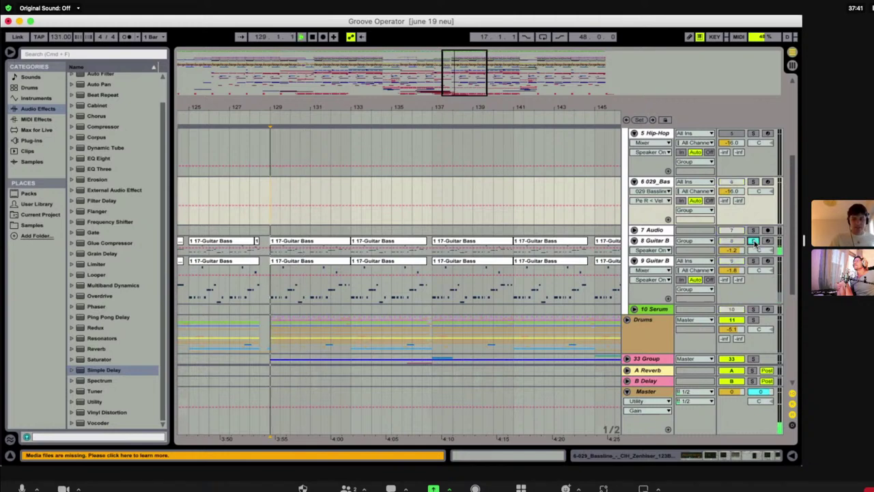
key("space")
Open the 8 Guitar Bass device chain and deactivate Mono, Hot Tubes, EQ Eight, Multiband Dynamics, Saturator and Erosion
double_click(646, 241)
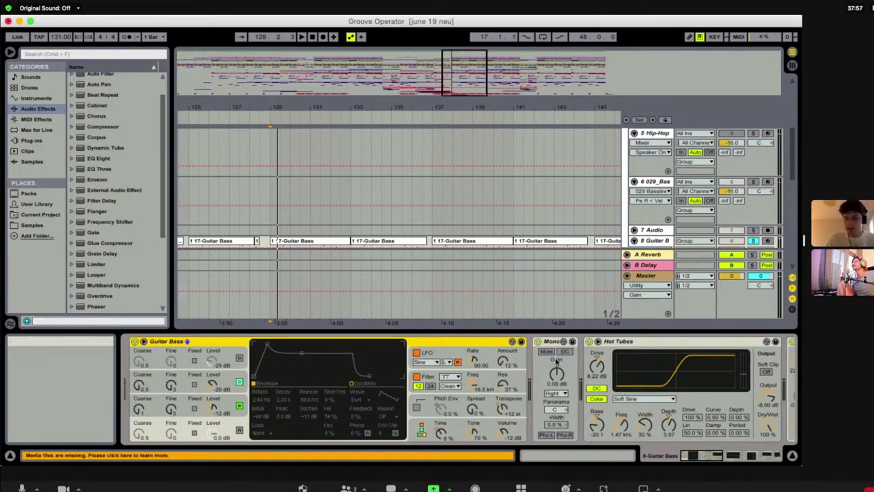
left_click(590, 341)
scroll(590, 343, "right", 4)
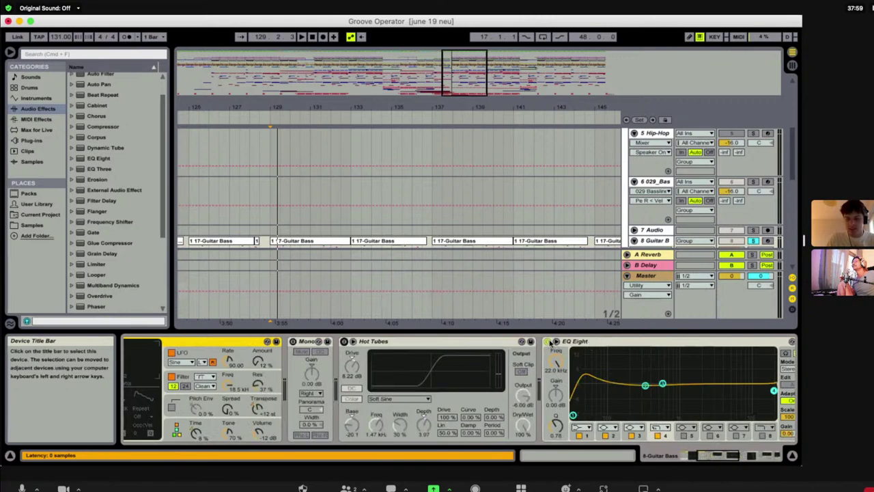
left_click(550, 341)
scroll(667, 361, "right", 10)
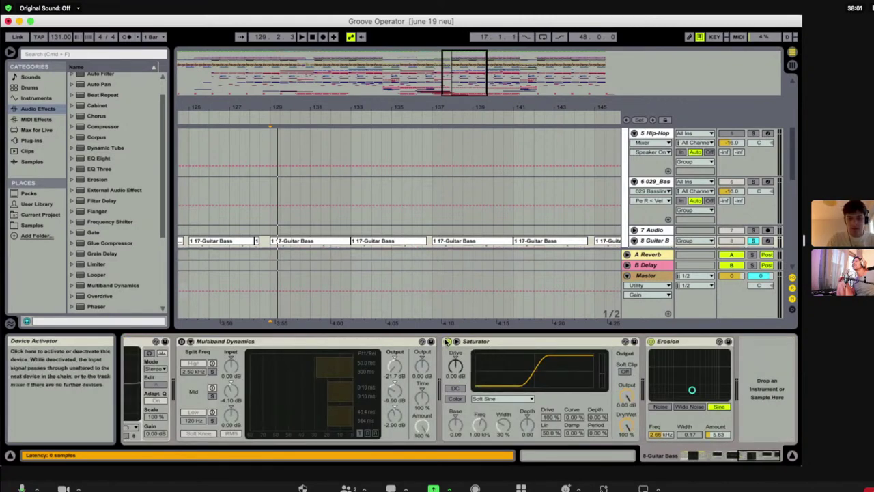
left_click(448, 342)
left_click(650, 341)
scroll(585, 389, "left", 12)
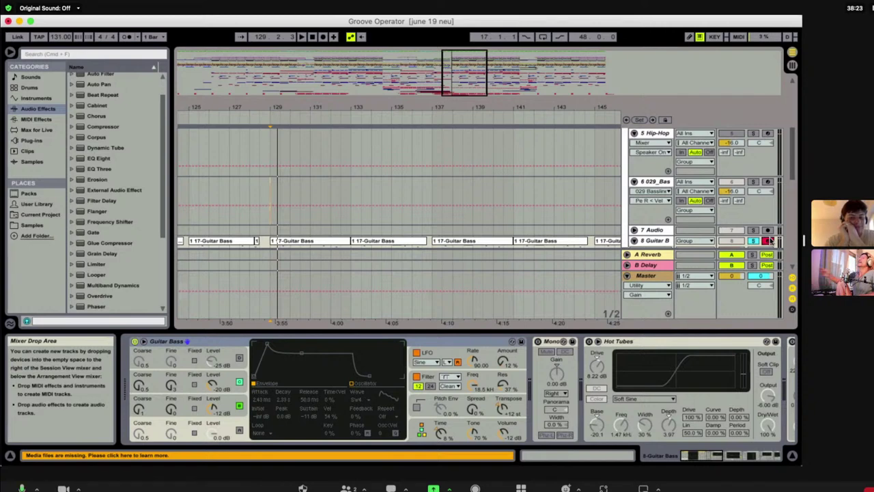
Look through the Bass group's device chain, including LFOTool, Auto Filter and Saturator, and hide the device detail view
scroll(650, 194, "up", 5)
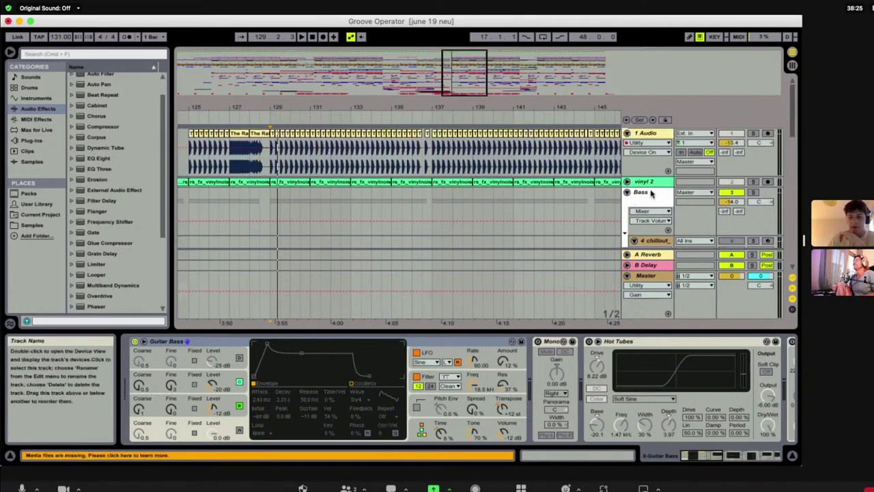
left_click(651, 193)
left_click(183, 371)
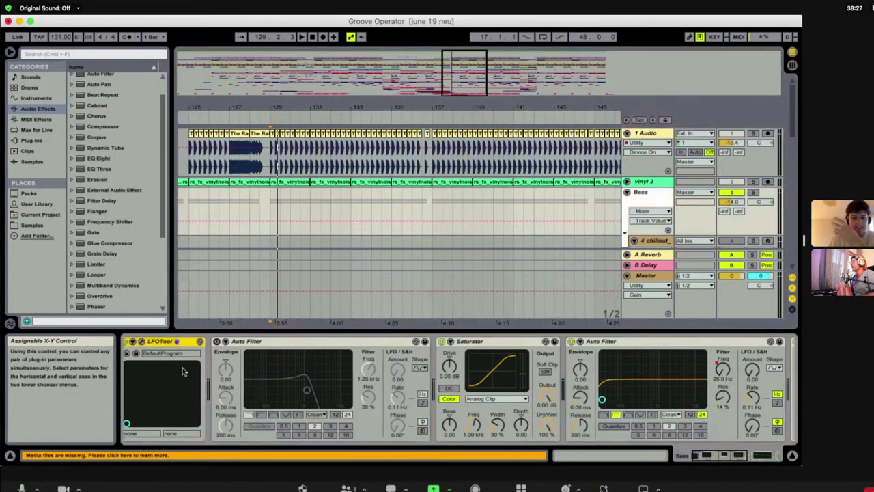
scroll(183, 371, "right", 5)
scroll(183, 371, "right", 2)
scroll(183, 371, "left", 5)
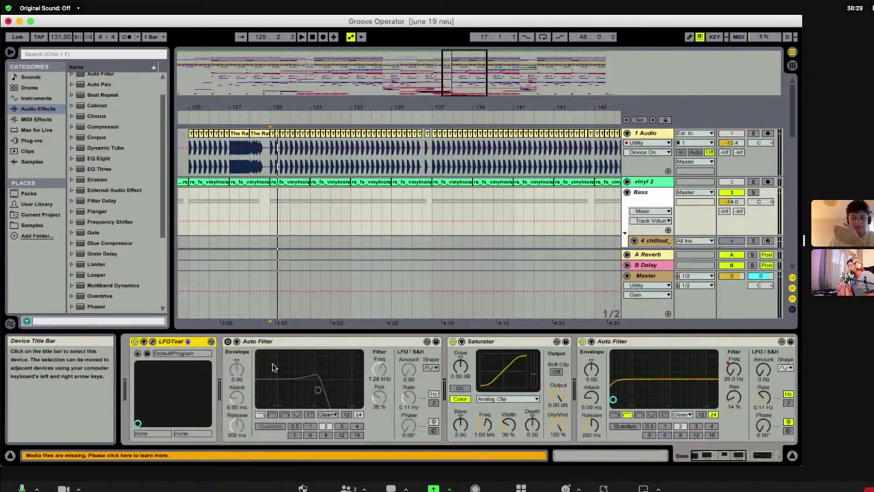
left_click(793, 456)
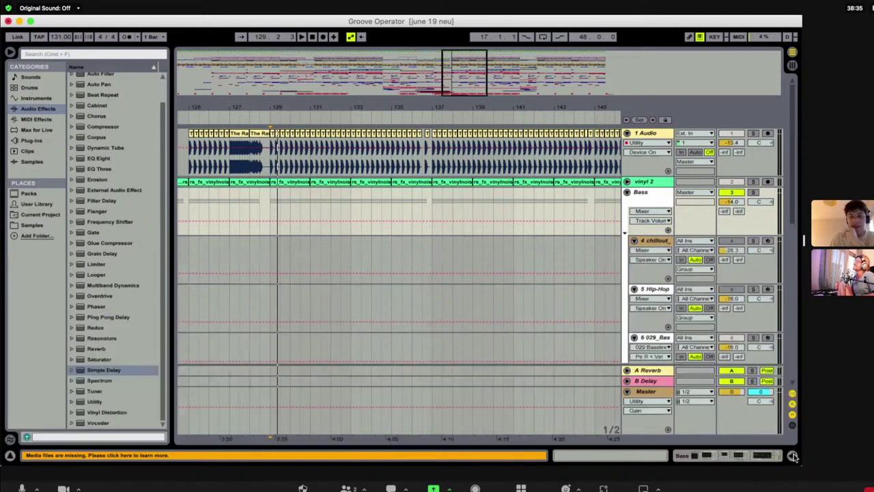
Open the 8 Guitar Bass device chain while playing the soloed track from bar 129, and stop playback
scroll(663, 270, "down", 5)
left_click(656, 241)
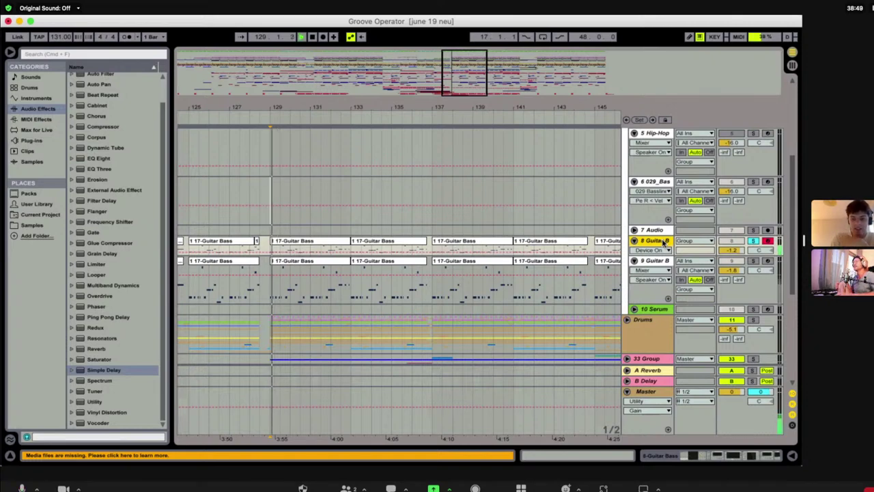
double_click(655, 241)
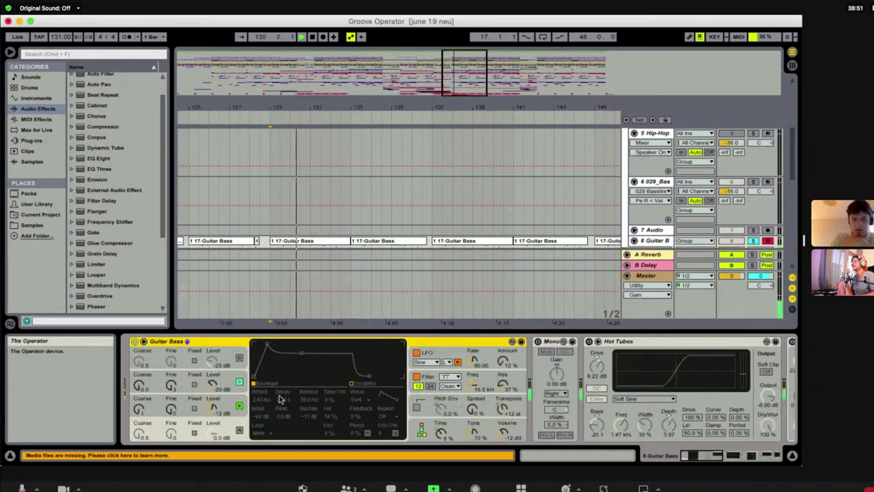
key("space")
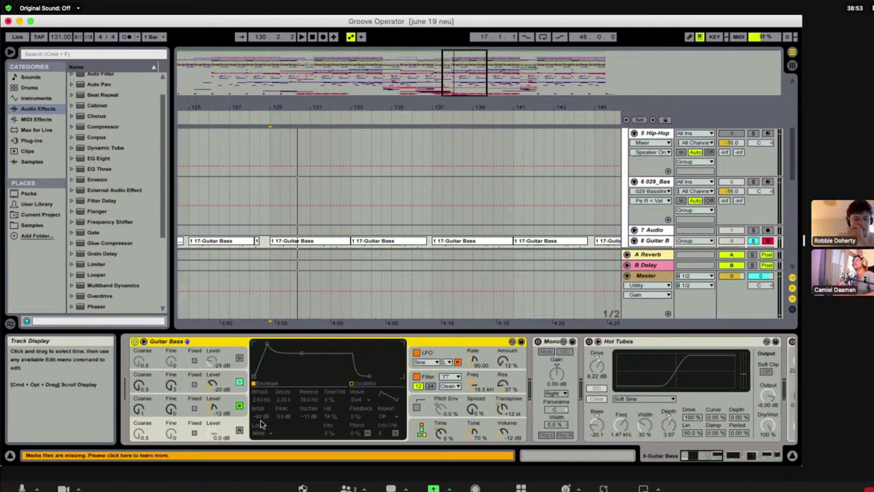
Compare the Guitar Bass Operator sound with oscillator A switched on and off, playing from bar 129
left_click(239, 431)
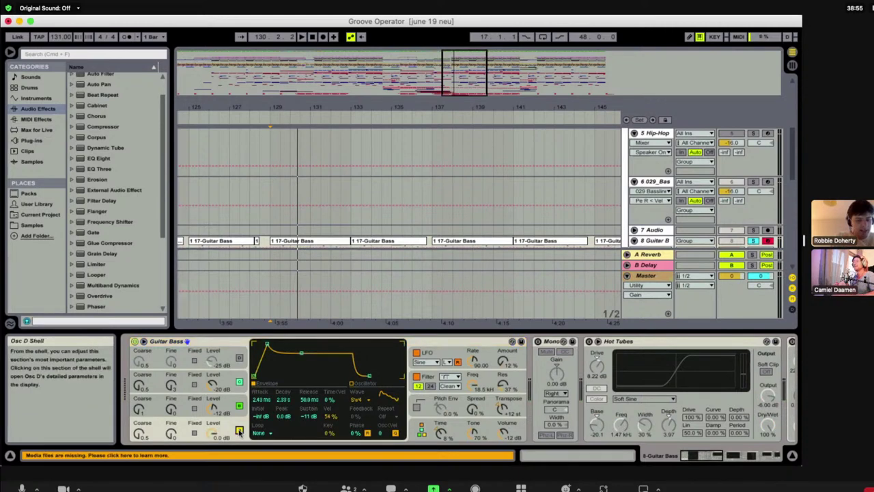
key("space")
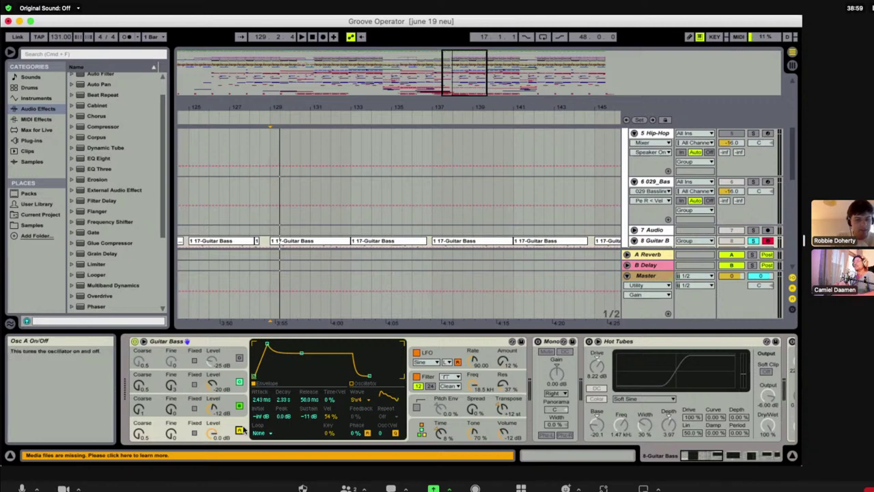
left_click(239, 430)
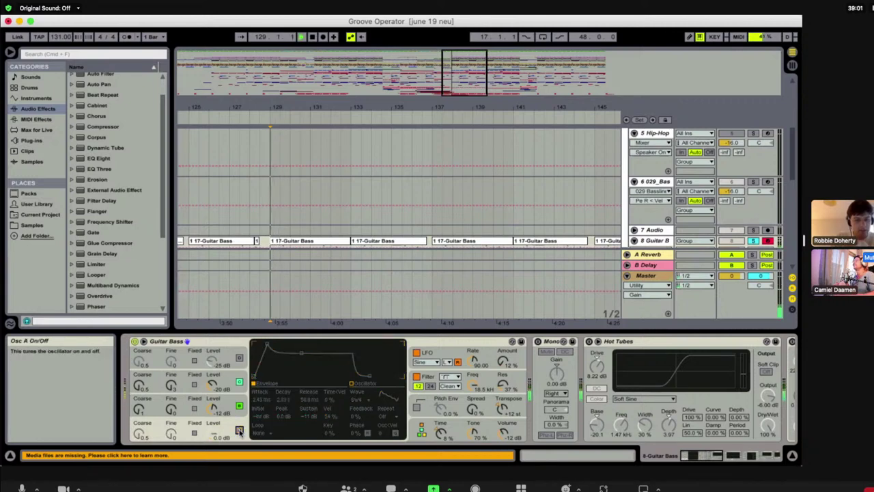
left_click(240, 431)
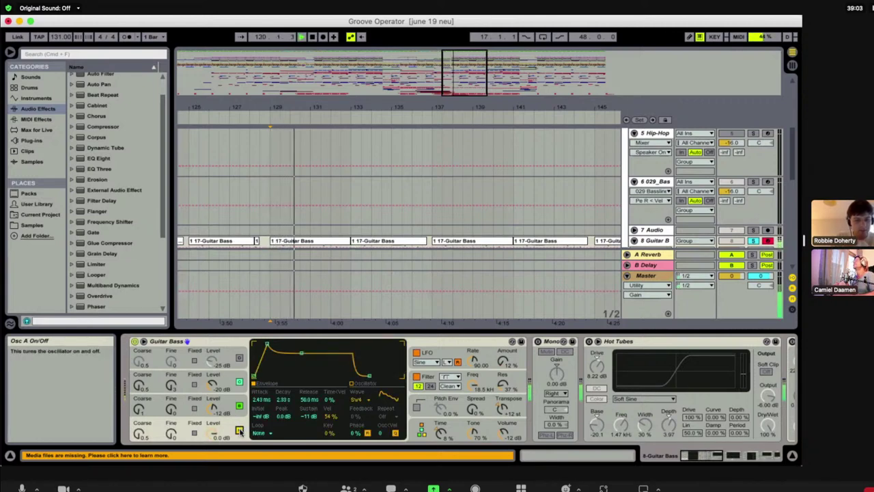
left_click(240, 431)
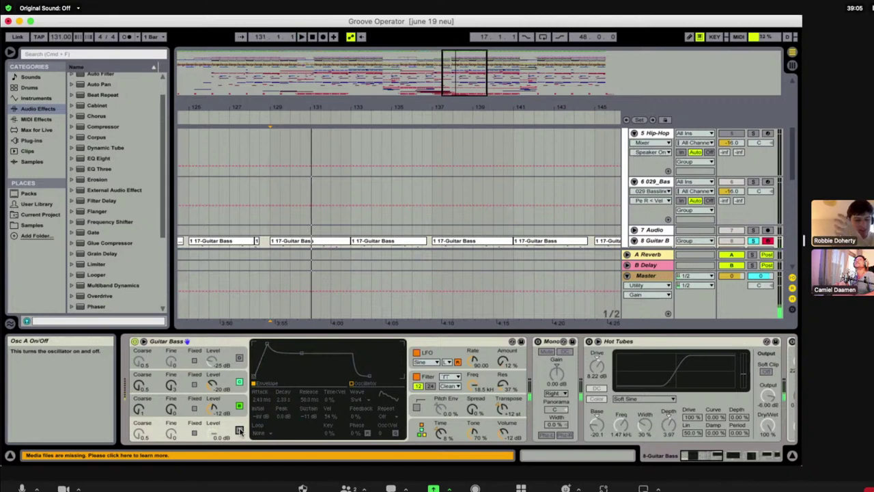
key("space")
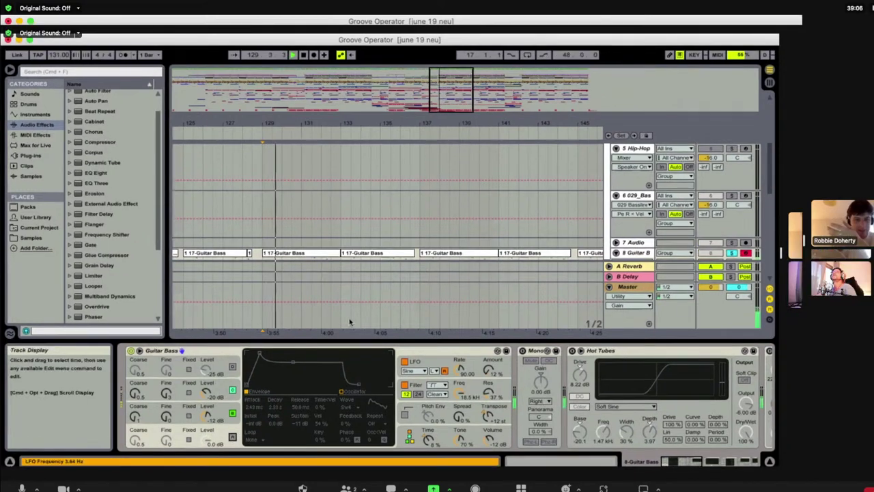
key("space")
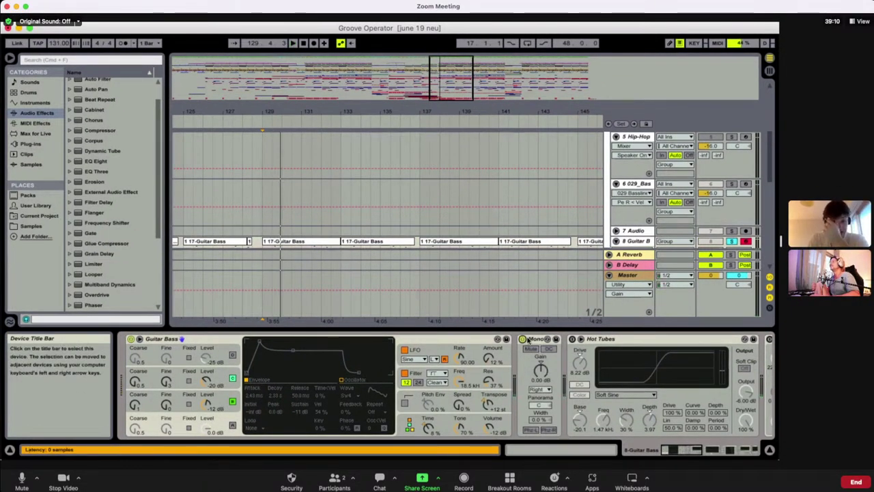
Reactivate the Mono and Hot Tubes devices on the 8 Guitar Bass track while playing the bass
left_click(523, 340)
scroll(540, 366, "right", 3)
scroll(491, 365, "right", 5)
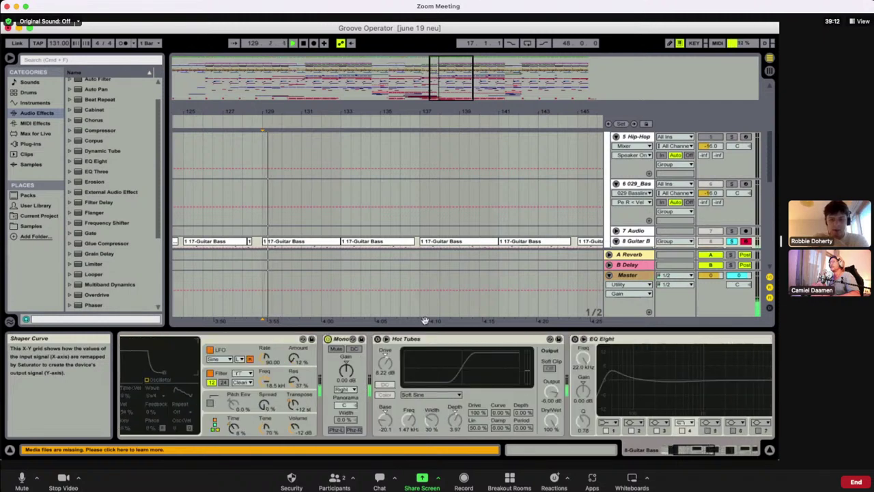
scroll(430, 362, "right", 4)
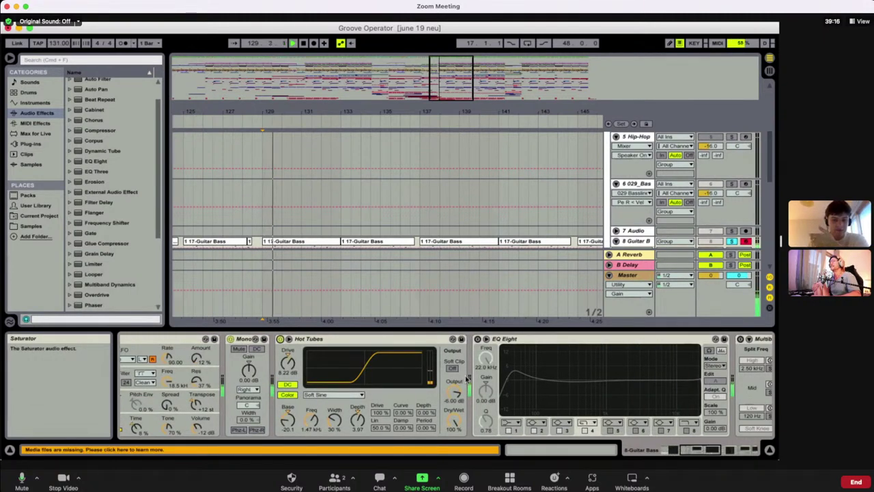
Reactivate EQ Eight on the Guitar Bass, examine its curve in the enlarged display and collapse that display
left_click(482, 341)
scroll(560, 378, "right", 6)
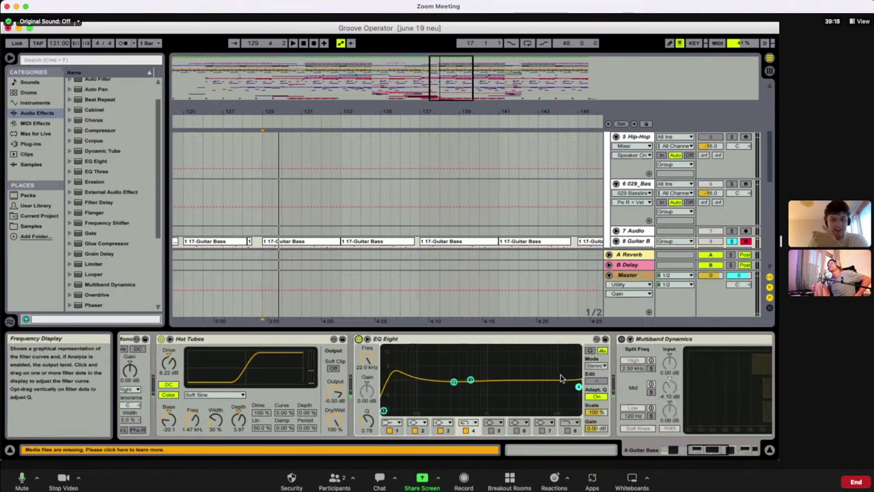
scroll(560, 378, "right", 5)
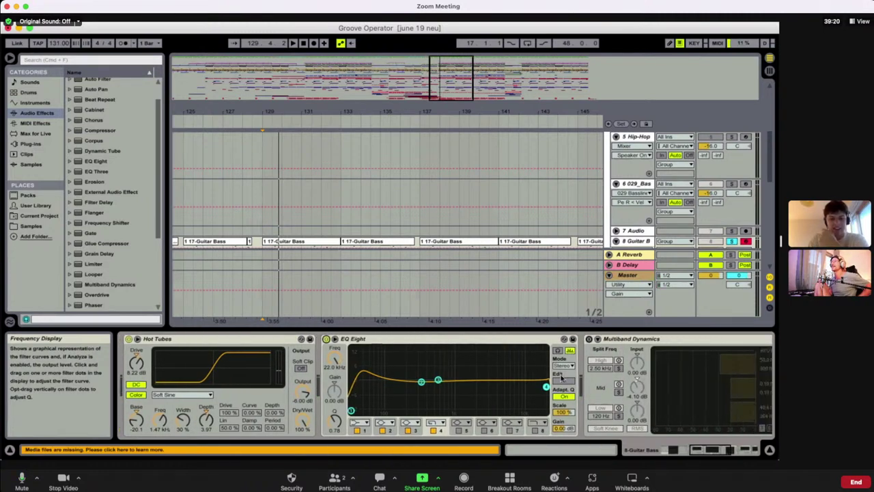
scroll(558, 377, "right", 5)
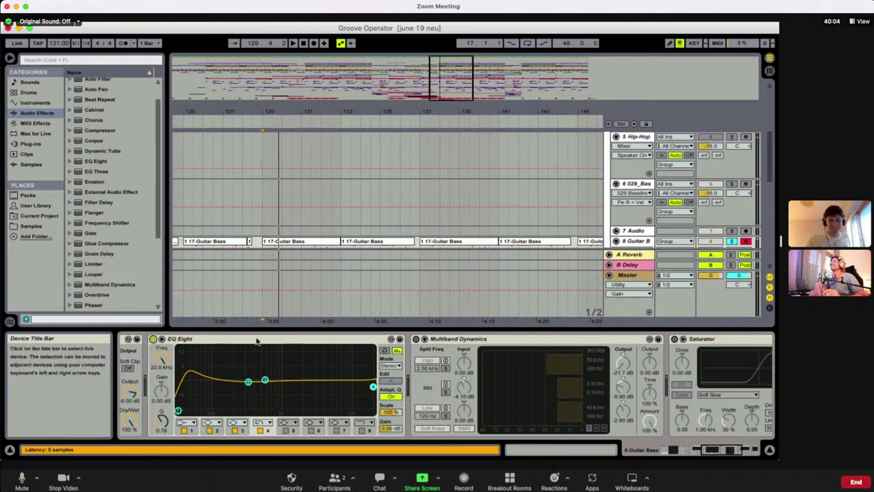
scroll(257, 341, "right", 2)
scroll(257, 341, "left", 5)
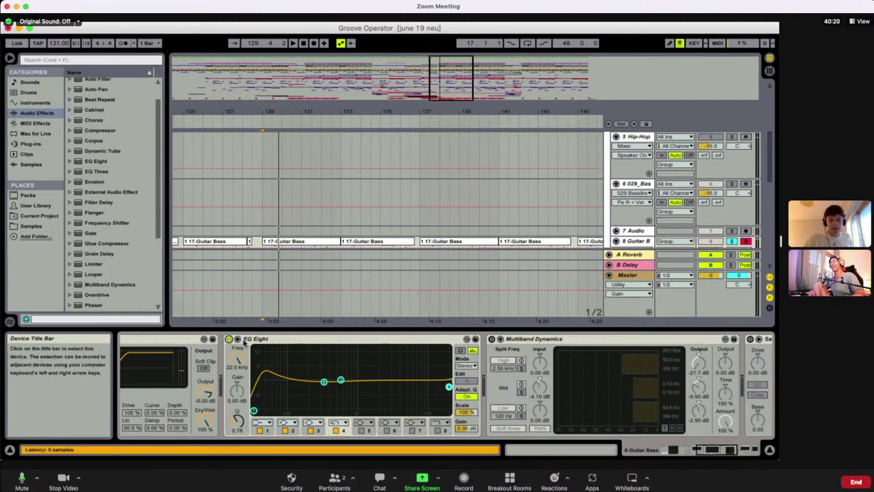
left_click(237, 340)
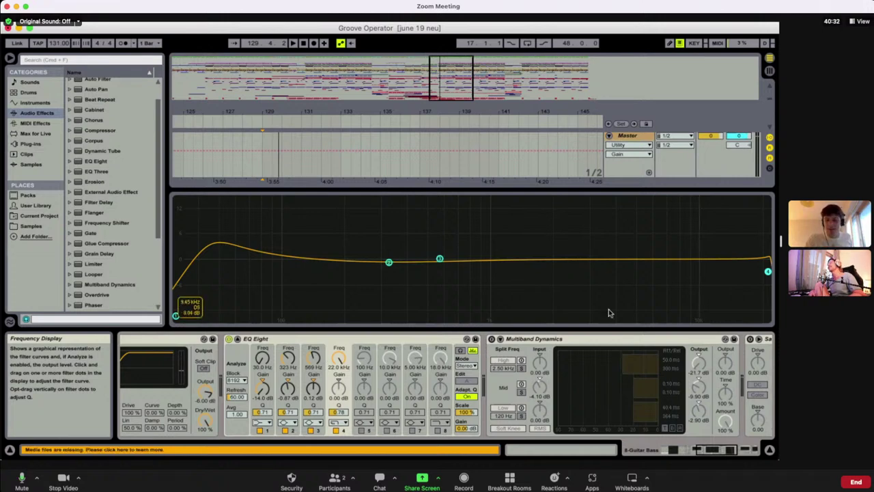
left_click(236, 340)
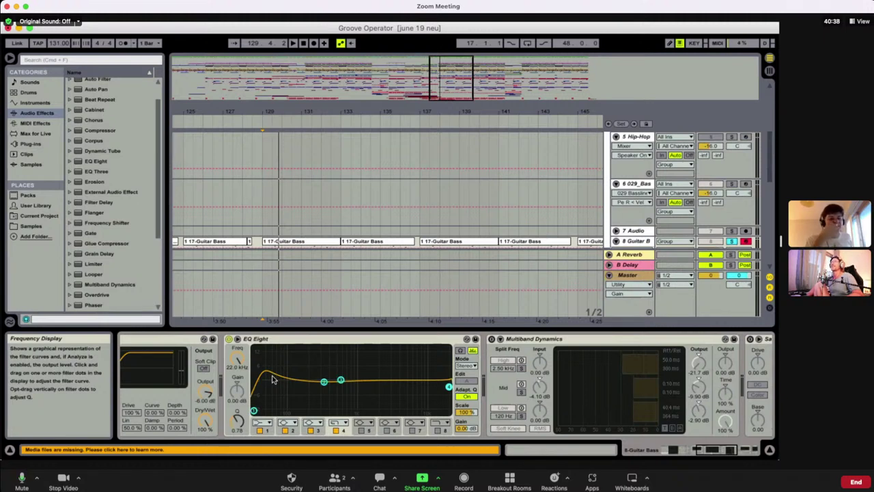
Compare the Guitar Bass with EQ Eight bypassed and active while playing from bar 129
left_click(267, 218)
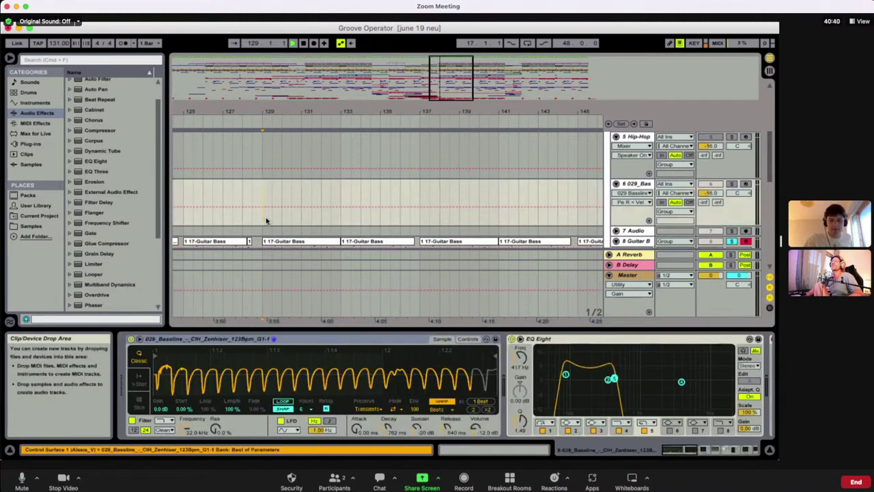
key("space")
key("space")
scroll(556, 362, "right", 5)
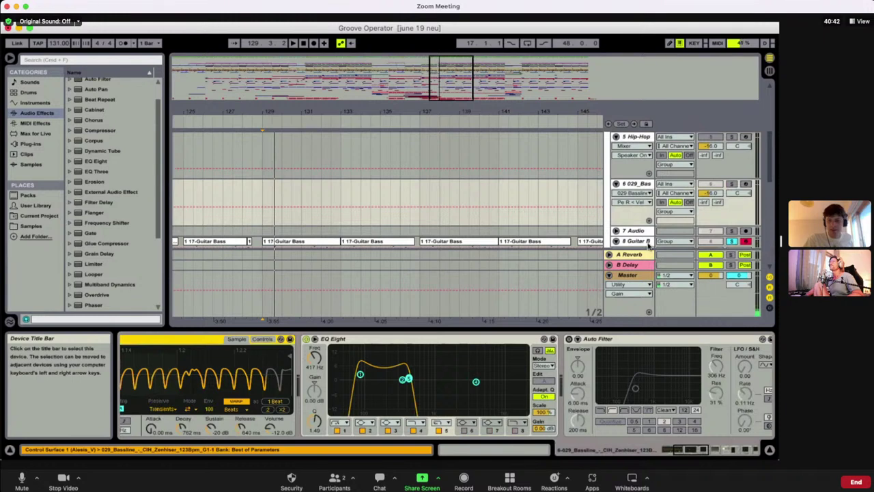
left_click(635, 245)
scroll(565, 351, "right", 5)
scroll(565, 352, "left", 3)
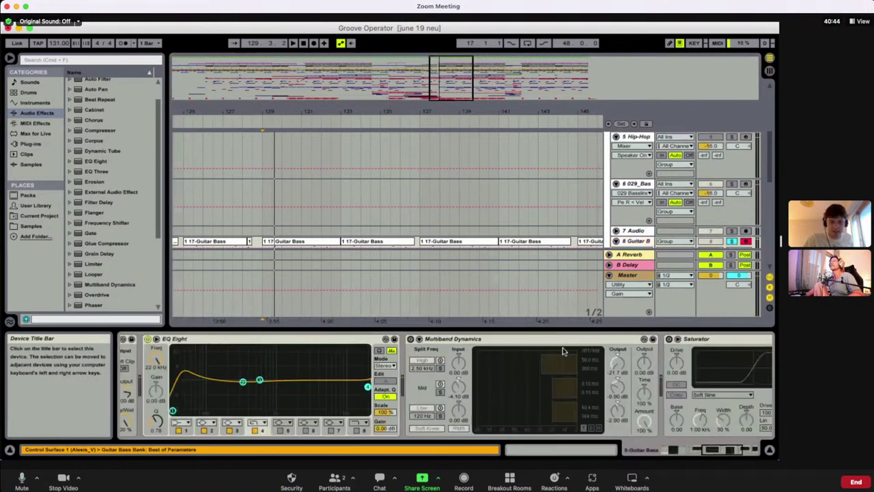
key("space")
left_click(147, 339)
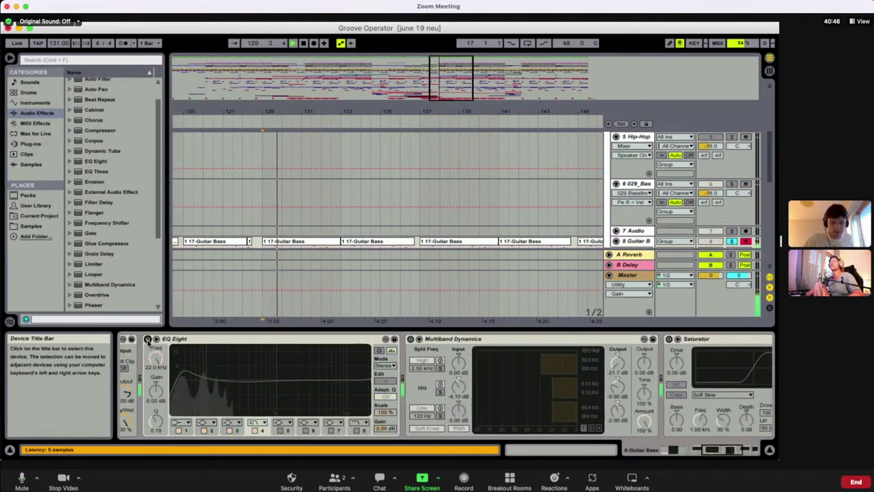
left_click(148, 339)
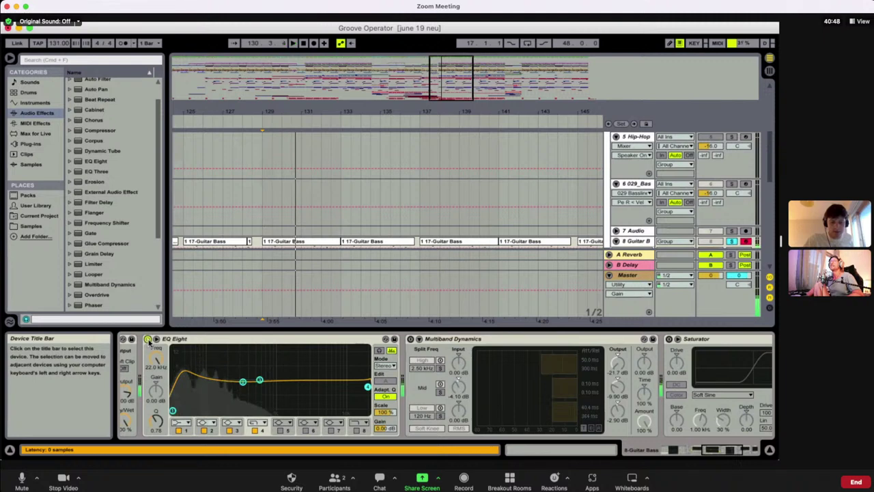
Reactivate Multiband Dynamics on the Guitar Bass and compare it bypassed and active during playback
scroll(321, 343, "right", 3)
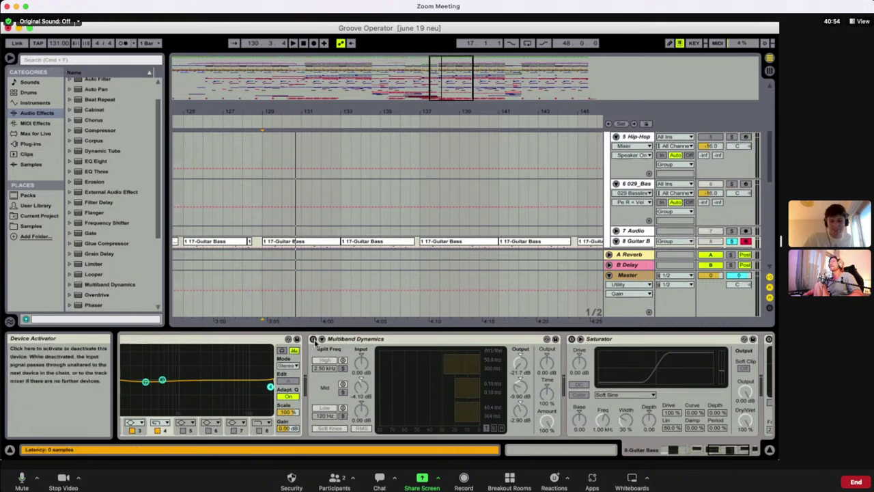
scroll(240, 391, "left", 4)
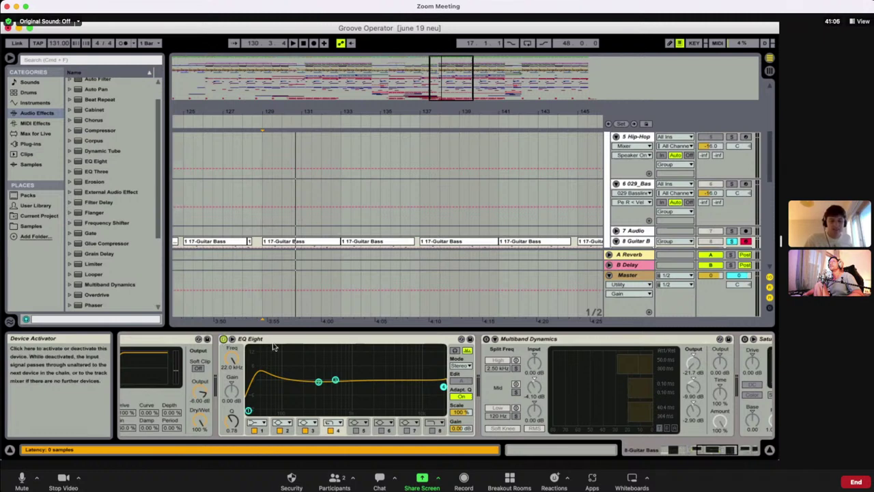
scroll(355, 350, "right", 5)
left_click(324, 340)
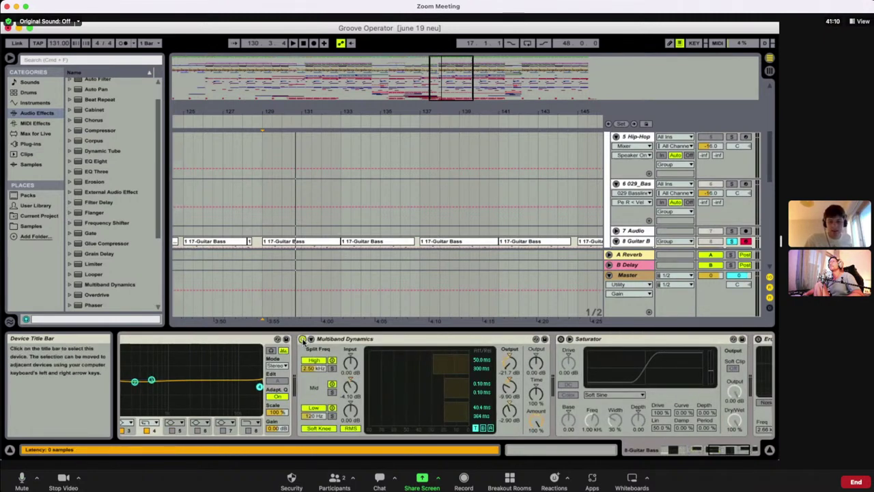
key("space")
scroll(464, 380, "right", 3)
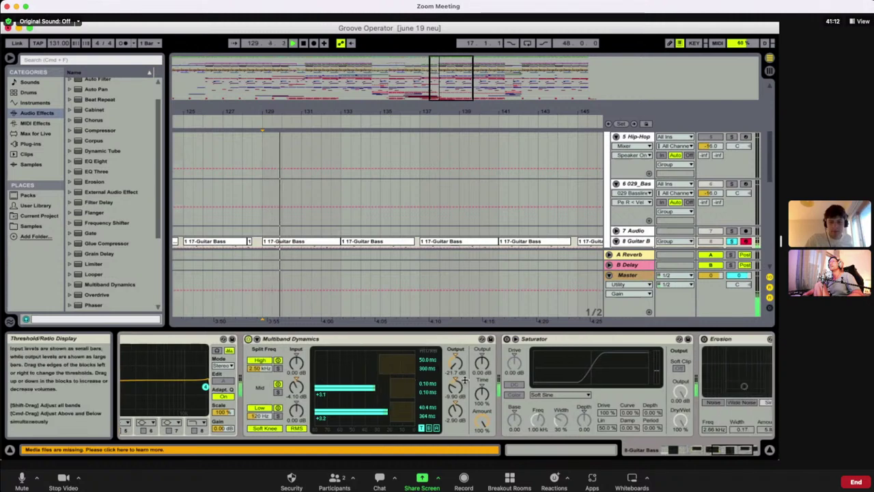
left_click(248, 339)
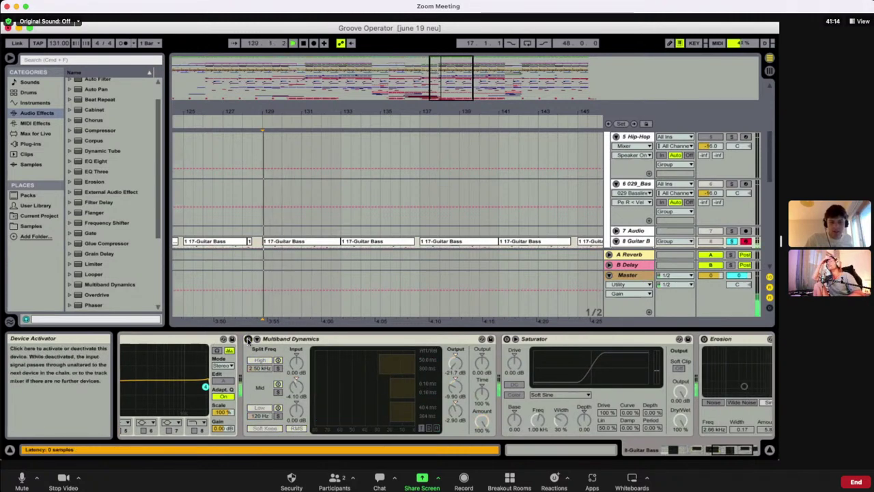
left_click(248, 339)
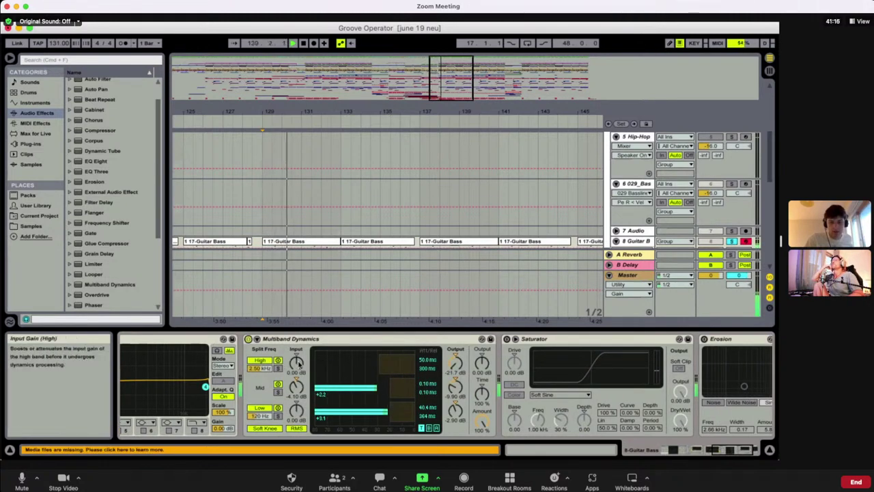
Reactivate Saturator on the Guitar Bass and play the track from bar 129 through it
scroll(401, 390, "right", 3)
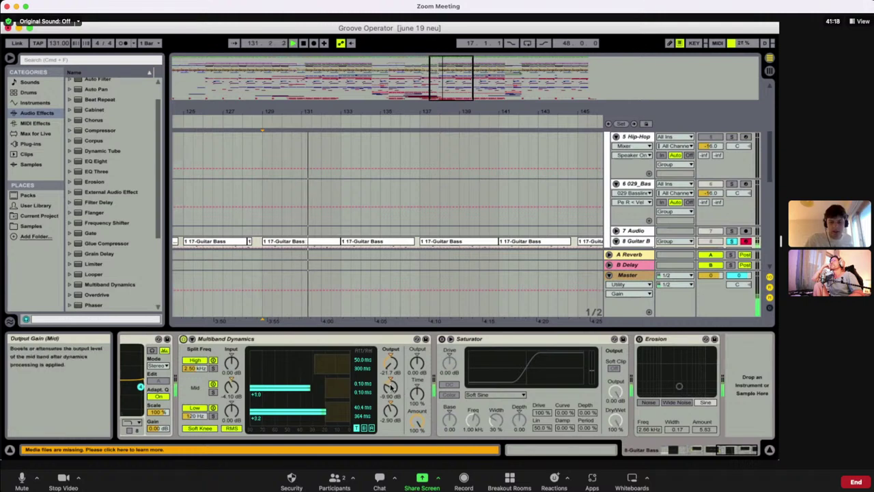
left_click(442, 339)
key("space")
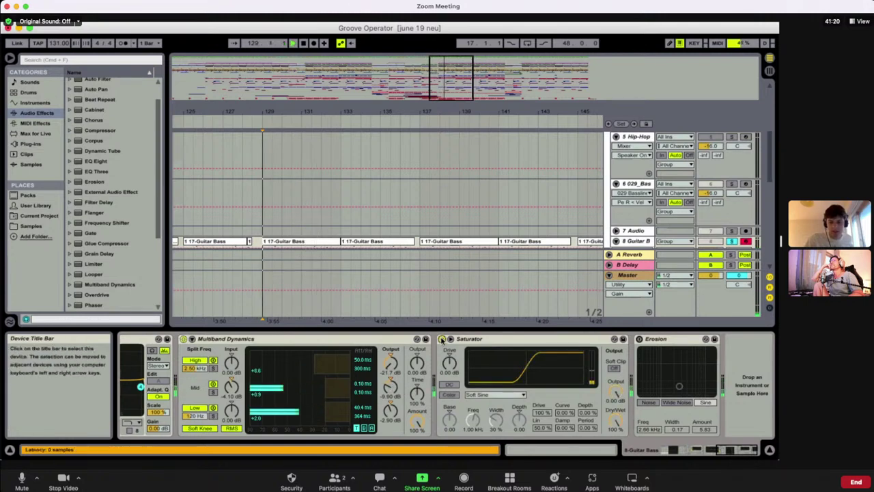
scroll(601, 368, "right", 1)
key("space")
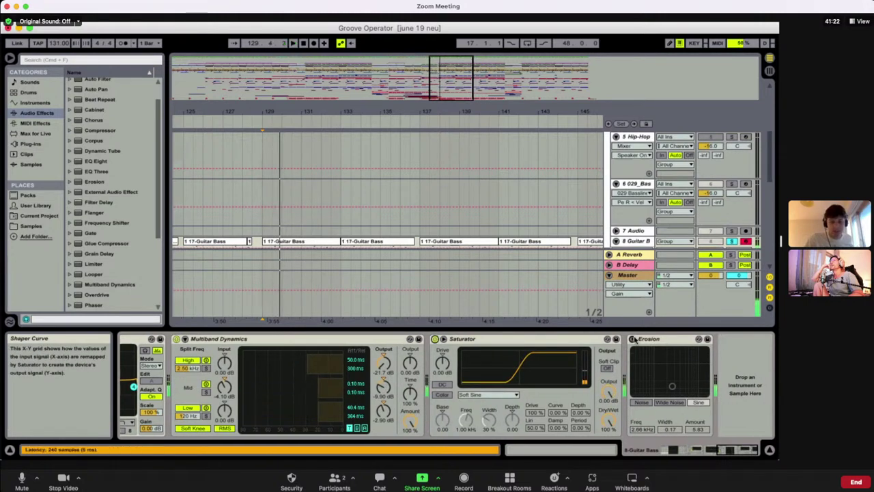
Reactivate Erosion at the end of the chain and play the Guitar Bass through all its devices
left_click(632, 339)
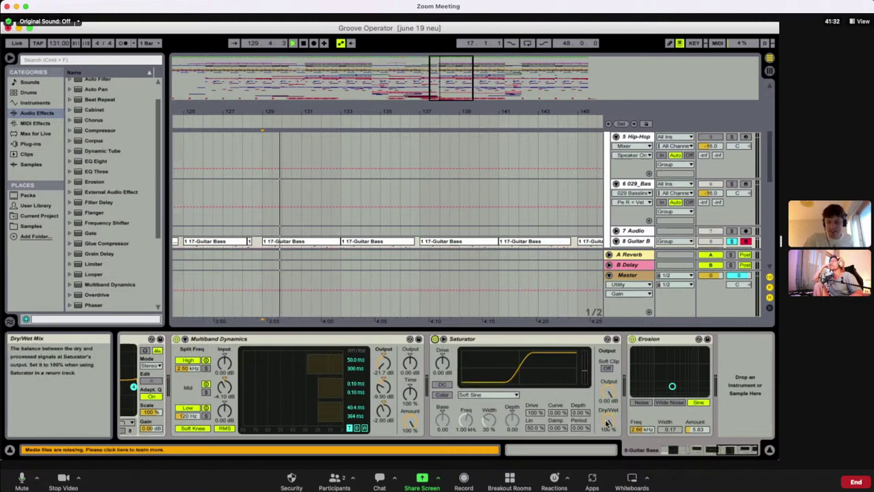
key("space")
key("space")
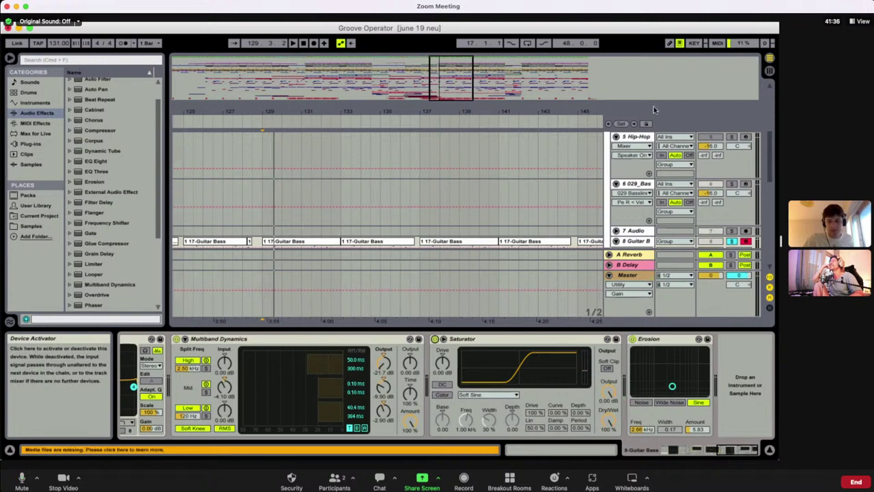
scroll(717, 205, "down", 3)
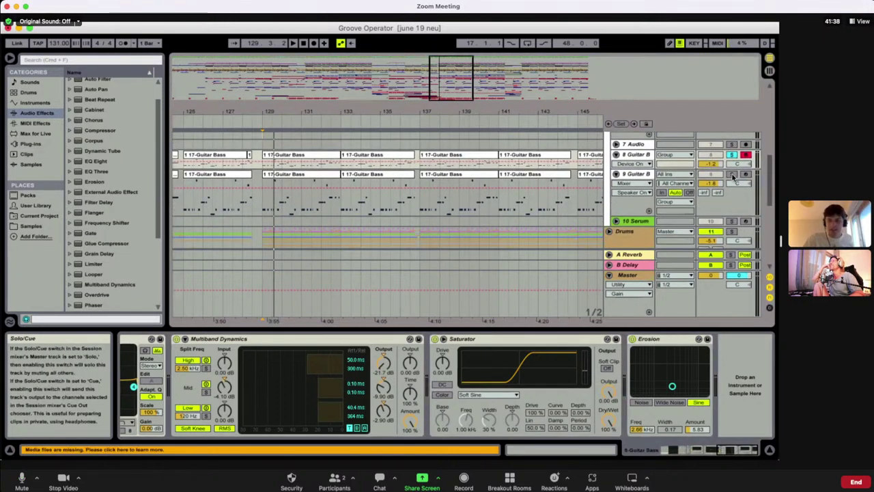
Solo the 9 Guitar Bass track, show its device chain and play it from bar 129
key("space")
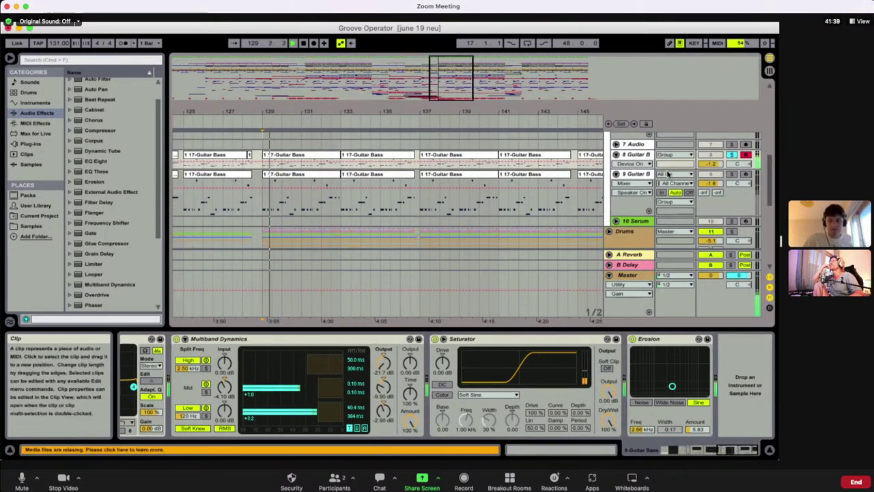
left_click(731, 175)
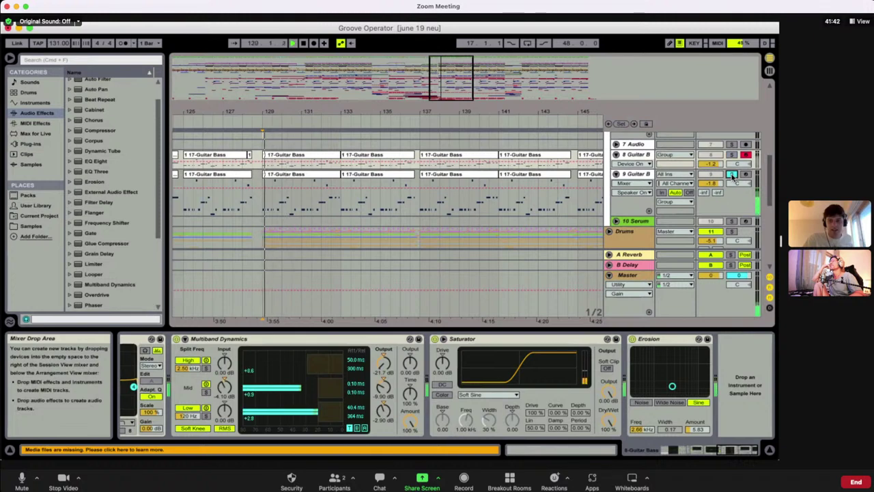
left_click(640, 176)
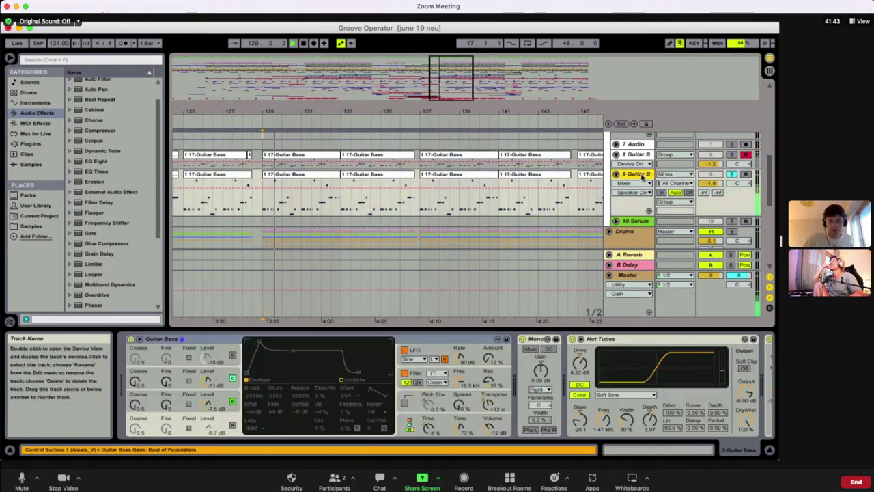
left_click(497, 390)
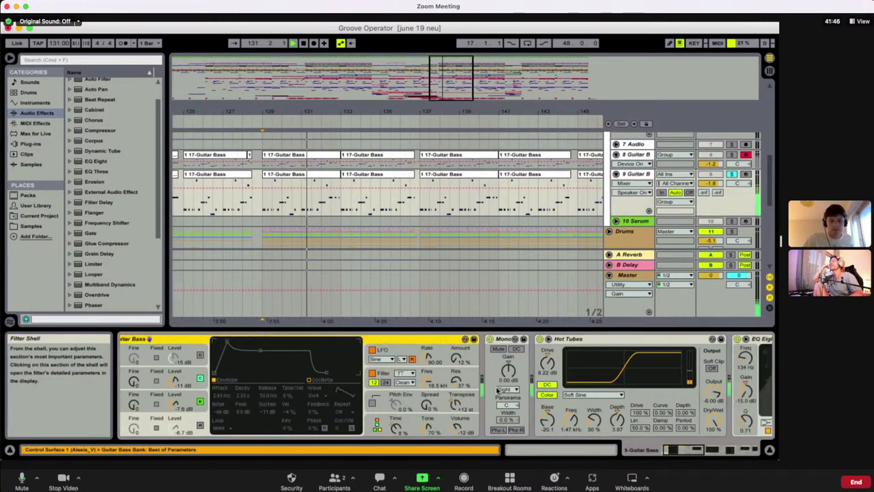
key("space")
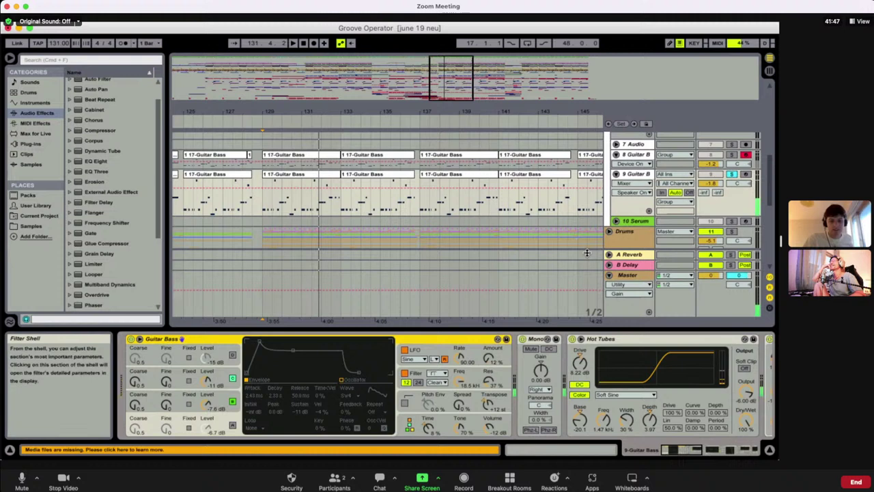
Compare the Operator settings of the 8 and 9 Guitar Bass tracks, ending on track 9 with playback running
left_click(635, 155)
left_click(634, 175)
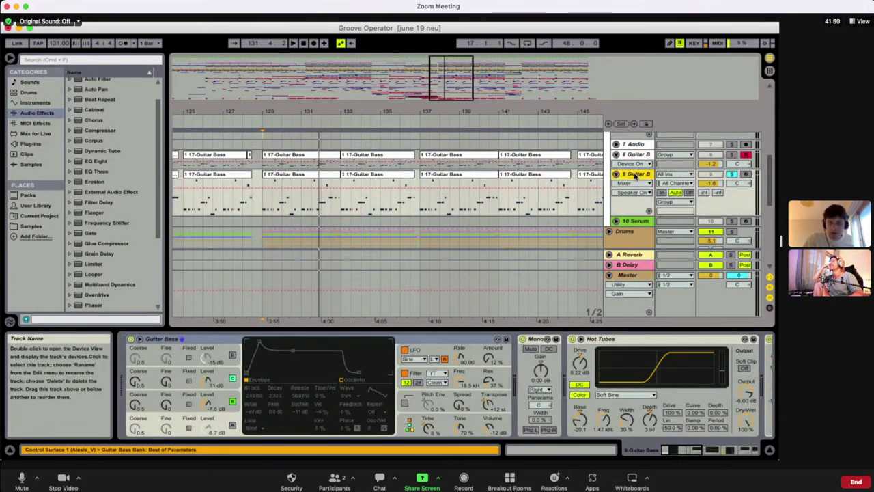
left_click(632, 156)
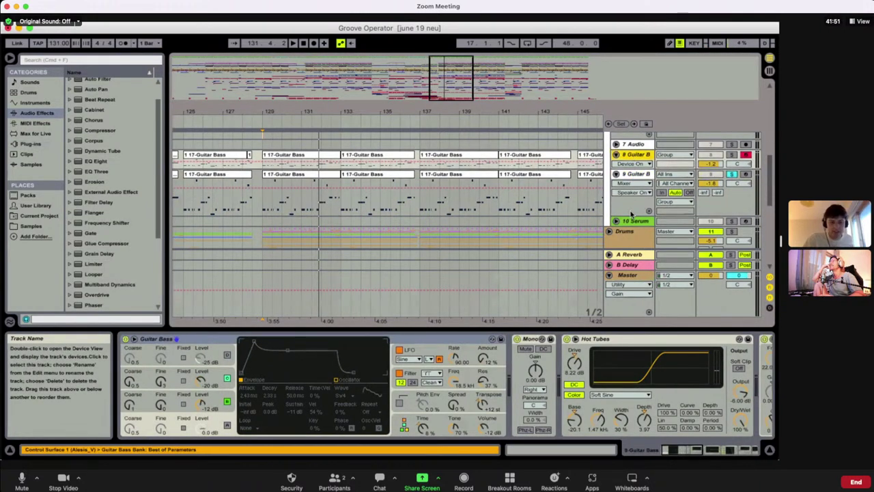
left_click(634, 175)
left_click(635, 155)
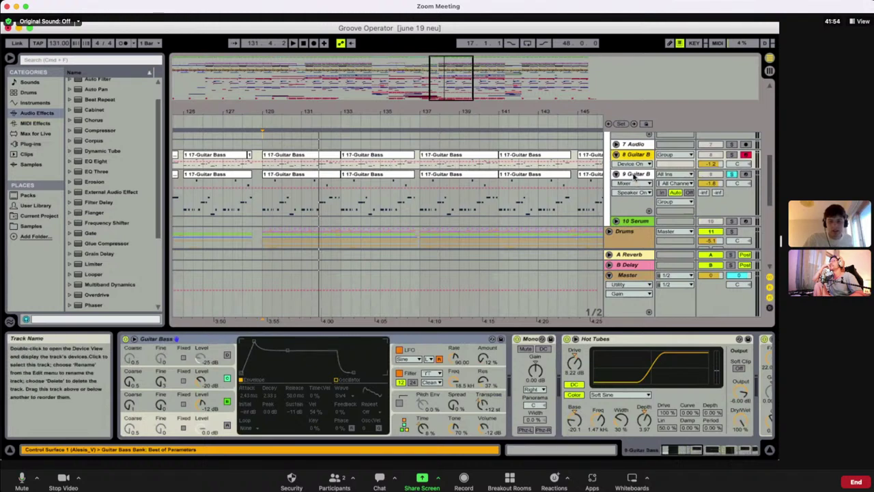
left_click(635, 176)
key("space")
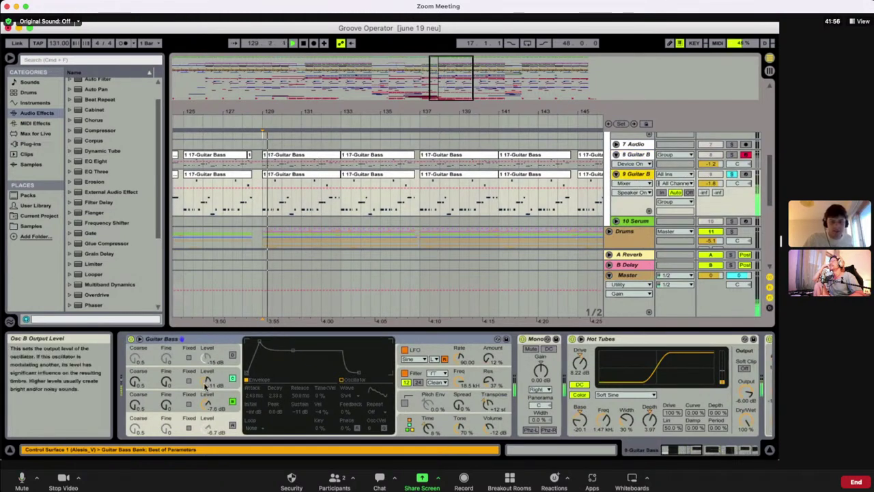
Show the oscillator C envelope in track 9's Operator and play the part from bar 129
key("space")
mouse_move(208, 381)
left_mouse_down()
mouse_move(207, 404)
mouse_move(207, 388)
left_mouse_up()
key("space")
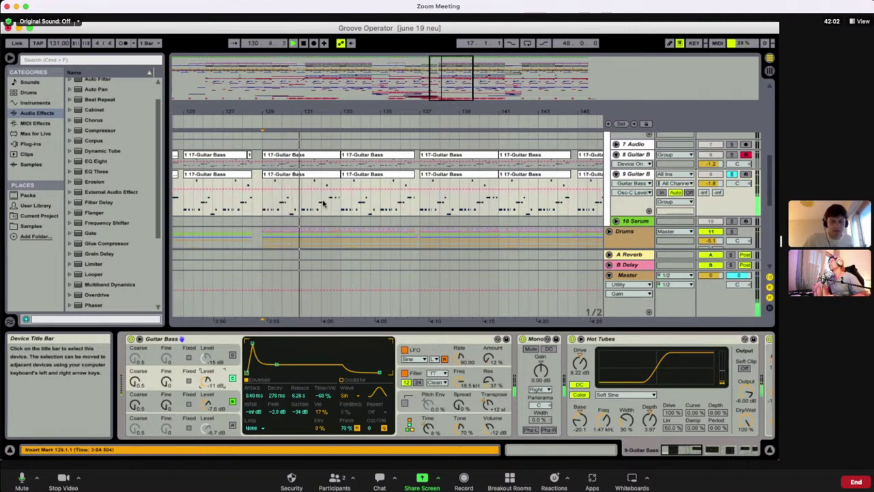
key("space")
Examine the 9 Guitar Bass effects after Operator and compare EQ Eight bypassed and active
scroll(355, 369, "right", 1)
scroll(355, 369, "right", 1)
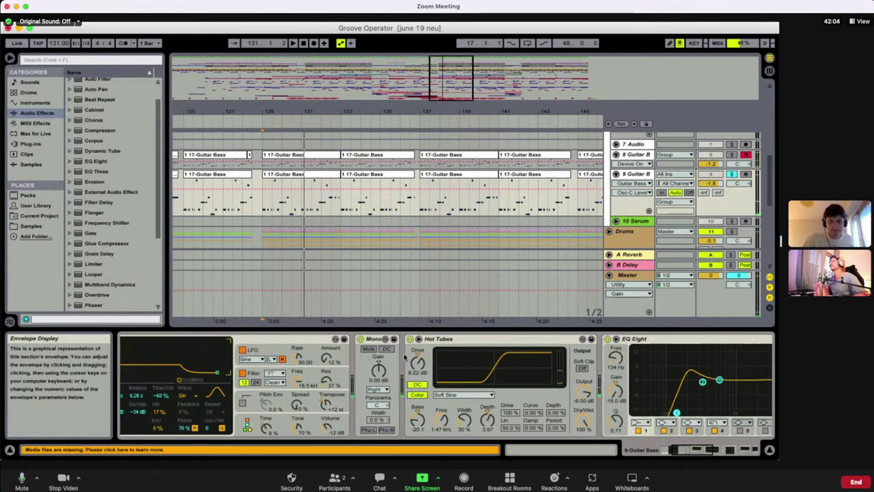
scroll(421, 347, "right", 5)
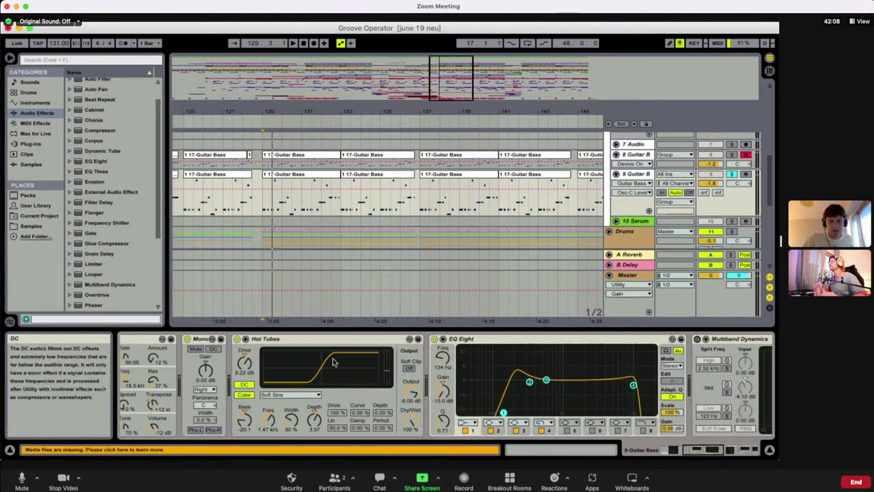
scroll(336, 362, "right", 4)
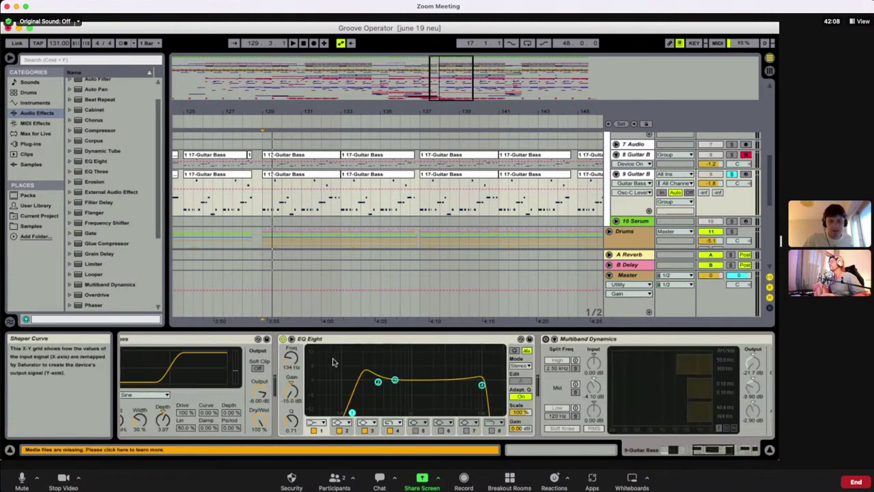
left_click(282, 338)
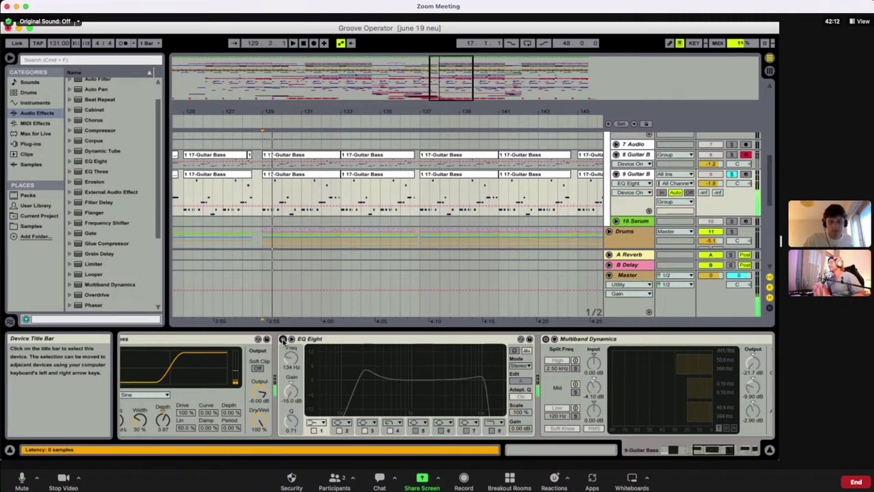
left_click(283, 338)
Examine Multiband Dynamics, Saturator and Erosion on 9 Guitar Bass and play the track with Multiband Dynamics bypassed
scroll(432, 369, "right", 5)
scroll(432, 369, "right", 4)
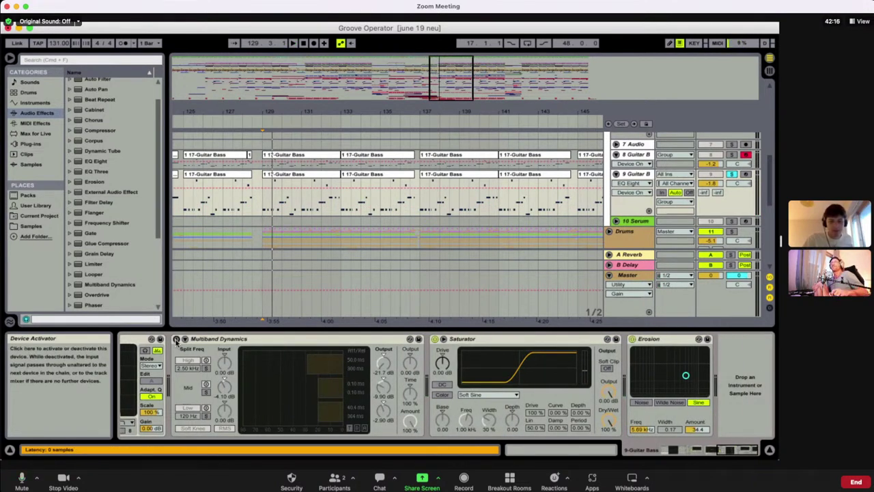
left_click(187, 339)
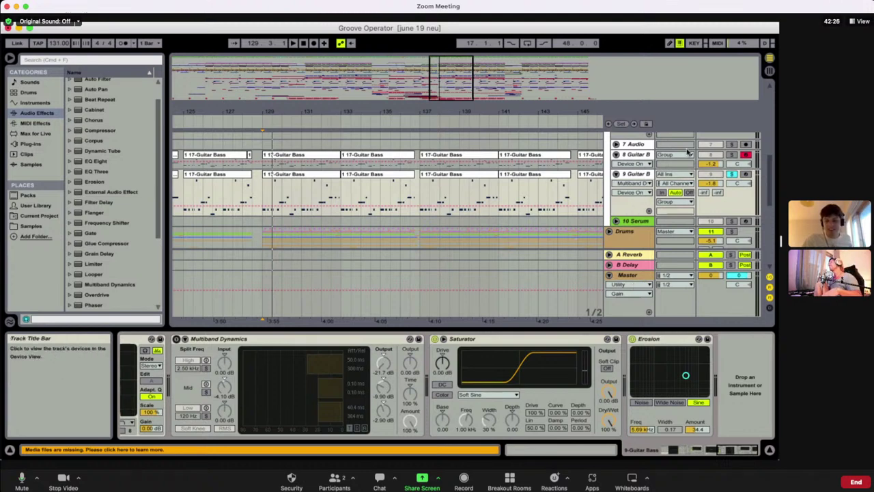
scroll(687, 148, "up", 5)
scroll(688, 148, "down", 3)
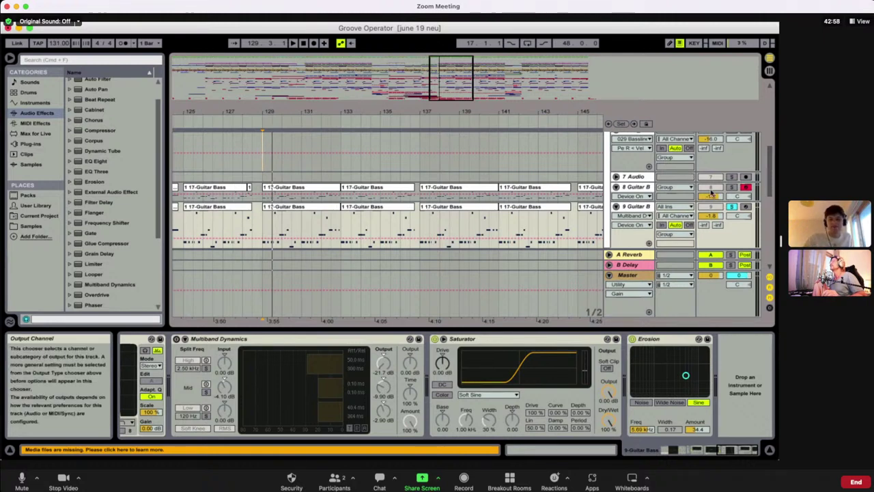
key("space")
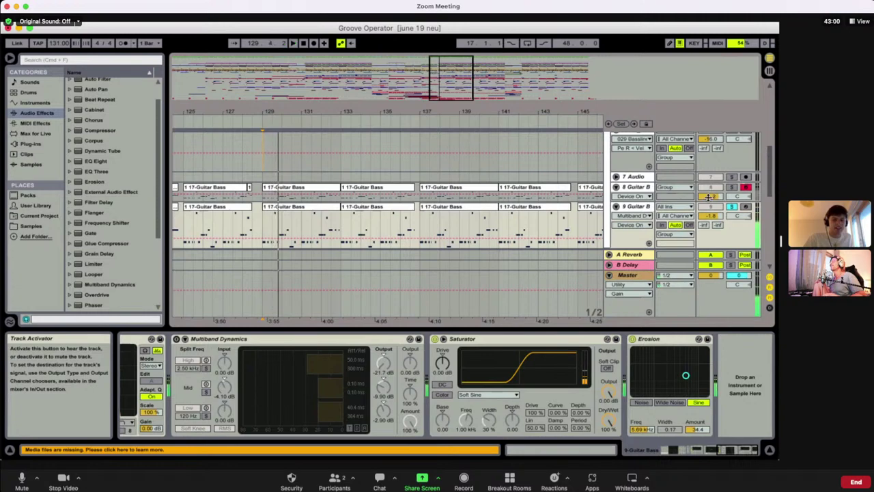
key("space")
scroll(698, 229, "up", 4)
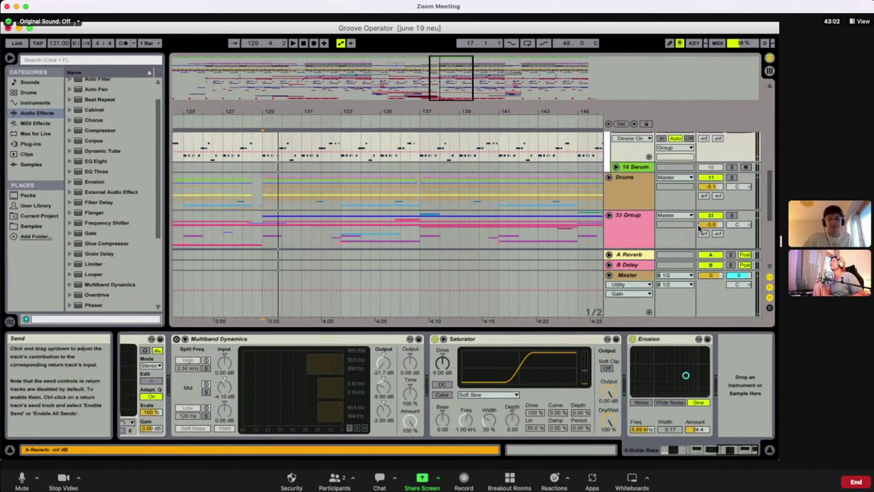
Hide the device view and look through the tracks of the expanded Bass group
left_click(769, 449)
scroll(608, 218, "up", 5)
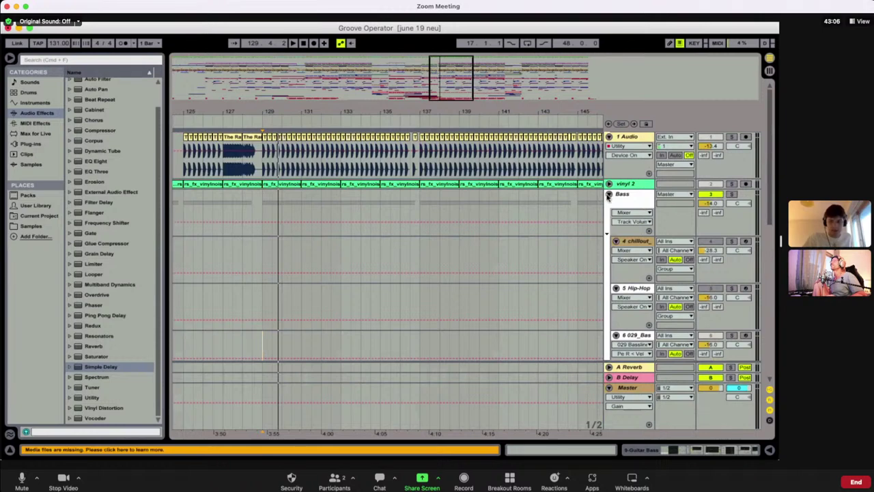
left_click(609, 195)
left_click(609, 195)
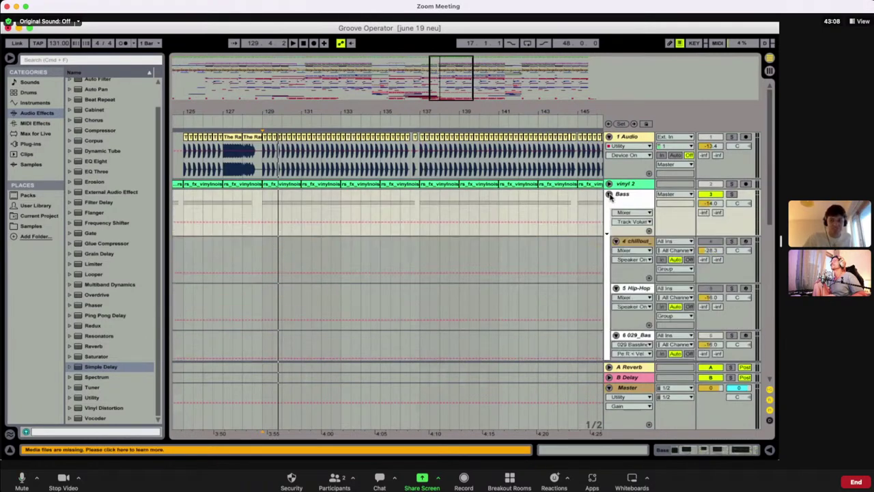
left_click(609, 194)
left_click(610, 195)
scroll(618, 230, "down", 5)
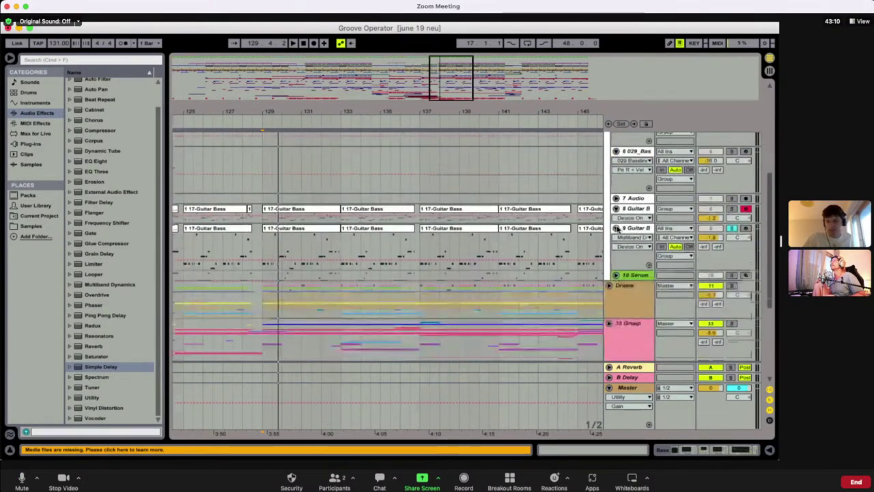
scroll(497, 240, "down", 1)
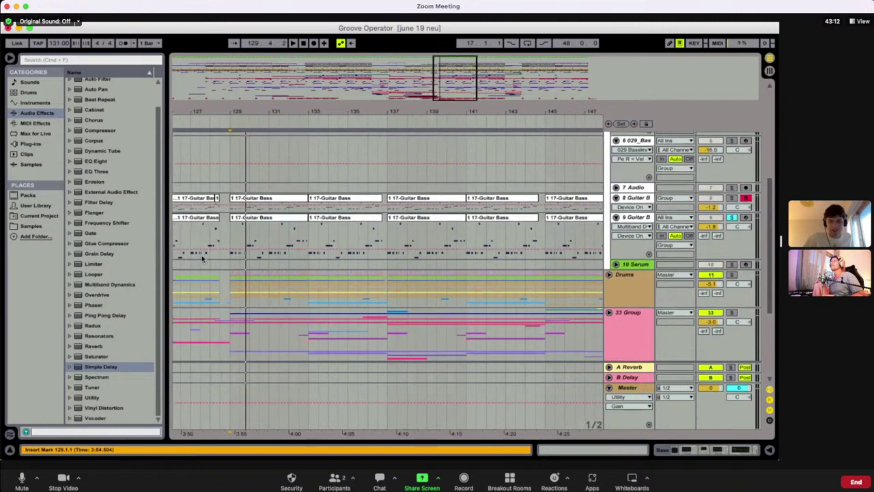
Unsolo 9 Guitar Bass, solo the Bass group together with 1 Audio, and play both from bar 129
left_click(232, 237)
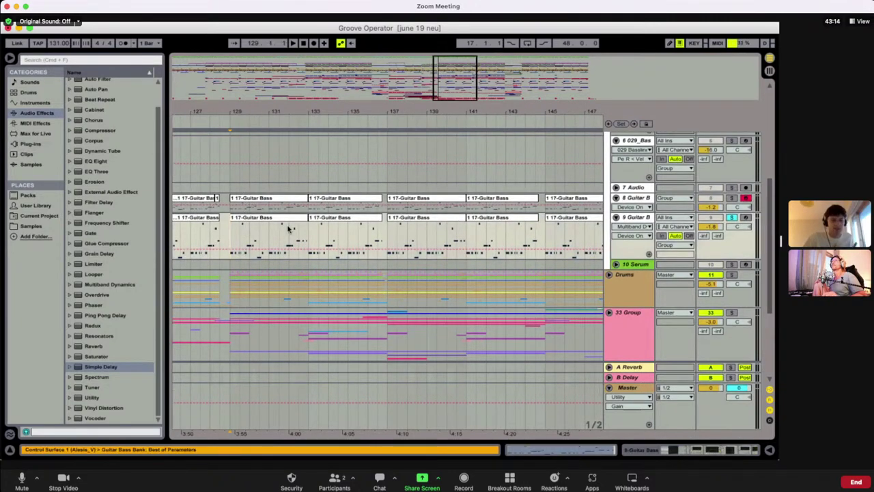
key("space")
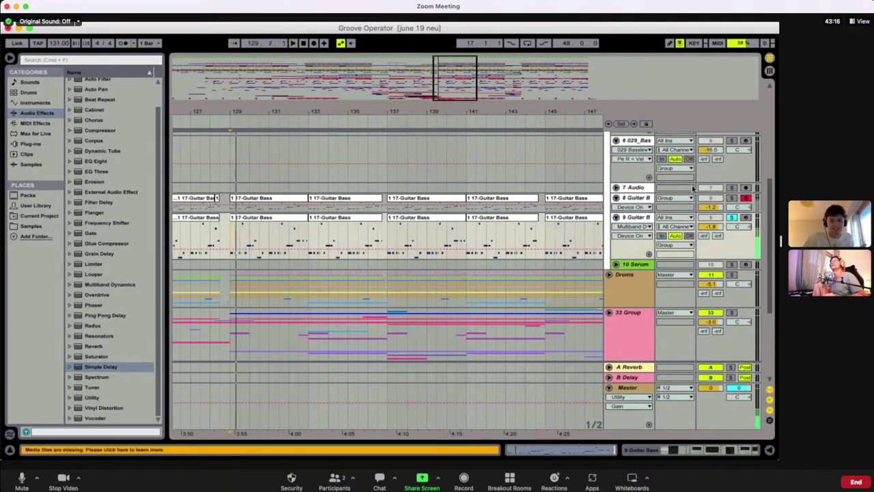
left_click(732, 217)
scroll(734, 177, "up", 4)
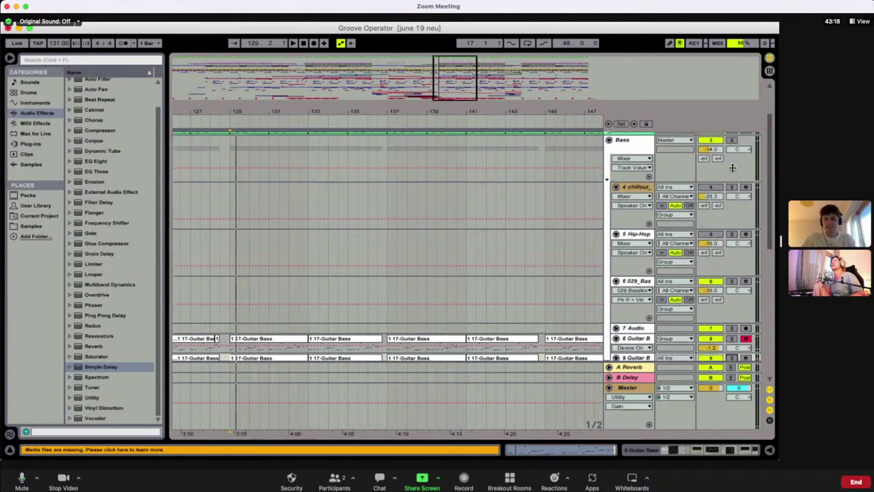
scroll(732, 154, "up", 3)
key("space")
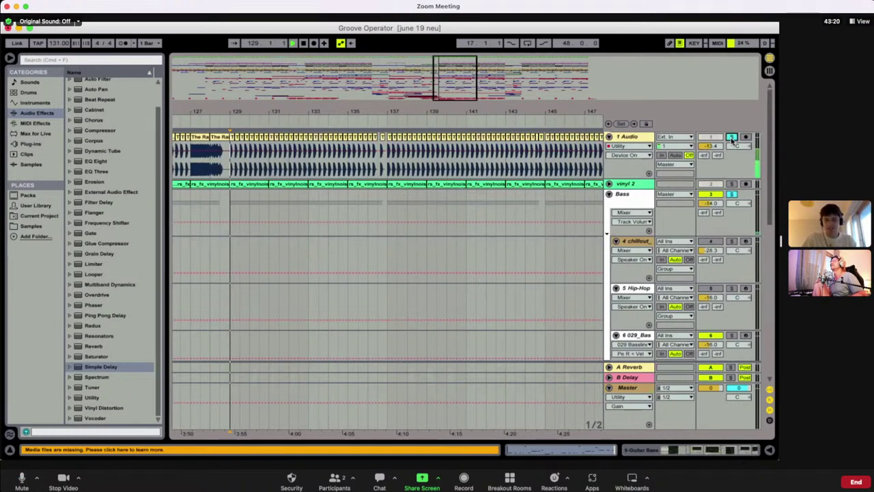
scroll(496, 219, "down", 3)
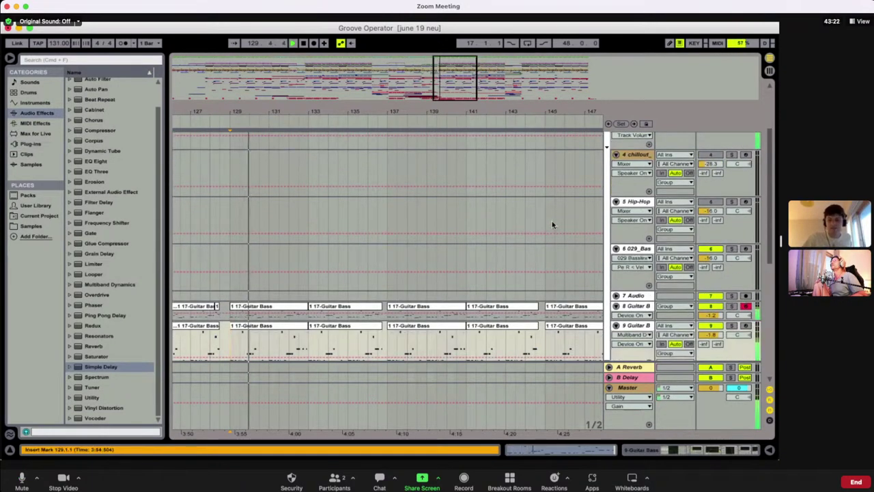
scroll(580, 208, "up", 3)
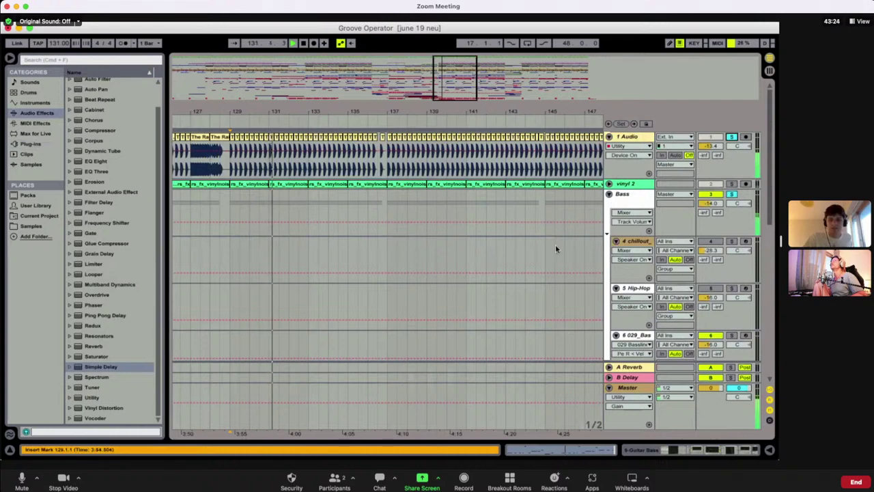
scroll(555, 246, "down", 3)
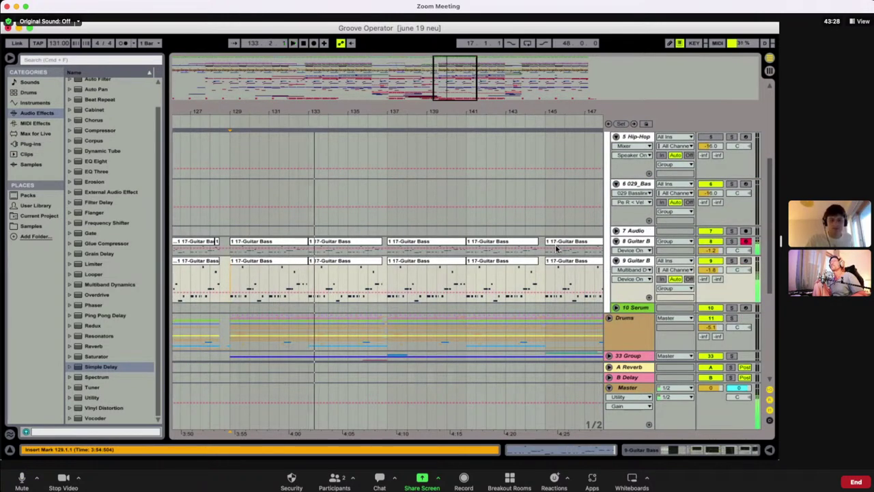
Collapse the Bass group and expand the Drums group to show its tracks
scroll(602, 209, "down", 2)
scroll(602, 208, "down", 1)
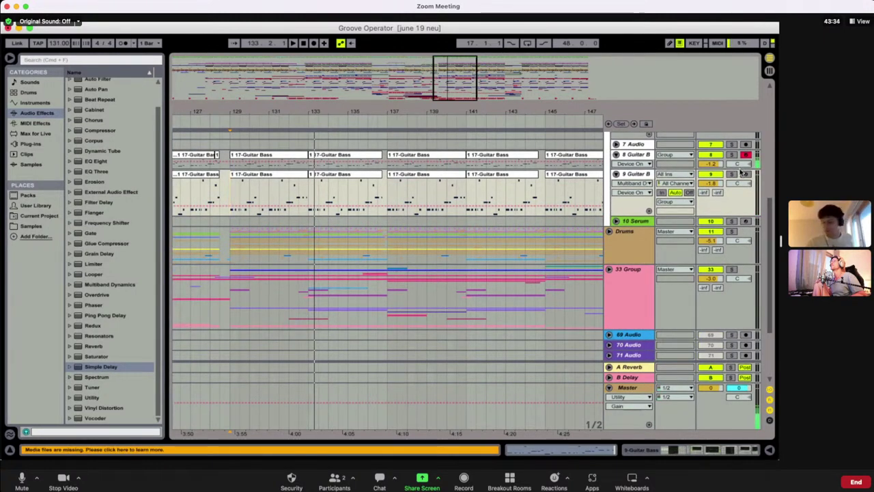
scroll(582, 259, "down", 4)
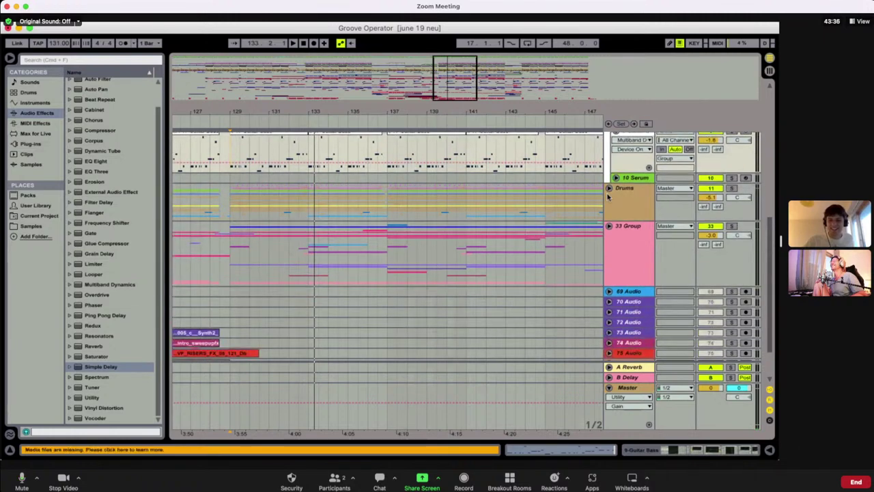
left_click(609, 189)
left_click(609, 189)
scroll(608, 194, "up", 10)
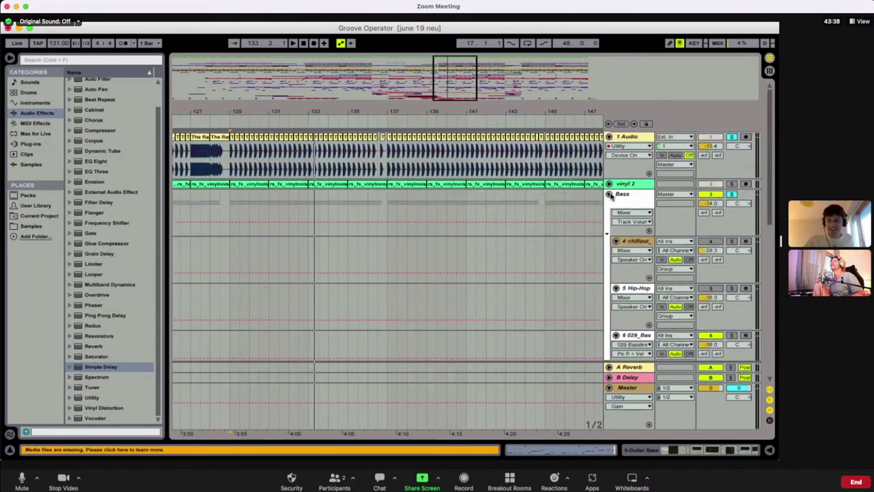
left_click(609, 195)
scroll(608, 191, "down", 5)
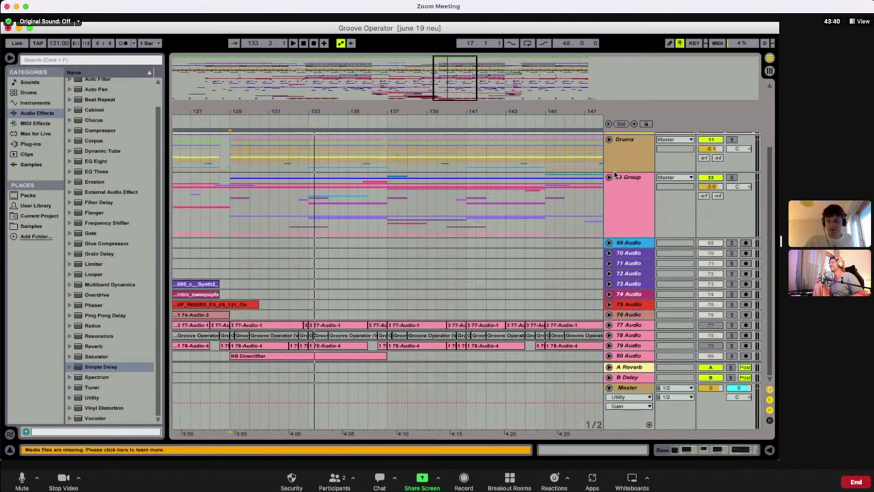
left_click(609, 139)
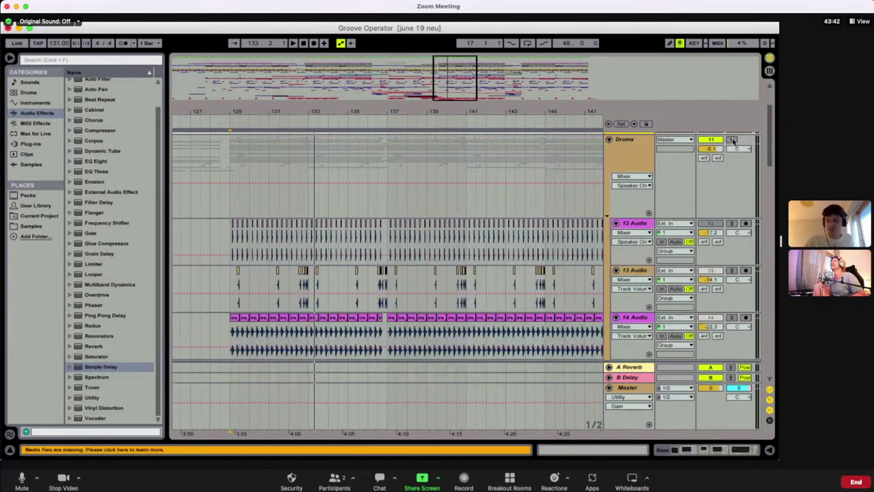
Solo the Drums group and play it from bar 129 while looking through its tracks
left_click(731, 140)
mouse_move(461, 87)
left_mouse_down()
mouse_move(481, 91)
mouse_move(446, 93)
left_mouse_up()
left_click(212, 212)
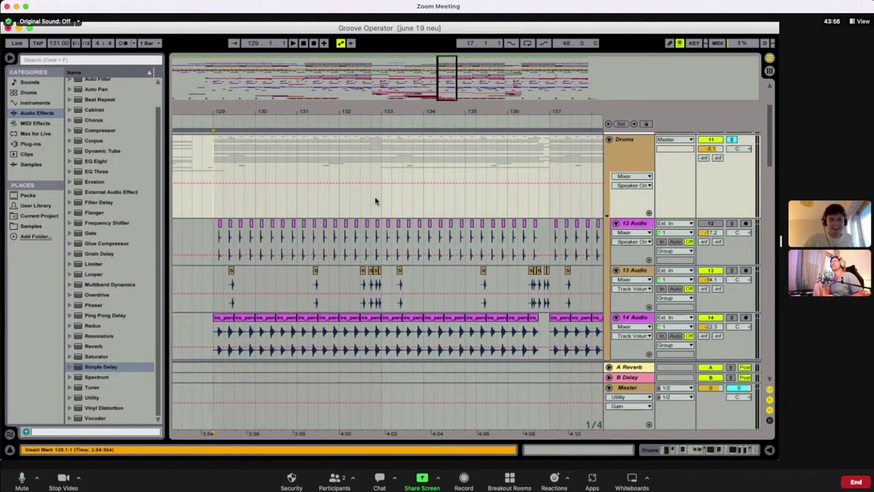
key("space")
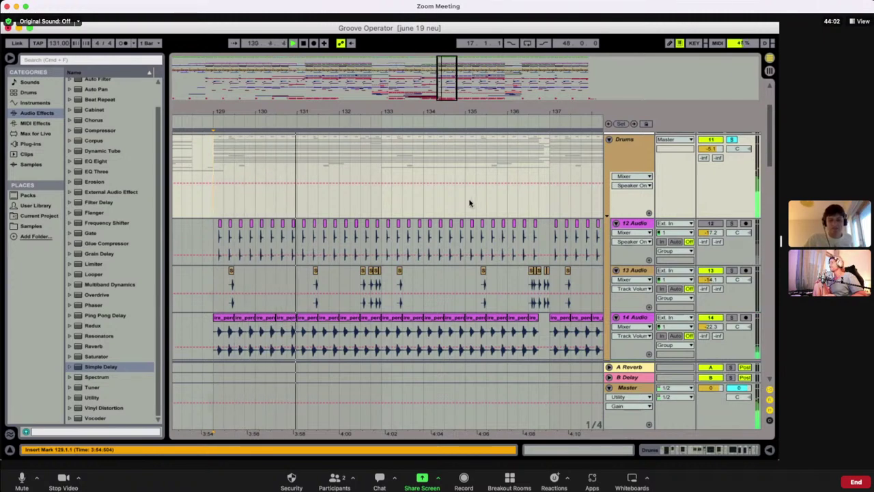
scroll(469, 202, "down", 2)
scroll(469, 202, "down", 2)
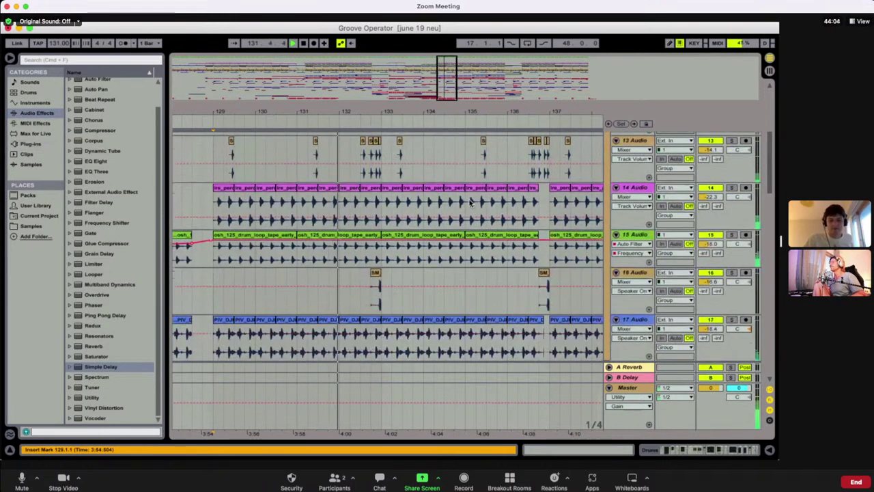
scroll(469, 202, "up", 3)
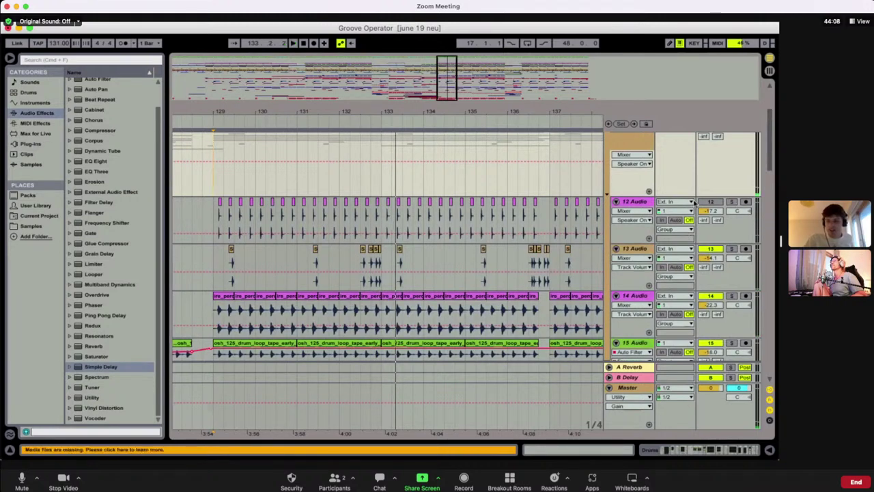
Look over 12 Audio to 17 Audio in the Drums group and replay the group from bar 129
scroll(728, 192, "down", 3)
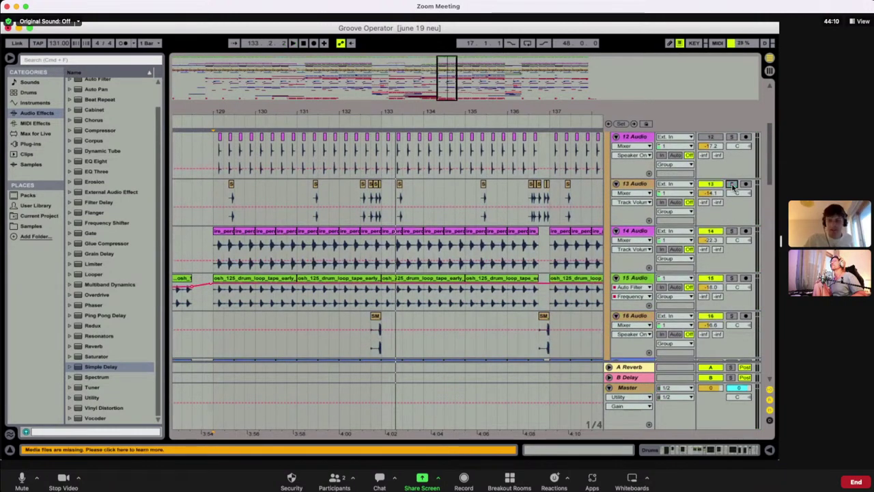
scroll(728, 192, "down", 4)
scroll(432, 181, "up", 8)
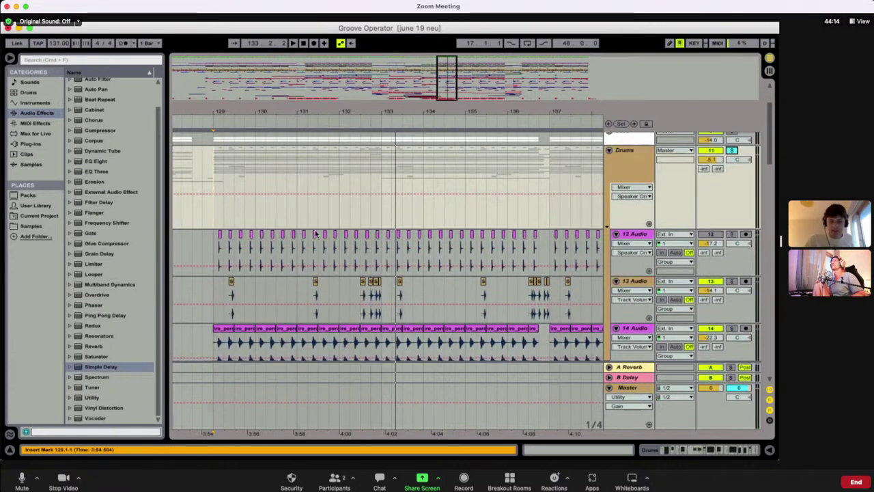
scroll(315, 232, "down", 2)
key("space")
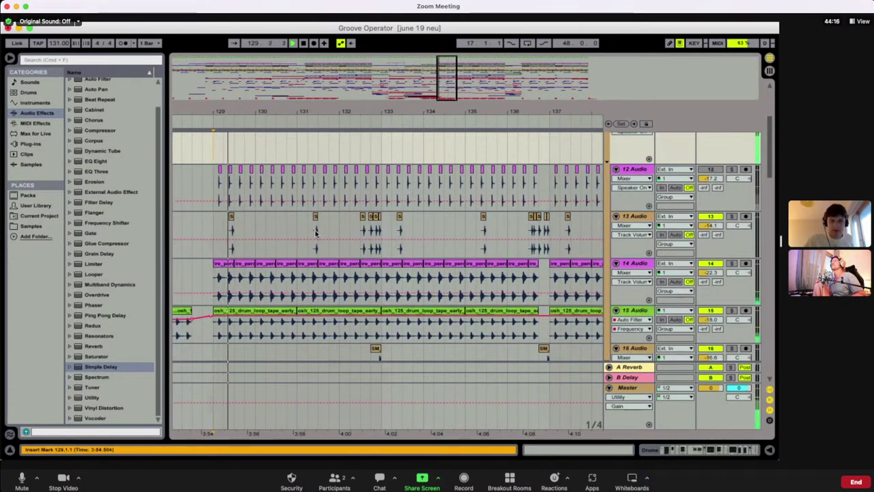
scroll(316, 232, "down", 2)
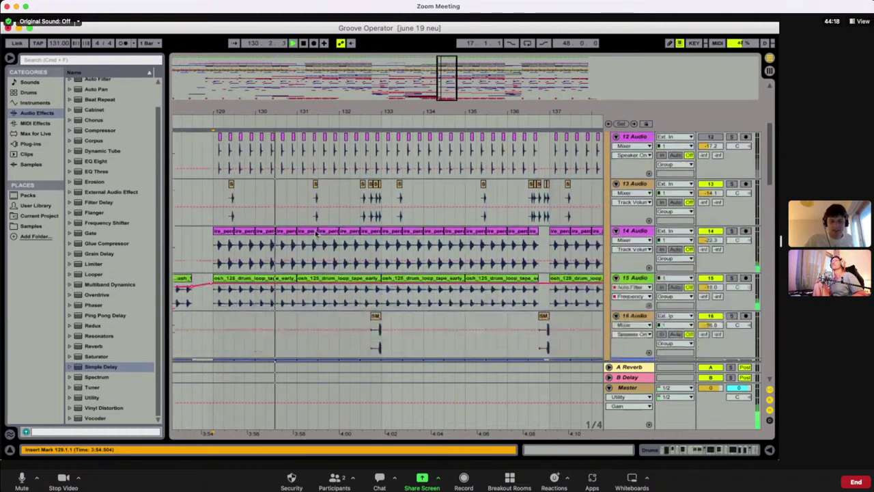
scroll(315, 233, "up", 4)
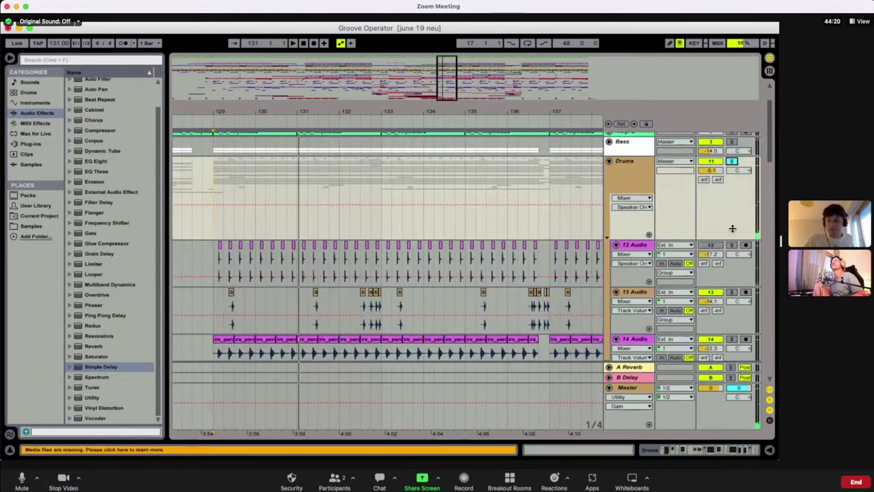
Solo 13 Audio and play its snare hits from bar 129 and again from just after bar 131
scroll(736, 242, "down", 2)
left_click(731, 227)
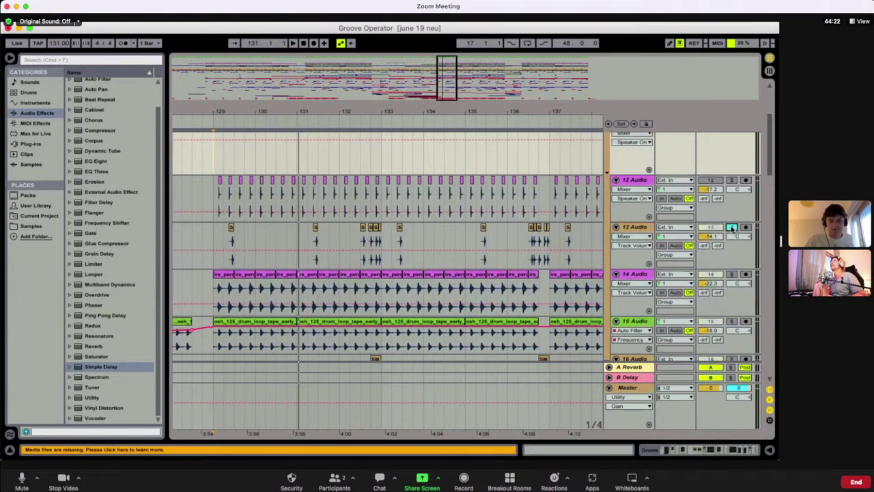
left_click(215, 235)
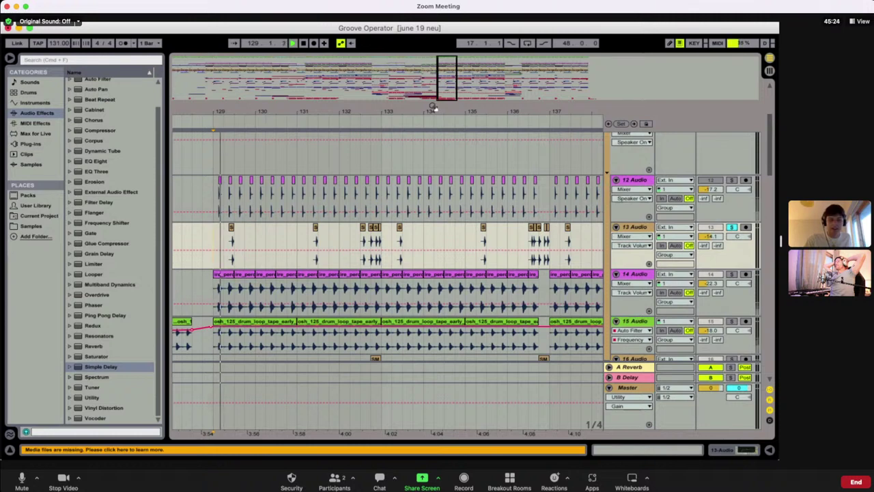
left_click(314, 241)
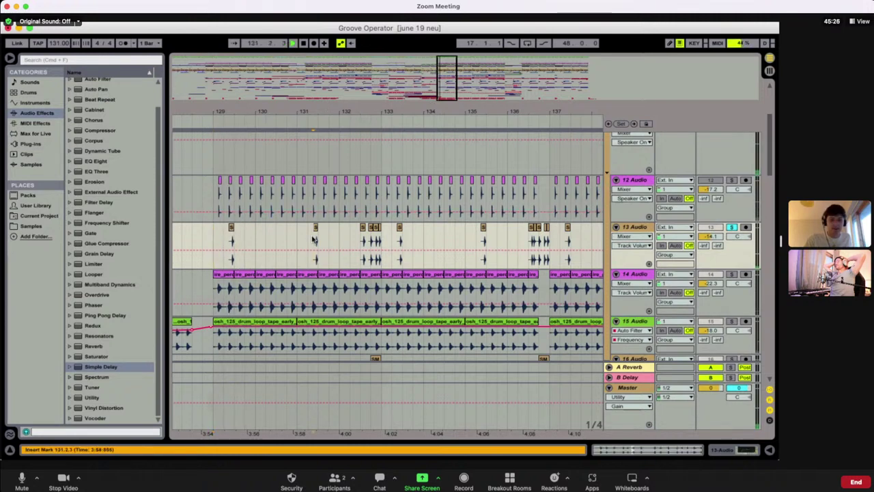
key("space")
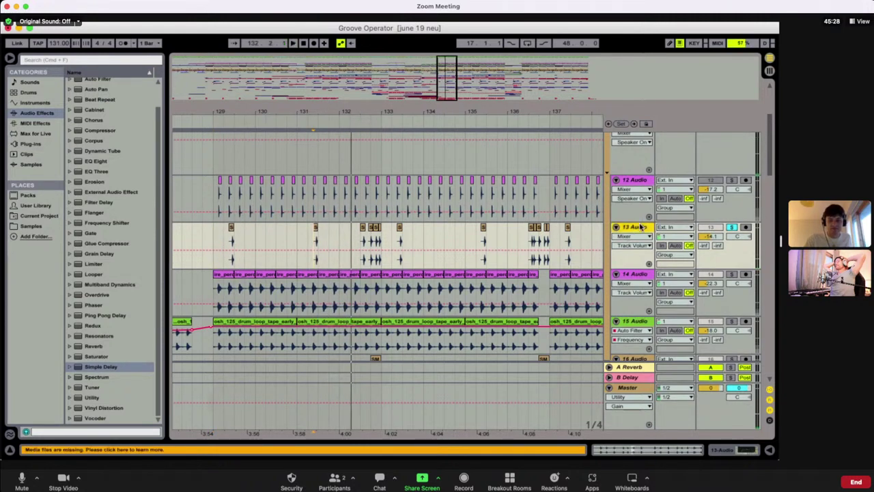
Show the devices on 13 Audio and compare its playback with EQ Eight bypassed and active
double_click(640, 227)
left_click(585, 217)
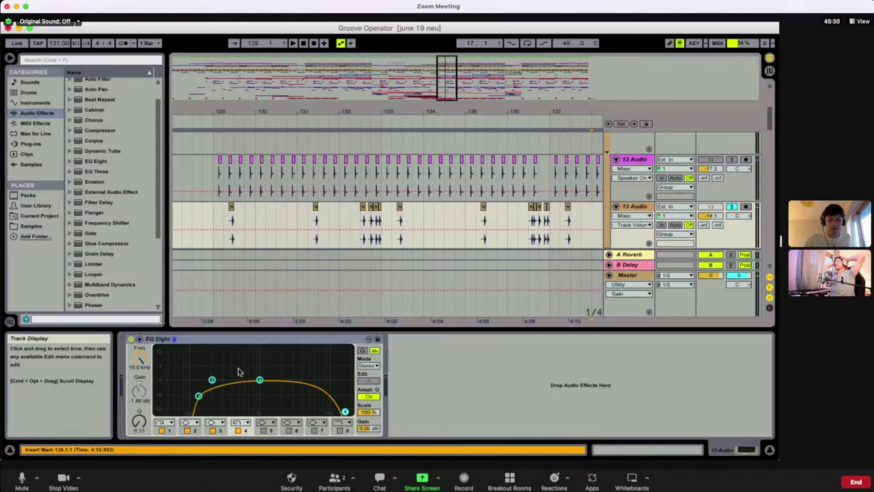
left_click(130, 338)
left_click(230, 220)
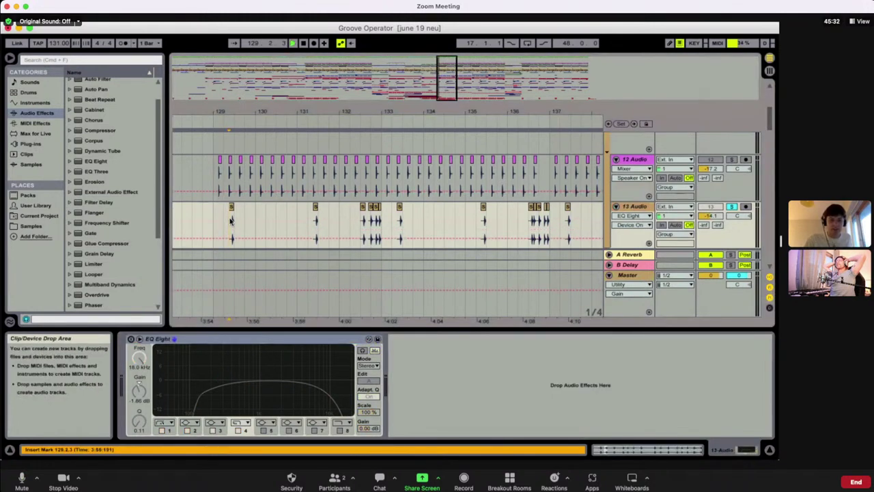
key("space")
left_click(131, 339)
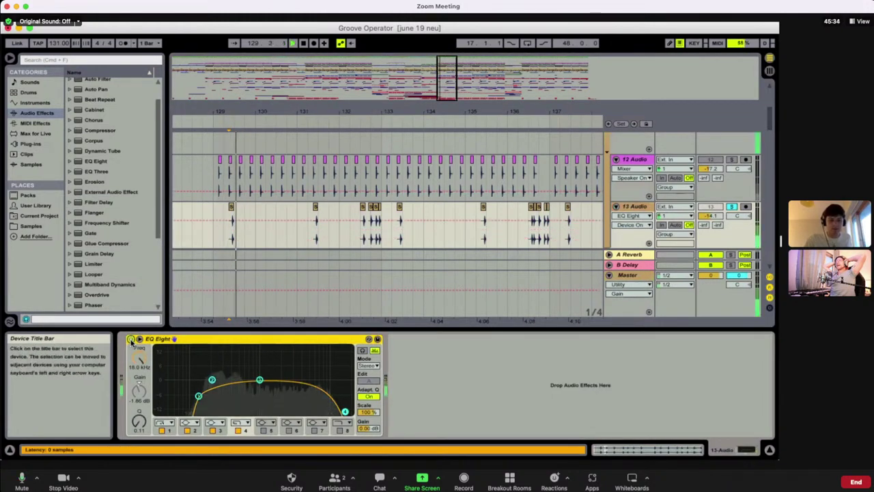
Solo 14 Audio and open the SM_SC_123_Moral_Snare clip in bar 129 of 13 Audio to examine its sample
scroll(642, 209, "down", 3)
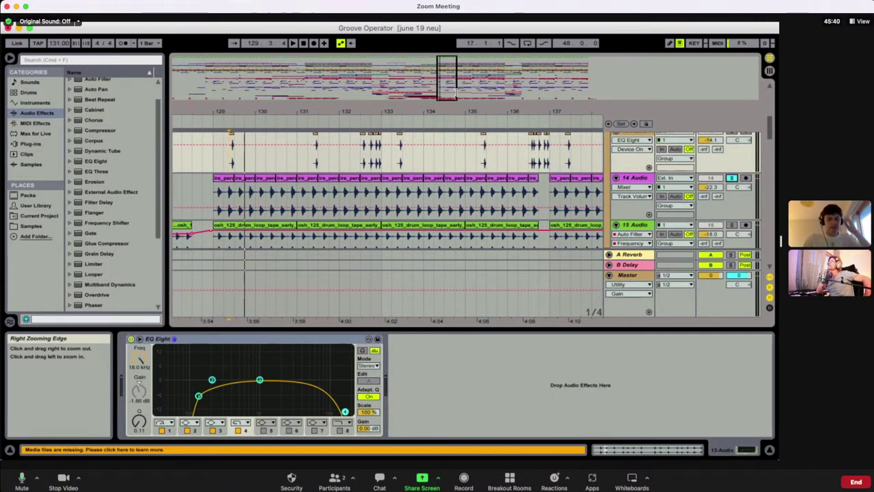
left_click_drag(456, 91, 450, 91)
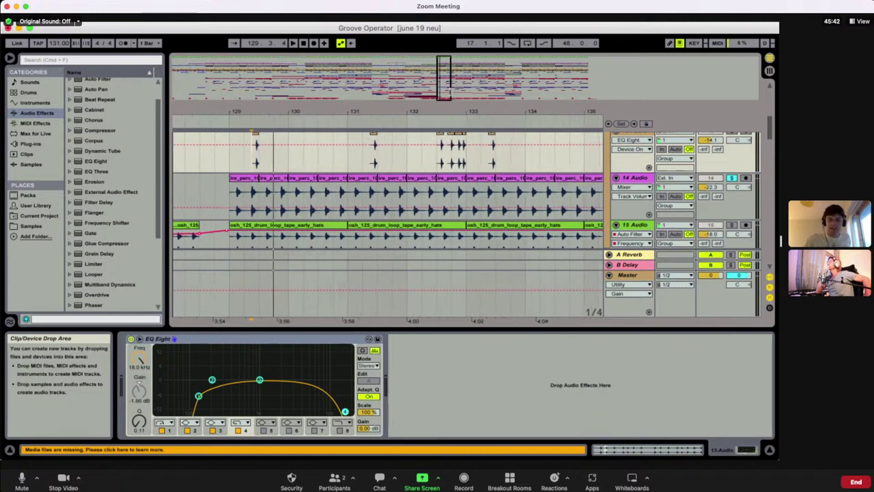
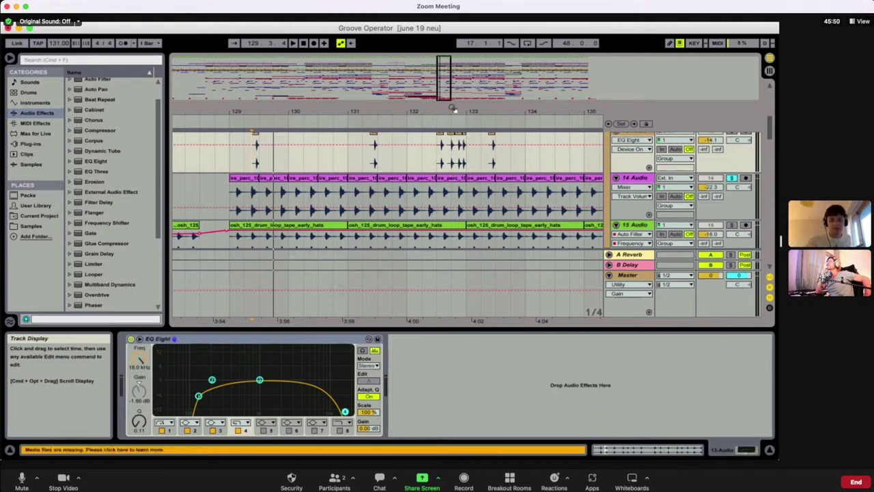
left_click_drag(451, 92, 442, 93)
left_click(366, 135)
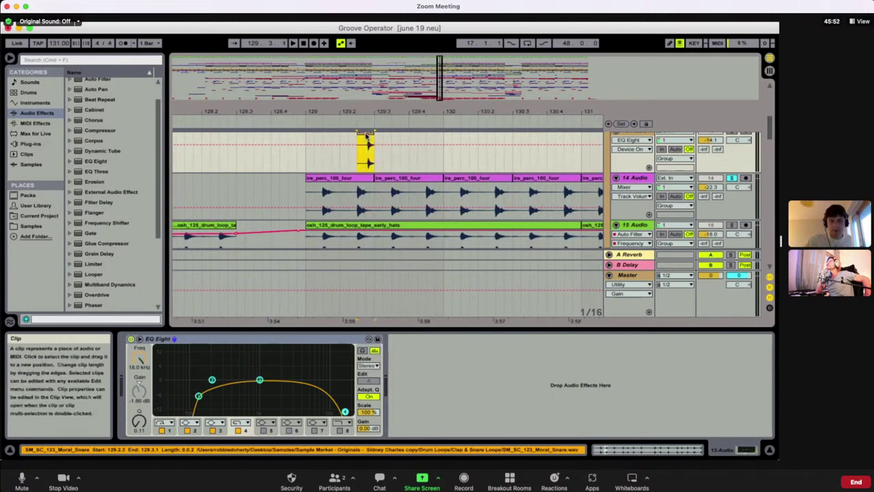
double_click(366, 137)
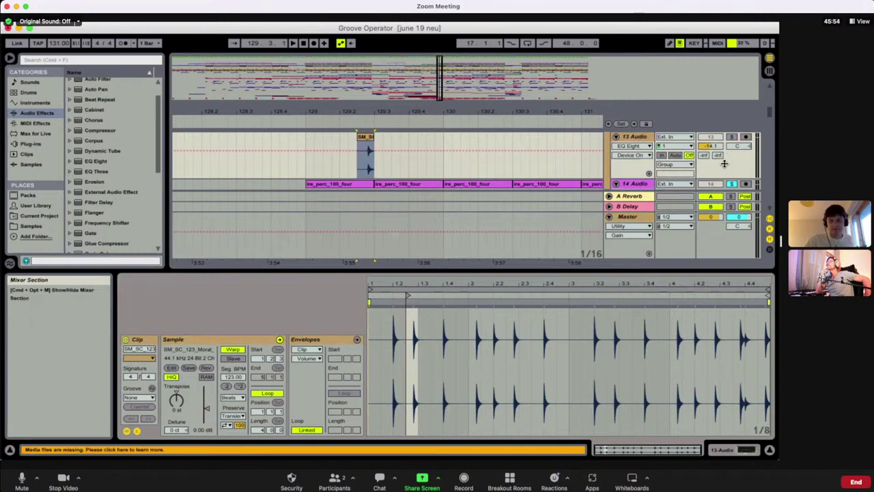
Solo 13 Audio, play the opened snare clip, and hide the clip view
left_click(732, 137)
key("space")
key("space")
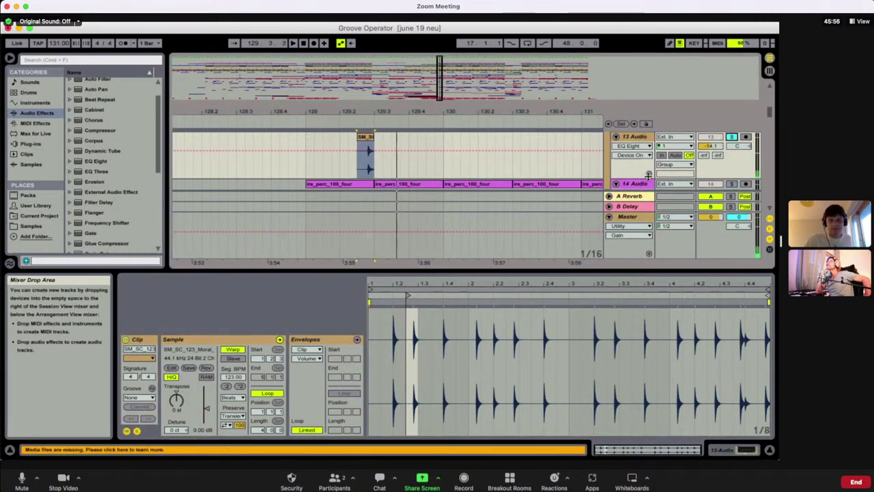
left_click(769, 450)
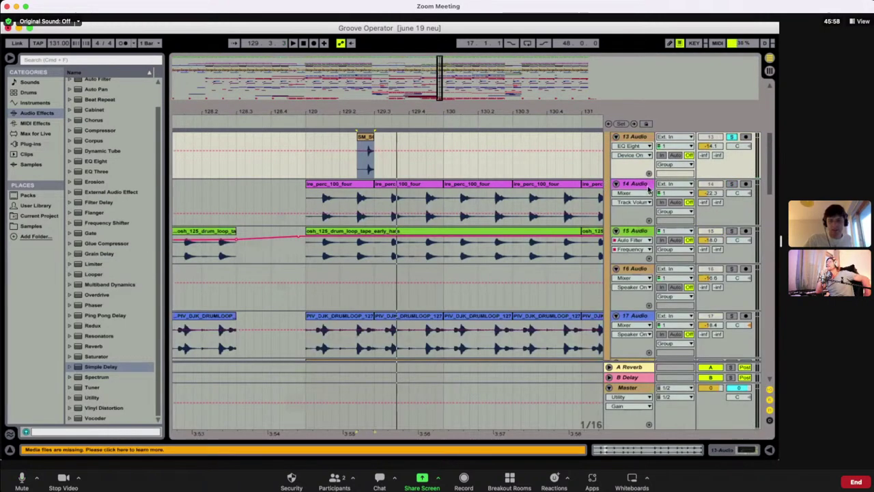
Solo 14 Audio and play its percussion loop from bar 129
left_click(448, 78)
left_click_drag(441, 79, 457, 79)
left_click(731, 184)
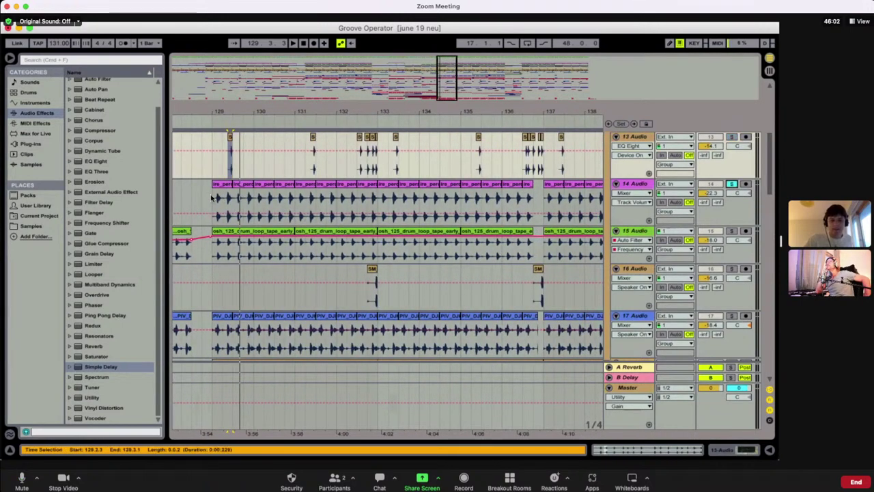
left_click(215, 198)
key("space")
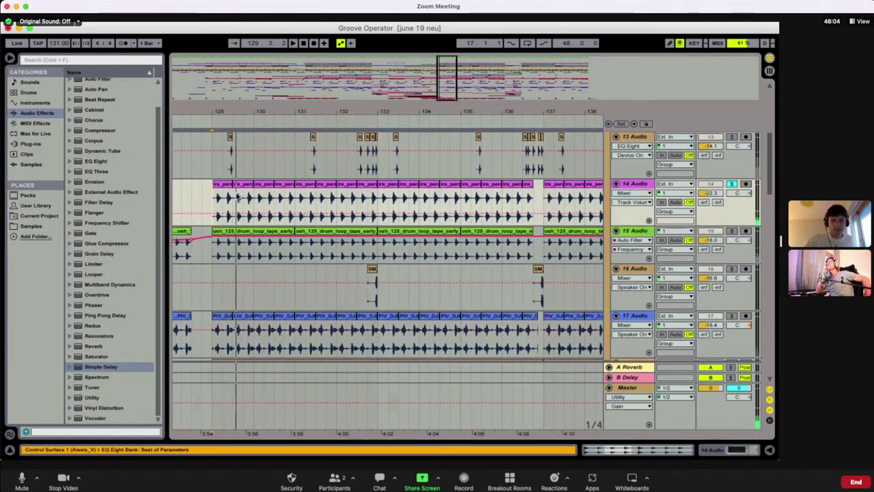
Show the devices on 14 Audio and compare its playback with EQ Eight bypassed and active
double_click(642, 185)
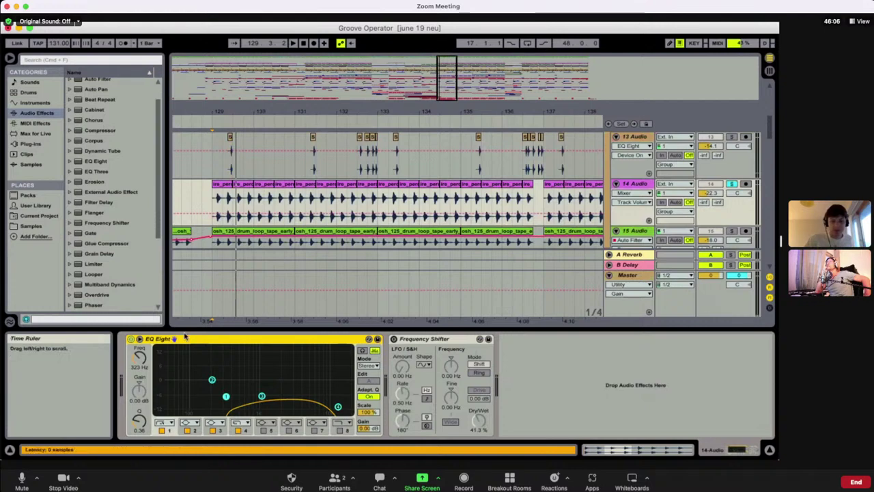
left_click(132, 339)
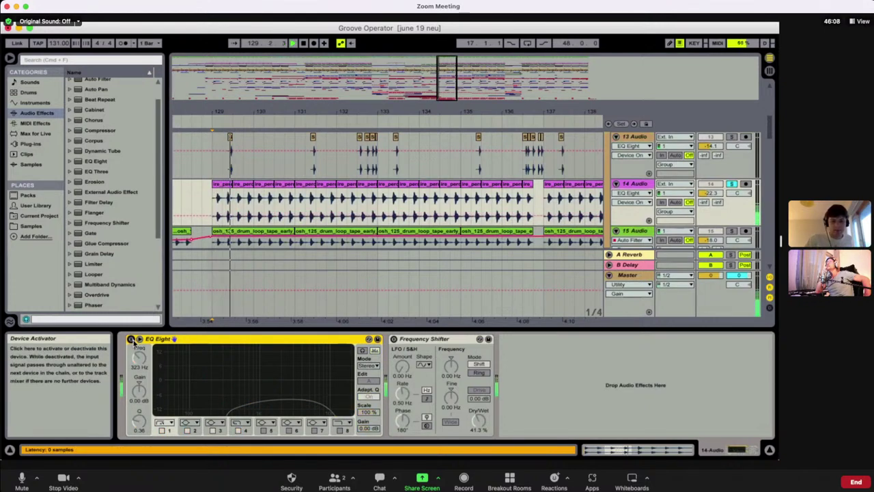
left_click(132, 340)
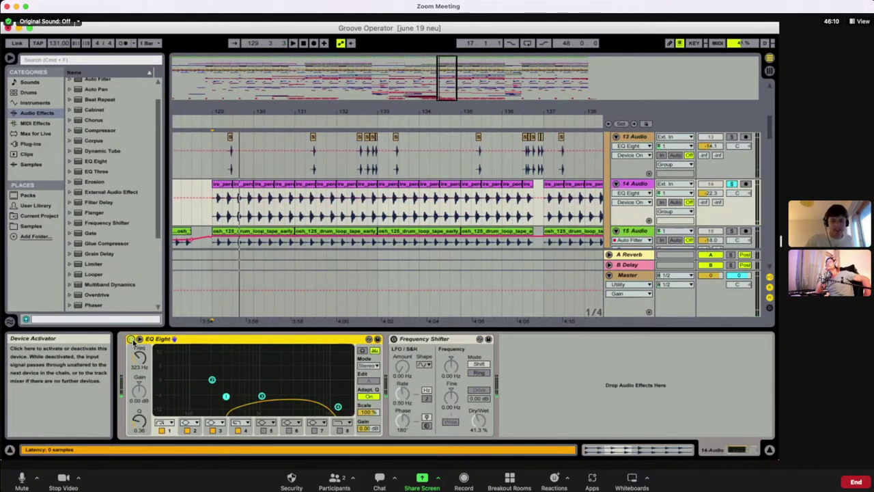
key("space")
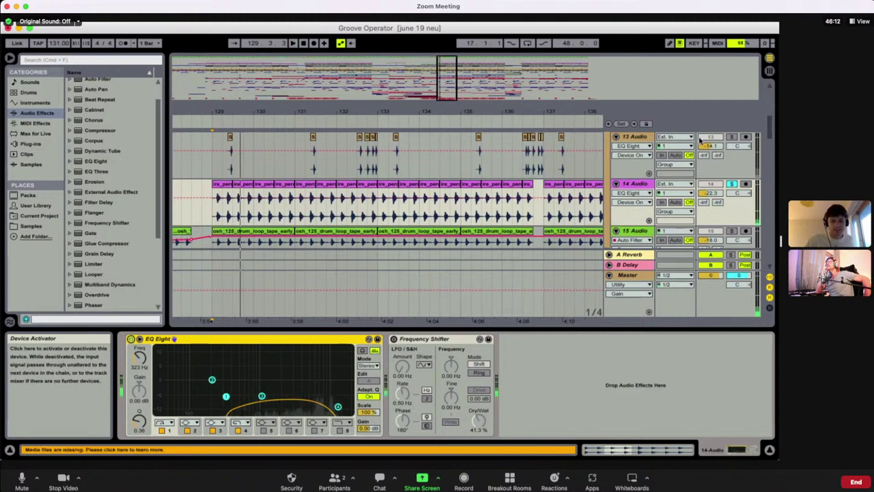
Solo 15 Audio, play its drum loop from bar 129, and show its device chain up to the Drums-Snare Compressor
scroll(714, 201, "down", 2)
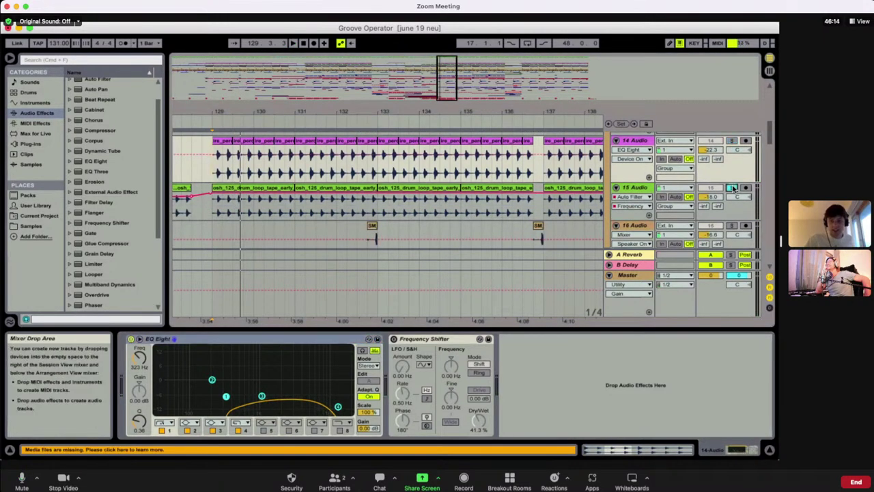
key("space")
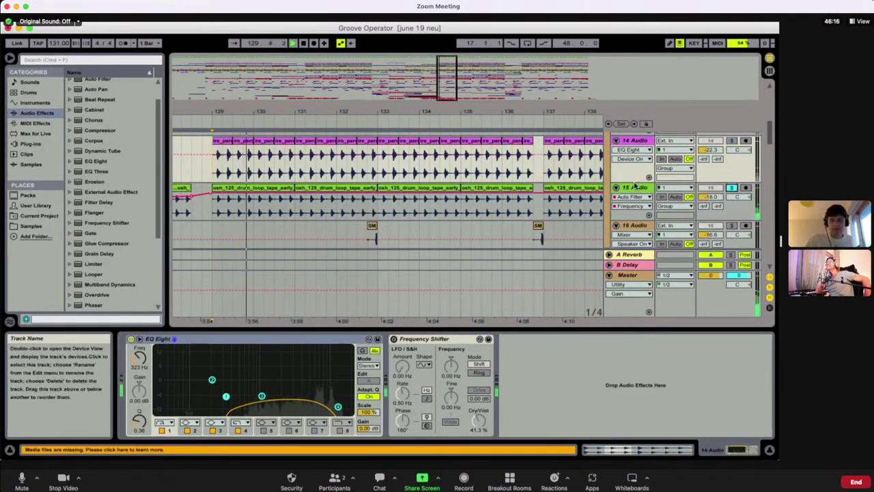
left_click(635, 187)
key("space")
scroll(458, 338, "right", 3)
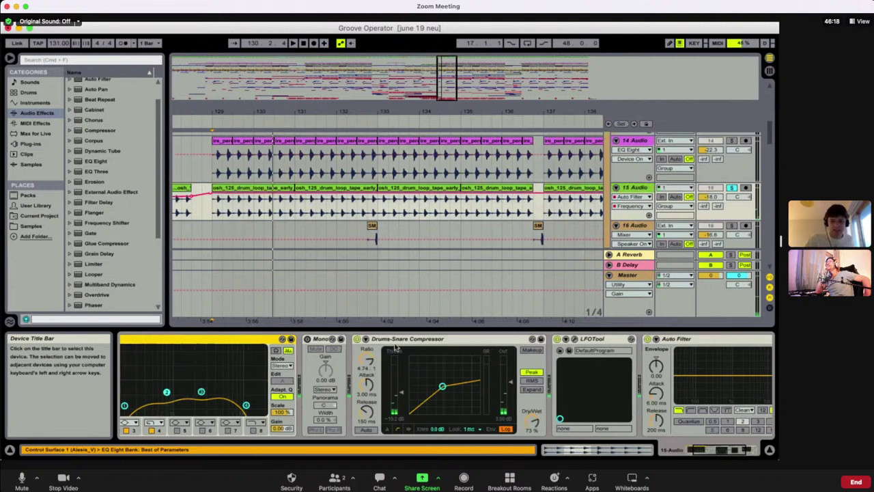
Compare 15 Audio's playback with the Drums-Snare Compressor bypassed and active, and set the compressor's Dry/Wet to 67%
left_click(357, 339)
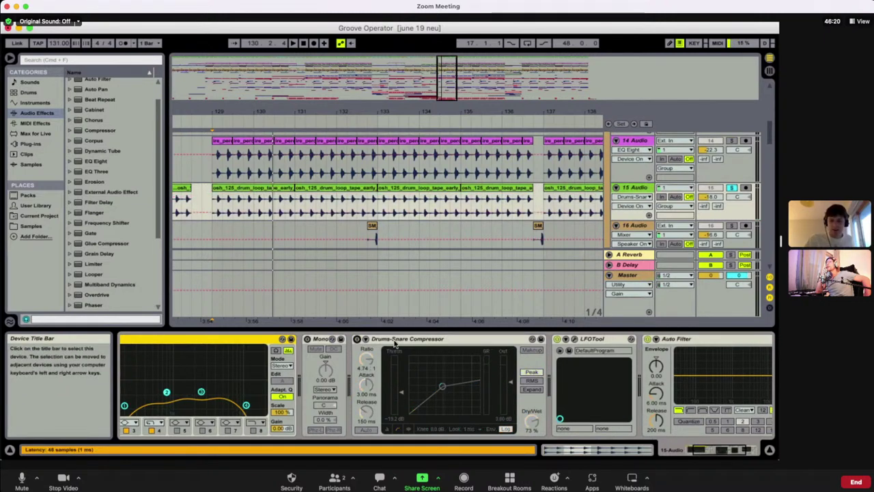
key("space")
left_click(356, 338)
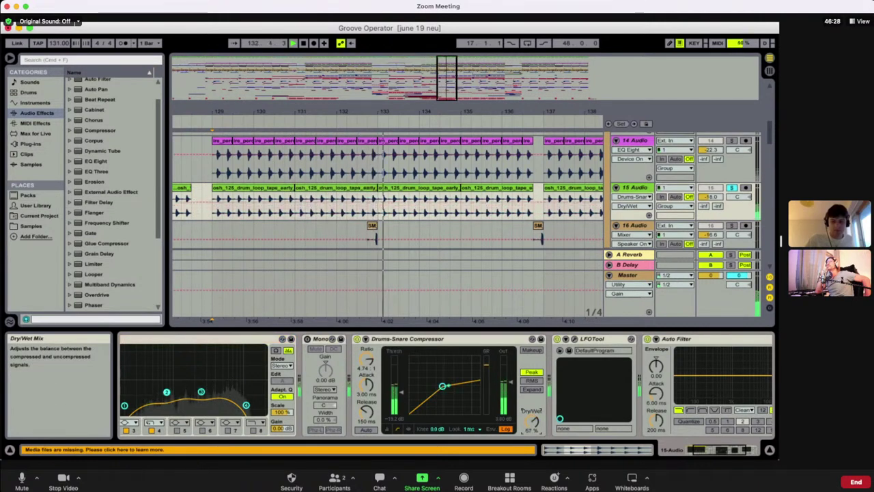
key("space")
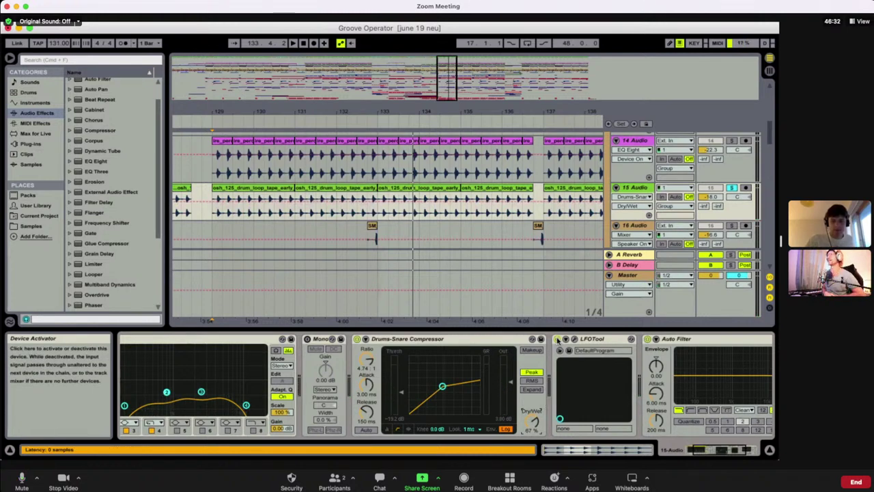
Play 15 Audio with LFOTool bypassed, re-enable it, and view its volume curve in the plug-in window
scroll(558, 340, "right", 4)
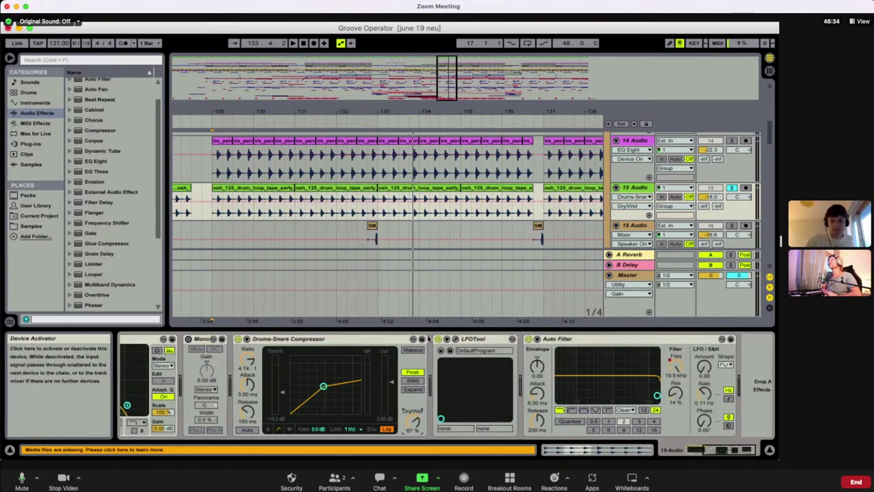
left_click(437, 339)
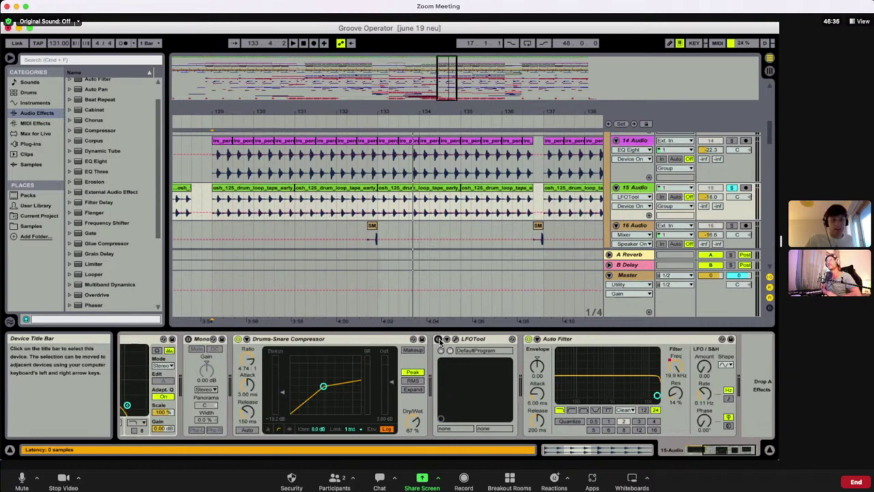
key("space")
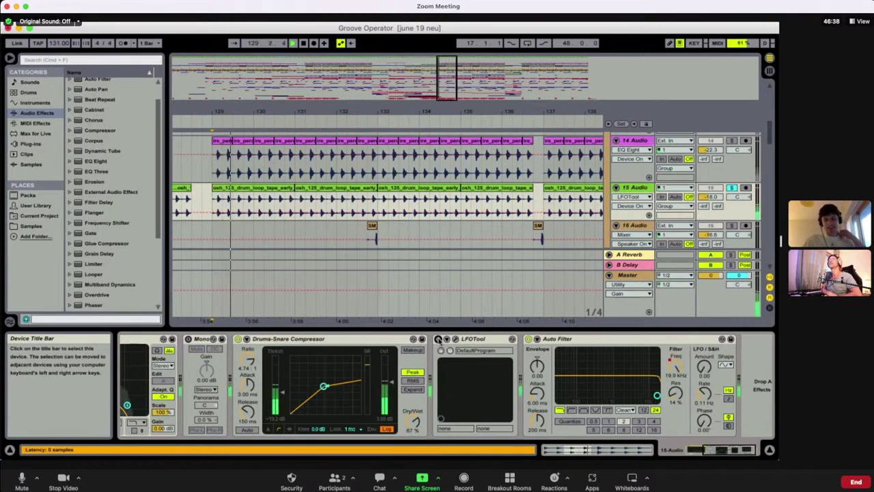
left_click(456, 339)
left_click_drag(64, 69, 164, 166)
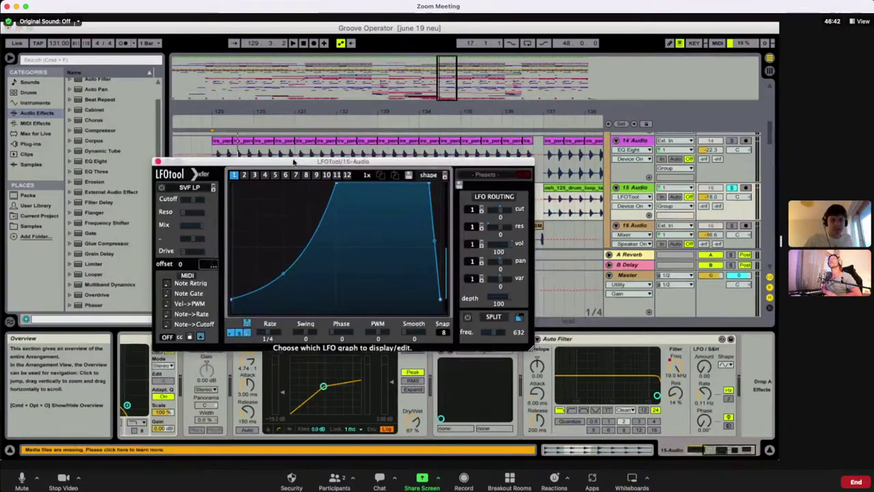
left_click(159, 162)
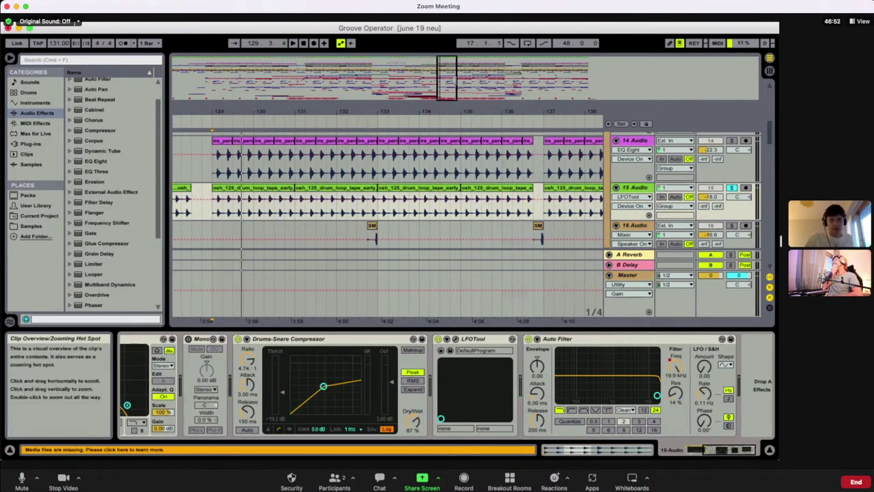
Show the Auto Filter's Frequency automation on 15 Audio and play the filtered section from bar 125
left_click_drag(456, 77, 539, 79)
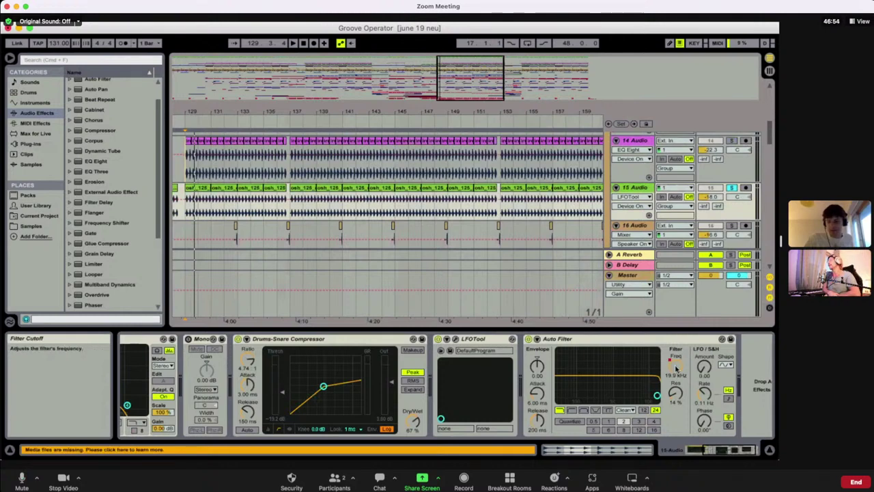
right_click(685, 371)
left_click(462, 90)
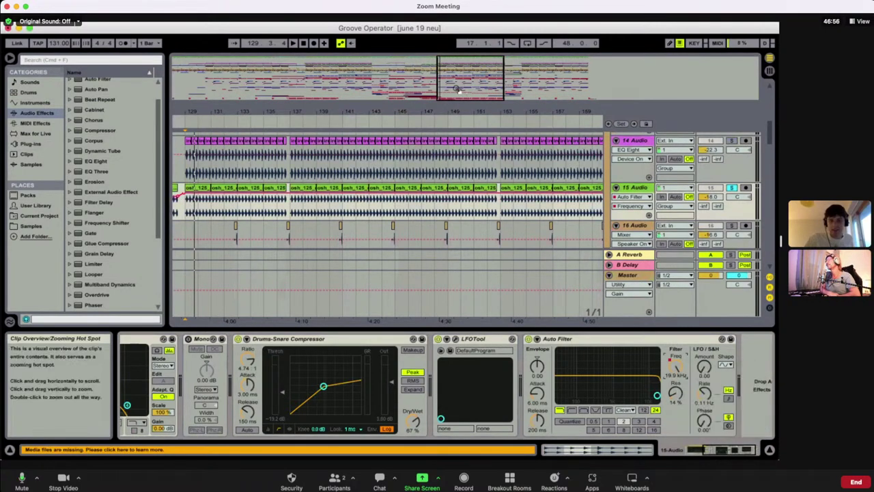
left_click_drag(458, 89, 434, 87)
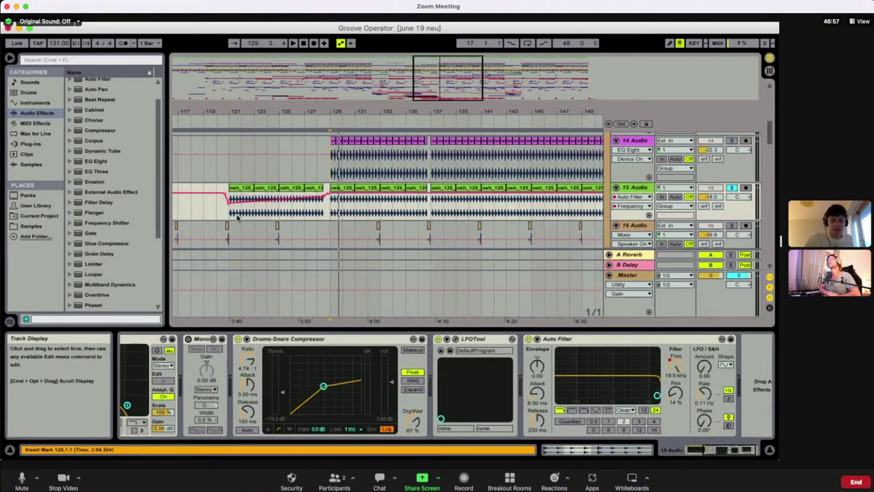
left_click(280, 224)
key("space")
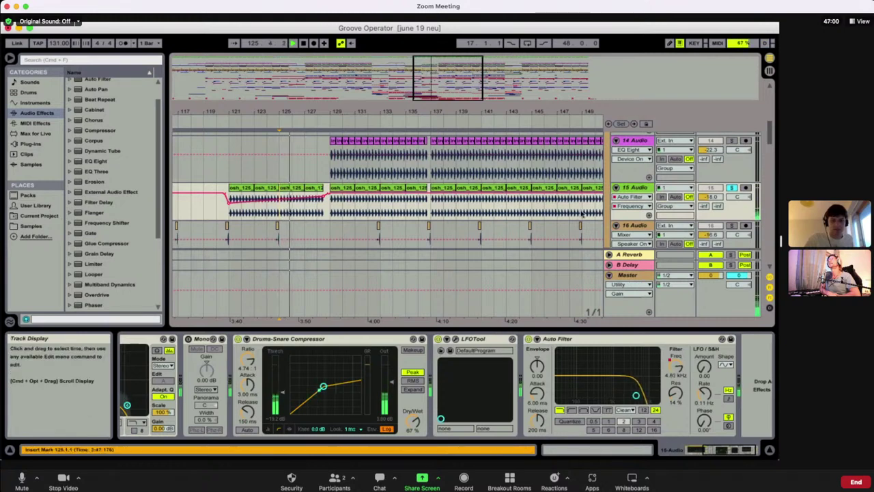
key("space")
left_click(615, 380)
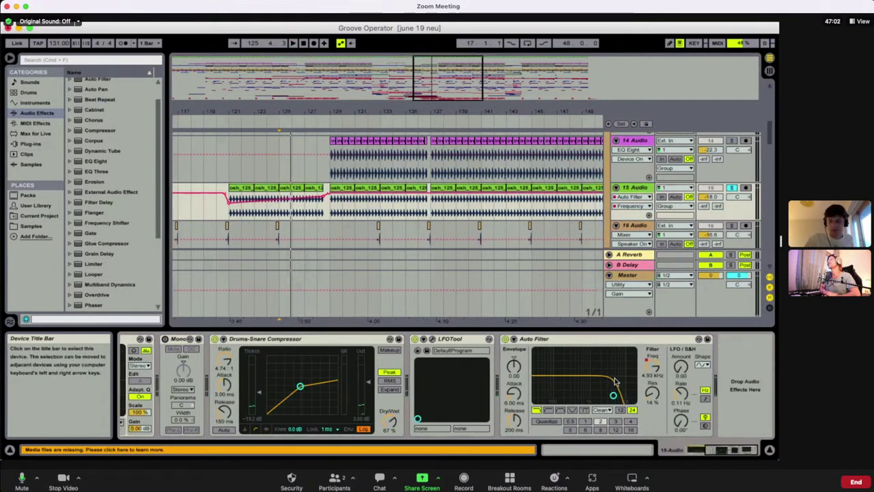
scroll(614, 379, "left", 5)
key("space")
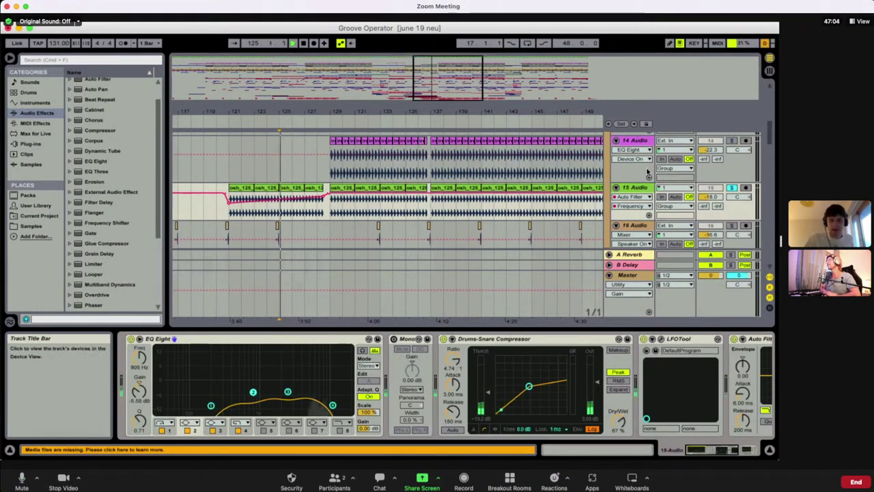
key("space")
Show the Drums group's devices, play the soloed group from bar 129, and set the Mix Gel compressor's Dry/Wet to 40%
scroll(647, 172, "up", 10)
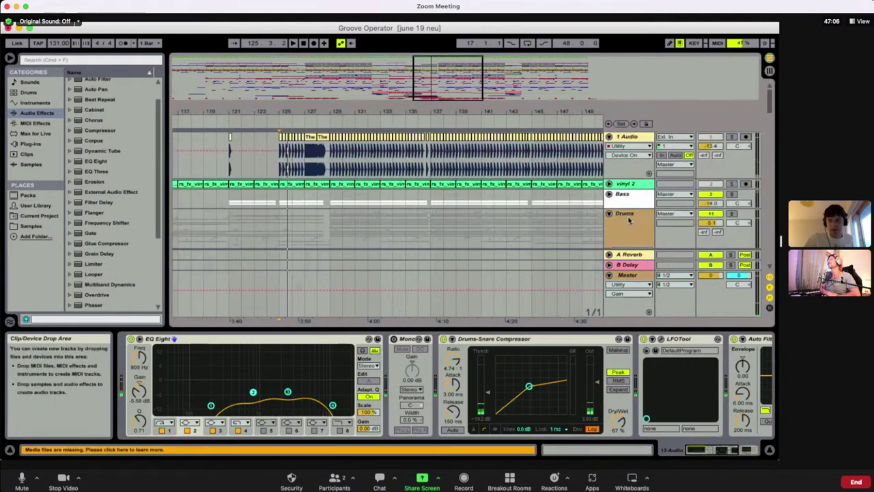
scroll(544, 378, "right", 10)
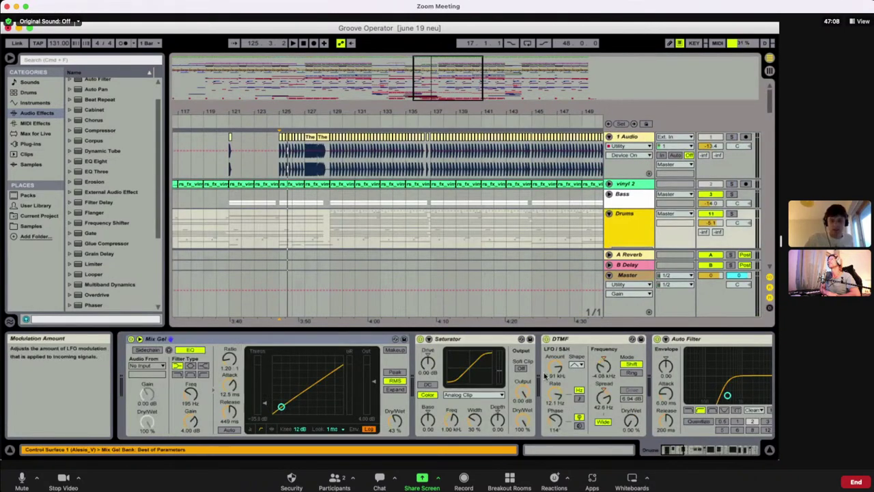
scroll(544, 378, "left", 8)
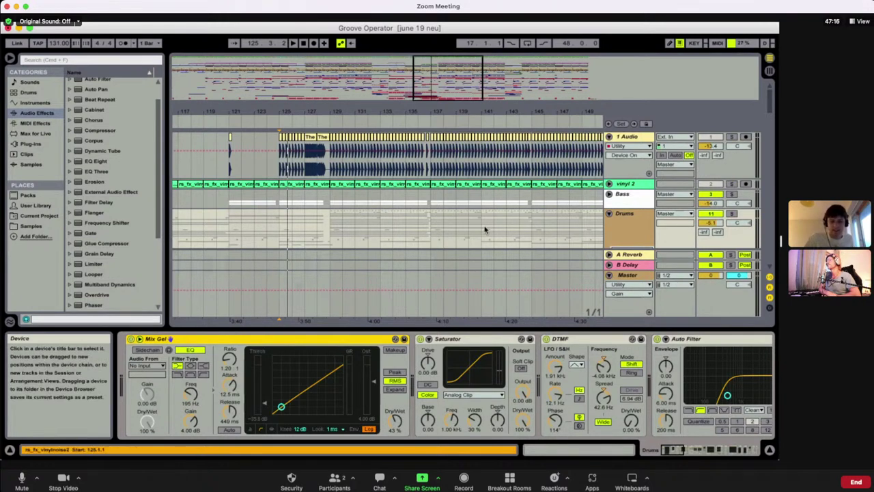
left_click(325, 217)
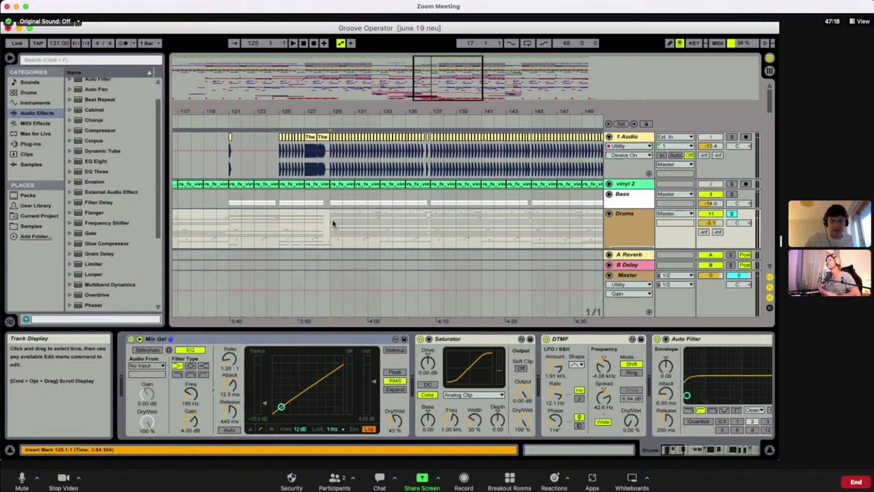
key("space")
mouse_move(399, 425)
left_mouse_down()
mouse_move(399, 340)
mouse_move(400, 423)
left_mouse_up()
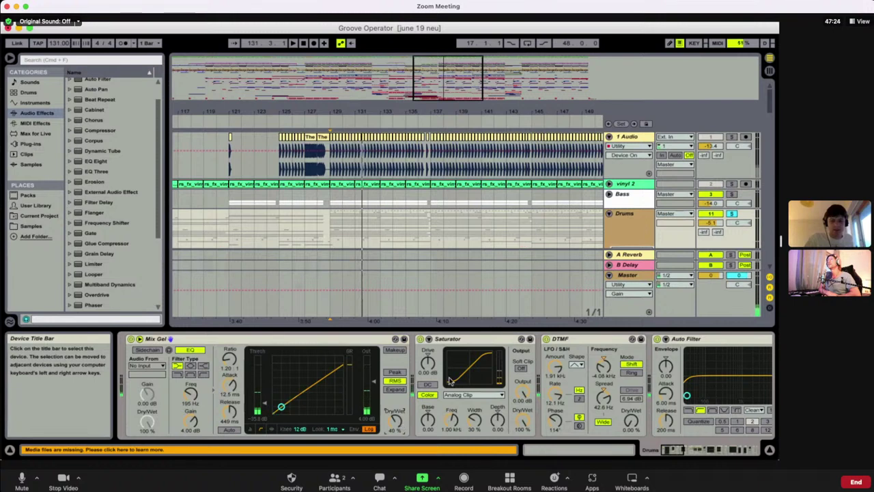
Play the Drums group from bar 129 while raising the DTMF's Dry/Wet to about 75%, and return it to 0%
scroll(450, 381, "right", 6)
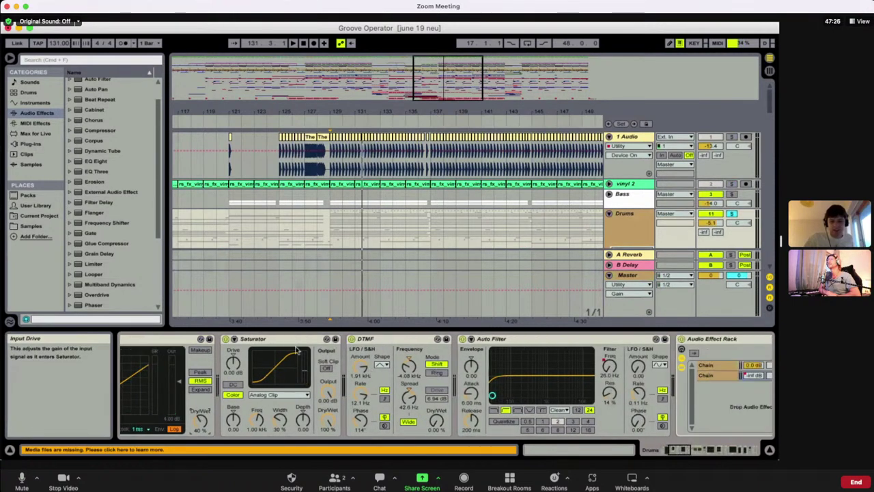
scroll(362, 368, "right", 4)
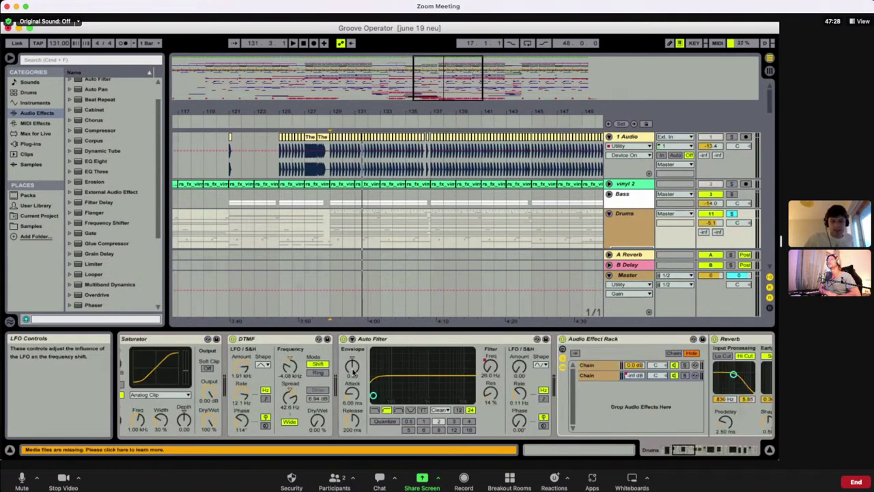
scroll(298, 365, "right", 3)
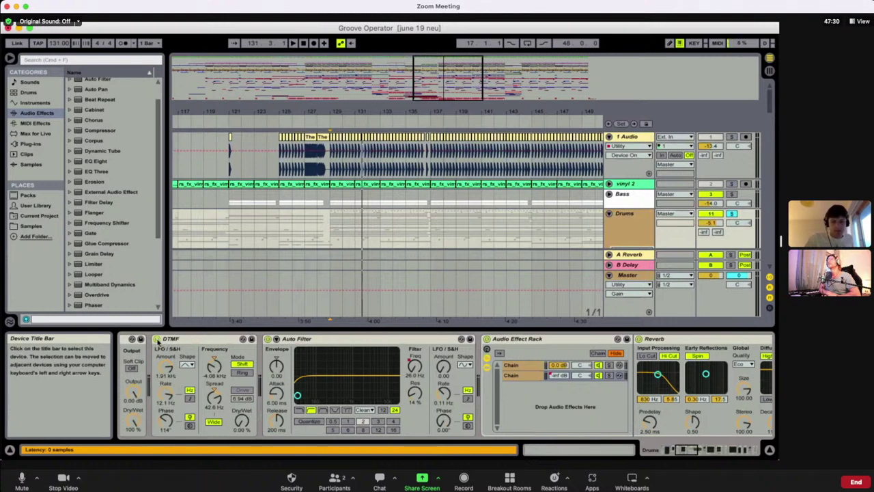
key("space")
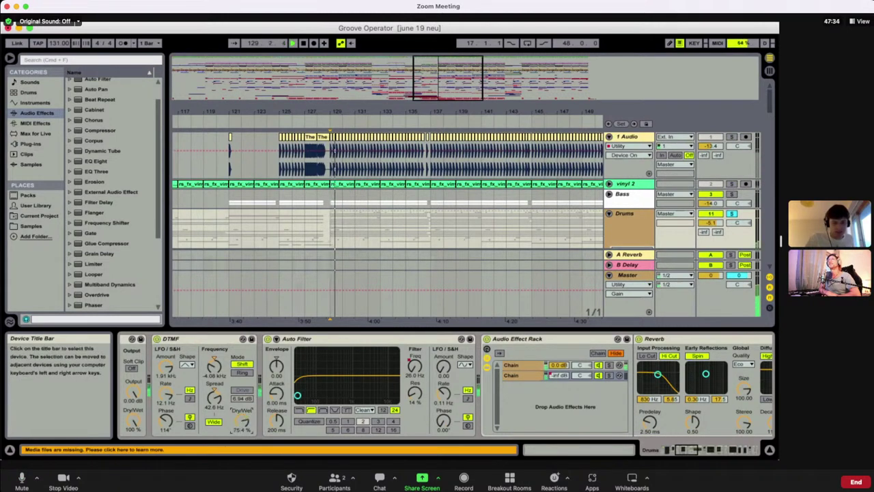
key("space")
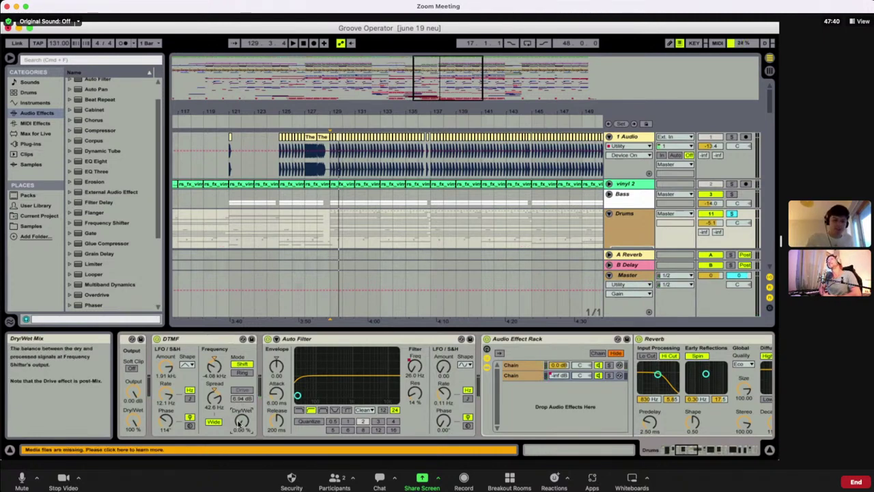
Show the DTMF Dry/Wet automation lane on the Drums group and play the group from bar 136
left_click(419, 224)
scroll(421, 224, "down", 3)
scroll(422, 224, "right", 3)
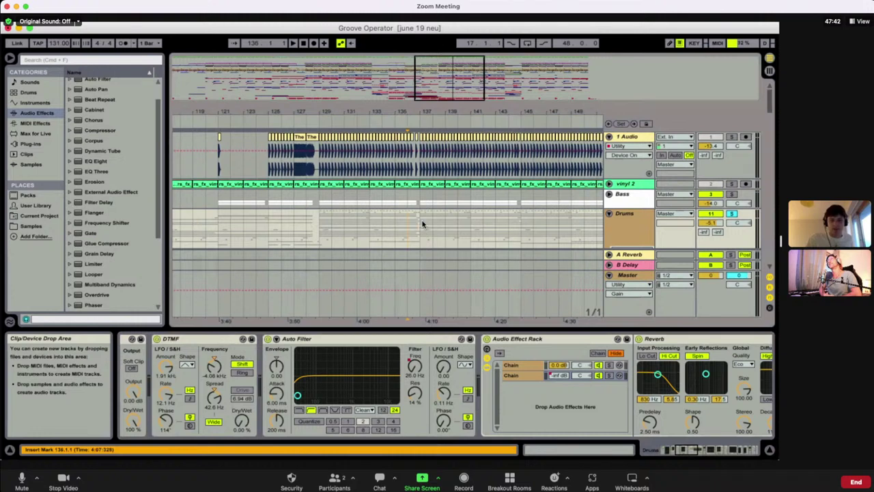
scroll(423, 224, "right", 1)
scroll(341, 188, "up", 2)
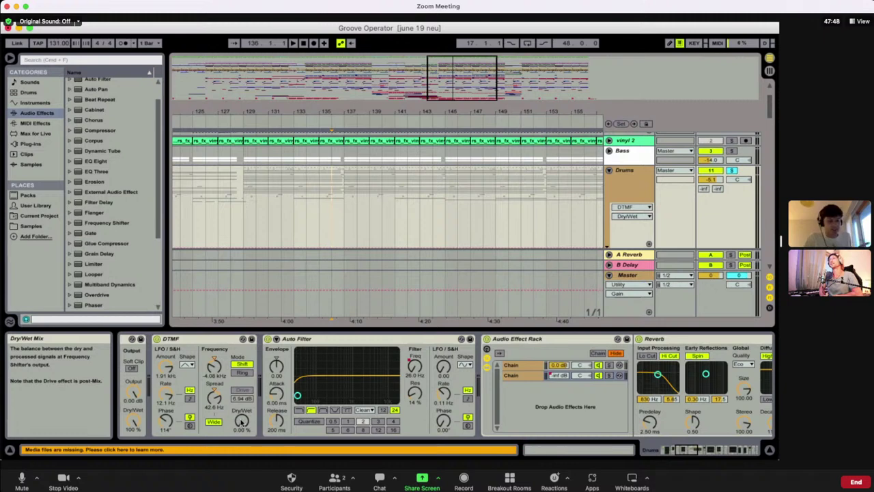
key("space")
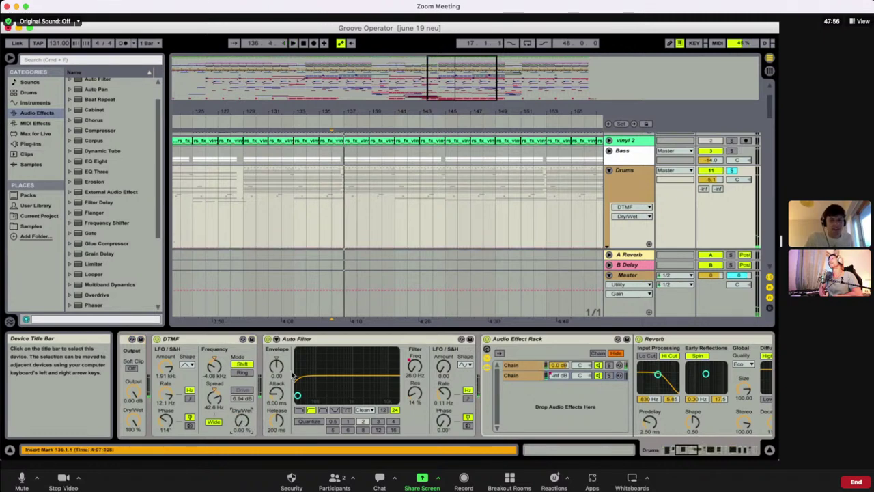
Examine the Drums group's Audio Effect Rack, comparing the empty first chain with the second chain holding the Reverb
scroll(293, 374, "right", 5)
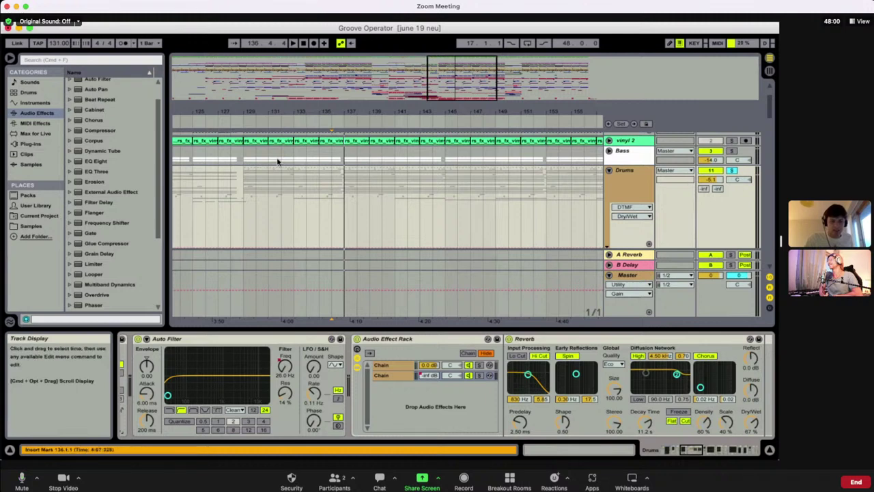
scroll(385, 206, "left", 10)
scroll(389, 205, "right", 4)
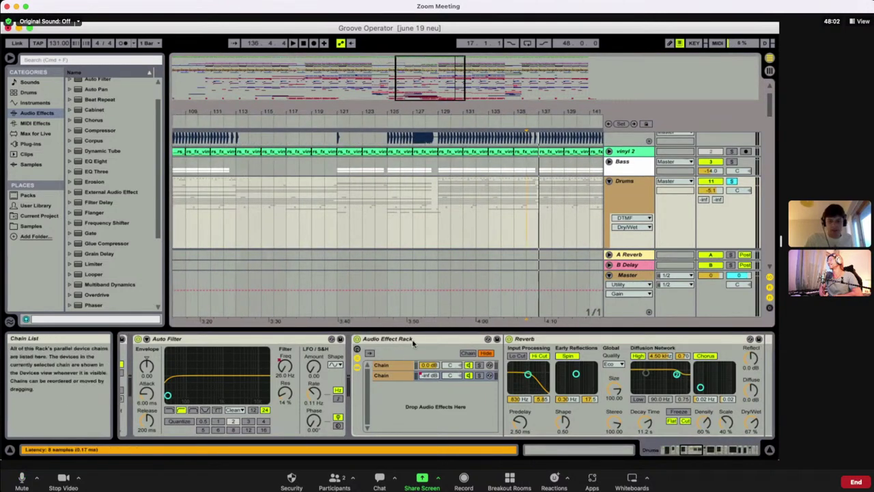
left_click(444, 341)
scroll(448, 348, "right", 5)
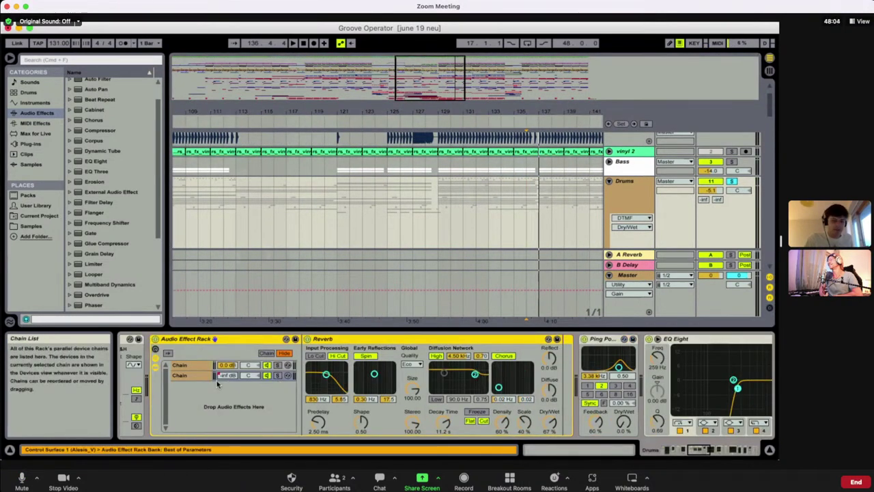
left_click(196, 366)
left_click(197, 375)
left_click(196, 366)
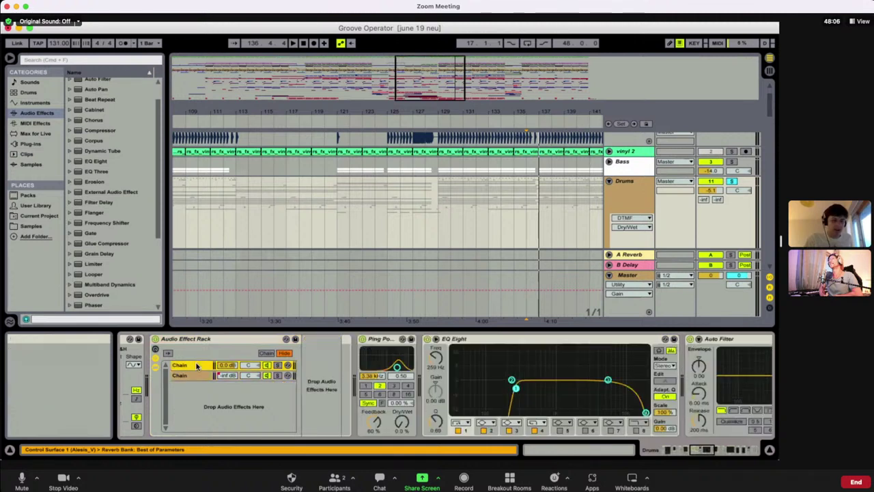
left_click(200, 376)
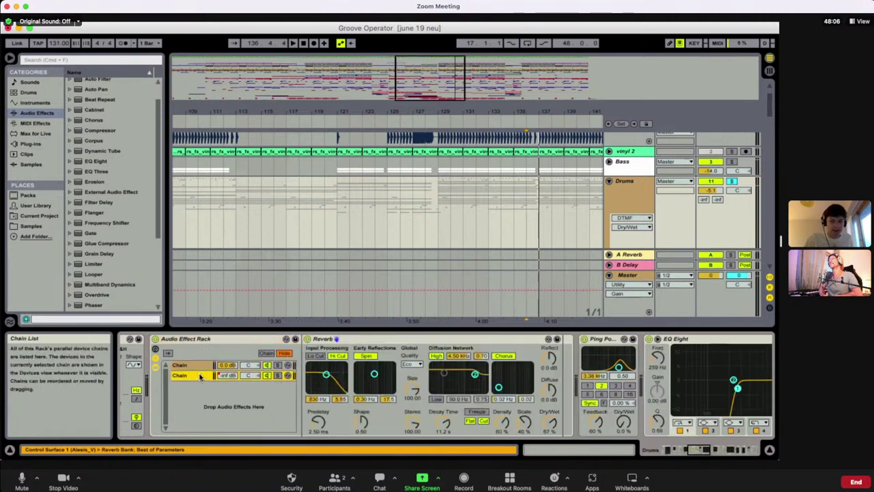
Show the volume automation of the rack's Reverb chain and play the Drums group from bar 126
right_click(251, 378)
left_click(253, 232)
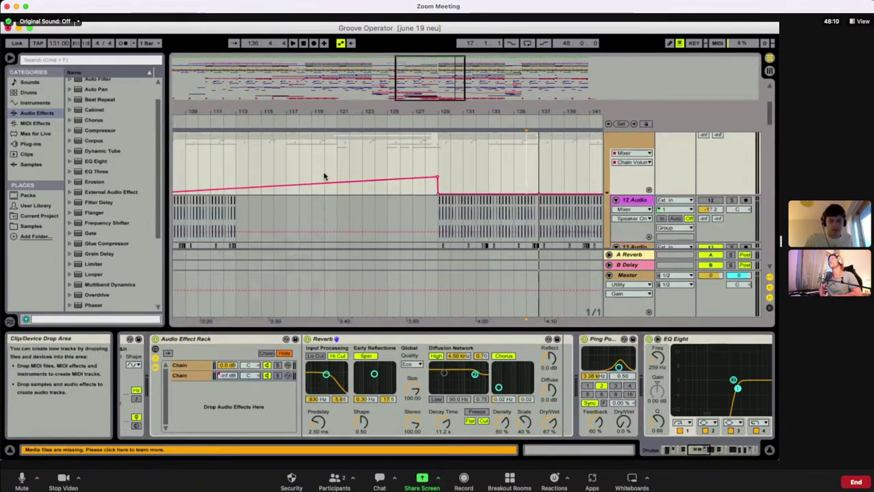
scroll(398, 168, "up", 5)
scroll(398, 167, "right", 2)
scroll(398, 168, "down", 3)
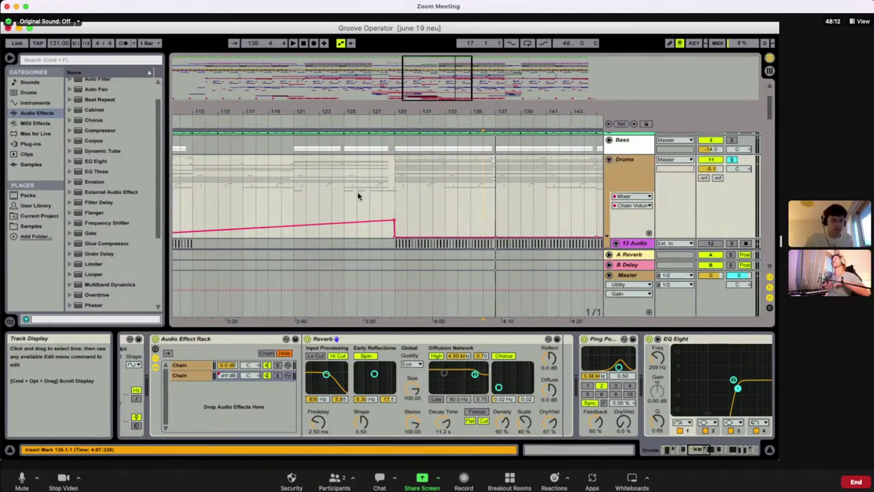
left_click(357, 179)
key("space")
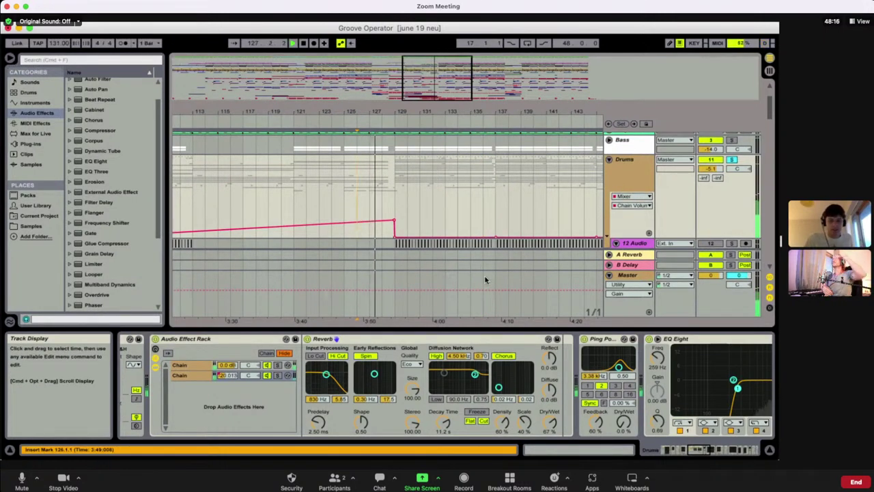
Show the Drums group's devices after the rack, select EQ Eight's high-end band 4, and play from bar 129
scroll(570, 384, "right", 6)
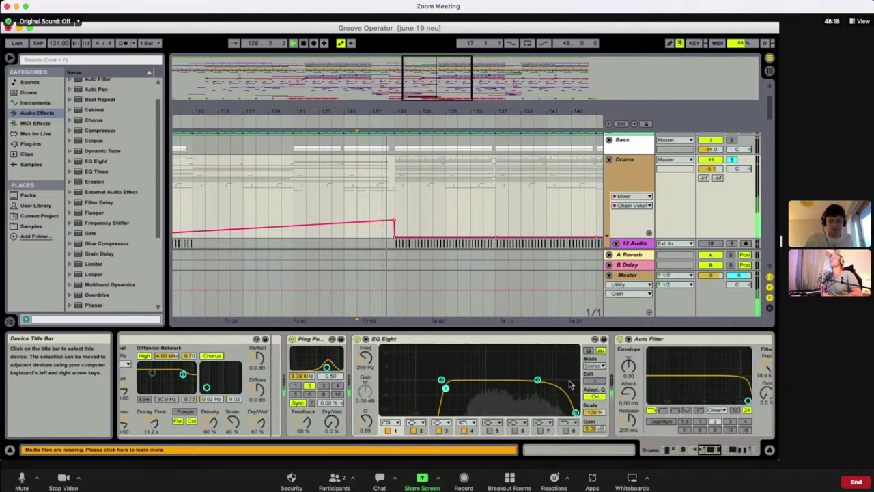
scroll(570, 385, "right", 4)
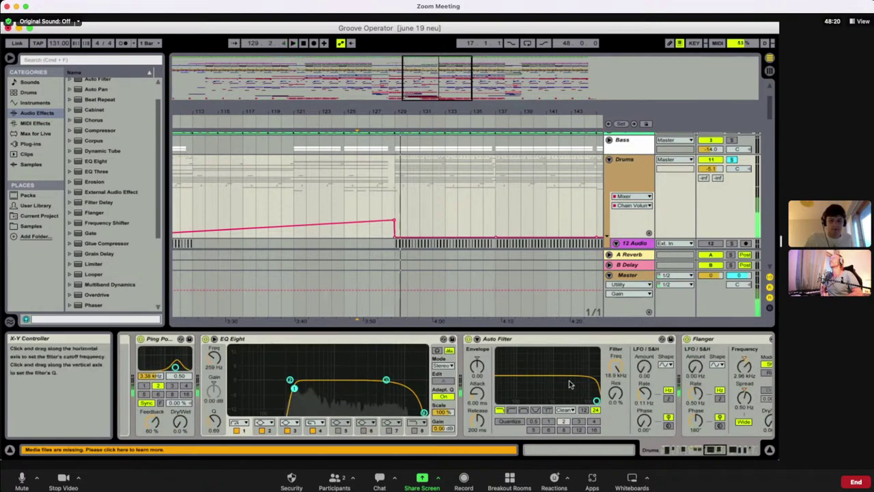
scroll(570, 385, "right", 5)
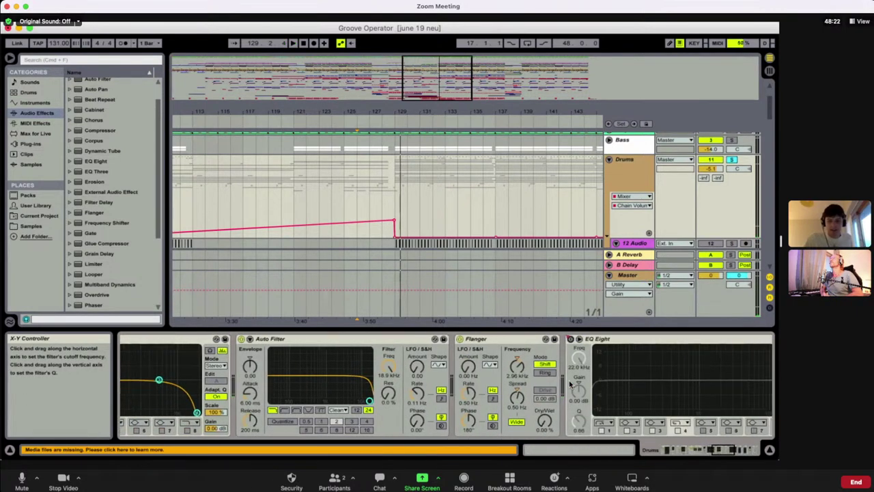
scroll(332, 365, "left", 5)
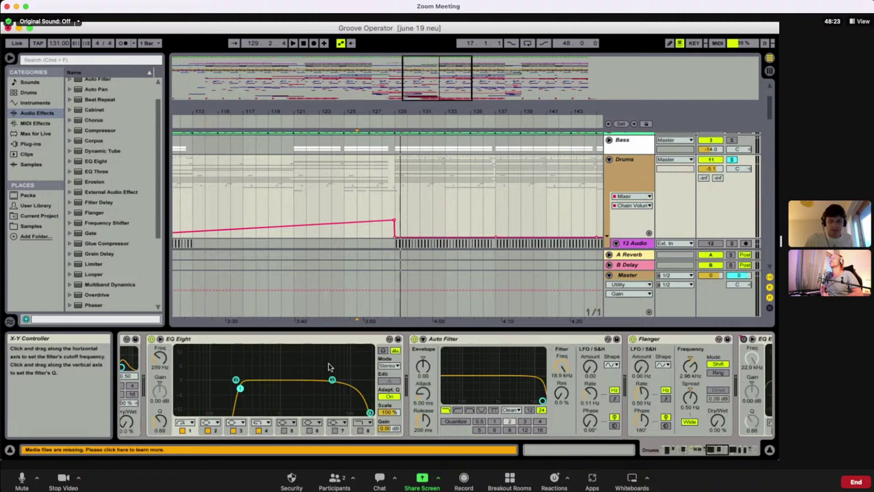
left_click(370, 413)
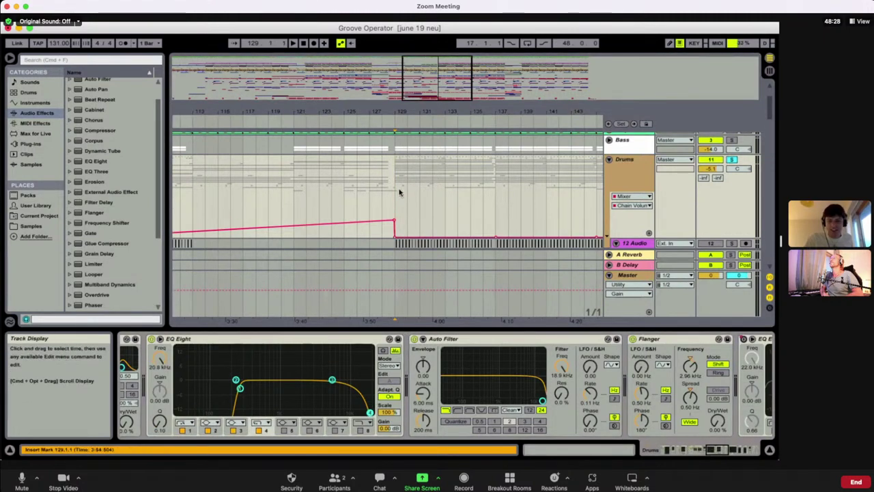
left_click(400, 192)
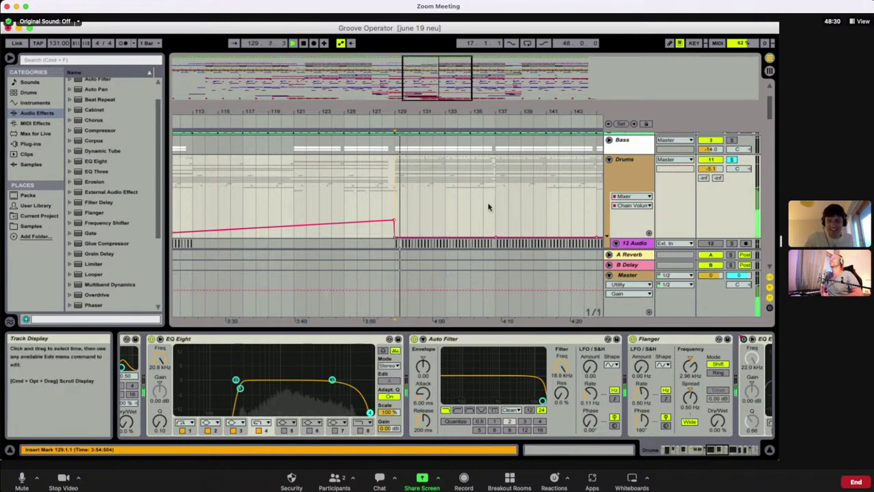
Bypass and re-enable the EQ Eight on the Drums group to compare its sound from bar 129
left_click(152, 339)
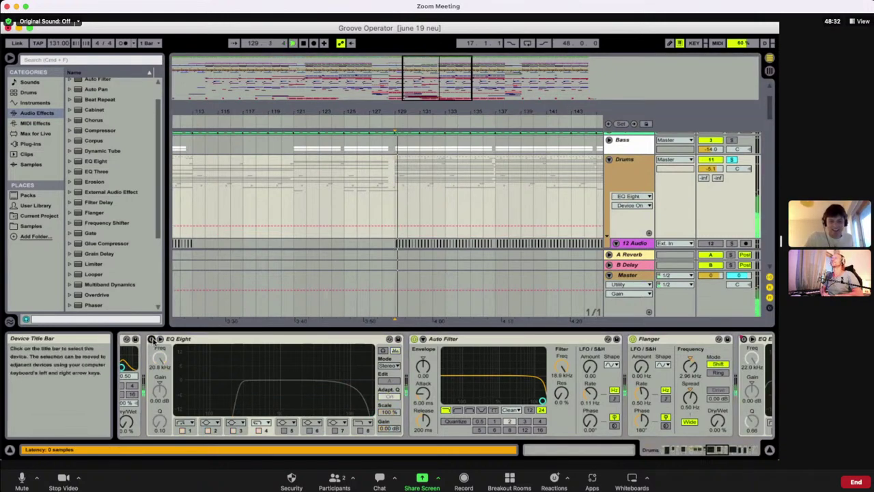
key("space")
left_click(152, 340)
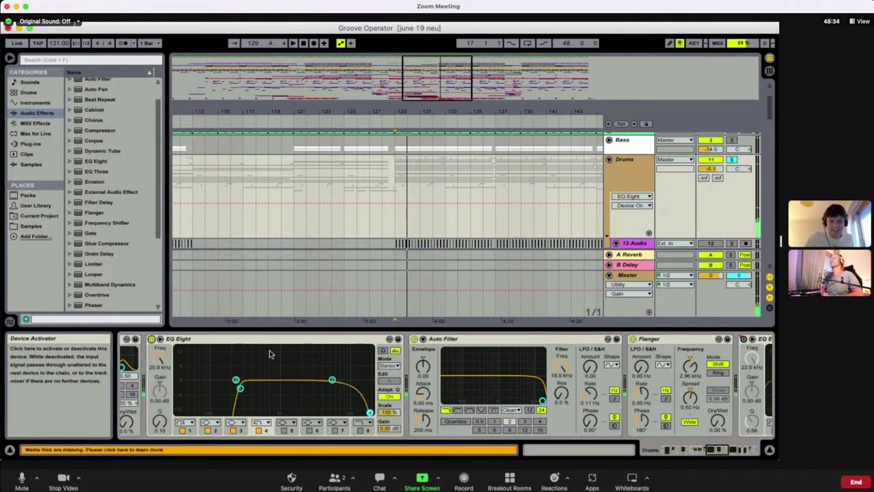
left_click(399, 179)
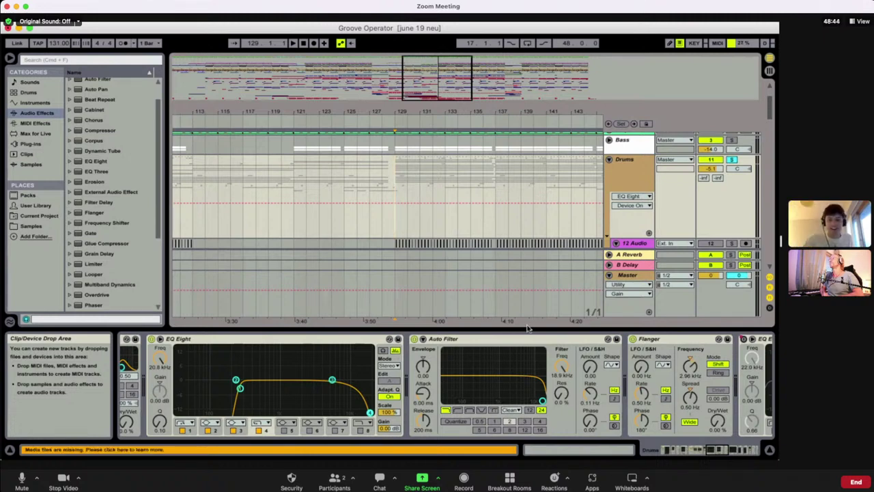
Examine the rest of the Drums group's device chain, from the Flanger through the two Tantra plug-ins to the Limiter
scroll(490, 362, "right", 8)
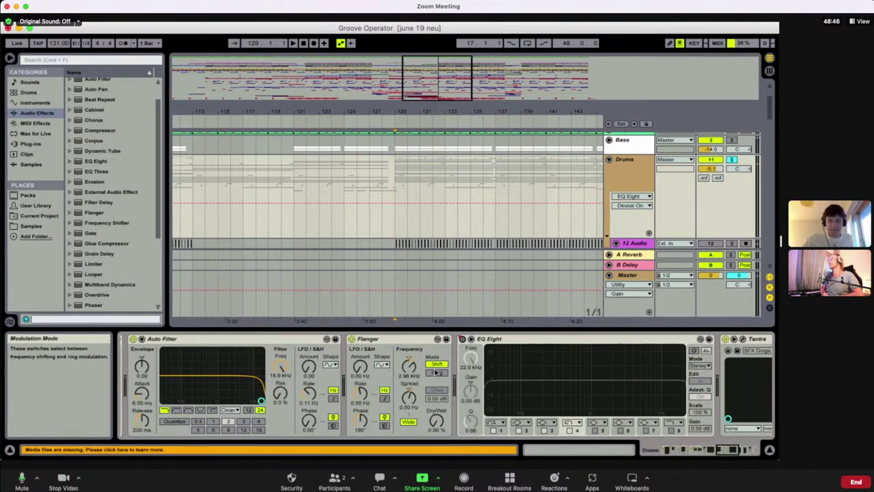
scroll(437, 372, "right", 3)
scroll(420, 400, "right", 8)
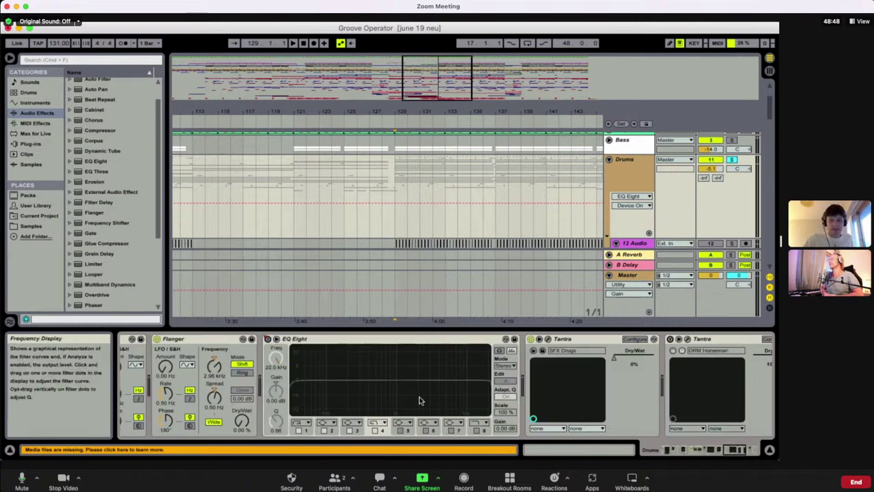
scroll(450, 387, "right", 3)
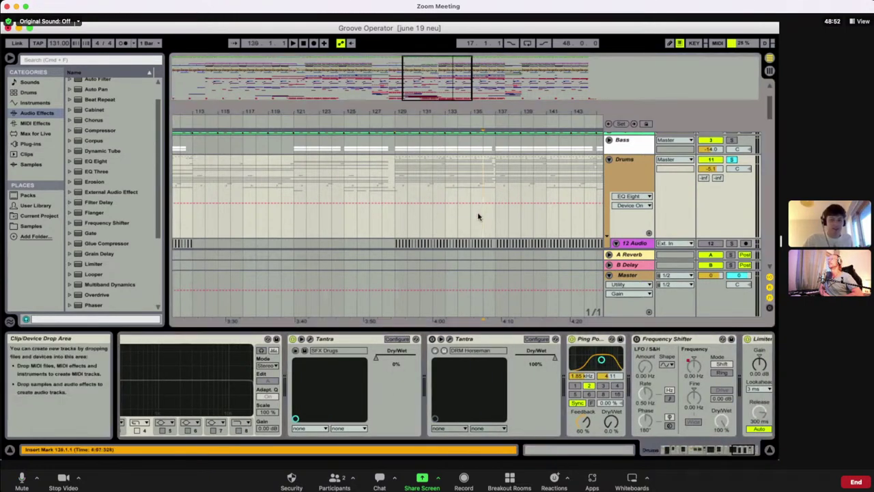
scroll(501, 351, "right", 2)
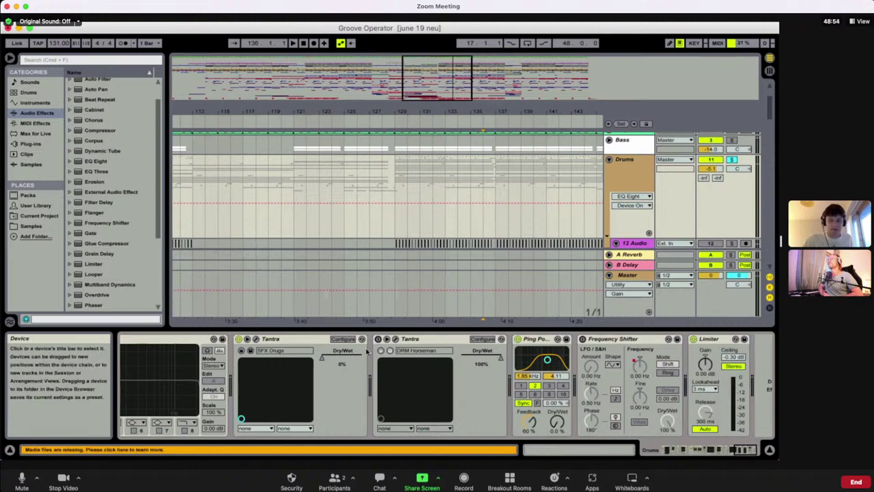
scroll(365, 352, "left", 7)
scroll(365, 352, "right", 2)
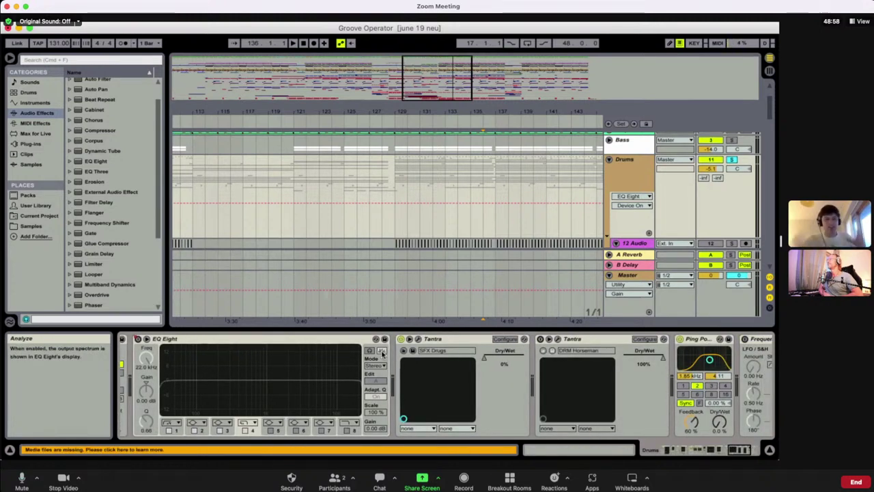
scroll(483, 374, "right", 1)
scroll(483, 374, "right", 1)
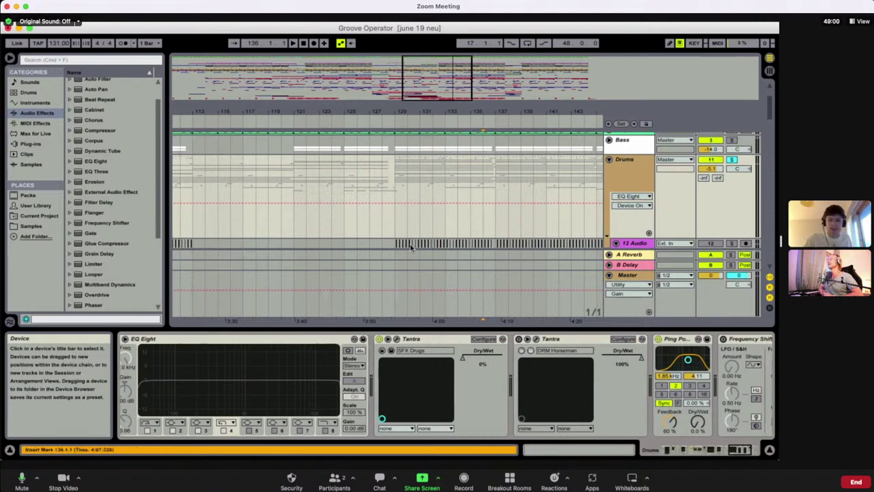
Play the Drums group from bar 129 while checking the Dry/Wet control of the first Tantra
left_click(401, 221)
key("space")
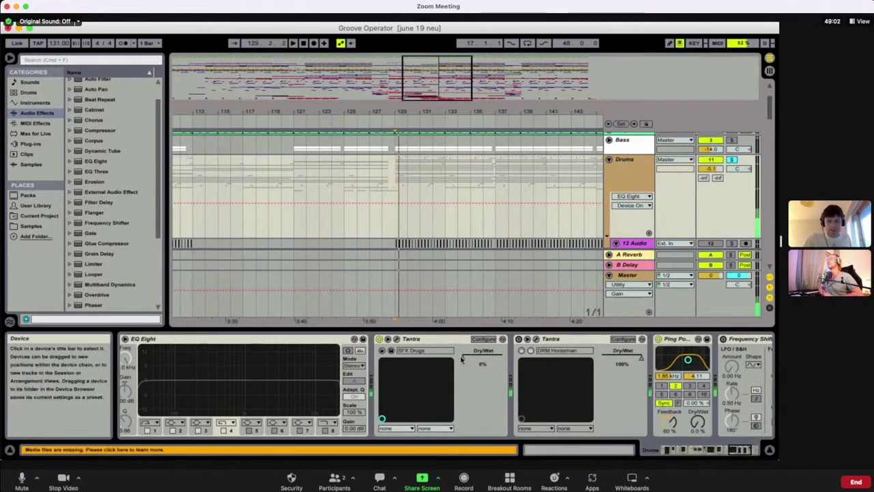
mouse_move(462, 356)
left_mouse_down()
mouse_move(502, 357)
mouse_move(462, 357)
left_mouse_up()
key("space")
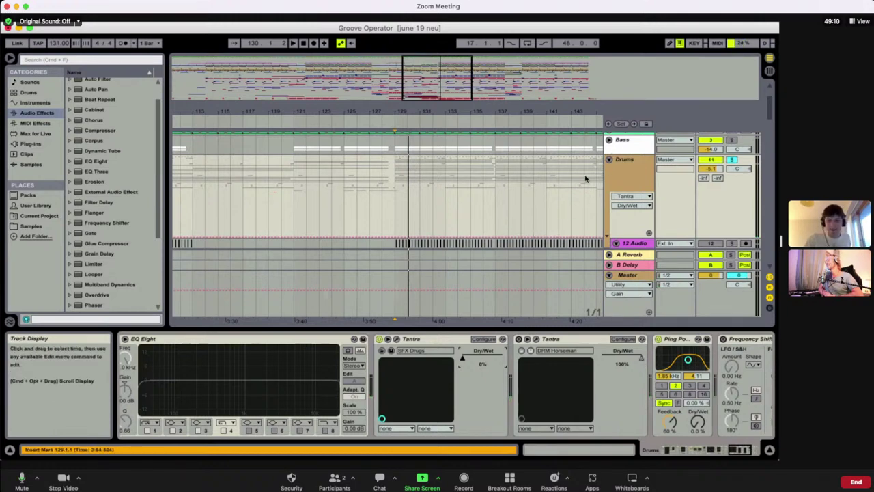
scroll(630, 387, "right", 5)
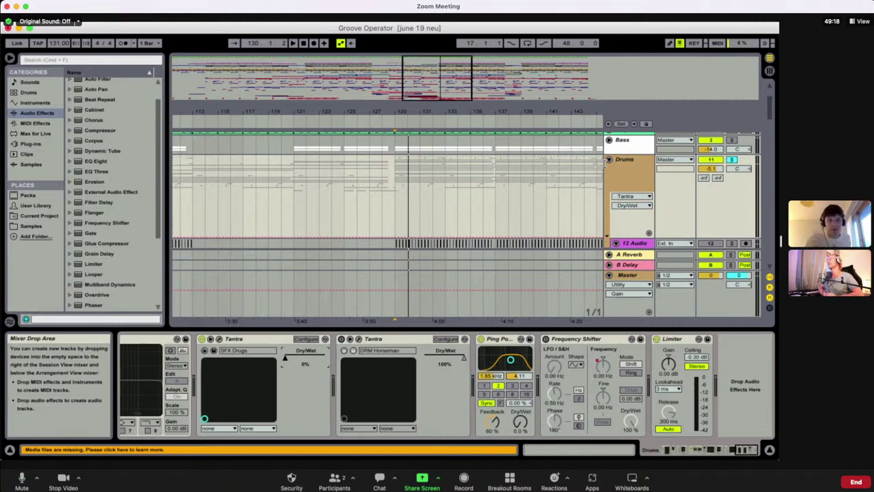
Hide the device chain, solo the 17 Audio track inside the Drums group and play it from bar 129
left_click(770, 451)
scroll(477, 303, "down", 10)
scroll(478, 303, "right", 3)
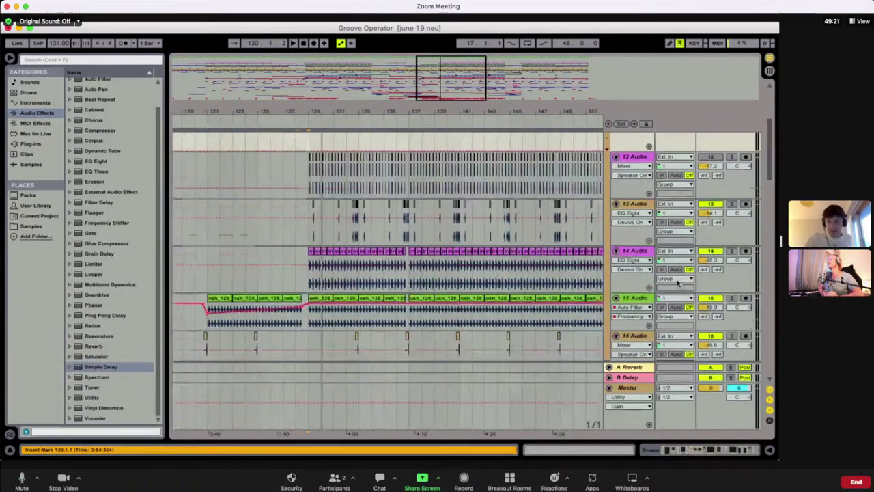
scroll(692, 286, "down", 2)
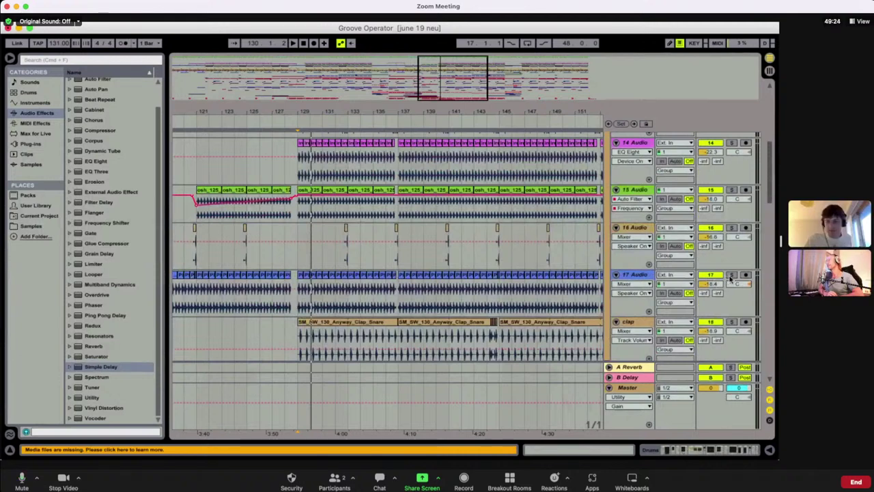
left_click(299, 307)
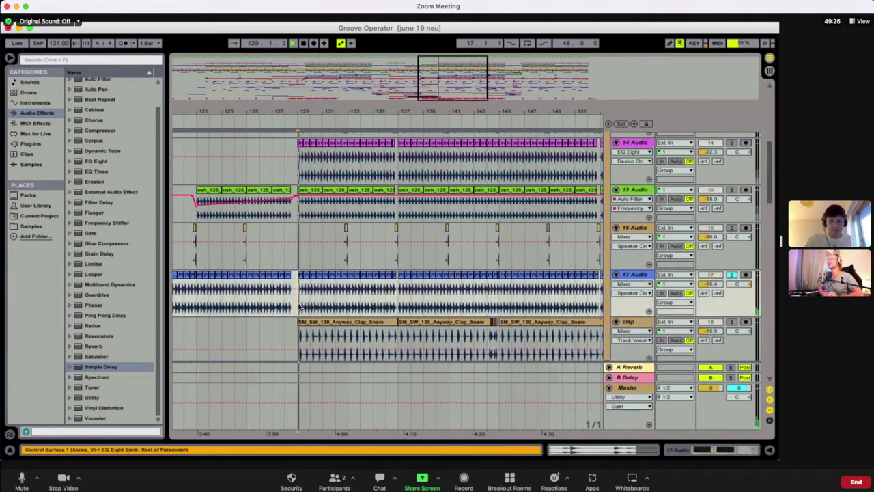
key("space")
Bypass the devices on 17 Audio, including both EQ Eights and the Audio Effect Rack, and play the unprocessed track from bar 129
left_click(640, 275)
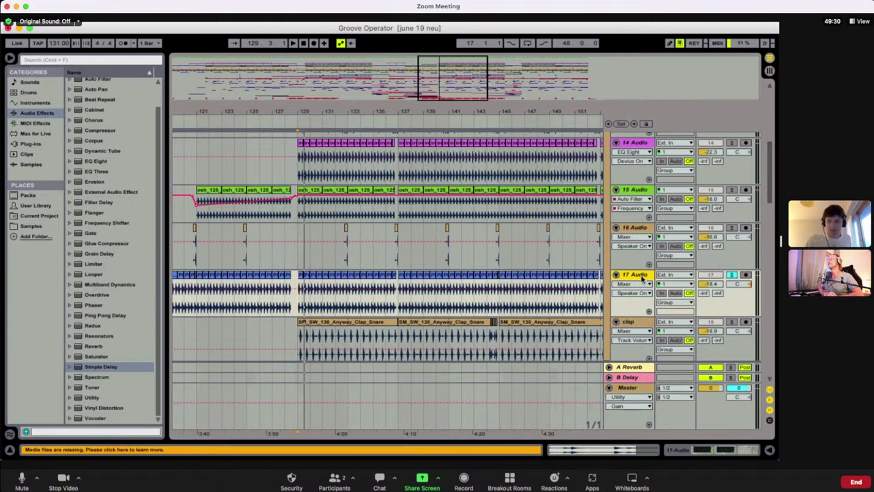
double_click(641, 276)
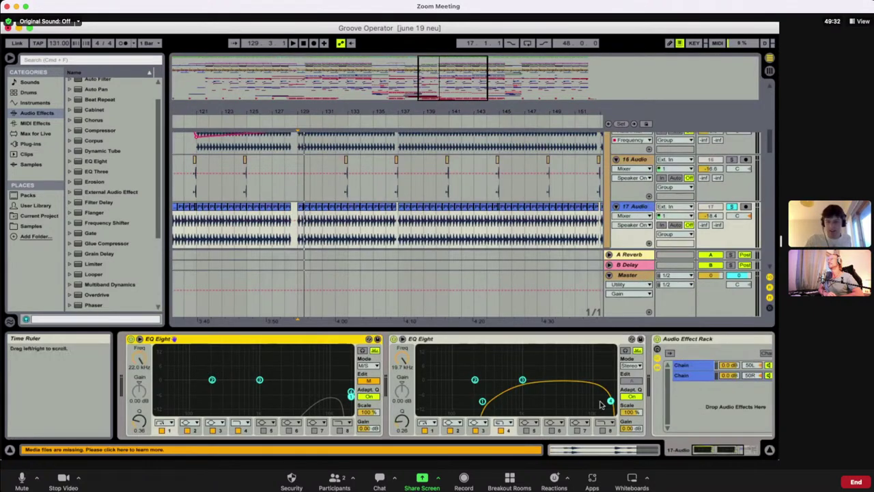
scroll(601, 405, "left", 5)
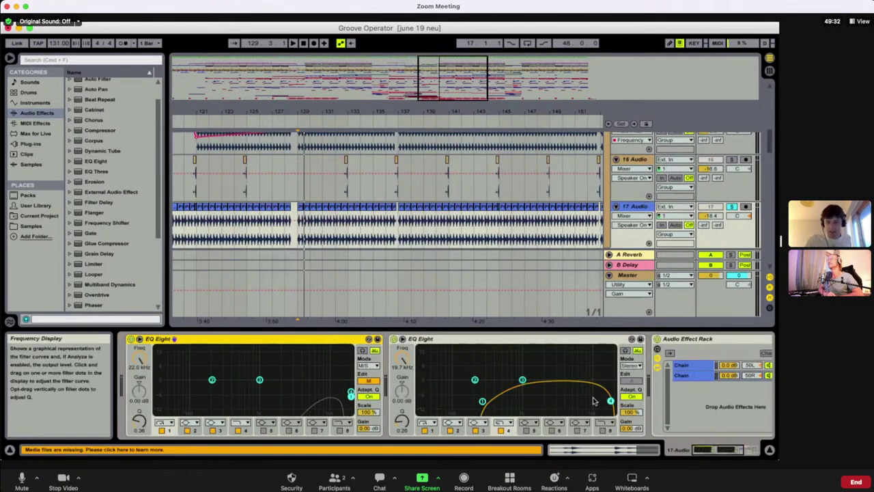
left_click(132, 340)
left_click(394, 340)
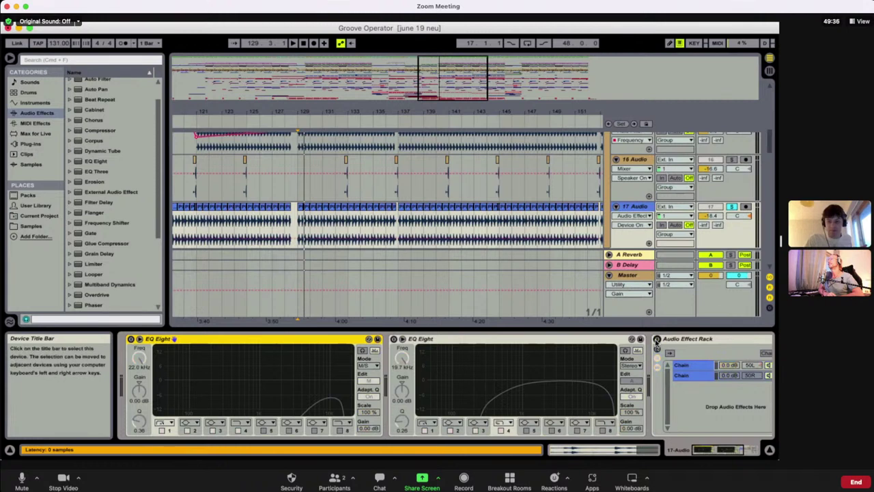
scroll(656, 342, "right", 5)
scroll(657, 342, "left", 5)
key("space")
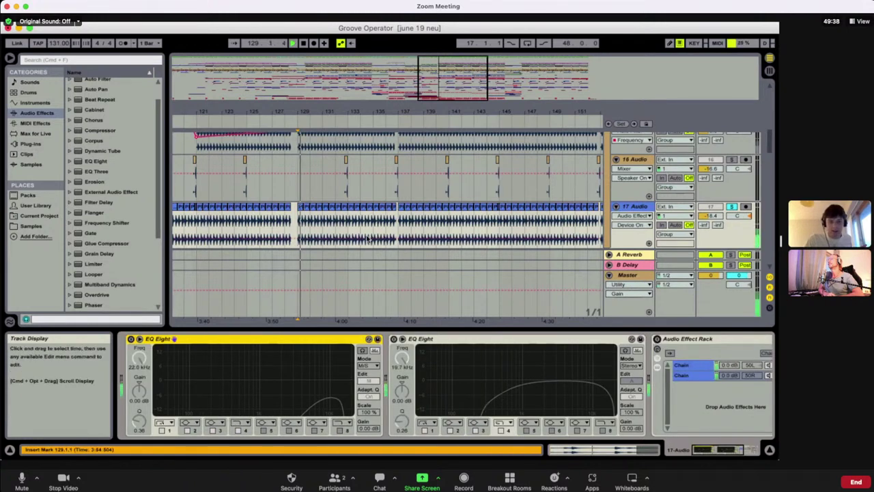
key("space")
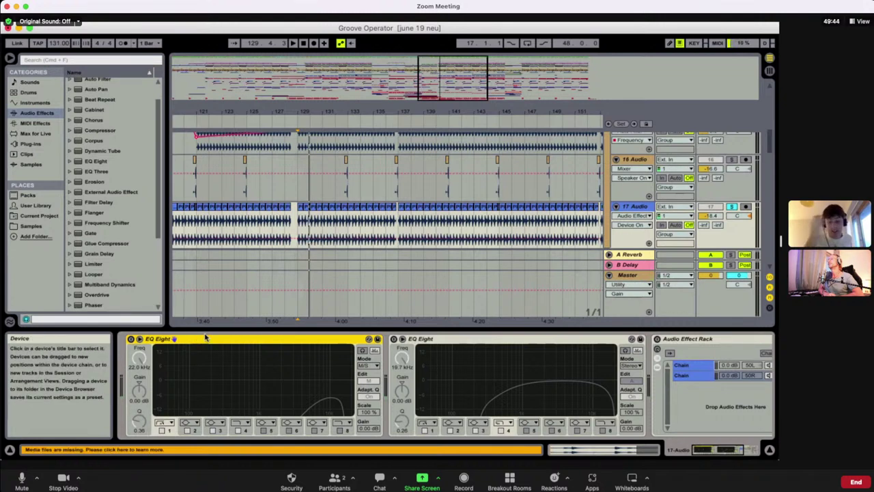
Replace the first EQ Eight on 17 Audio with a fresh EQ Eight set to M/S mode
key("Delete")
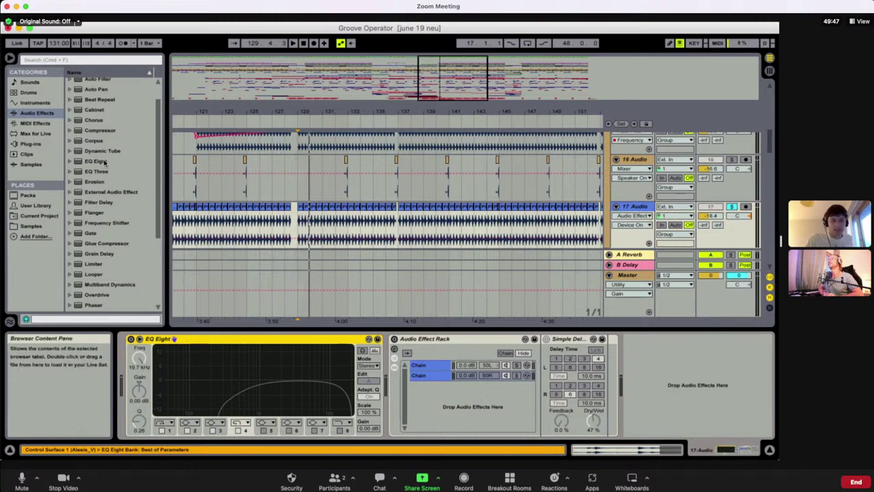
mouse_move(99, 162)
left_mouse_down()
mouse_move(134, 166)
mouse_move(109, 165)
mouse_move(134, 379)
mouse_move(123, 366)
left_mouse_up()
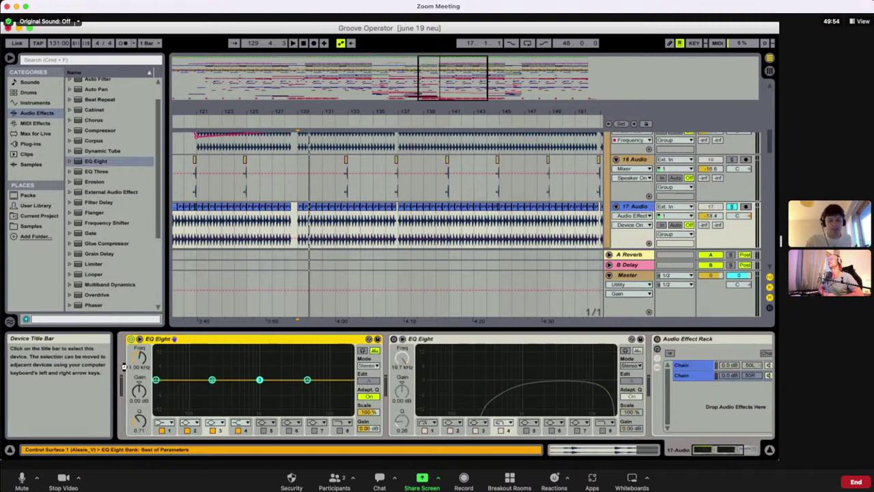
left_click(367, 366)
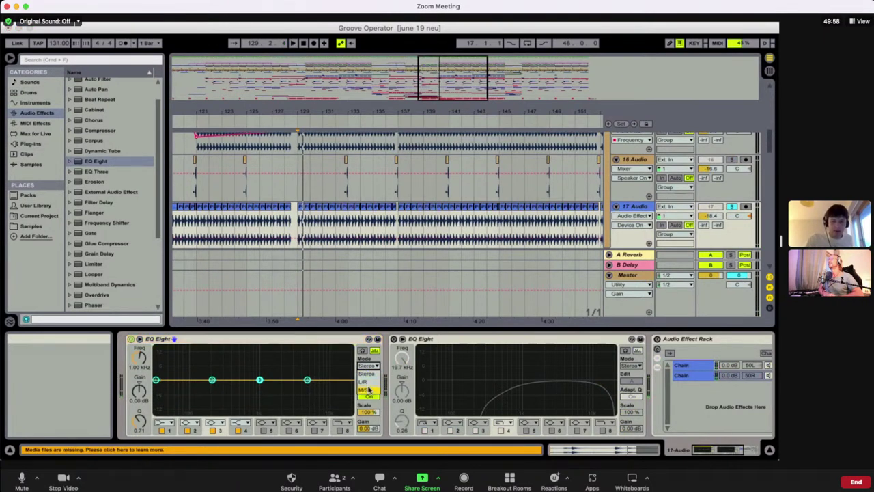
left_click(369, 389)
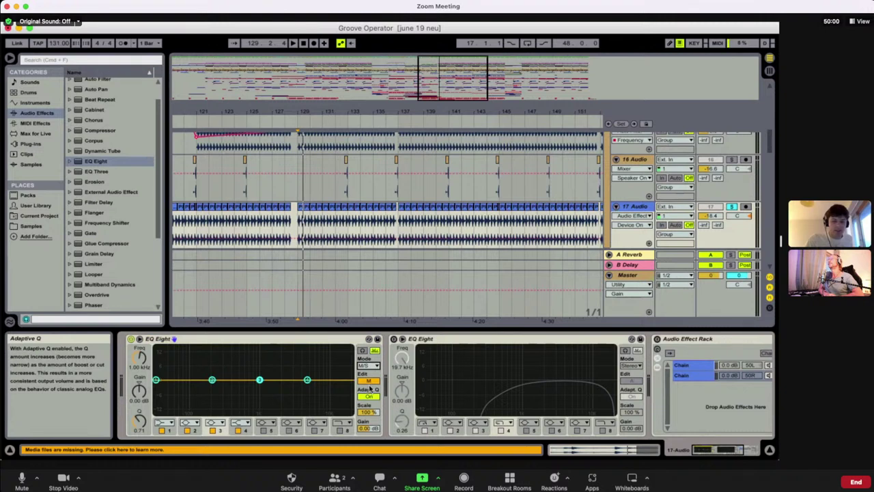
Set filter 1 of the new EQ Eight to a low cut at 22.0 kHz on the mid channel and play the track
left_click(166, 422)
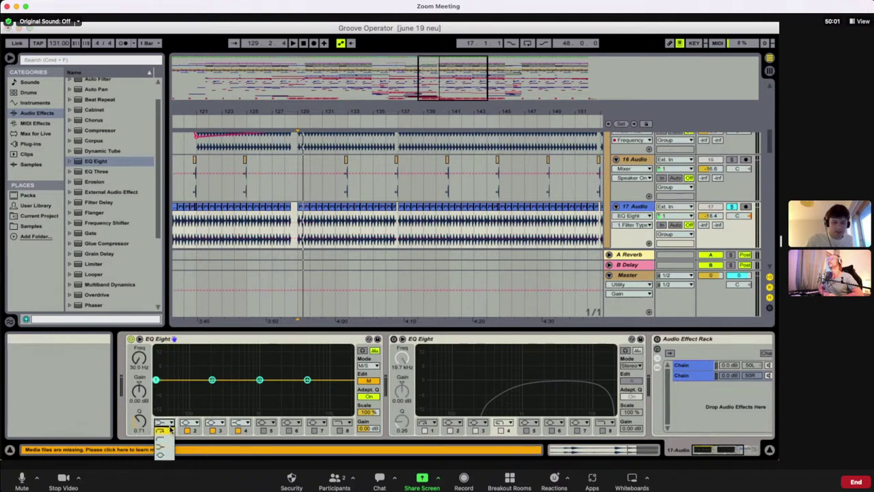
left_click(165, 432)
left_click_drag(141, 362, 141, 294)
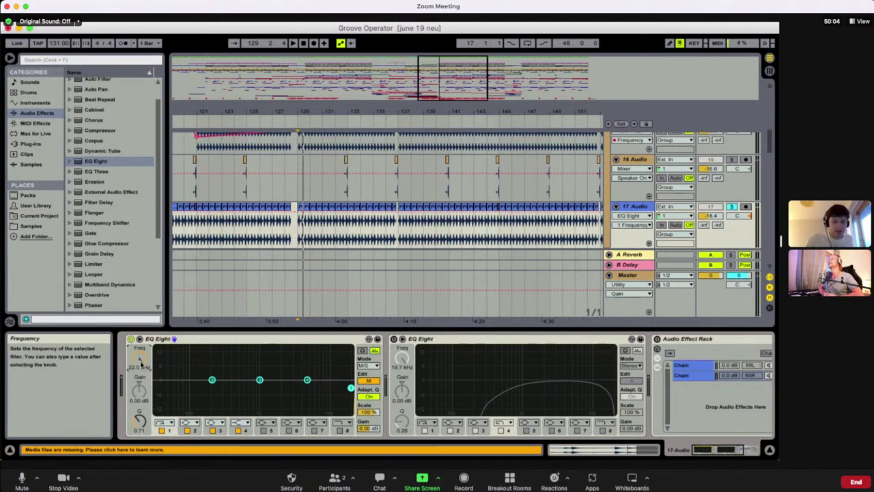
key("space")
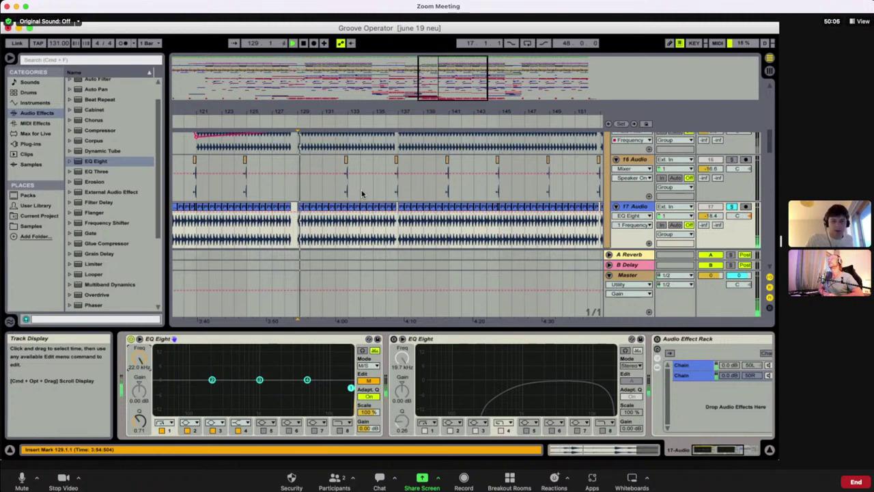
key("space")
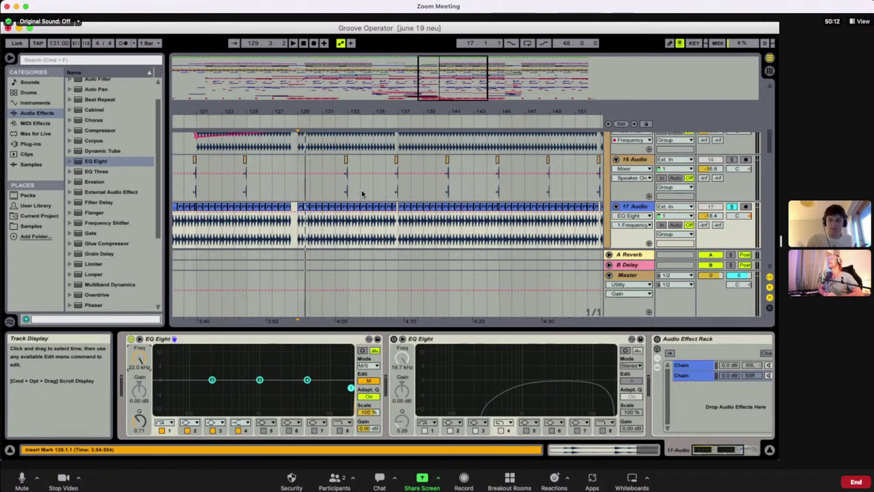
key("space")
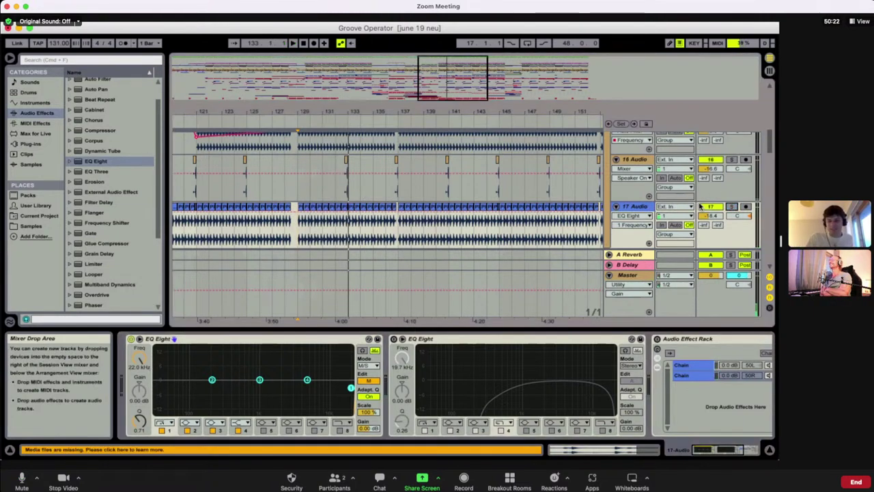
Solo the clap track and place the insert marker at bar 129
scroll(413, 193, "down", 3)
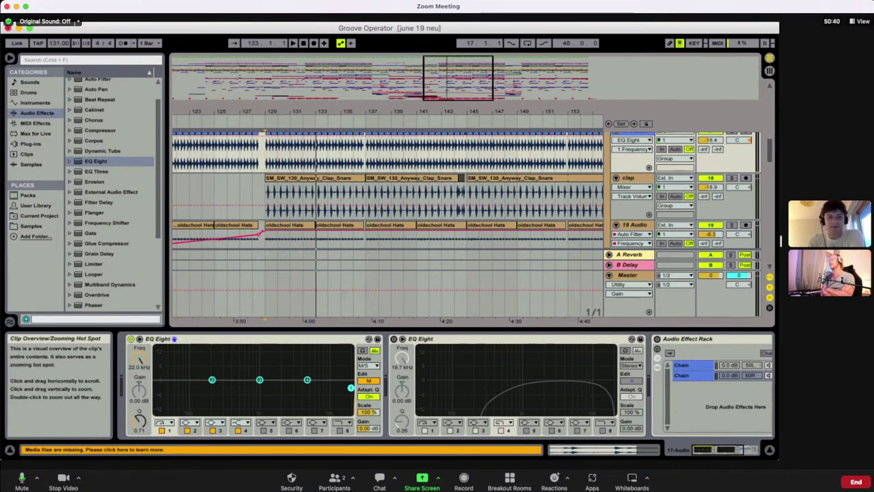
left_click(730, 179)
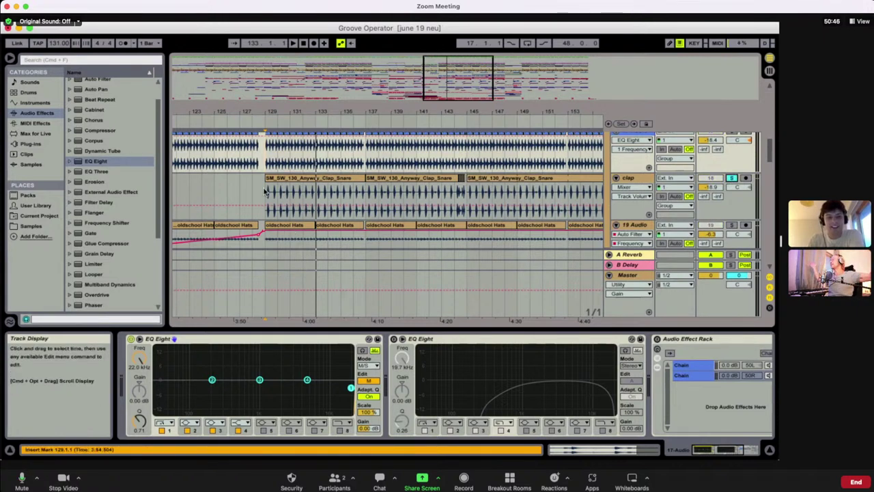
scroll(265, 191, "up", 1)
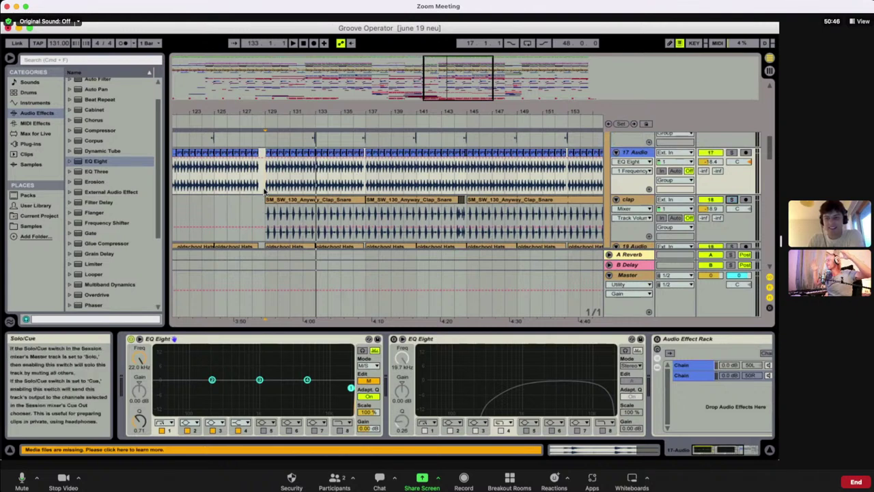
left_click(265, 191)
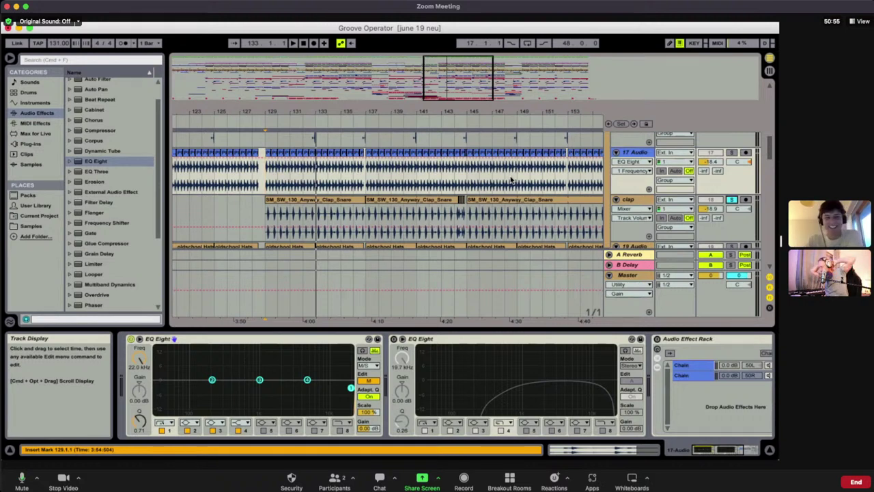
left_click_drag(454, 85, 463, 86)
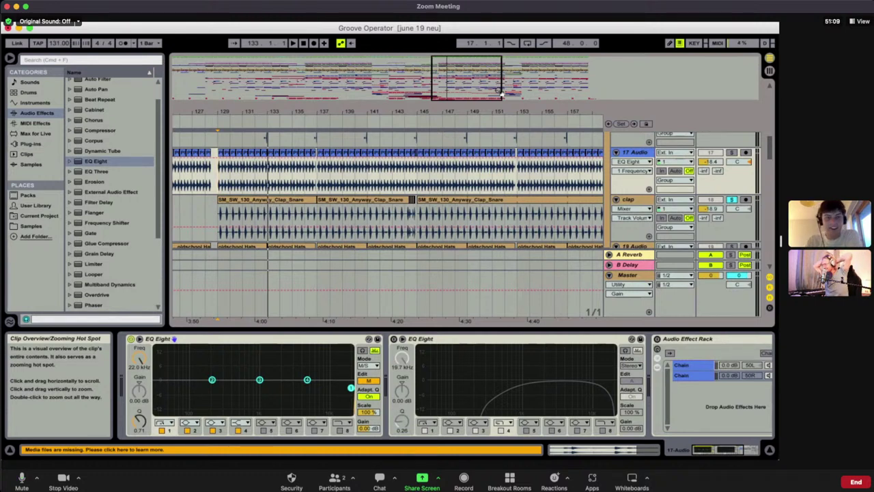
Place the insert marker at bar 144 on the clap track, bringing up that track's devices
left_click_drag(502, 92, 482, 90)
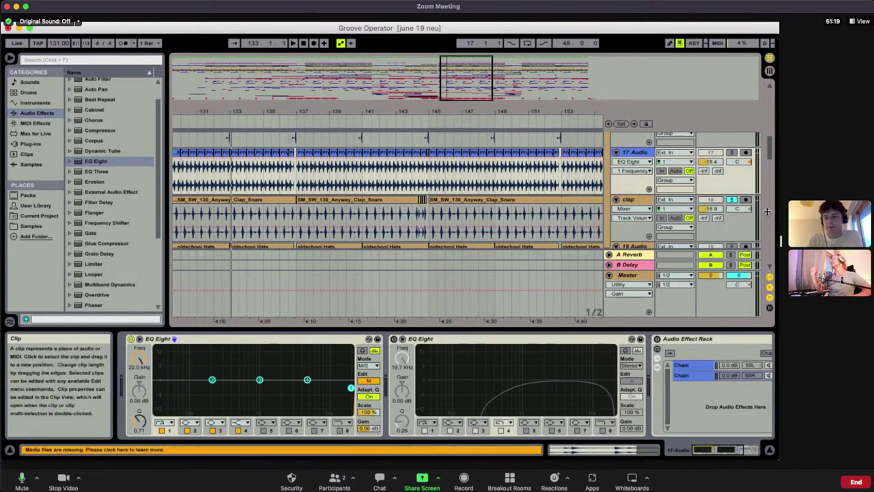
scroll(673, 179, "up", 1)
scroll(447, 227, "down", 5)
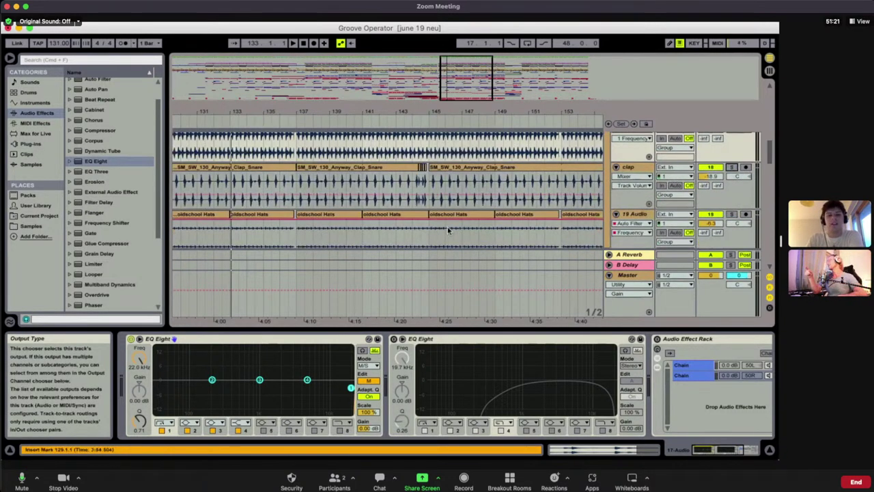
scroll(447, 230, "left", 3)
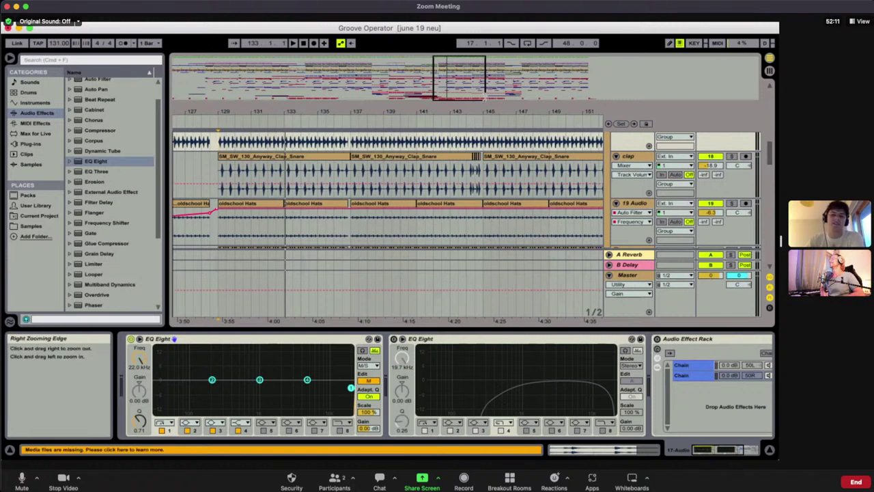
left_click_drag(486, 99, 481, 101)
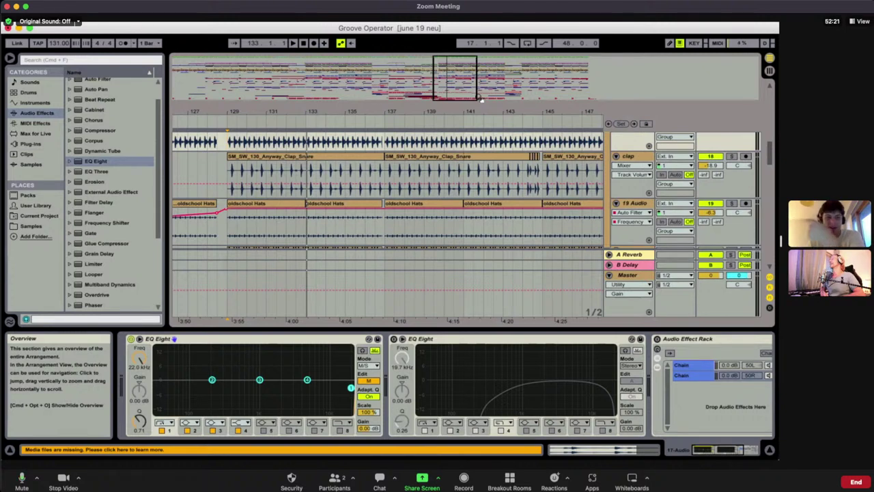
left_click_drag(480, 99, 506, 96)
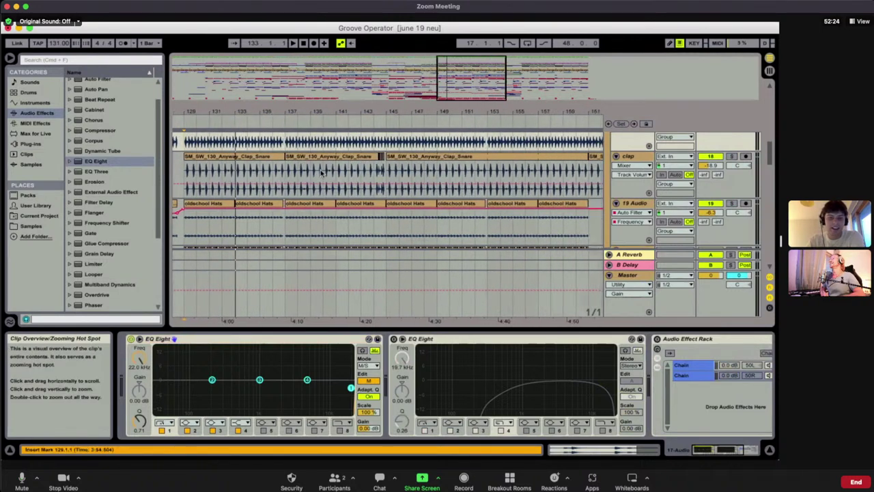
left_click(374, 193)
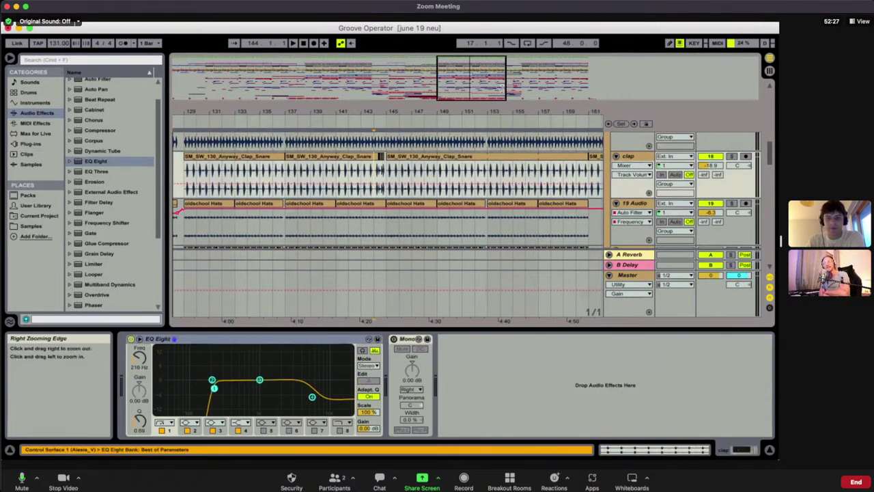
left_click_drag(506, 92, 495, 92)
left_click_drag(437, 83, 451, 83)
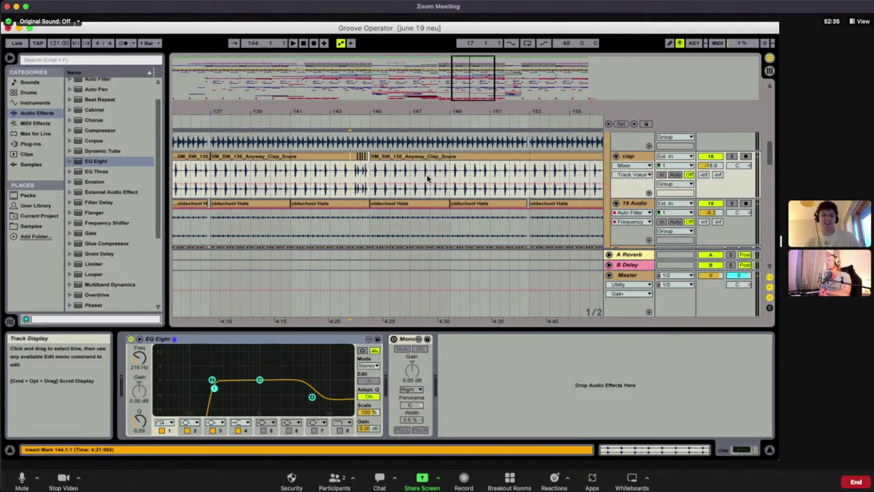
Examine the clips on 1 Audio around bar 144, briefly soloing the track and then unsoloing it
scroll(428, 178, "up", 5)
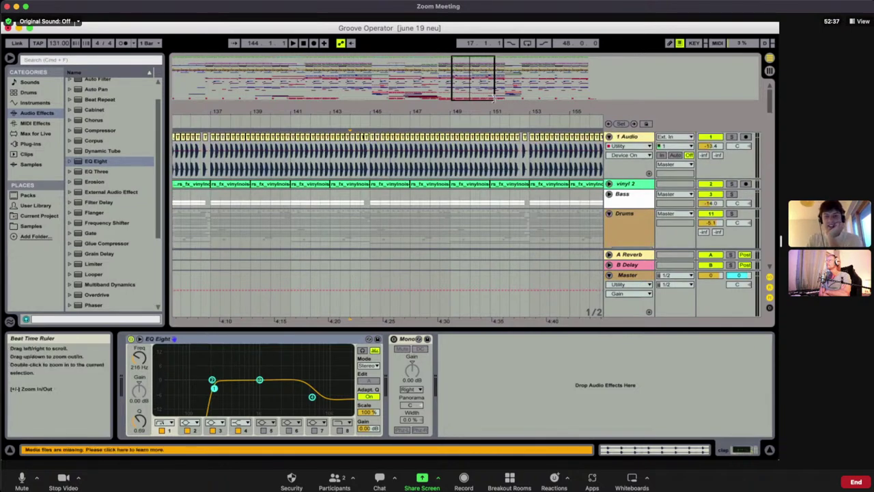
left_click_drag(494, 92, 474, 91)
scroll(489, 194, "right", 4)
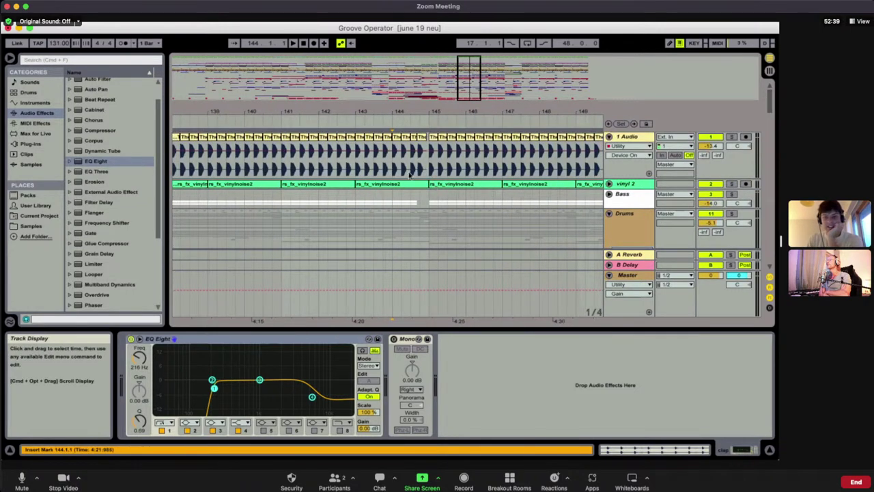
left_click_drag(481, 77, 469, 78)
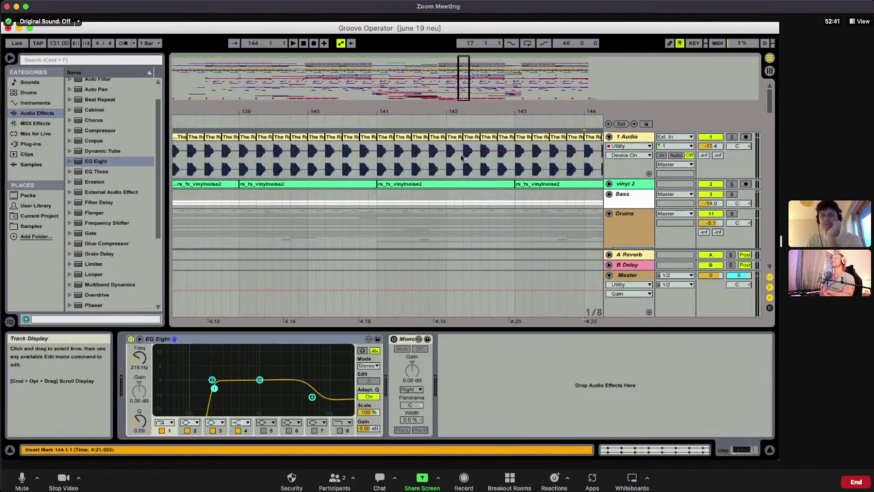
scroll(462, 157, "right", 4)
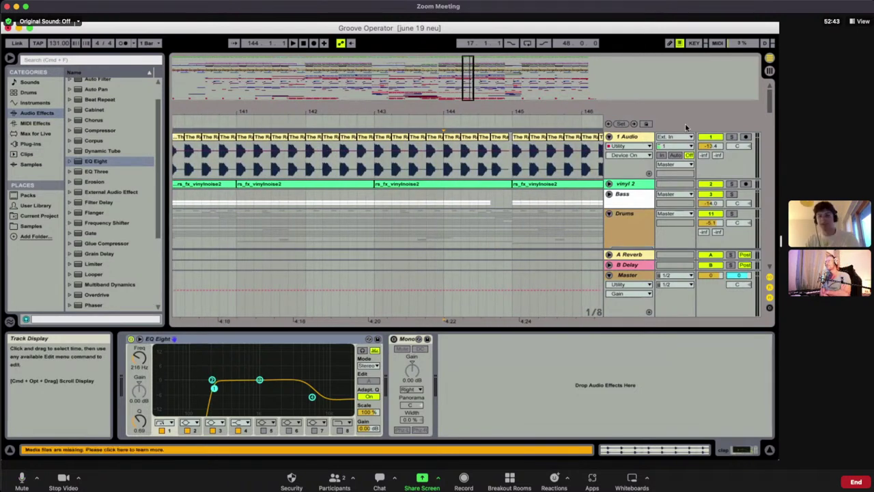
left_click(731, 195)
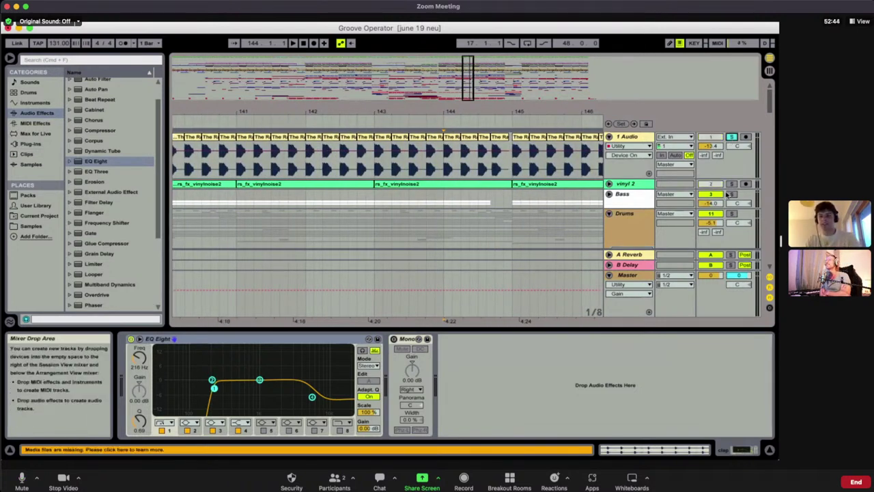
left_click(732, 137)
Place the insert marker on 1 Audio at bar 137 and play the full arrangement from there
scroll(251, 168, "left", 3)
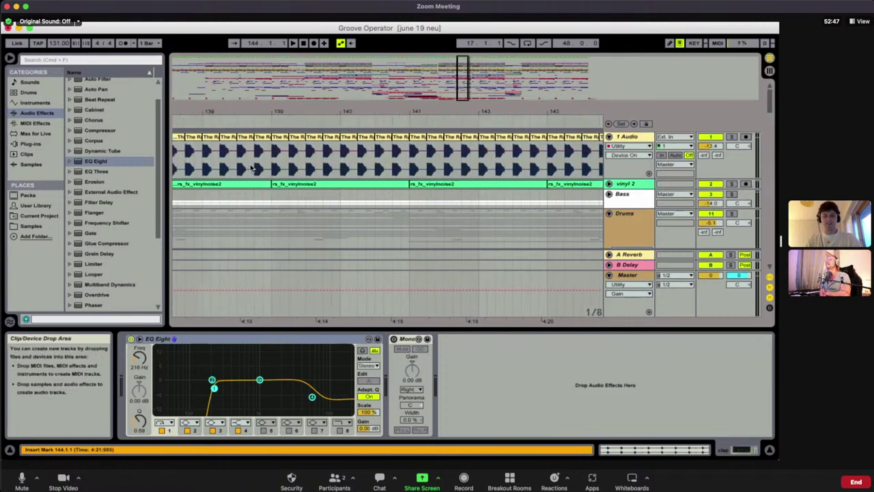
scroll(251, 168, "left", 2)
left_click(232, 170)
key("space")
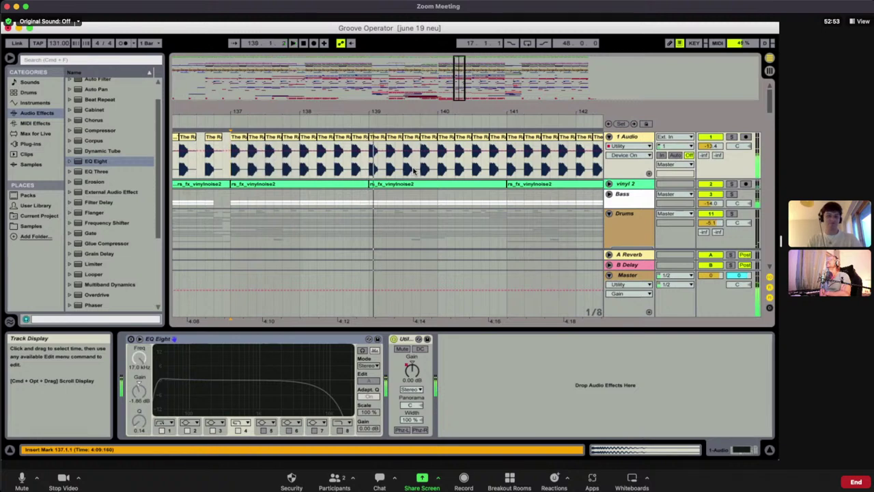
Move the insert marker on 1 Audio to bar 144 and play the transition into bar 145
scroll(402, 170, "right", 10)
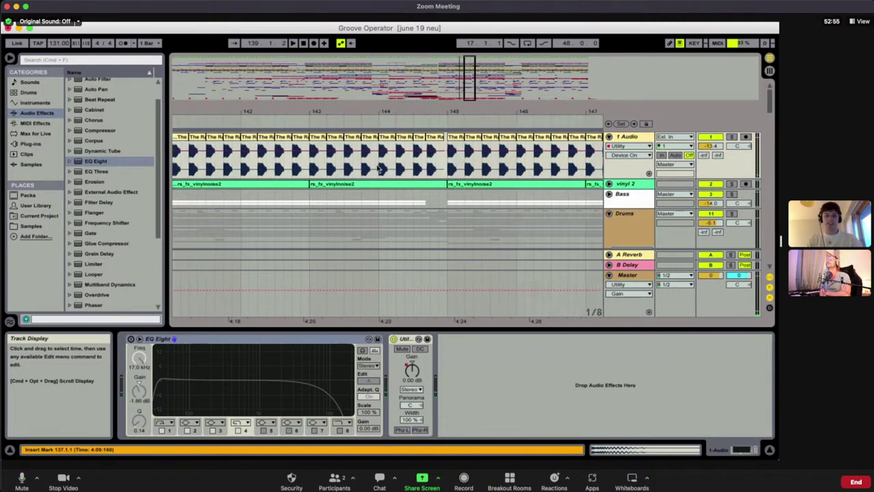
left_click(313, 166)
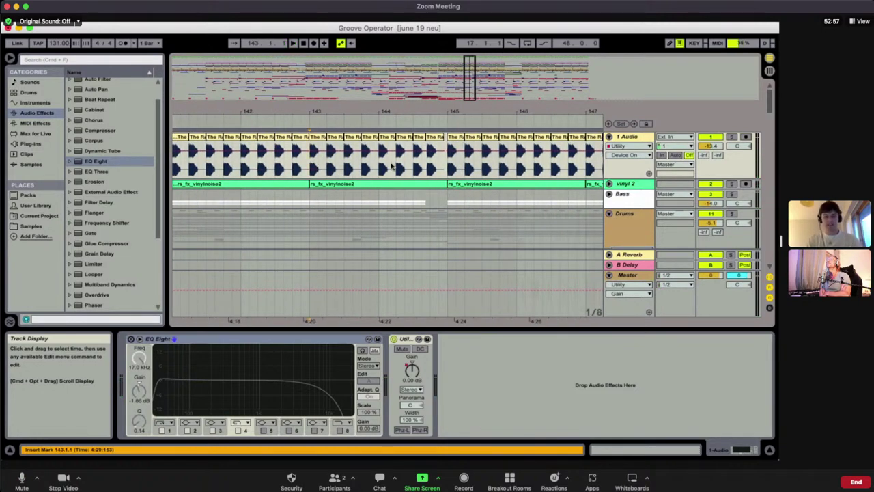
left_click(379, 167)
key("space")
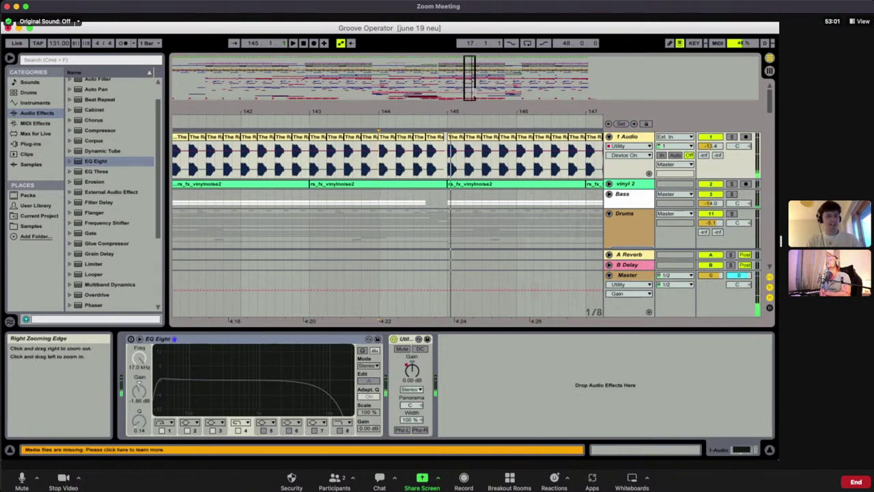
Play the fill before bar 145 from position 144.2.4, then replay it from the start of bar 144
left_click_drag(474, 92, 470, 93)
scroll(497, 183, "right", 5)
left_click(365, 167)
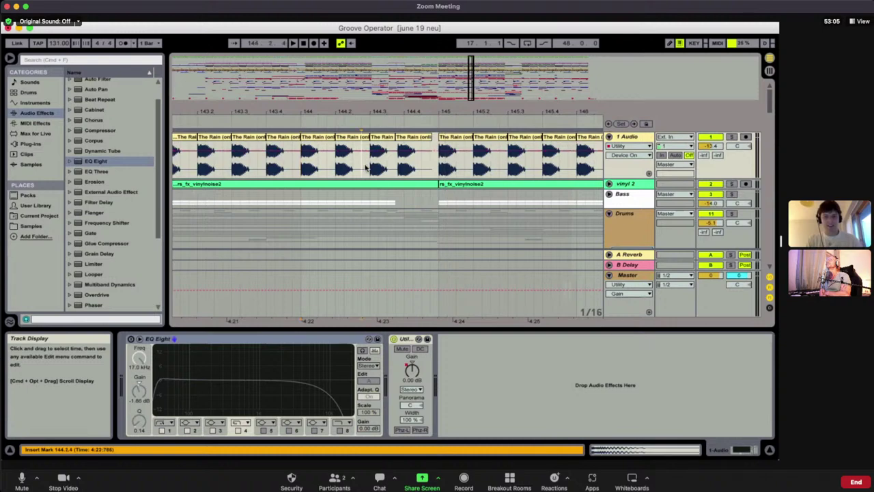
key("space")
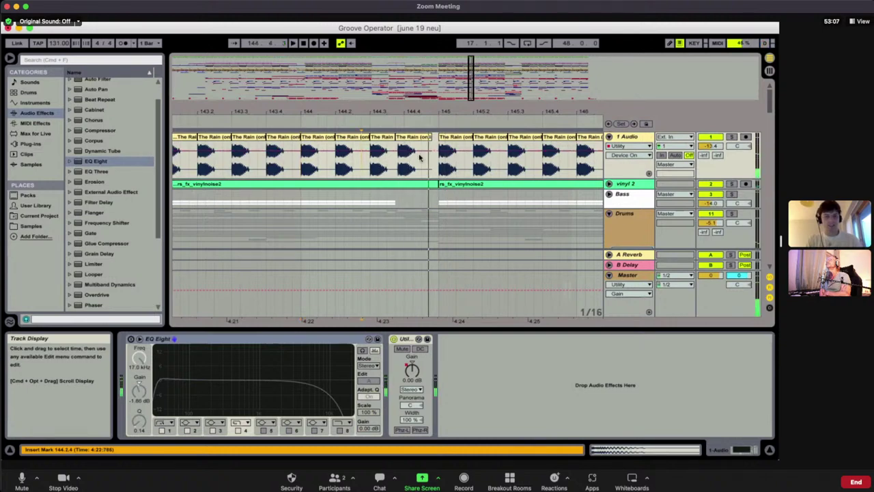
key("space")
left_click(304, 169)
key("space")
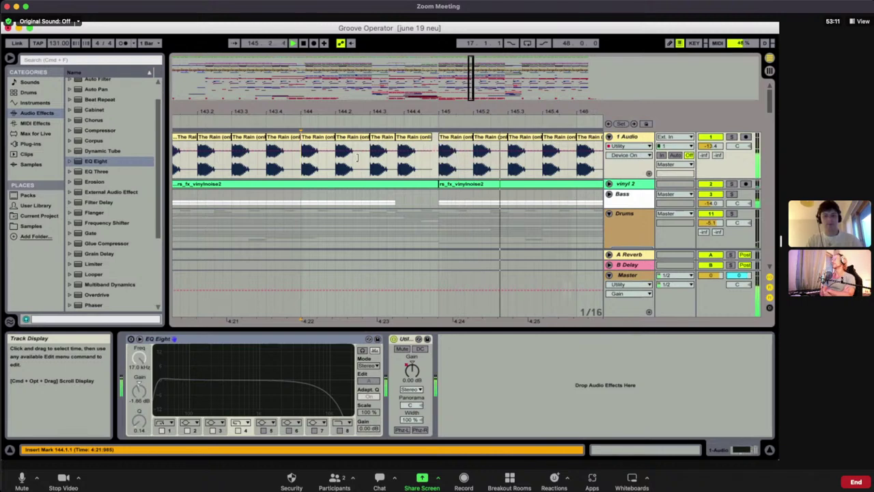
key("space")
Fold the 1 Audio track and the Drums group, and hide the device view to enlarge the arrangement
left_click(609, 137)
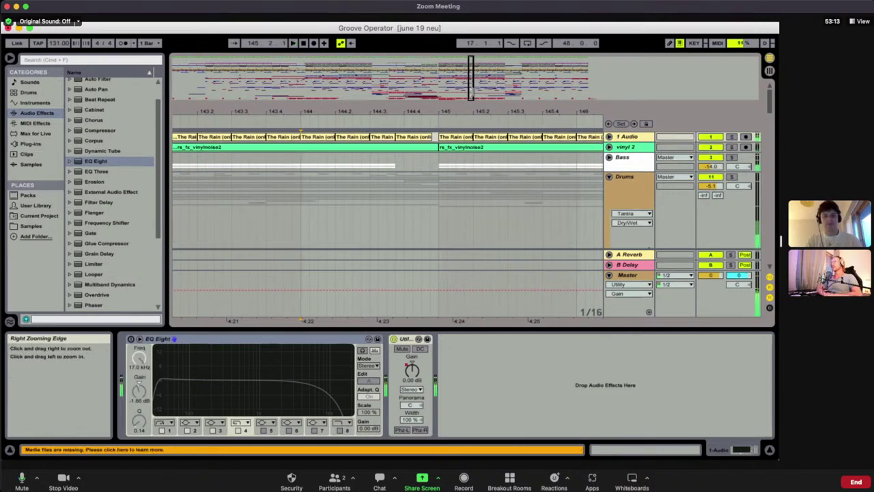
left_click_drag(471, 92, 515, 93)
left_click(609, 178)
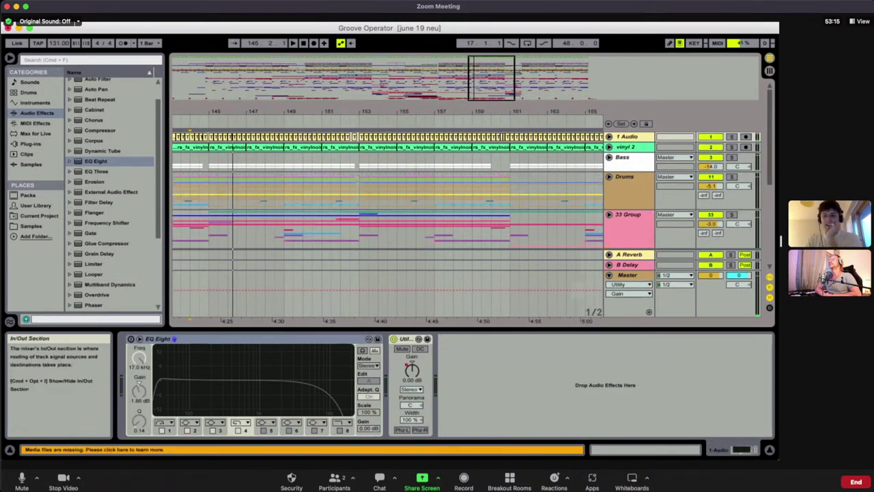
left_click(769, 449)
scroll(509, 340, "left", 10)
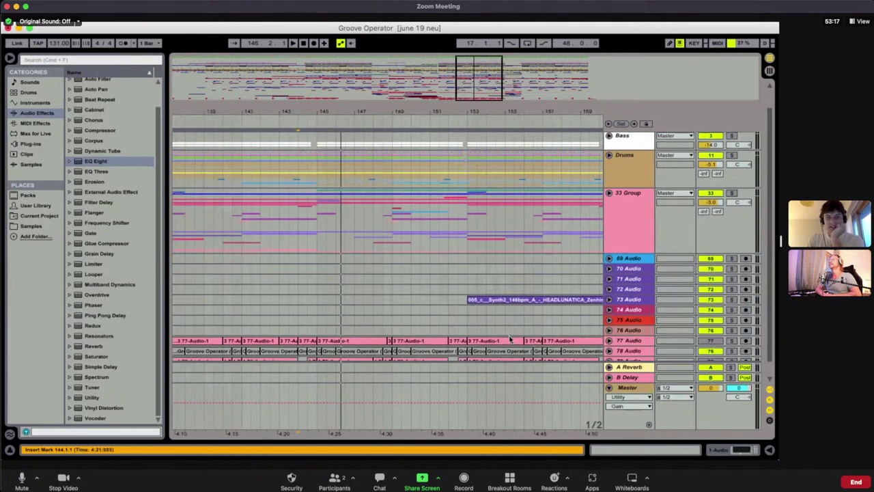
Place the insert marker at bar 137 on 33 Group and look over the arrangement up to bar 165
scroll(509, 339, "right", 5)
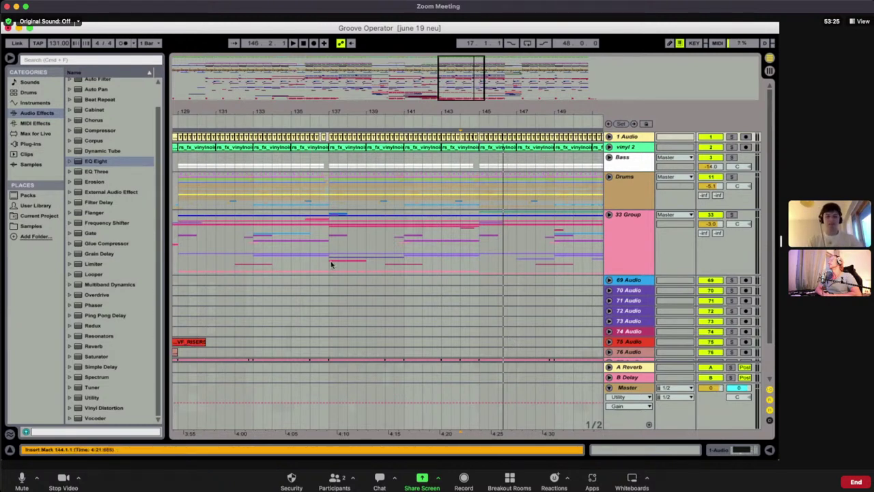
left_click_drag(332, 266, 270, 201)
left_click(330, 225)
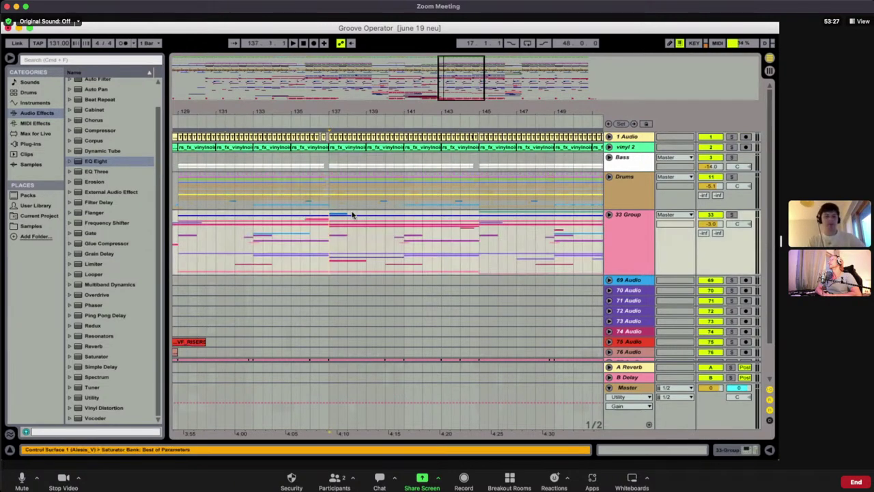
scroll(463, 140, "right", 10)
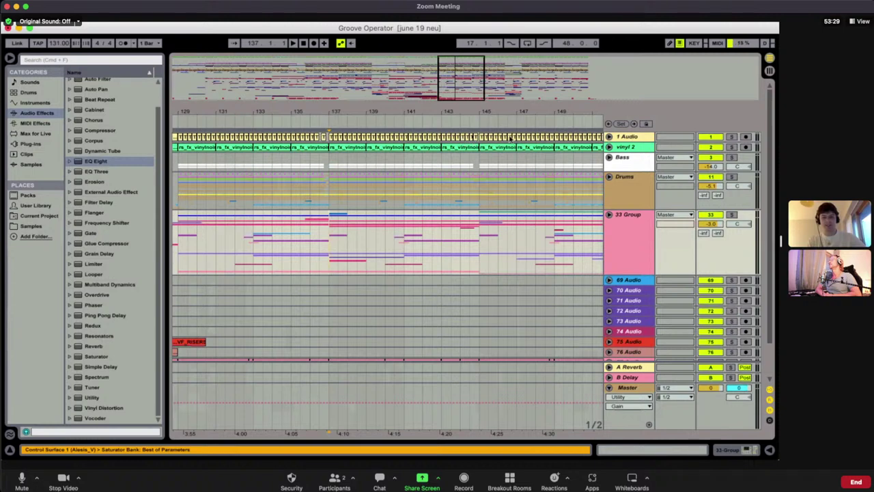
scroll(481, 138, "right", 10)
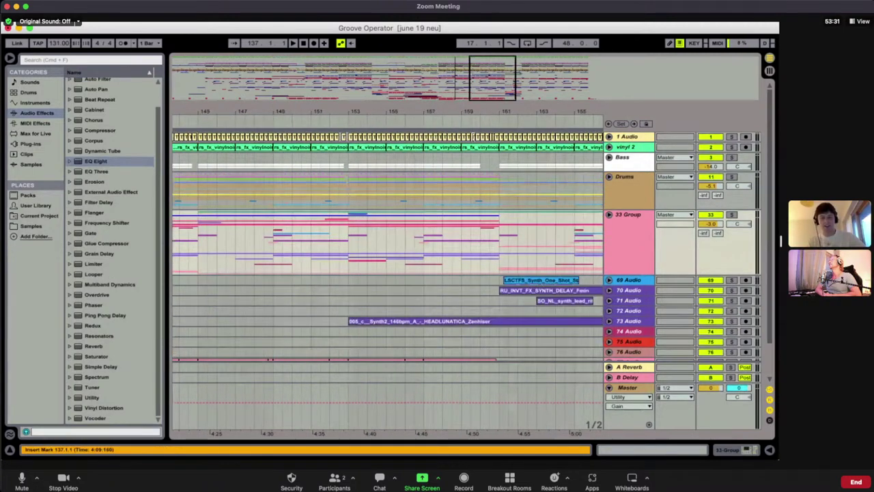
Unfold and solo 1 Audio, and play it from position 136.2.1 through the transition into bar 137
left_click(609, 137)
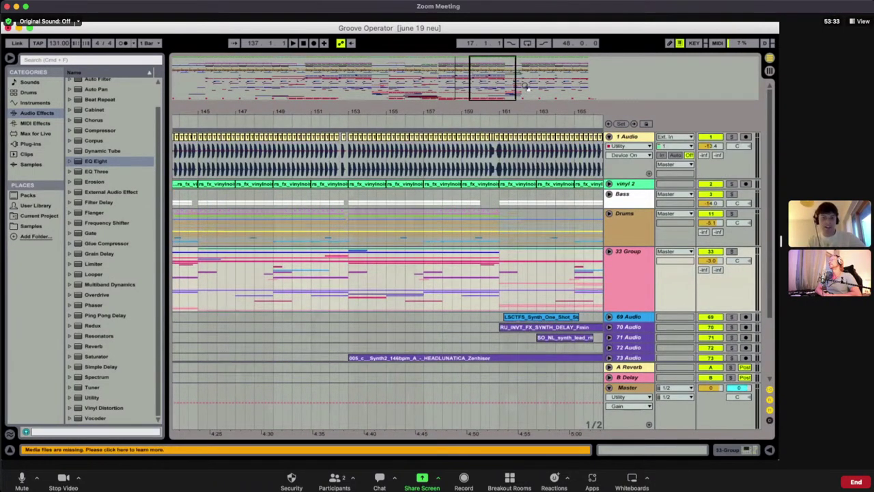
scroll(474, 146, "up", 3)
scroll(453, 191, "left", 20)
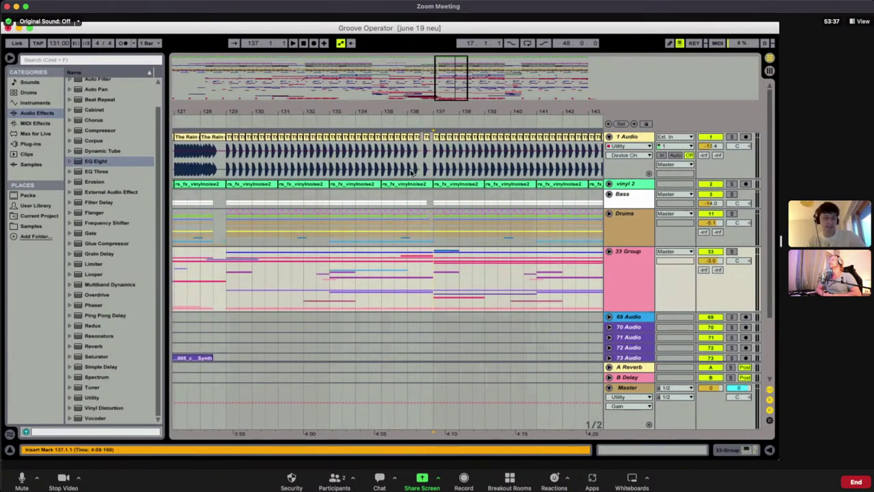
left_click(411, 172)
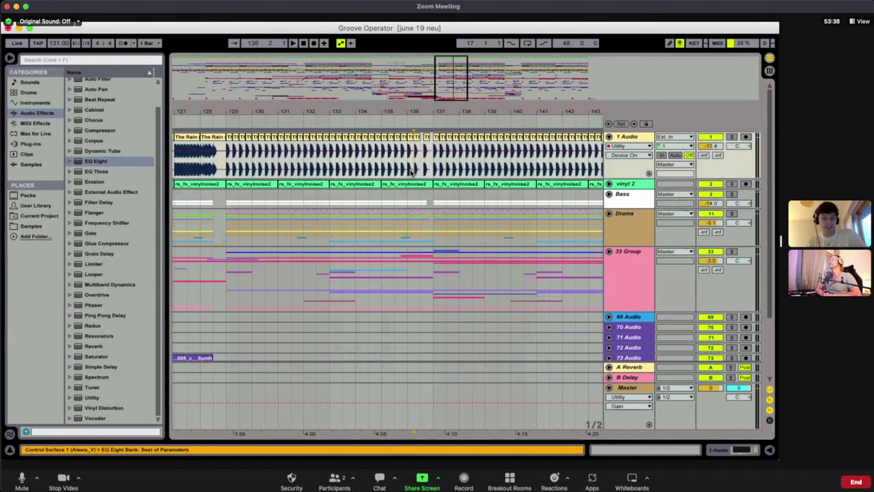
left_click(731, 138)
key("space")
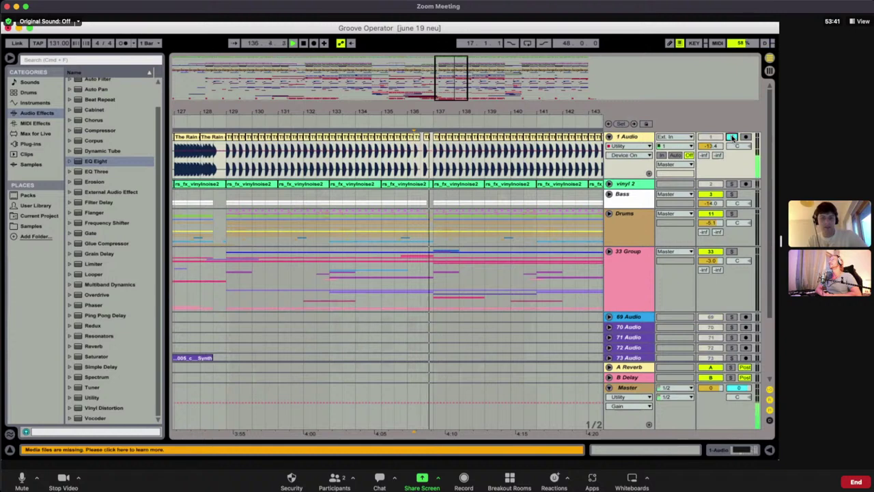
scroll(529, 215, "right", 12)
key("space")
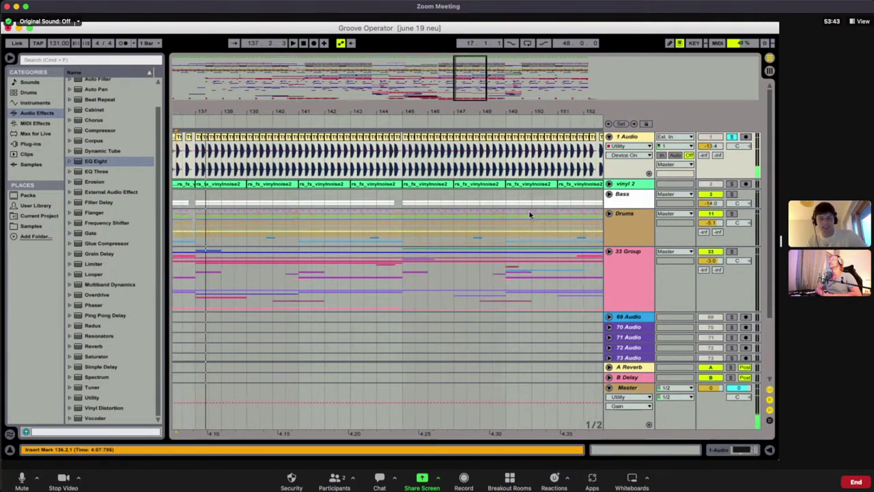
Play the soloed 1 Audio track's next transitions from position 144.3.1 and from bar 152
left_click(358, 167)
key("space")
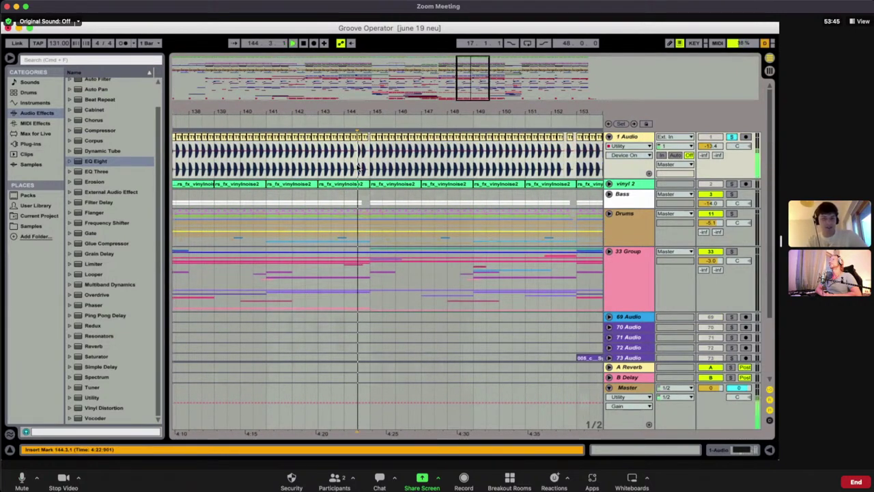
key("space")
scroll(358, 167, "right", 6)
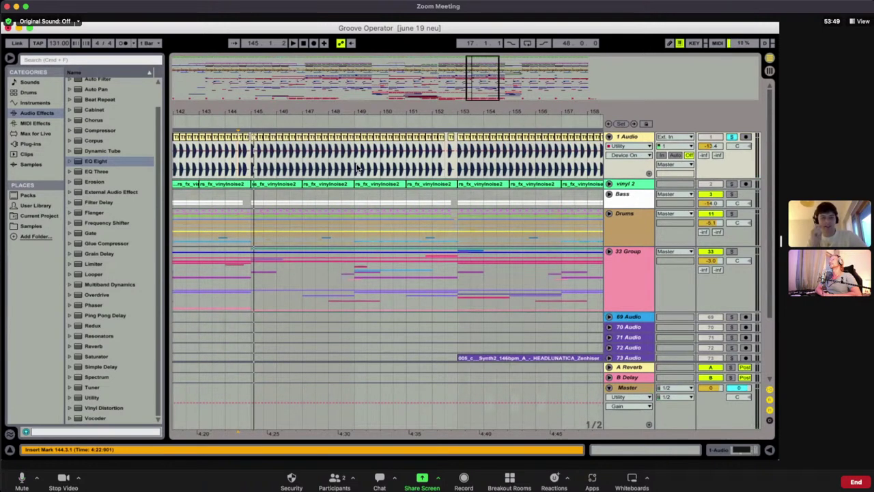
left_click(432, 168)
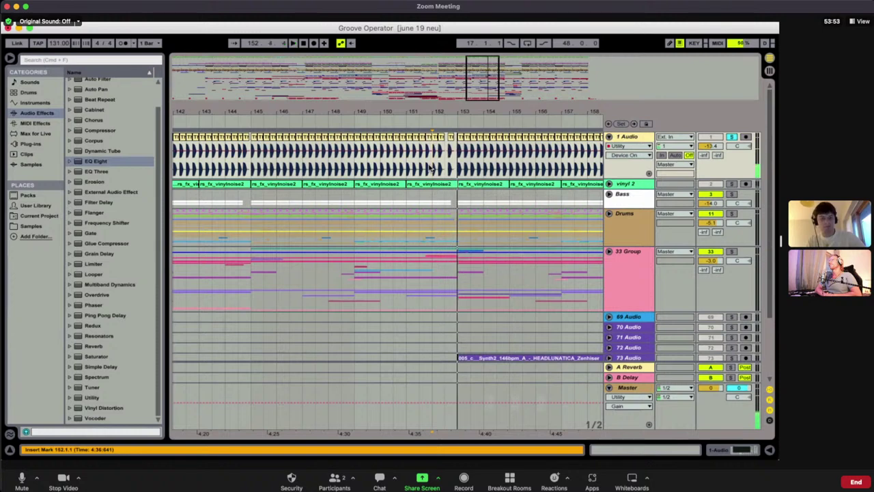
Play the soloed 1 Audio track from 160.3.1 into bar 161, and return to the section around bar 129
scroll(431, 168, "right", 10)
left_click(435, 167)
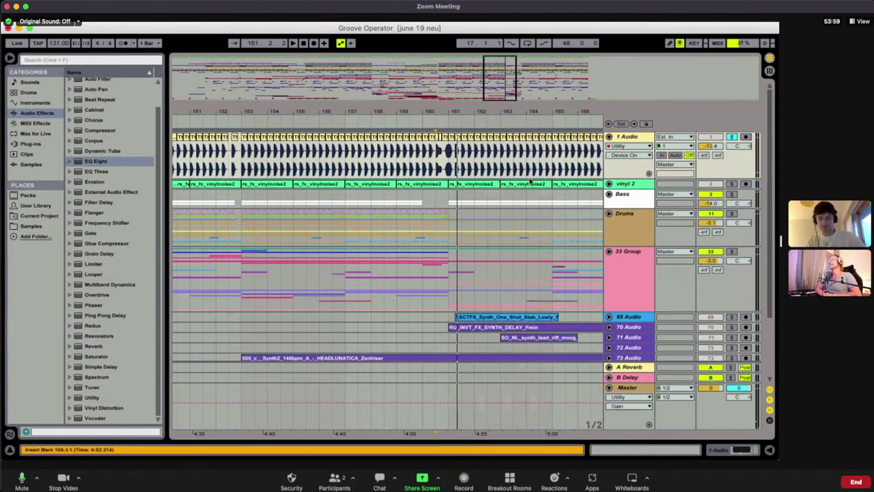
scroll(530, 181, "right", 4)
scroll(503, 177, "left", 20)
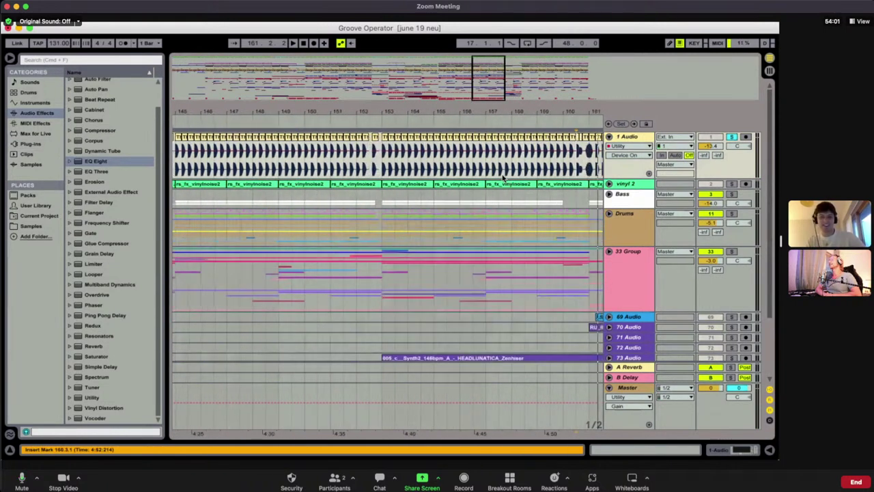
scroll(502, 174, "left", 6)
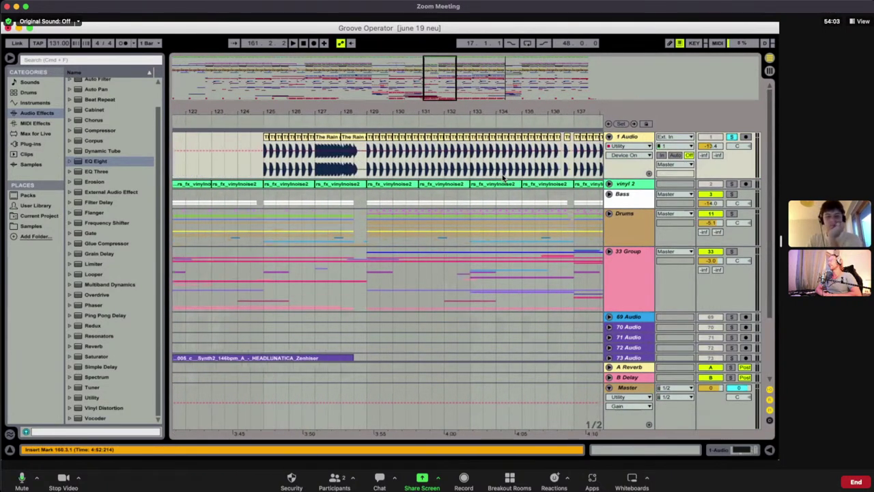
Unfold the Drums group and compare its tracks from 12 Audio to 24 Audio across bars 129 to 141
left_click(608, 215)
scroll(549, 250, "down", 10)
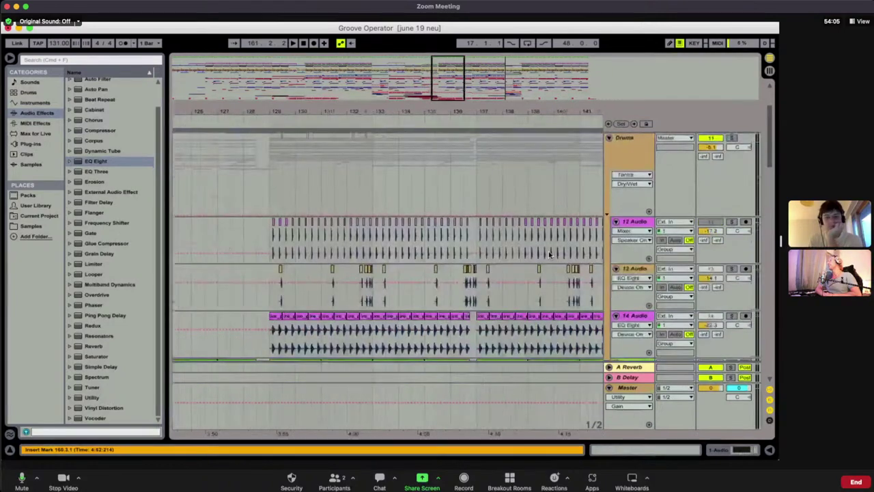
scroll(550, 254, "down", 5)
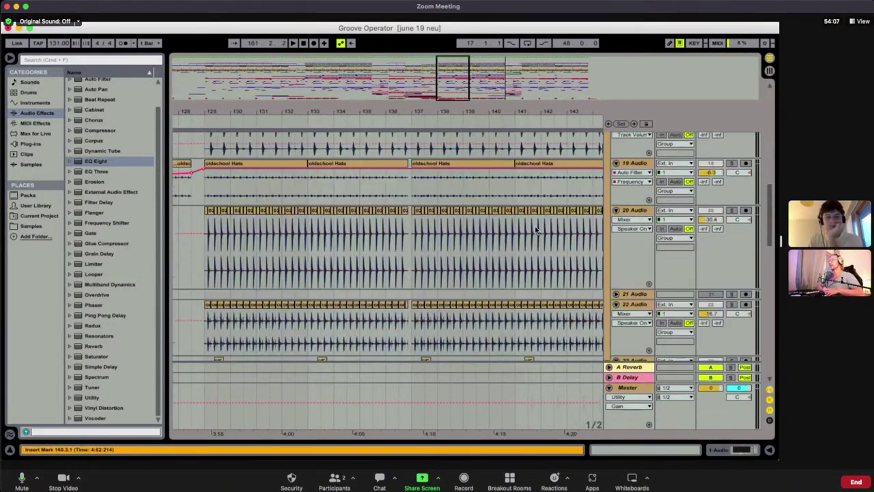
scroll(464, 92, "left", 2)
mouse_move(464, 93)
left_mouse_down()
mouse_move(452, 101)
mouse_move(463, 99)
left_mouse_up()
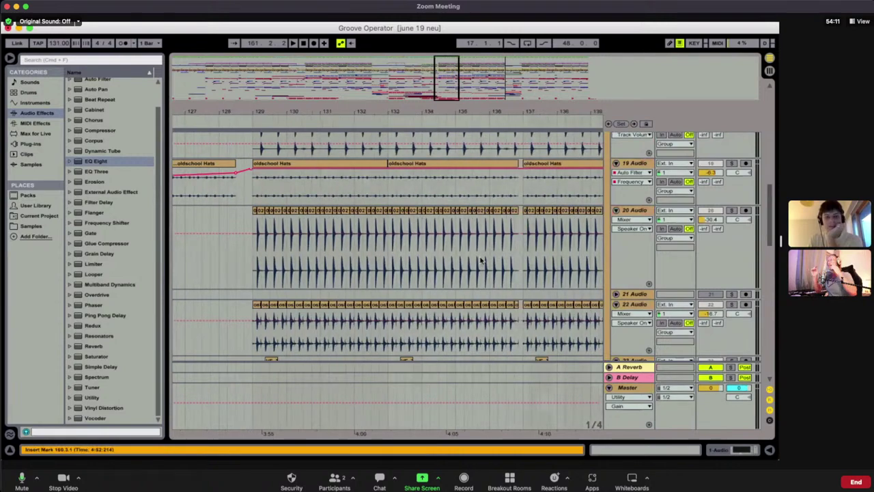
scroll(482, 261, "down", 8)
scroll(481, 260, "right", 4)
scroll(481, 260, "up", 10)
scroll(480, 260, "left", 1)
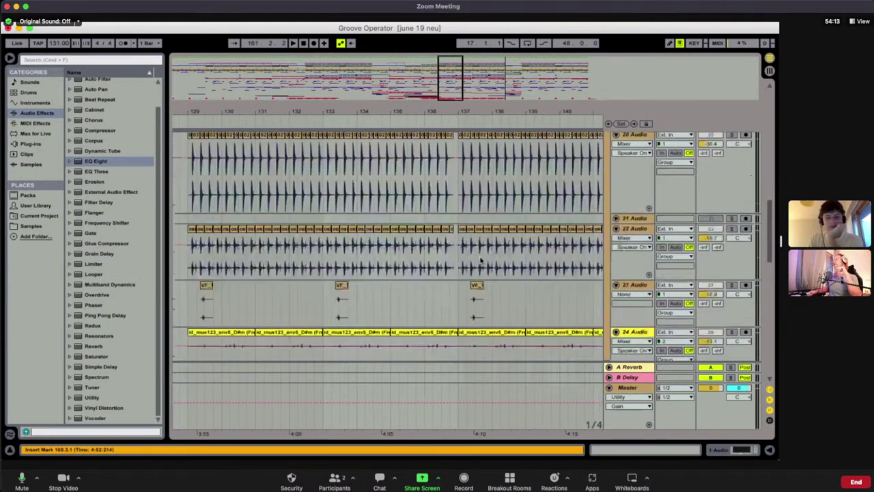
scroll(480, 260, "down", 5)
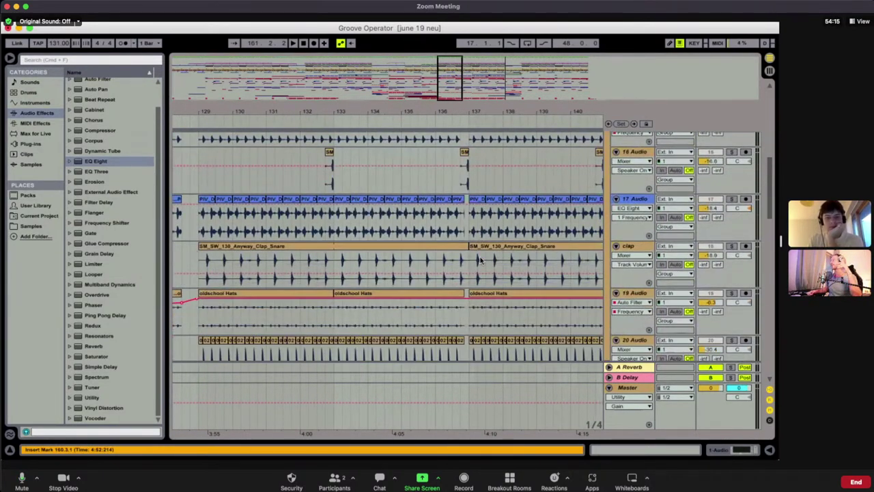
scroll(481, 260, "down", 2)
scroll(498, 237, "down", 3)
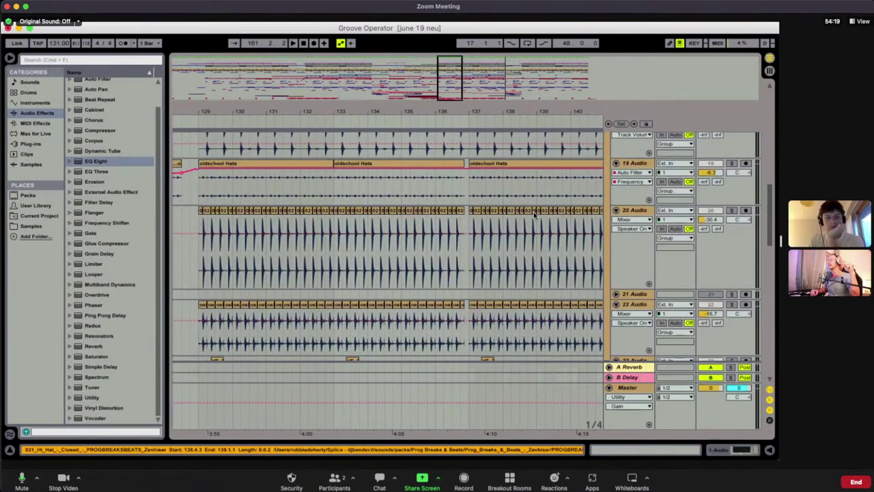
scroll(534, 214, "down", 1)
scroll(535, 214, "right", 1)
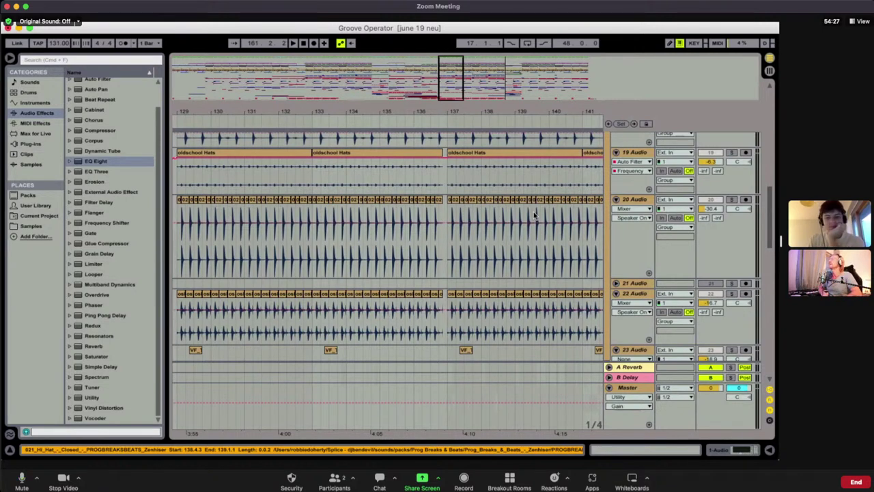
Examine how 13 Audio to 17 Audio handle the transition into bar 137, closing in on that point
scroll(497, 206, "up", 10)
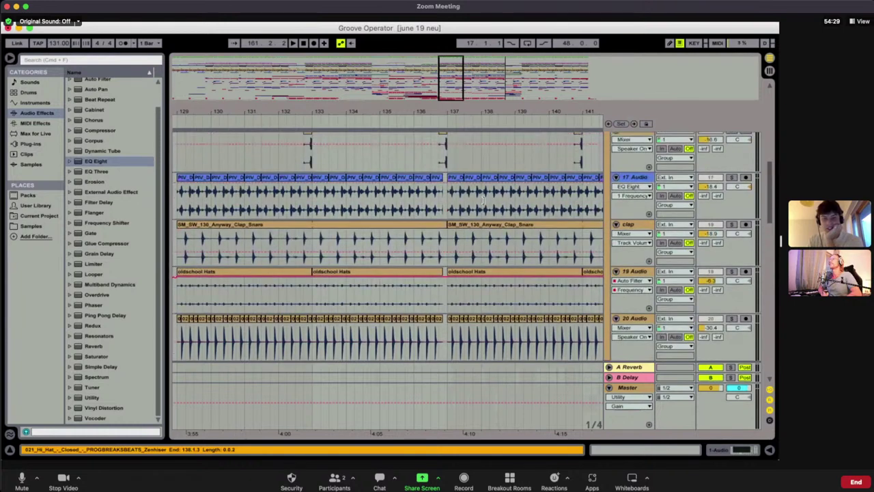
scroll(567, 190, "up", 3)
scroll(526, 221, "up", 2)
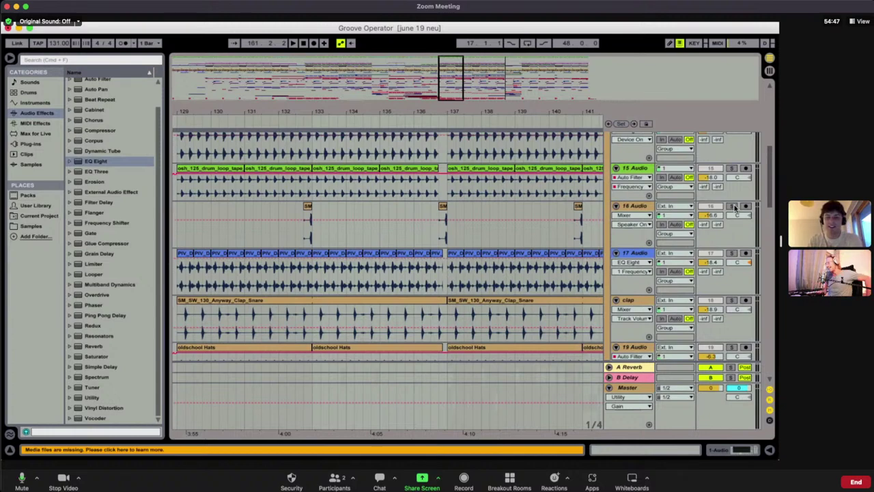
scroll(551, 209, "up", 5)
scroll(551, 209, "right", 2)
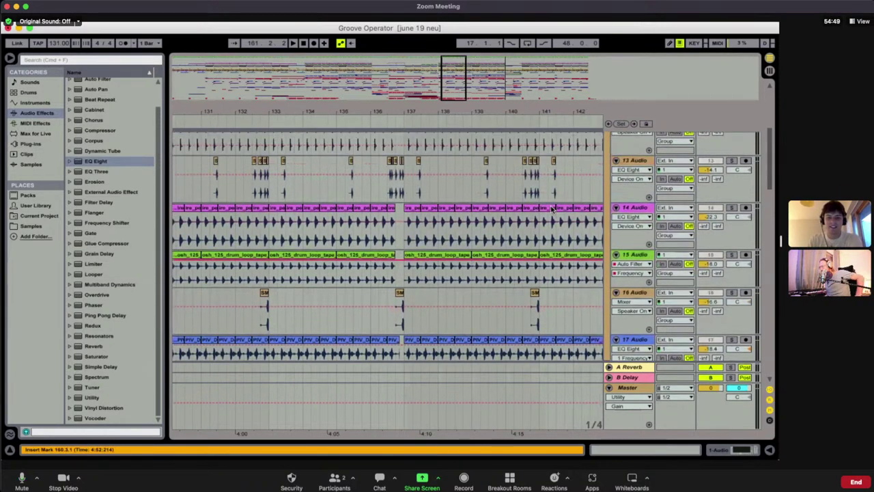
scroll(552, 210, "up", 1)
scroll(552, 210, "down", 3)
scroll(552, 210, "left", 2)
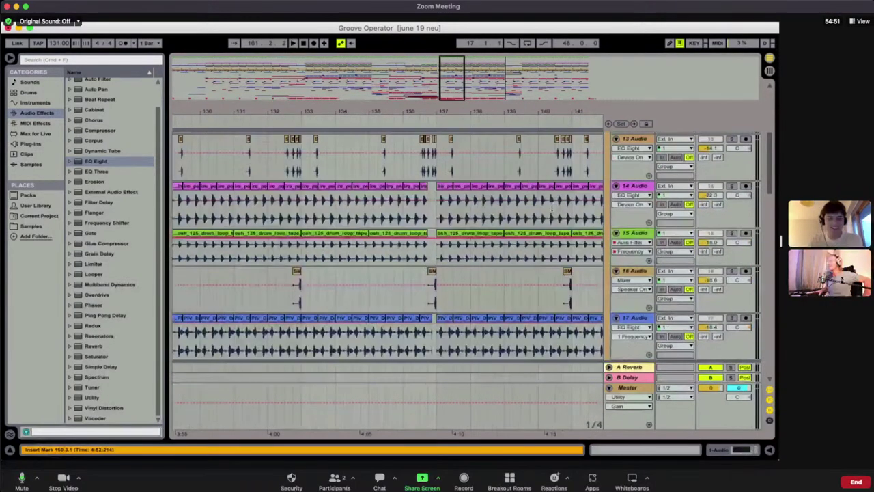
left_click_drag(450, 84, 469, 88)
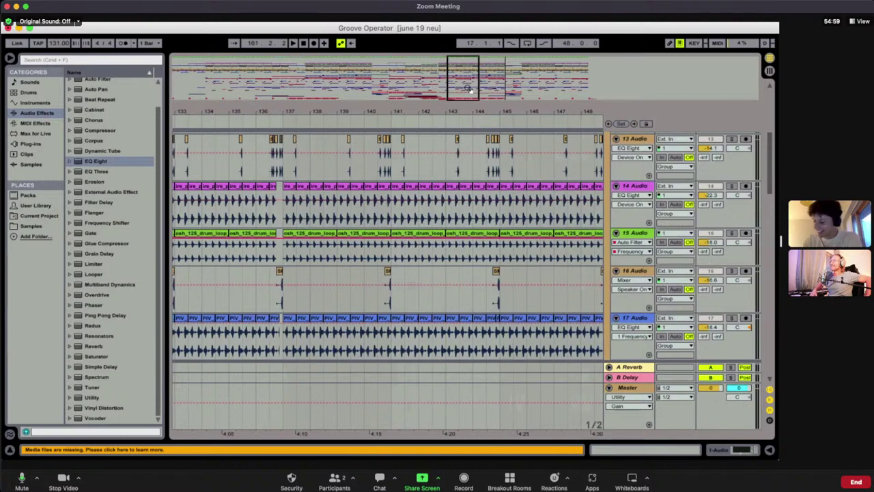
left_click_drag(469, 88, 447, 184)
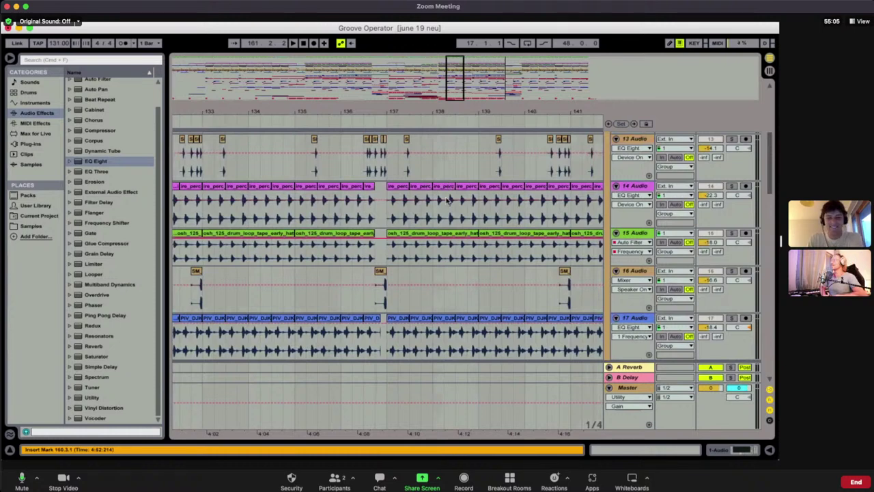
scroll(396, 298, "right", 2)
scroll(396, 298, "down", 1)
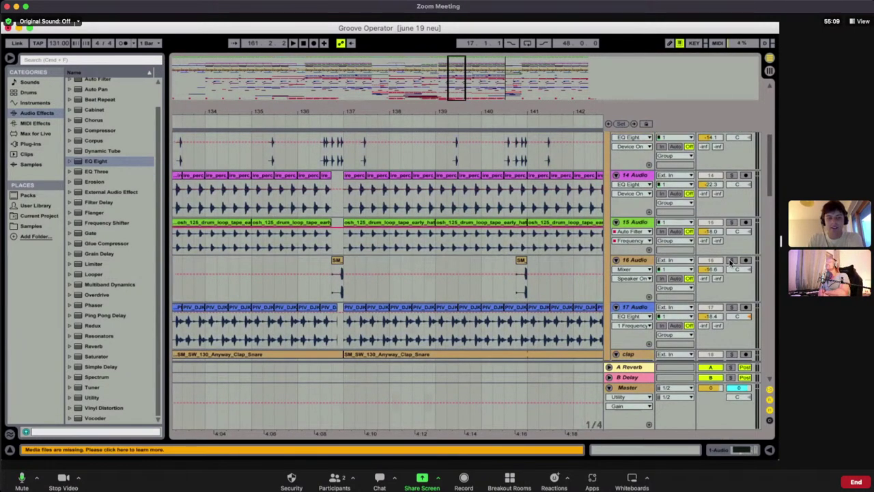
Listen to 16 Audio from 136.3.1 into bar 137, first soloed and again with the solo off
left_click(469, 164)
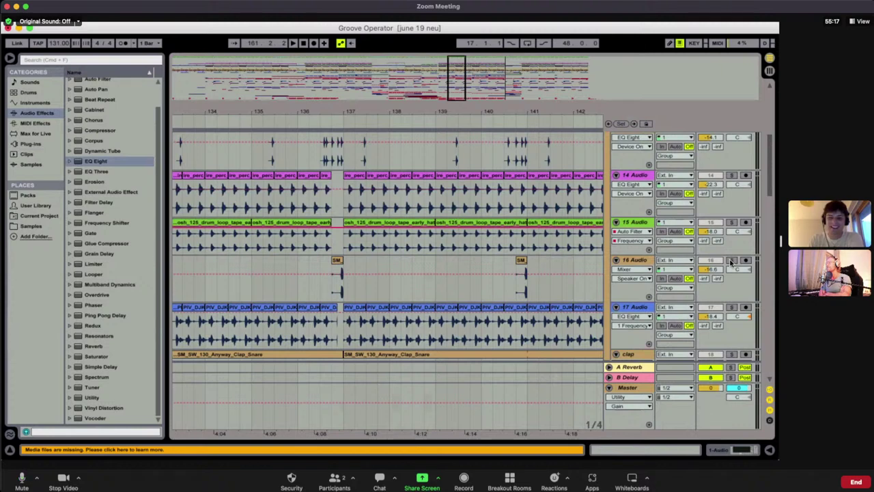
scroll(340, 320, "up", 3)
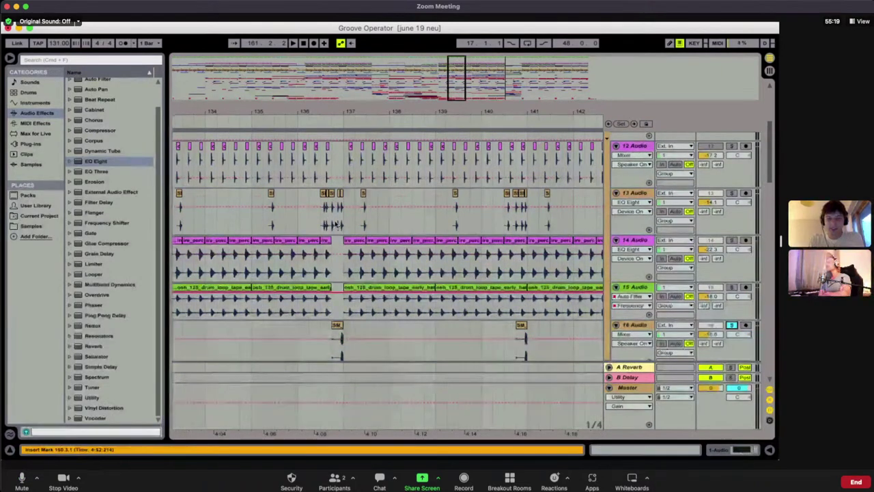
left_click(321, 334)
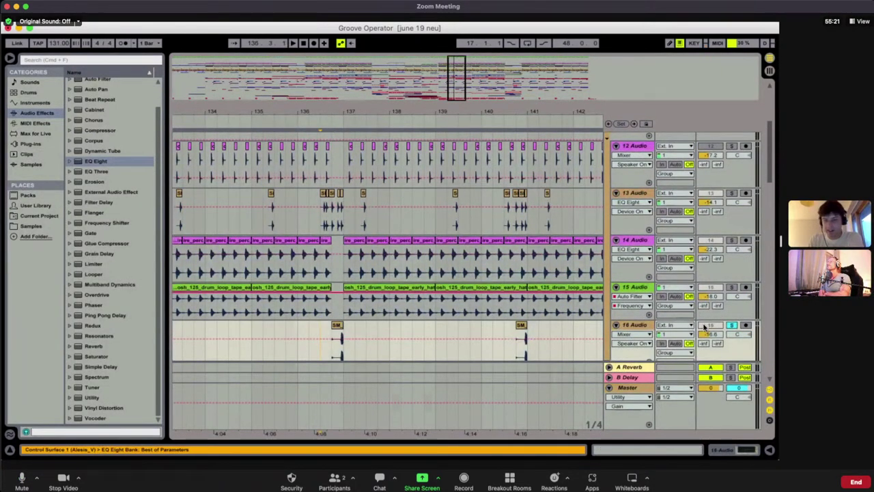
key("space")
key("space")
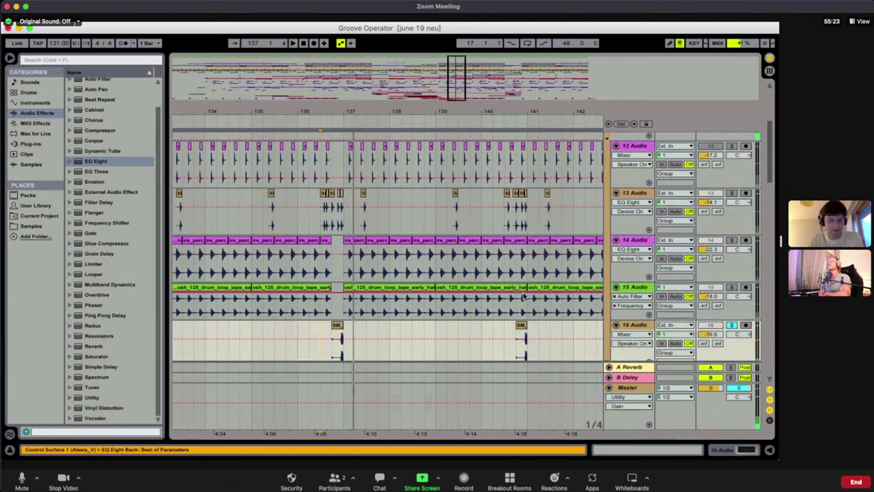
key("space")
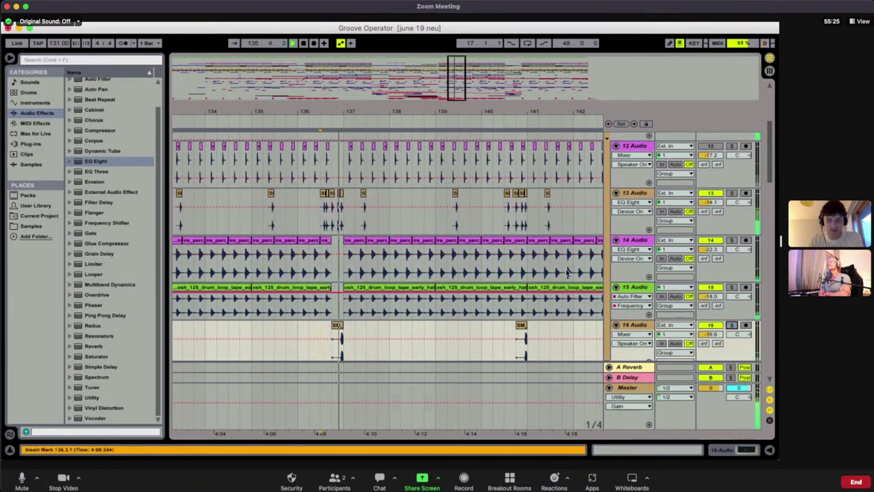
Inspect the 16 Audio clip just before bar 137 in Clip View, solo the track again, and hide the view
double_click(336, 338)
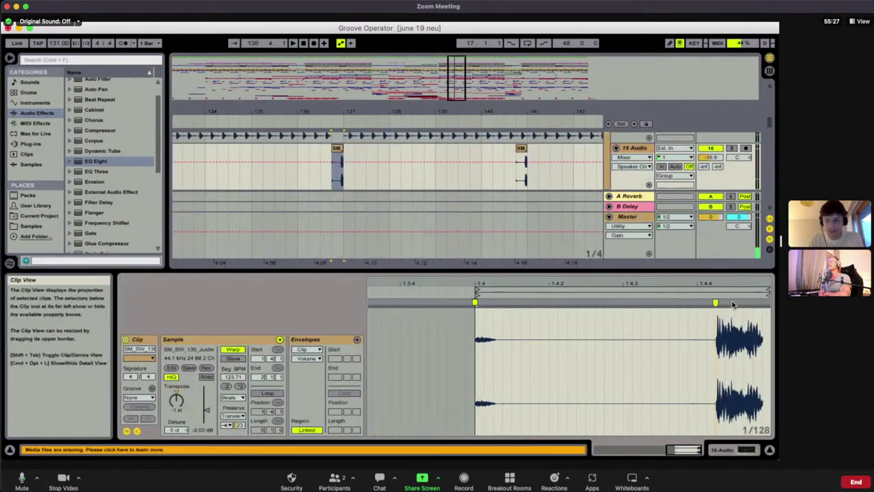
left_click(731, 149)
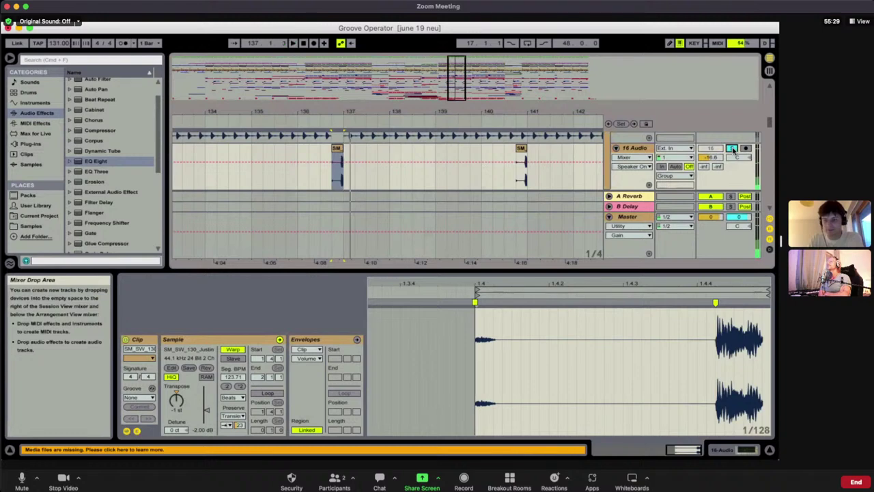
left_click(769, 450)
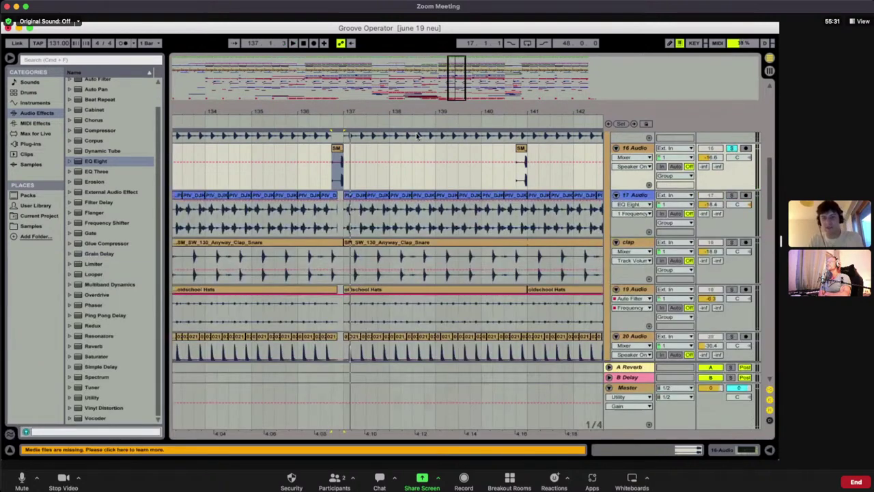
Look over the drum tracks below 16 Audio, down to 30 Audio, around the bar 137 transition
mouse_move(343, 147)
left_mouse_down()
mouse_move(425, 148)
mouse_move(351, 147)
mouse_move(346, 139)
left_mouse_up()
scroll(361, 164, "down", 5)
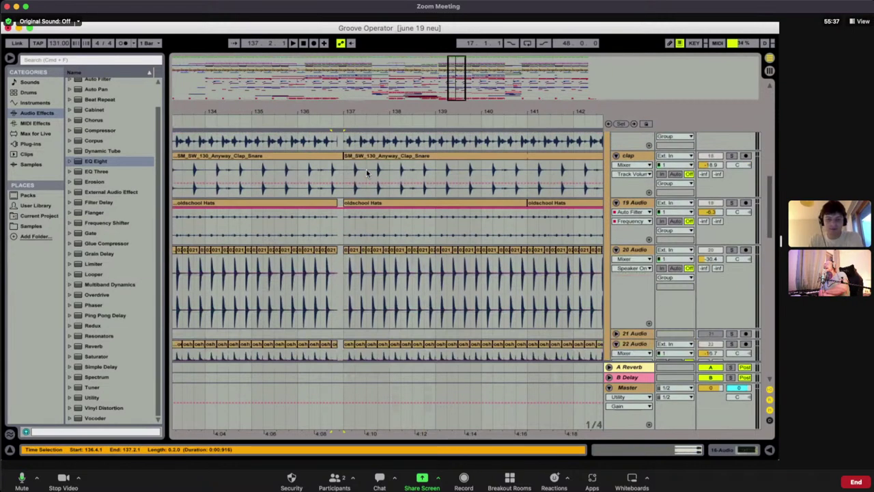
scroll(366, 172, "down", 6)
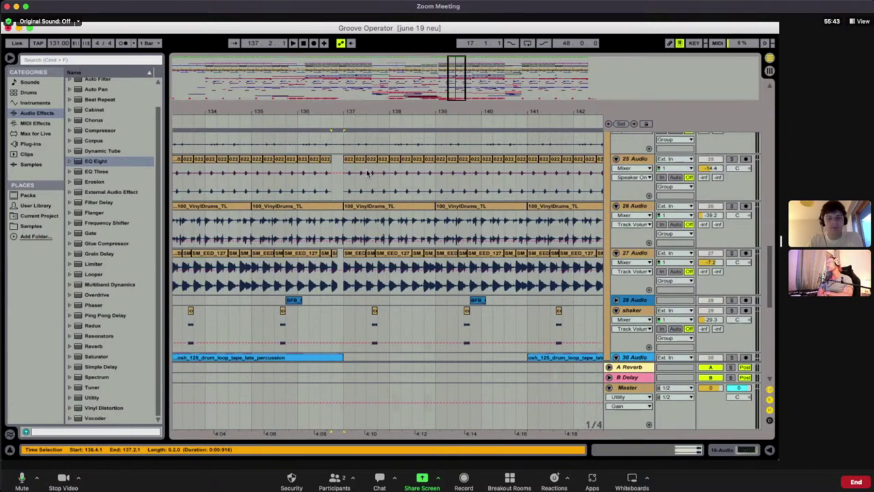
scroll(324, 194, "up", 3)
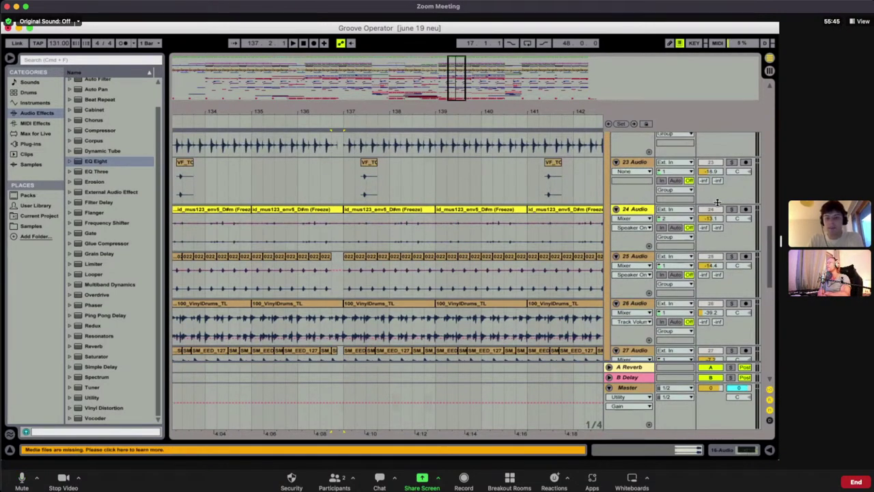
Solo 24 Audio, play it from bar 136, and show its device chain
left_click(308, 235)
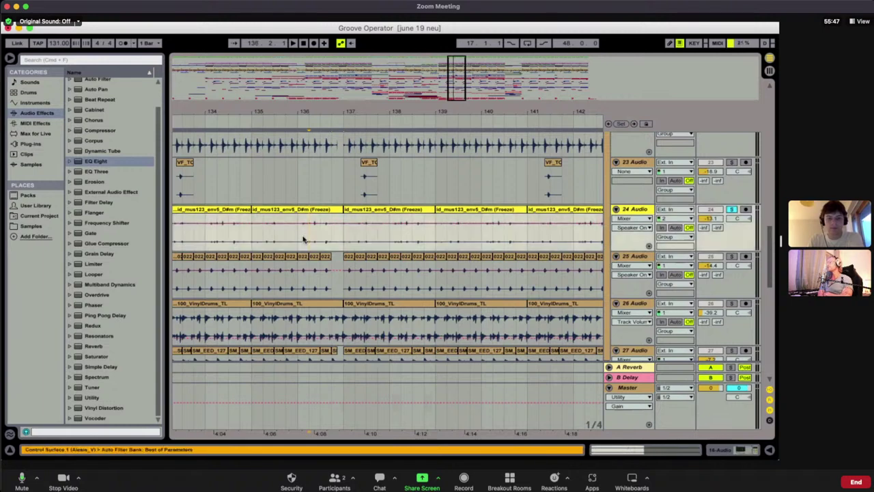
left_click(301, 240)
key("space")
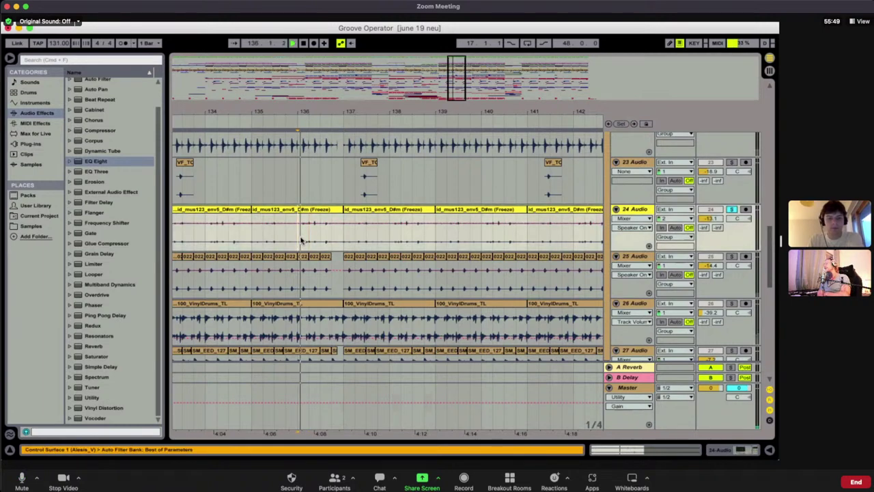
key("space")
double_click(634, 209)
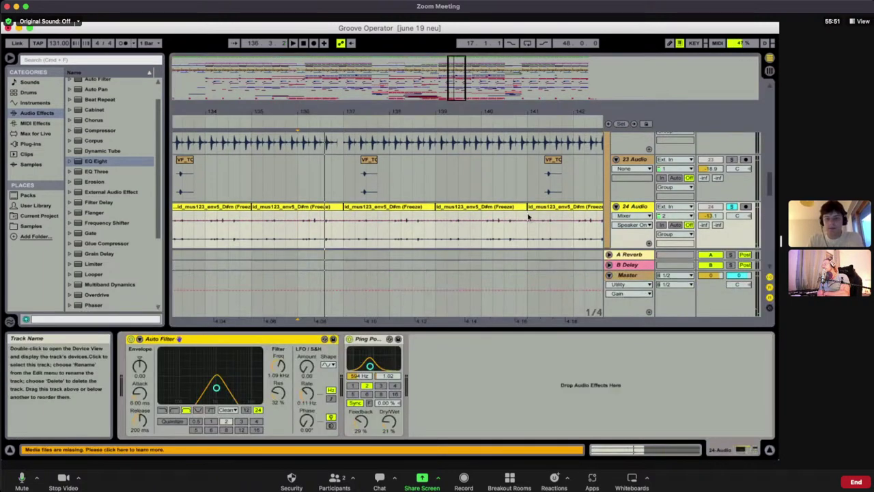
Turn on EQ Eight on 1 Audio, and play that track soloed from bar 136
scroll(616, 214, "up", 15)
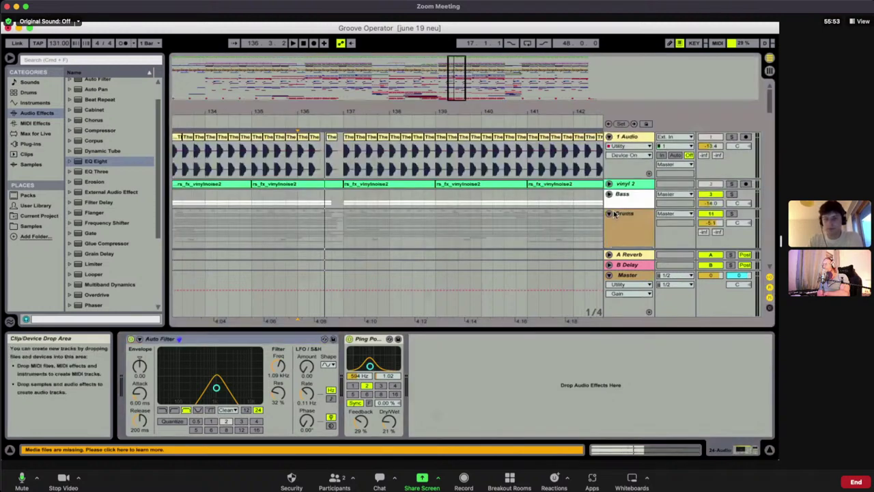
left_click(629, 137)
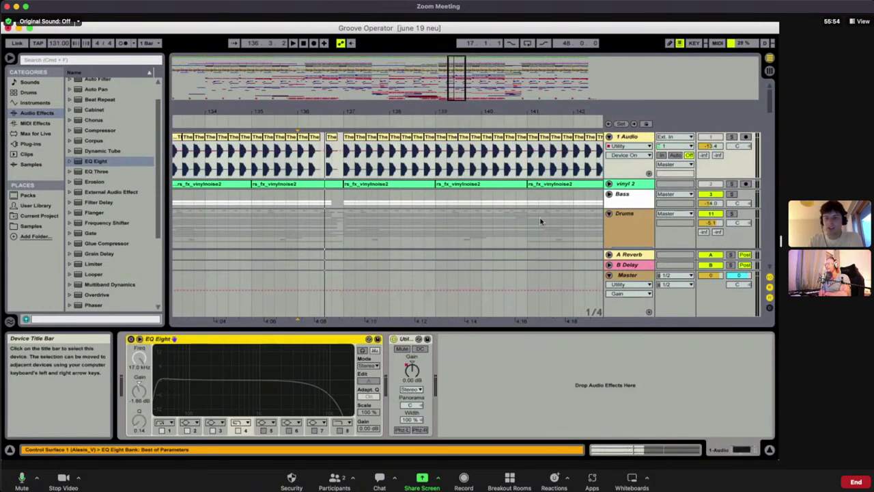
left_click(131, 339)
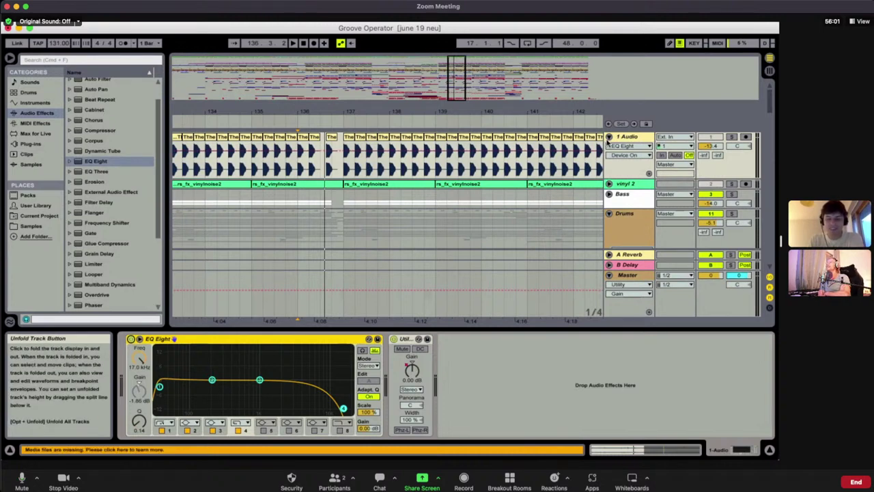
key("space")
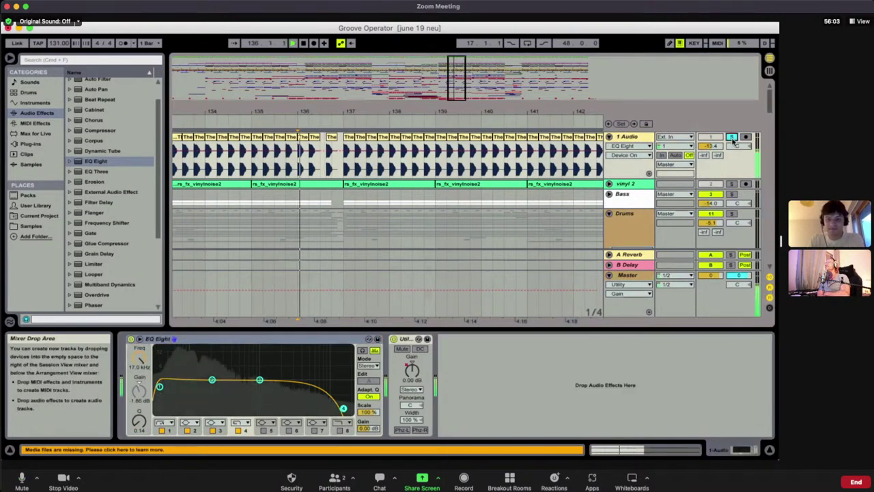
Stop playback, take 1 Audio off solo, and fold the track
left_click(731, 137)
key("space")
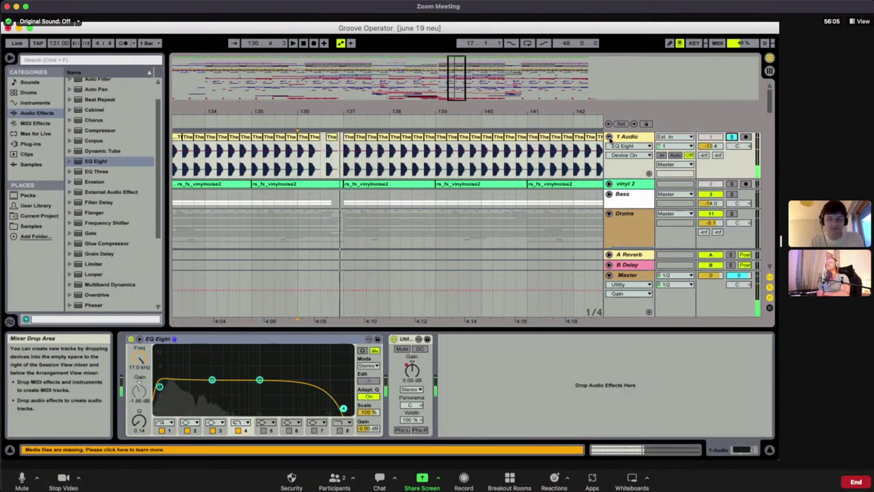
left_click(619, 139)
left_click(731, 137)
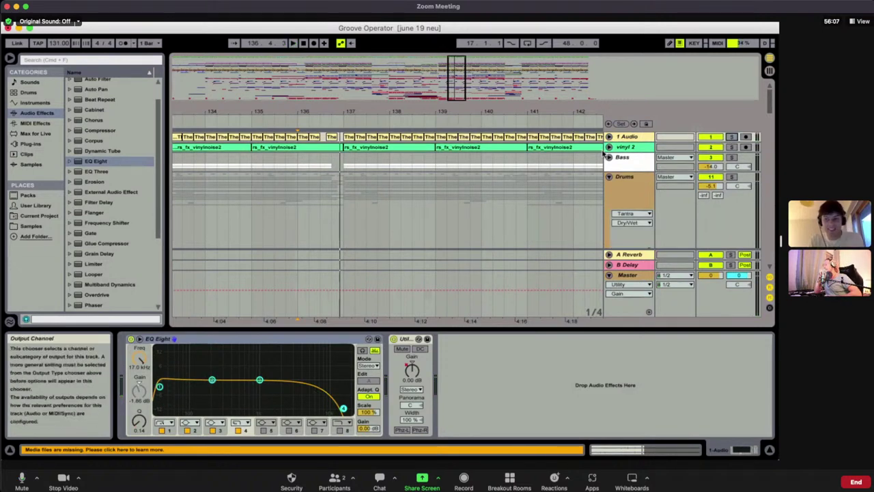
Hide the device view, solo 24 Audio, and play it from bar 135
scroll(547, 183, "down", 15)
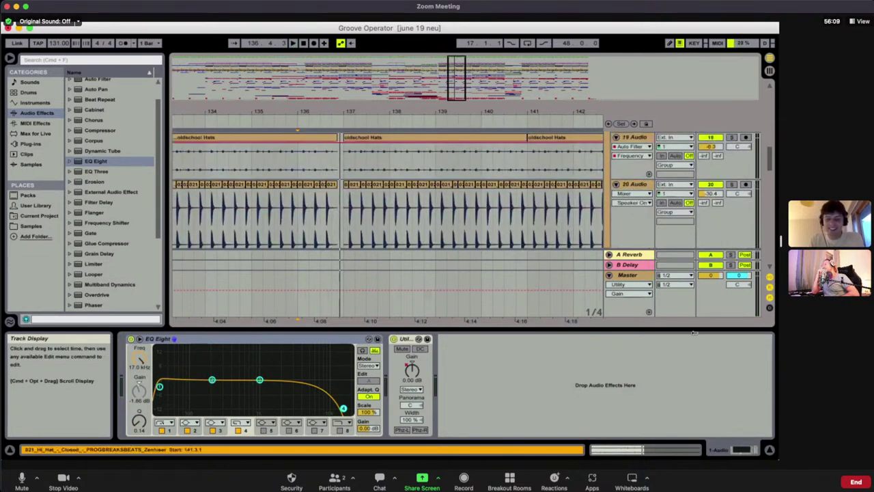
left_click(770, 451)
scroll(659, 386, "down", 8)
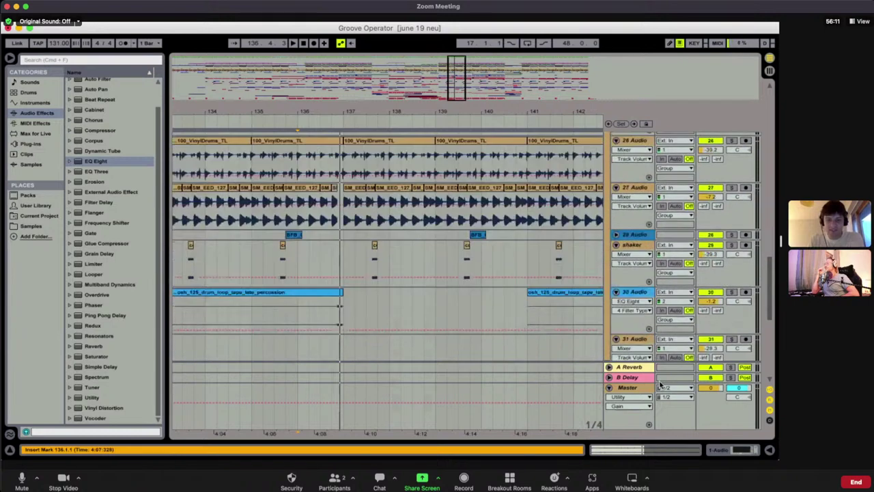
scroll(659, 386, "up", 2)
left_click(732, 143)
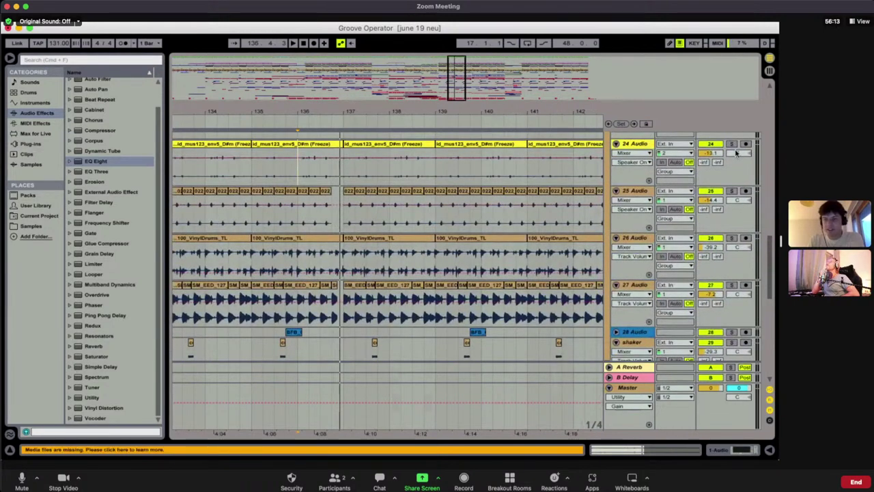
left_click(252, 175)
key("space")
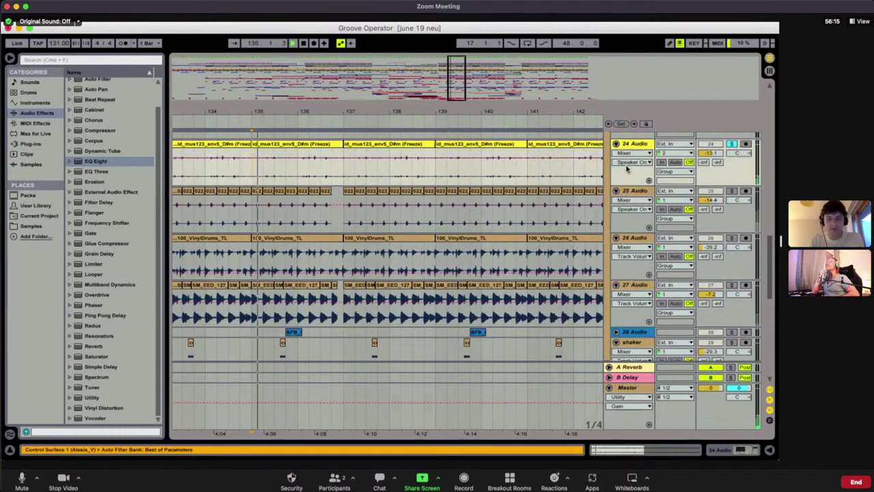
Show the device chain of 24 Audio, and play its clip before bar 137 with Clip View open
double_click(642, 143)
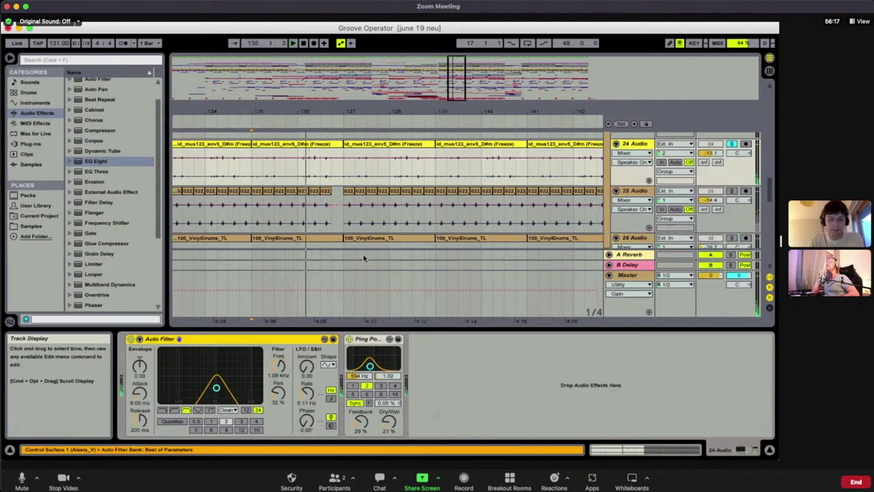
double_click(305, 145)
key("space")
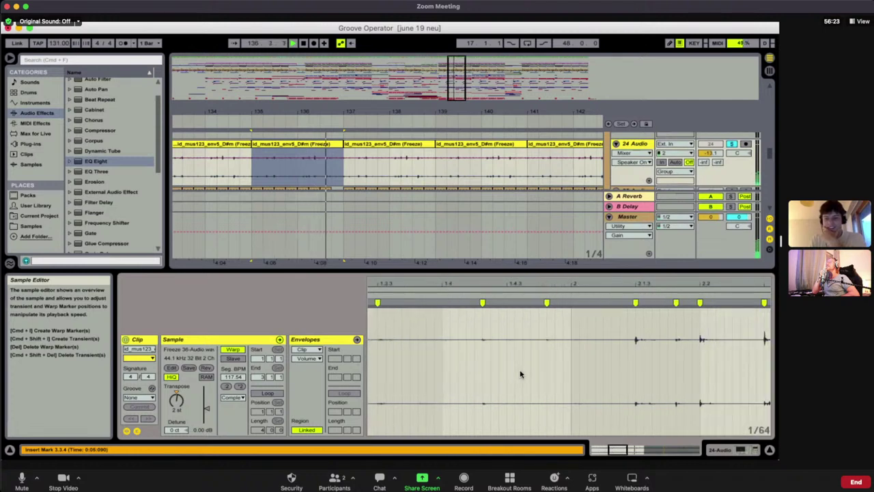
key("space")
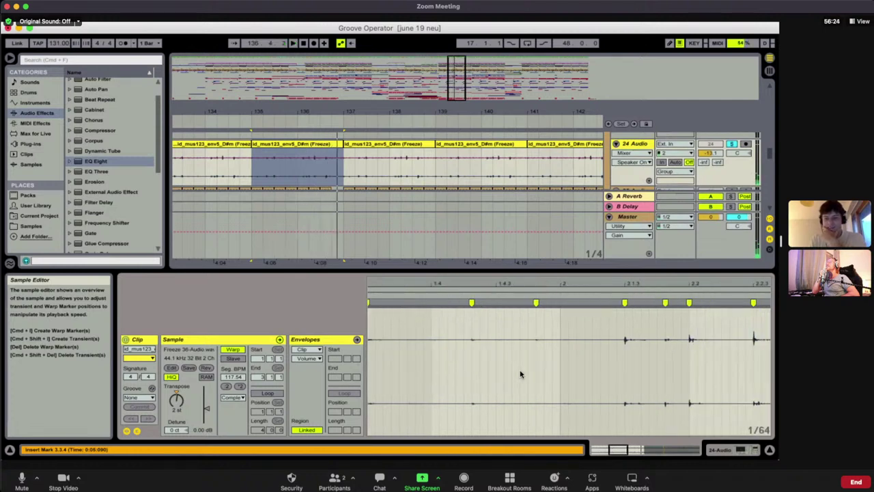
left_click(643, 159)
scroll(644, 159, "down", 2)
left_click(732, 159)
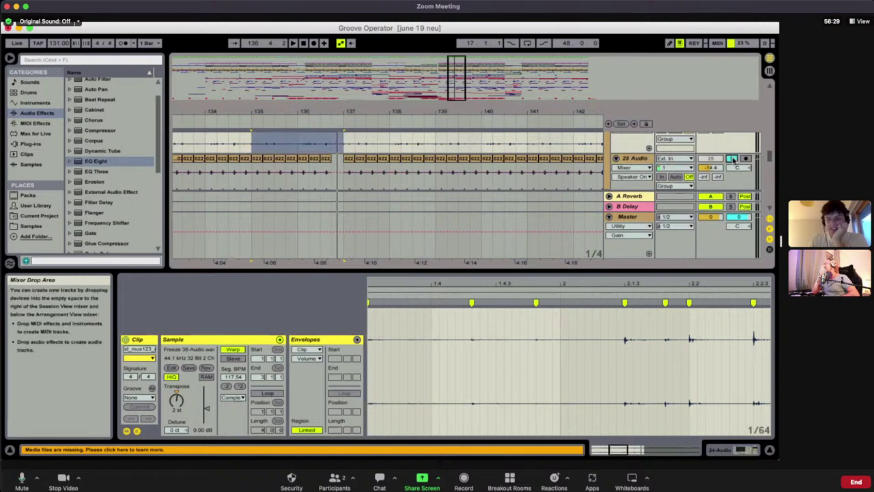
scroll(635, 151, "up", 2)
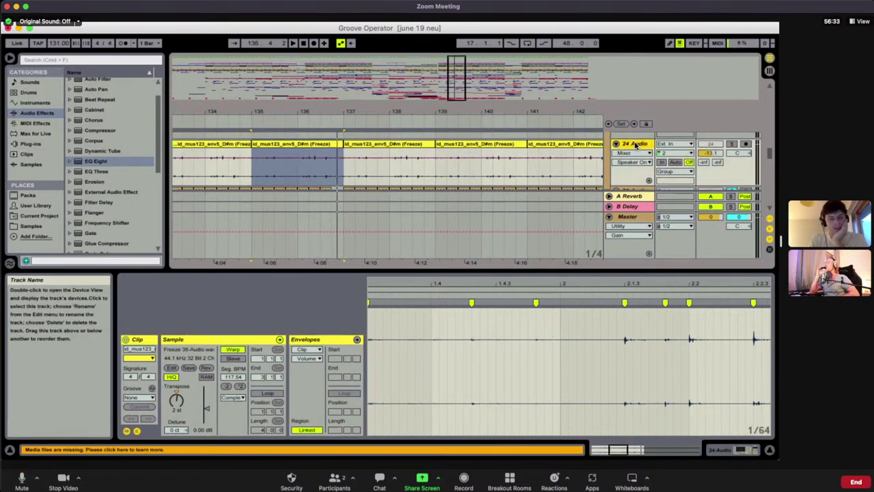
double_click(635, 145)
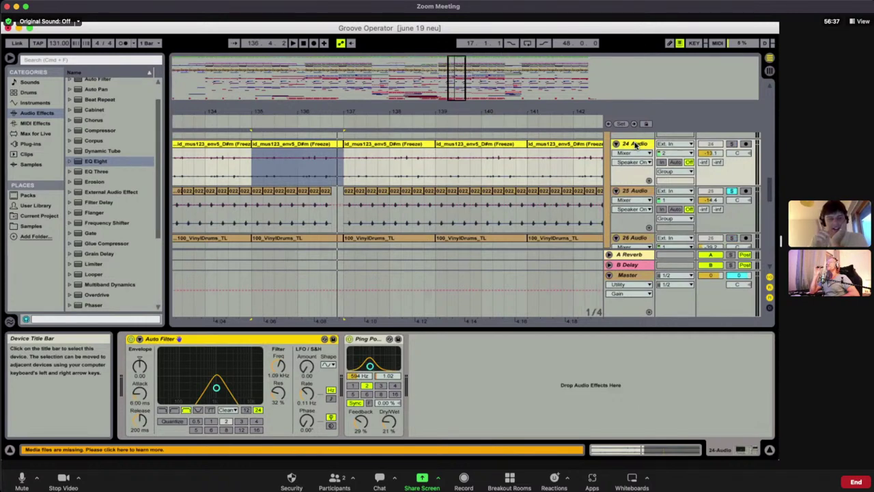
right_click(635, 144)
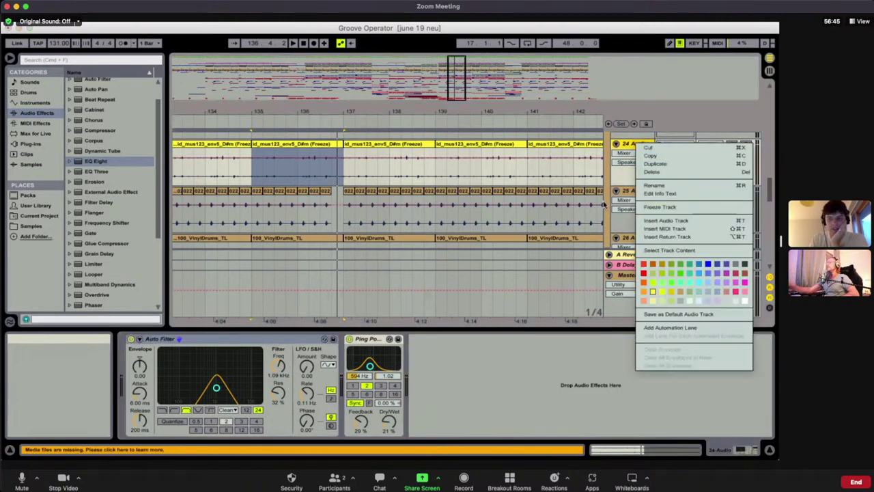
key("Escape")
Bypass Auto Filter on 24 Audio, play from bar 135, and turn the filter back on
left_click(130, 339)
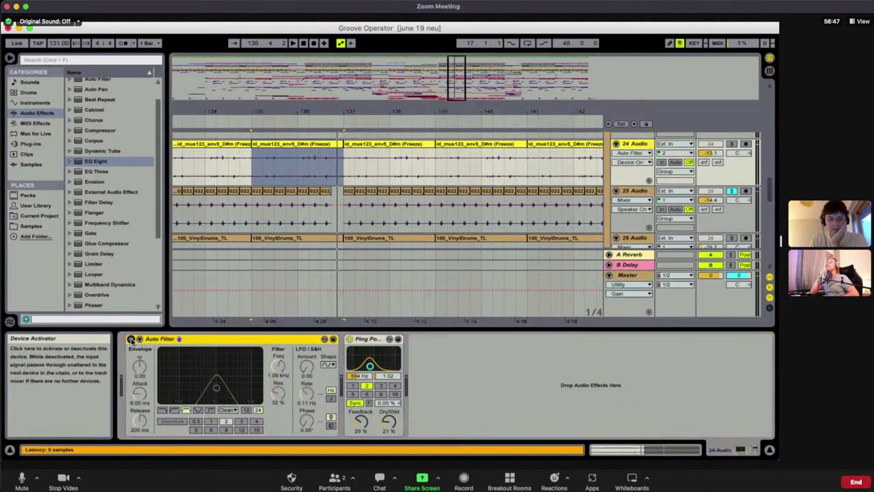
left_click(249, 159)
key("space")
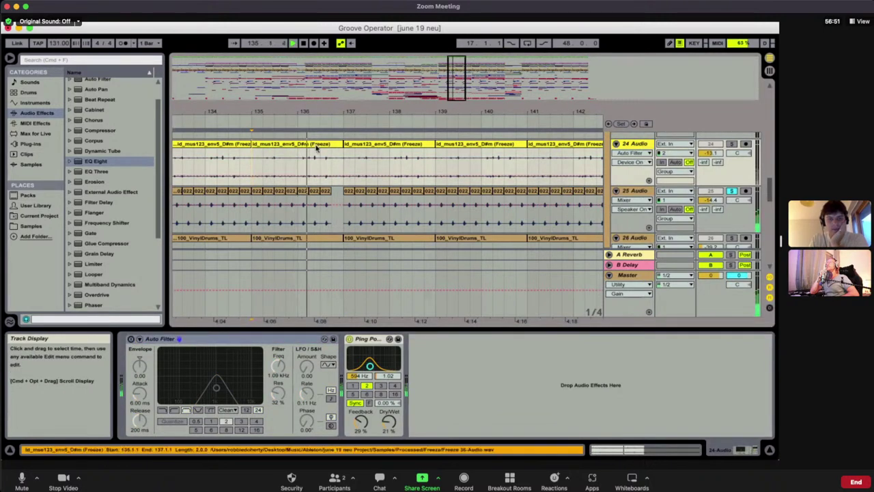
left_click(130, 338)
key("space")
key("space")
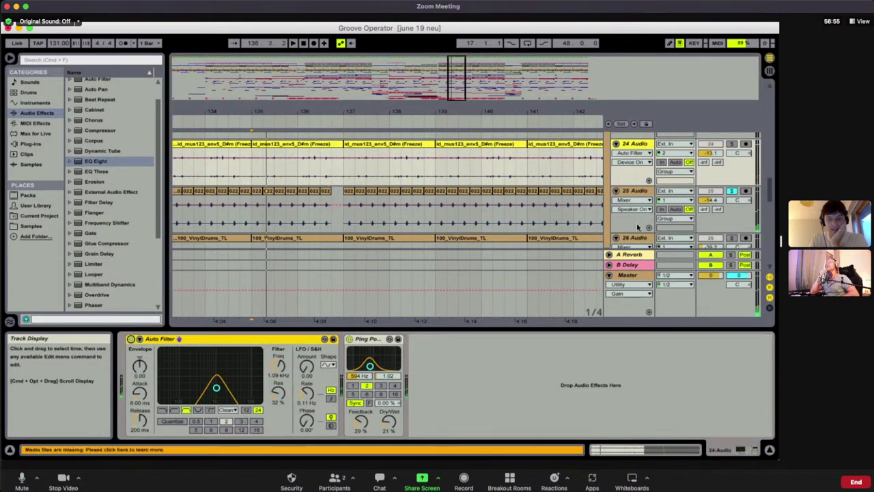
Solo 24 Audio and turn off its Auto Filter and Ping Pong Delay while playing from bar 135
left_click(617, 144)
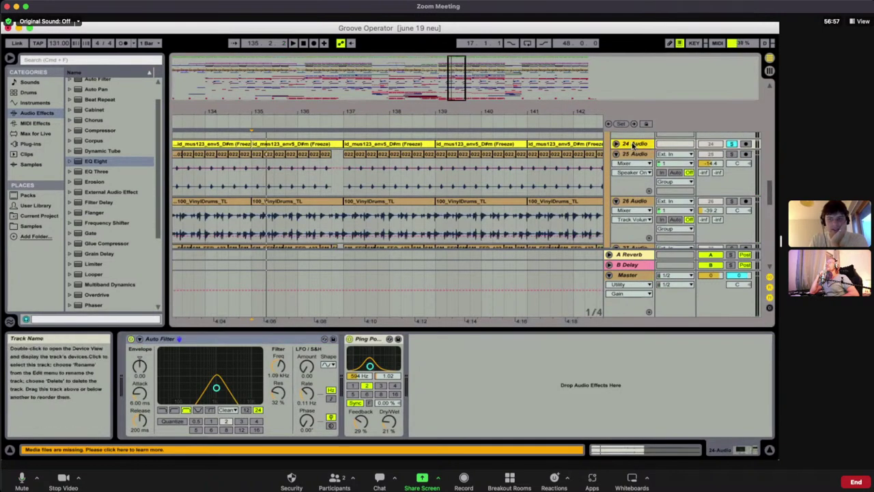
double_click(637, 144)
left_click(130, 338)
key("space")
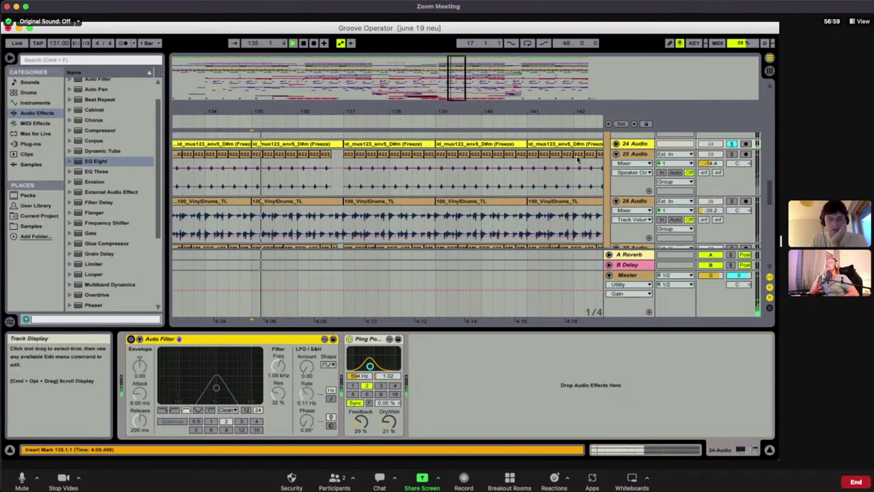
left_click(626, 145)
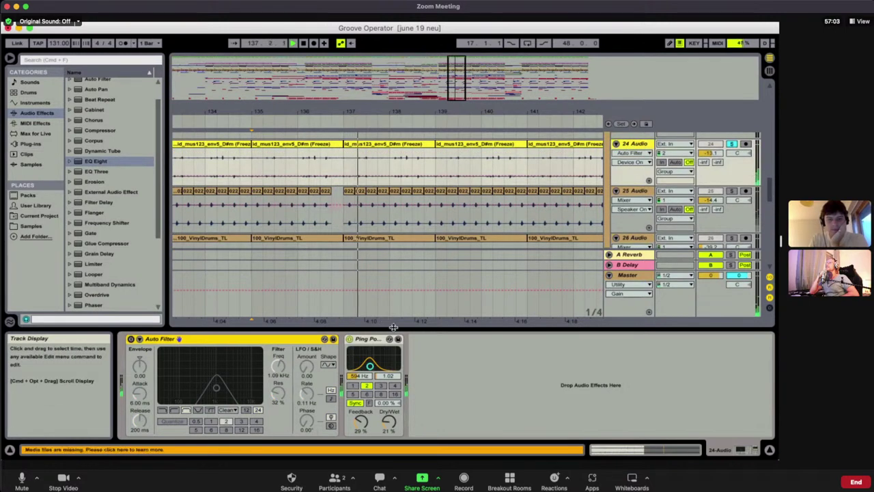
left_click(350, 339)
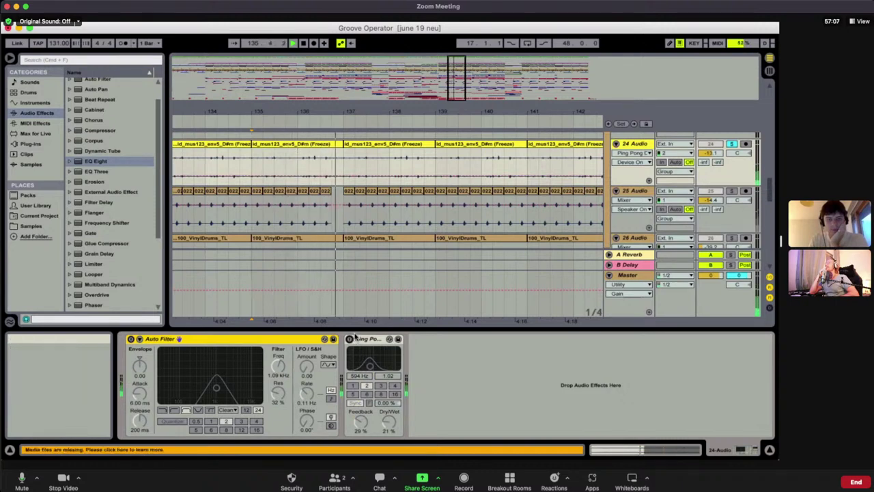
left_click(349, 339)
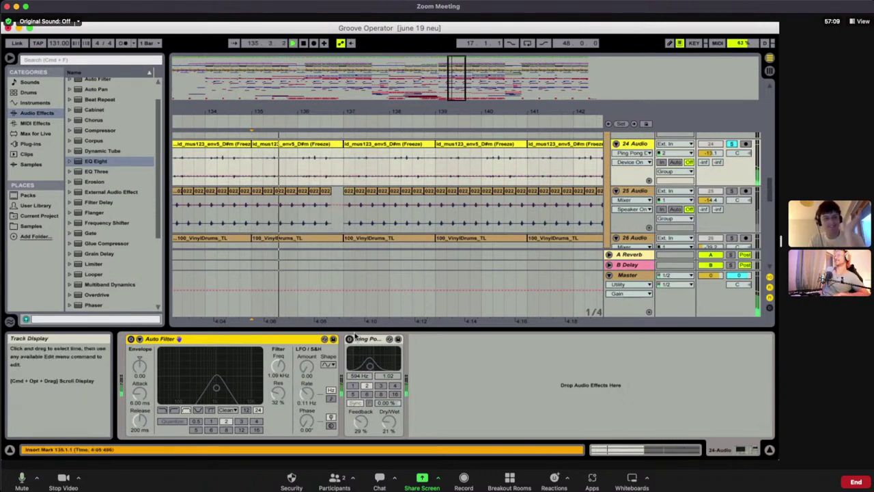
Set the 24 Audio clip between bars 135 and 137 to 0 st transpose and raise its clip gain to about 16.4 dB
left_click(318, 145)
double_click(318, 145)
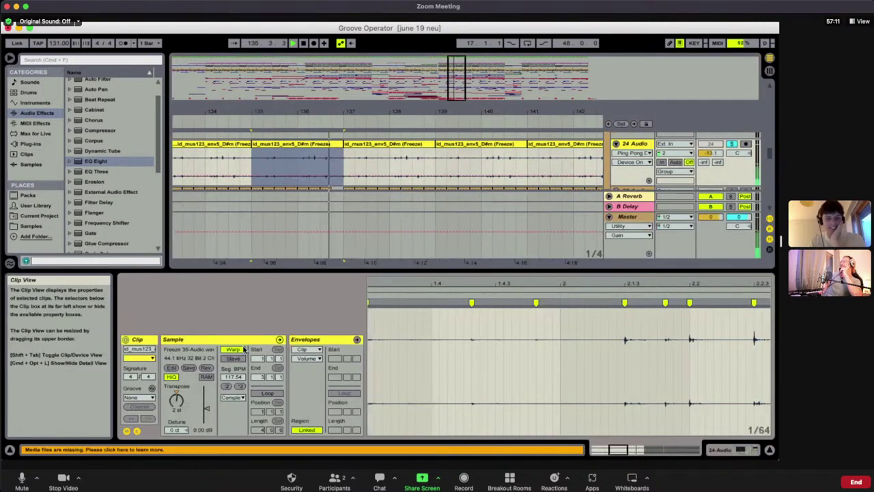
type("-")
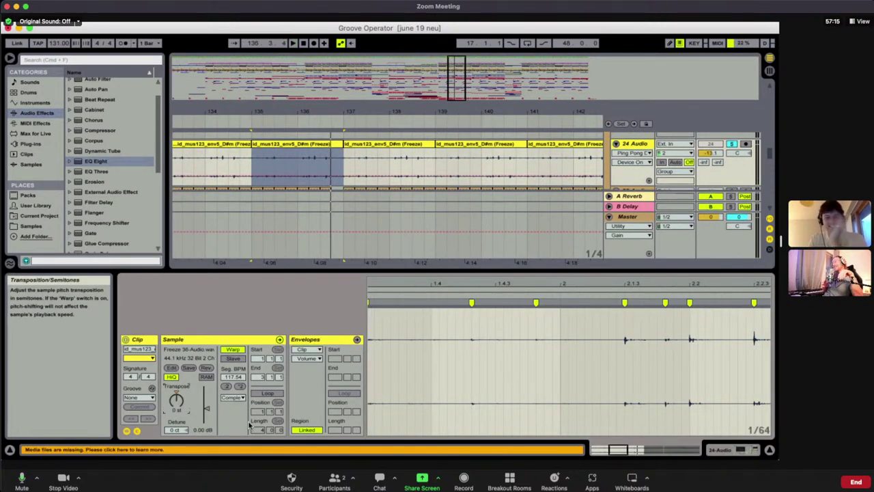
left_click_drag(206, 409, 206, 393)
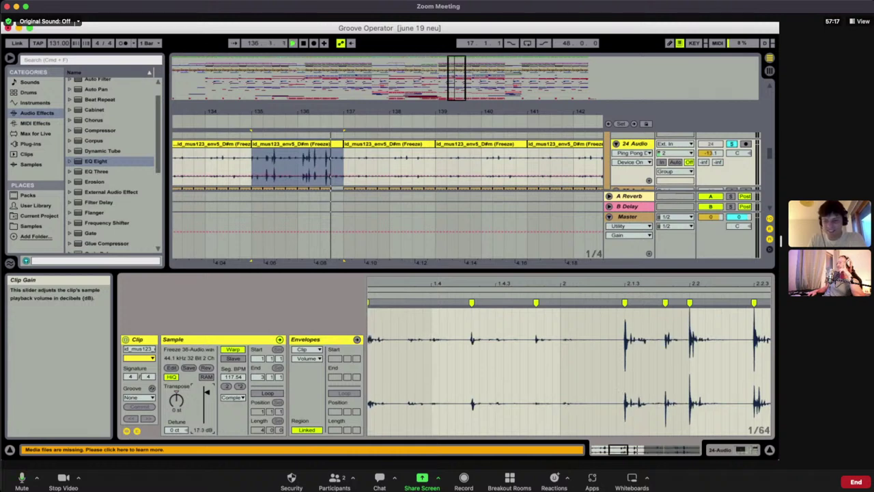
Play the soloed 24 Audio clip from bar 135 to bar 137 and show the track's devices
key("space")
left_click_drag(249, 165, 344, 166)
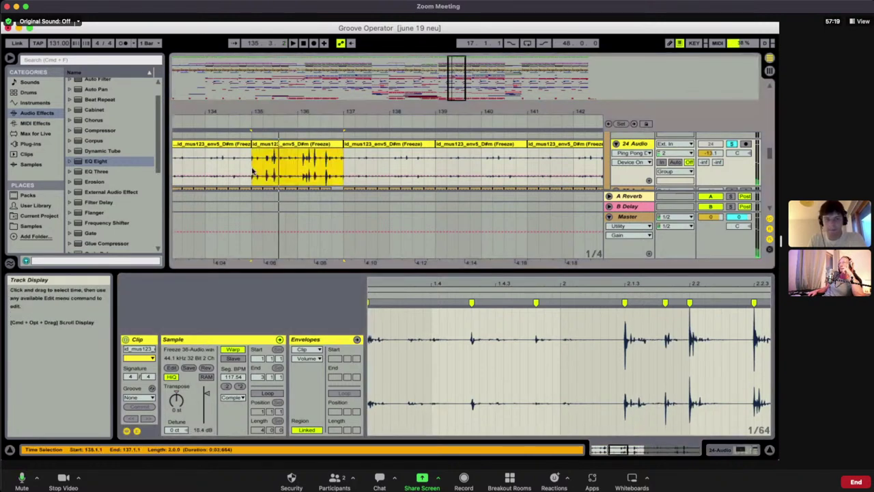
key("space")
key("space")
left_click(635, 145)
double_click(634, 147)
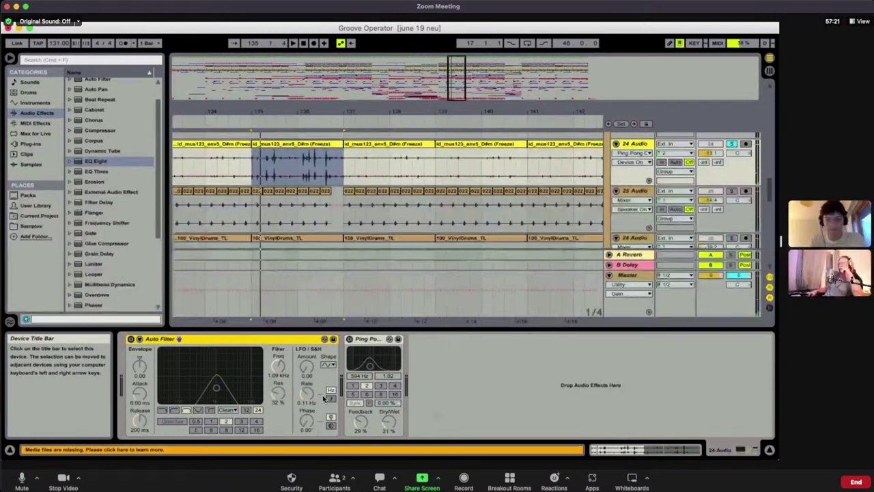
left_click(252, 159)
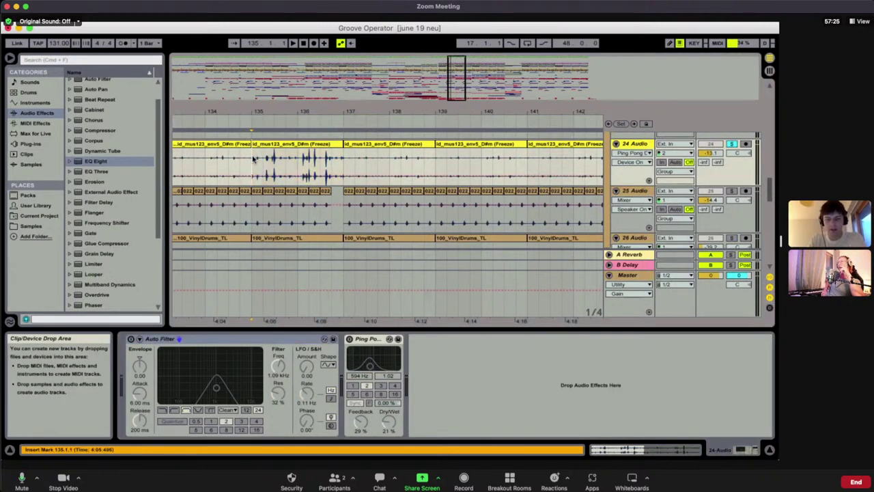
key("space")
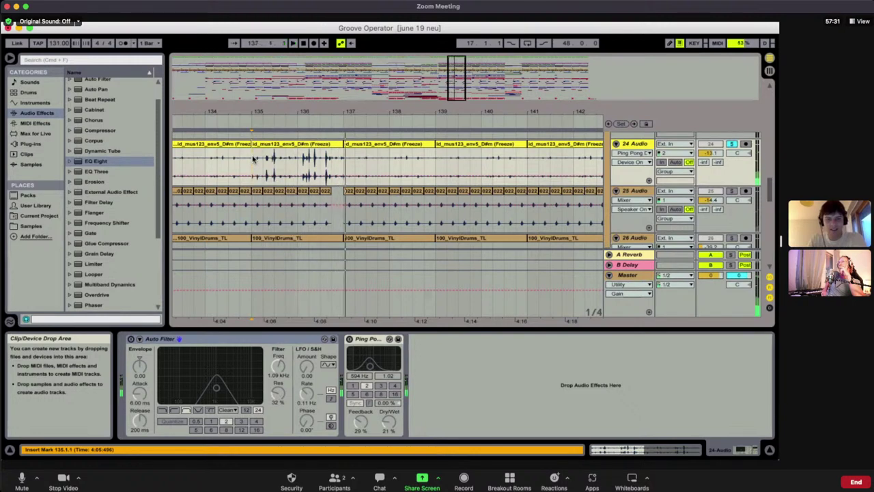
key("space")
Take 24 Audio off solo and replace its clip at bar 135 with a copy of the clip at bar 137
double_click(295, 144)
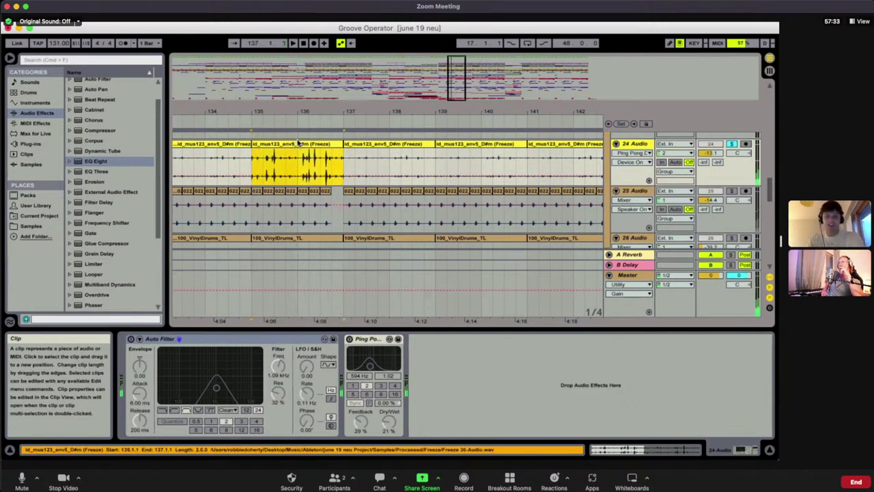
left_click(731, 145)
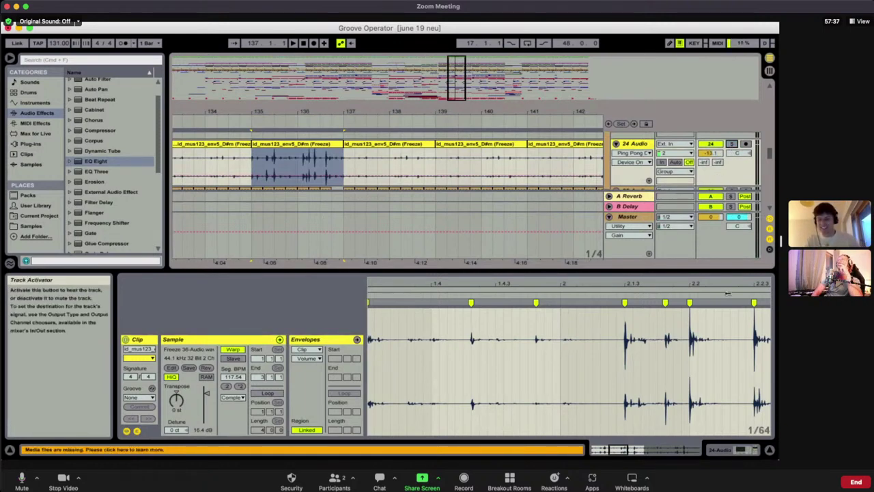
left_click(769, 449)
left_click(389, 145)
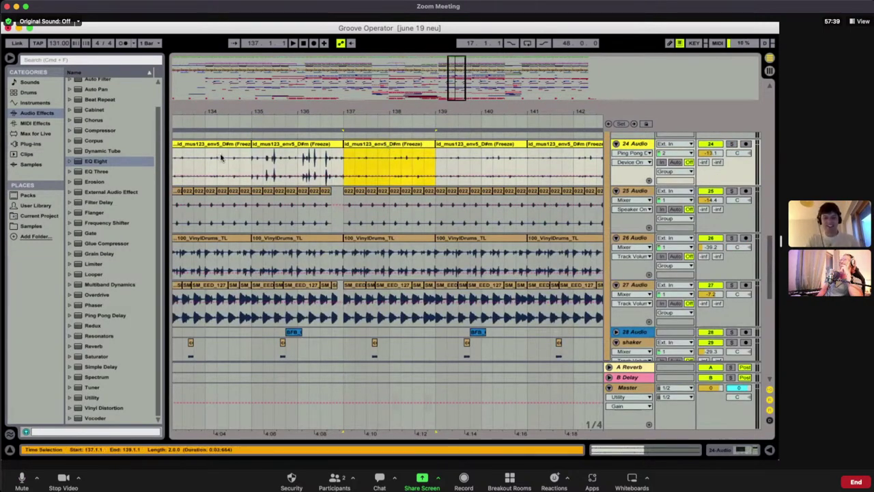
left_click(252, 167)
key("super+v")
Solo 25 Audio to hear it on its own
left_click(729, 194)
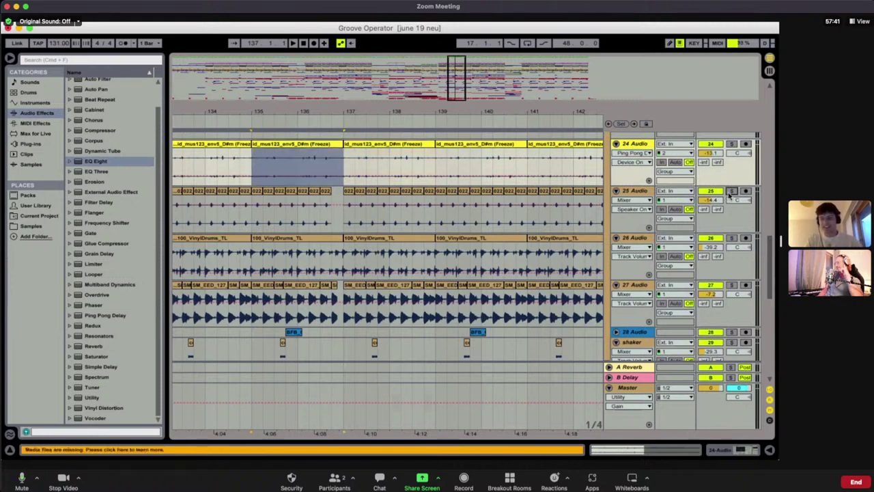
left_click(729, 193)
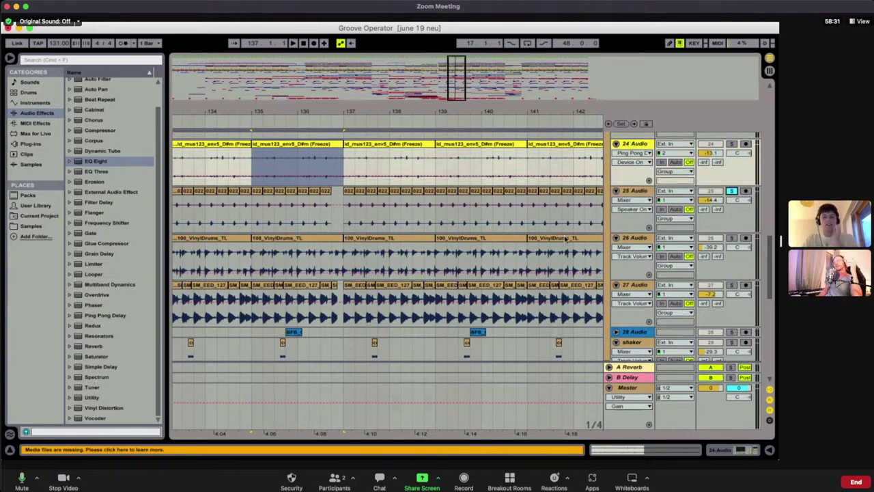
Insert a MIDI track below the Bass group and remove its default M1 instrument and effects
scroll(565, 238, "up", 10)
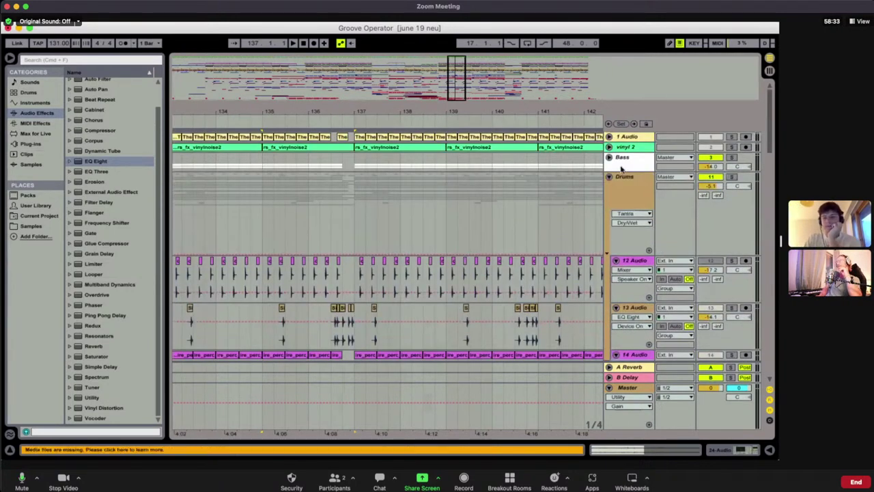
left_click(621, 164)
right_click(630, 168)
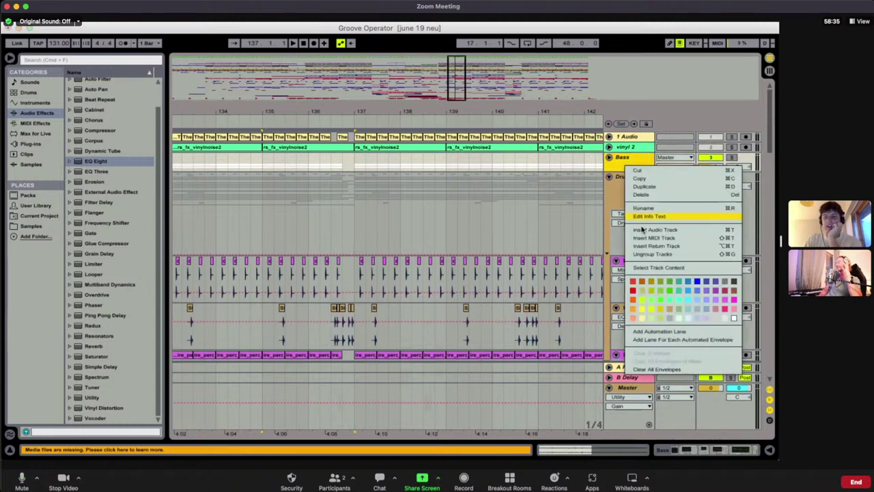
left_click(647, 239)
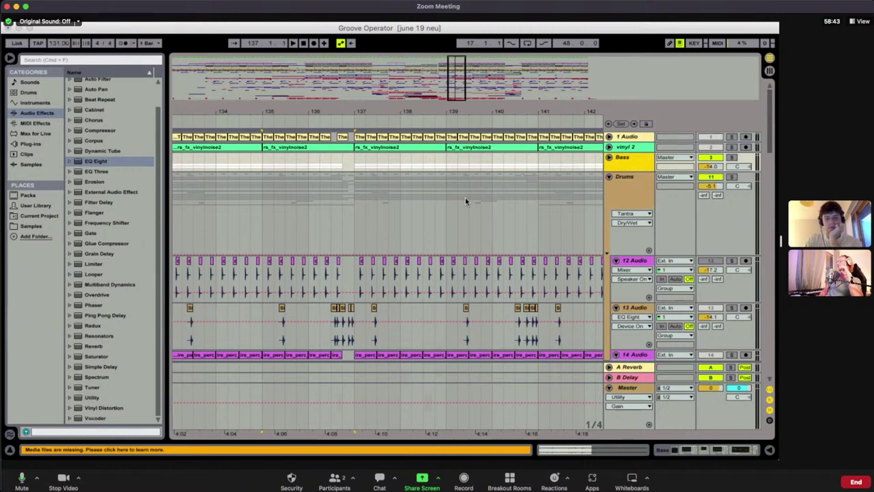
key("super+shift+t")
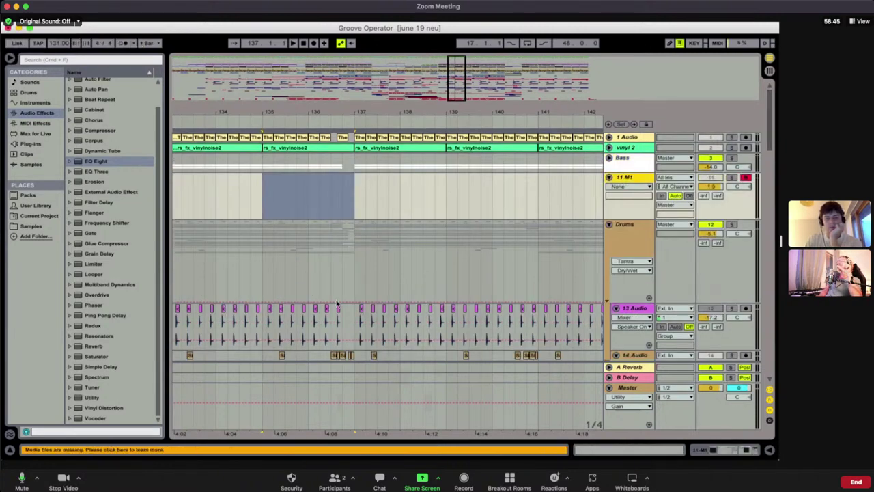
double_click(620, 179)
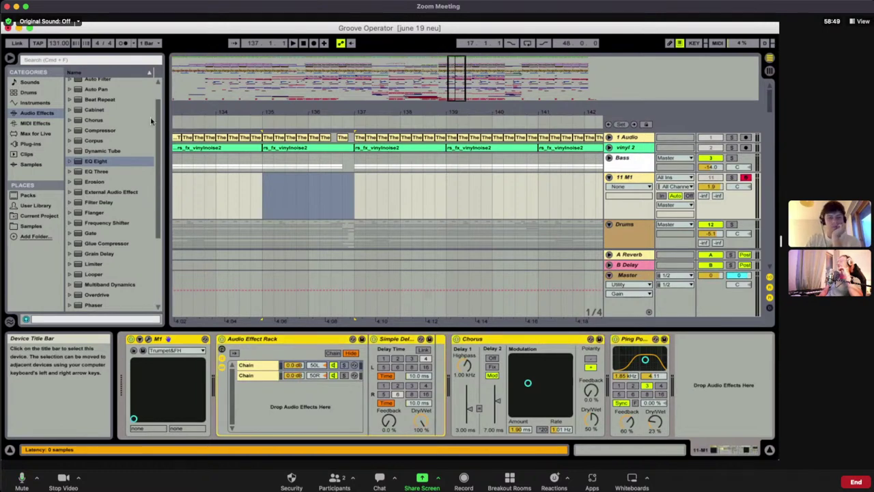
key("Delete")
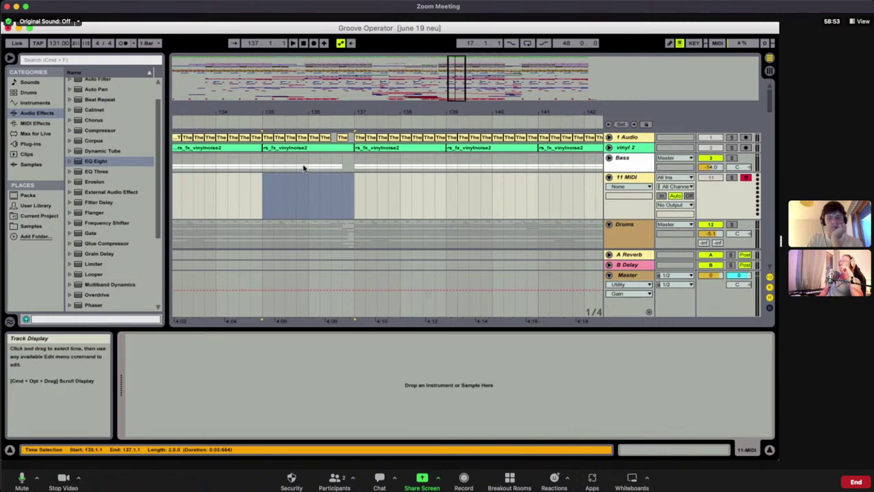
List Operator's Bass presets in the instrument browser for the new MIDI track
left_click(34, 103)
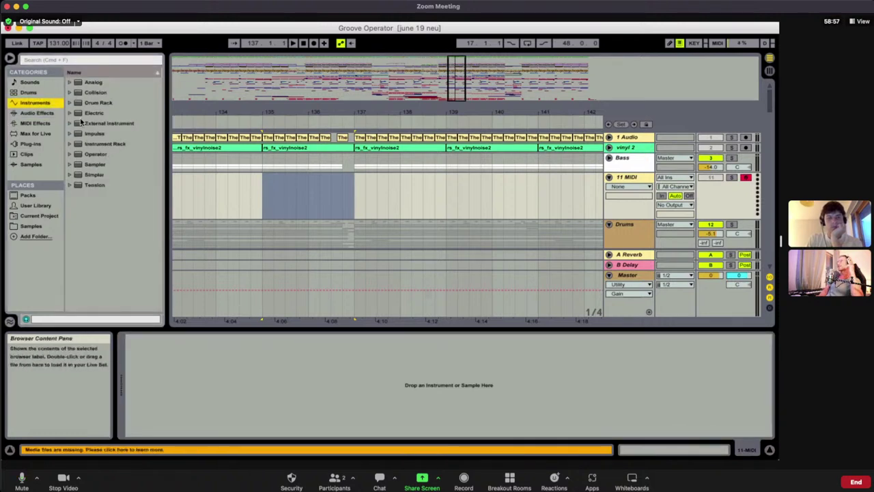
left_click(640, 178)
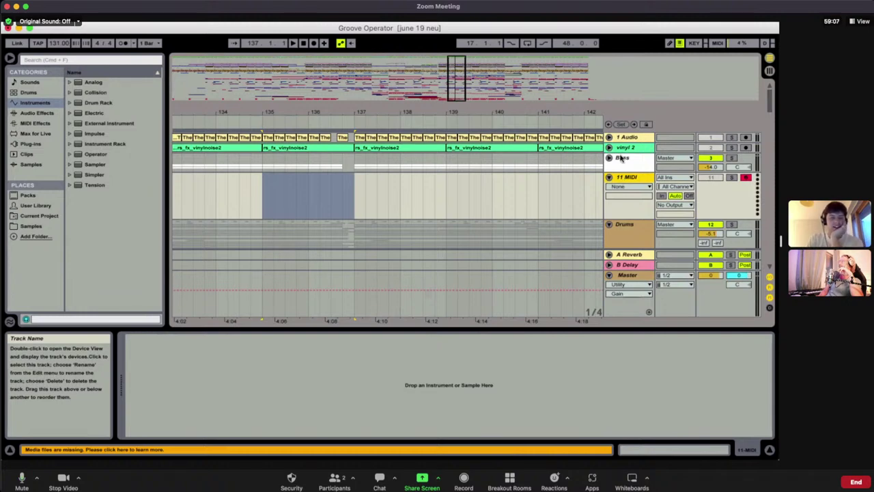
left_click(70, 155)
scroll(93, 165, "down", 2)
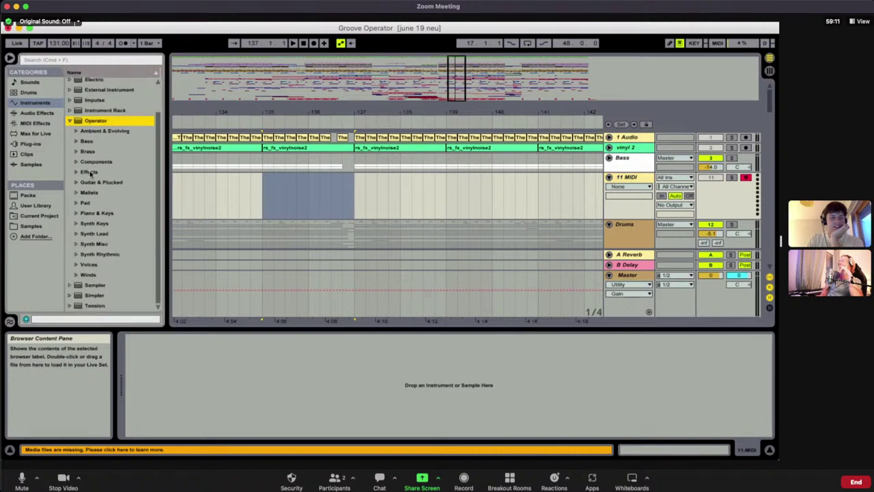
left_click(75, 140)
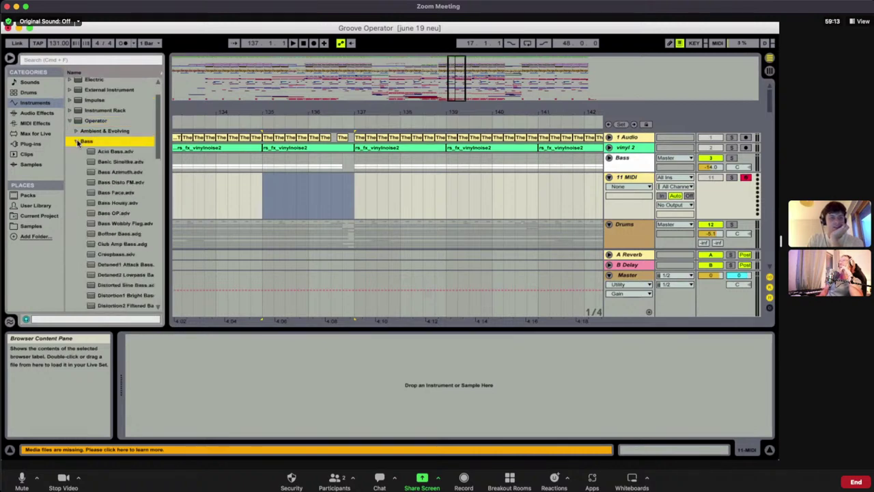
Load Operator's Organ Bass preset onto the new MIDI track
scroll(126, 198, "down", 8)
scroll(126, 198, "up", 5)
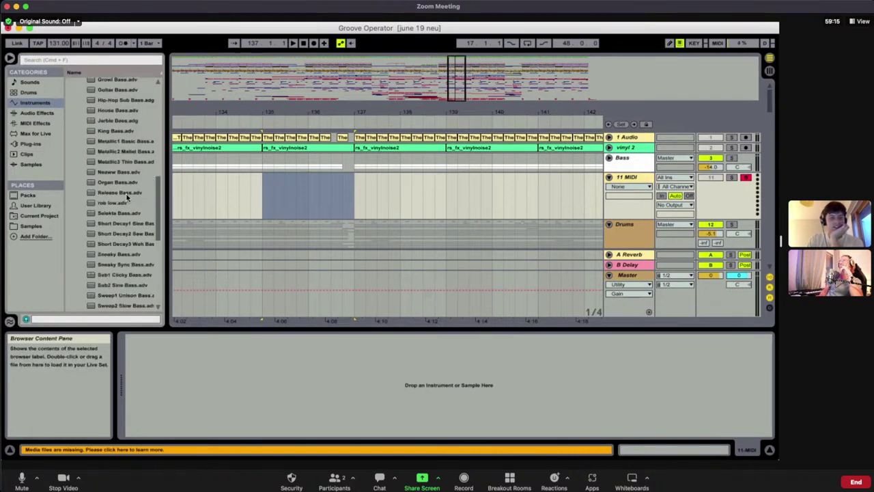
scroll(123, 172, "up", 5)
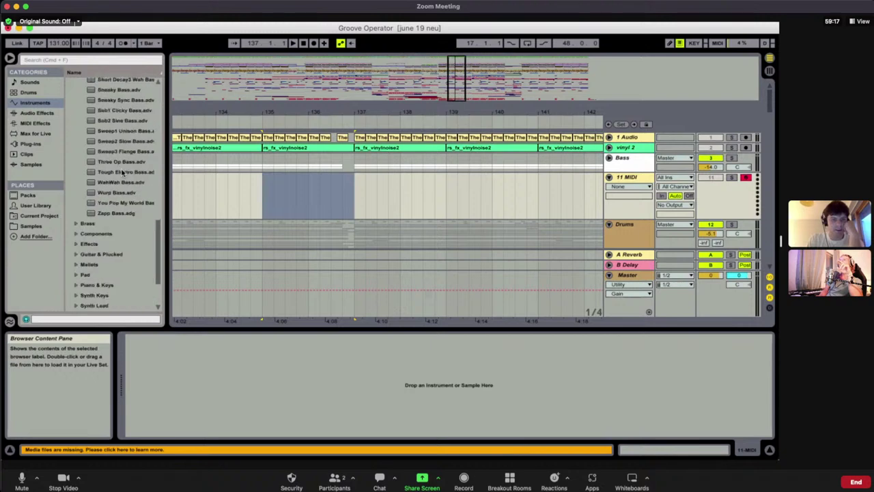
scroll(123, 172, "up", 5)
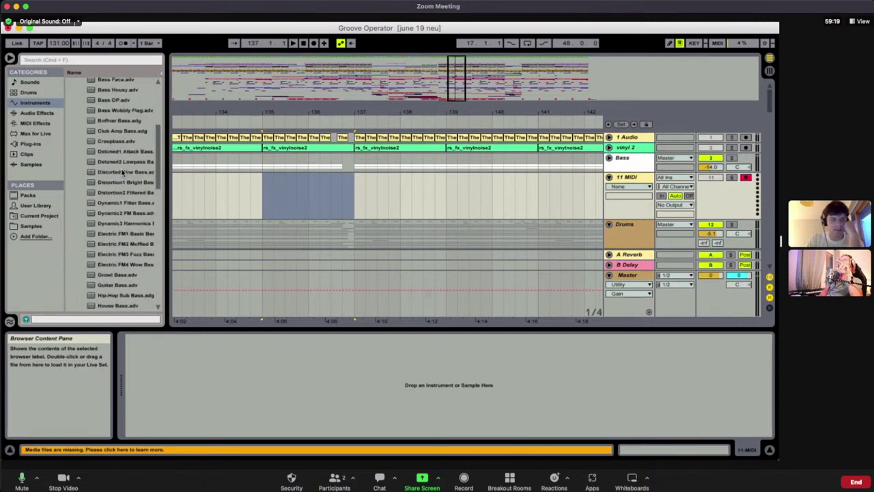
scroll(122, 173, "down", 5)
scroll(123, 173, "down", 5)
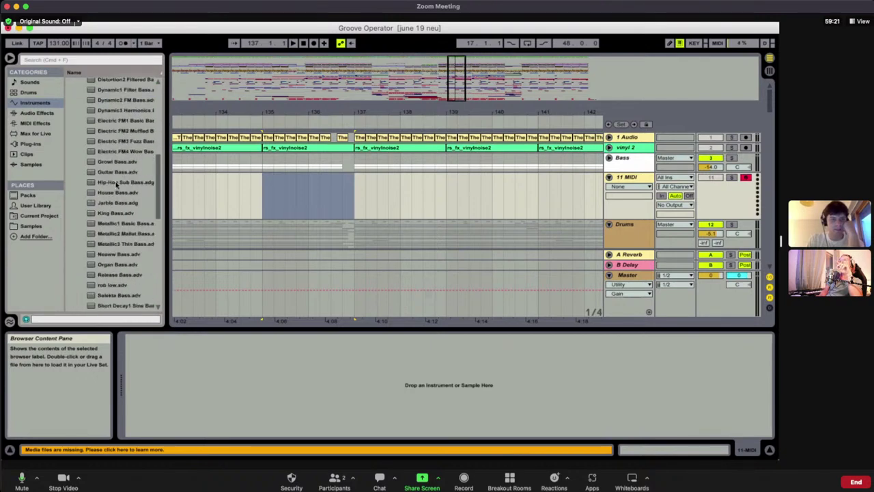
left_click(103, 234)
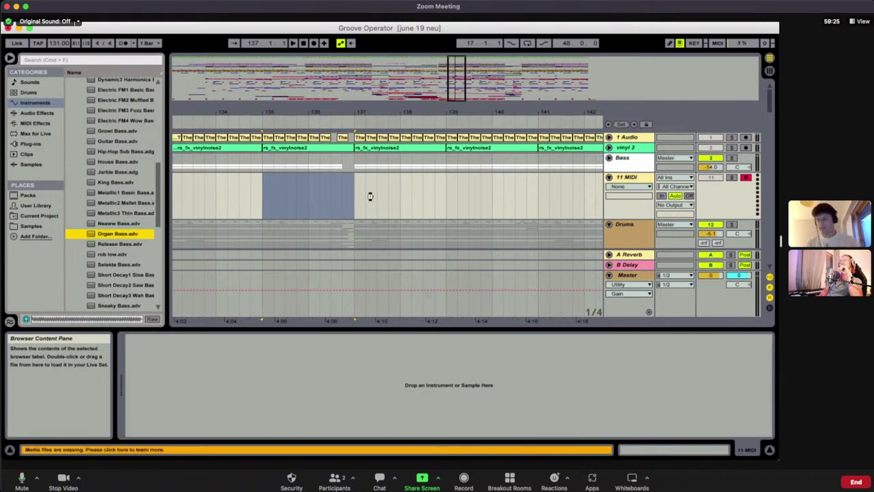
left_click_drag(370, 197, 370, 197)
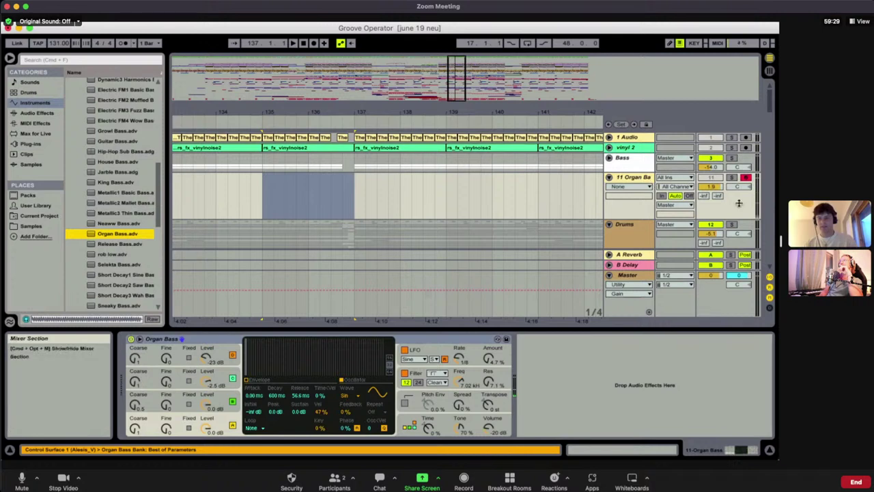
Solo the new bass track and set its volume to about -5.8 dB
left_click(714, 187)
key("Delete")
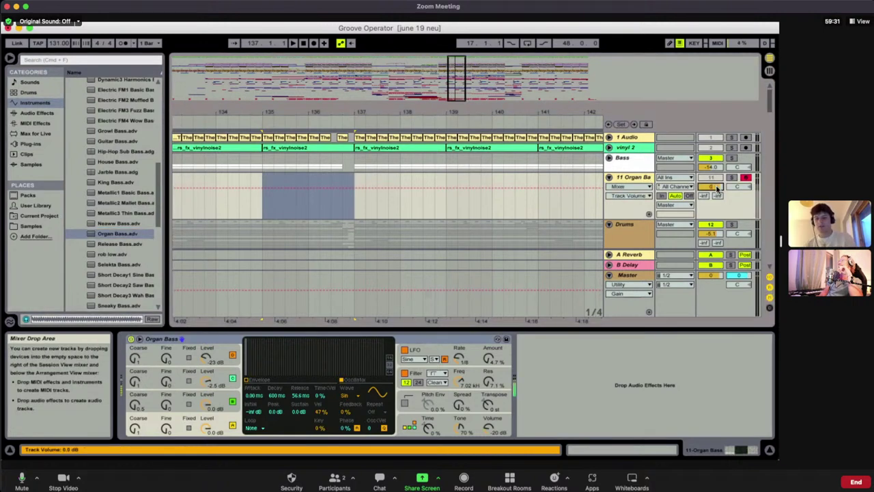
left_click(733, 177)
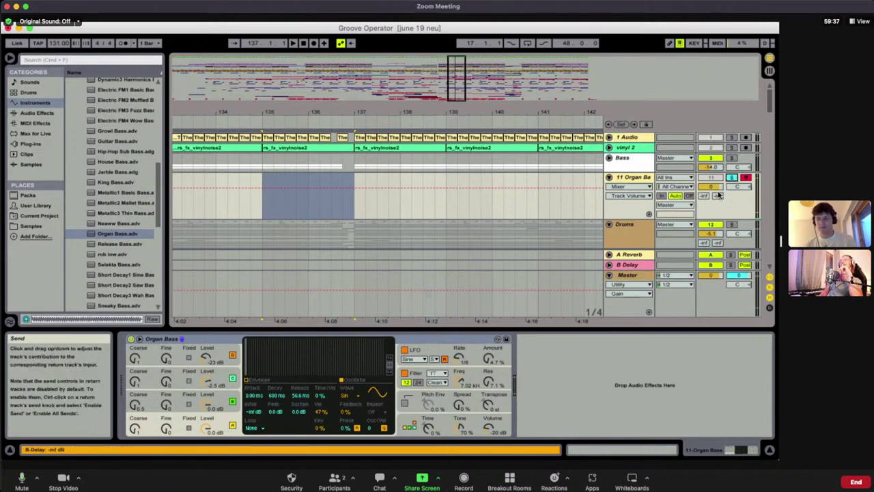
left_click_drag(716, 193, 717, 205)
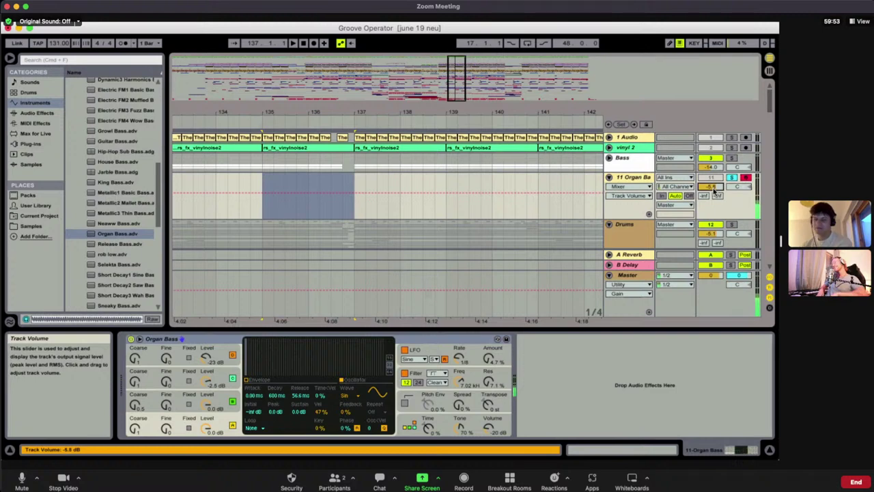
Replace the Organ Bass instrument on track 11 with Operator's Guitar Bass preset
scroll(109, 198, "down", 2)
left_click(104, 200)
scroll(104, 203, "down", 4)
scroll(104, 202, "up", 4)
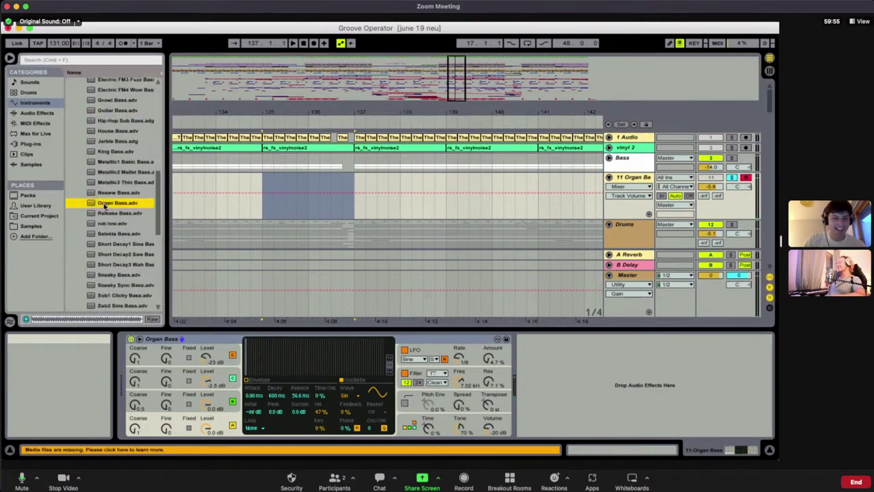
scroll(112, 150, "down", 6)
scroll(112, 150, "up", 2)
scroll(112, 151, "up", 6)
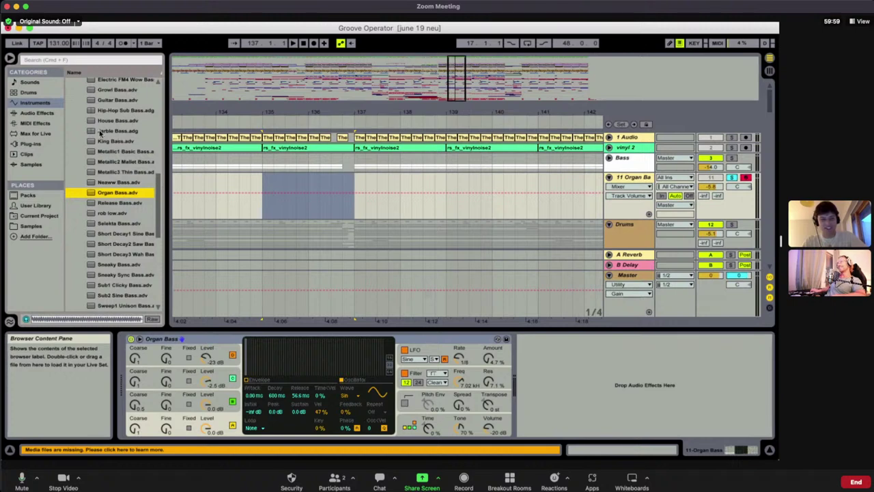
scroll(126, 140, "down", 10)
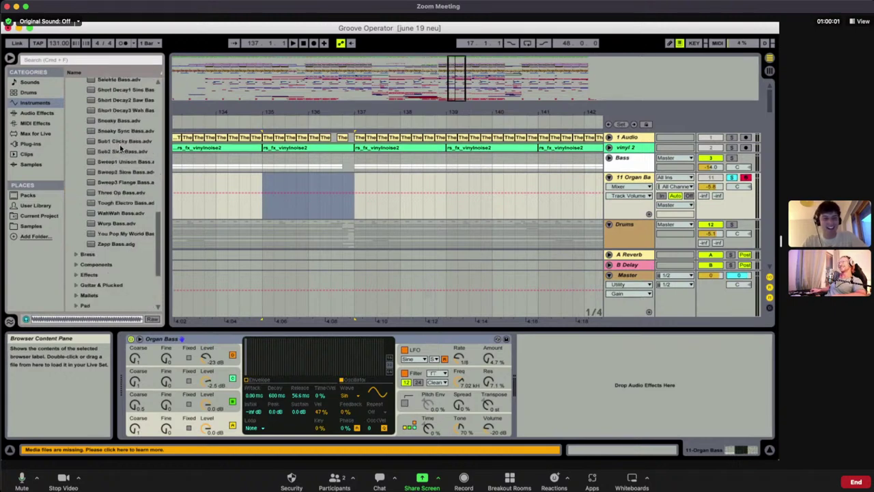
scroll(120, 149, "up", 4)
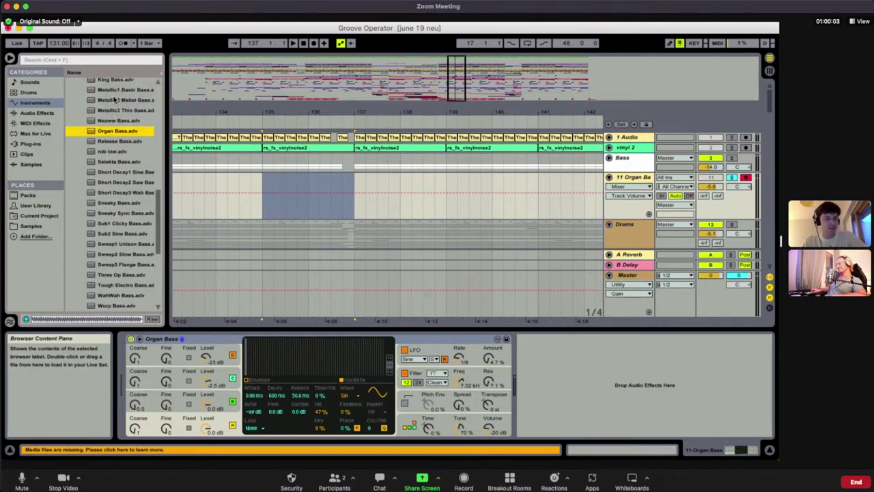
scroll(115, 92, "up", 1)
scroll(113, 113, "up", 10)
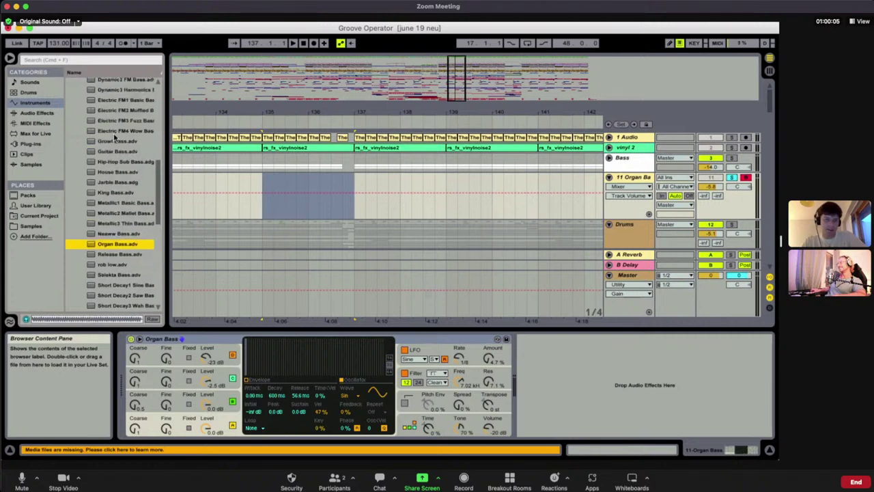
left_click(106, 151)
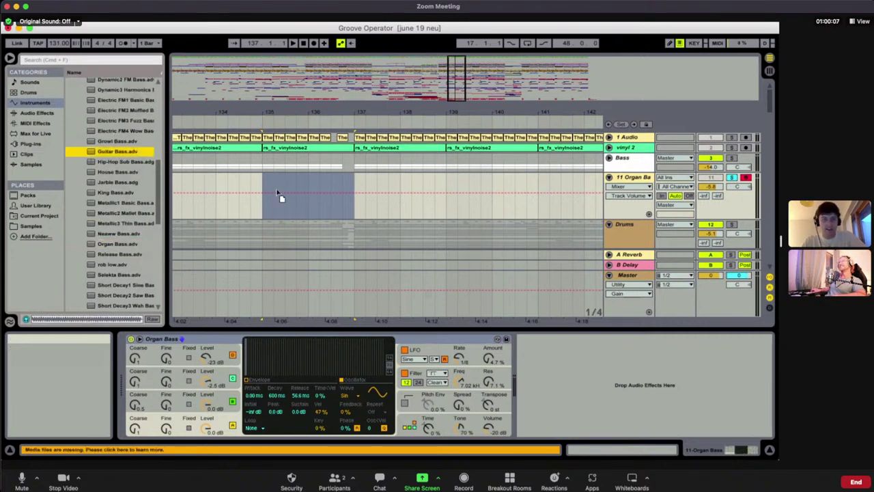
left_click_drag(200, 345, 197, 339)
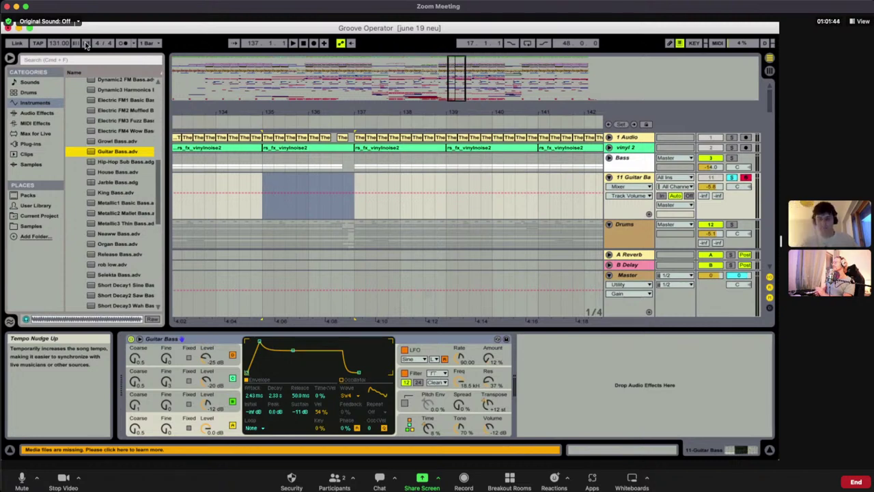
Hide the device view and fold the Drums group and the Guitar Bass track
left_click(769, 449)
left_click(608, 224)
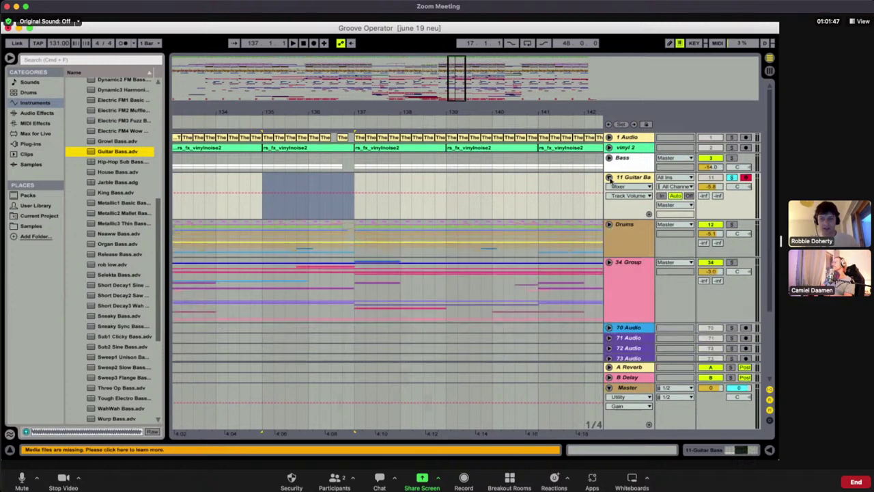
left_click(609, 178)
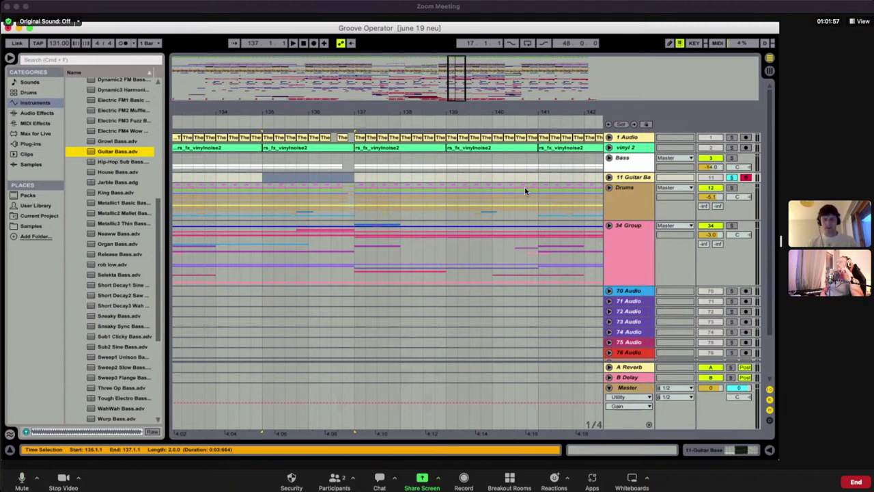
Play the soloed Drums group from bar 137, then switch the solo to 34 Group
left_click(358, 198)
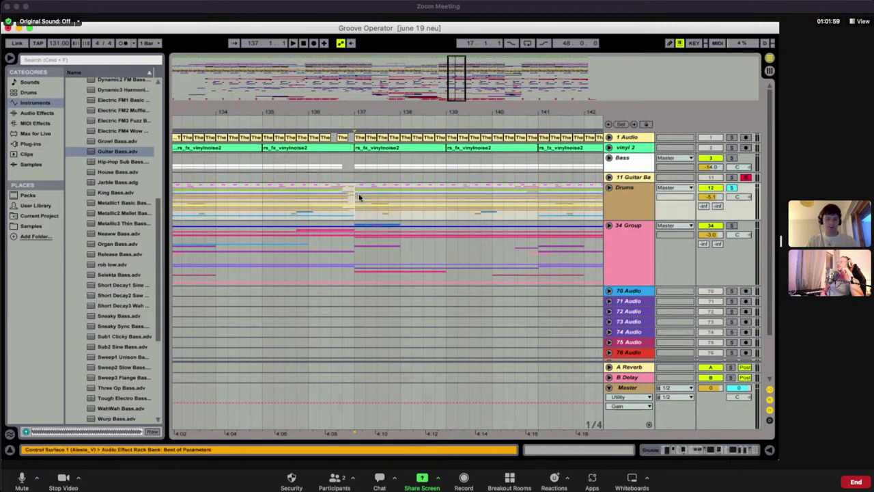
key("space")
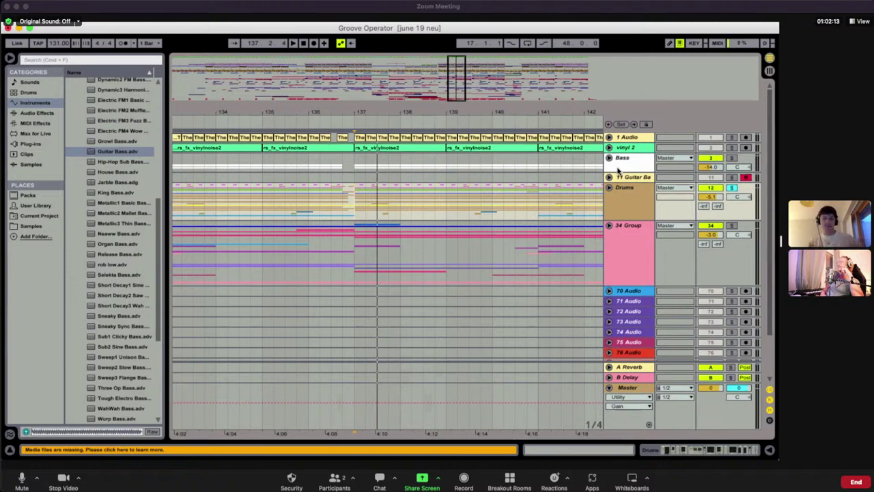
left_click(732, 226)
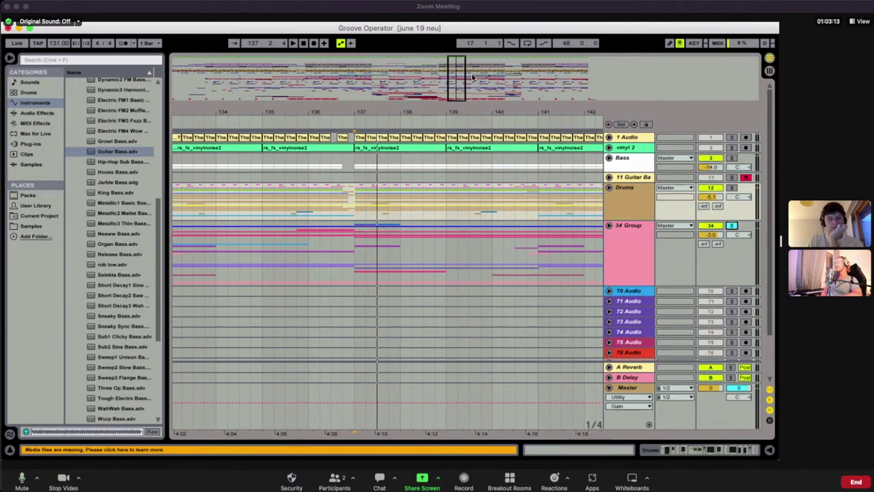
Unfold the Guitar Bass track and show its Operator settings
left_click(608, 178)
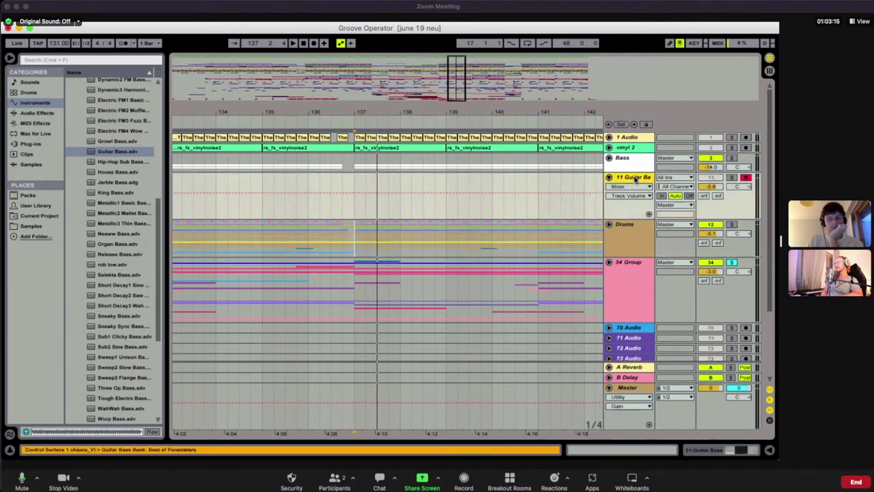
double_click(635, 179)
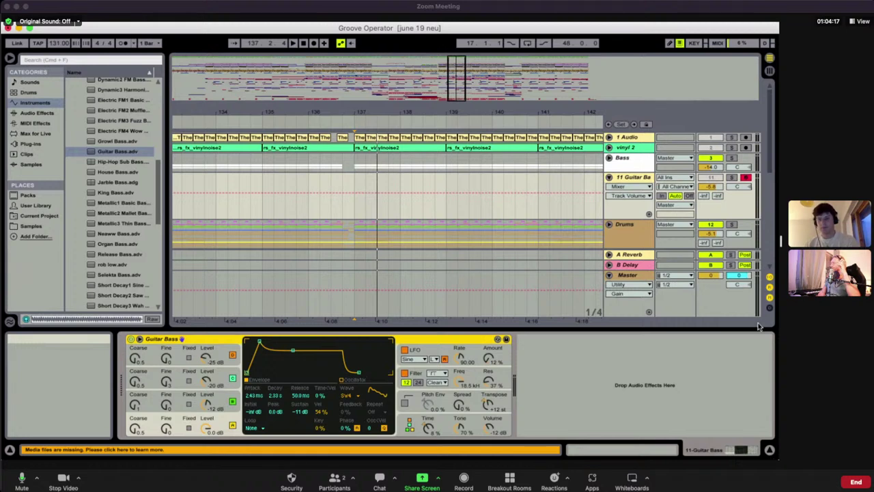
Turn off the Guitar Bass track's solo, fold the track and hide the device view
left_click(732, 178)
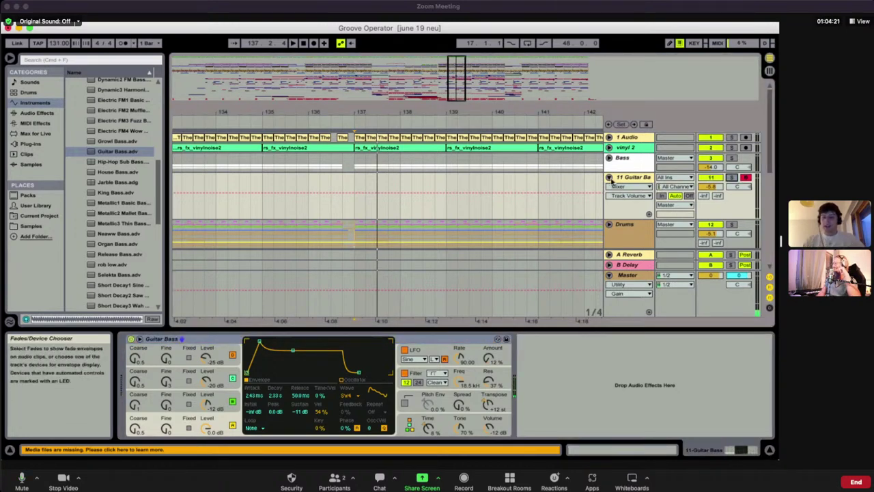
left_click(609, 177)
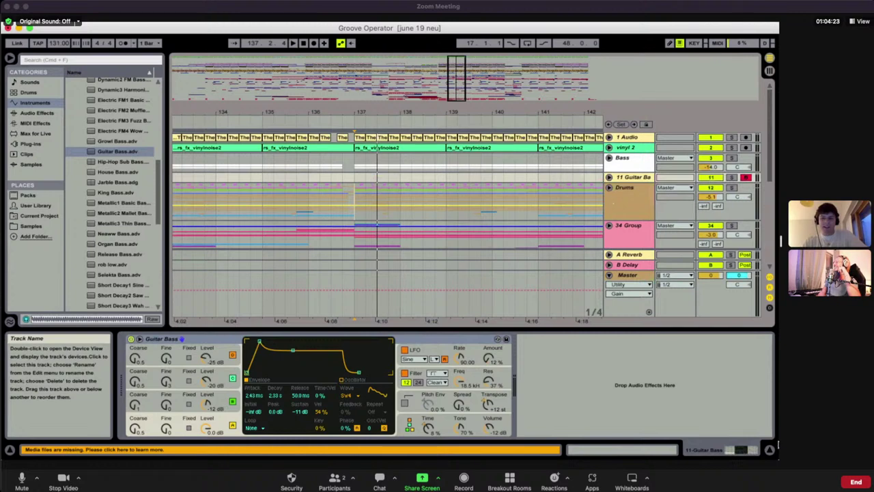
left_click(769, 450)
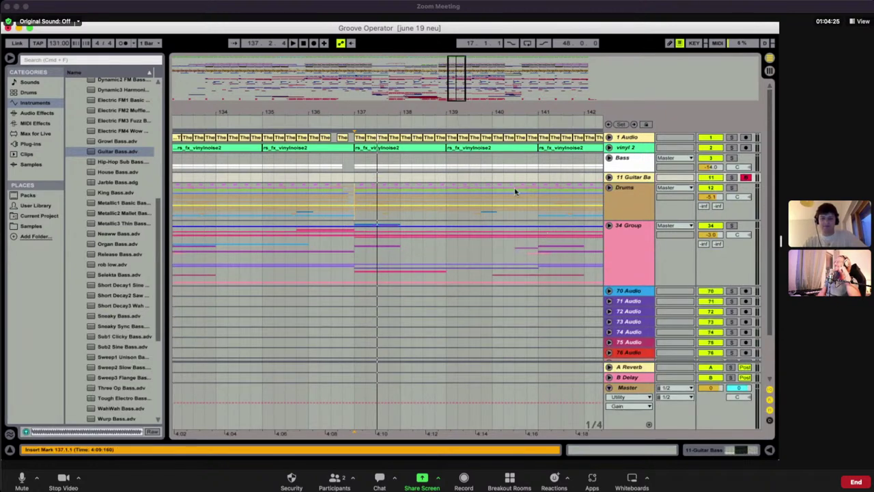
Solo 34 Group and play it briefly from bar 129
left_click_drag(456, 87, 536, 87)
scroll(474, 249, "down", 3)
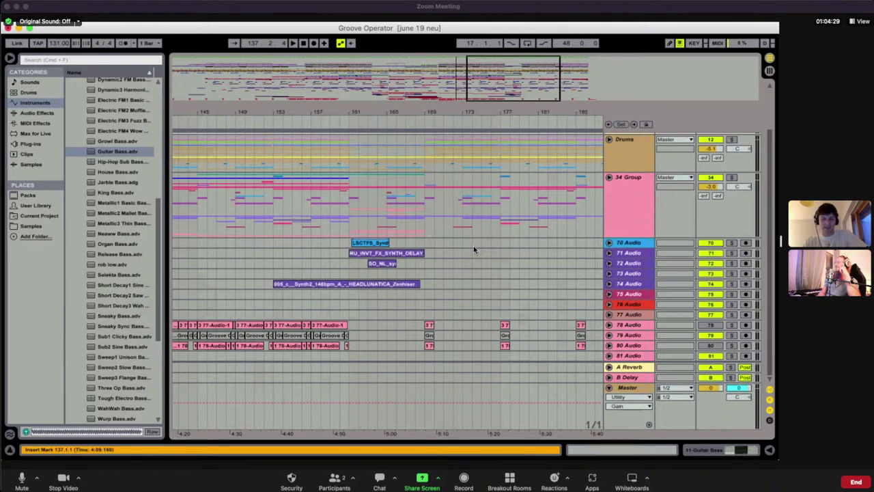
scroll(475, 249, "left", 5)
scroll(475, 249, "left", 2)
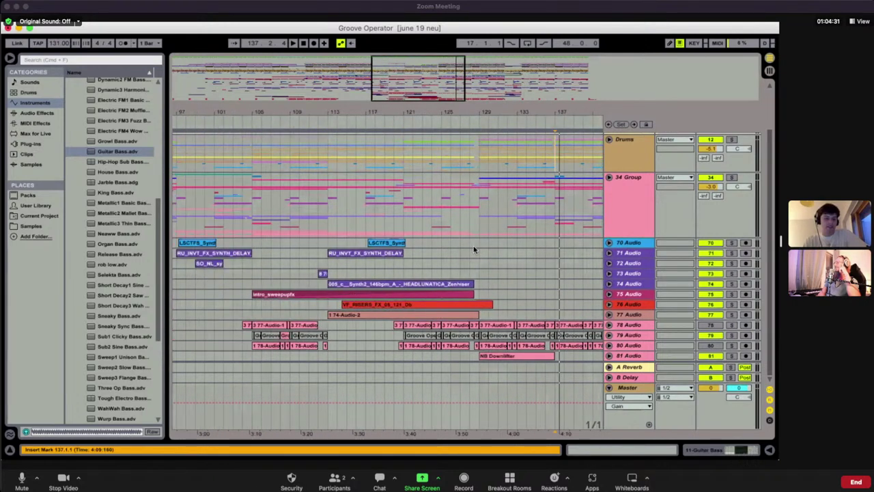
scroll(474, 249, "left", 3)
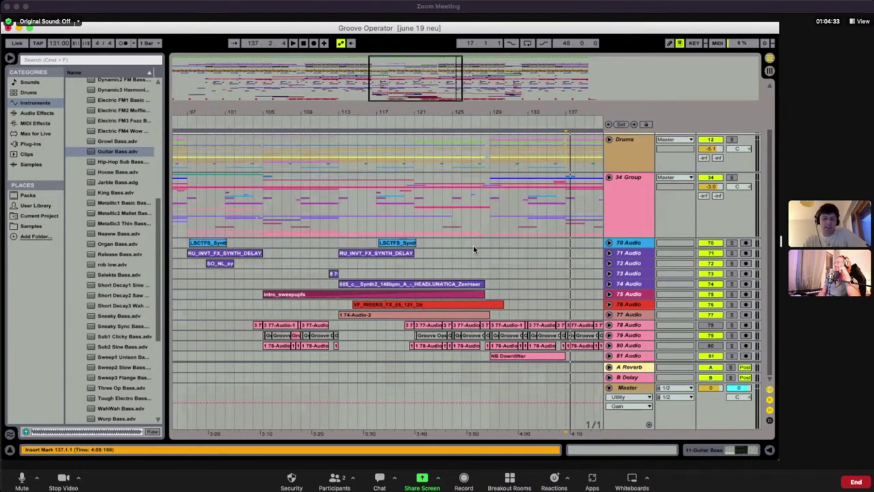
scroll(474, 249, "up", 3)
left_click(732, 225)
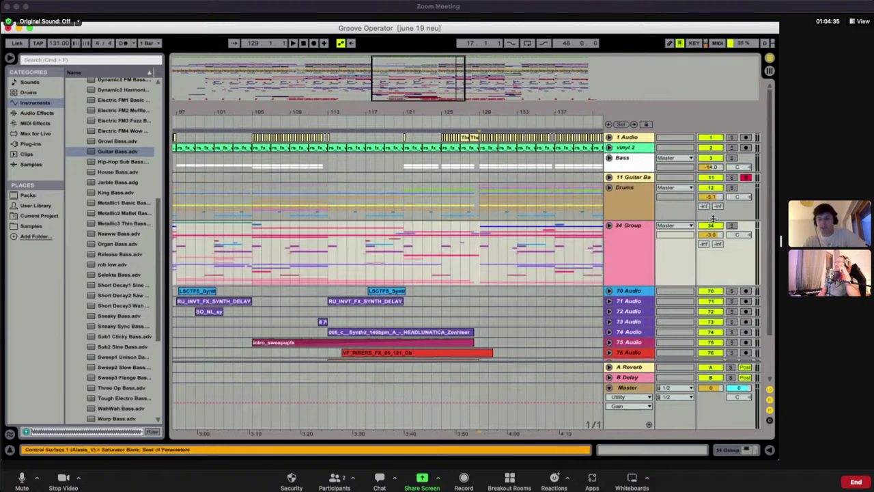
scroll(437, 246, "right", 3)
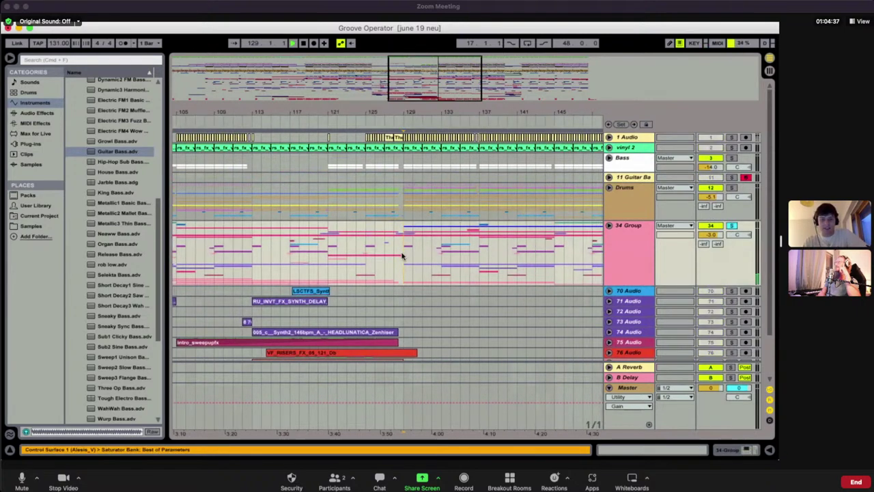
key("space")
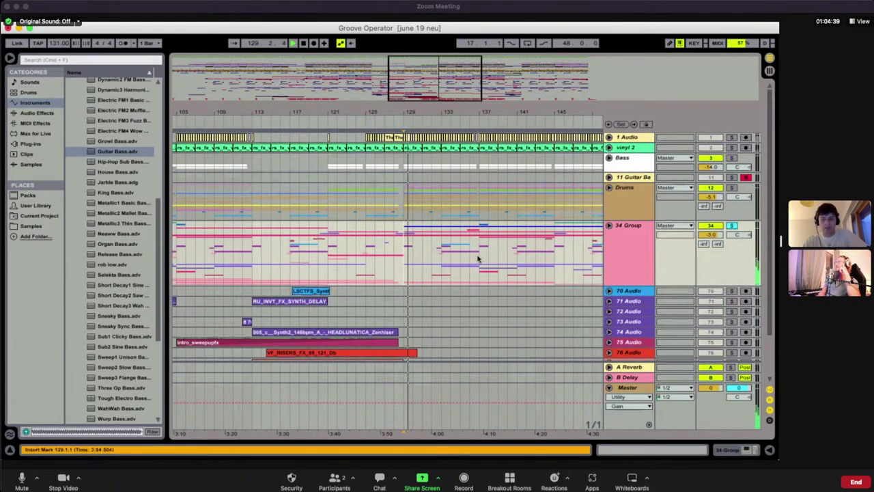
key("space")
Play the soloed 34 Group from bar 81
scroll(478, 258, "right", 7)
scroll(478, 258, "left", 15)
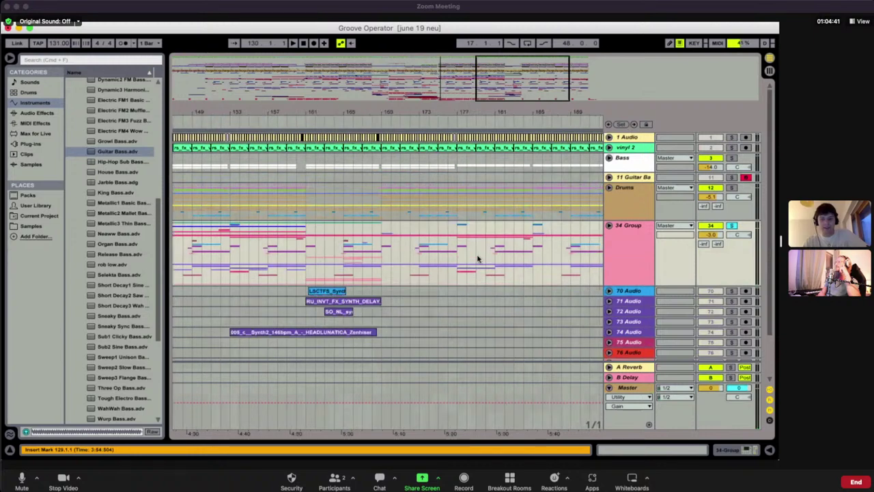
scroll(477, 258, "left", 5)
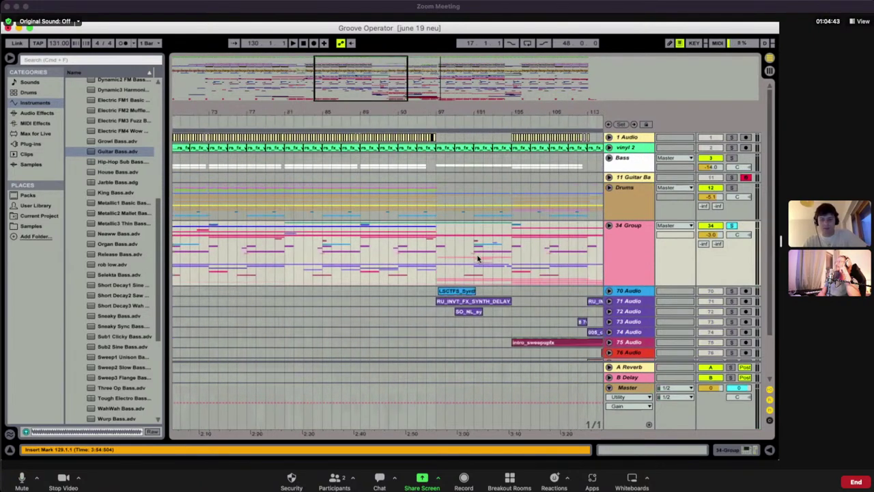
left_click(564, 261)
key("space")
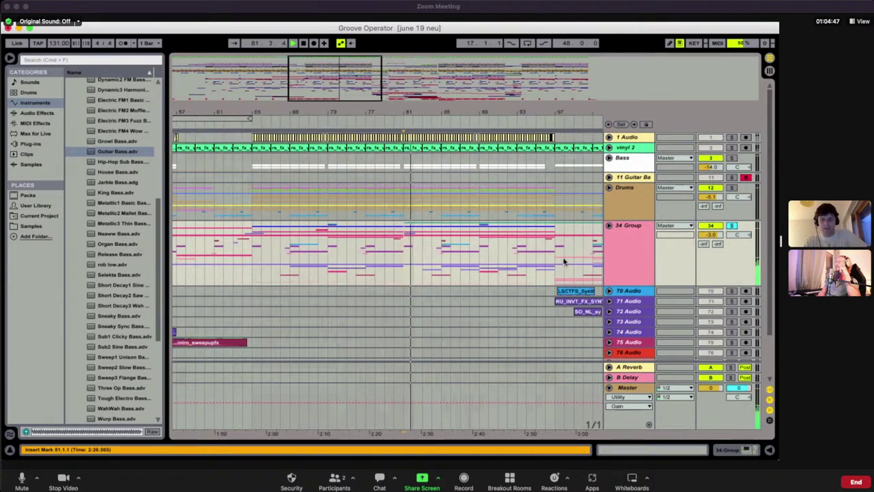
Unfold 34 Group, solo its green M1 track and play the frozen clip from bar 81
left_click(609, 226)
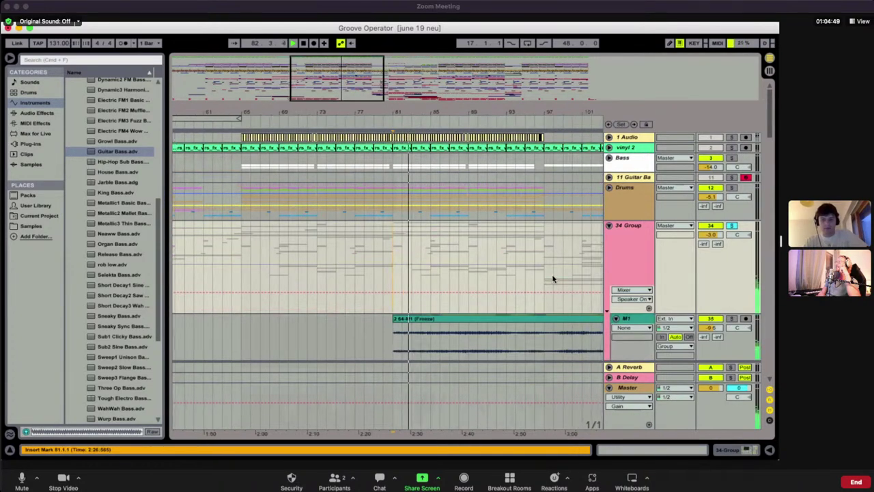
scroll(553, 279, "down", 3)
key("space")
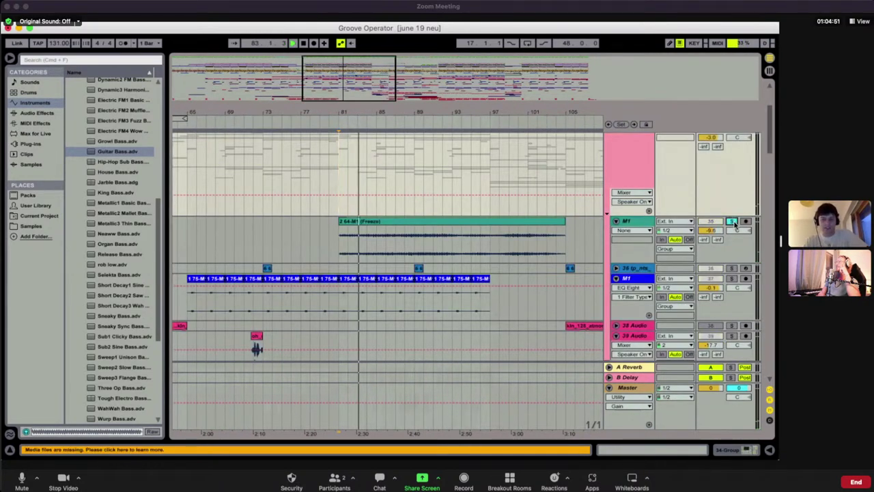
key("space")
double_click(632, 223)
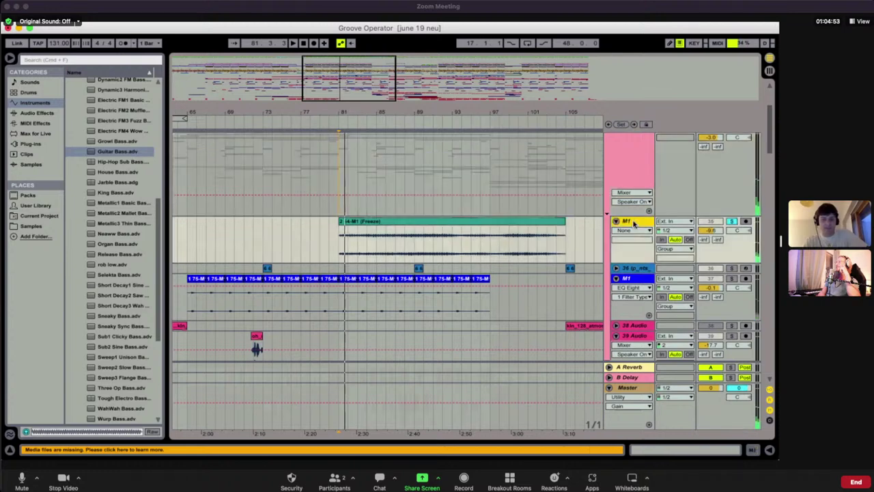
left_click(770, 449)
key("space")
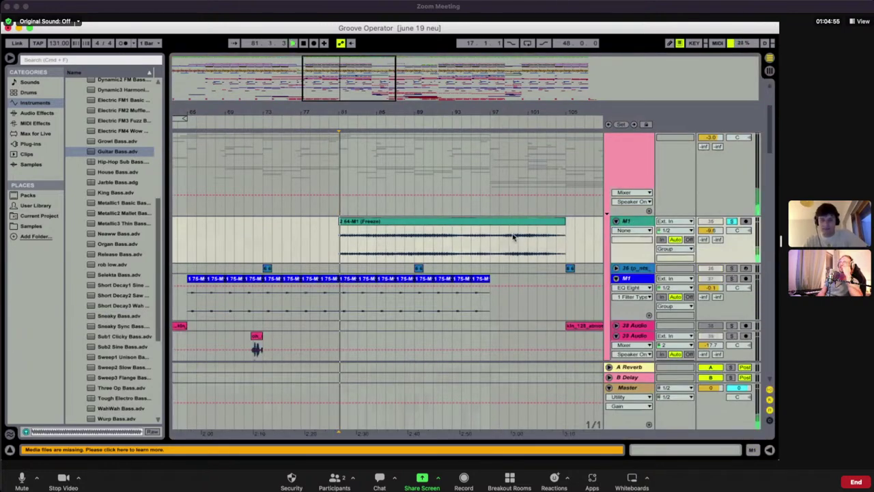
Audition the frozen M1 clip at bars 90, 93 and 101
left_click(426, 239)
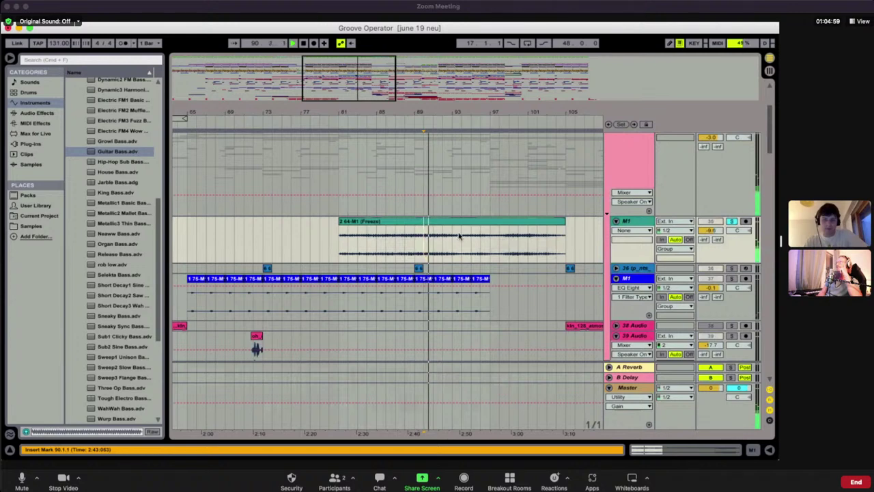
left_click(455, 238)
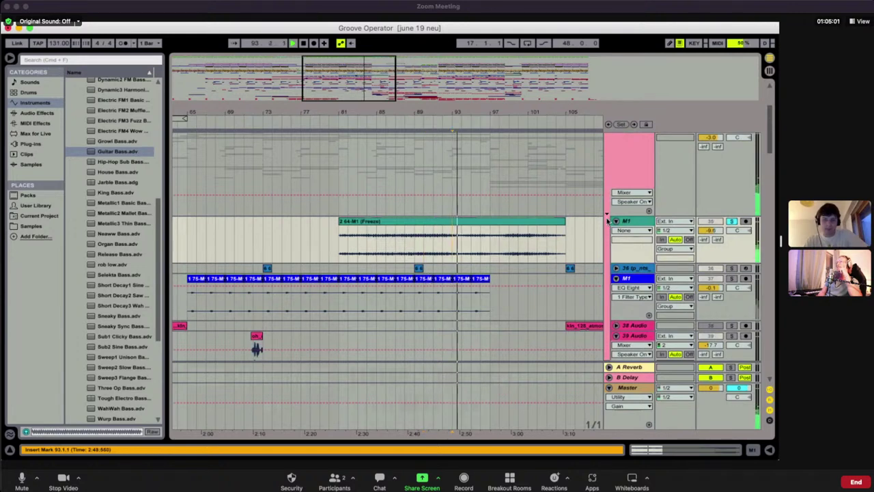
left_click(527, 238)
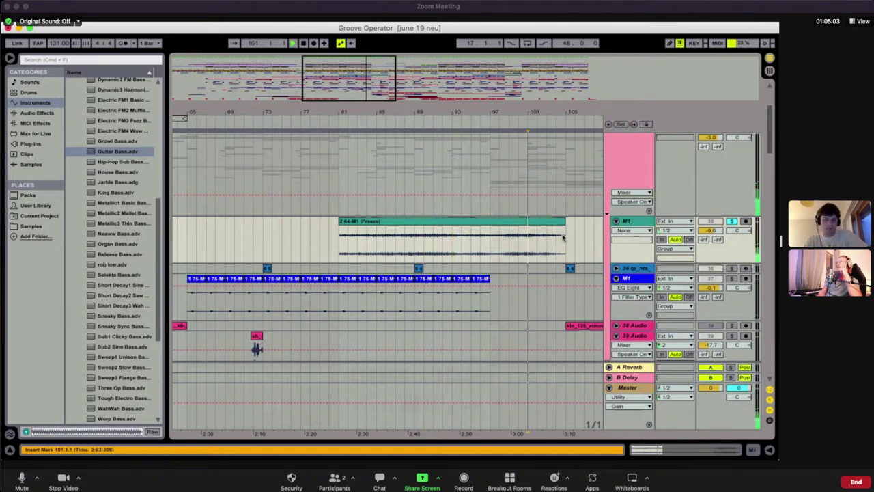
Switch the solo to the blue M1 track with EQ Eight and play it from bar 81
scroll(506, 244, "down", 5)
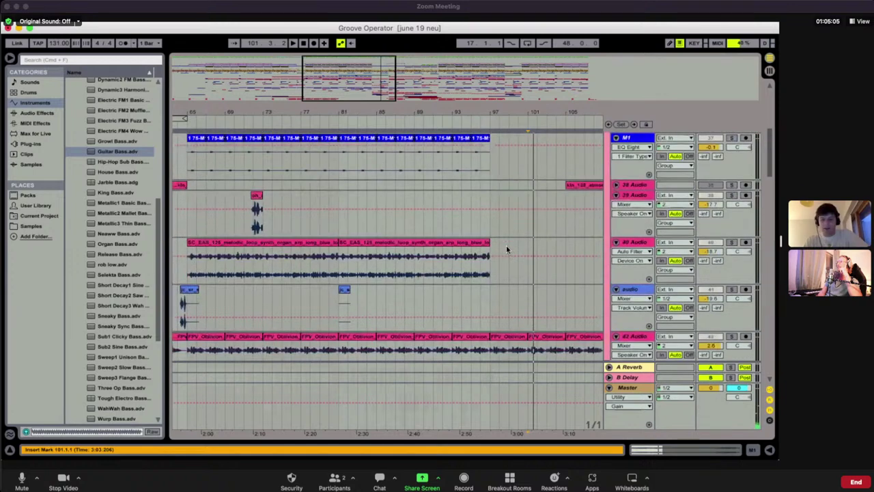
scroll(505, 244, "up", 5)
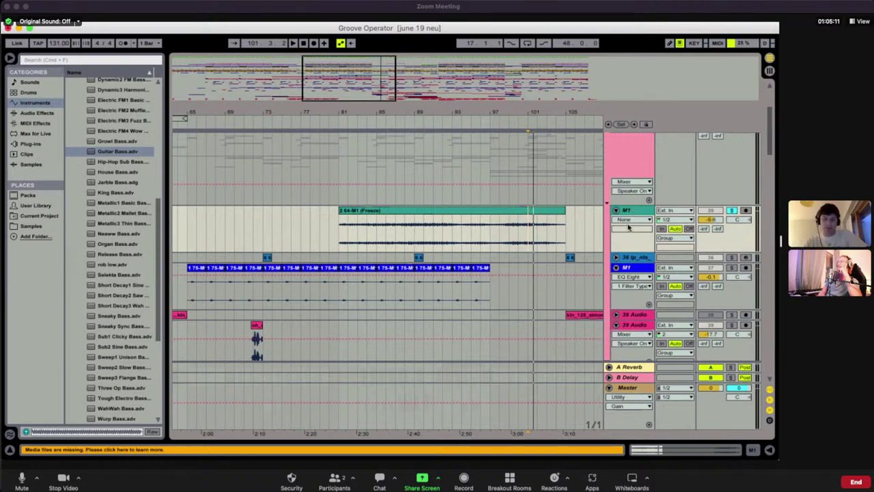
left_click(731, 268)
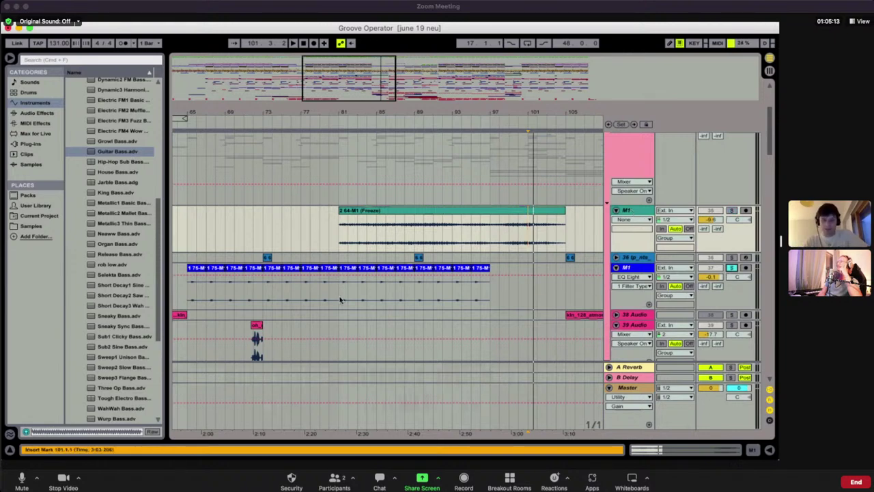
left_click(340, 300)
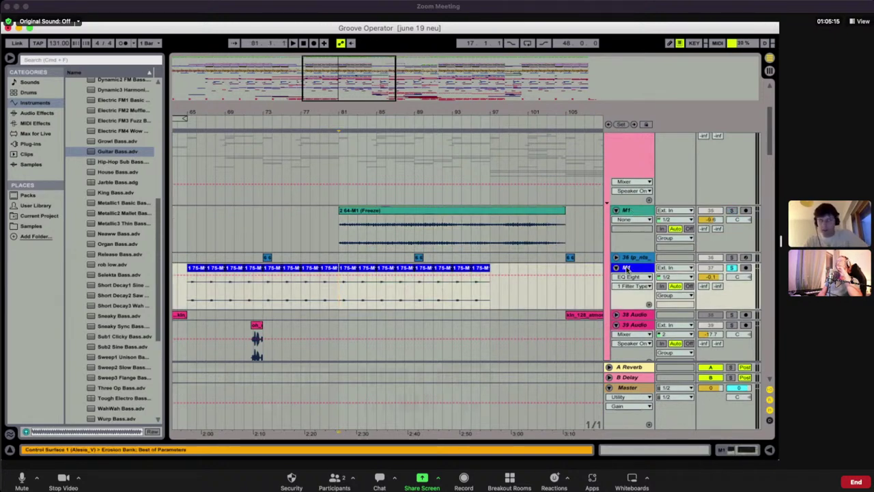
key("space")
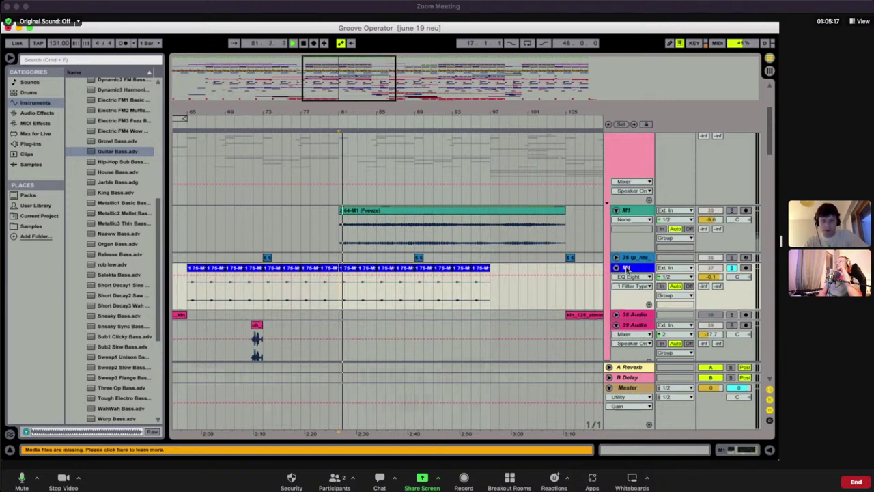
left_click(348, 268)
key("space")
Inspect the blue M1 clip at bar 81 up close in the sample editor while playing it, then hide the clip view
double_click(349, 269)
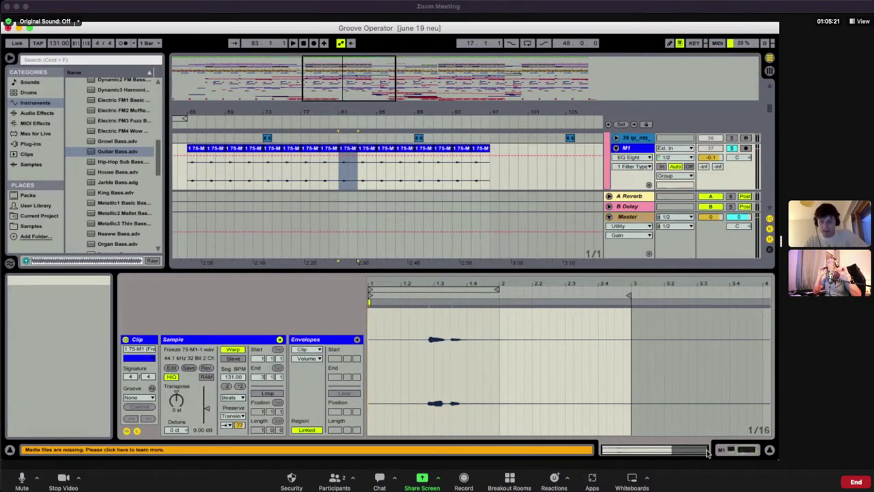
left_click_drag(708, 450, 635, 434)
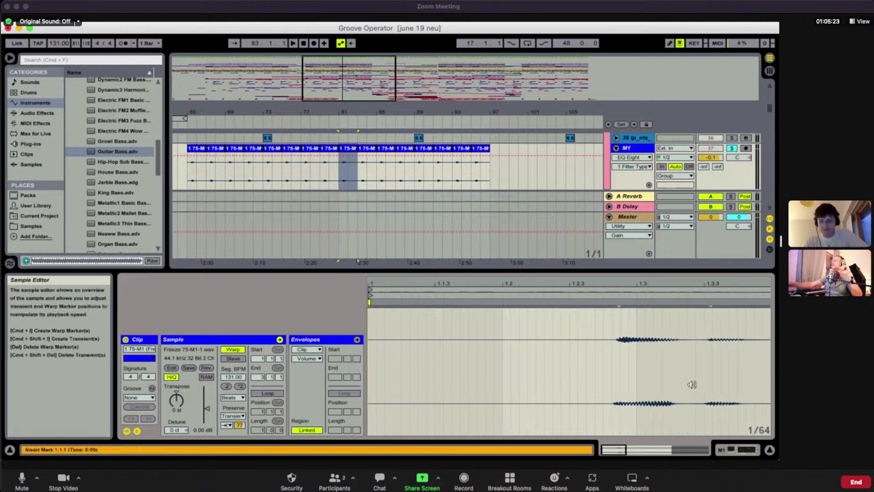
scroll(687, 384, "right", 5)
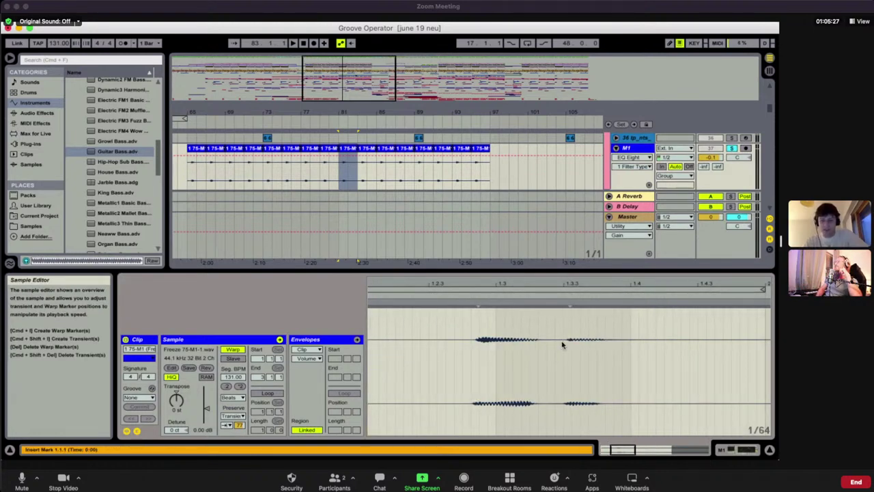
key("space")
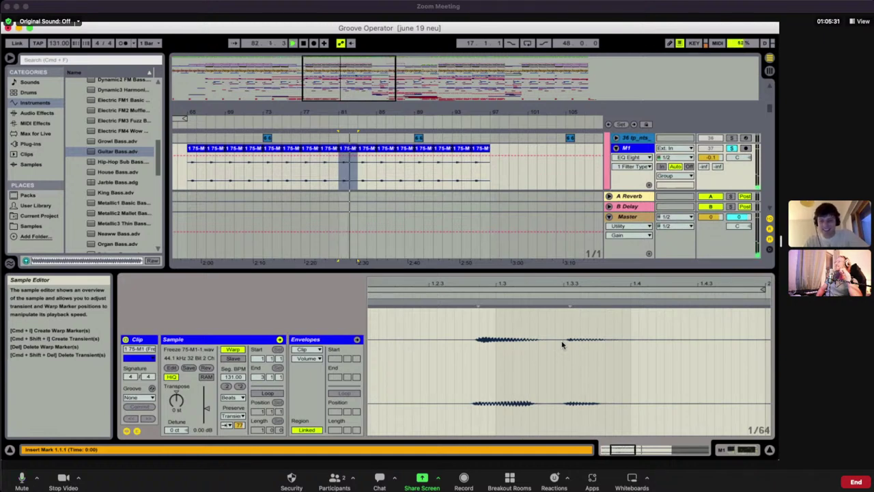
key("space")
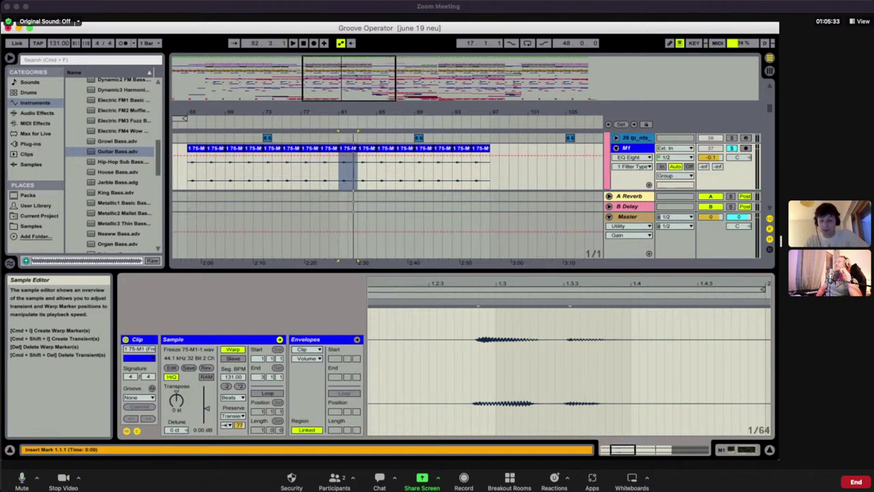
left_click(770, 449)
Play the soloed 40 Audio track from bar 81 and compare it with its Auto Filter bypassed and active
key("space")
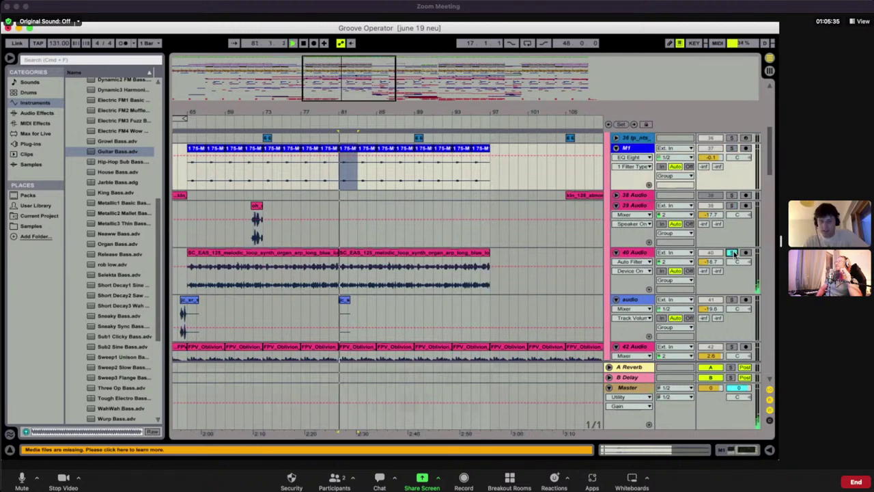
double_click(632, 253)
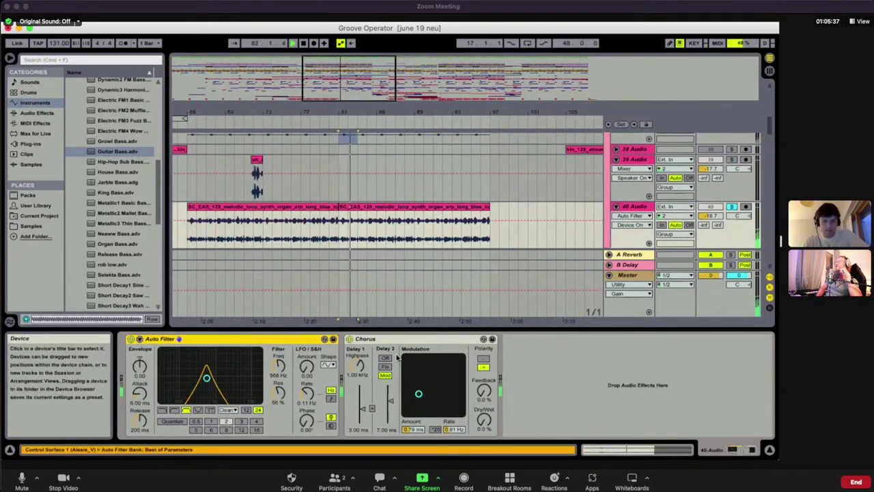
left_click(131, 340)
left_click(131, 339)
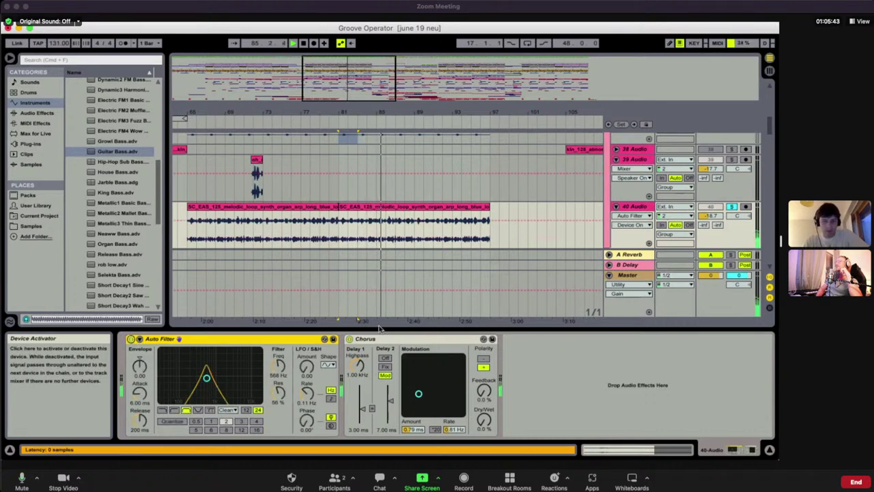
Solo 42 Audio, play it from bar 81 and show its Vocoder and EQ Eight devices
scroll(710, 215, "down", 3)
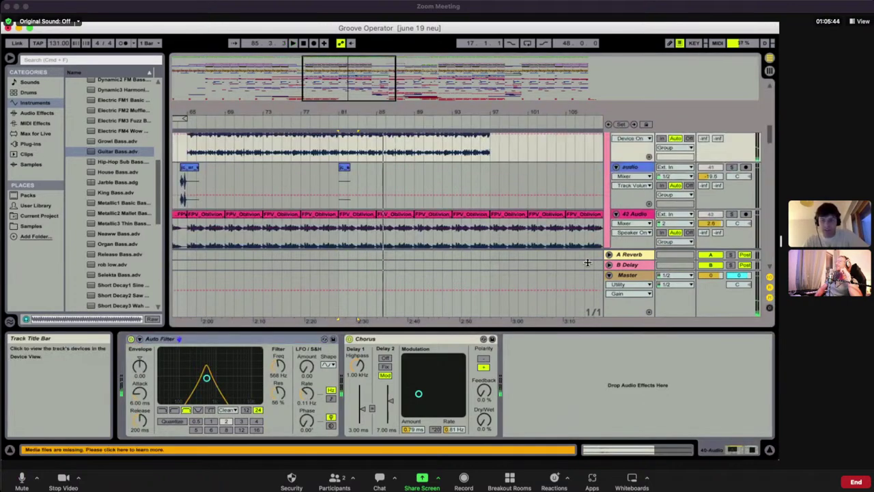
left_click(733, 214)
key("space")
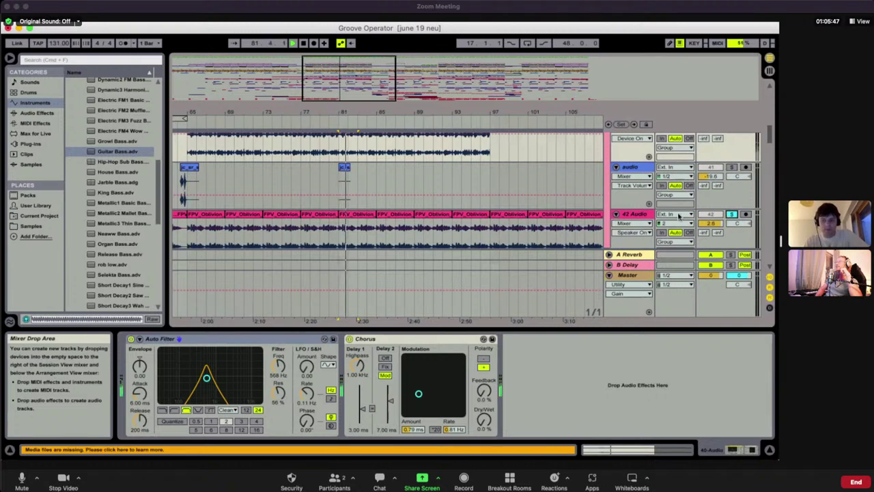
left_click(633, 215)
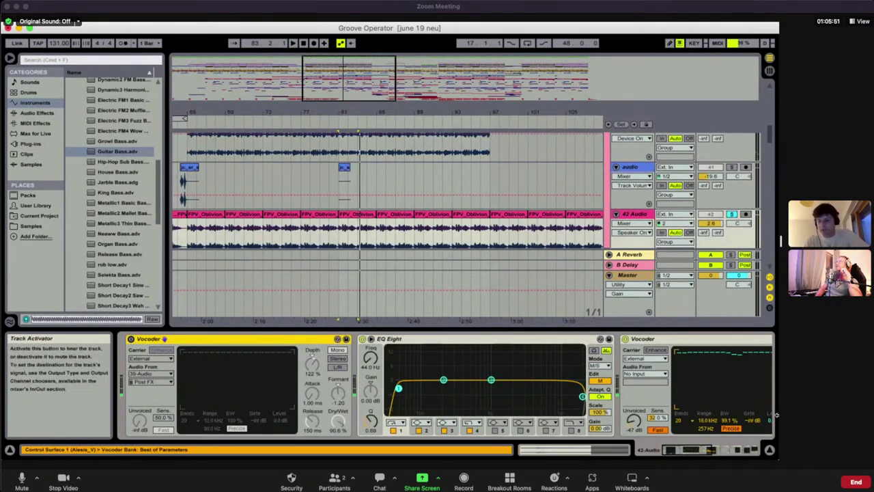
Hide the device view and play from bar 81 with the solo switched to 40 Audio and back to 42 Audio
left_click(770, 449)
scroll(643, 199, "up", 3)
left_click(642, 200)
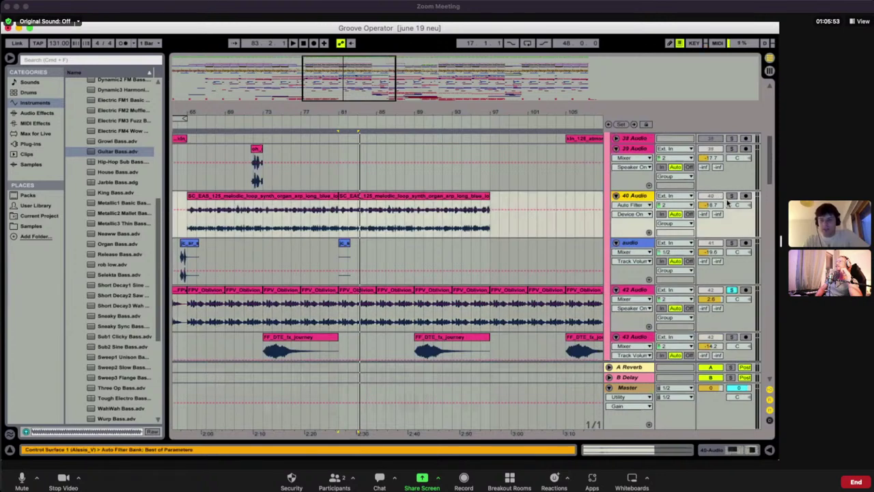
left_click(732, 291)
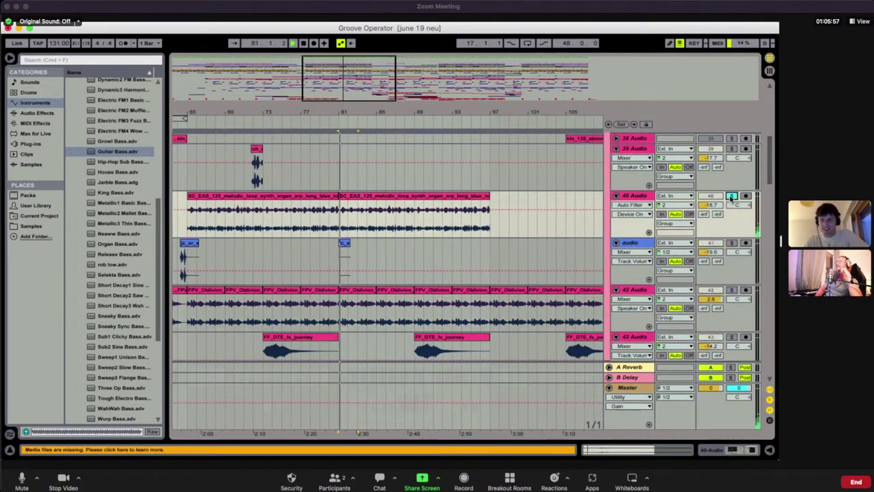
left_click(731, 290)
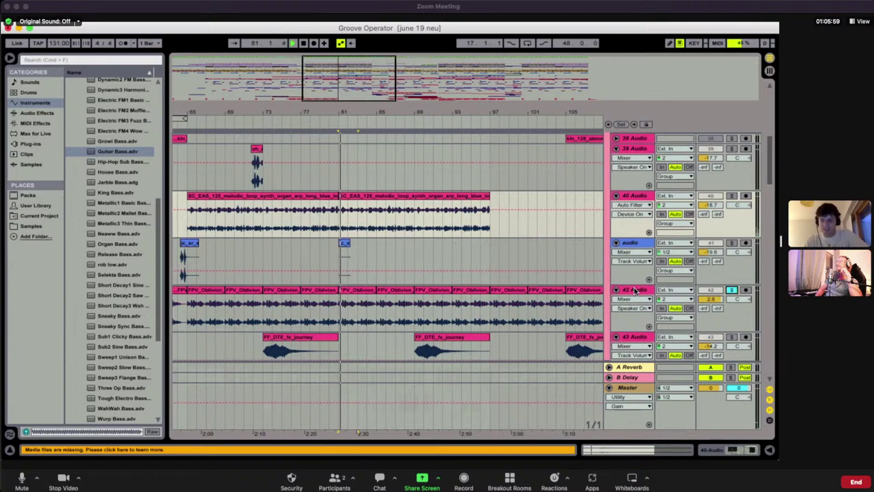
Show the device chain of 42 Audio and inspect its EQ Eight, second Vocoder, Frequency Shifter and Chorus during playback
double_click(636, 290)
scroll(519, 379, "right", 1)
scroll(519, 378, "right", 5)
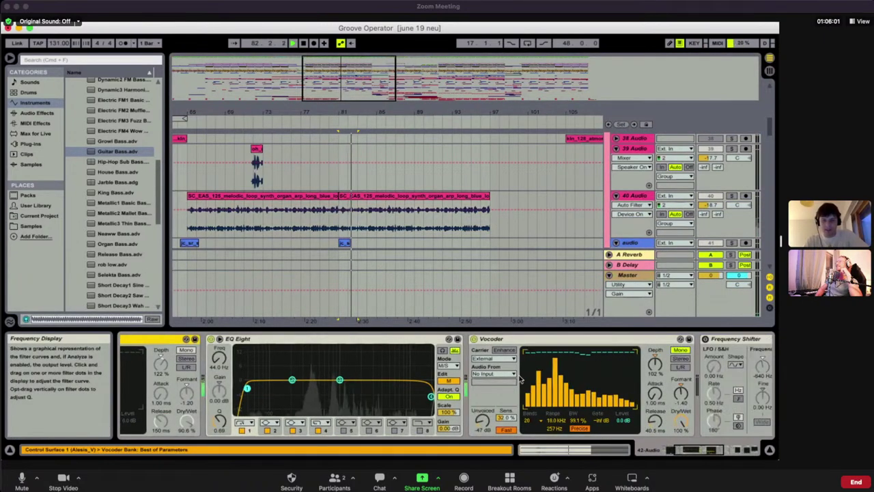
scroll(494, 361, "right", 3)
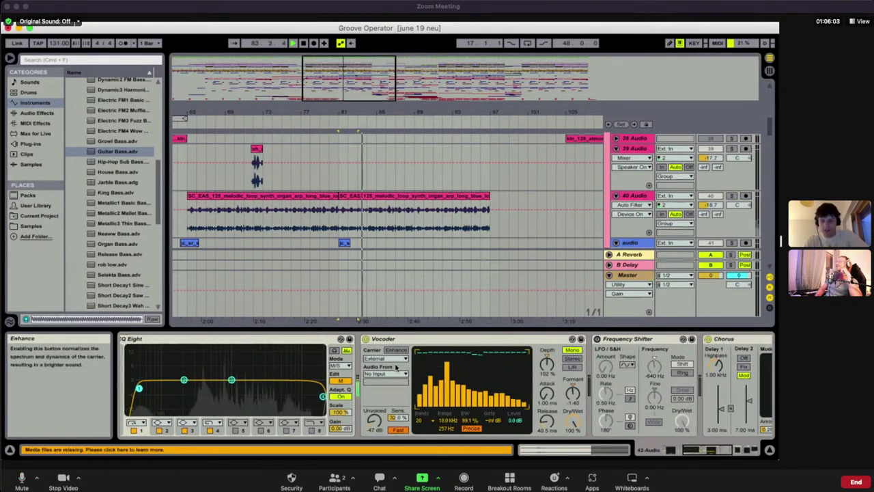
key("space")
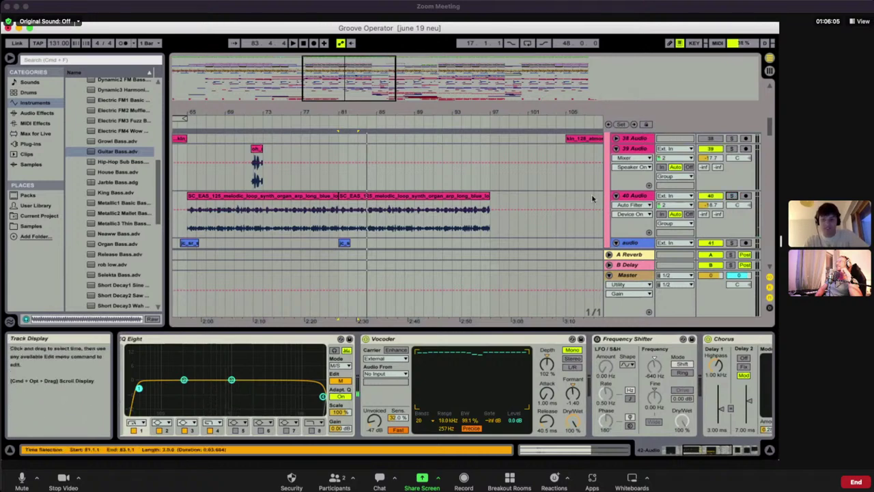
Compare 42 Audio with its solo on and off around bar 81, ending with the solo released
scroll(736, 197, "down", 4)
left_click(732, 183)
key("space")
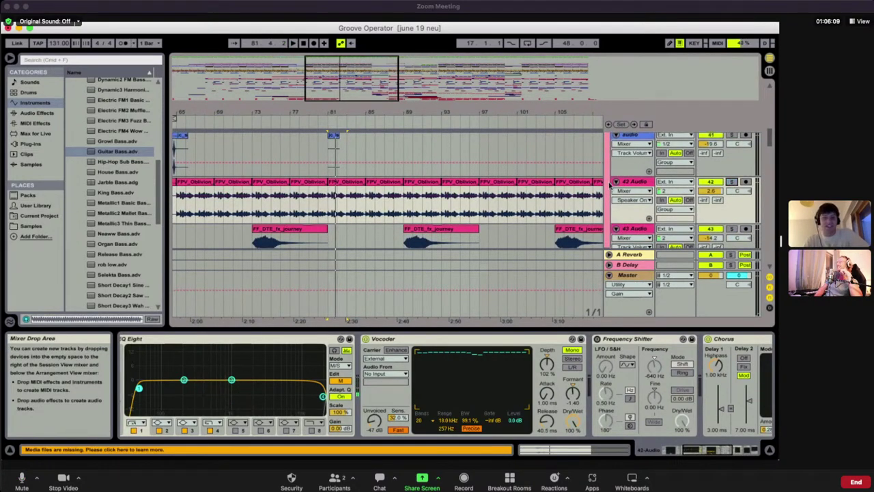
Solo 43 Audio, play its FF_DTE_fx_journey clip from bar 73 and view its device chain through to Tantra
scroll(710, 184, "down", 4)
left_click(731, 175)
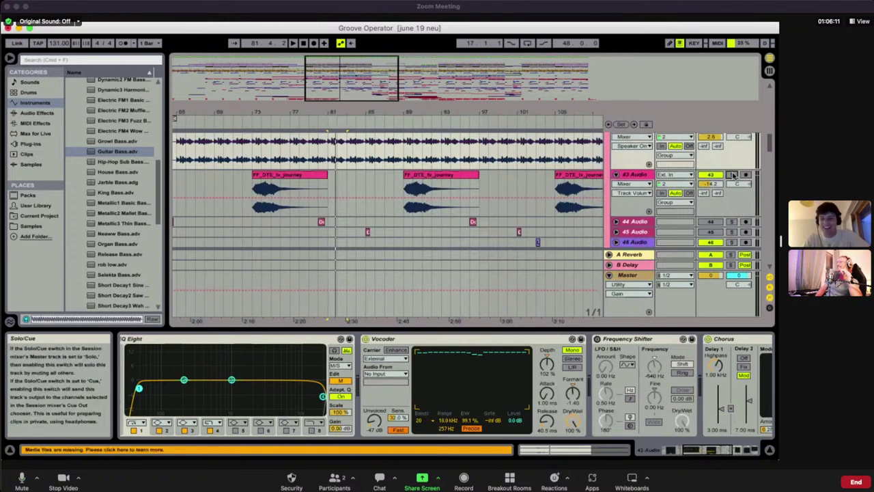
left_click(258, 193)
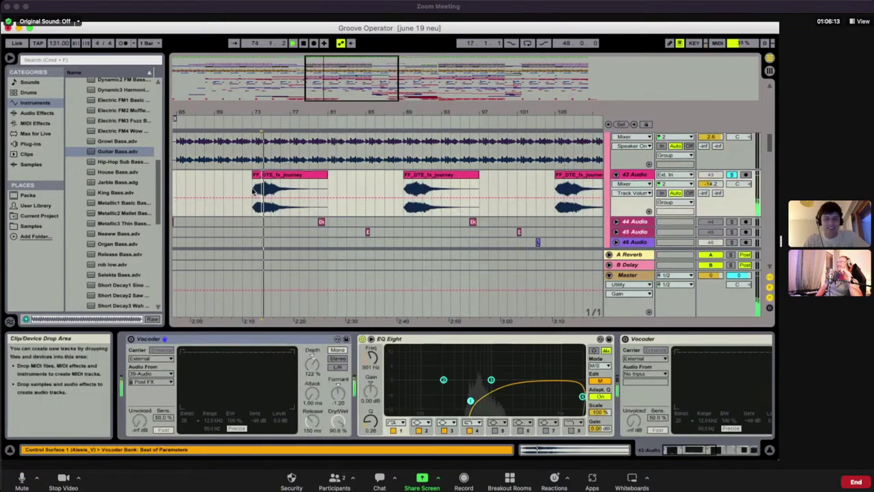
key("space")
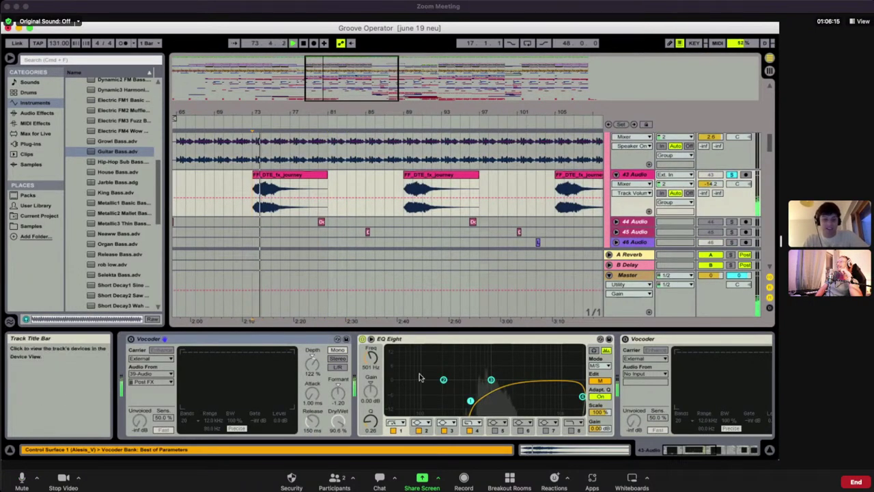
scroll(449, 375, "right", 5)
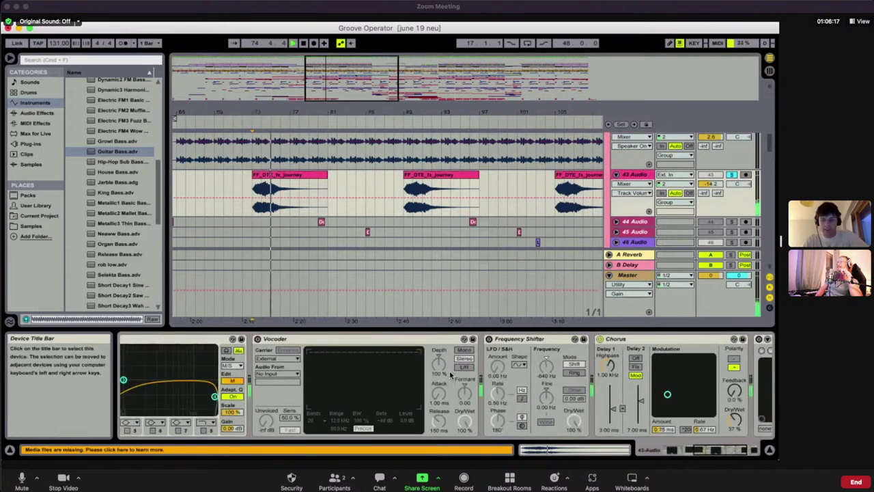
key("space")
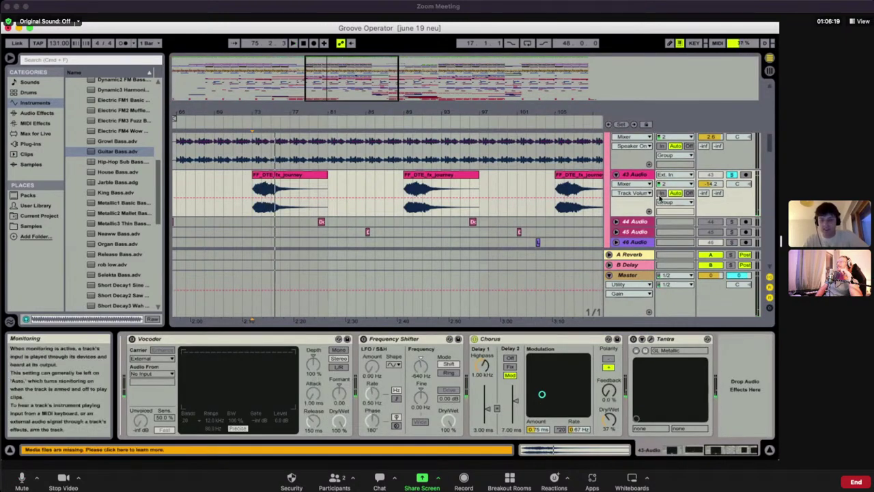
Solo the blue SM_SW_1 track with Ping Pong Delay and play its clip from bar 85
scroll(635, 184, "down", 4)
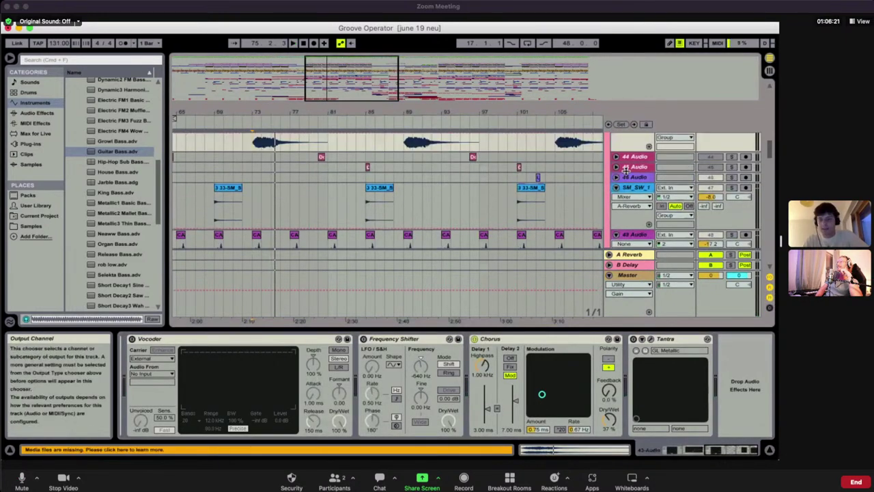
left_click(731, 188)
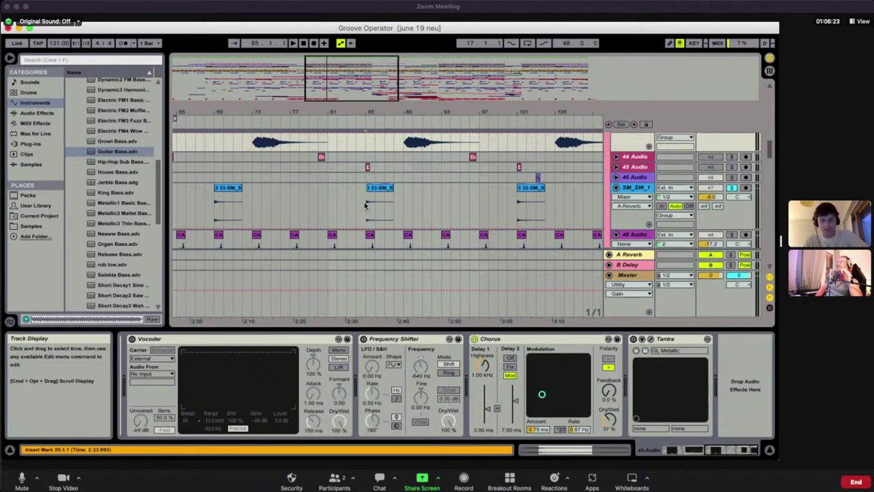
left_click(365, 204)
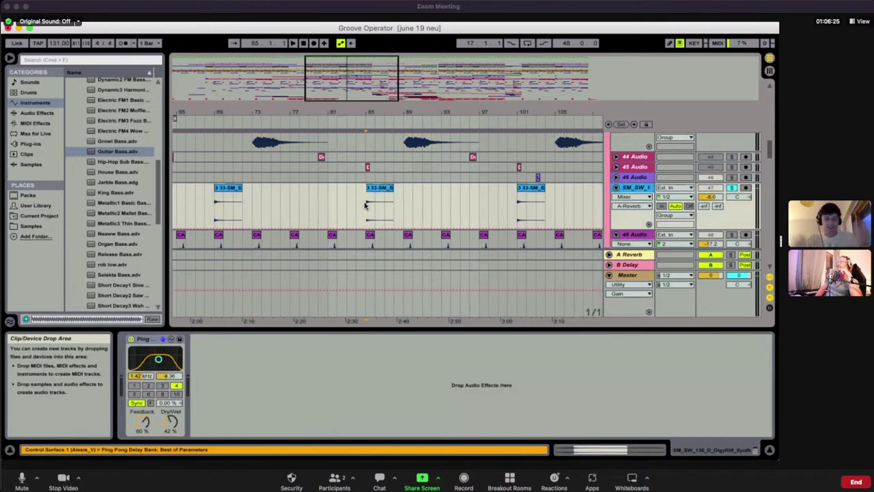
left_click(367, 203)
key("space")
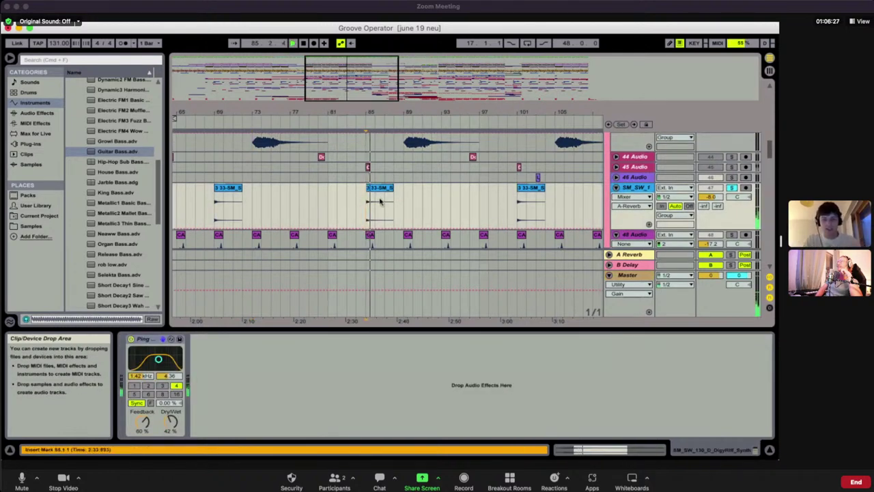
Switch the solo to 45 Audio for a brief check at bar 85, stop playback and release the solo
left_click(731, 167)
key("space")
left_click(732, 168)
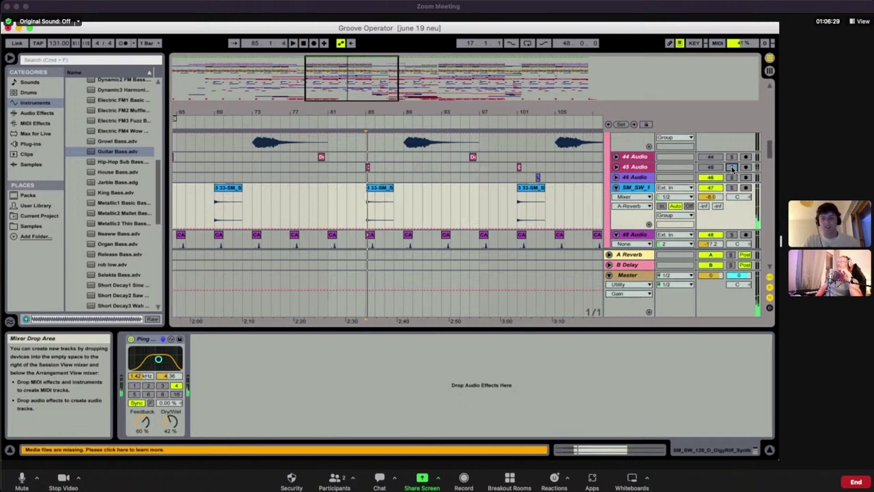
Solo 48 Audio and play it from bar 85
scroll(677, 224, "down", 3)
left_click(731, 181)
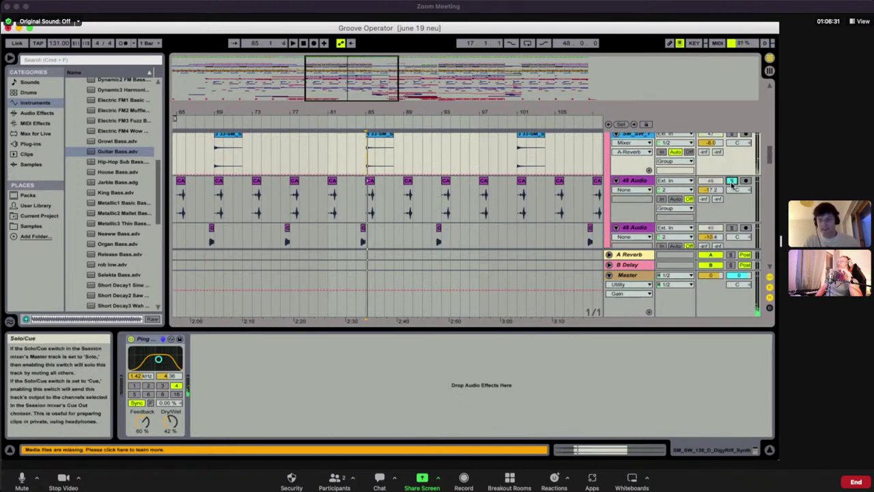
key("space")
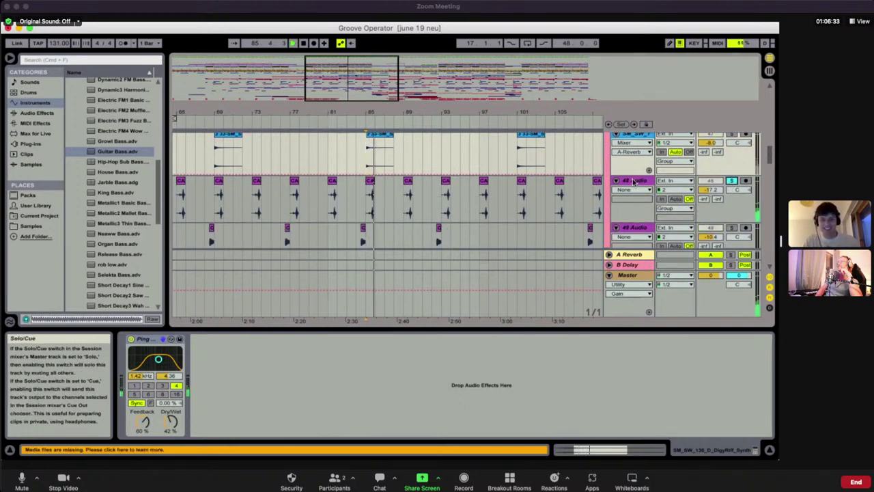
key("space")
Open the 48 Audio clip at bar 85 in the sample editor, play it, then hide the clip view
left_click(369, 181)
double_click(369, 181)
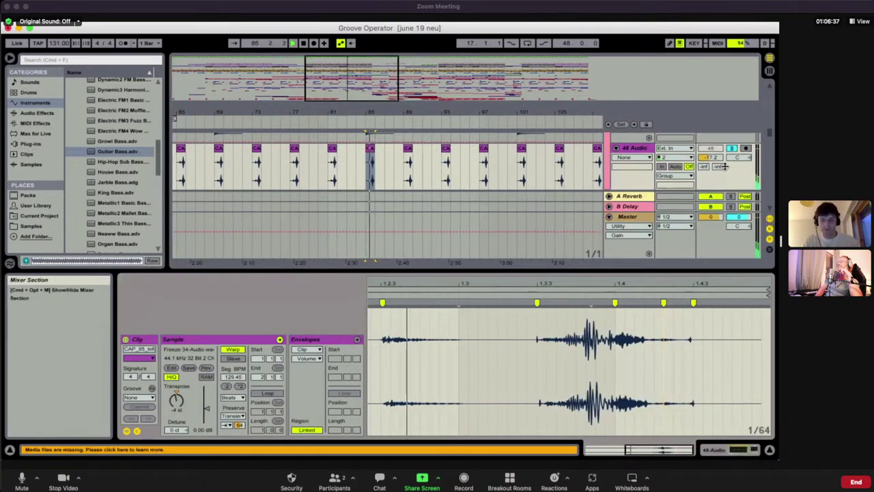
key("space")
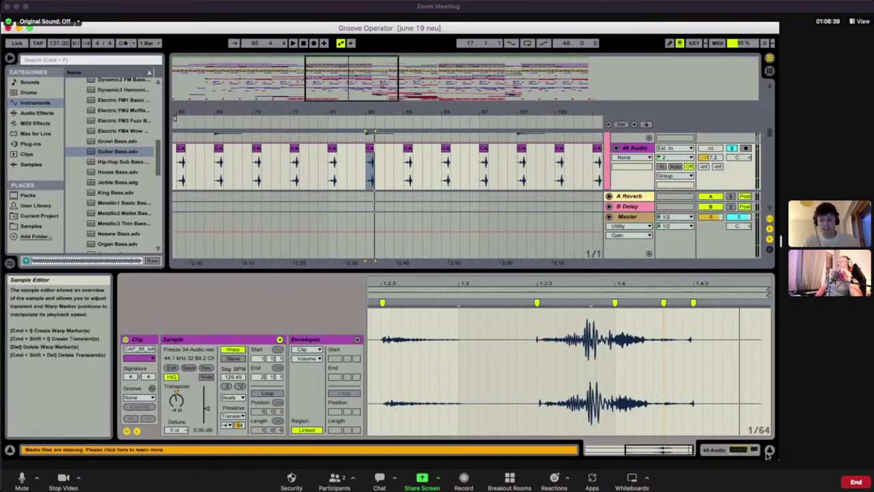
key("super+alt+l")
Solo 49 Audio and play its short clip just before bar 85
left_click(731, 173)
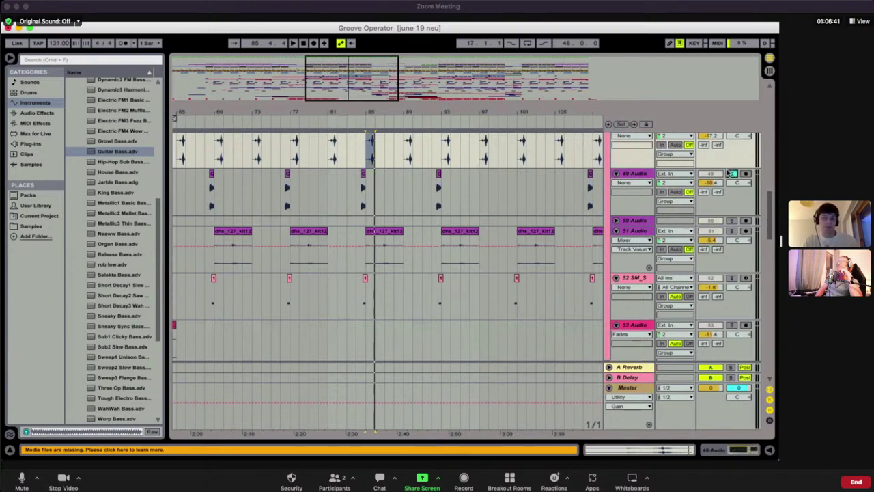
left_click(360, 193)
key("space")
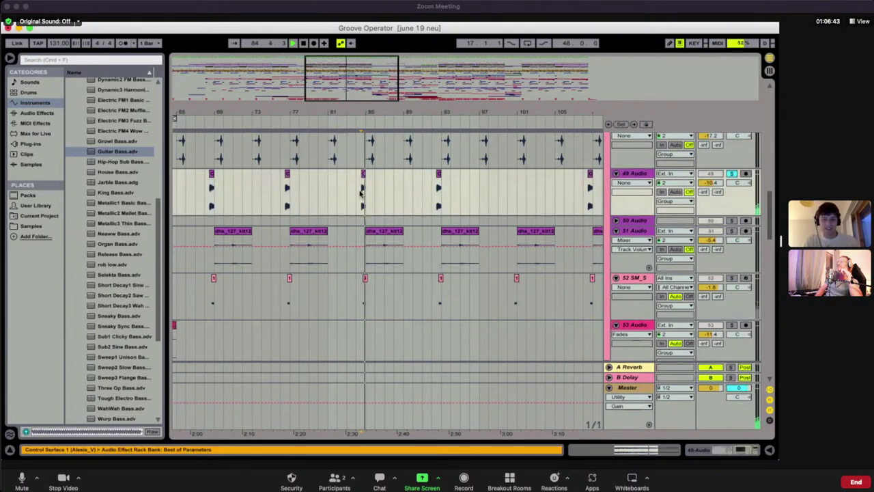
key("space")
Show the devices of 49 Audio and compare its sound with the Auto Filter bypassed and active
key("super+alt+l")
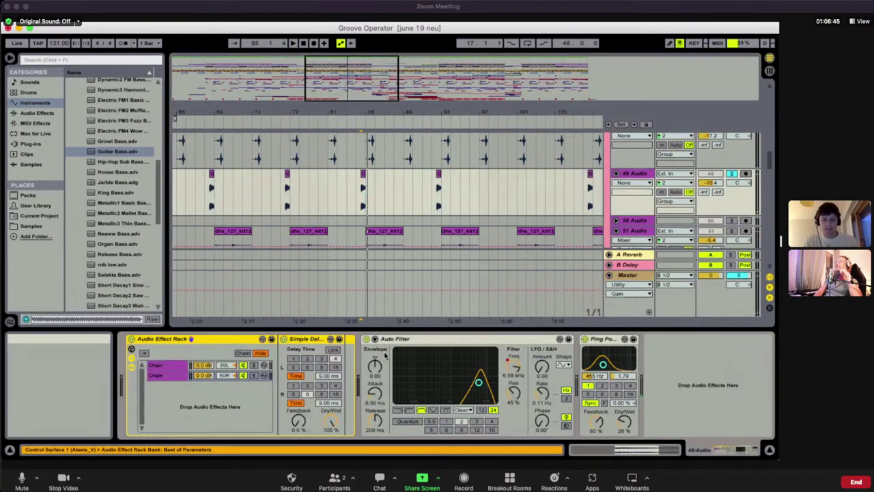
left_click(367, 339)
key("space")
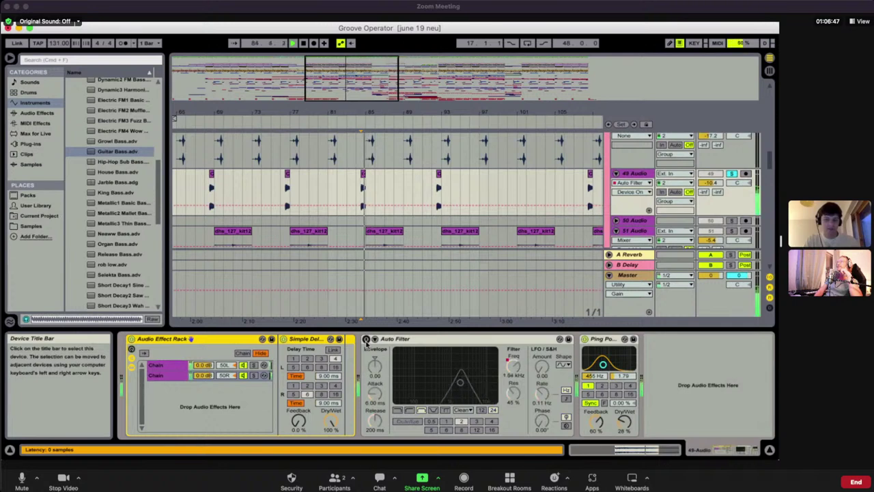
left_click(367, 339)
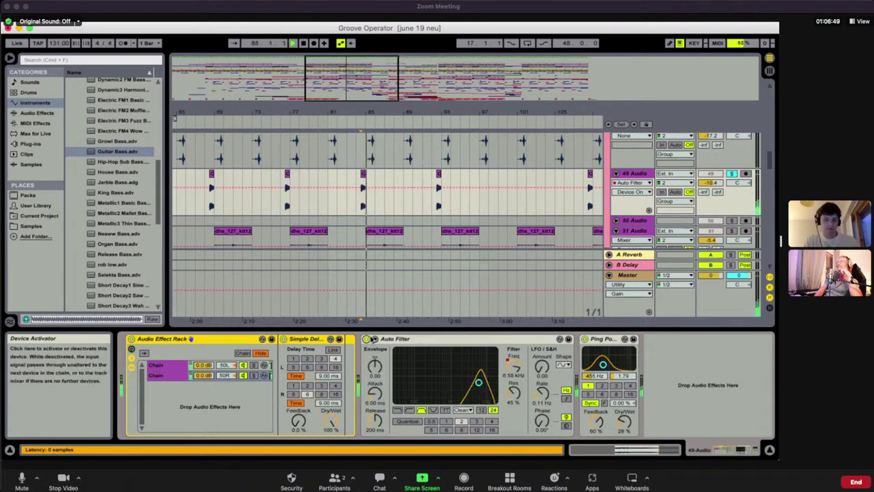
key("space")
Solo 51 Audio and play it from partway through its dhs_127_kit12 clip at bar 85
scroll(734, 232, "down", 2)
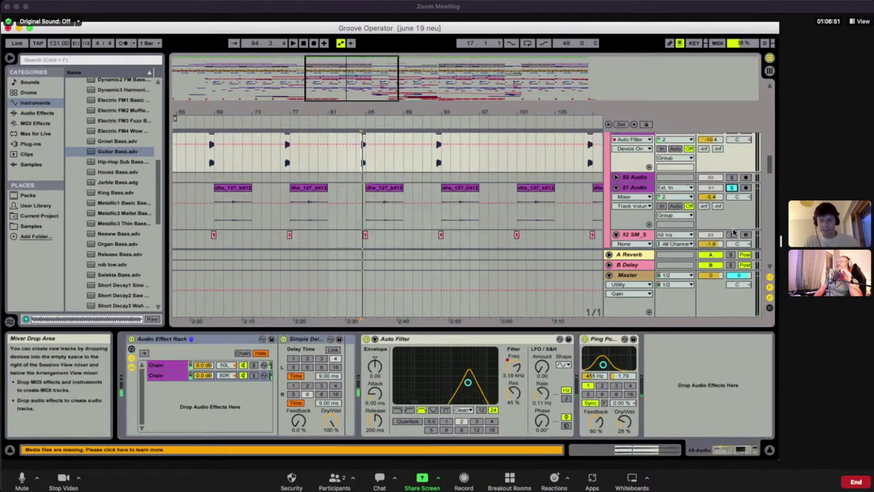
left_click(375, 215)
key("space")
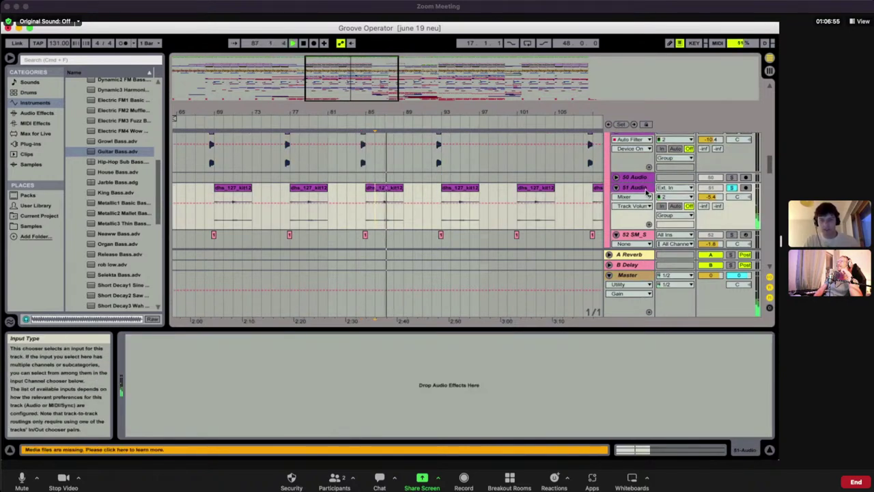
Open the dhs_127_kit12 clip at bar 85 in the sample editor, play it from its start and hide the clip view
left_click(384, 187)
key("space")
double_click(384, 188)
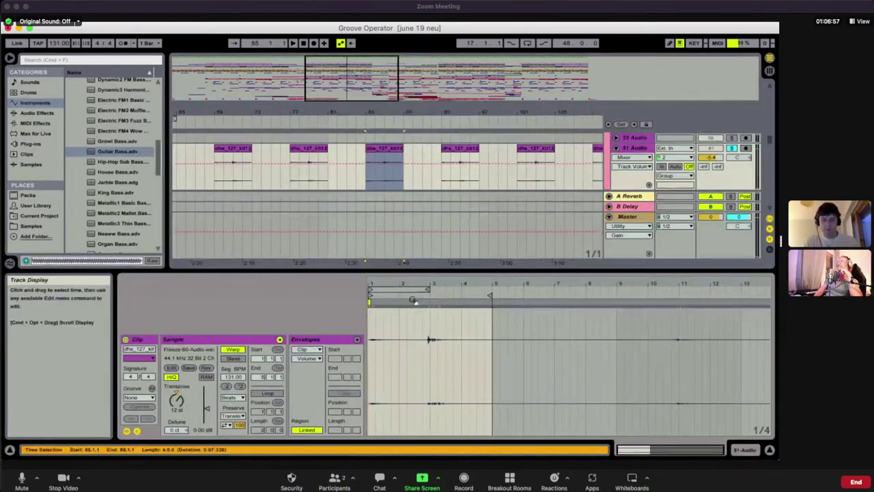
key("space")
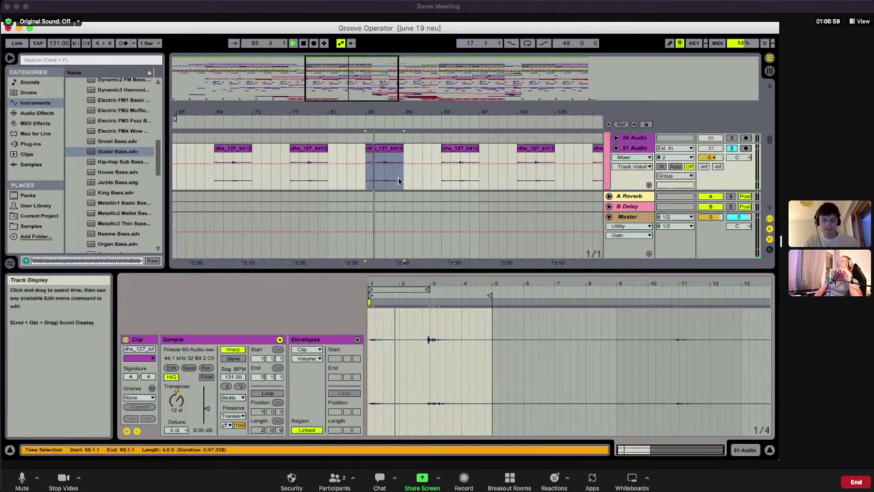
left_click(768, 450)
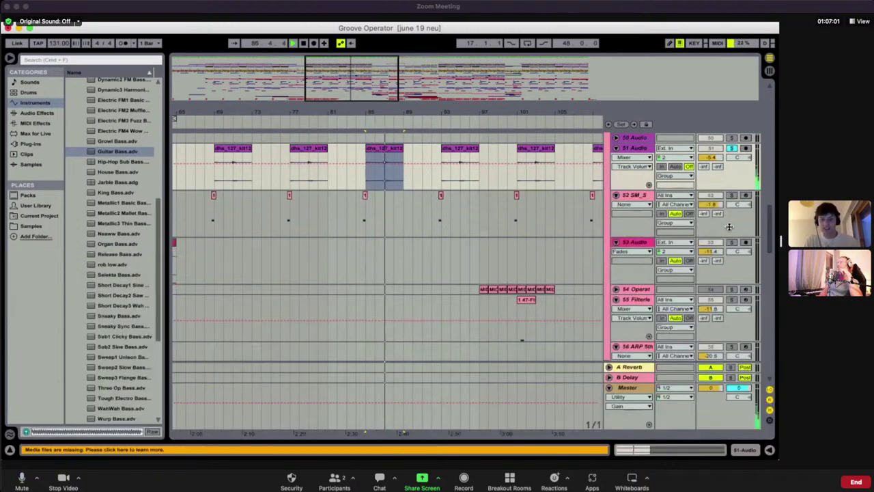
Solo the 52 SM_S track and play it from just before its clip at bar 85
scroll(382, 238, "down", 5)
key("space")
left_click(359, 190)
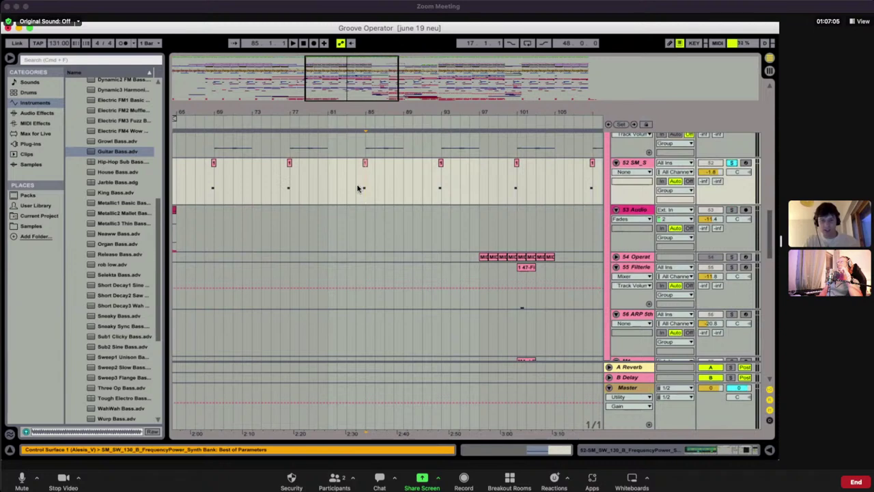
key("space")
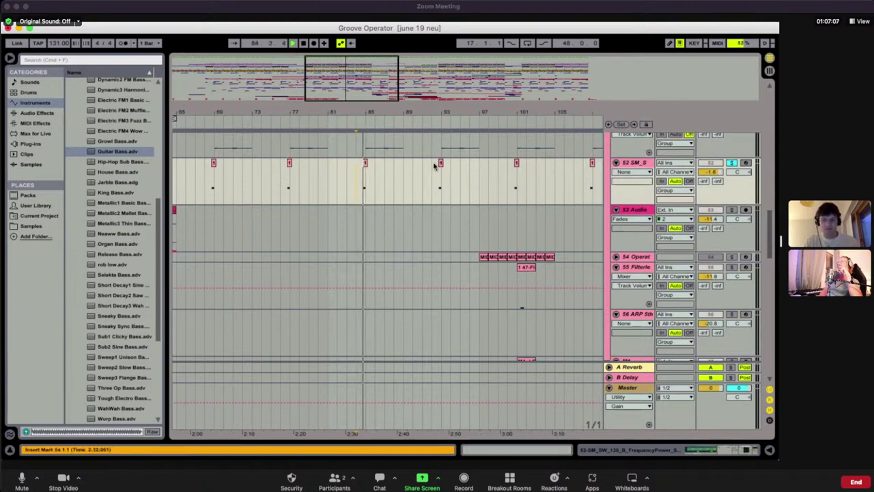
Show the devices of 52 SM_S and replay the clip while watching its FrequencyPower_Synth sample
double_click(631, 163)
key("space")
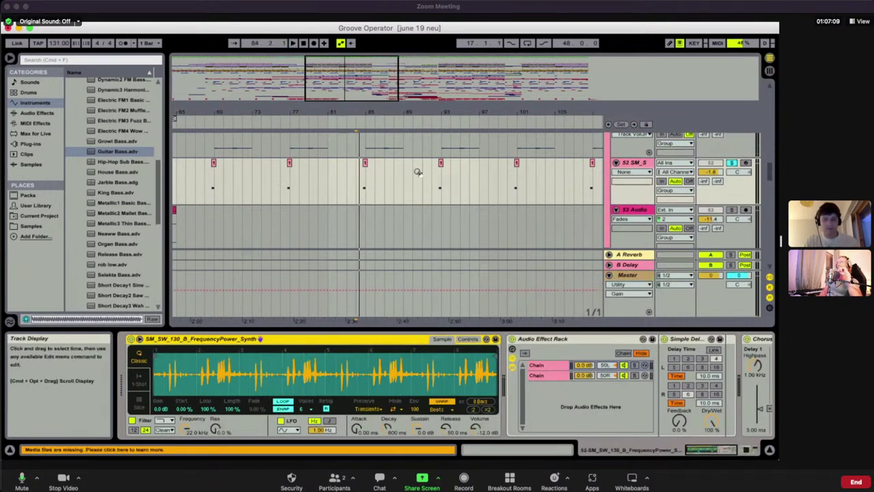
key("space")
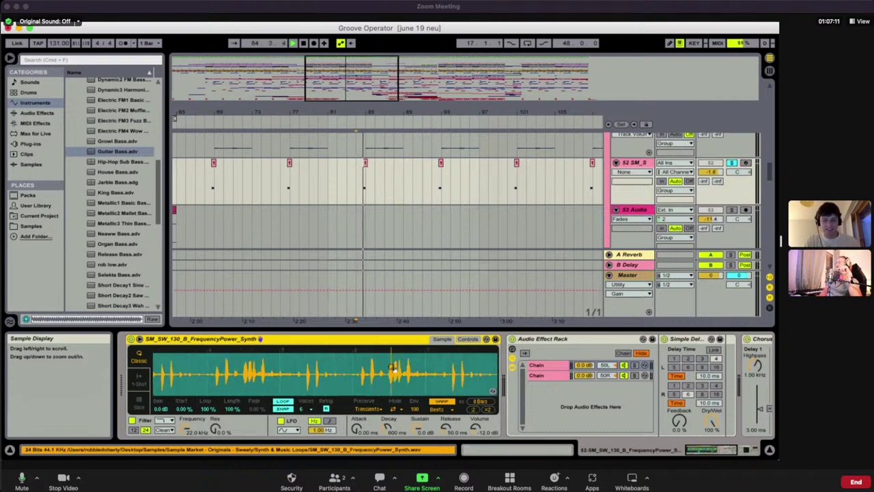
Stop playback and look through the list of recently opened sets without opening one
key("space")
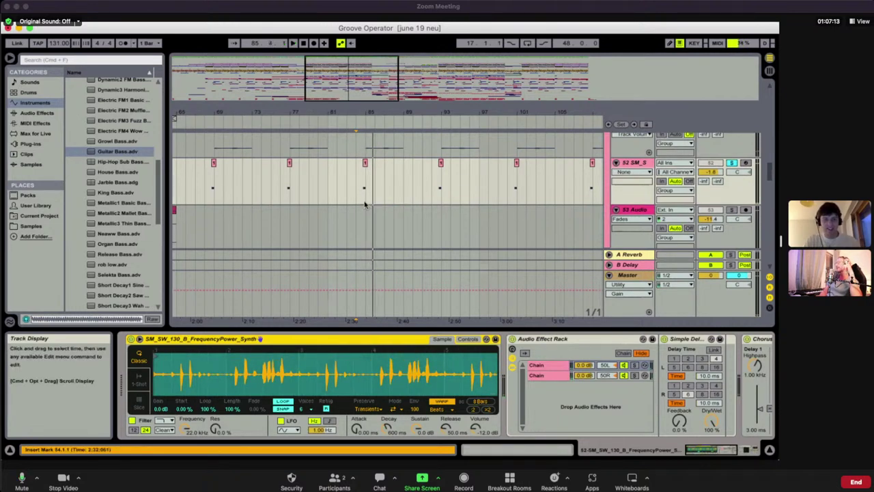
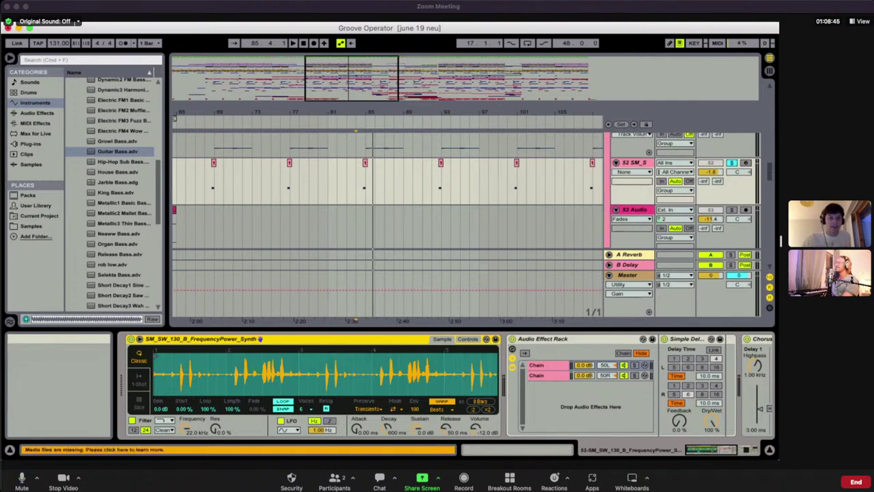
left_click(58, 17)
mouse_move(97, 48)
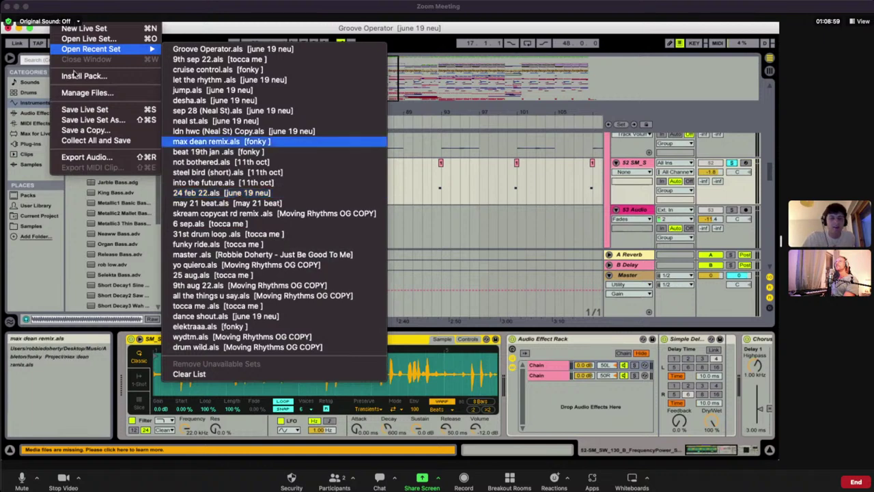
left_click(34, 56)
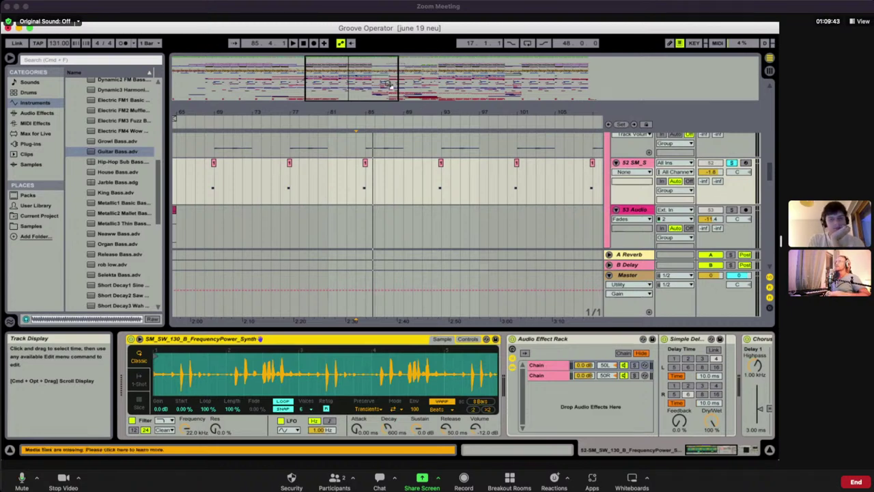
Zoom the arrangement in around bar 85 and set the insert marker just before the 52 SM_S clip at bar 84.3
left_click_drag(424, 113, 385, 87)
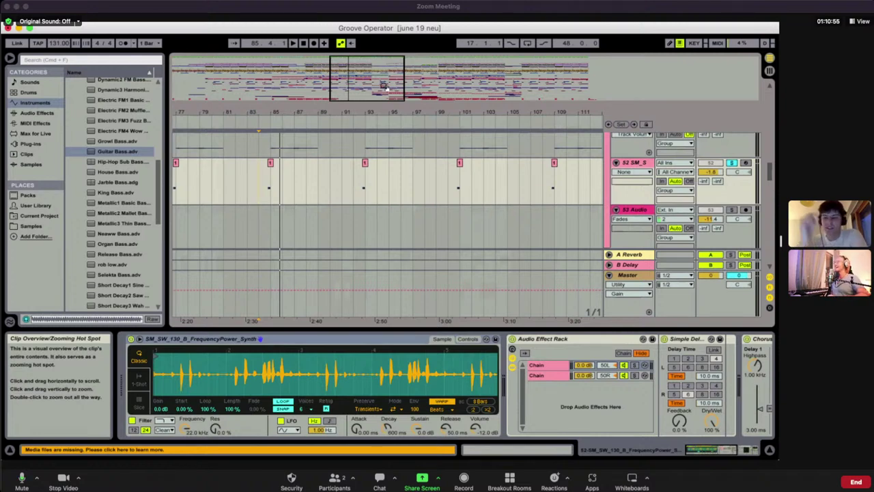
left_click_drag(403, 88, 371, 89)
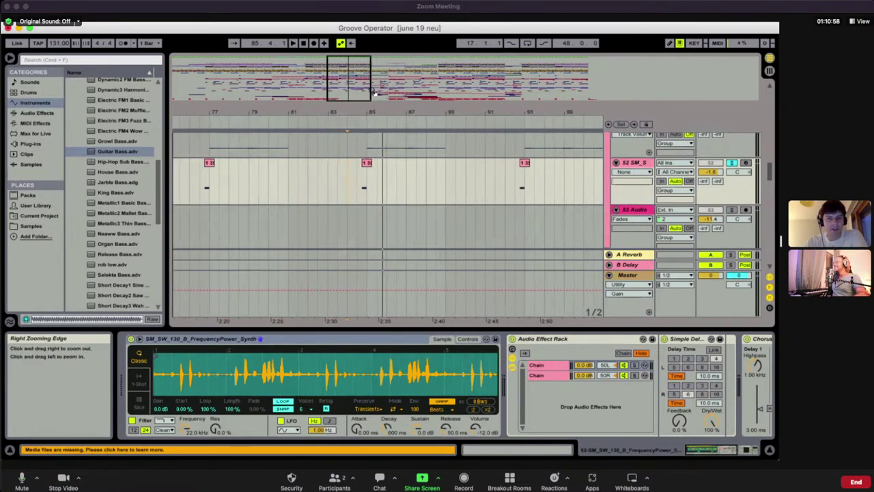
left_click(356, 182)
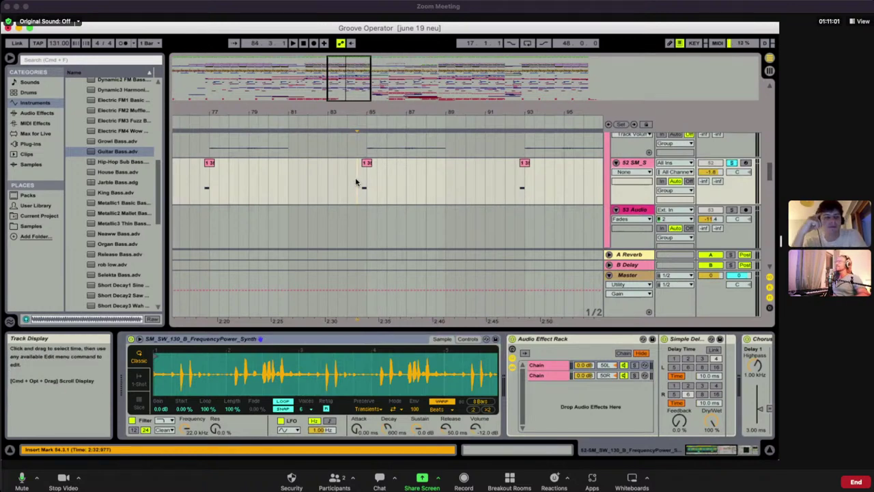
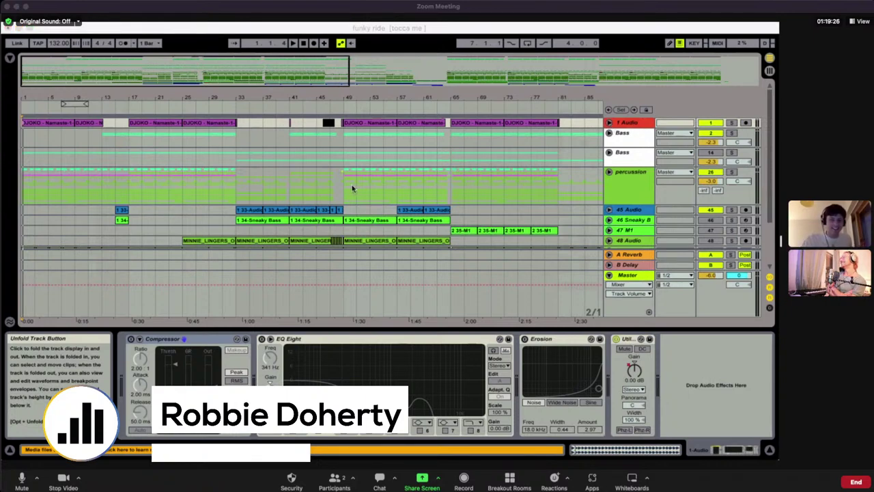
Hide the device view in the funky ride set and play a moment of the arrangement from bar 97
left_click(353, 188)
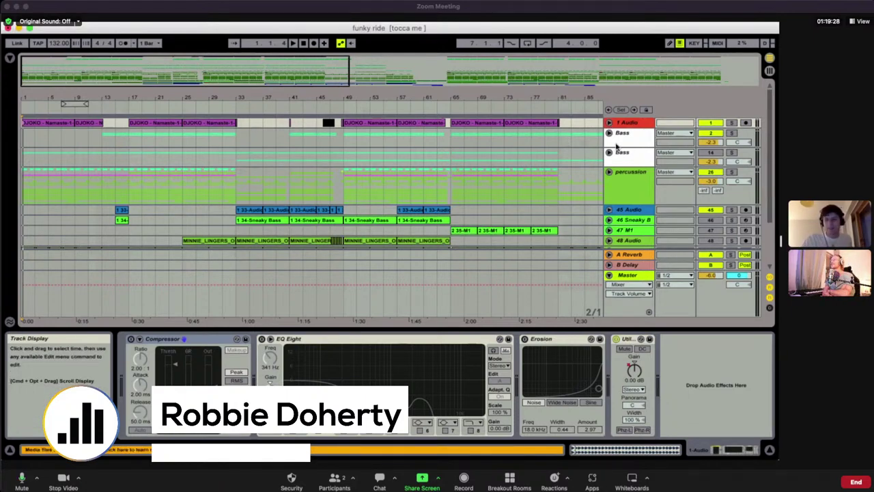
scroll(563, 189, "down", 5)
scroll(564, 190, "up", 5)
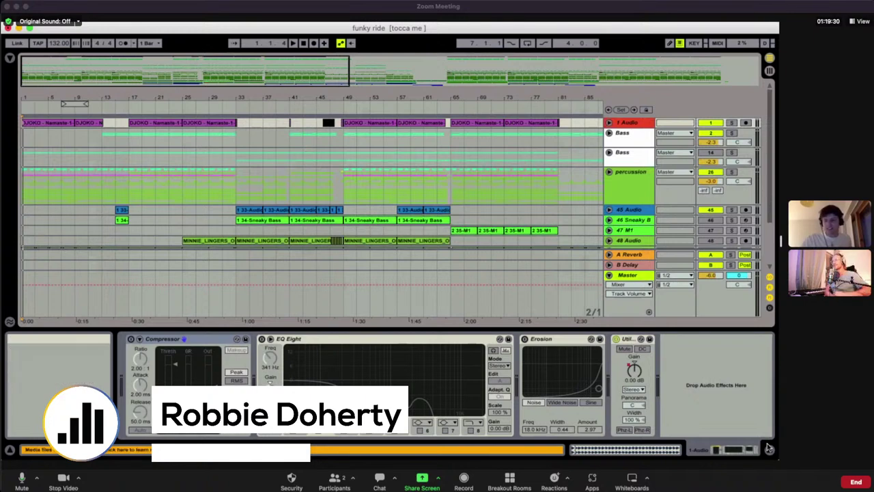
left_click(767, 448)
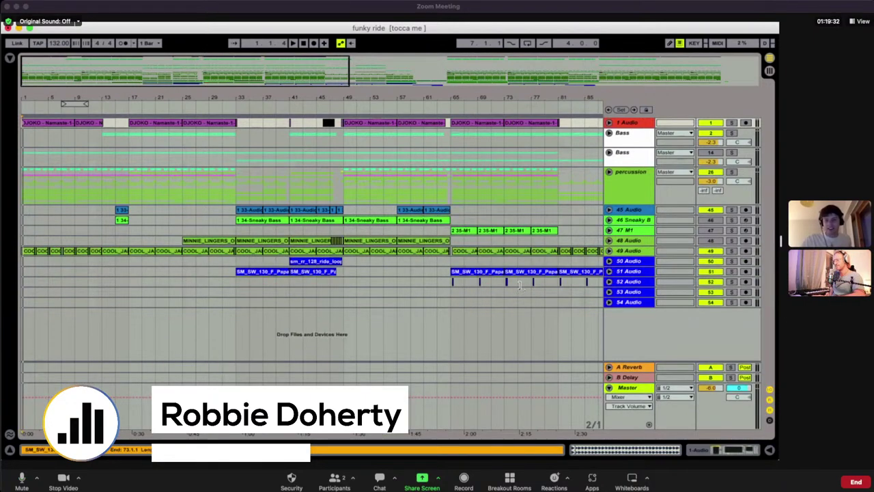
scroll(314, 190, "right", 15)
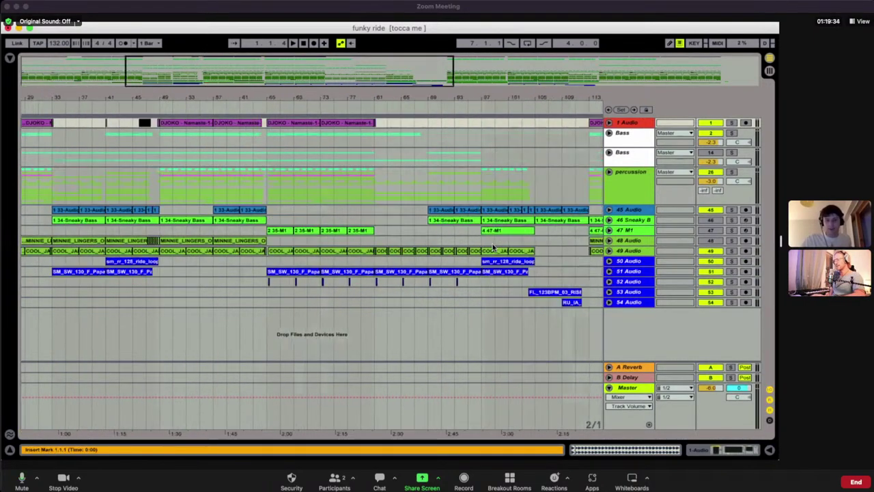
left_click(244, 189)
key("space")
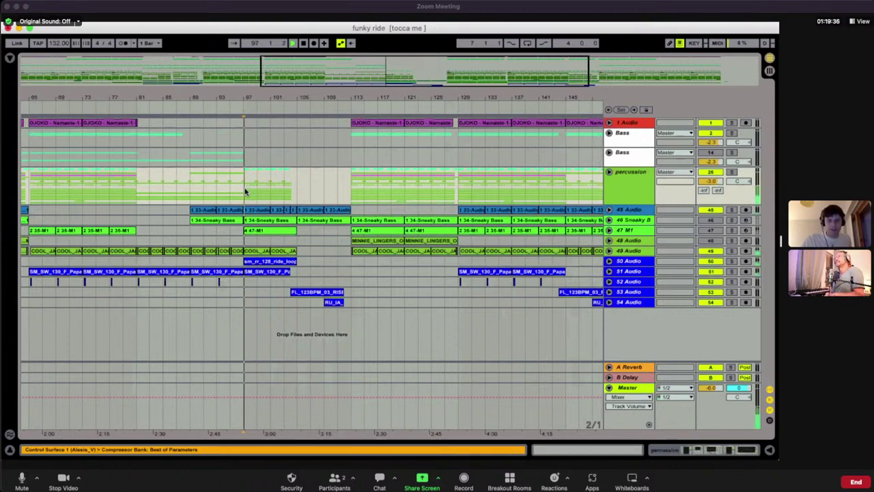
key("space")
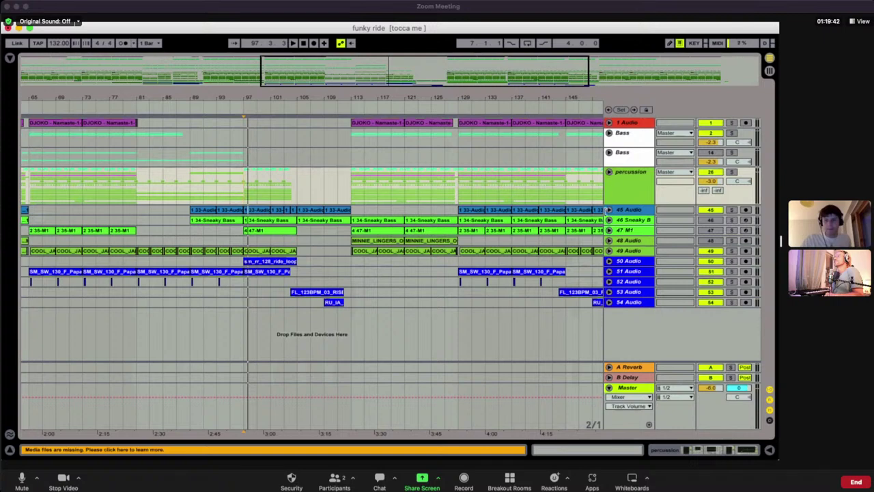
Unfold and solo 45 Audio, show its devices and play its clips briefly from bar 89
left_click(608, 210)
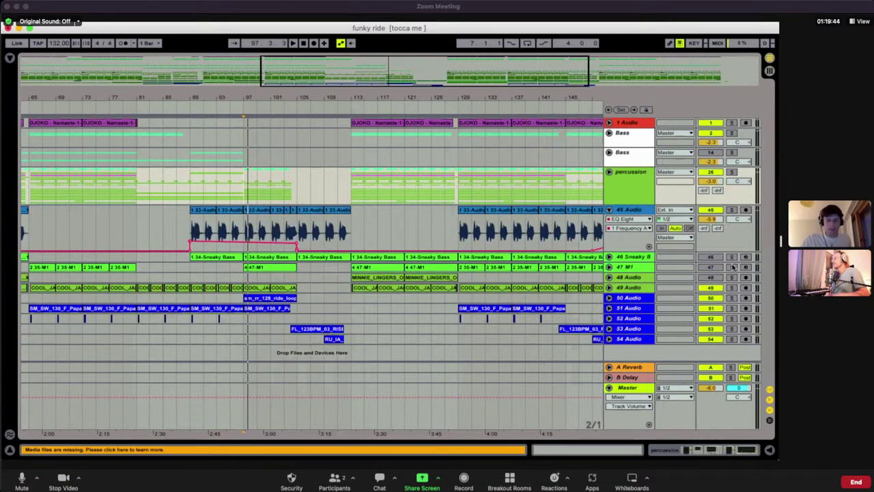
left_click(731, 210)
double_click(637, 209)
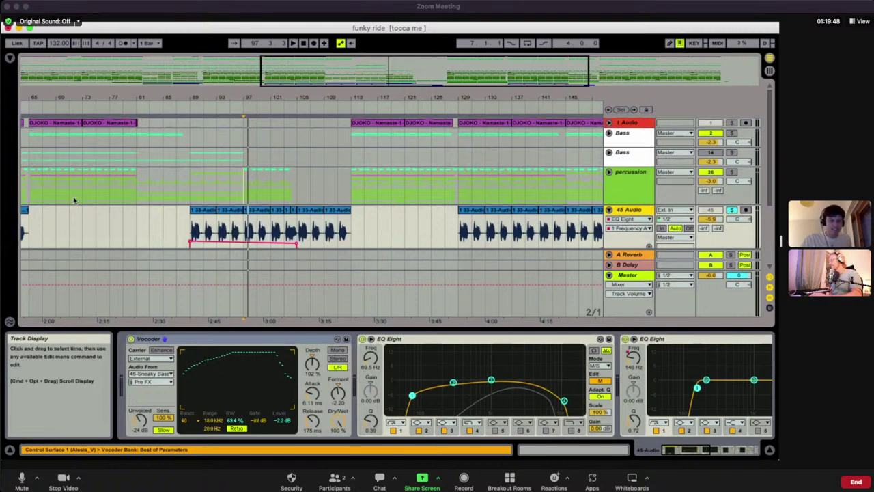
left_click(191, 217)
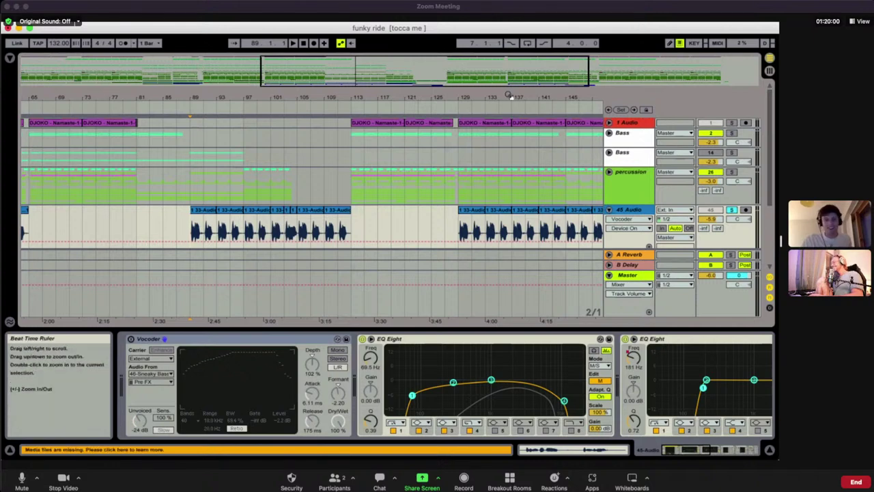
left_click_drag(592, 81, 488, 69)
key("space")
key("space")
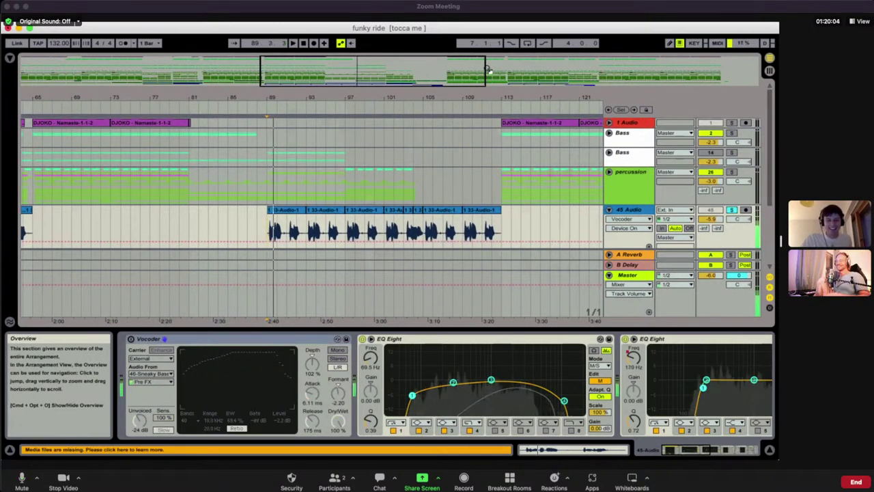
Examine the 45 Audio clips between bars 89 and 112 up close, together with the tracks above and below them
left_click_drag(443, 73, 511, 79)
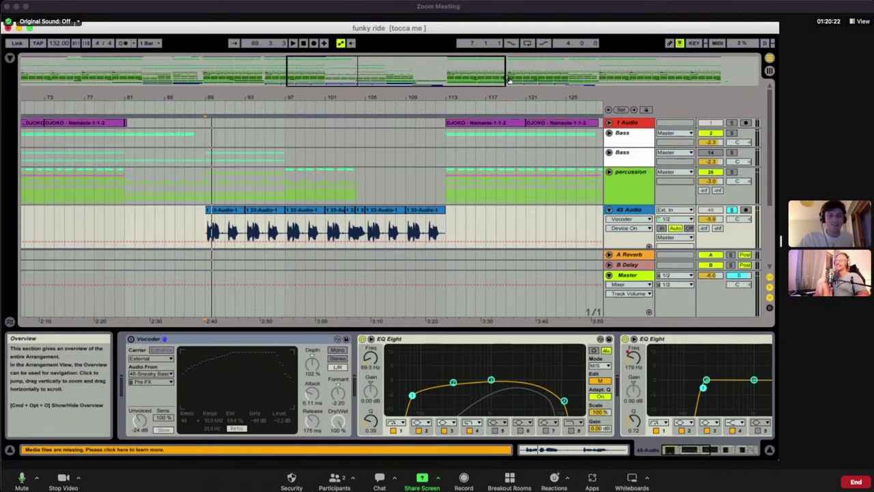
left_click_drag(504, 80, 484, 81)
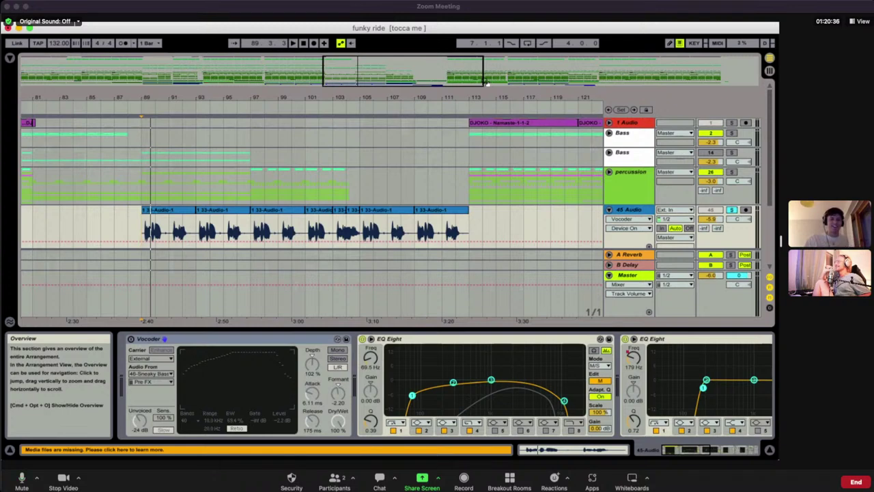
left_click_drag(482, 80, 446, 76)
scroll(353, 149, "down", 3)
scroll(353, 149, "down", 2)
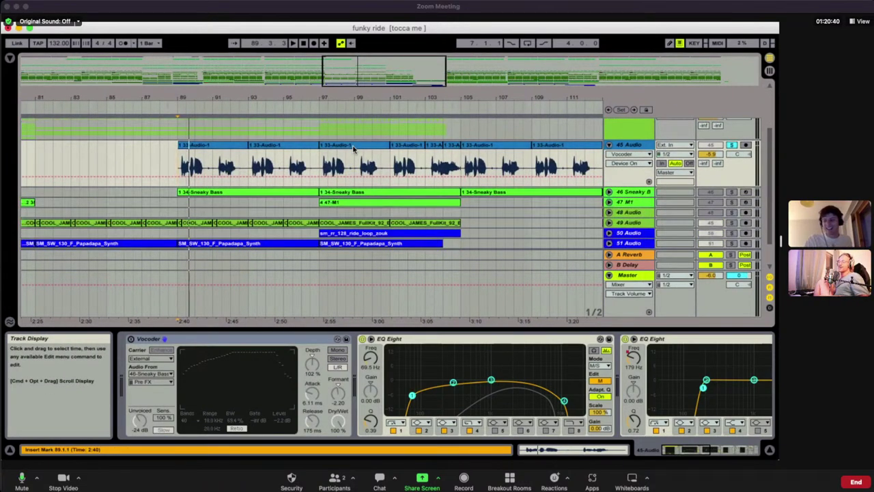
scroll(353, 148, "up", 3)
scroll(353, 148, "down", 1)
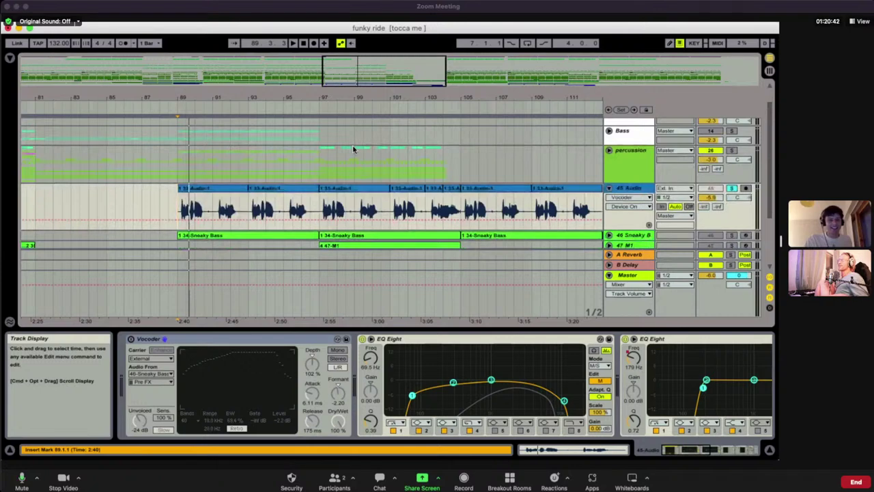
scroll(352, 145, "up", 1)
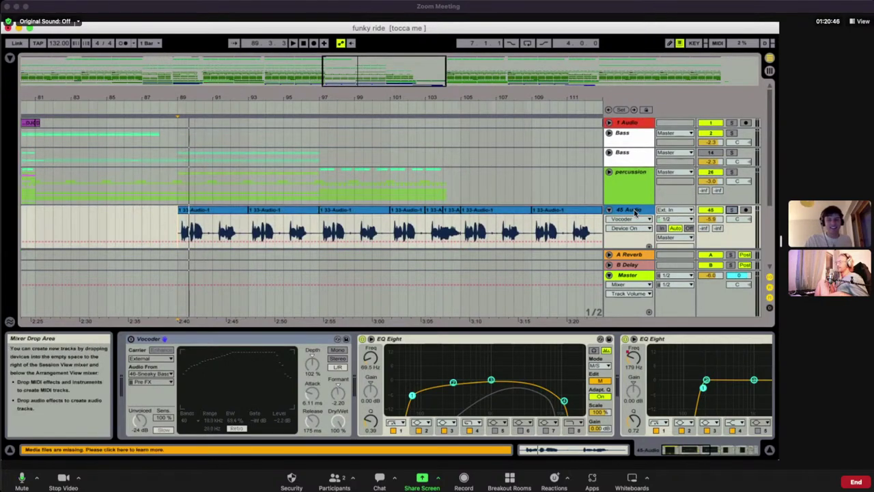
Fold 45 Audio and examine the arrangement of all tracks back to bar 33
left_click(609, 210)
scroll(576, 188, "right", 1)
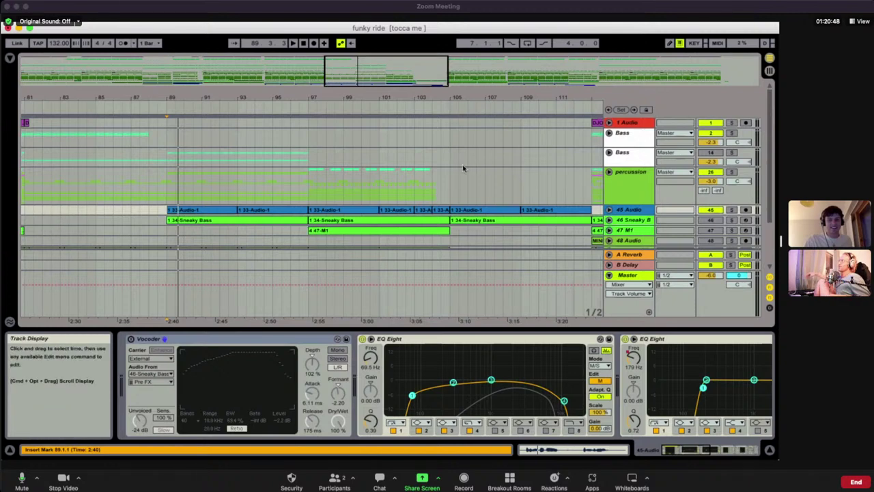
scroll(462, 168, "right", 2)
left_click_drag(333, 73, 218, 73)
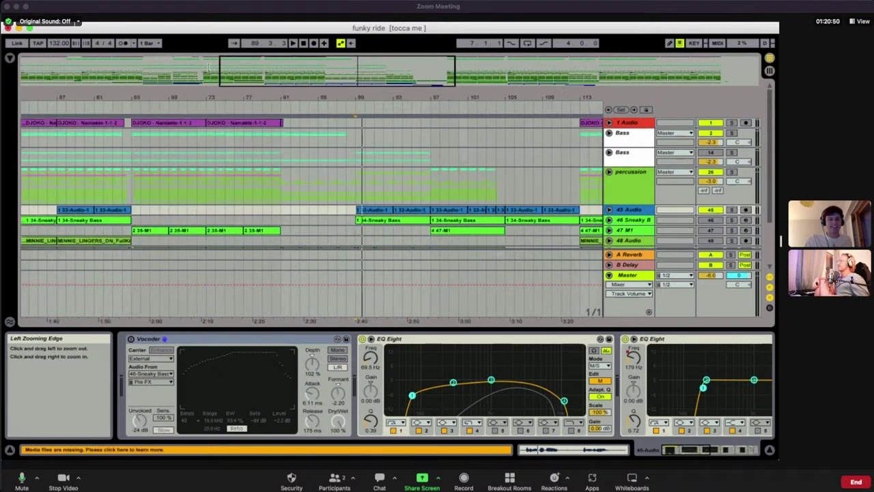
scroll(546, 171, "left", 5)
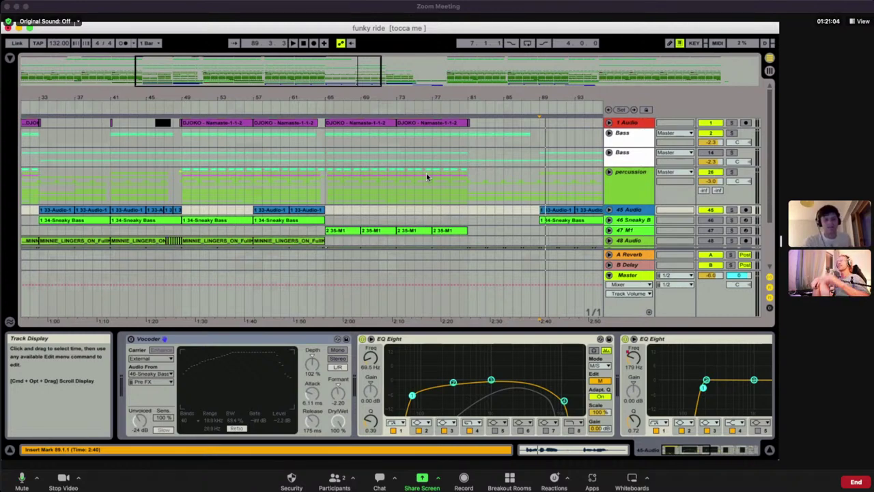
Check the devices on 1 Audio and percussion, and play the unfolded, soloed 1 Audio from its clip at bar 65
left_click(626, 124)
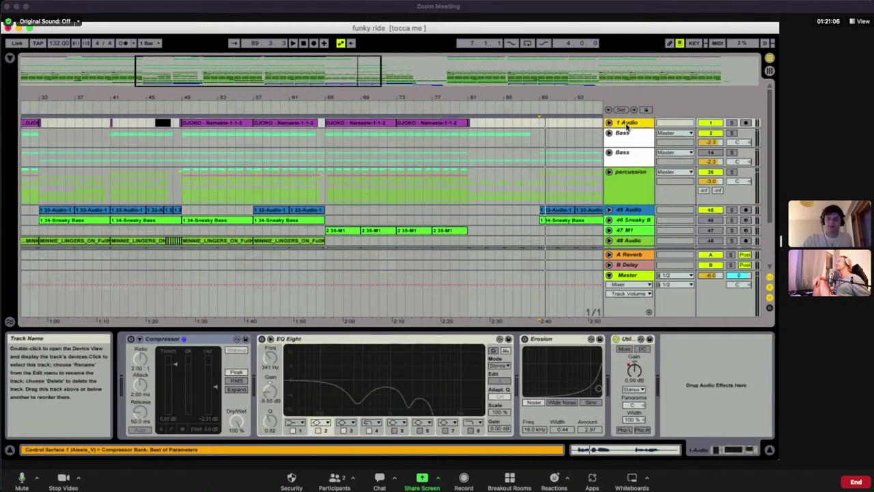
left_click(613, 183)
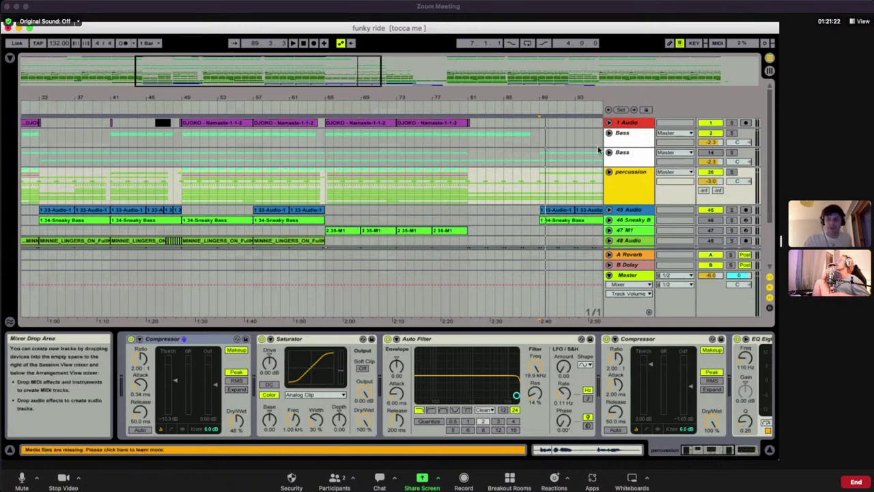
left_click(608, 122)
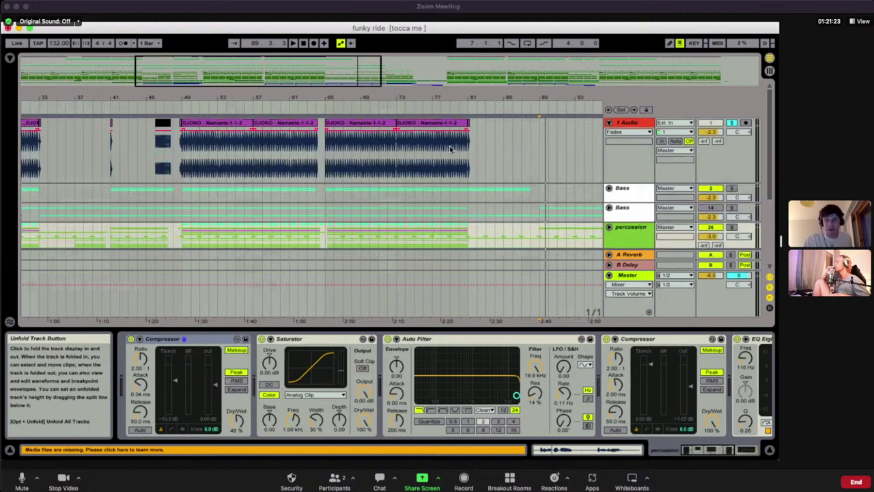
left_click(326, 175)
key("space")
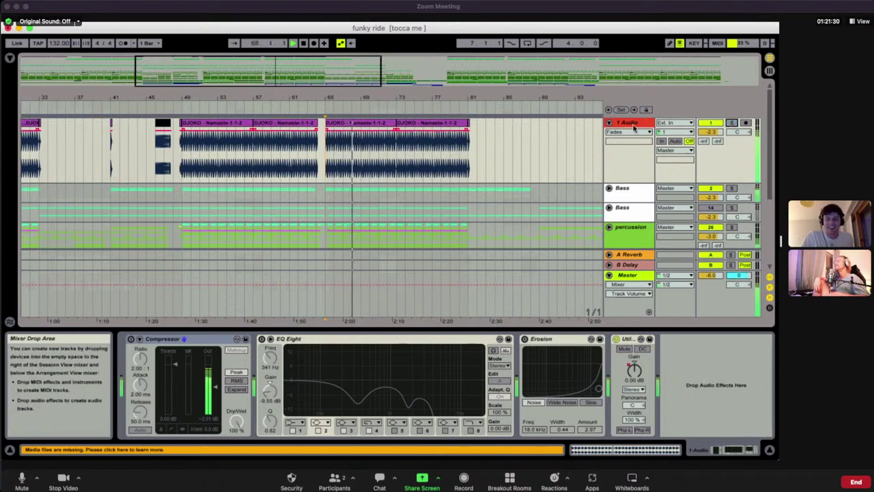
Stop playback, hide the device view, and audition 51 Audio and 49 Audio, each soloed, from bar 65
scroll(473, 139, "down", 3)
scroll(473, 140, "right", 3)
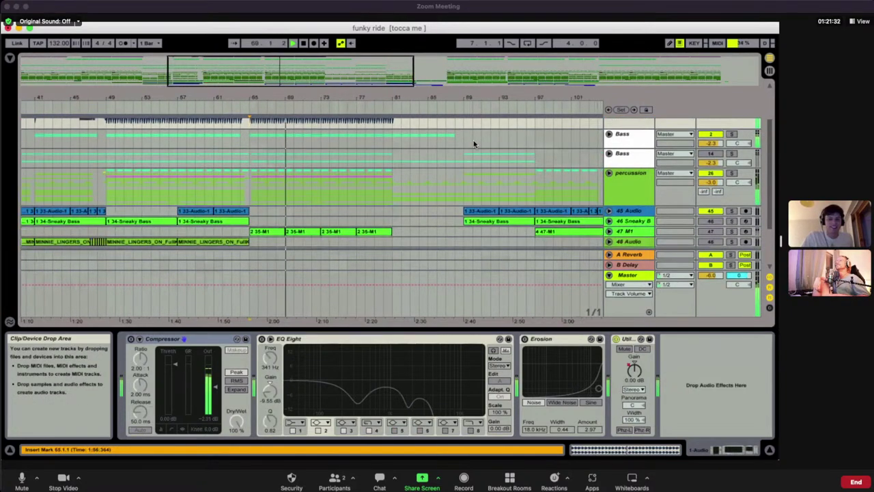
scroll(473, 140, "down", 3)
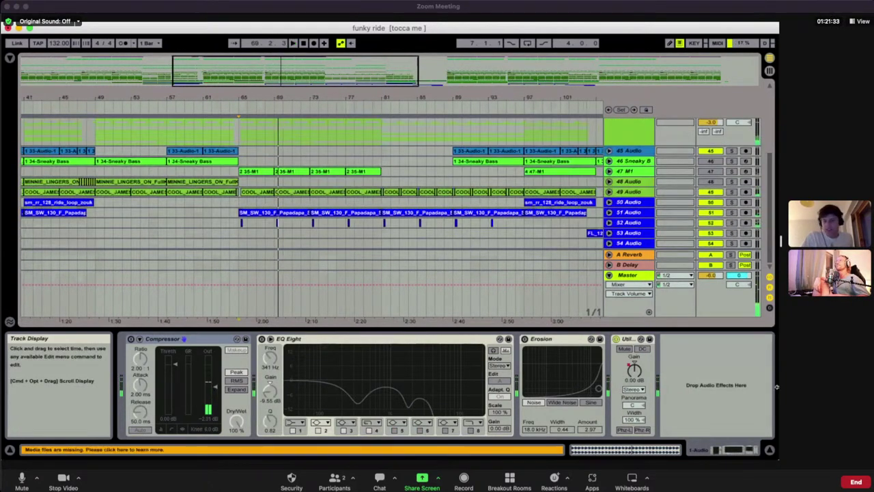
left_click(770, 449)
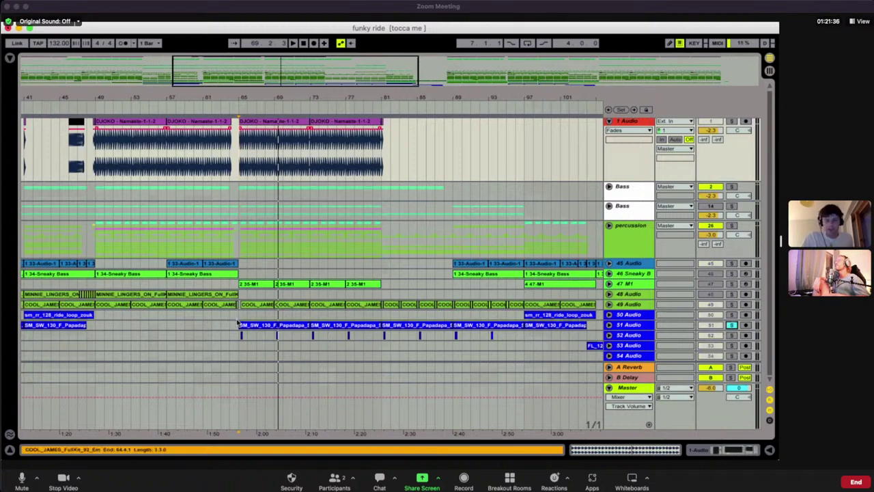
left_click(240, 315)
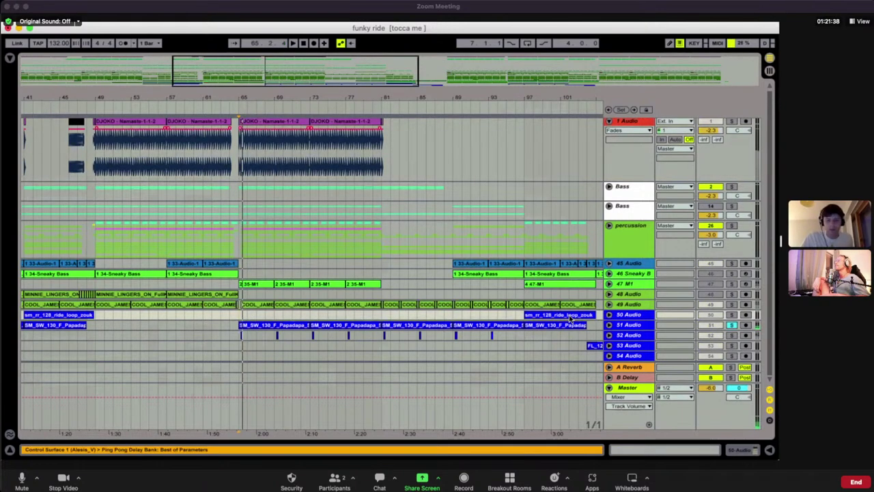
key("space")
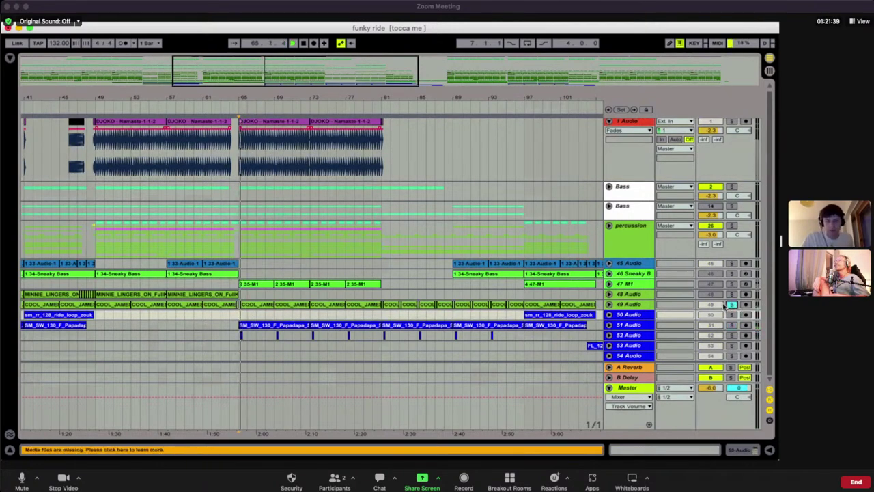
Unfold the soloed 49 Audio and inspect its device chain, switching the EQ Eight off and back on
left_click(609, 305)
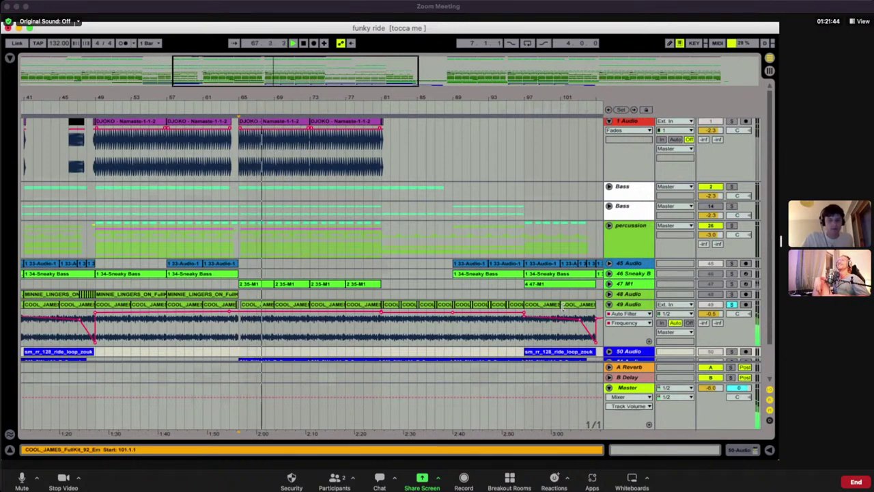
left_click(640, 305)
double_click(640, 305)
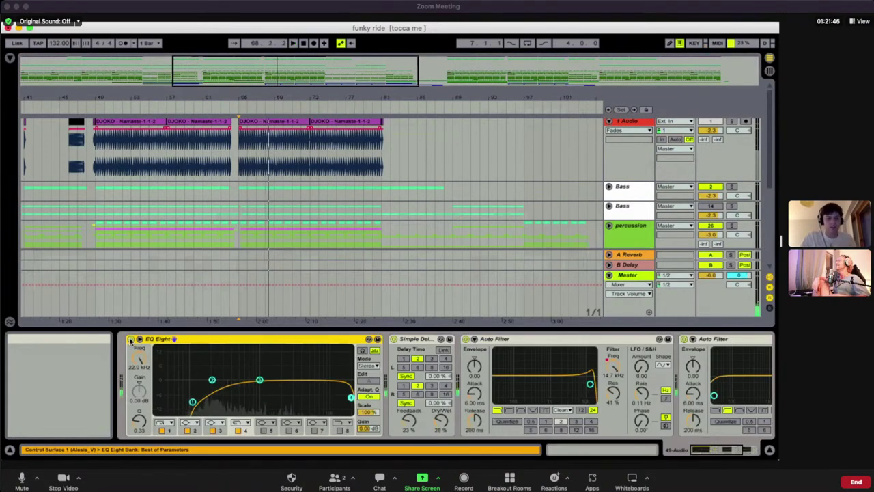
left_click(393, 339)
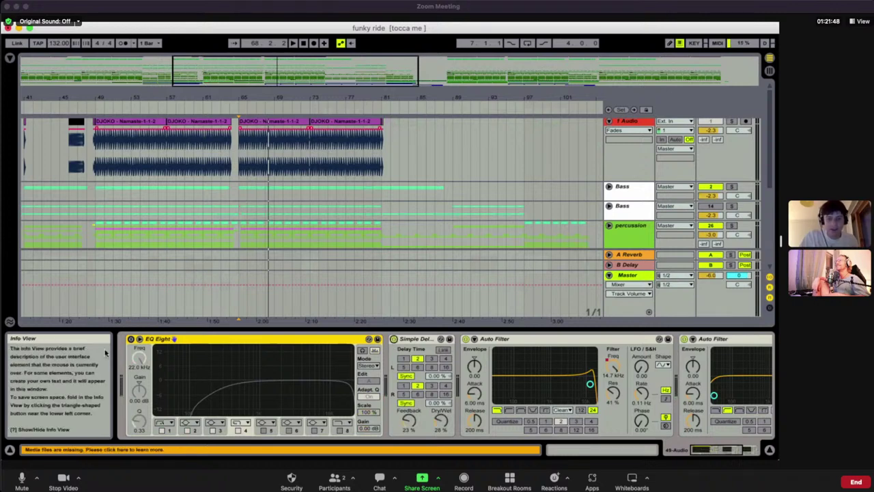
left_click(131, 339)
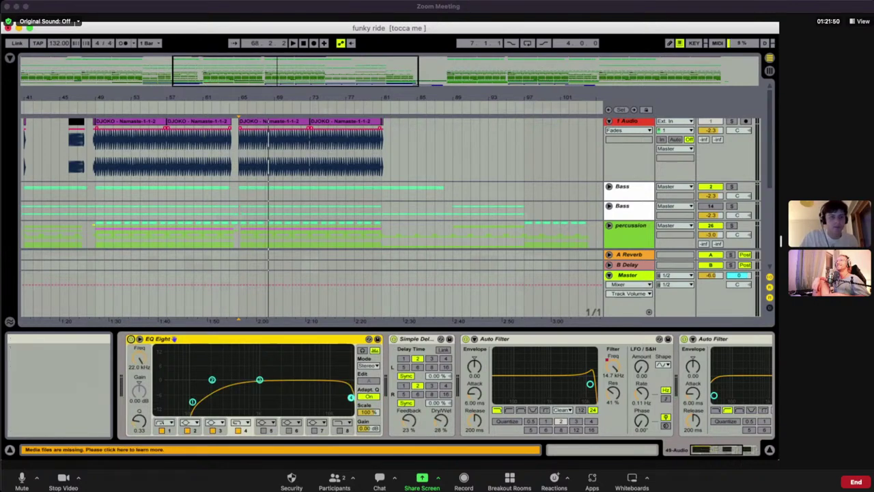
left_click(9, 58)
left_click(37, 113)
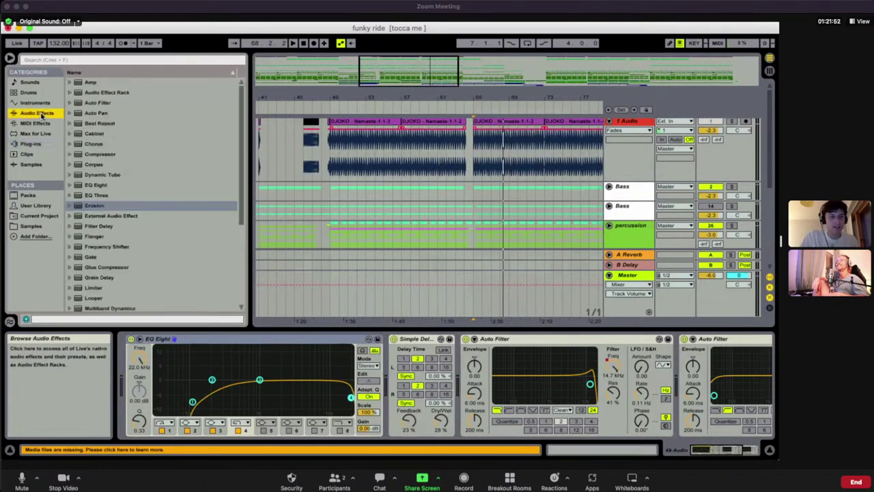
left_click_drag(123, 328, 118, 347)
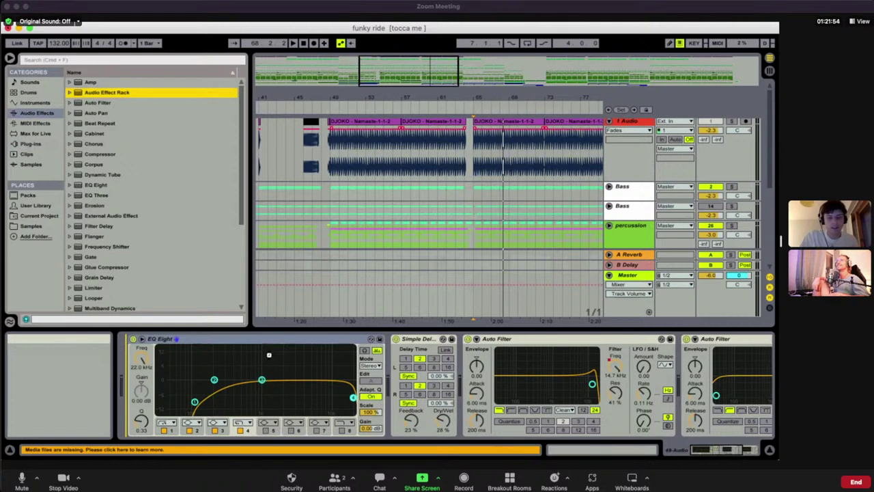
left_click(380, 341)
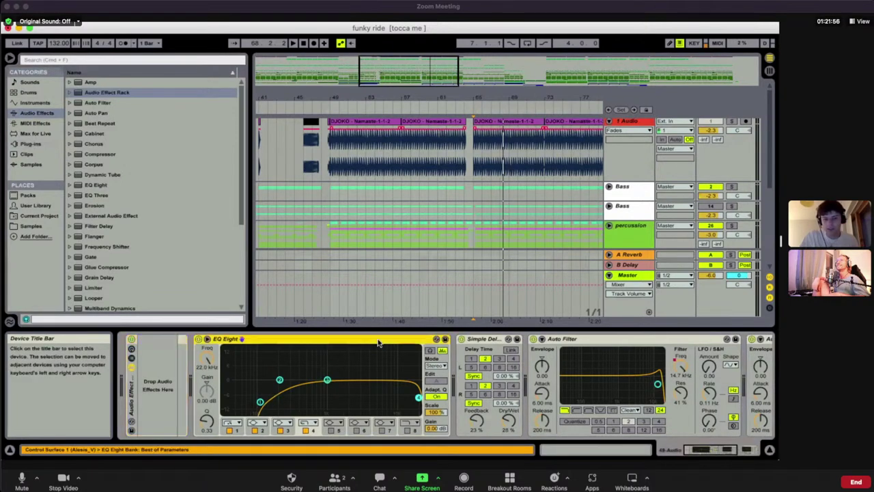
Bypass the Audio Effect Rack on 49 Audio and play the soloed track without effects from bar 65
scroll(382, 343, "right", 5)
scroll(633, 342, "left", 5)
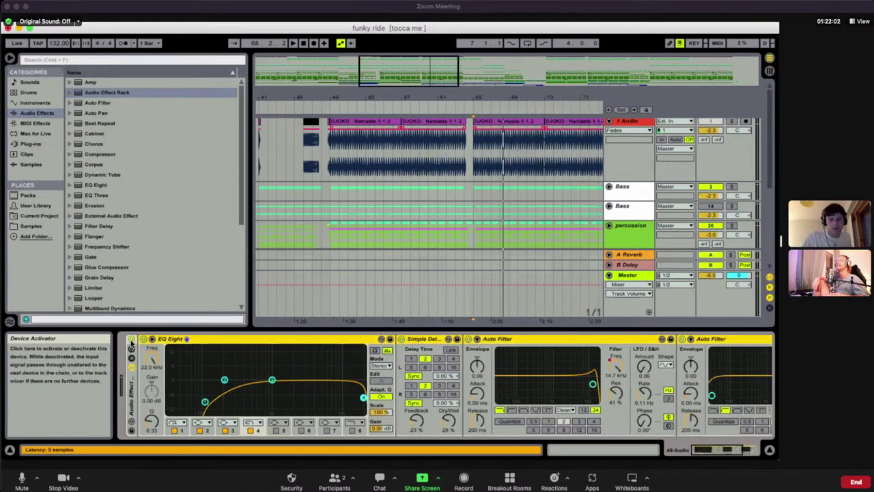
left_click(131, 339)
key("space")
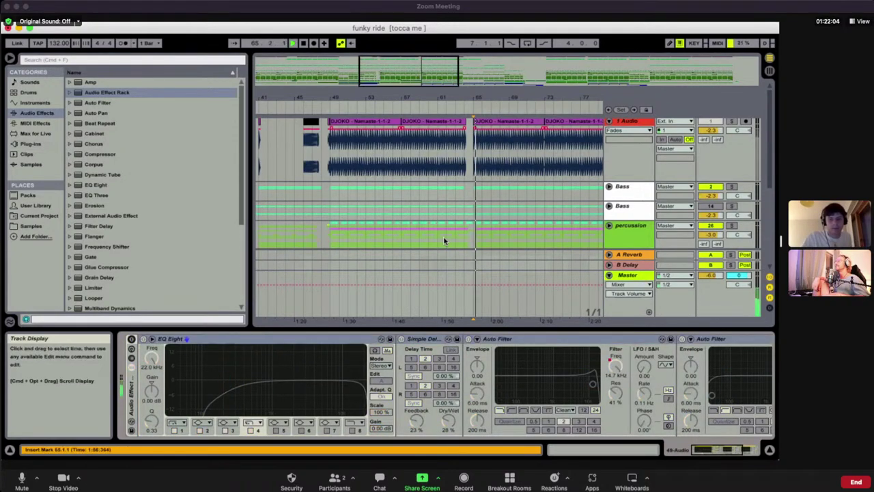
scroll(444, 242, "down", 5)
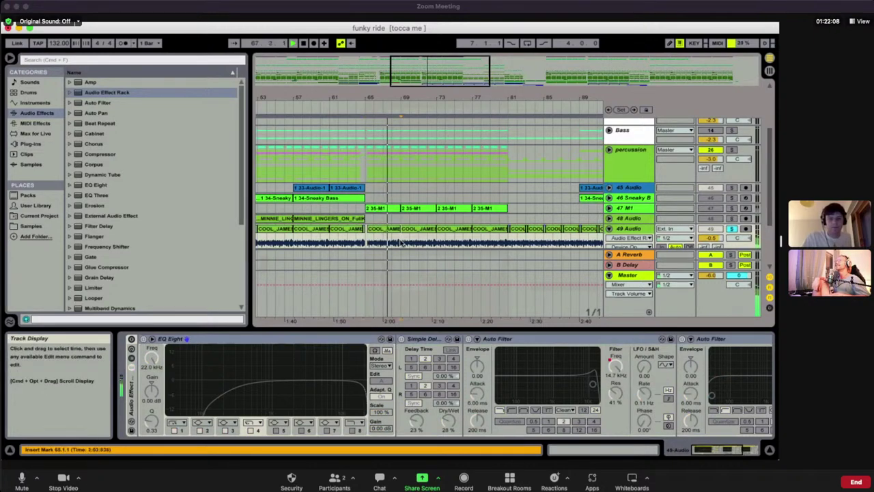
left_click(402, 243)
key("space")
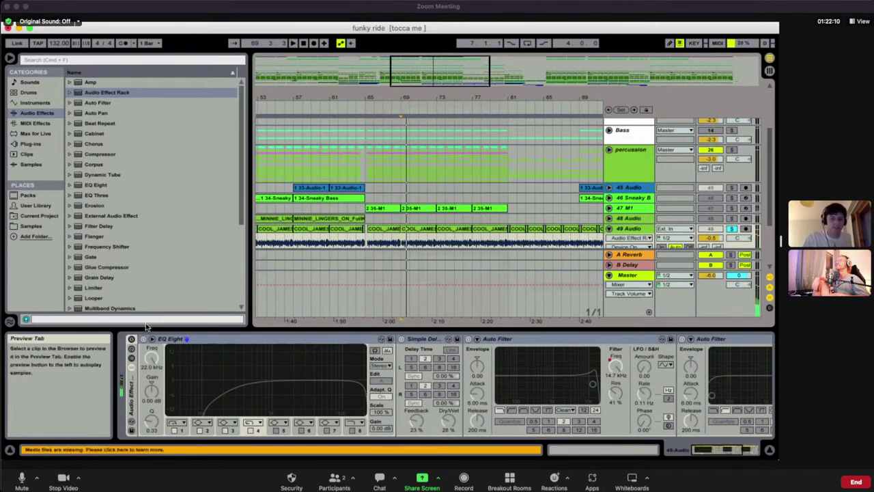
Reactivate the Audio Effect Rack on 49 Audio and play the track with its effects from bar 69
left_click(132, 340)
scroll(314, 384, "right", 3)
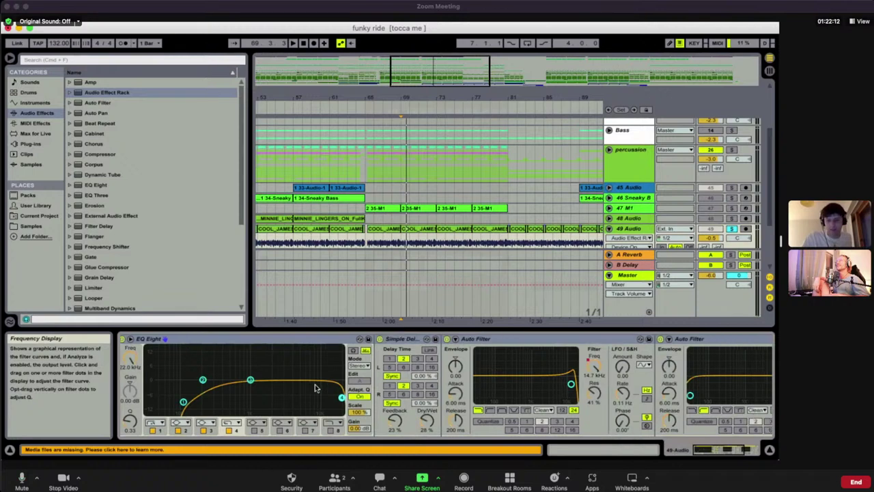
key("space")
scroll(314, 387, "left", 3)
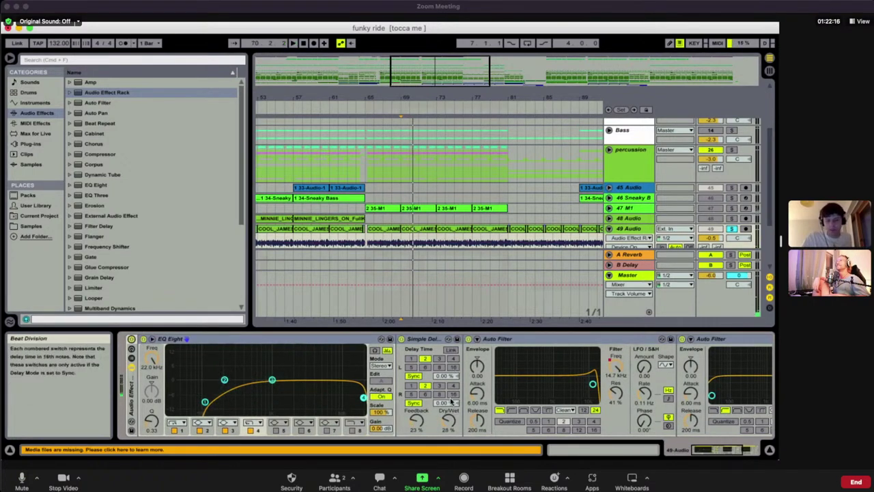
Show the first Auto Filter's frequency automation on 49 Audio, with the arrangement view extended past bar 113
scroll(395, 377, "right", 3)
scroll(400, 380, "right", 10)
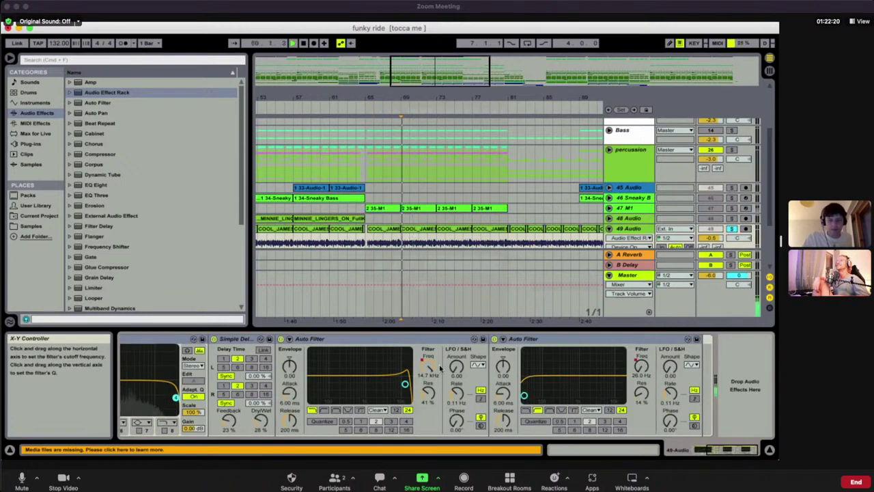
right_click(435, 370)
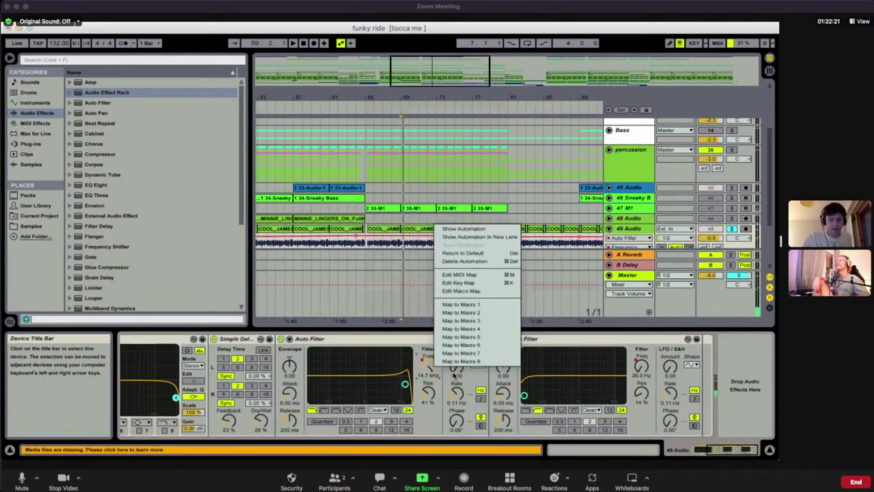
left_click(456, 233)
left_click_drag(489, 70, 571, 70)
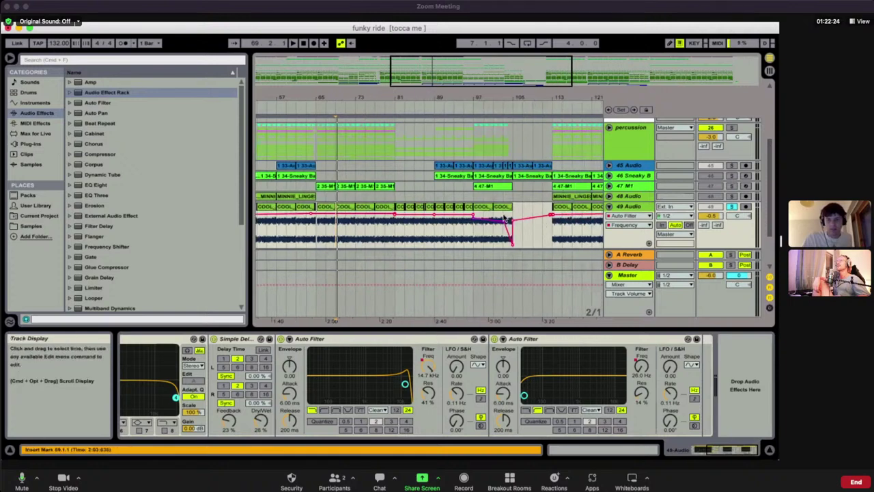
Audition the filter sweep from bars 103 and 97, and show the second Auto Filter's frequency automation
left_click(503, 217)
key("space")
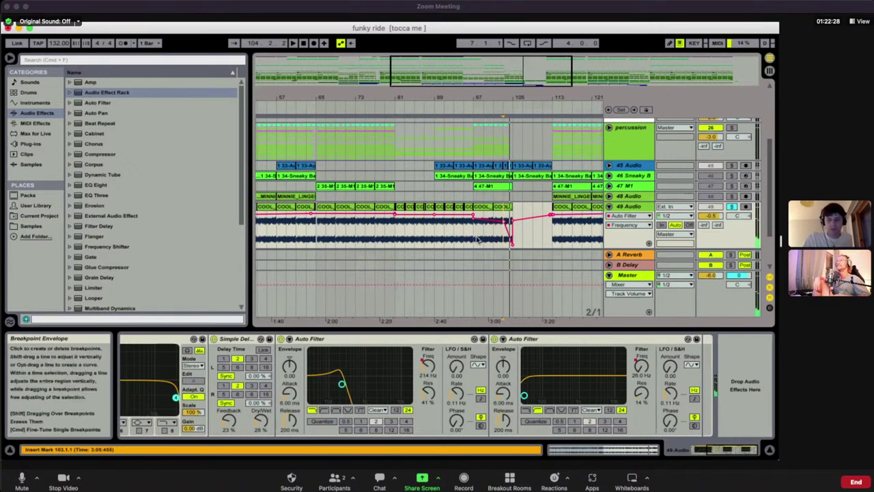
left_click(478, 239)
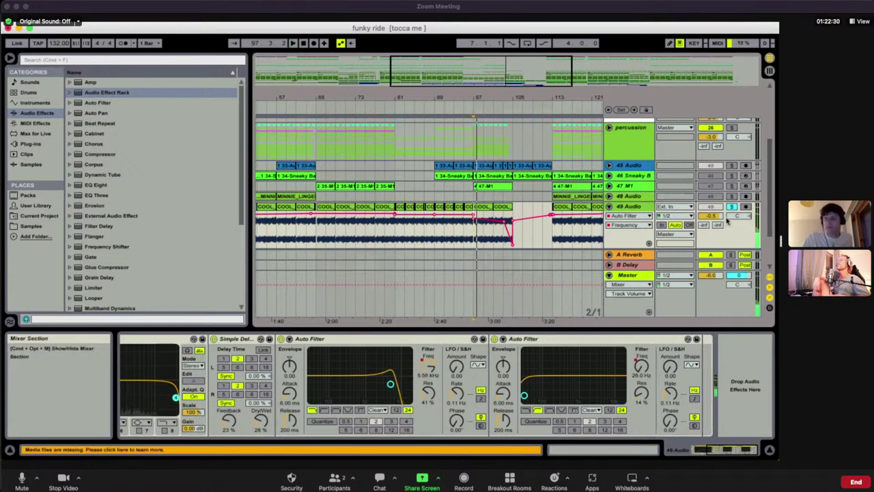
right_click(661, 227)
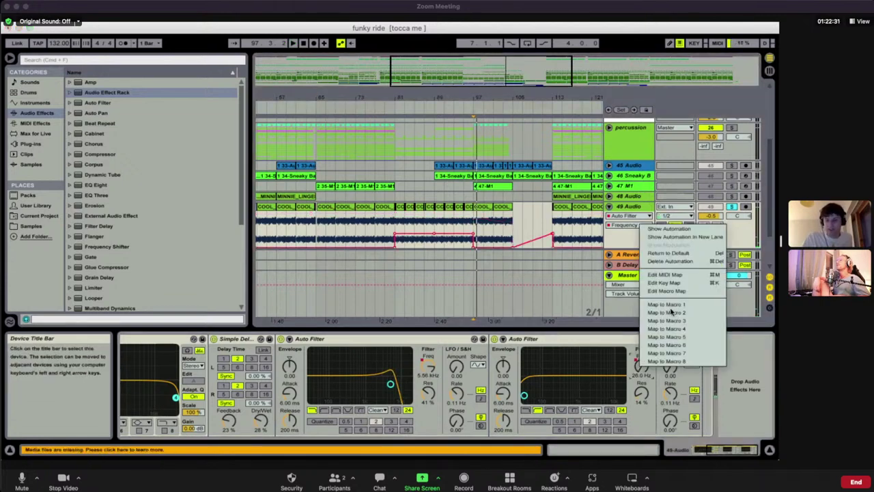
left_click(666, 230)
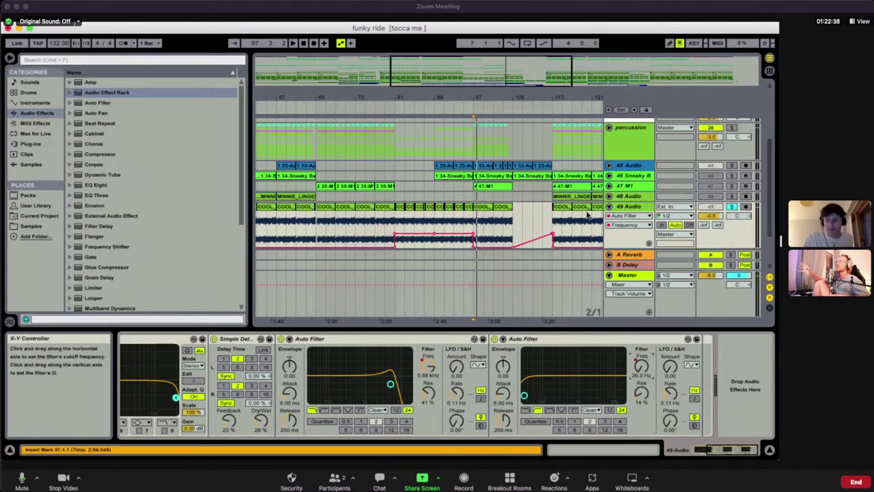
Unsolo 49 Audio and open its COOL_JAMES clip at bar 65 for inspection
left_click(325, 207)
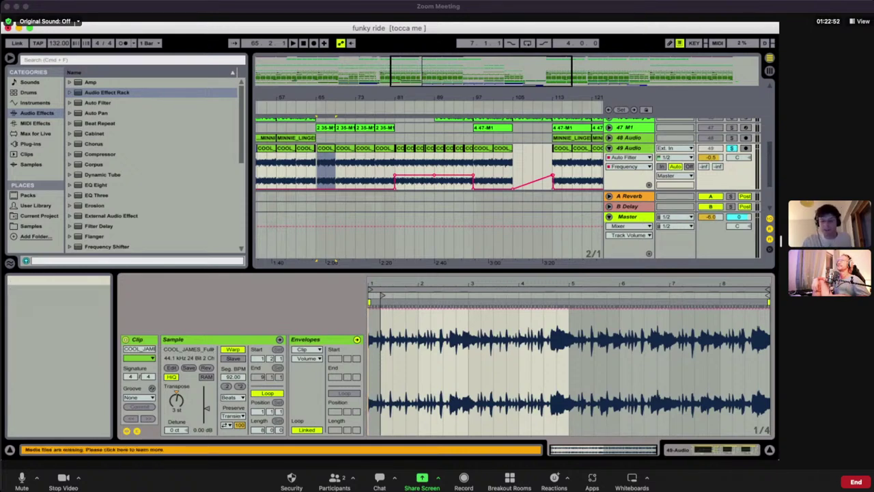
left_click(768, 449)
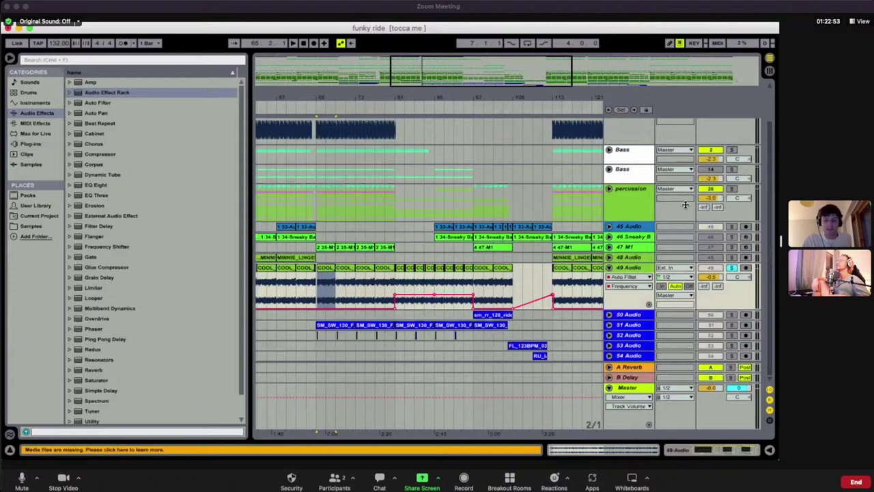
left_click(732, 268)
double_click(327, 268)
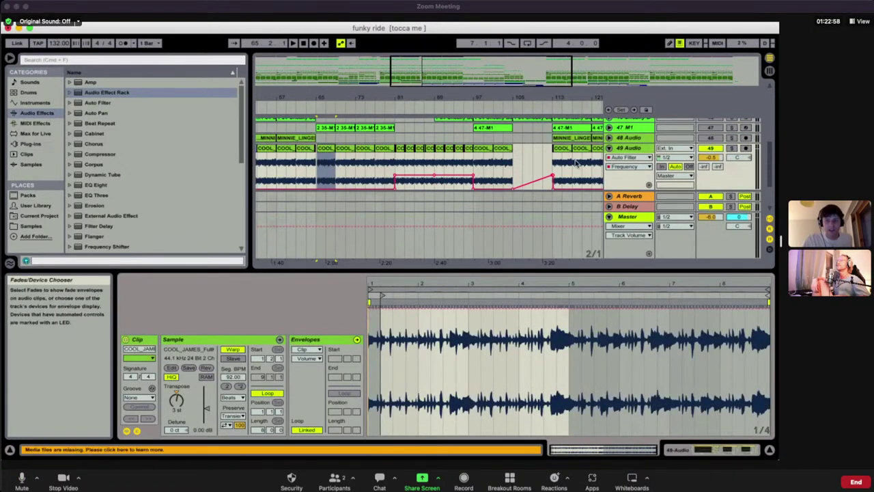
Copy the COOL_JAMES clip at bar 137 on 49 Audio and paste it at bar 191
scroll(516, 166, "right", 10)
scroll(516, 165, "down", 1)
scroll(395, 150, "left", 2)
left_click(382, 142)
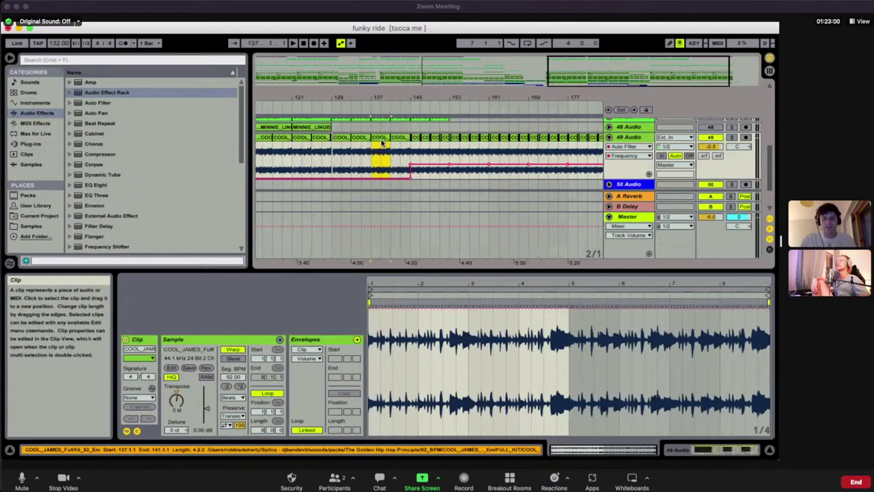
scroll(580, 161, "right", 2)
scroll(579, 160, "up", 1)
left_click(586, 145)
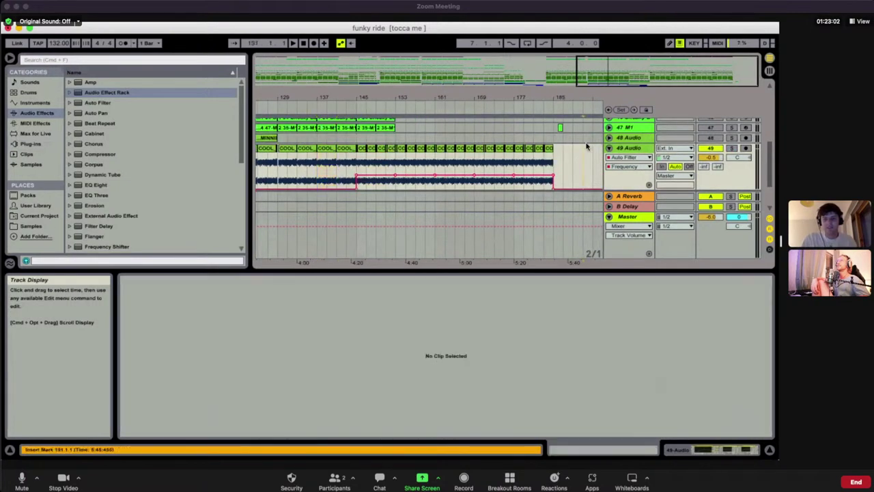
key("super+v")
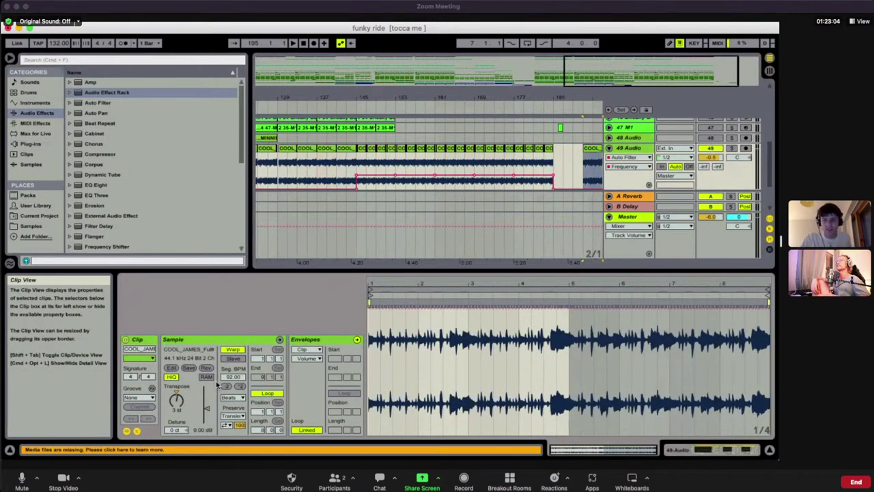
Turn off Warp on the pasted clip, set its transpose to 0 st, and play it from bar 191
left_click(233, 349)
left_click(585, 170)
key("space")
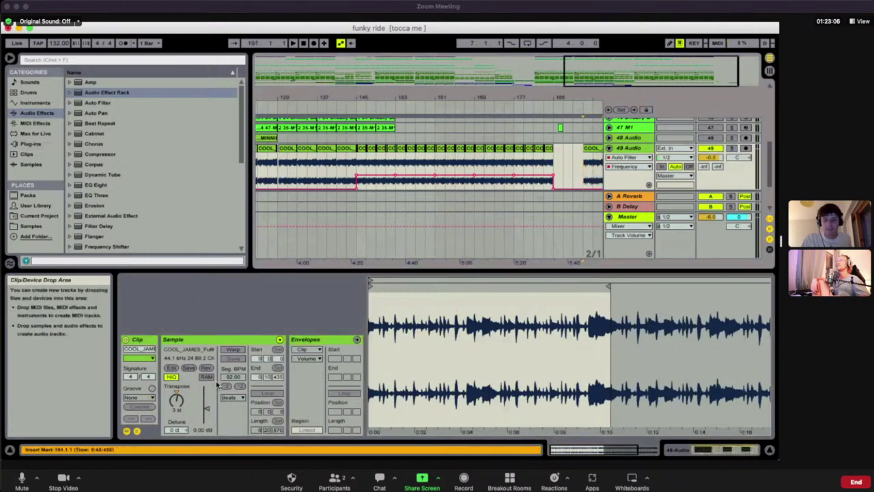
key("space")
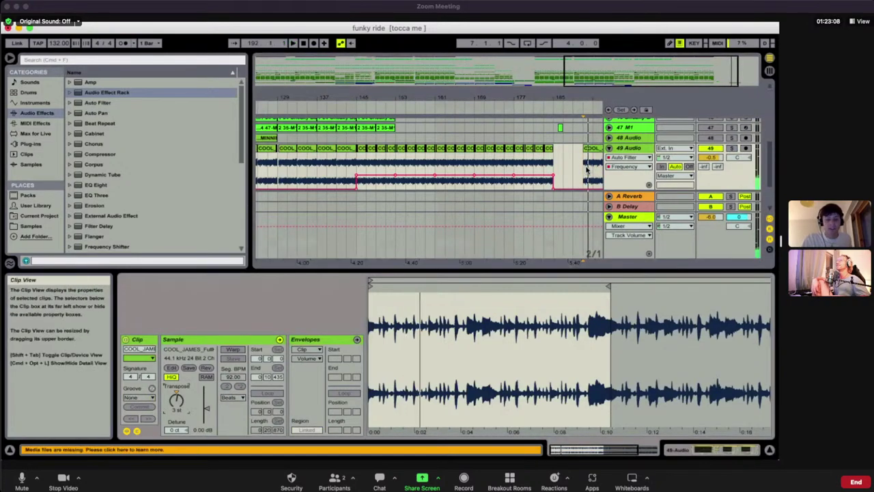
double_click(633, 149)
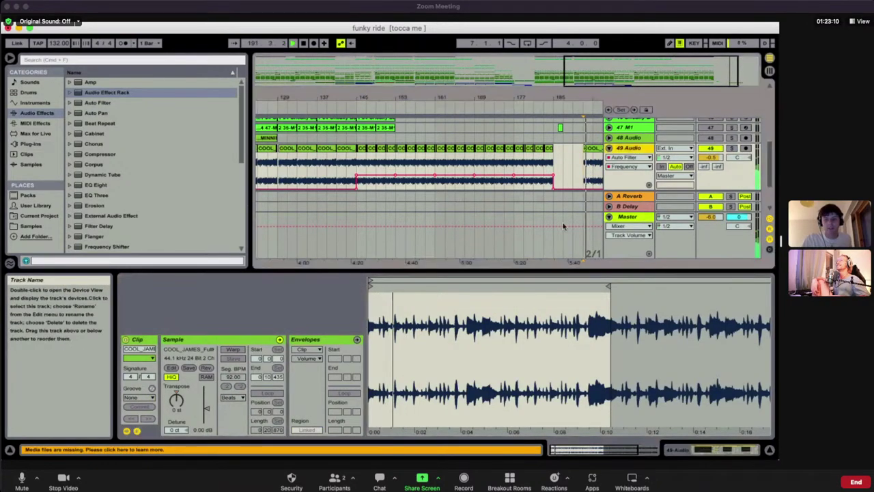
scroll(428, 368, "left", 3)
left_click(131, 339)
key("space")
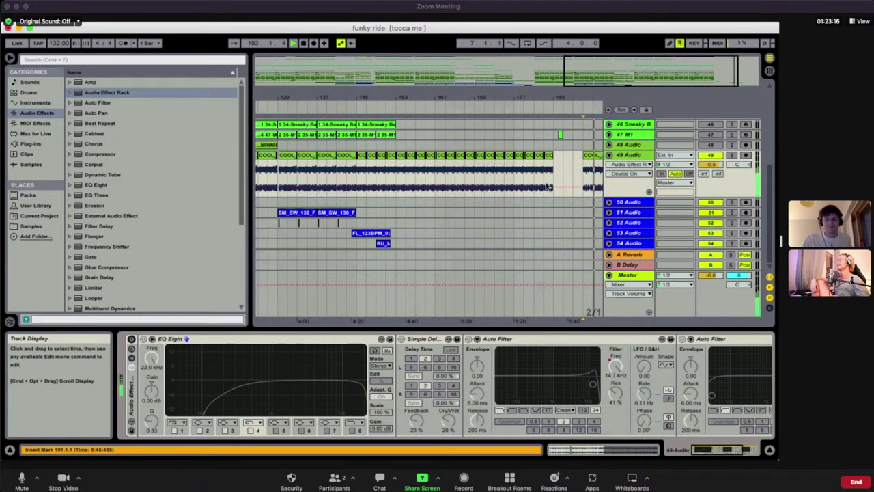
Delete the test clip at bar 191 and reactivate the Audio Effect Rack on 49 Audio
left_click(594, 156)
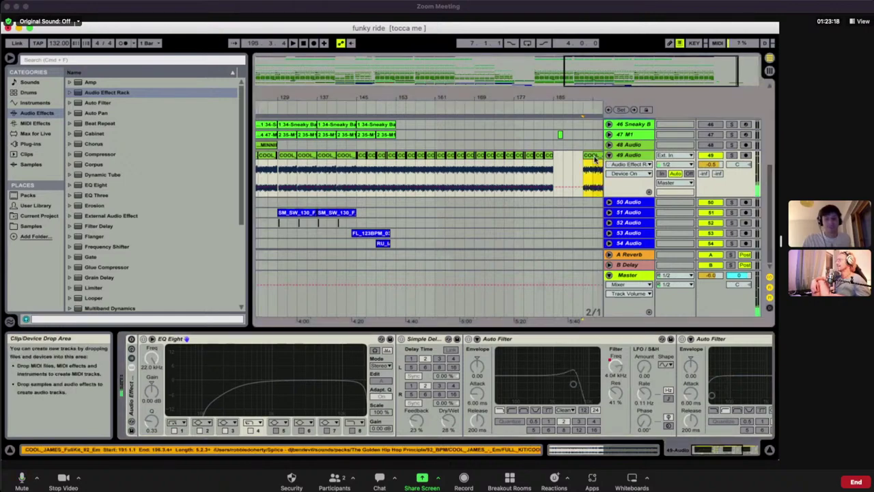
key("Delete")
key("space")
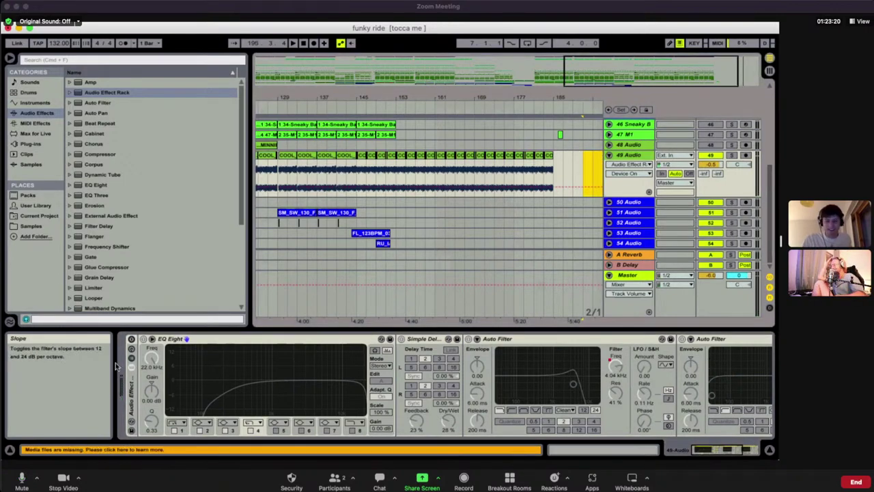
left_click(131, 340)
Hide the detail view, collapse the 49 Audio track, and play the full arrangement from bar 65
left_click(770, 449)
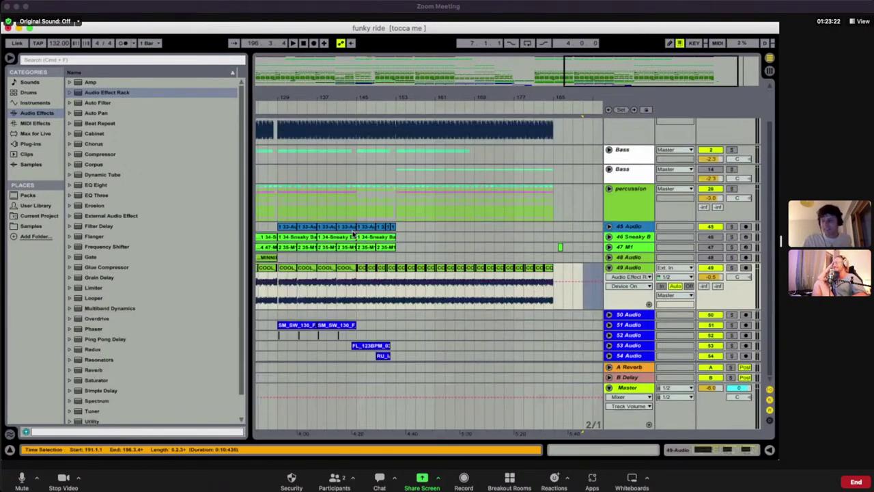
scroll(355, 234, "left", 10)
scroll(391, 243, "up", 2)
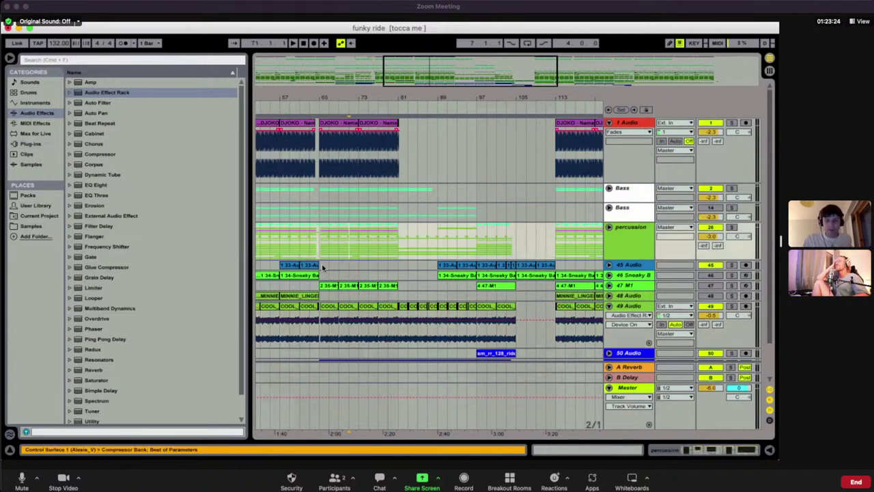
left_click(389, 264)
left_click(610, 312)
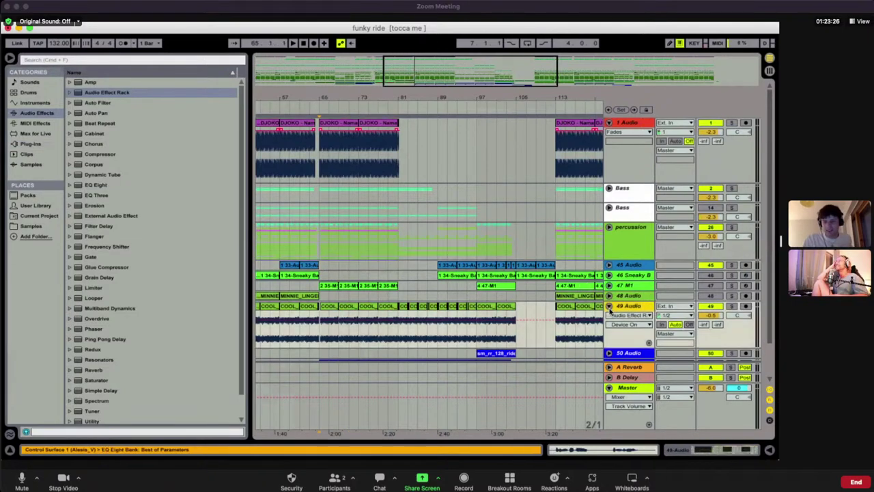
left_click(609, 307)
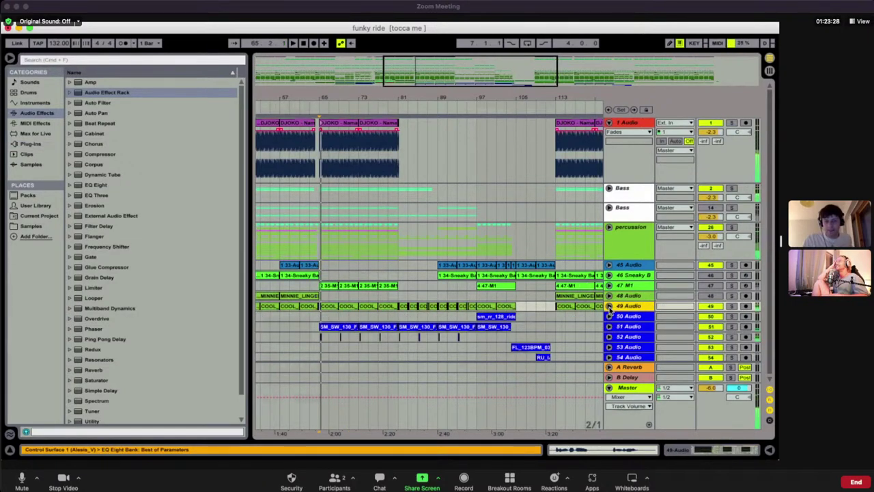
key("space")
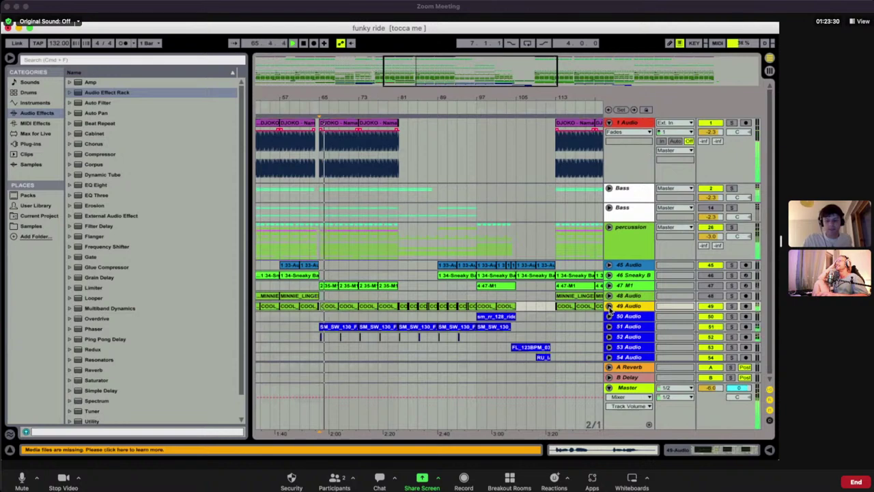
Solo 51 Audio to audition it with its device chain open, and collapse the track again
left_click(609, 325)
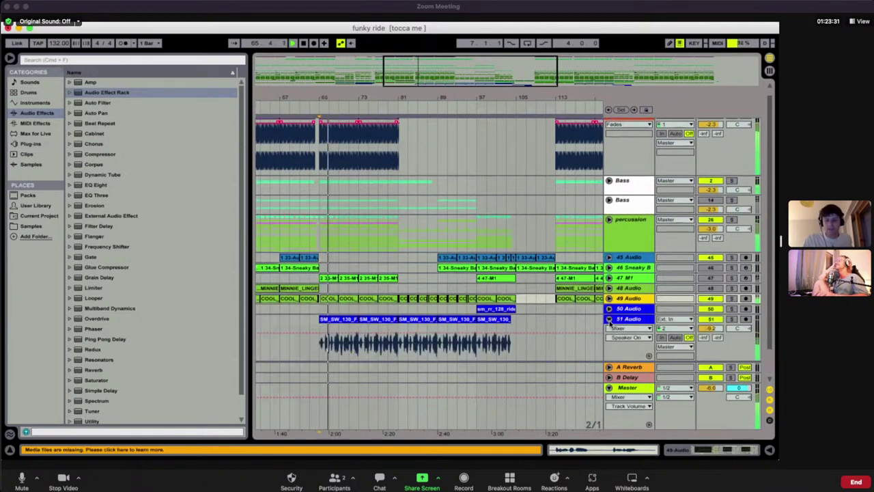
left_click(732, 319)
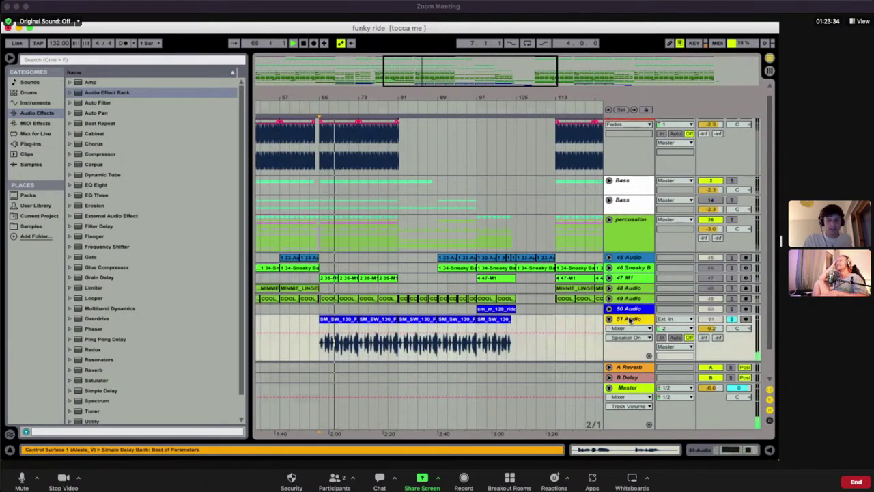
double_click(628, 318)
left_click(613, 206)
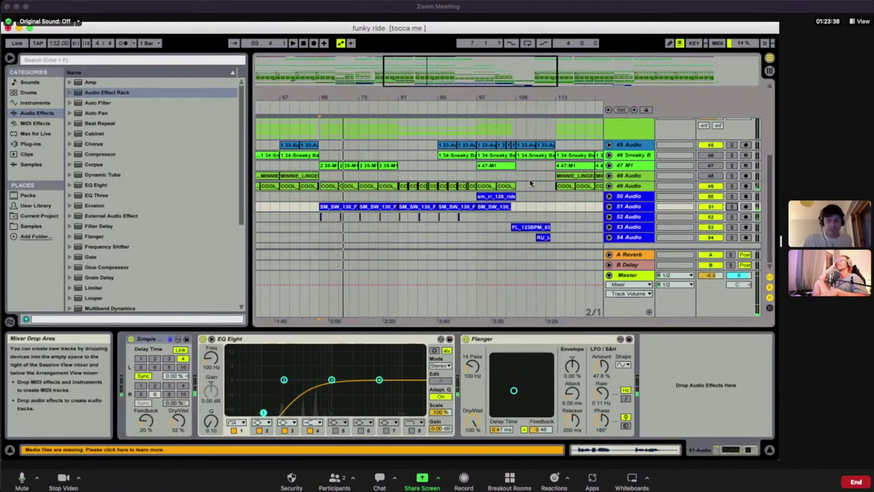
Expand and solo the 47 M1 track, and play it from bar 65
scroll(517, 179, "up", 4)
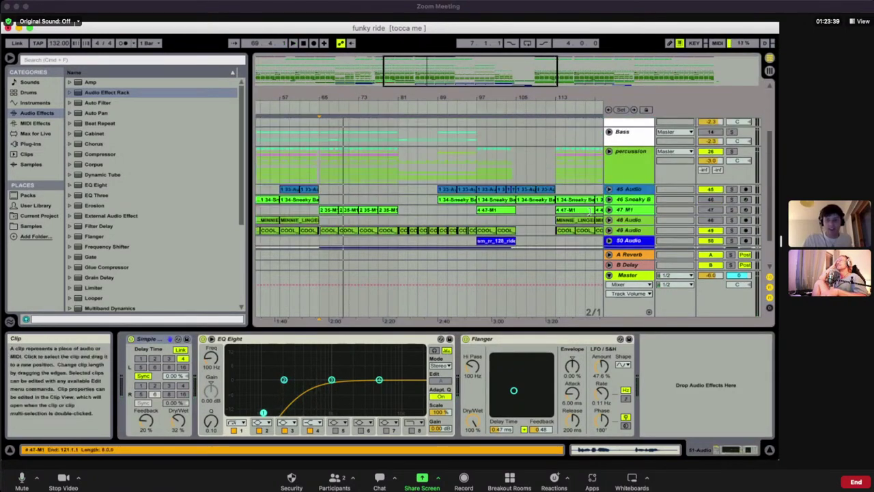
left_click(609, 208)
key("space")
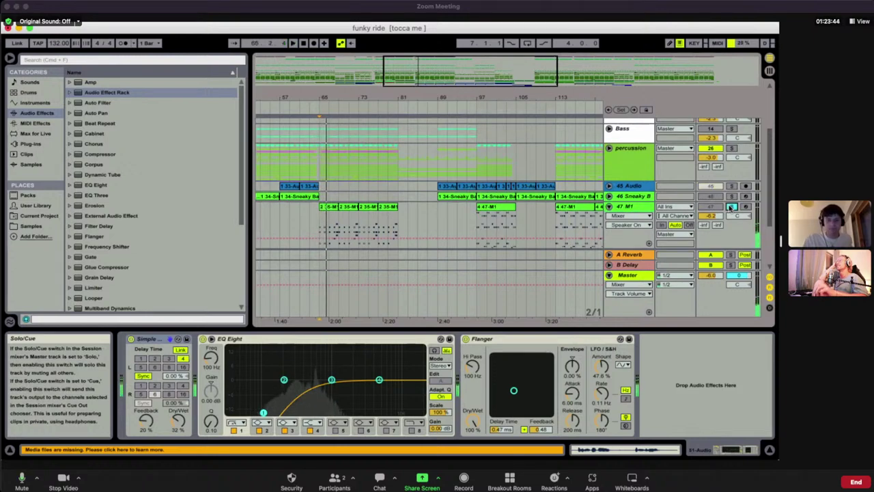
Stop the solo audition of 47 M1 and unfold the 46 Sneaky Bass track
key("space")
scroll(586, 234, "up", 2)
scroll(586, 233, "down", 2)
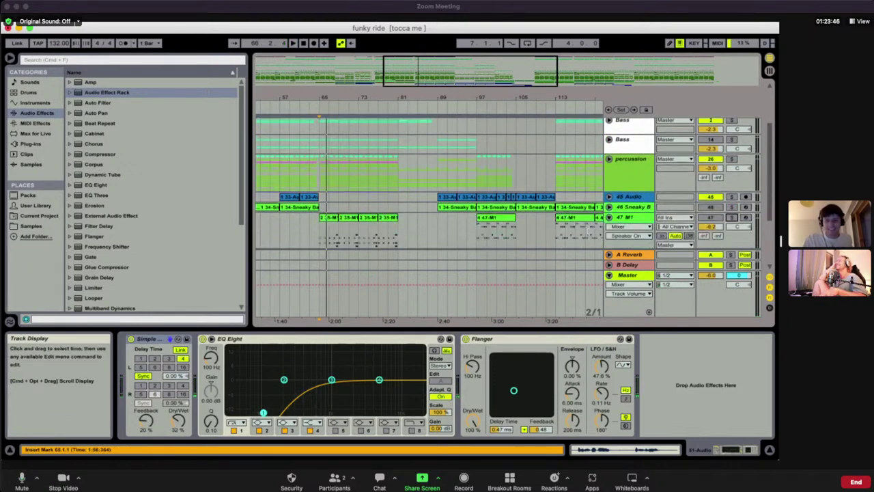
left_click(609, 206)
scroll(410, 218, "right", 3)
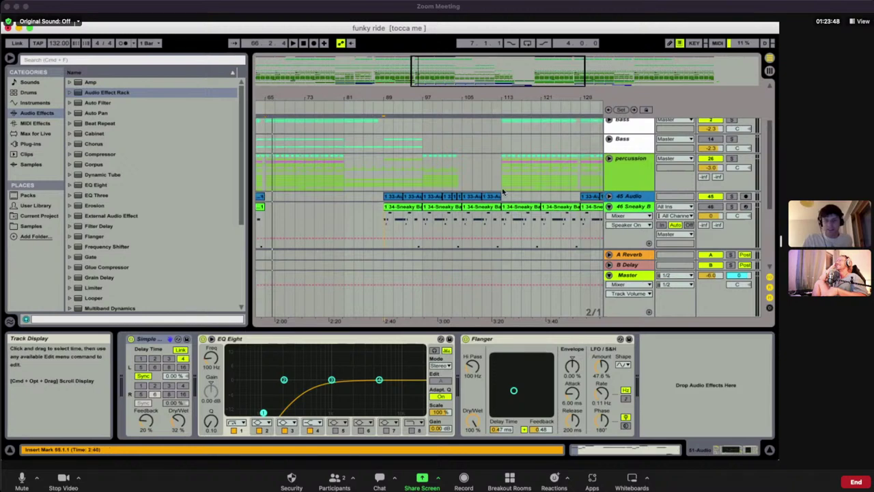
Unfold 45 Audio and play it solo from bar 89 with its Vocoder deactivated, and collapse the track again
left_click(609, 198)
scroll(517, 208, "down", 3)
scroll(517, 209, "right", 2)
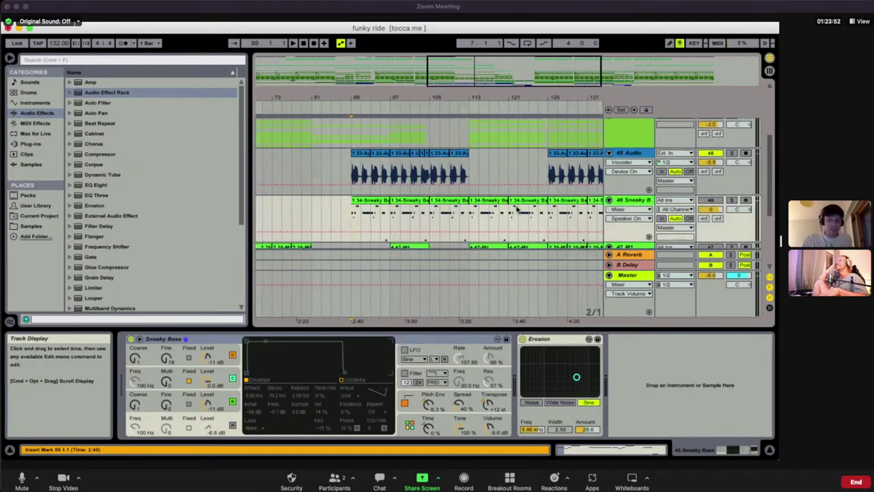
left_click(732, 154)
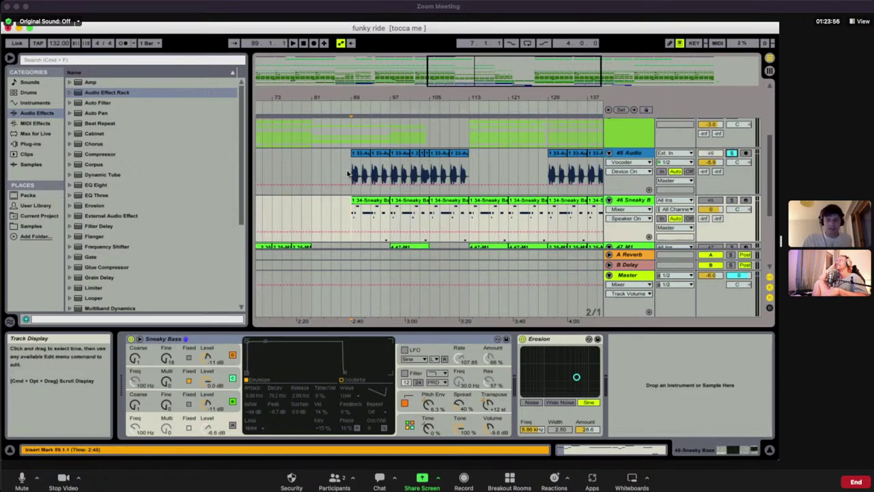
left_click(348, 173)
key("space")
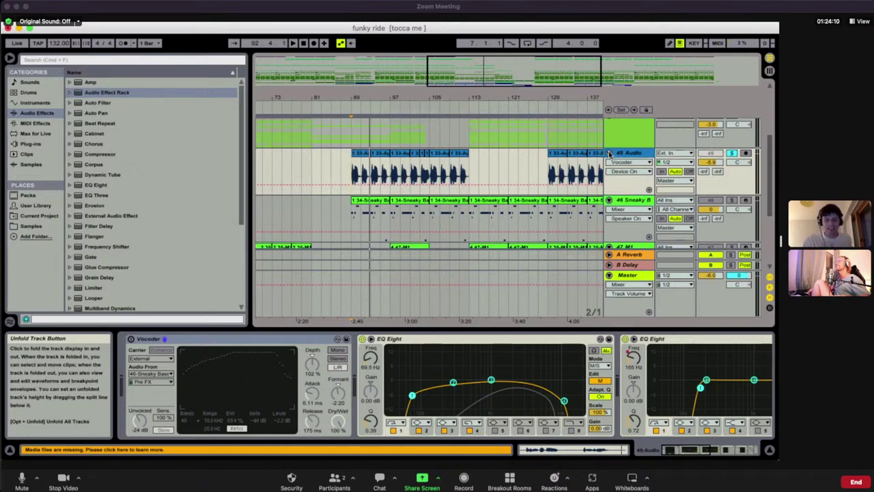
left_click(610, 153)
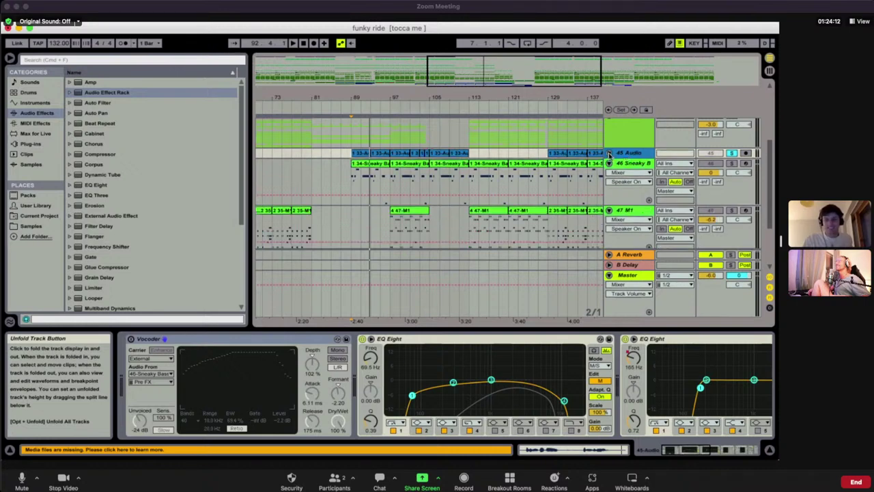
Switch the solo from 45 Audio to 46 Sneaky Bass and reactivate the Vocoder on 45 Audio
left_click(731, 163)
left_click(733, 165)
left_click(734, 164)
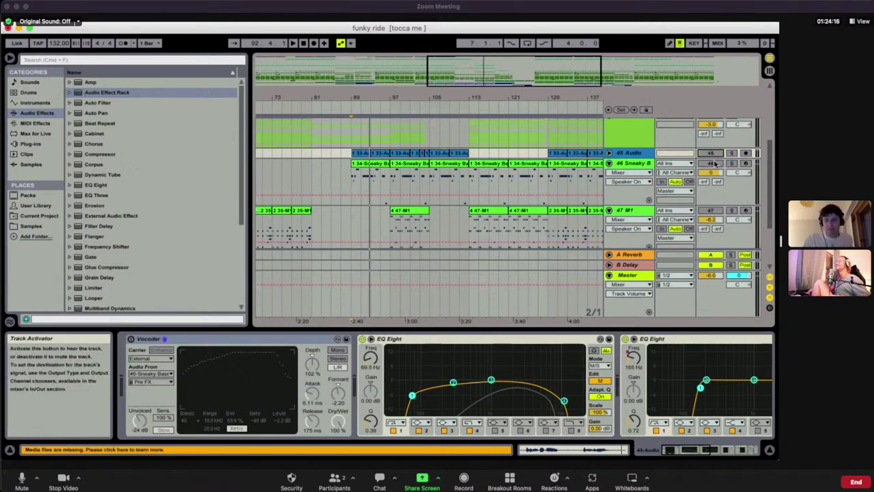
key("space")
left_click(733, 165)
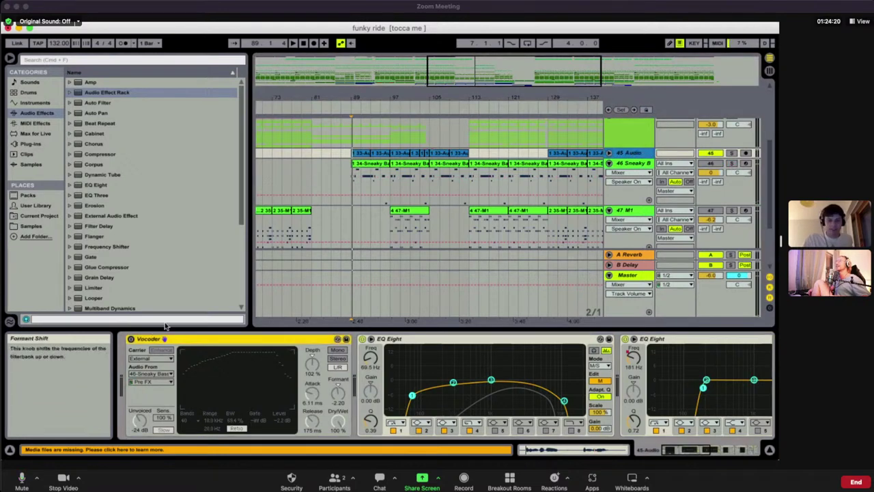
left_click(733, 165)
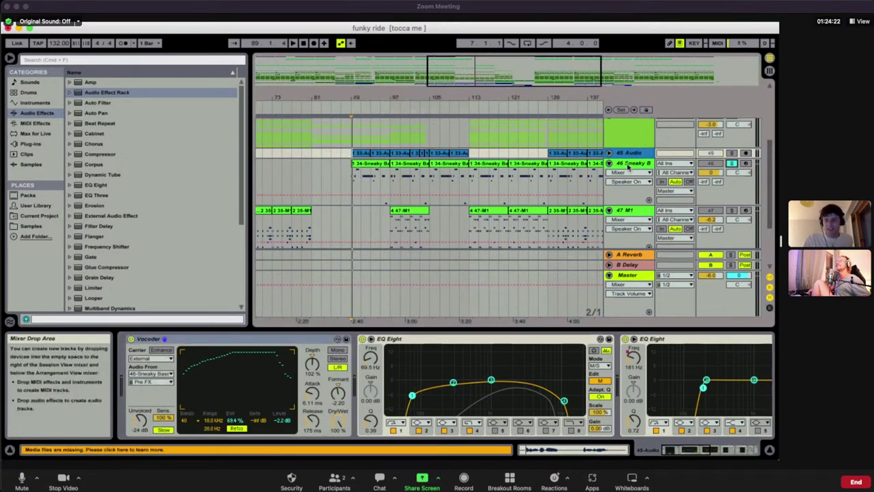
Show the devices of 46 Sneaky Bass and play the track solo from bar 89
left_click(628, 165)
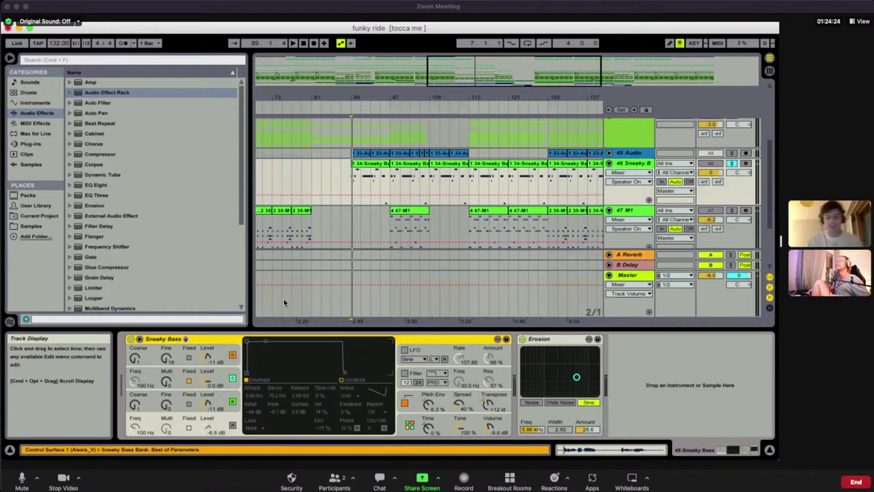
left_click(355, 174)
key("space")
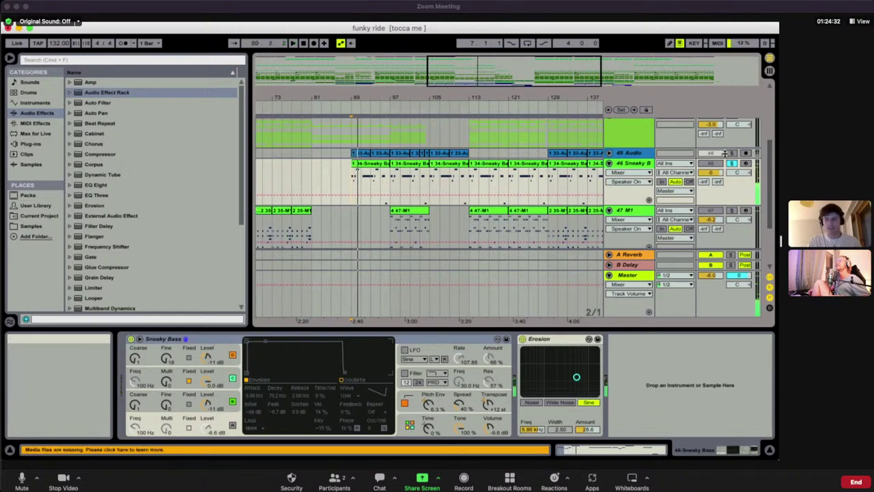
key("space")
Play 45 Audio solo from bar 89 with the track unfolded and its device chain shown
key("space")
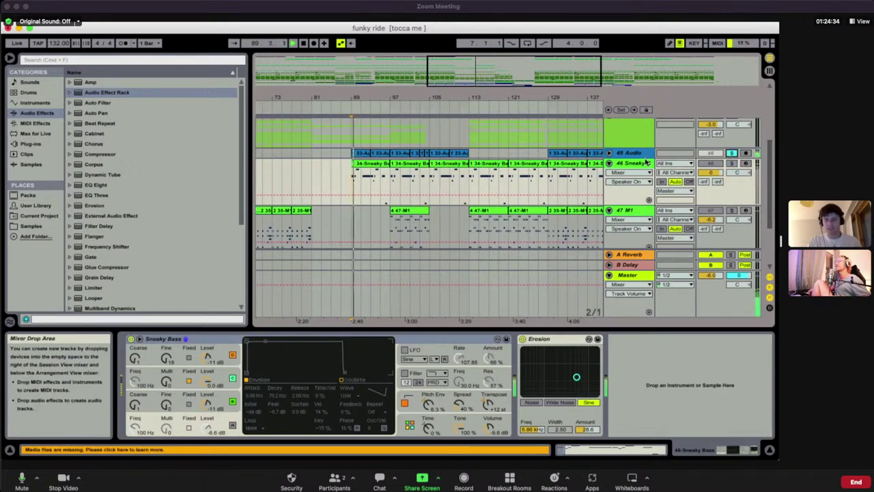
left_click(609, 153)
left_click(625, 153)
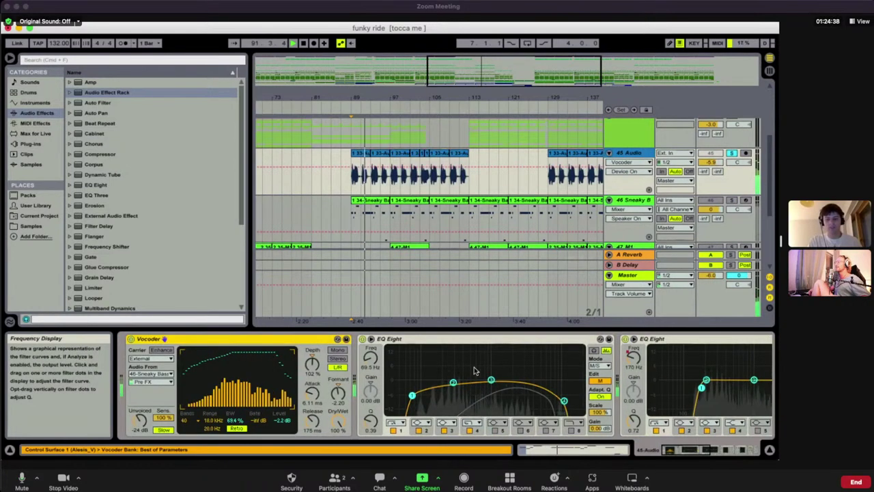
Audition 45 Audio with its Flanger, Chorus and Simple Delay deactivated, and reactivate all three devices
scroll(475, 371, "right", 10)
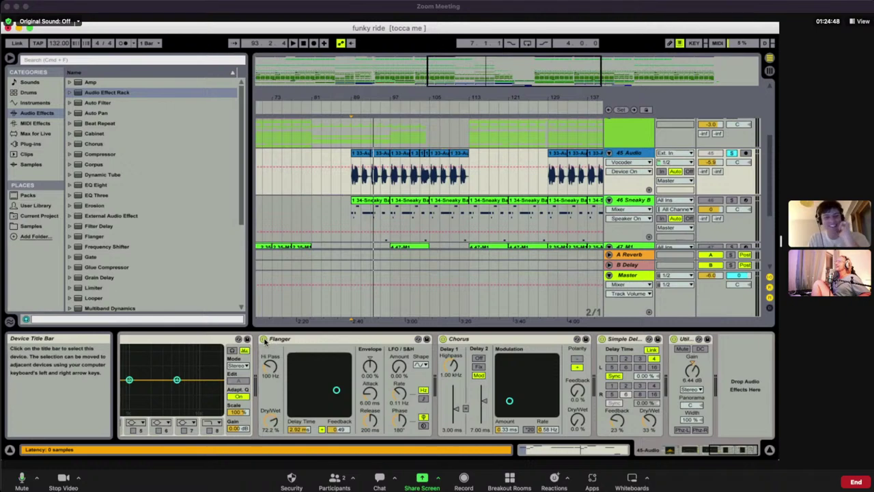
left_click(263, 339)
left_click(442, 339)
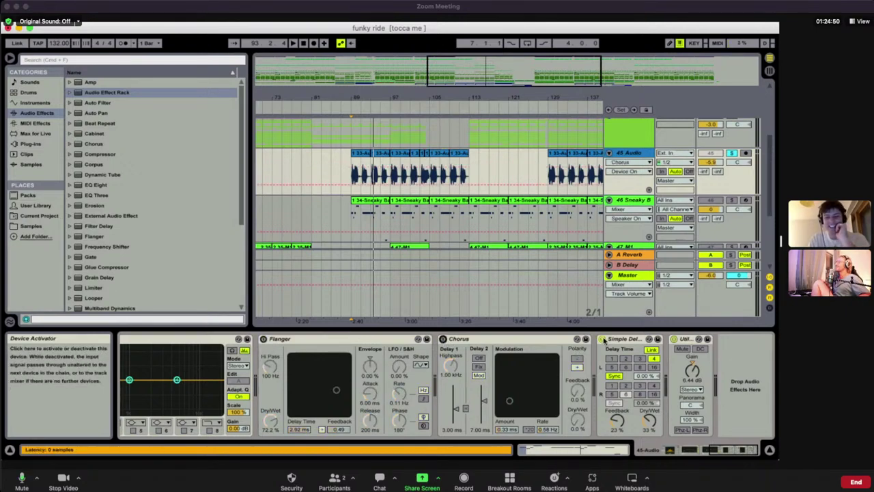
left_click(603, 339)
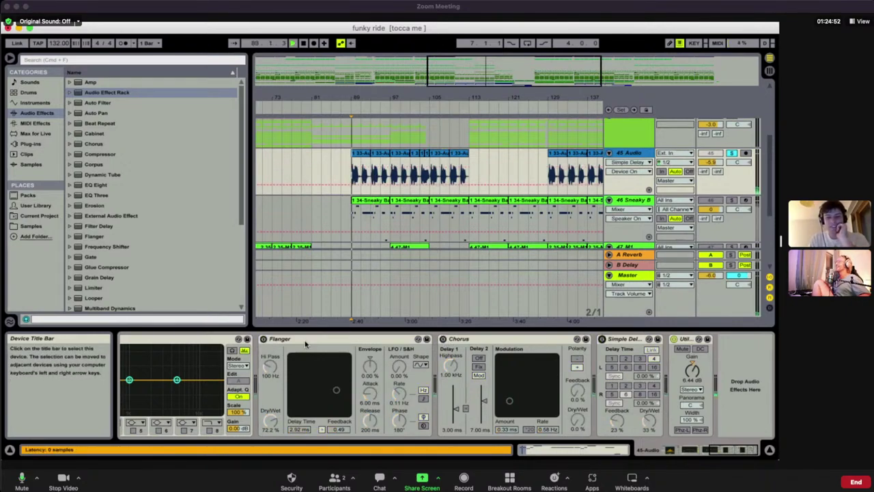
left_click(263, 339)
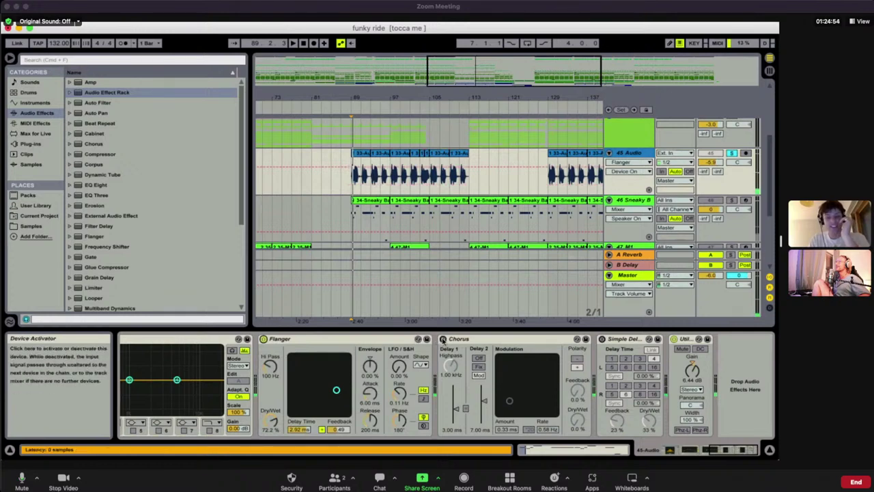
left_click(442, 338)
left_click(603, 339)
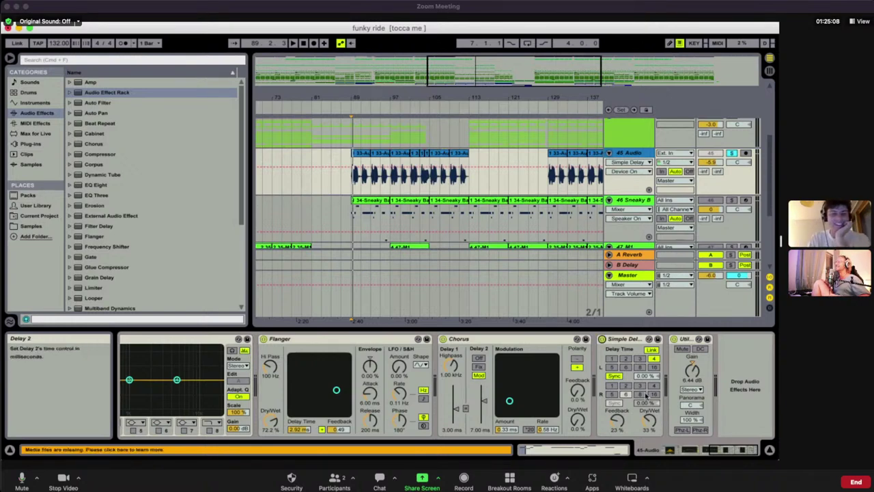
Return to the Vocoder on 45 Audio and inspect its filter bandwidth and output level settings
scroll(469, 402, "left", 2)
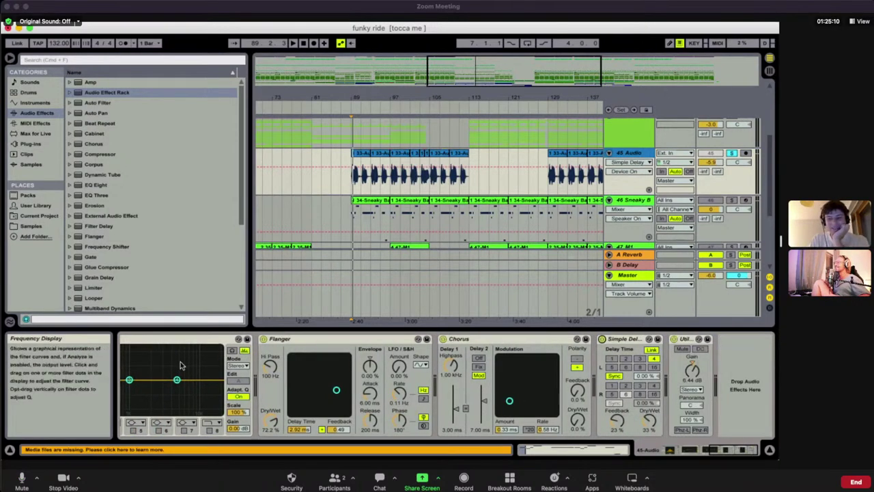
scroll(181, 366, "left", 5)
scroll(181, 365, "left", 3)
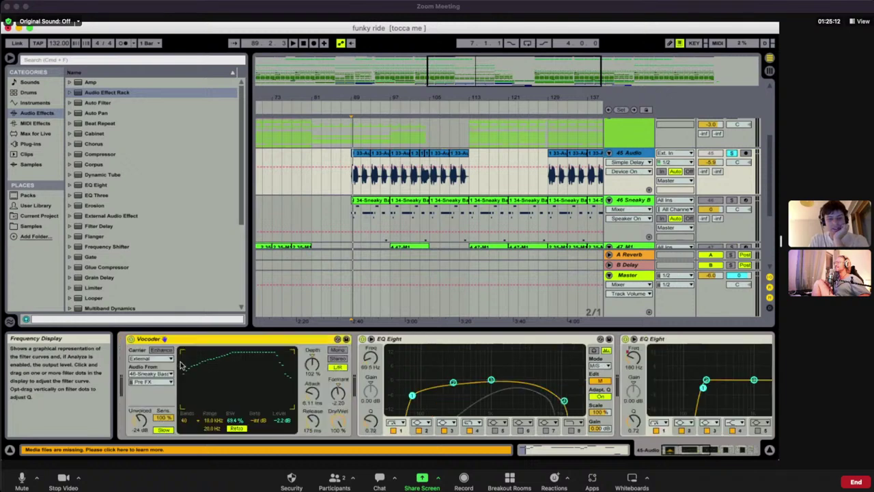
left_click(235, 423)
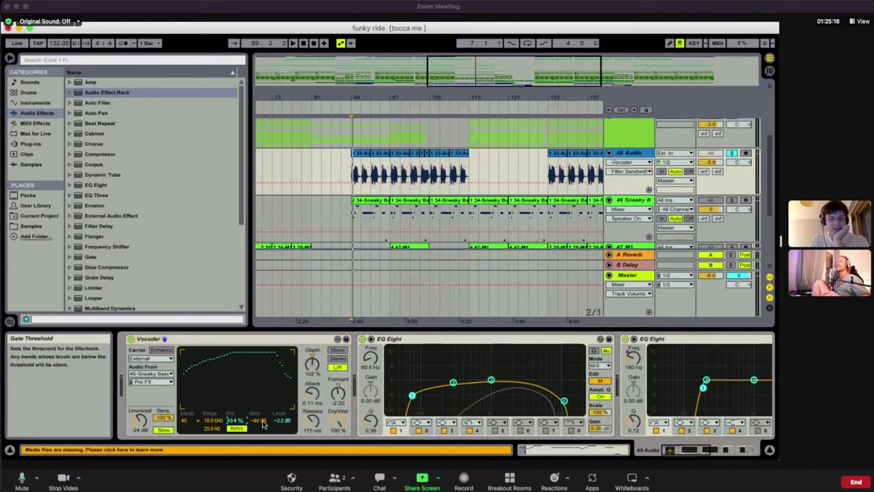
left_click(284, 420)
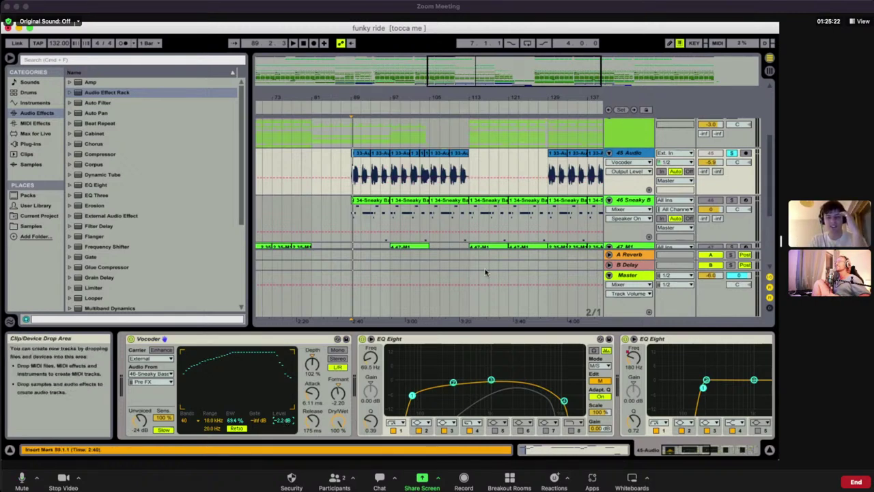
Play 45 Audio with the Vocoder's attack shortened to 2.28 ms, and set the attack back to 6.11 ms
left_click(313, 393)
key("space")
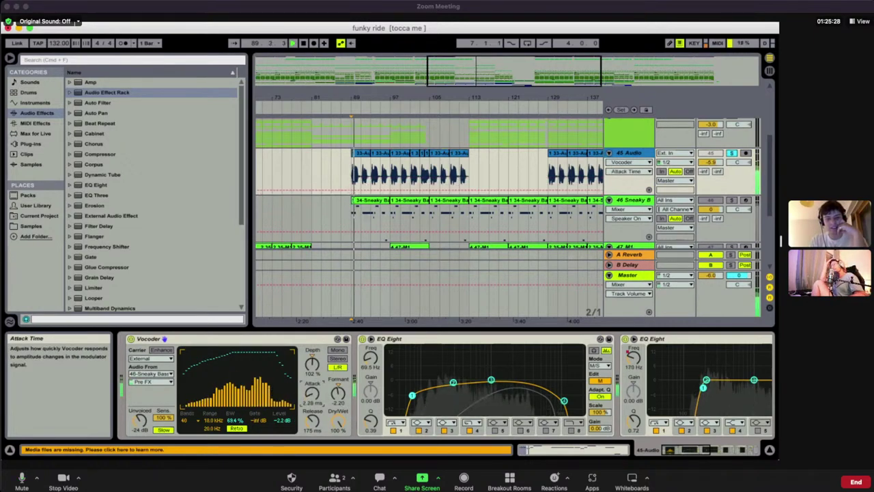
left_click_drag(315, 398, 314, 377)
key("space")
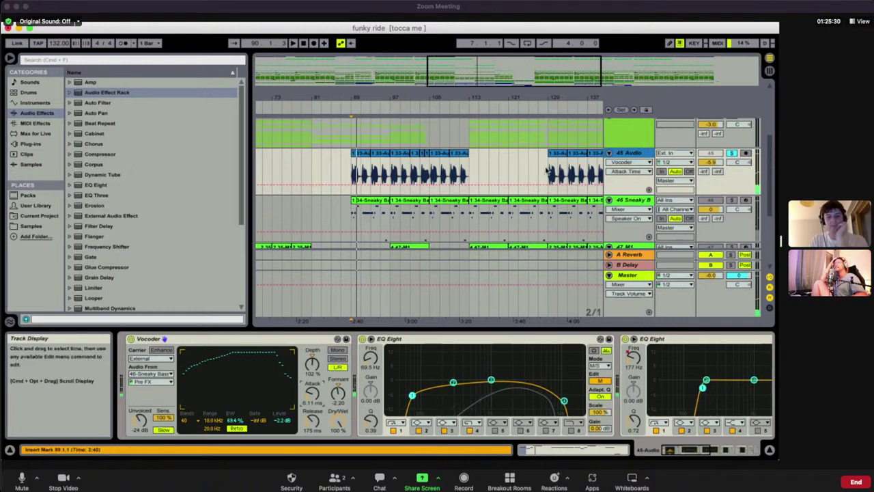
Inspect the first EQ Eight on 45 Audio in its enlarged display, and close the display again
scroll(519, 177, "down", 2)
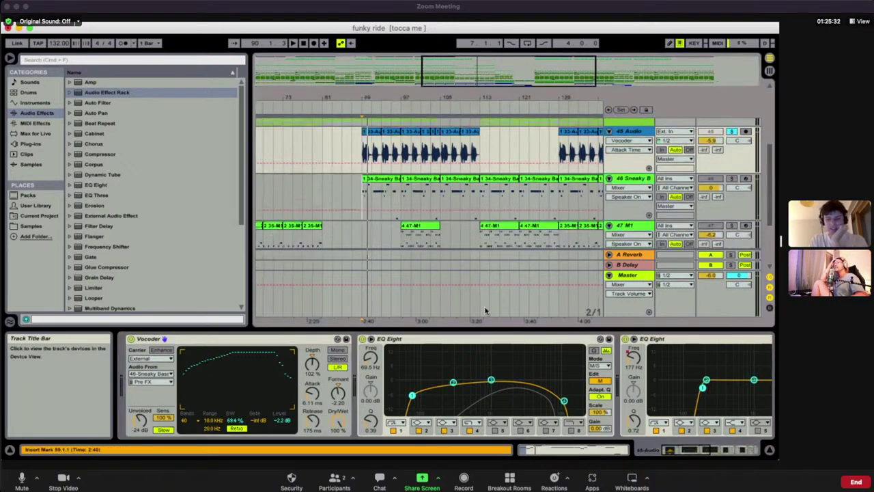
left_click(371, 339)
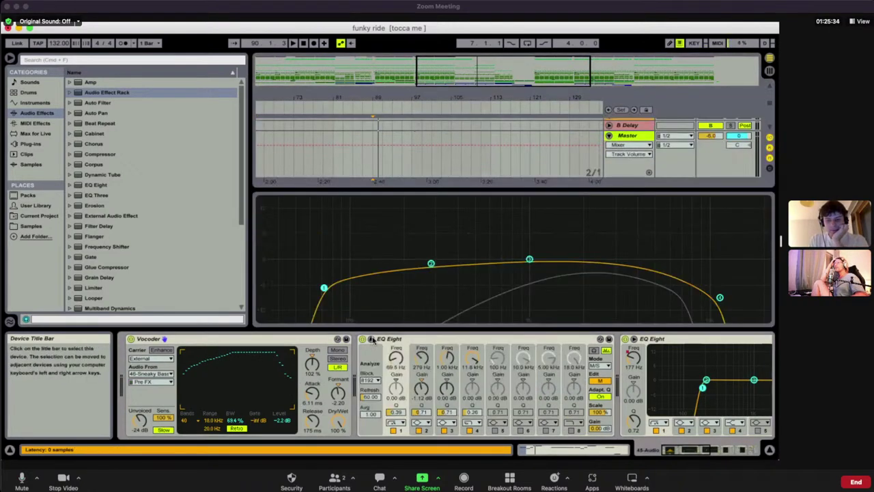
left_click(370, 339)
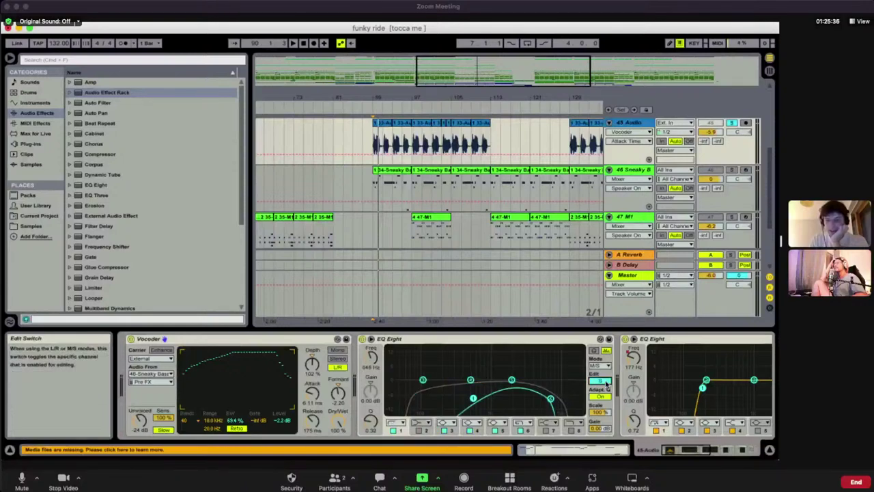
Play 45 Audio from bar 89 with the first EQ Eight switched off and on to compare the sound
left_click(362, 338)
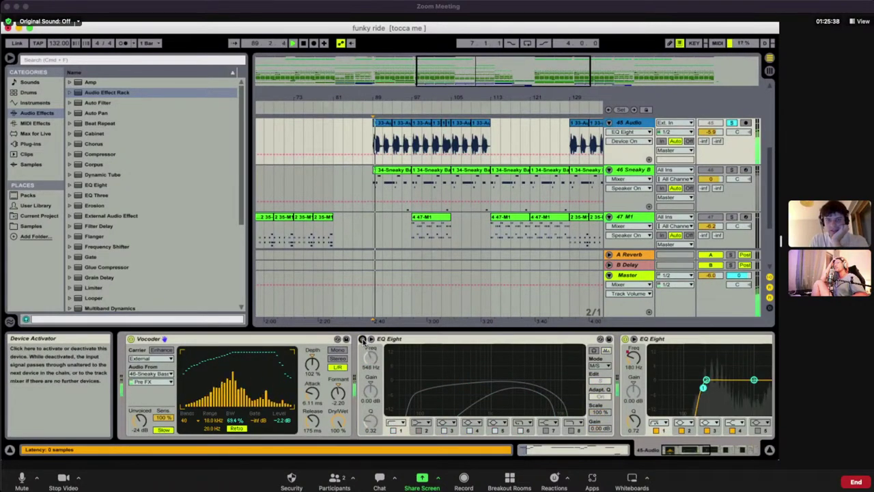
key("space")
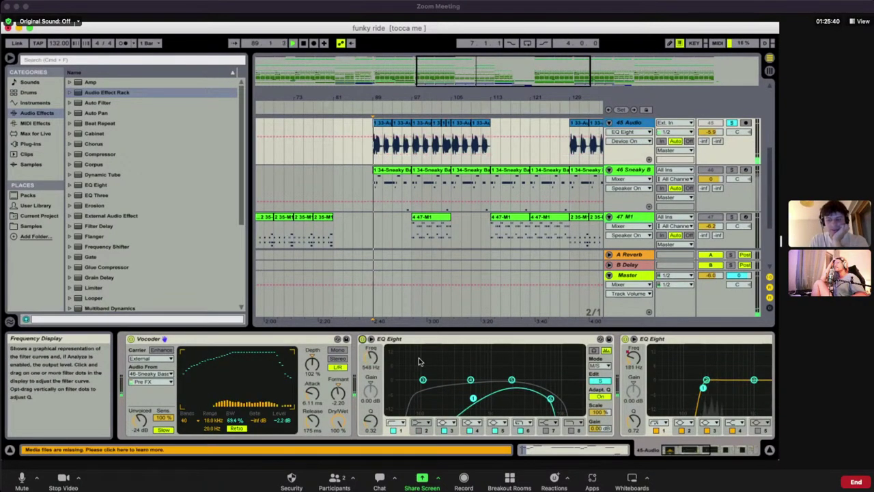
key("space")
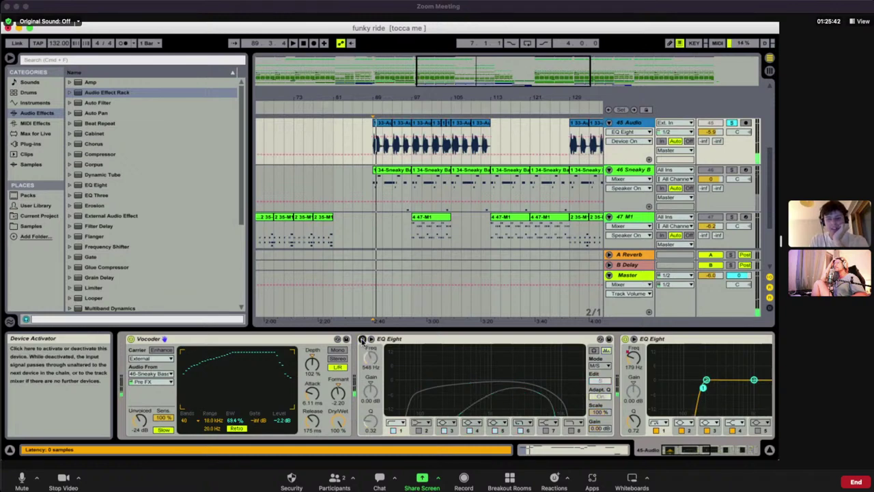
Compare the mid and side curves of the first EQ Eight by alternating its edited channel, ending on side
left_click(600, 380)
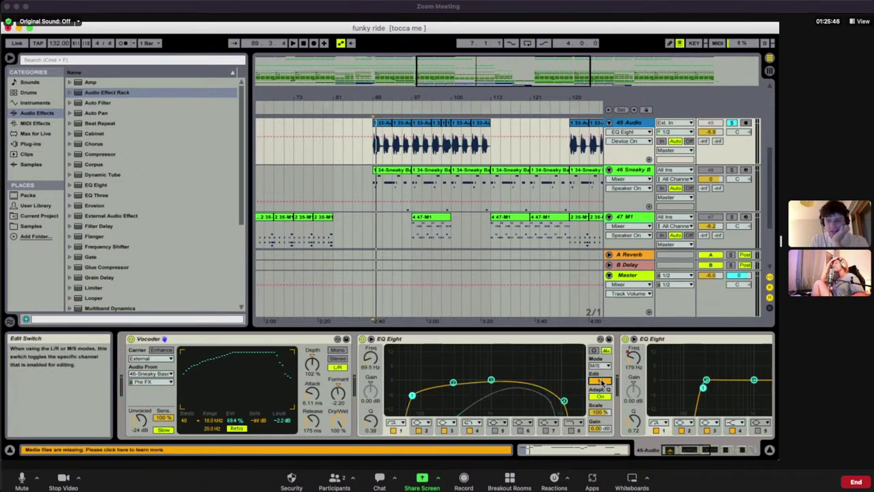
left_click(600, 379)
left_click(601, 382)
left_click(601, 382)
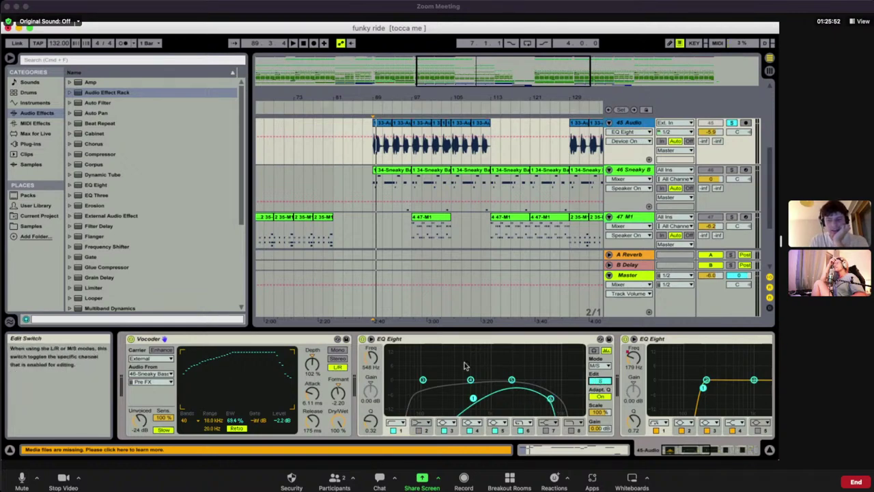
Bypass the first EQ Eight during solo playback of 45 Audio, reactivate it, and stop the playback
left_click(362, 339)
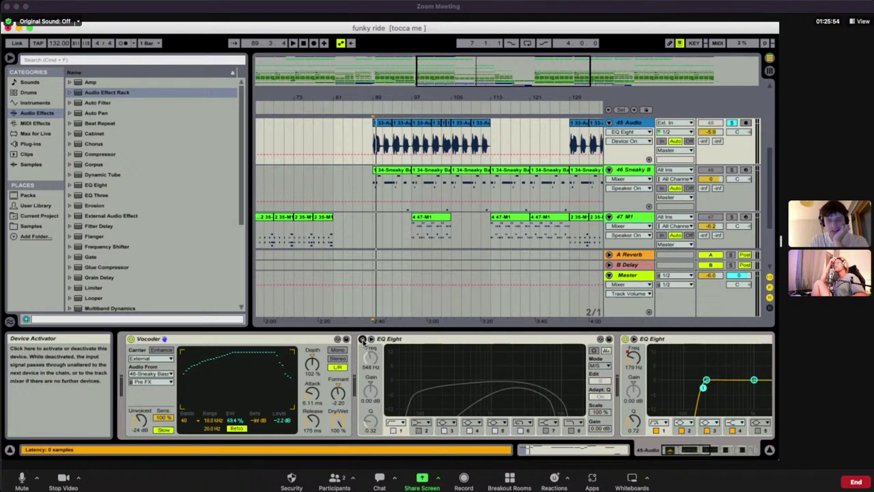
key("space")
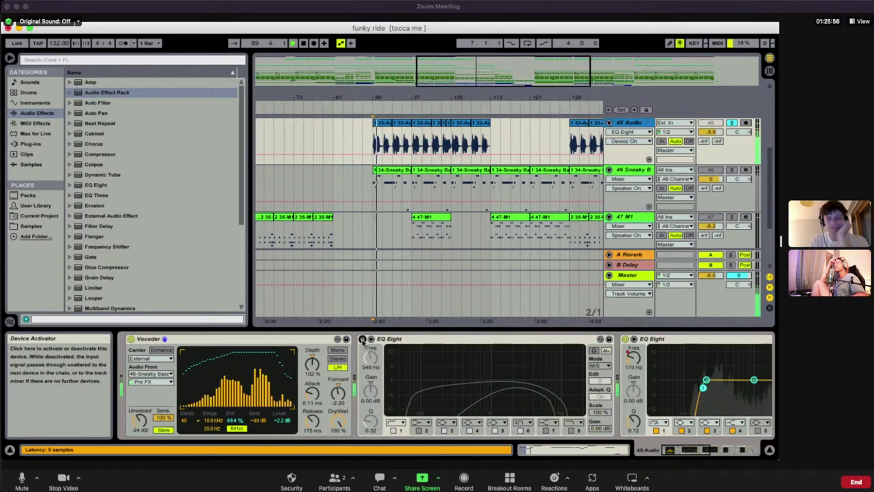
left_click(362, 338)
key("space")
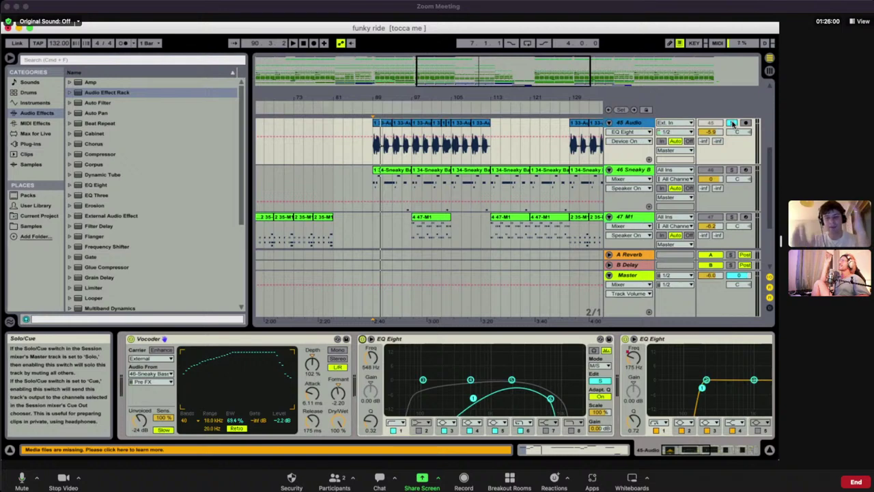
Play from bar 89 without solo, comparing the first EQ Eight on 45 Audio bypassed and active, and stop playback
left_click(362, 338)
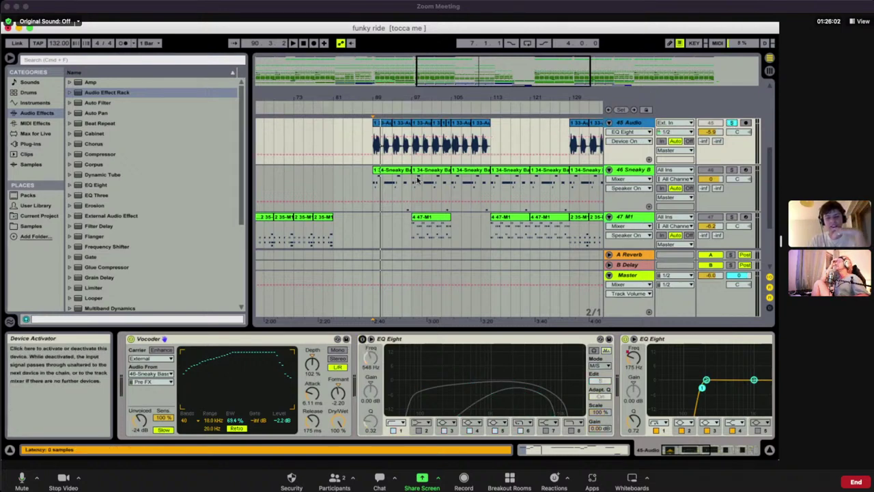
left_click(395, 147)
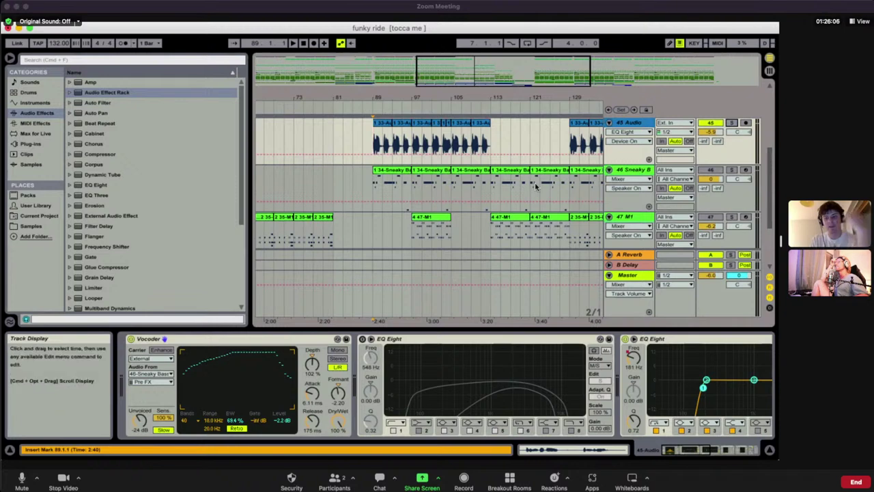
key("space")
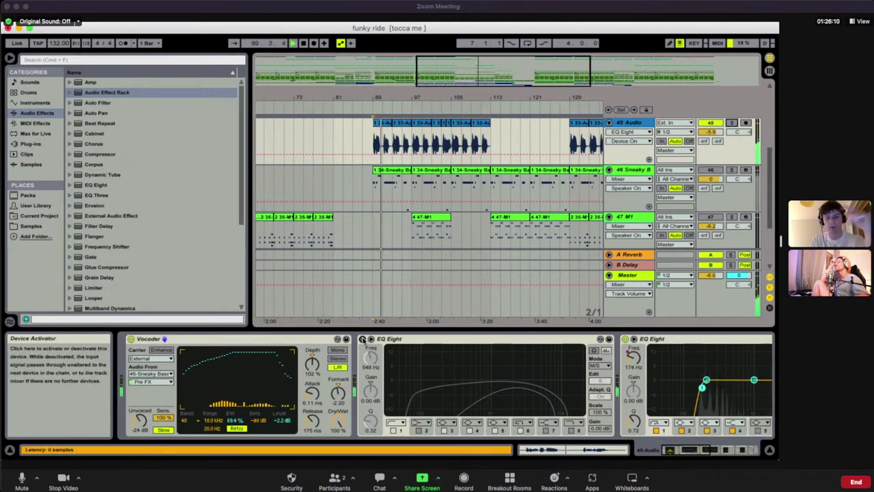
left_click(363, 339)
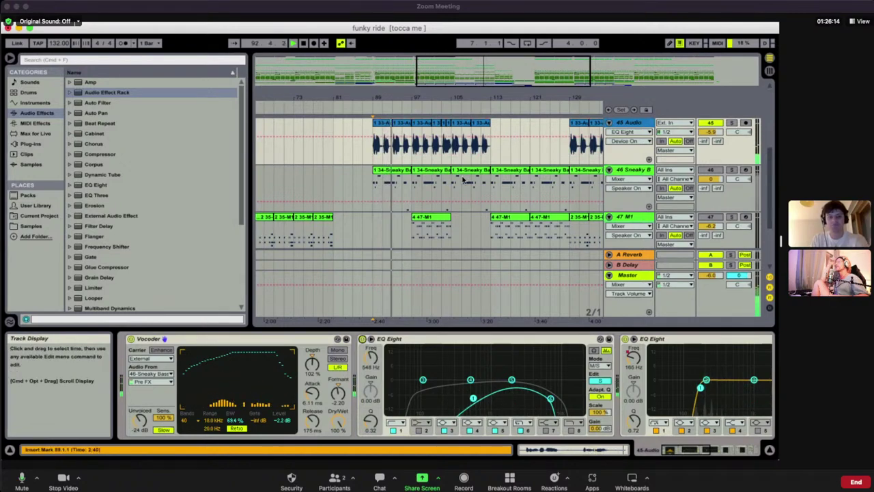
scroll(463, 178, "right", 2)
key("space")
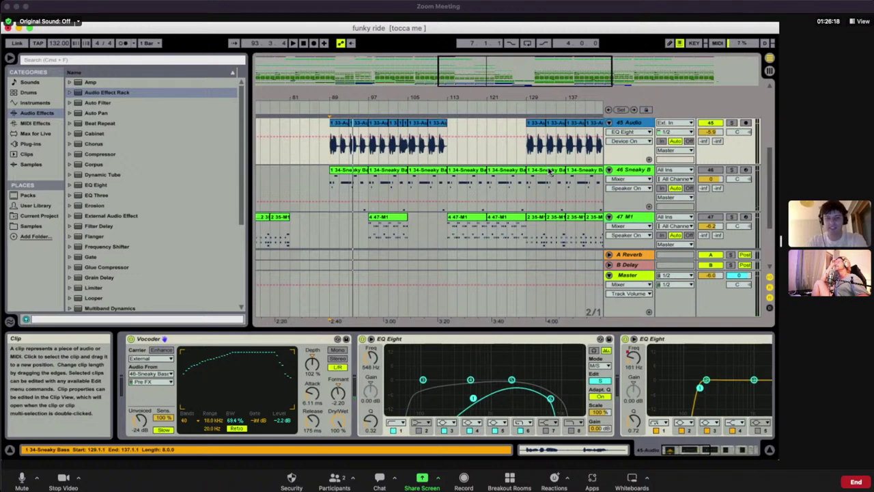
Hide the device view and unfold the first Bass group to show its individual tracks
left_click(769, 449)
scroll(496, 288, "up", 3)
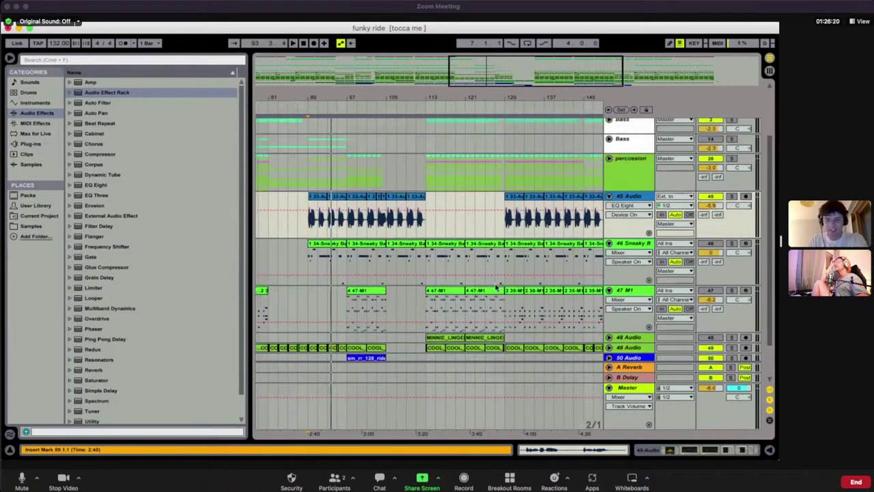
scroll(496, 287, "up", 3)
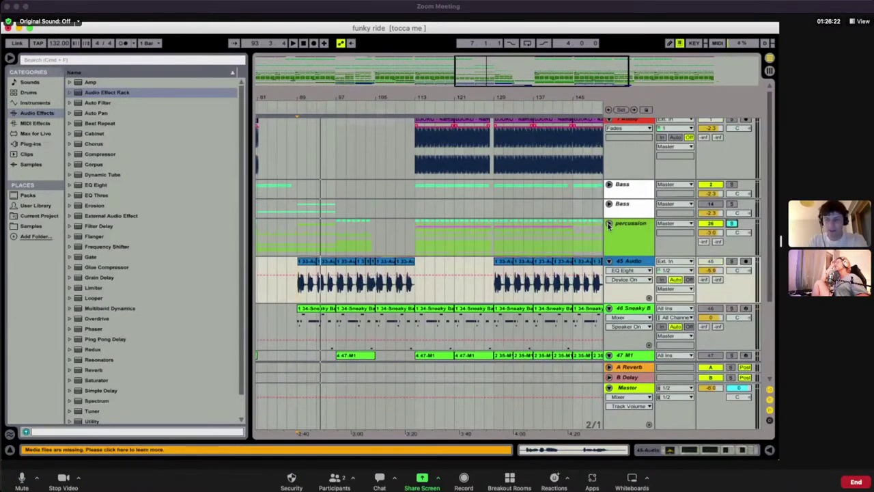
left_click(609, 223)
scroll(545, 250, "right", 4)
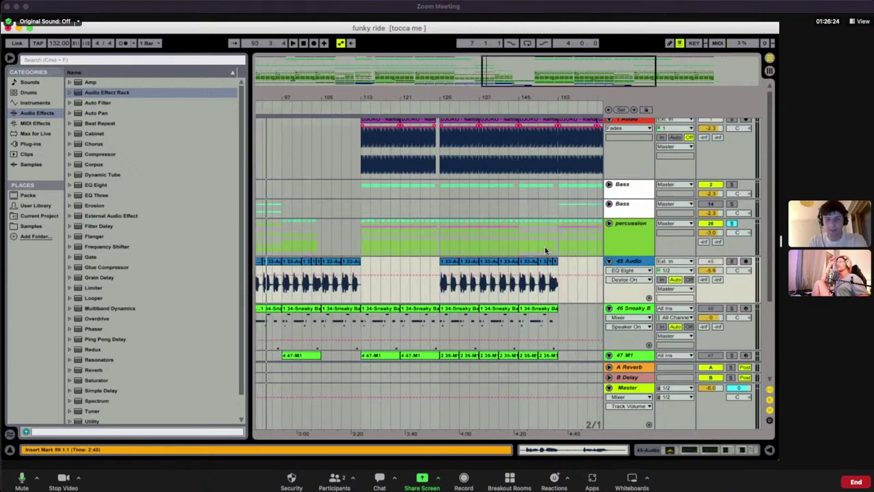
scroll(546, 250, "left", 2)
left_click(609, 187)
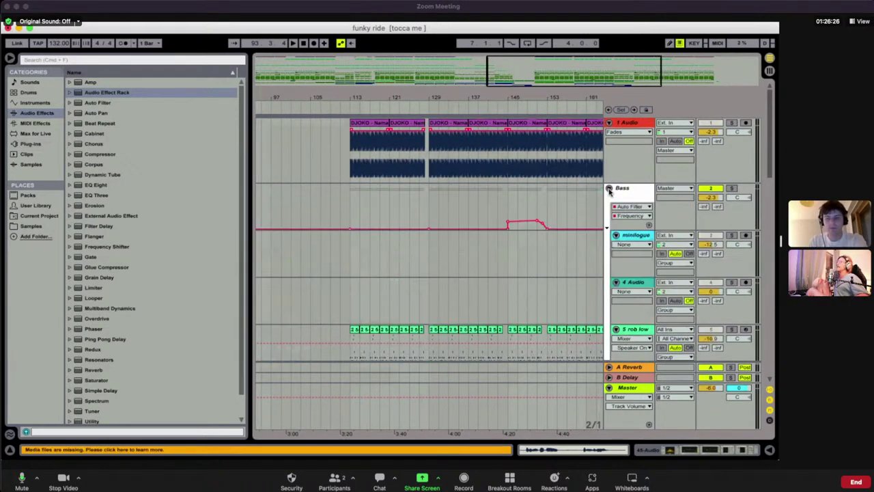
scroll(519, 298, "down", 2)
scroll(519, 298, "right", 2)
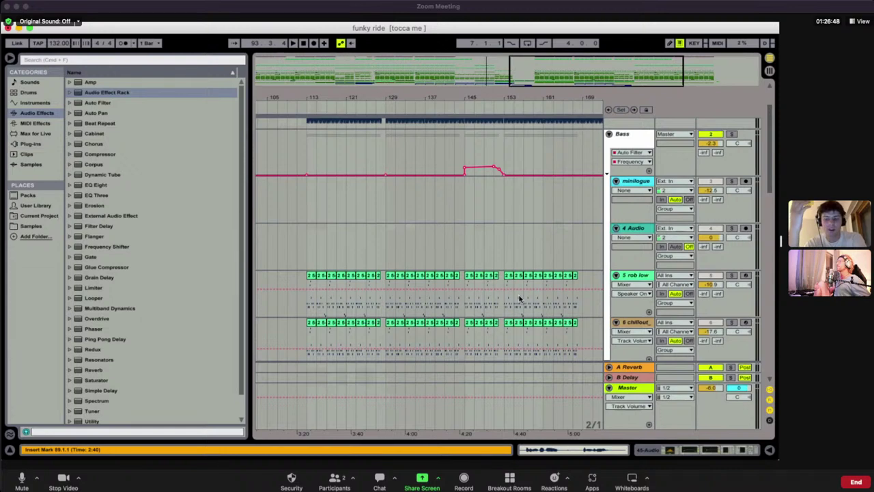
Show the devices of 45 Audio again and frame the arrangement on its clips from about bar 89 to 109
scroll(519, 299, "down", 15)
scroll(518, 298, "left", 5)
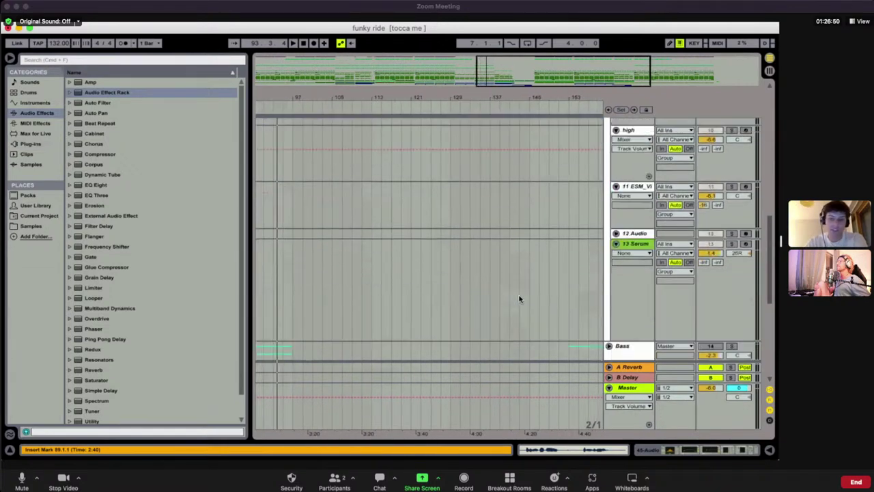
double_click(623, 154)
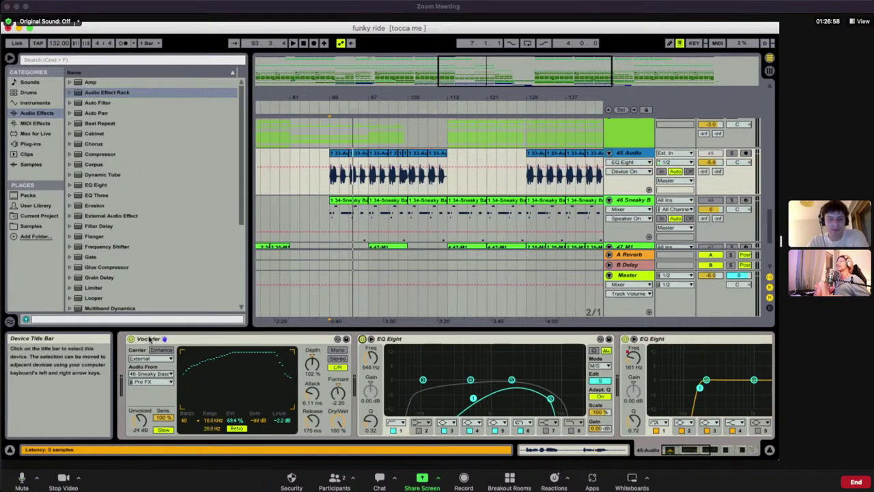
left_click_drag(613, 68, 494, 75)
scroll(443, 161, "left", 5)
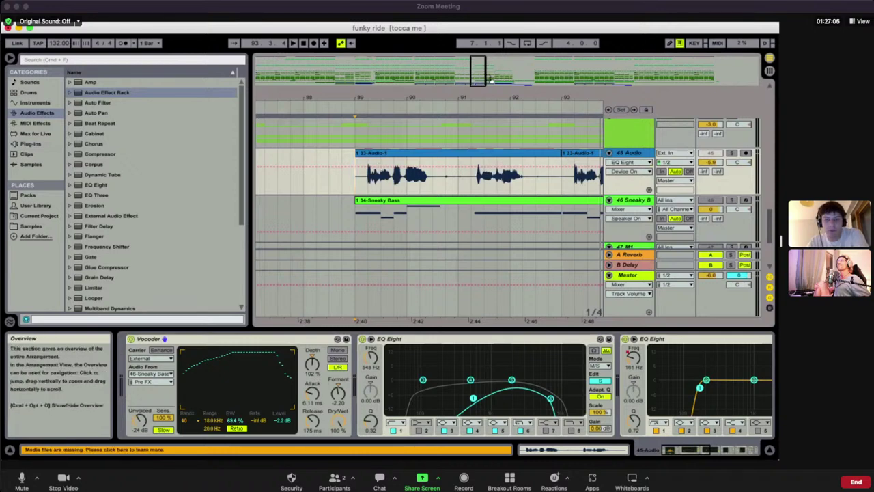
left_click_drag(486, 77, 509, 80)
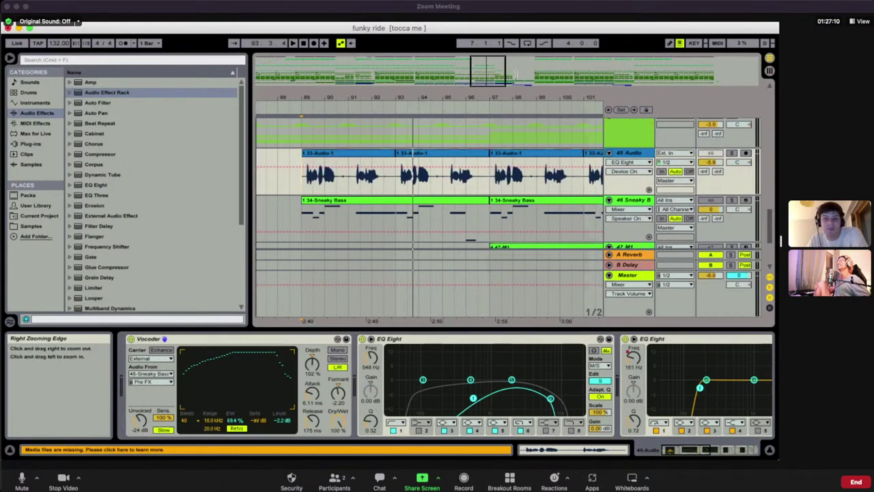
left_click_drag(508, 79, 528, 79)
Hide the device view and examine the 5 rob low and 6 chillout clips in the Bass group around bars 43 to 65
left_click(770, 449)
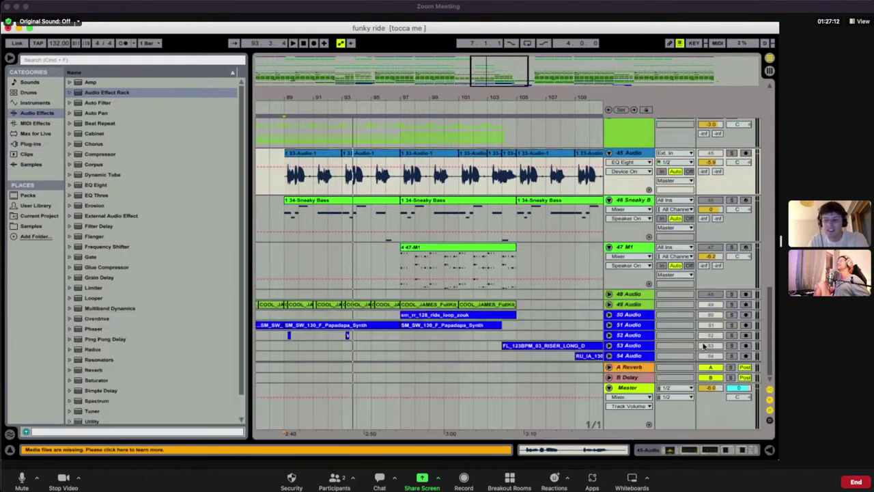
scroll(644, 230, "down", 10)
scroll(644, 230, "up", 5)
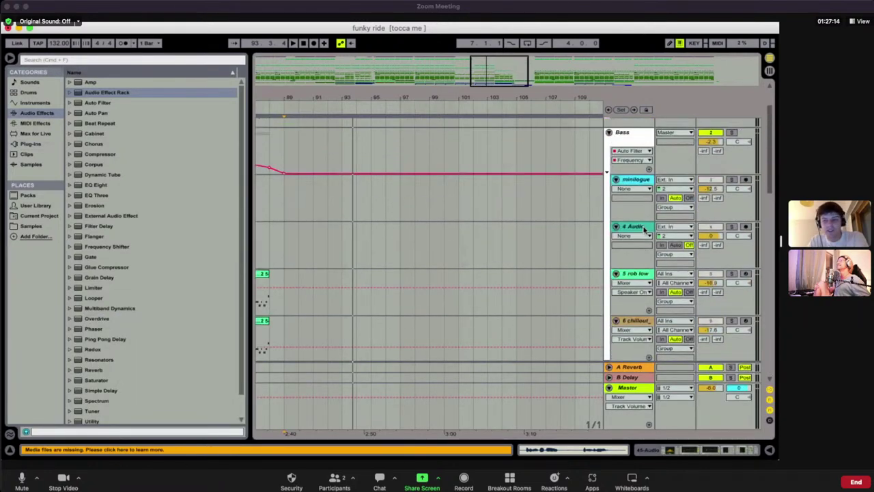
scroll(499, 256, "left", 10)
scroll(499, 255, "left", 8)
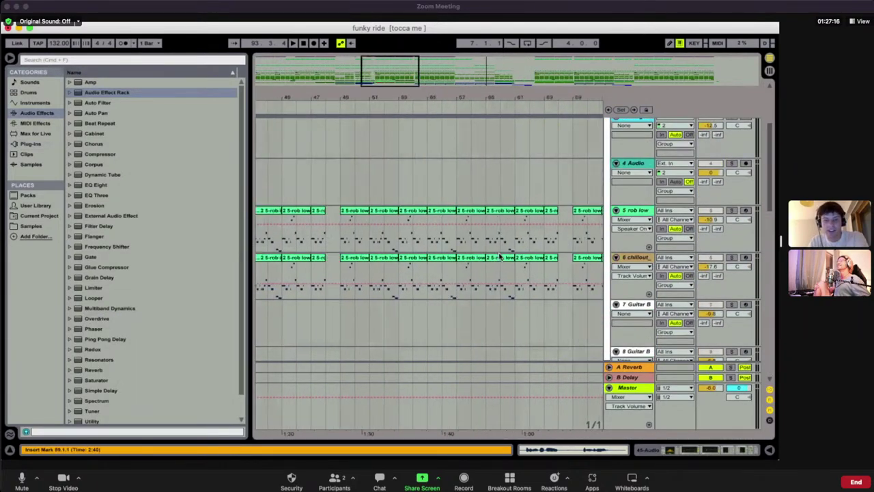
scroll(517, 268, "up", 1)
scroll(517, 267, "right", 5)
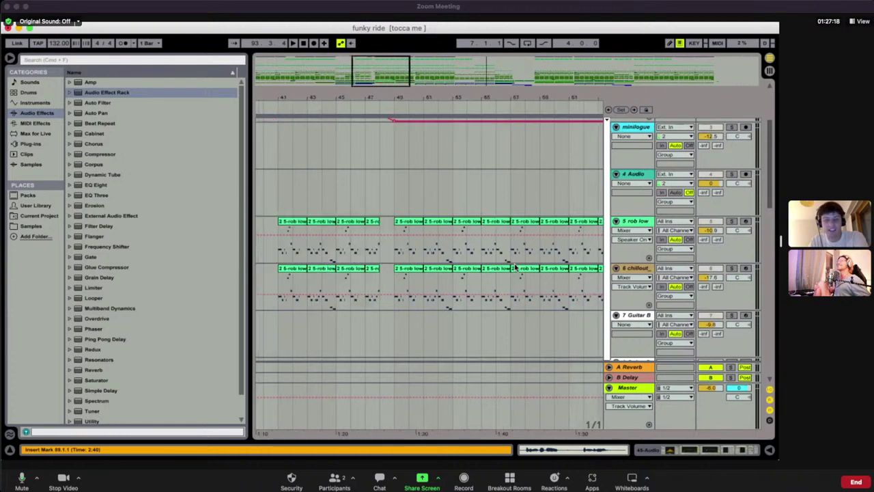
scroll(469, 277, "right", 2)
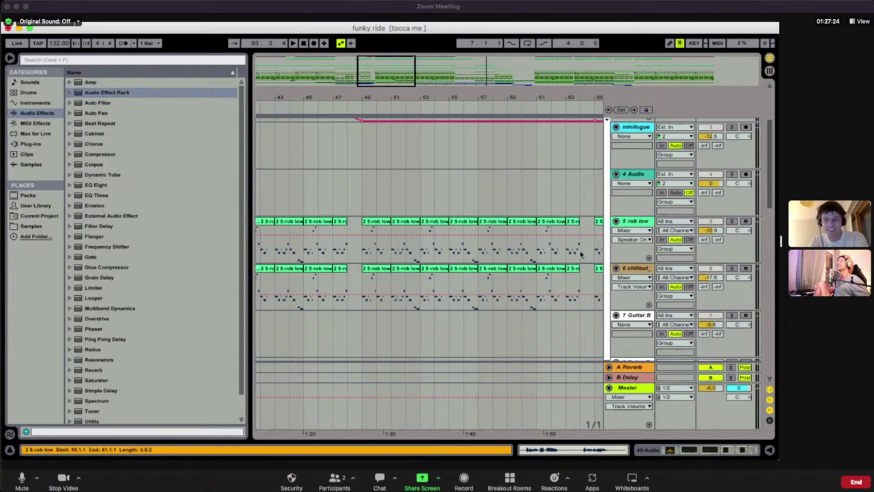
scroll(616, 173, "up", 3)
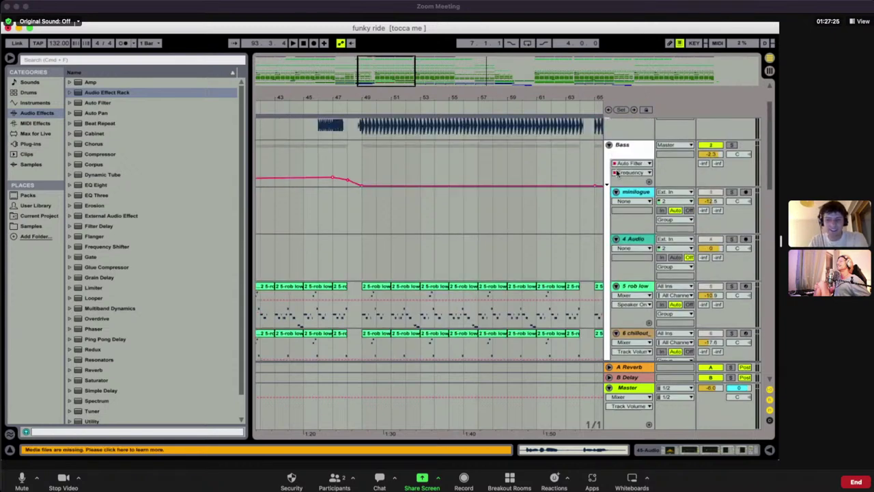
Solo the Bass group, play it briefly from bar 49, and stop playback
left_click(731, 145)
left_click(361, 314)
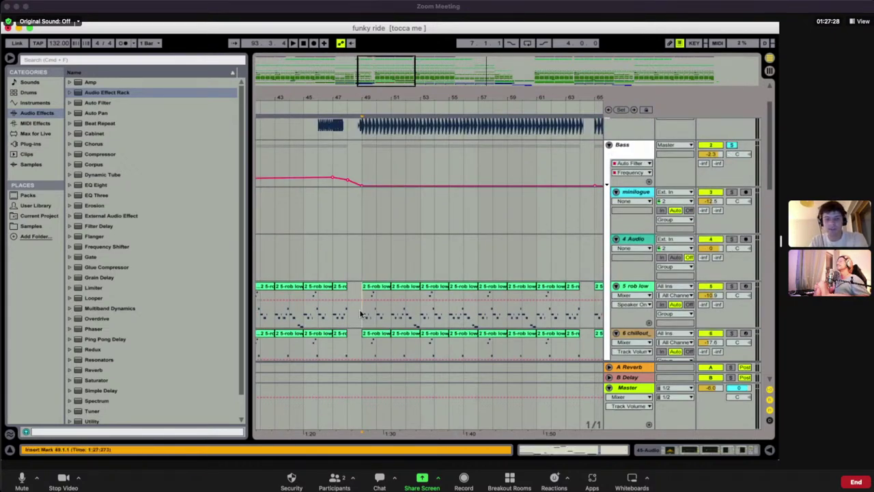
key("space")
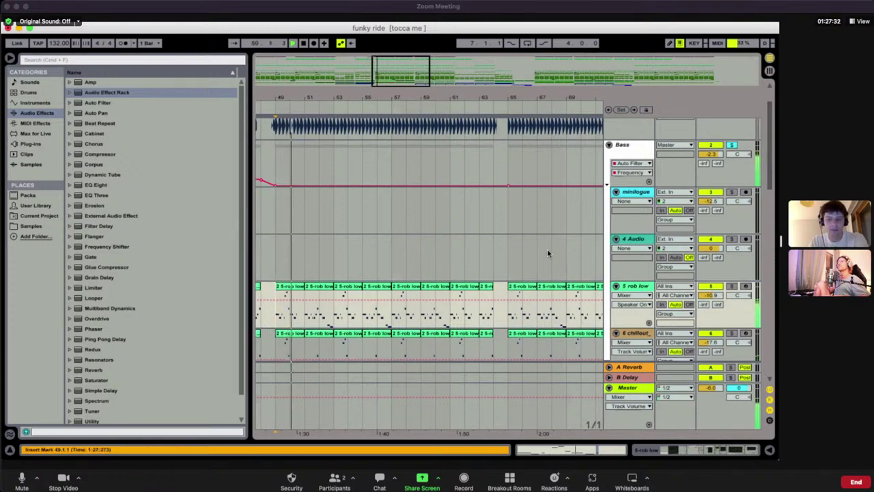
key("space")
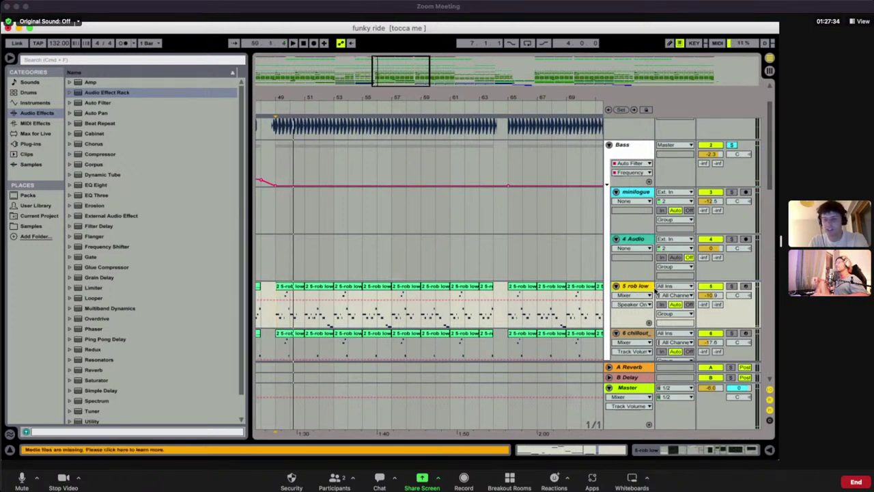
Inspect the rob low instrument on track 5 with its detailed display folded and unfolded, and arm the track
double_click(648, 290)
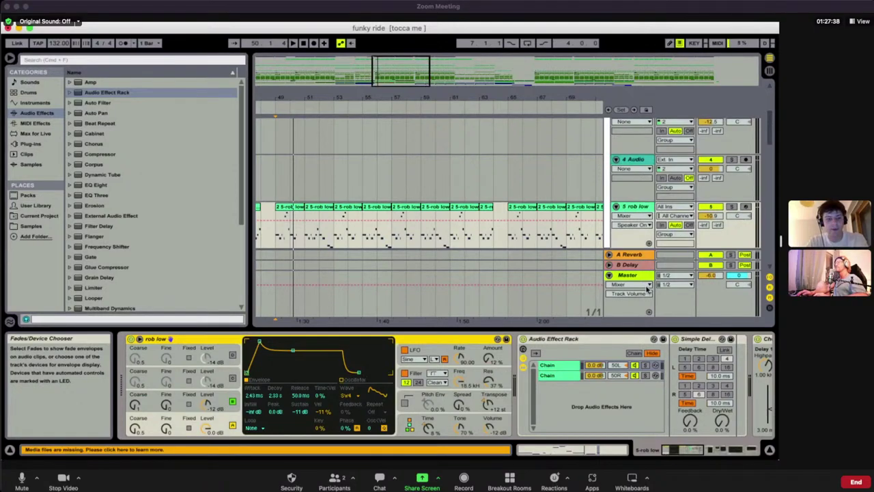
left_click(140, 339)
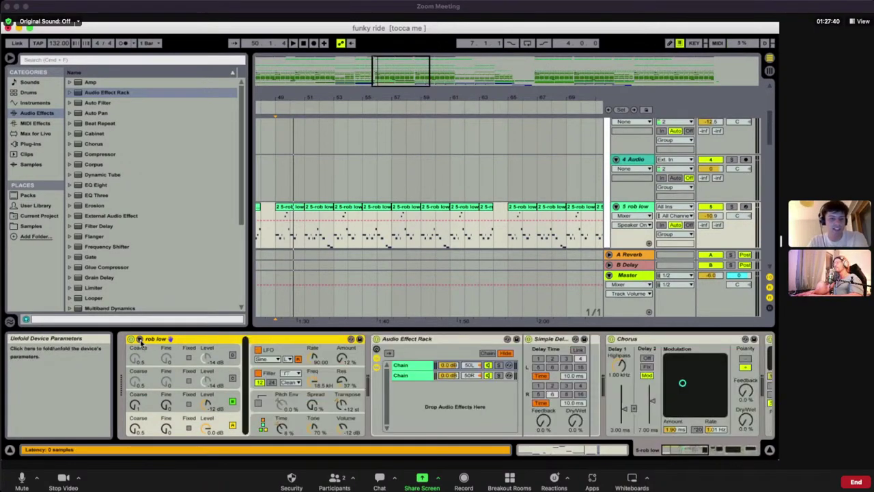
left_click(139, 338)
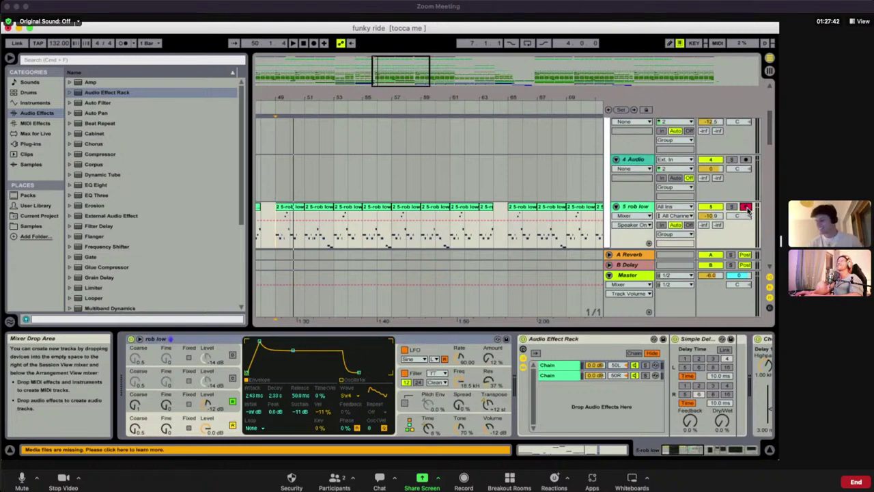
left_click(746, 207)
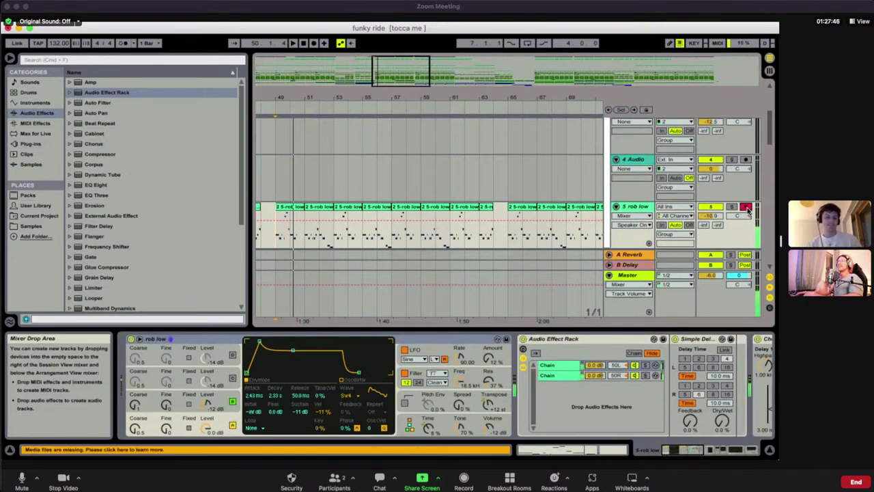
Show oscillator B's settings in the rob low instrument and audition the sound with oscillator B off and on
left_click(194, 410)
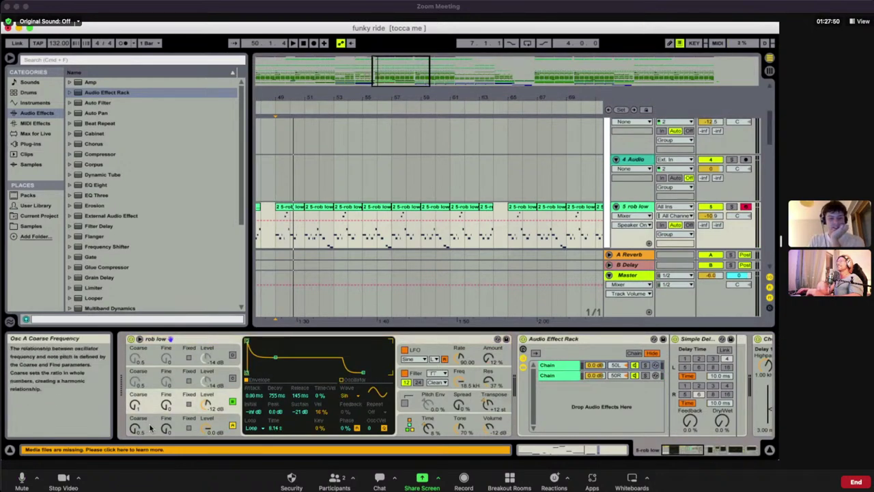
left_click(171, 419)
left_click(208, 403)
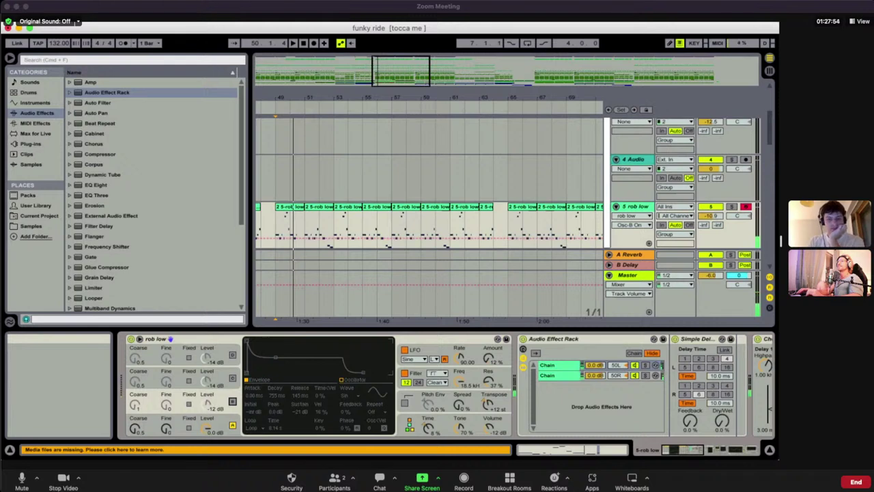
left_click(233, 402)
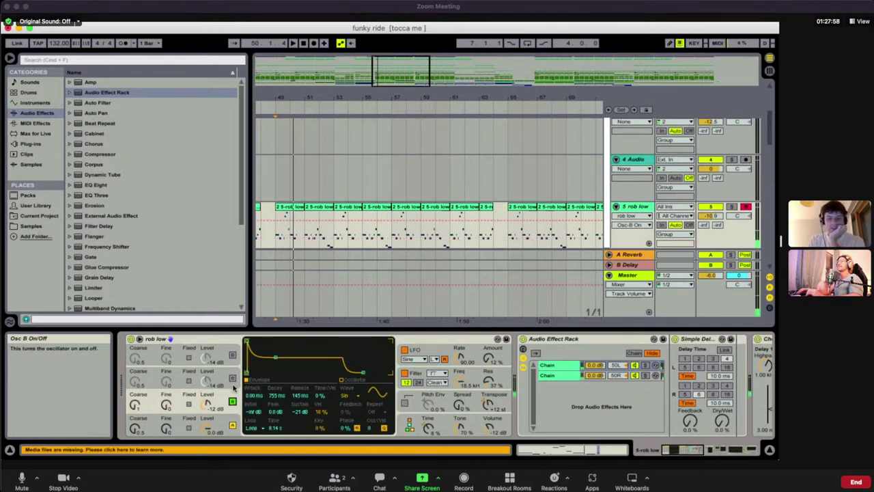
Turn on oscillator C in the rob low instrument and inspect the settings of oscillators C and B
left_click(232, 377)
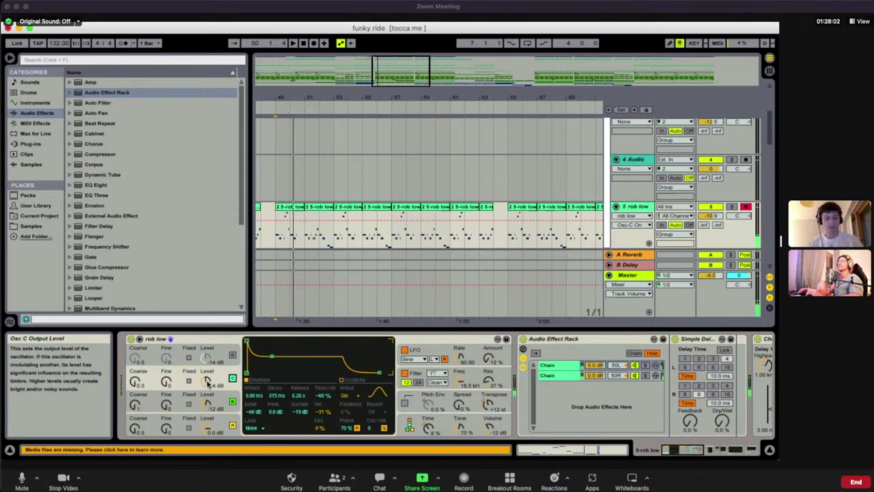
left_click(136, 383)
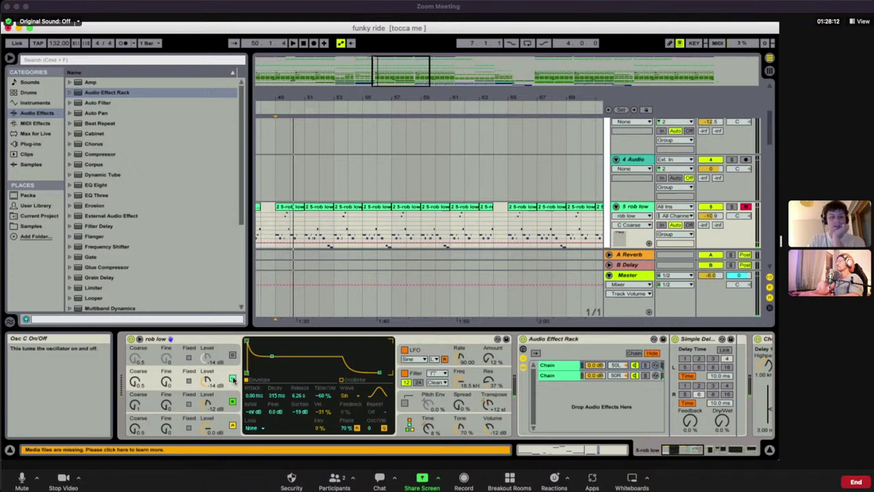
left_click(224, 406)
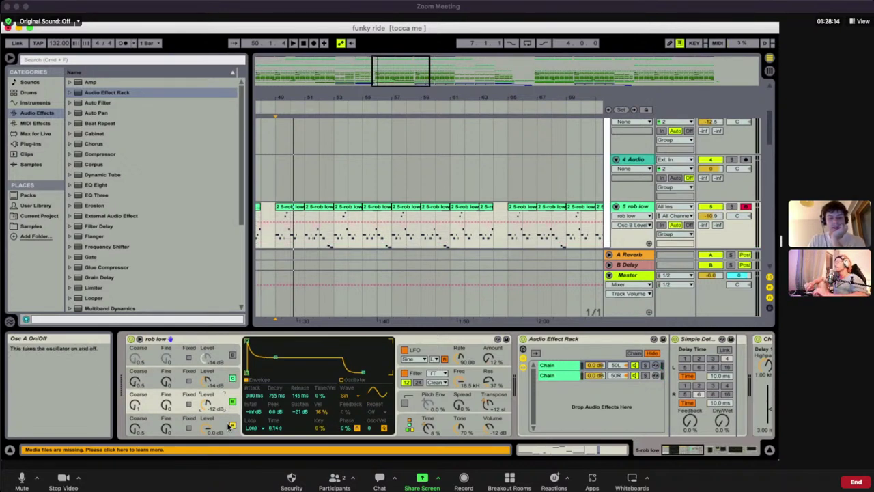
left_click(227, 421)
left_click(227, 376)
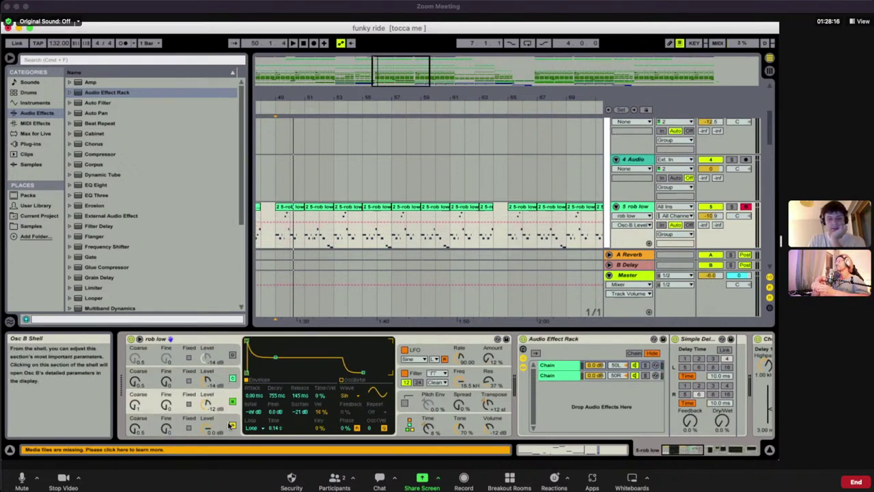
left_click(229, 401)
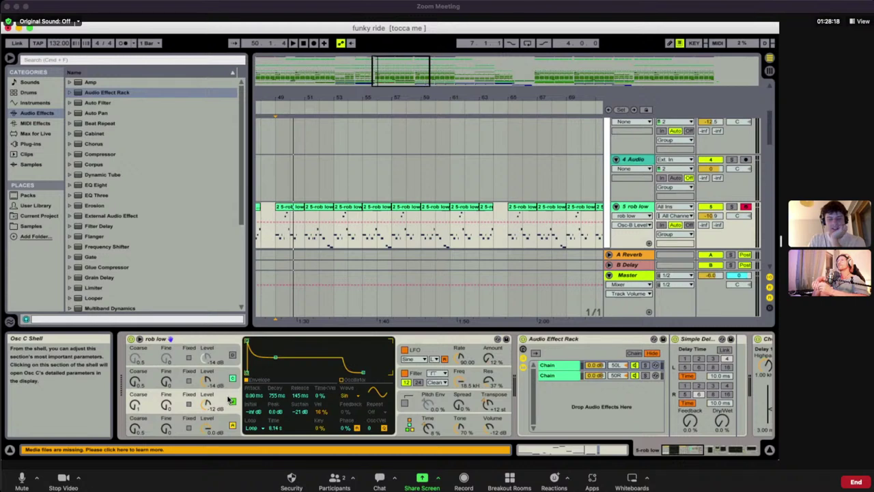
Compare the envelope settings of oscillators A, B and C in the rob low instrument, and turn oscillator C off
left_click(221, 385)
left_click(226, 417)
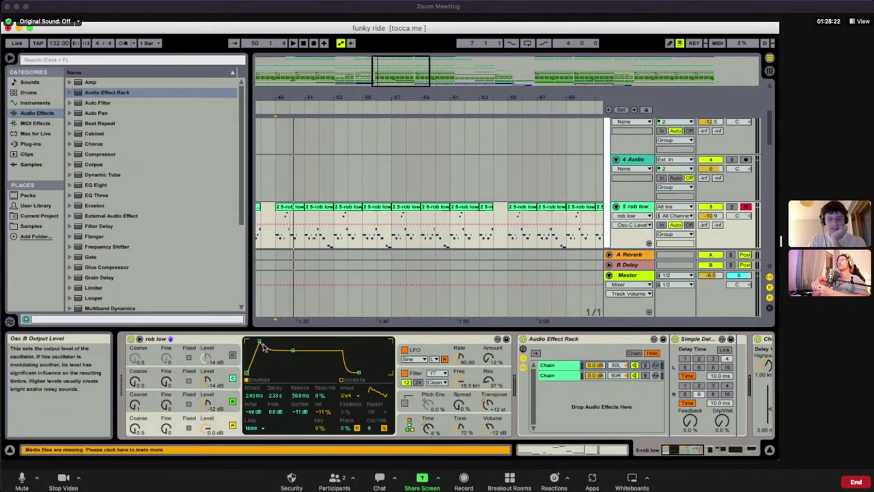
left_click(227, 405)
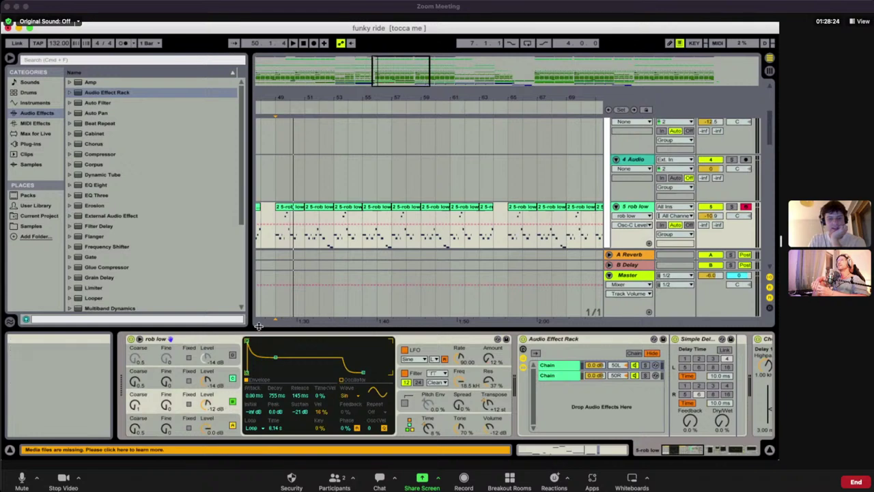
left_click(222, 376)
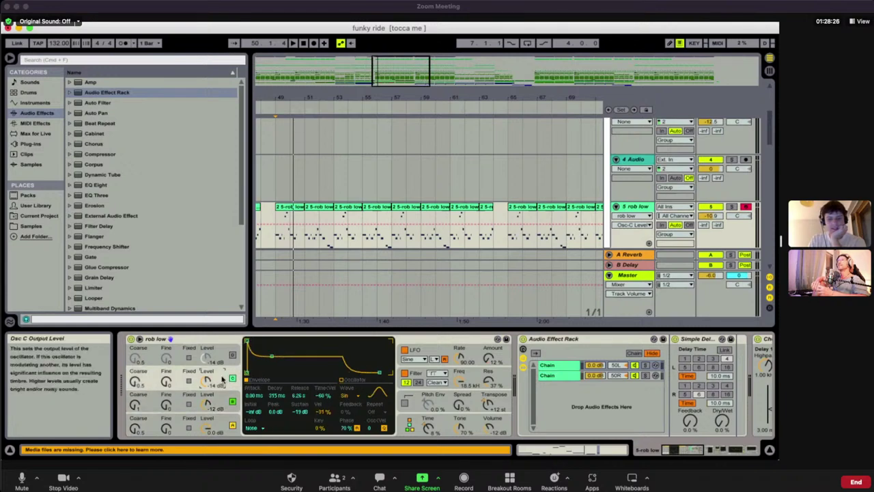
left_click(225, 395)
left_click(226, 372)
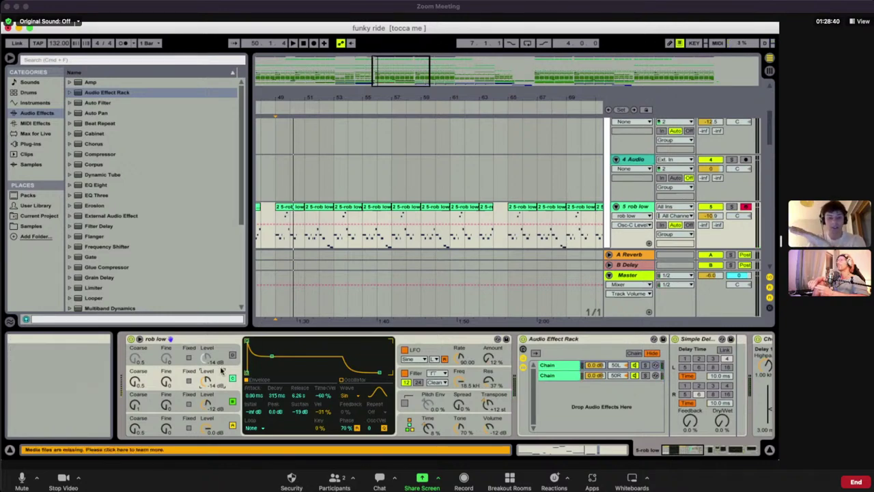
left_click(233, 378)
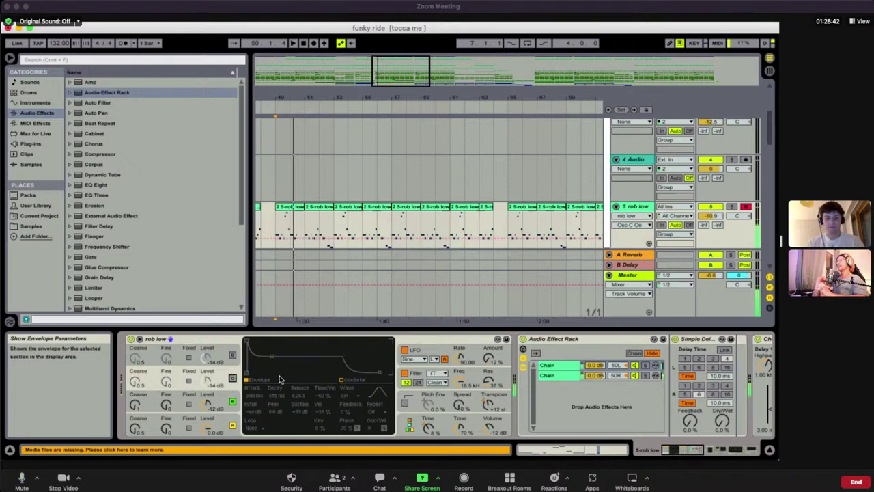
Solo and arm the chillout bass track 6 and look over the first devices in its chain
scroll(494, 218, "down", 2)
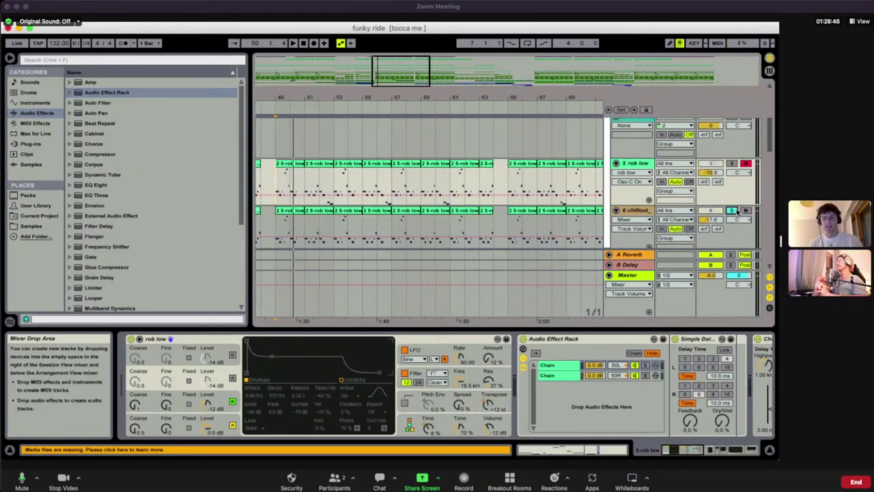
left_click(646, 211)
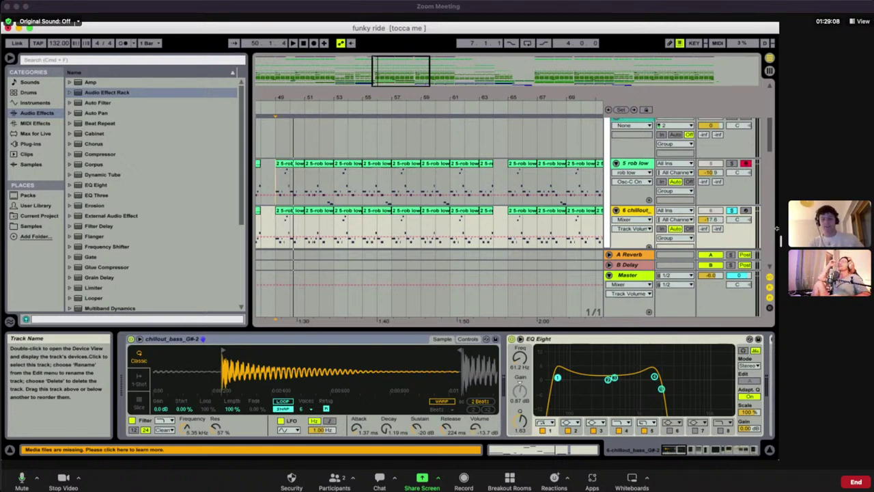
left_click(746, 209)
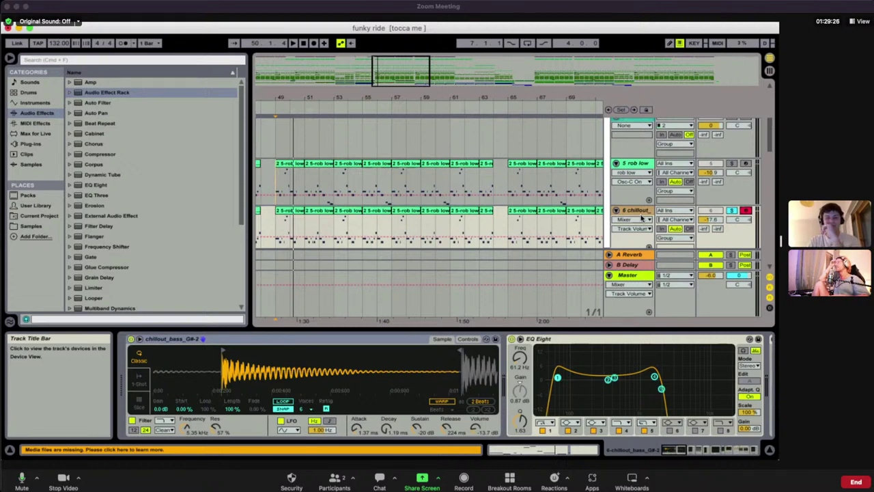
scroll(614, 369, "right", 6)
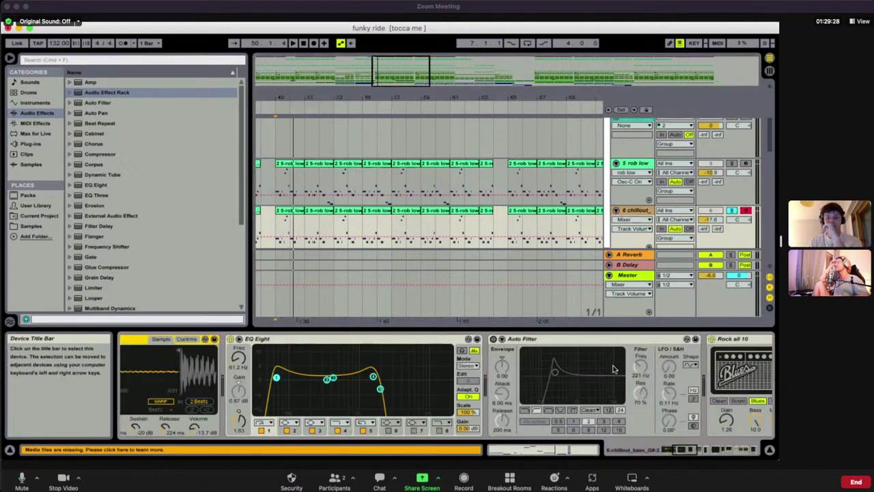
scroll(615, 369, "left", 6)
Look through the effects chain of the rob low track, from the Audio Effect Rack to Hot Tubes
left_click(639, 166)
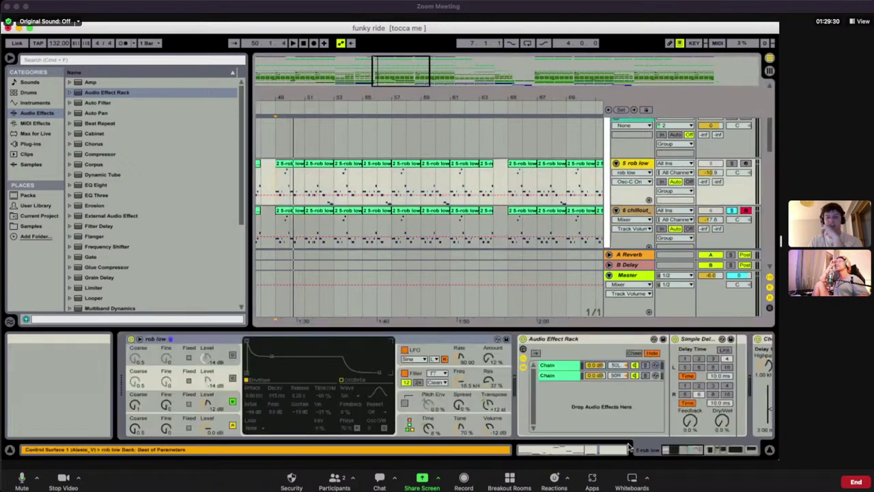
scroll(626, 387, "right", 8)
scroll(627, 387, "right", 6)
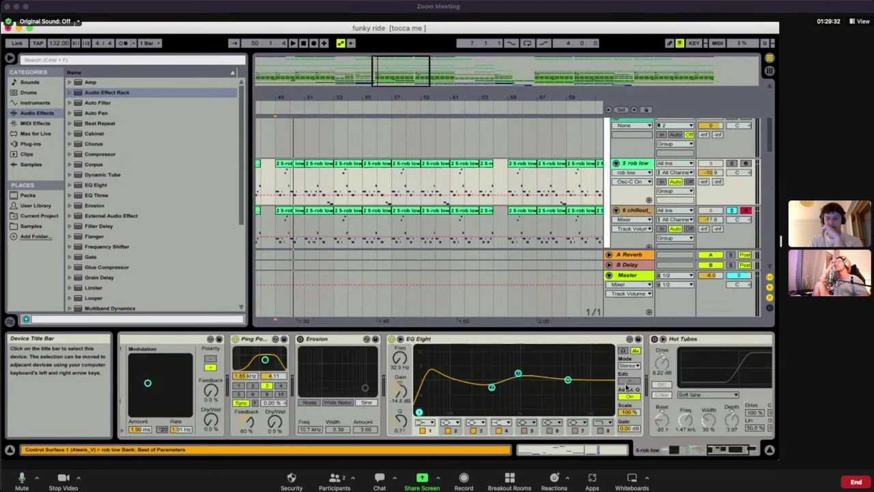
scroll(627, 387, "left", 9)
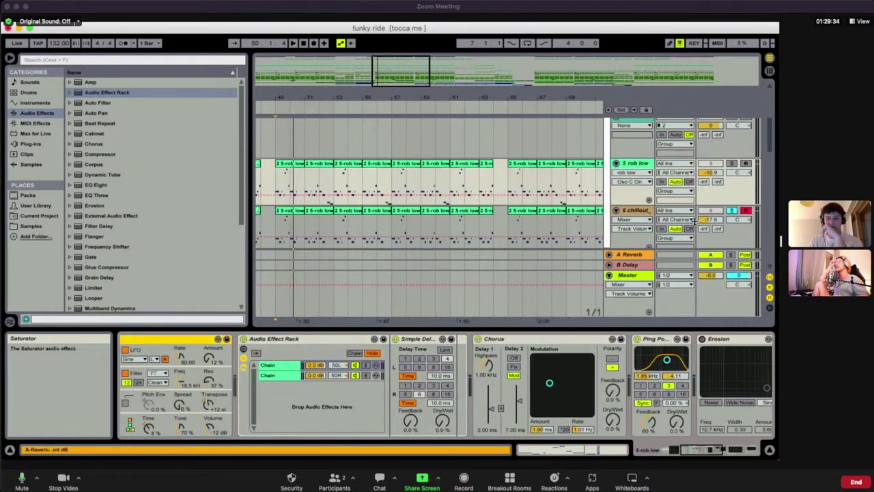
Show the chillout bass devices again, add the rob low track to the solo, and play both tracks briefly
left_click(633, 210)
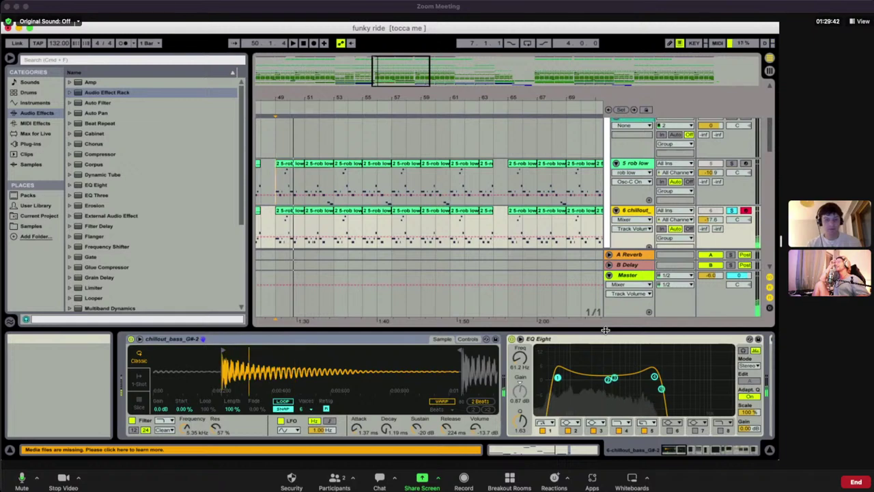
left_click(731, 163, "super")
key("space")
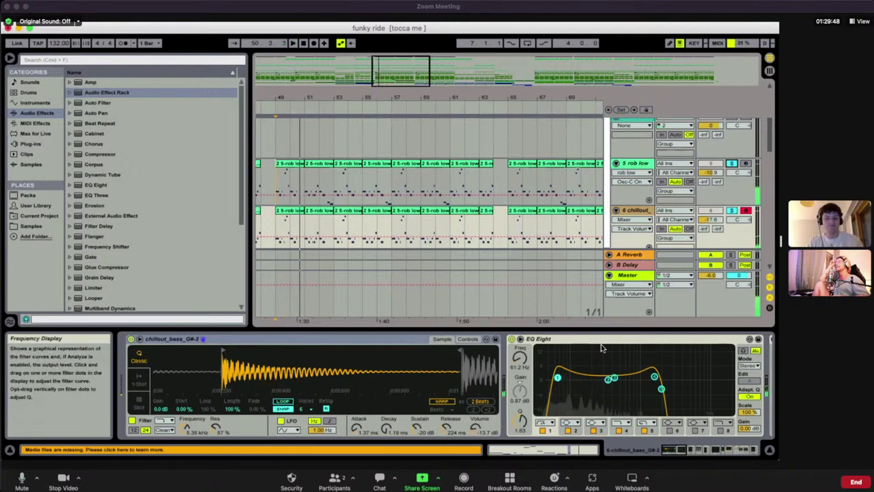
Audition the Rock all 10 amp on the chillout bass with its Dry/Wet at 100 %, and return it to 0 %
scroll(600, 347, "right", 10)
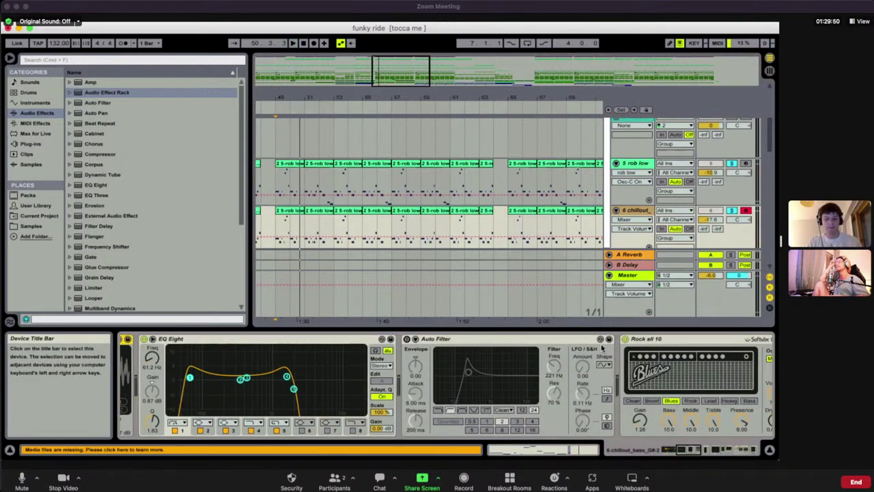
scroll(538, 432, "right", 10)
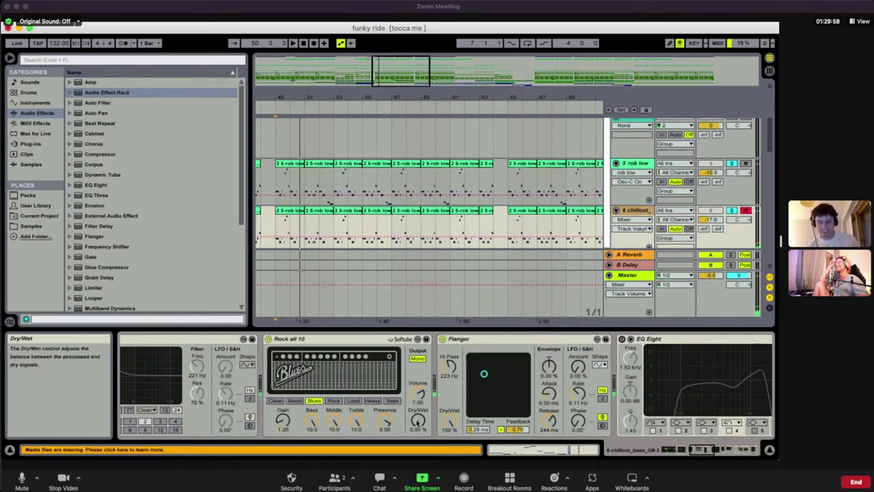
left_click_drag(418, 420, 418, 339)
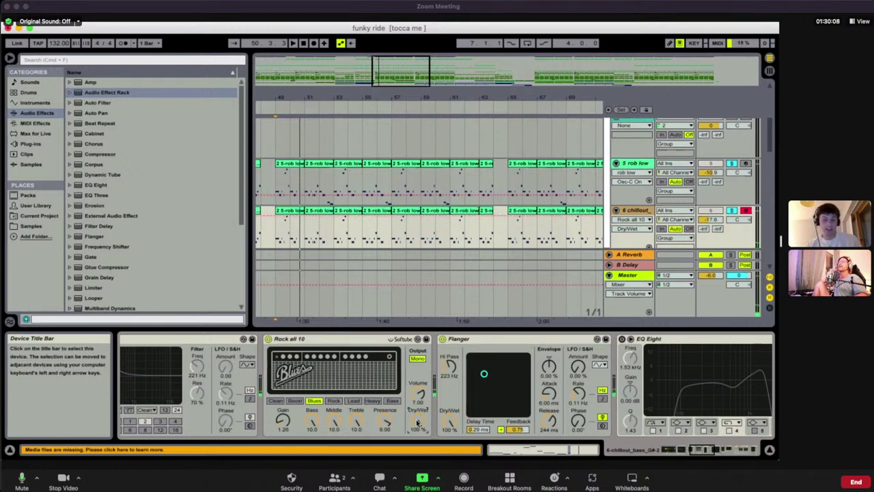
left_click_drag(417, 422, 417, 478)
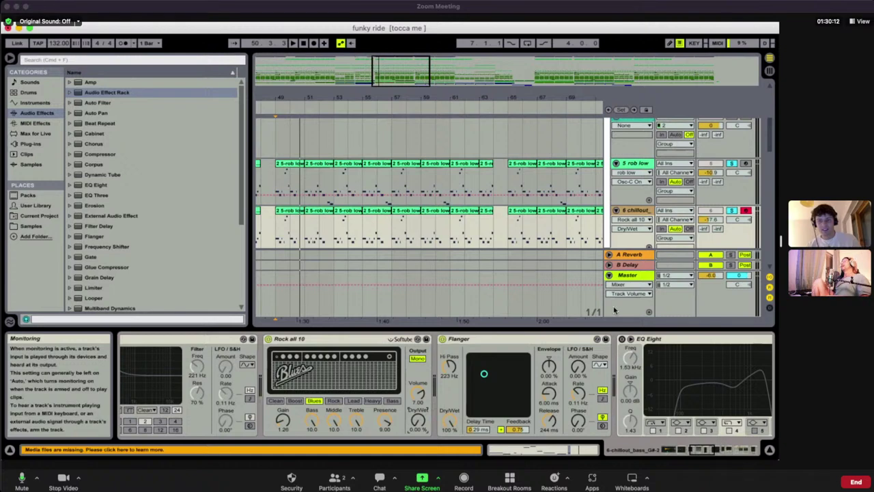
Compare the chillout bass with the Flanger off and on, and set its delay time to 0.30 ms and feedback to 0.80
left_click(443, 340)
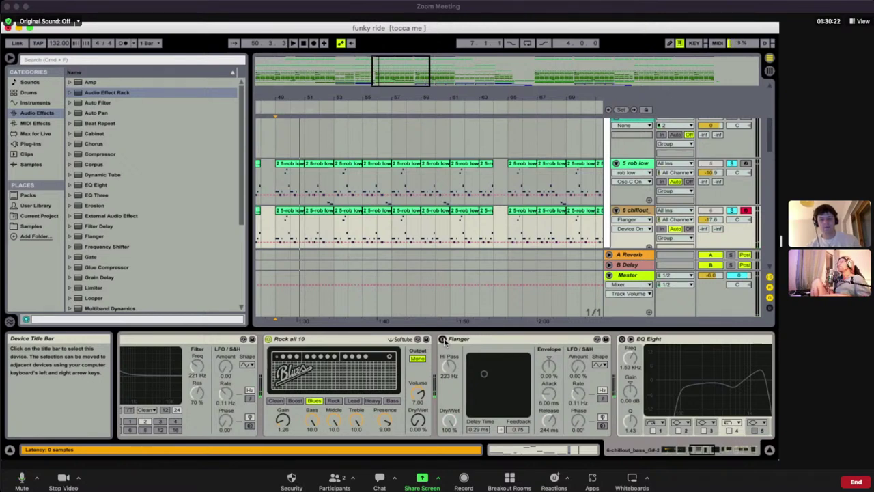
left_click(443, 340)
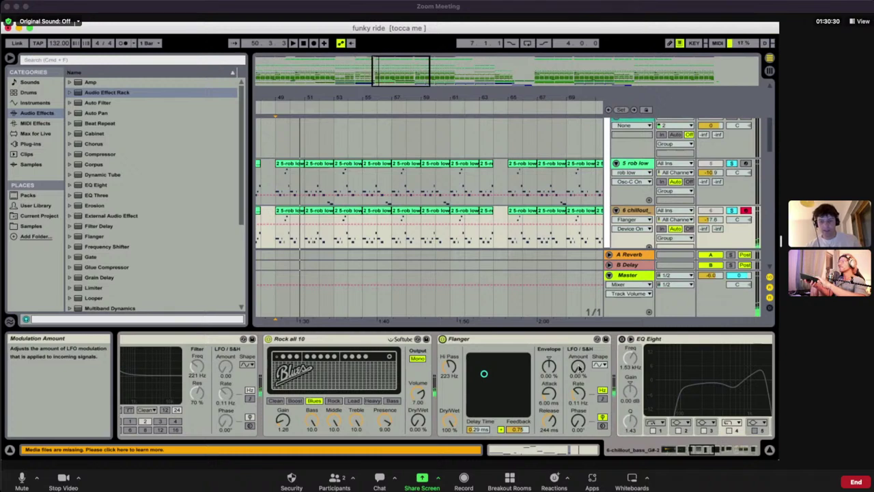
mouse_move(484, 375)
left_mouse_down()
mouse_move(497, 395)
mouse_move(492, 366)
mouse_move(482, 369)
mouse_move(495, 378)
mouse_move(477, 373)
mouse_move(486, 372)
left_mouse_up()
Compare the chillout bass sound with the Erosion and Warm Up Highs effects each switched off and on
scroll(428, 336, "right", 15)
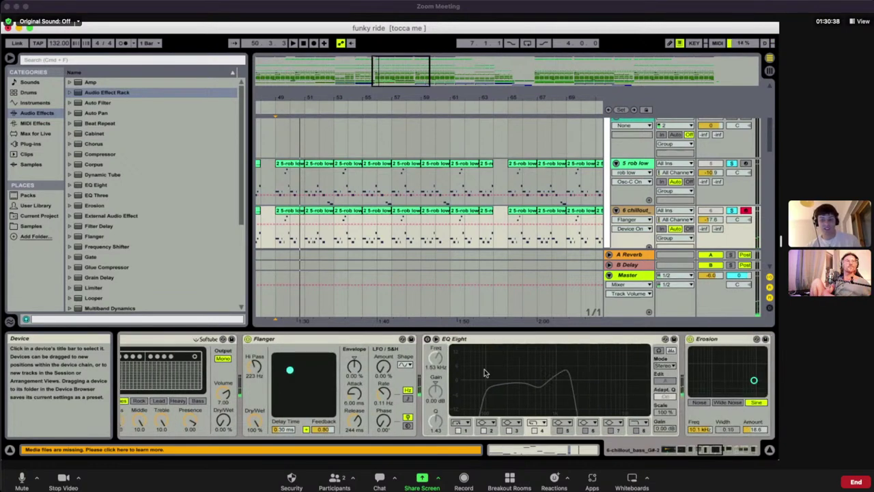
left_click(424, 339)
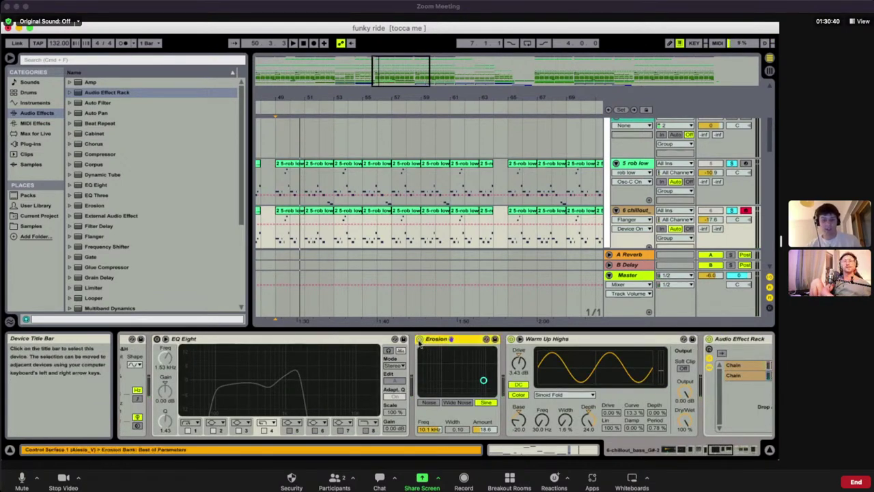
left_click(420, 339)
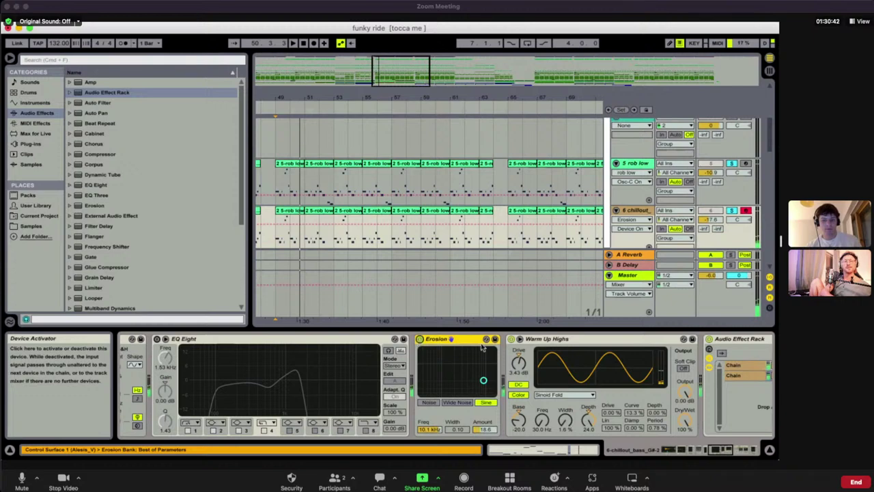
left_click(510, 339)
left_click(510, 340)
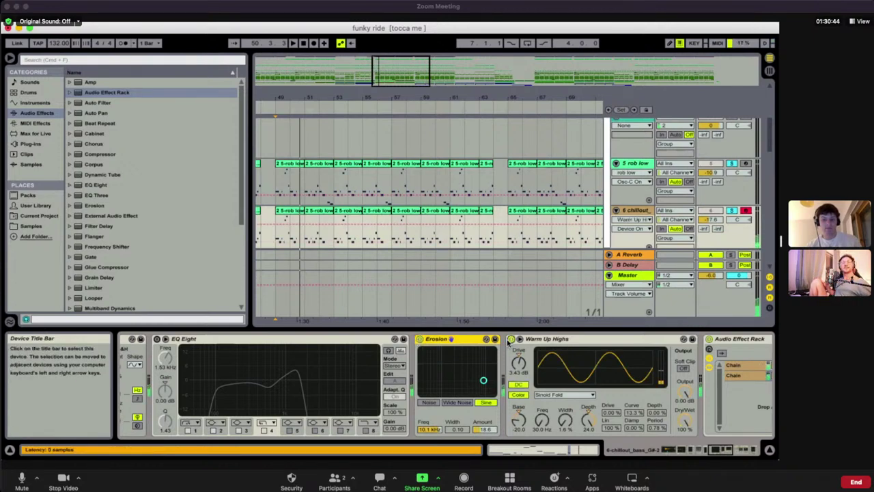
Inspect the Audio Effect Rack chains, the Gymnasium reverb and the final Auto Filter on the chillout bass
scroll(578, 376, "right", 5)
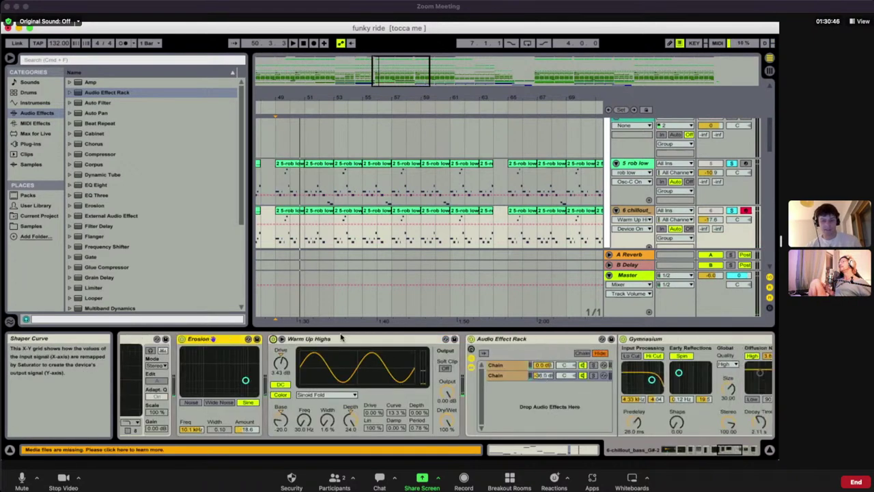
scroll(495, 365, "right", 3)
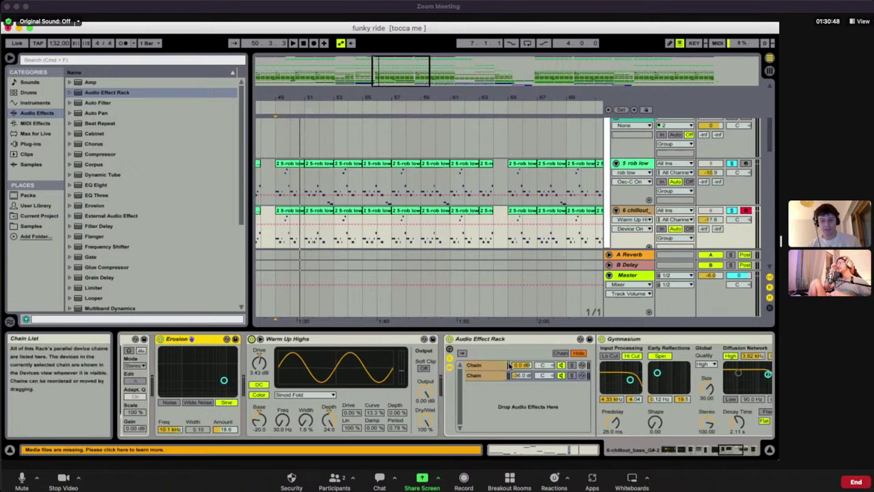
left_click(562, 342)
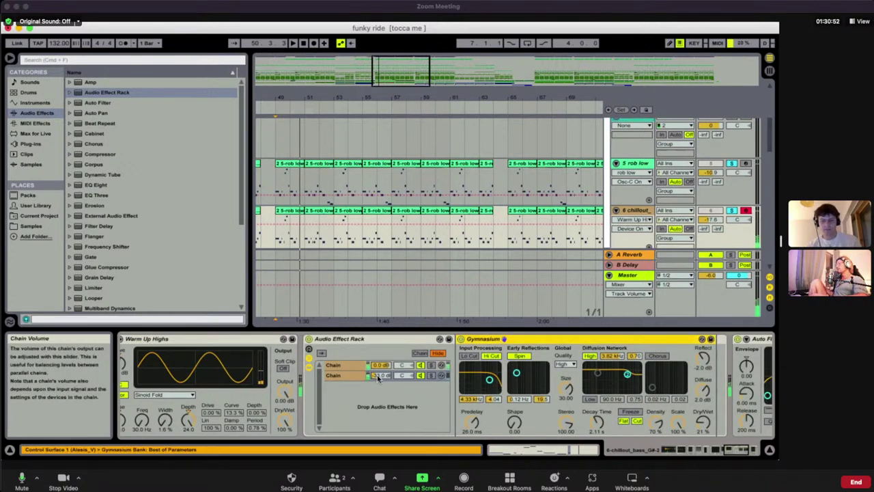
scroll(377, 377, "right", 5)
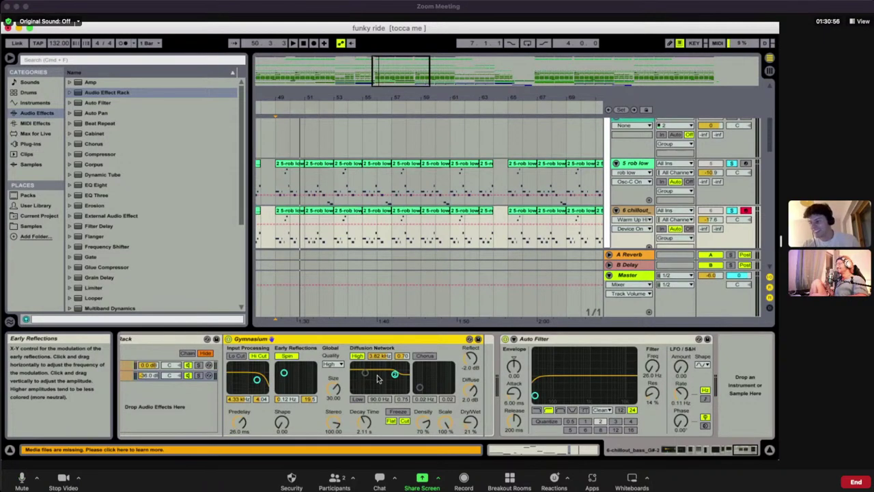
End the solo of the rob low and chillout bass tracks, hide the device view, and fold the Bass group
left_click(731, 210)
left_click(769, 450)
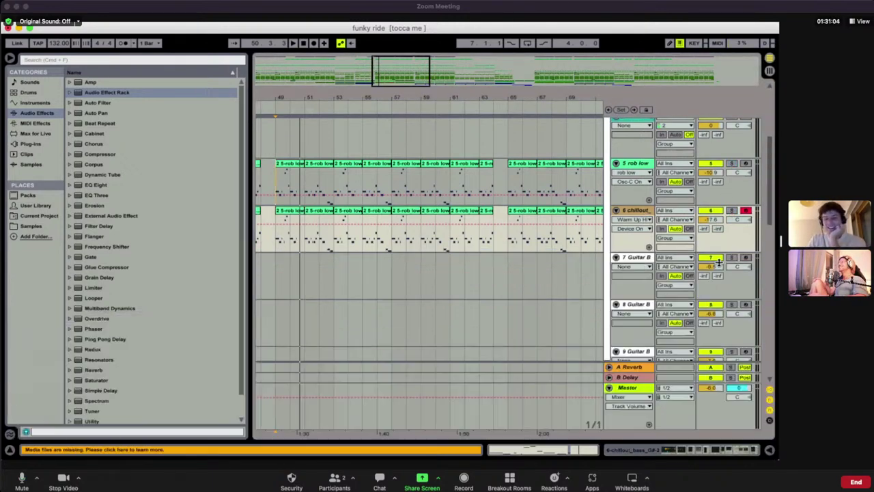
scroll(689, 236, "up", 5)
left_click(609, 164)
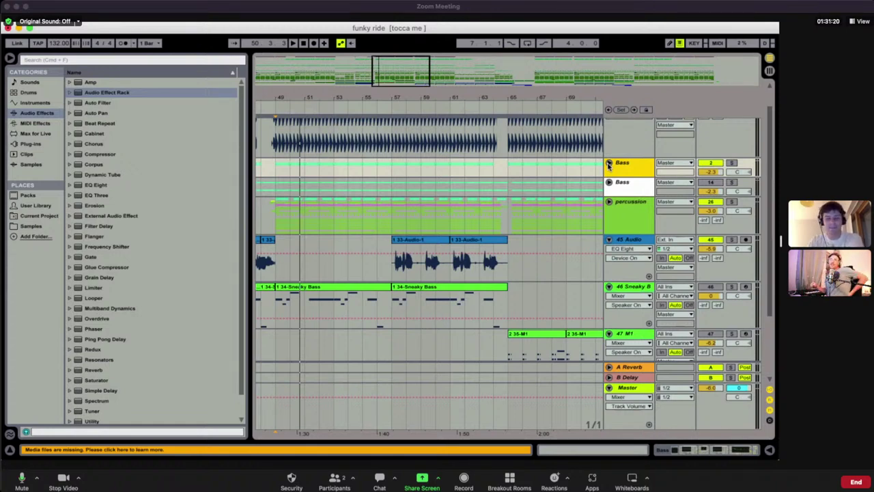
Look through the arrangement from its start to about bar 85 to review where the tracks and groups play
scroll(493, 247, "down", 2)
scroll(493, 247, "up", 1)
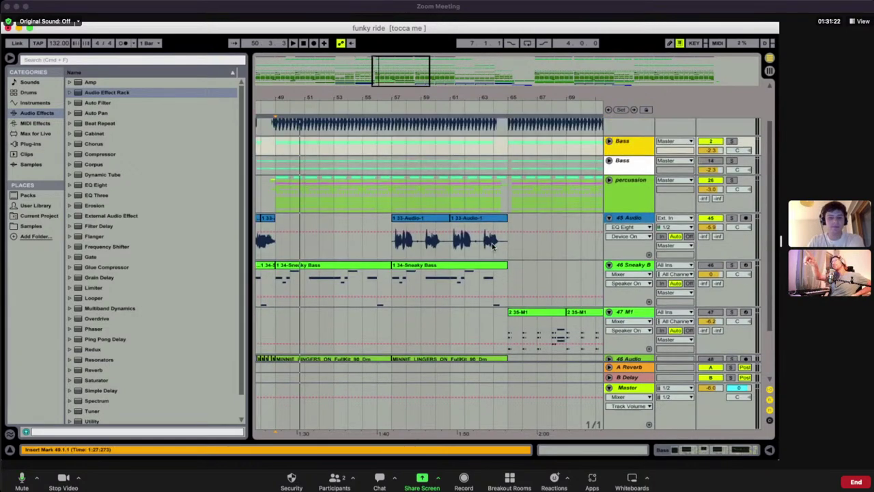
left_click(347, 75)
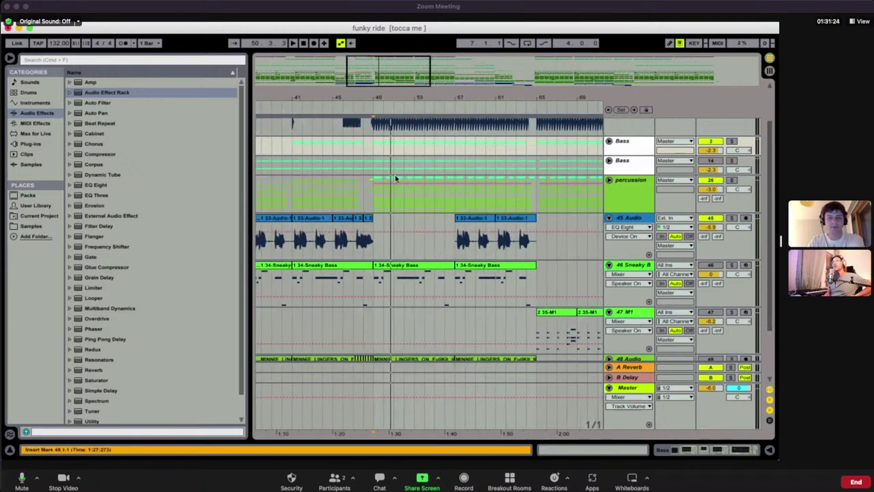
scroll(396, 178, "left", 10)
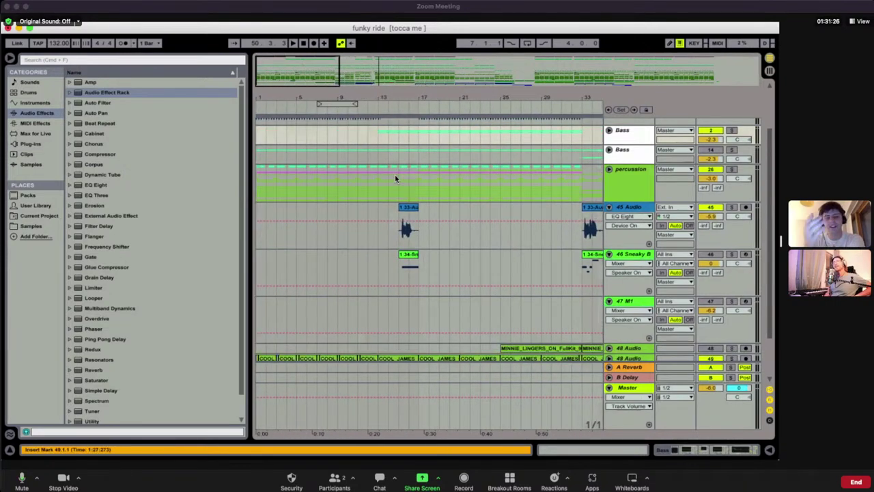
scroll(505, 195, "right", 10)
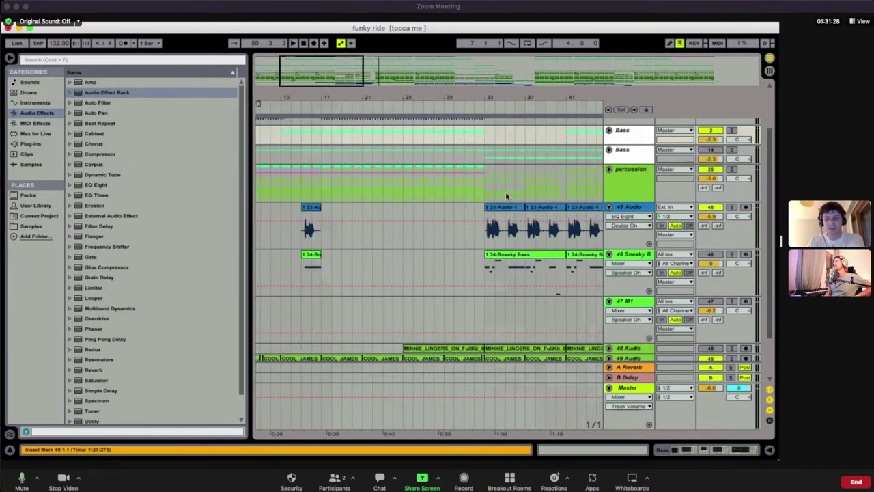
scroll(505, 196, "right", 5)
scroll(505, 197, "left", 2)
scroll(505, 196, "up", 1)
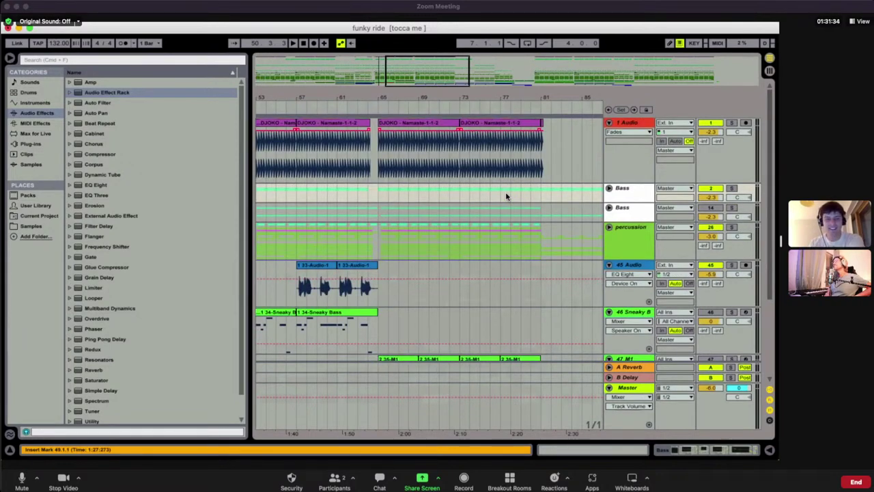
Solo the percussion group and unfold it to show its audio tracks
left_click(731, 227)
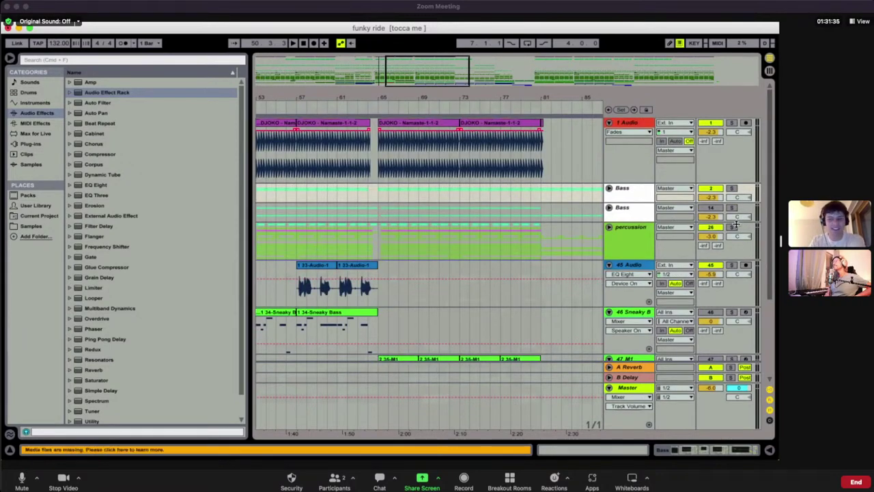
left_click(608, 227)
scroll(478, 259, "down", 5)
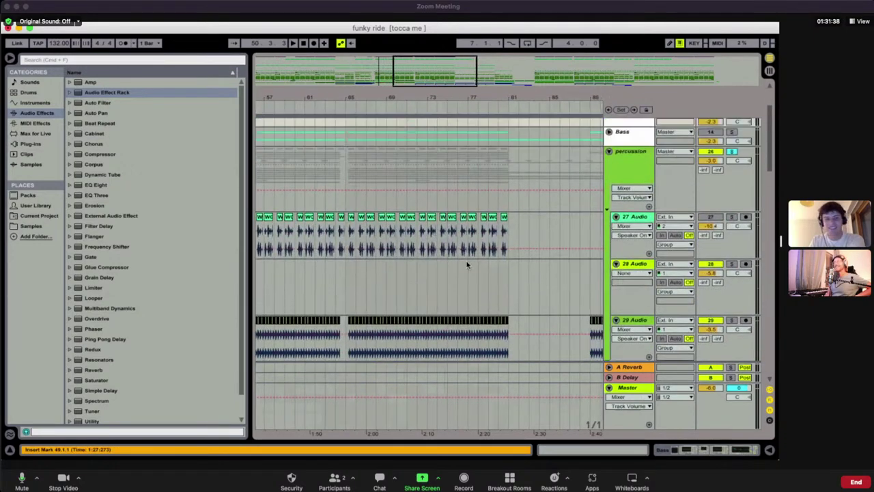
Look over the percussion group's audio tracks, from 27 Audio to 31 Audio, between about bars 57 and 89
scroll(467, 264, "up", 1)
scroll(512, 245, "up", 5)
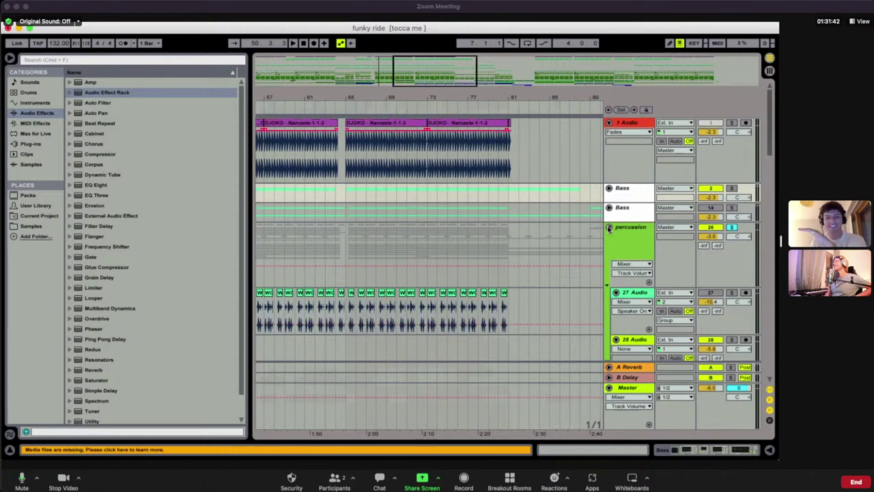
scroll(630, 277, "down", 5)
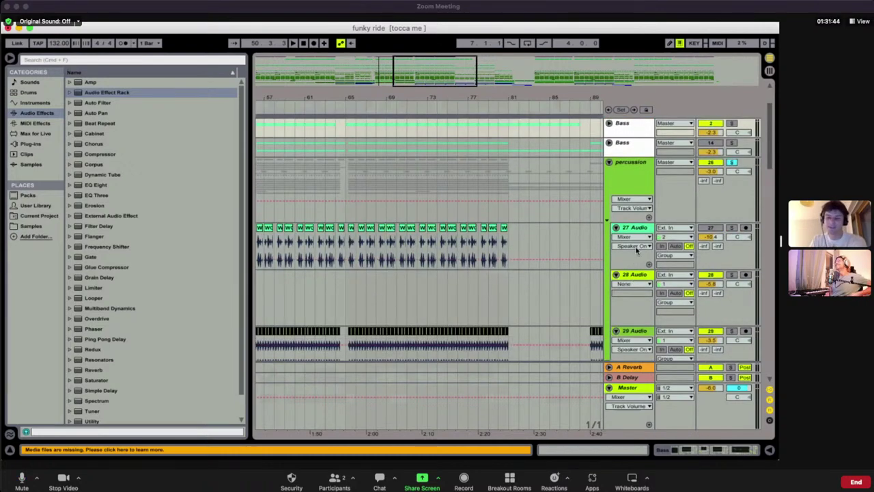
scroll(635, 250, "down", 6)
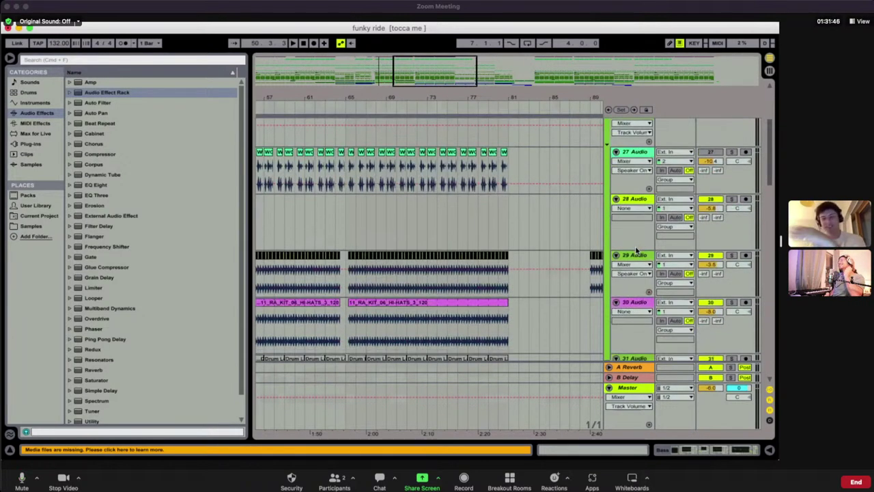
scroll(635, 250, "up", 7)
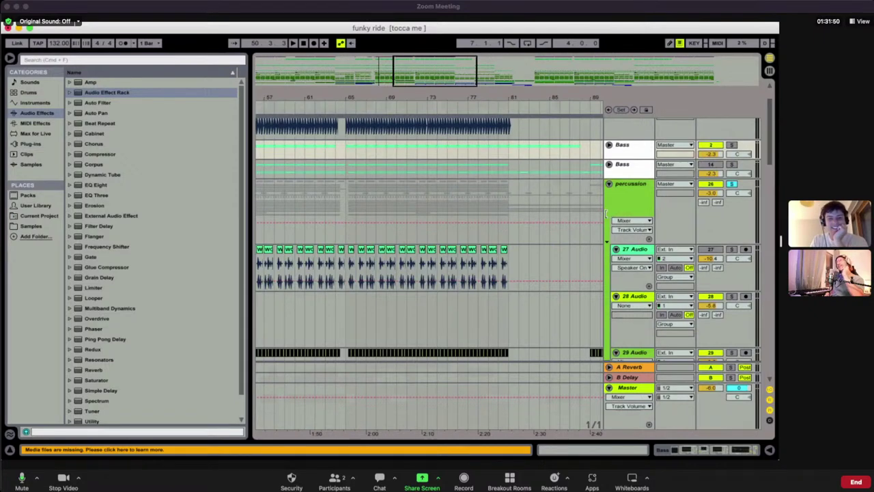
scroll(606, 214, "down", 3)
scroll(610, 224, "up", 6)
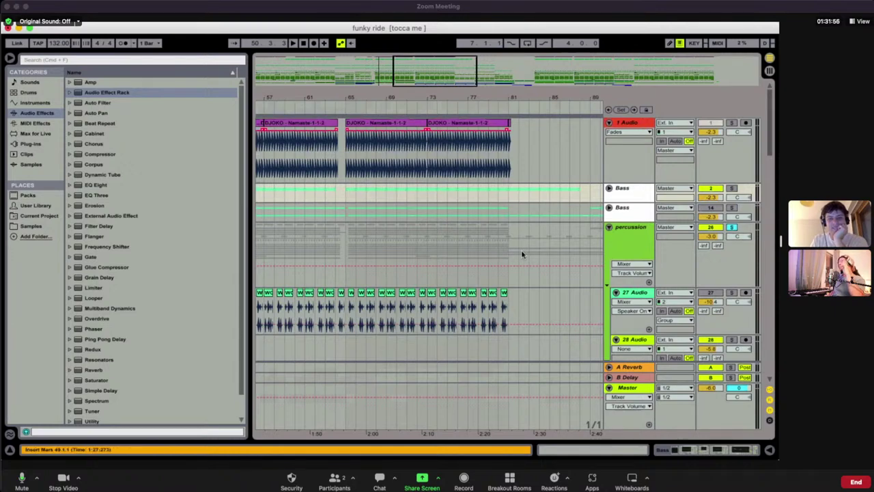
scroll(521, 249, "down", 3)
scroll(521, 254, "down", 2)
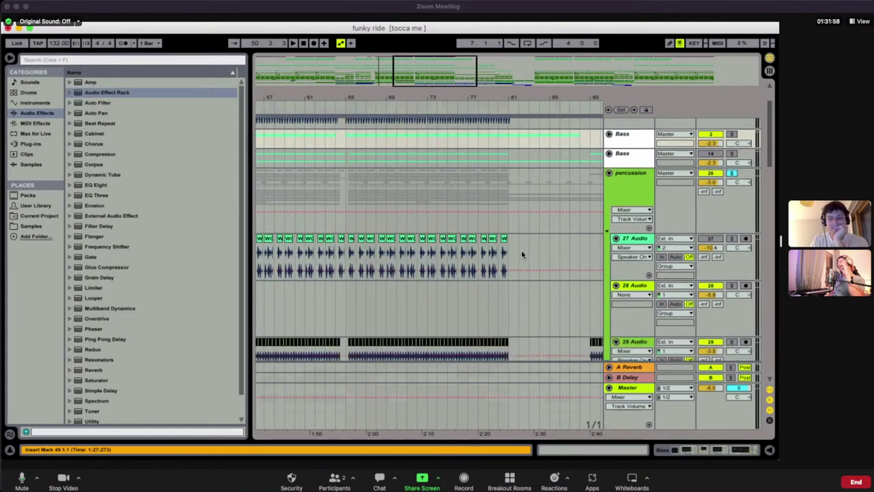
scroll(521, 254, "up", 4)
scroll(521, 254, "down", 1)
scroll(521, 254, "up", 1)
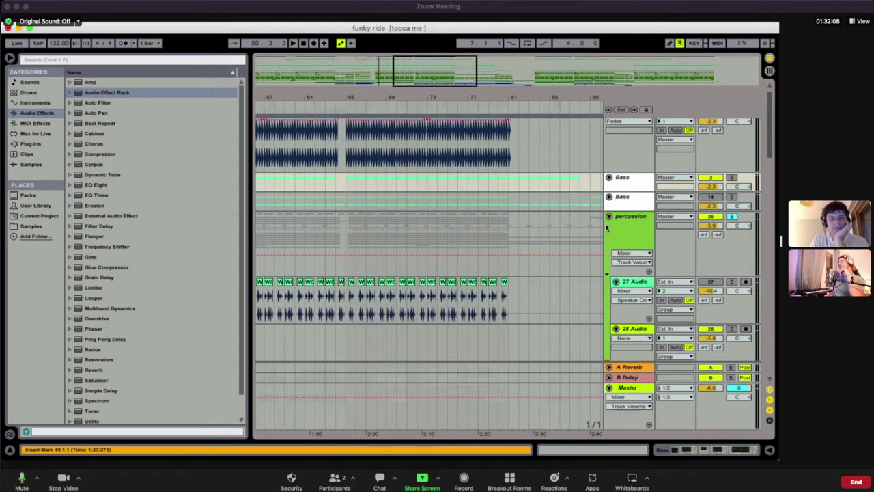
scroll(556, 265, "down", 3)
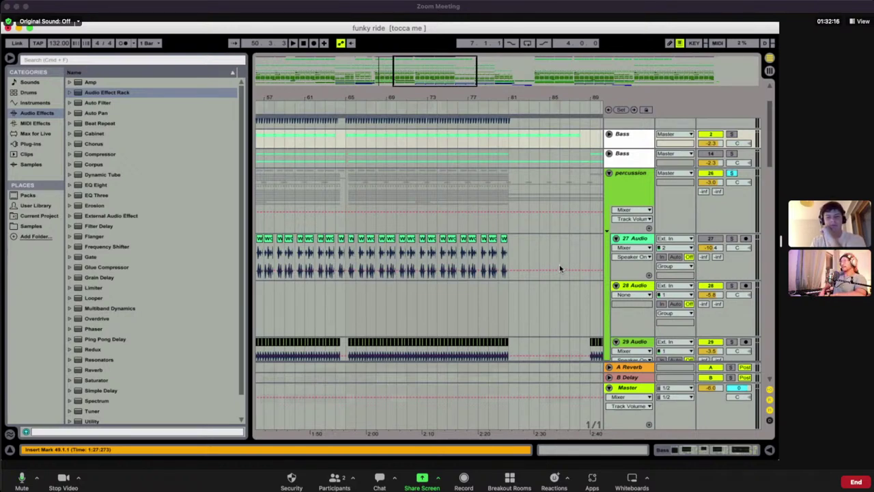
Play the soloed percussion group from bar 65
left_click(354, 185)
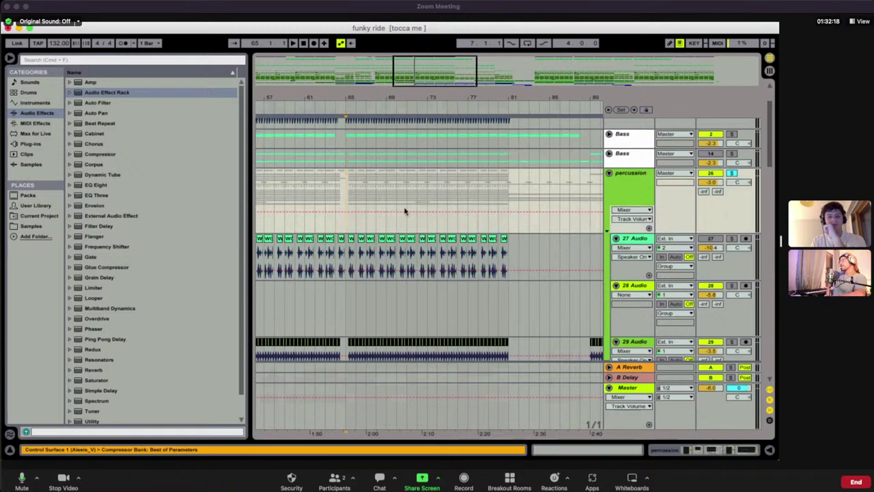
scroll(404, 211, "down", 2)
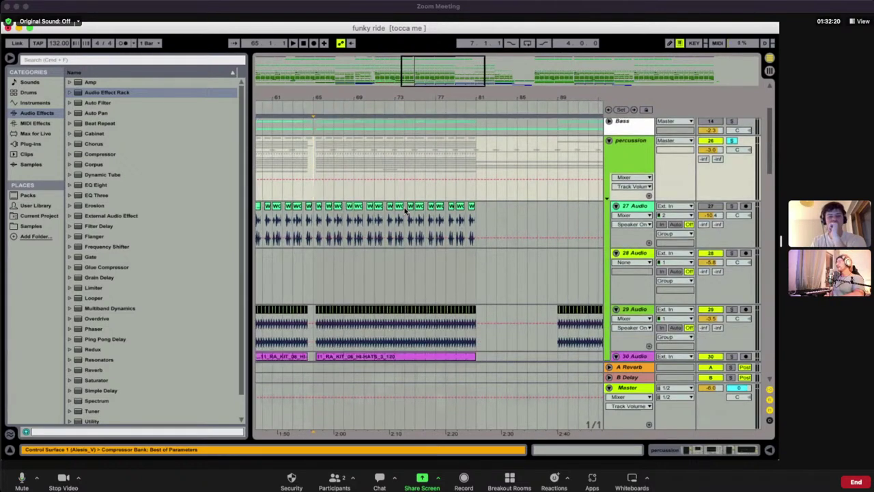
scroll(405, 212, "left", 1)
scroll(404, 212, "up", 1)
scroll(404, 212, "right", 1)
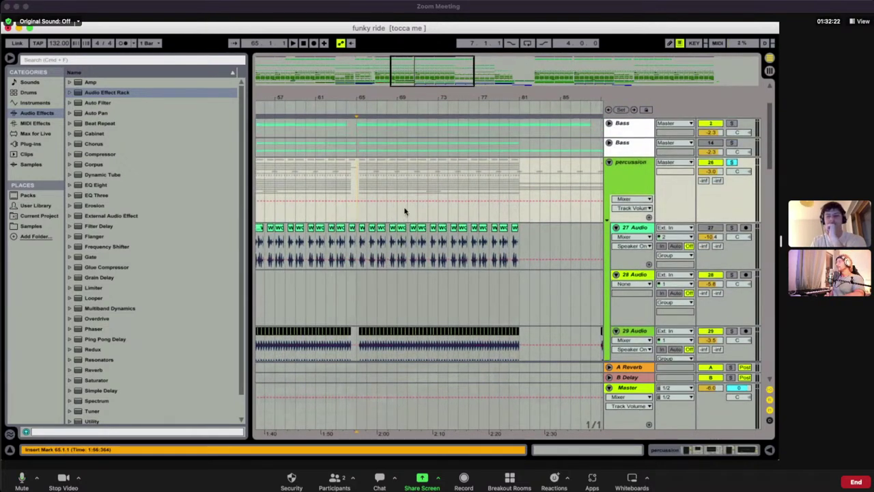
scroll(405, 212, "down", 2)
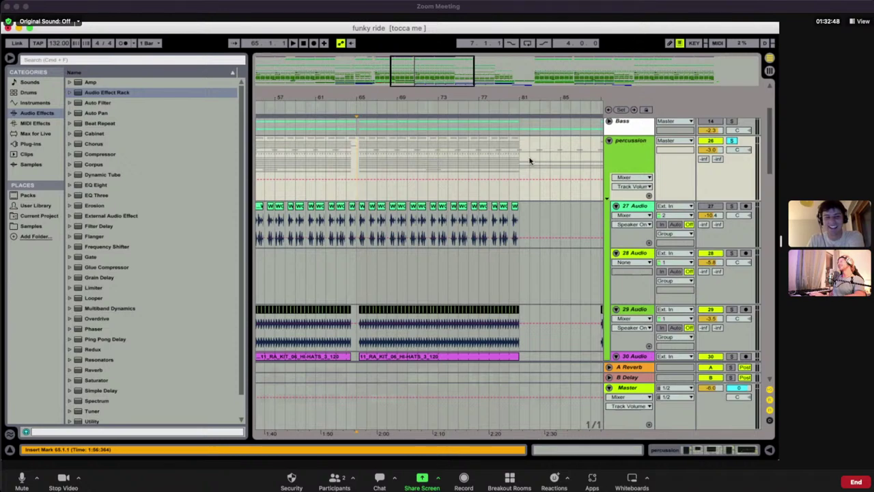
key("space")
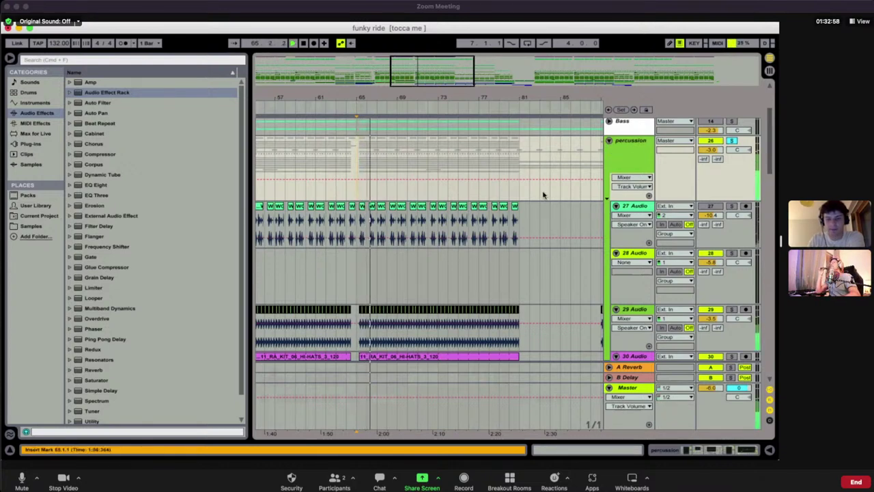
Solo 29 Audio, zoom the timeline in, and open its 04_RA_KIT_03_NO_KICK clip just after bar 67 while listening to the loop
scroll(426, 235, "down", 3)
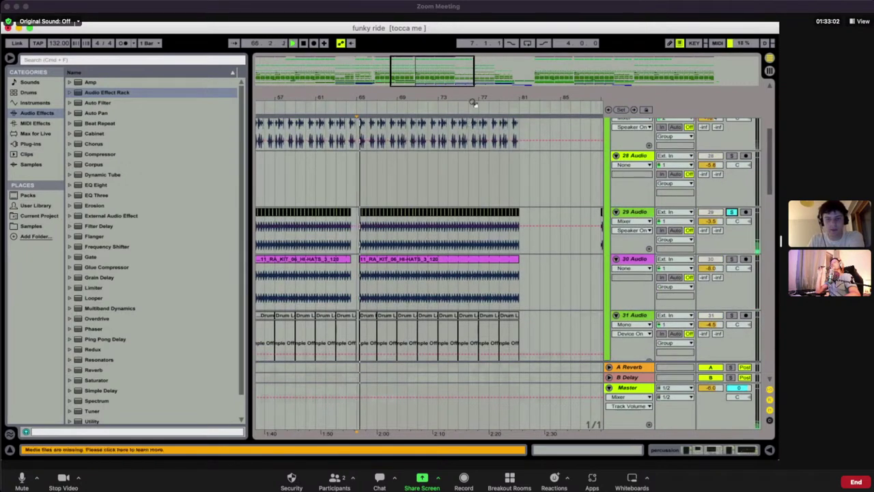
left_click_drag(474, 77, 428, 76)
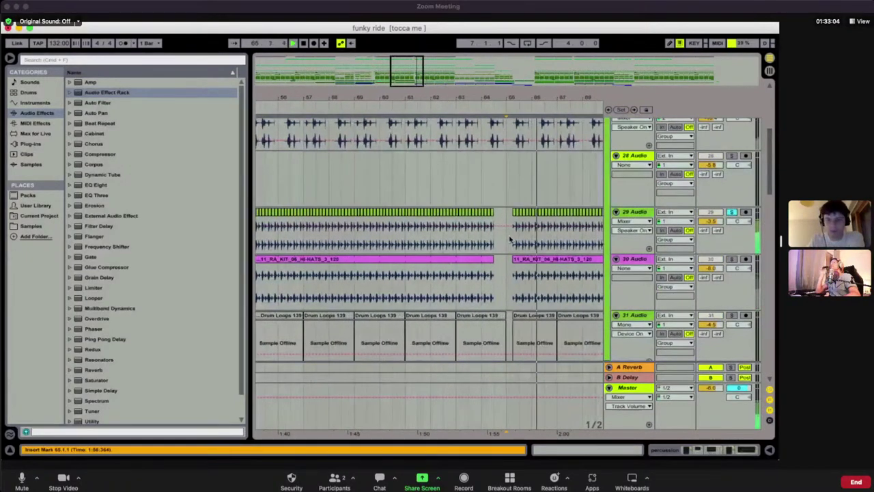
scroll(510, 239, "right", 5)
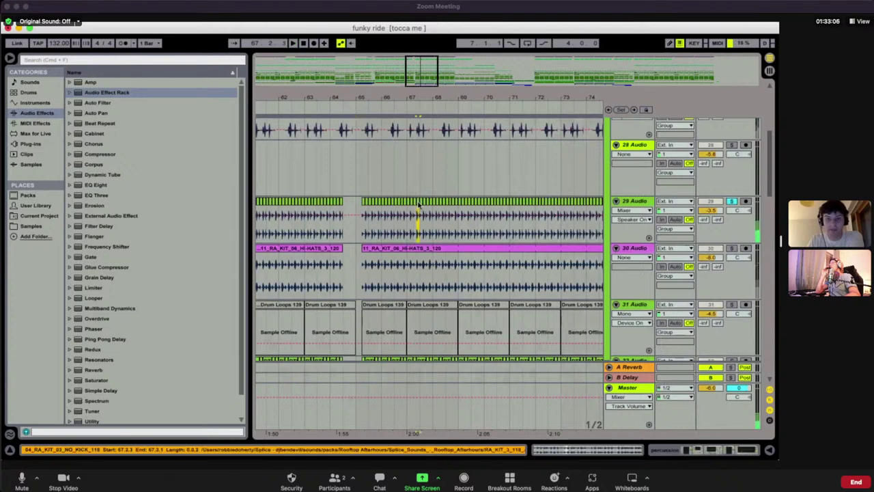
double_click(417, 201)
key("space")
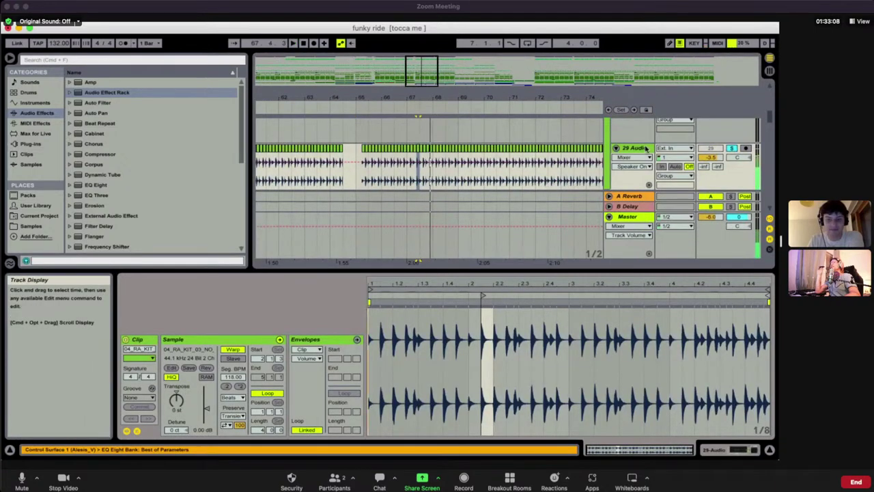
Compare the soloed 29 Audio loop with LFOTool switched off and on, and inspect LFOTool's settings in its plug-in window
left_click(732, 148)
left_click(645, 149)
double_click(645, 150)
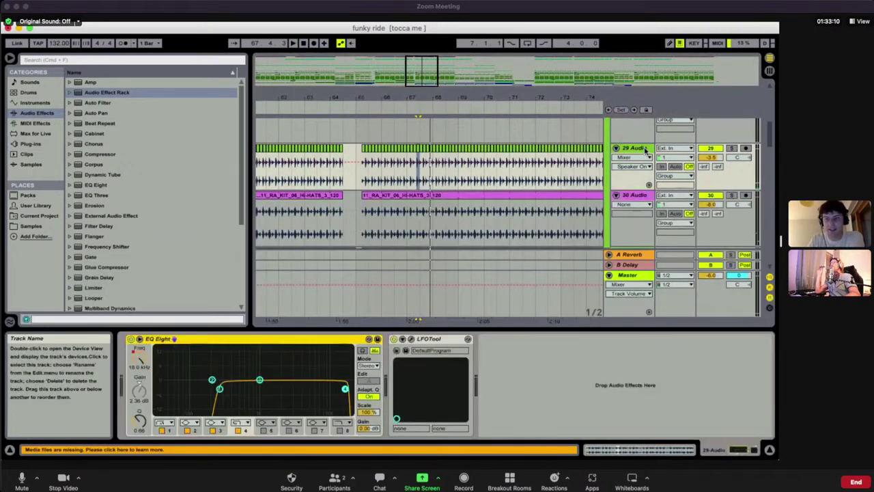
left_click(393, 340)
key("space")
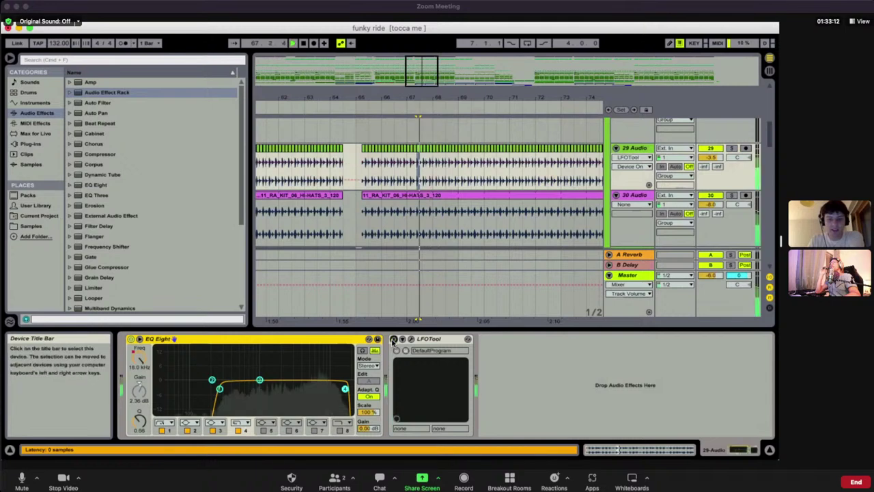
left_click(732, 148)
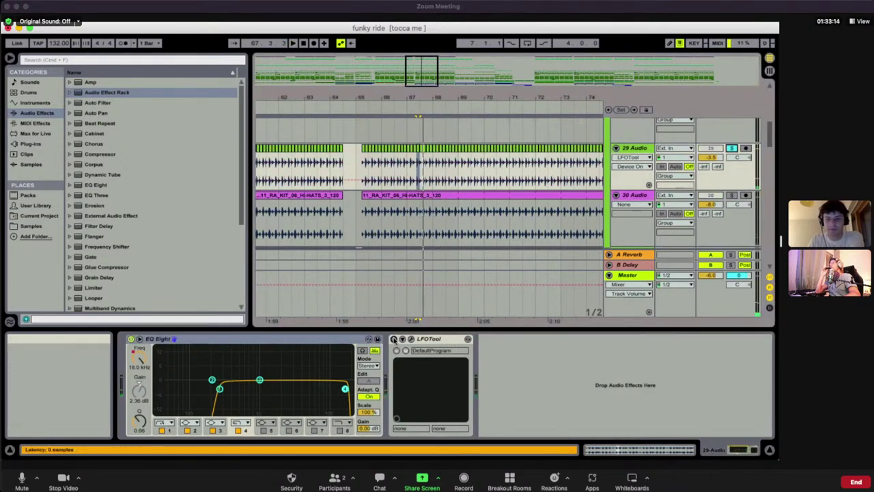
left_click(393, 339)
key("space")
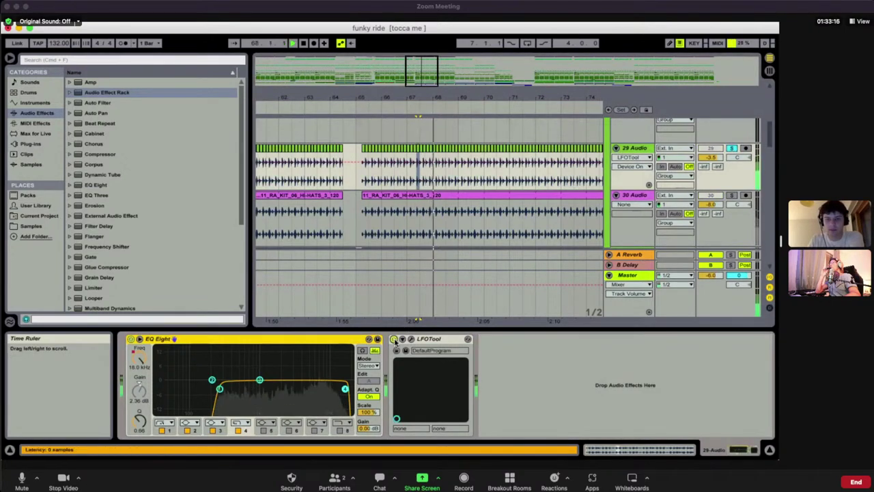
left_click(393, 339)
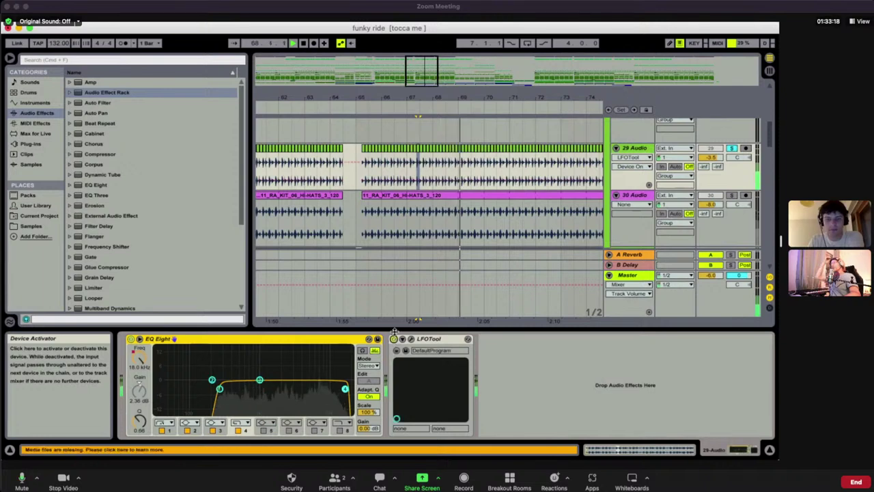
key("space")
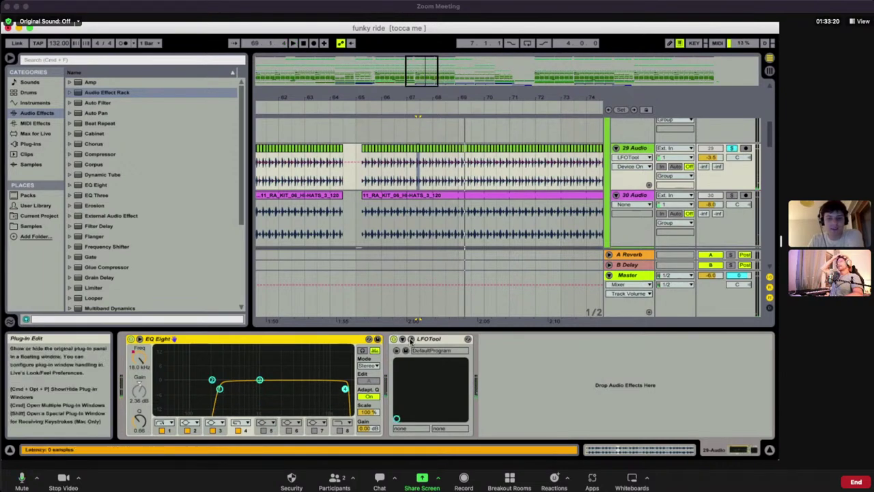
left_click(410, 339)
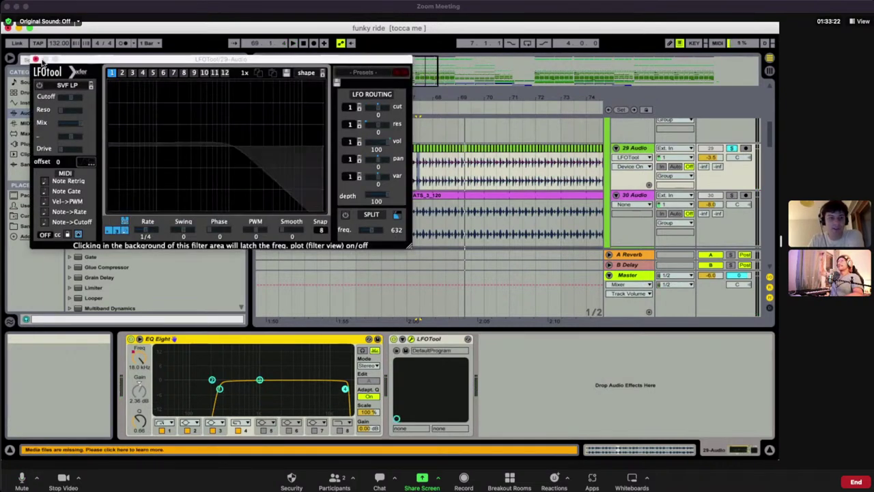
left_click(37, 60)
Play the hi-hat loop on 30 Audio in solo and show its device chain
scroll(646, 185, "down", 2)
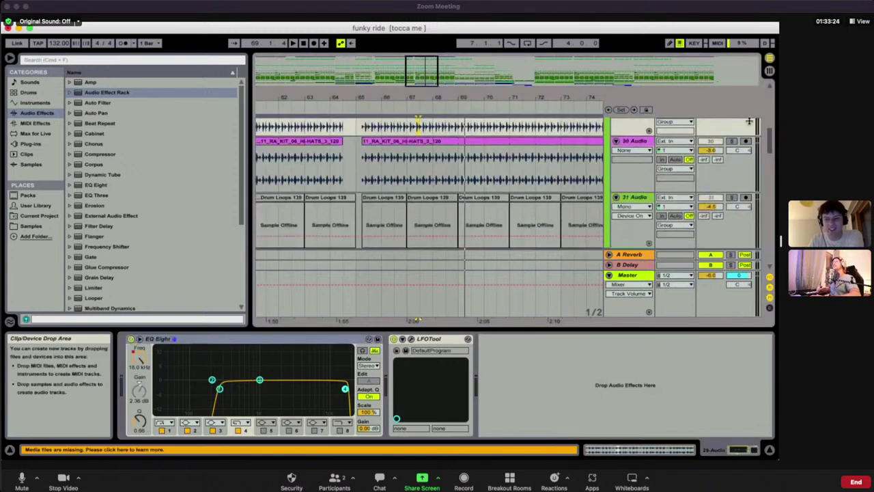
key("space")
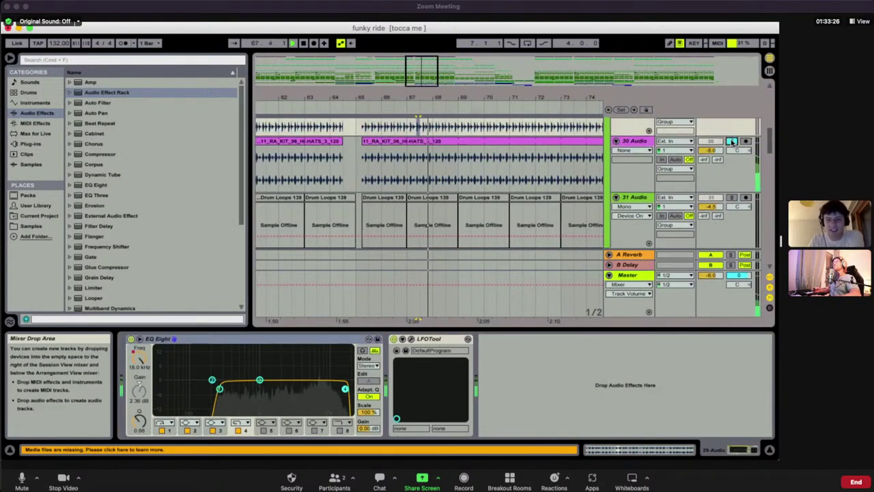
left_click(636, 142)
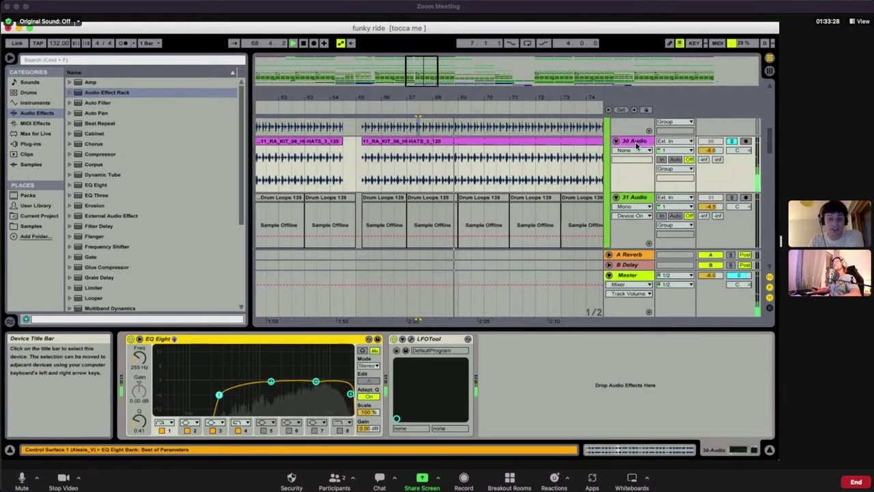
Audition the loop on 32 Audio in solo and compare it with the hi-hat loop on 30 Audio
scroll(669, 199, "down", 3)
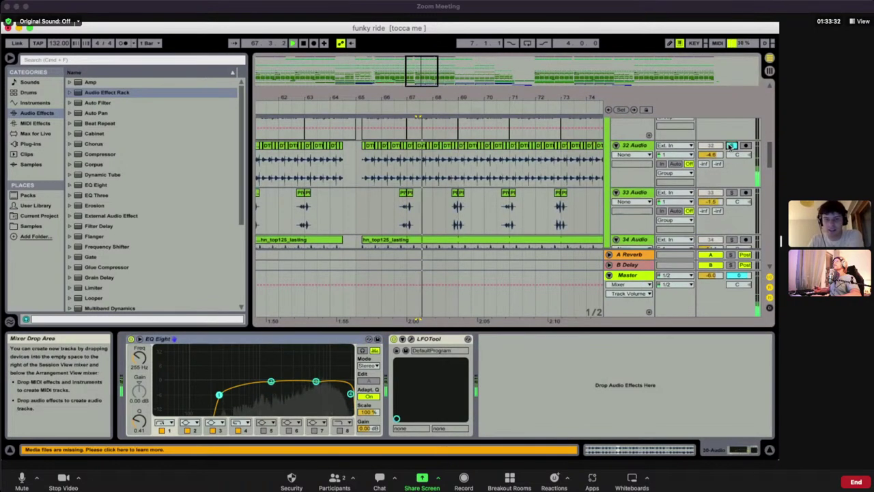
scroll(729, 146, "up", 3)
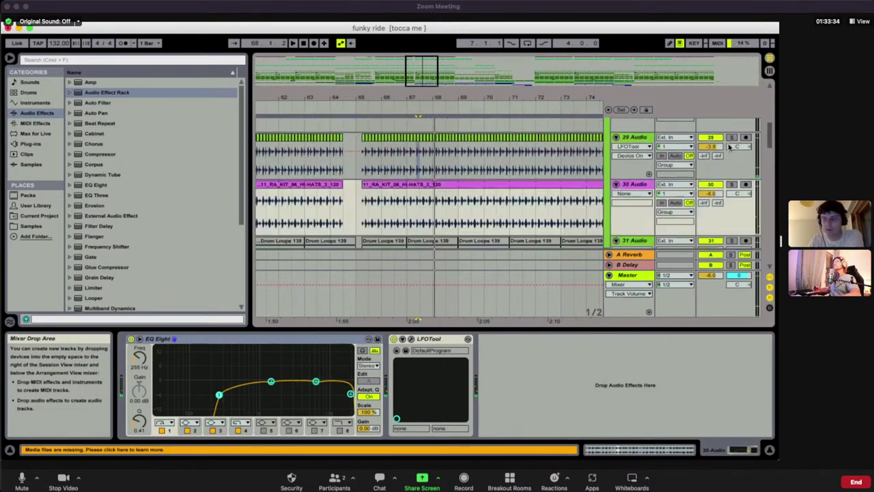
scroll(729, 145, "down", 3)
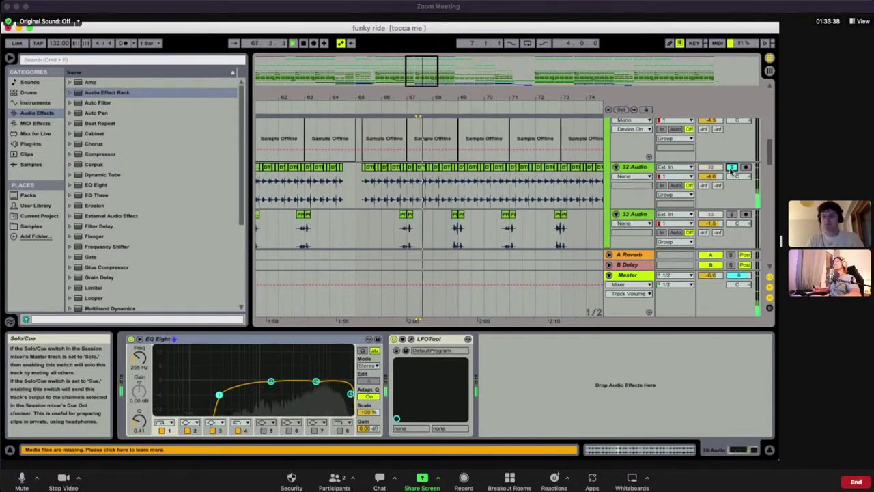
scroll(729, 171, "up", 2)
scroll(730, 172, "up", 1)
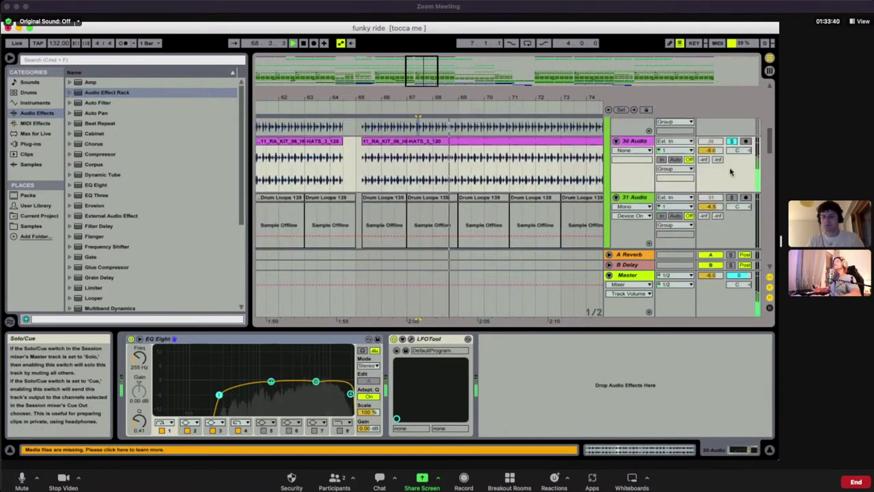
Stop playback, end the current solo, and solo the hn_top125_lasting loop on 34 Audio
scroll(735, 142, "down", 2)
scroll(734, 157, "down", 4)
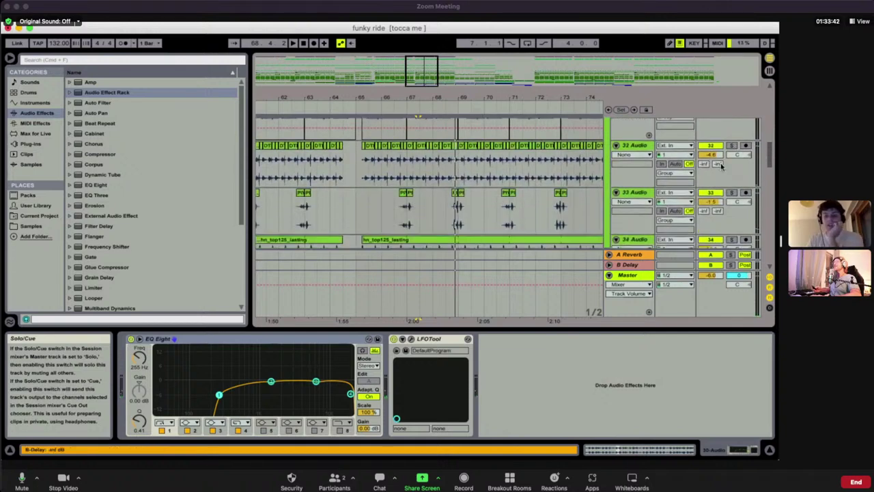
left_click(730, 176)
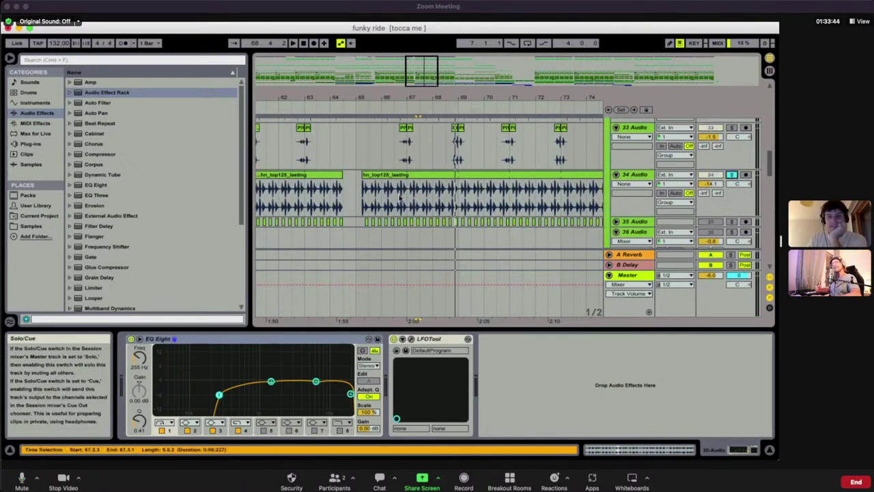
Play the soloed hn_top125_lasting loop from bar 65 and inspect its clip's warp settings and the EQ Eight on 34 Audio
left_click(355, 194)
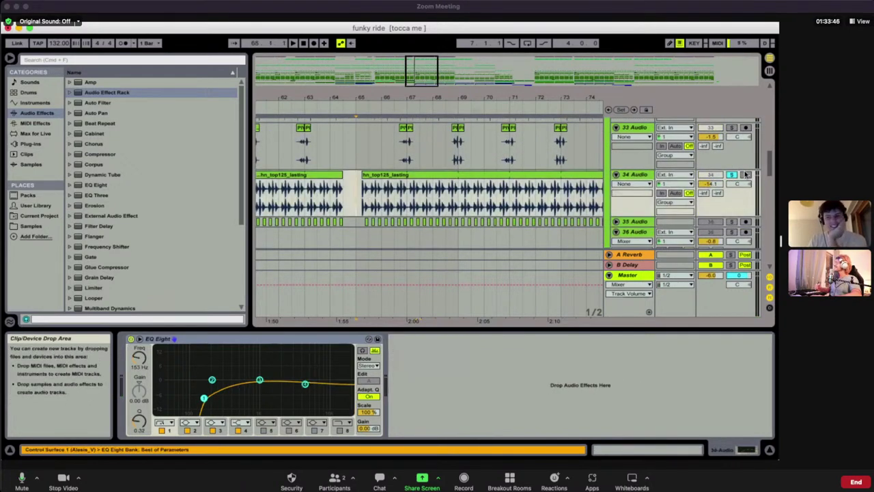
key("space")
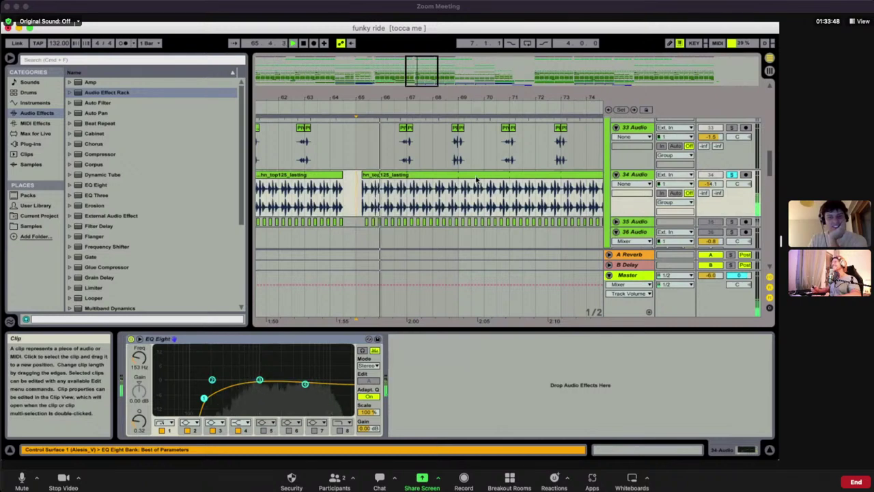
double_click(380, 198)
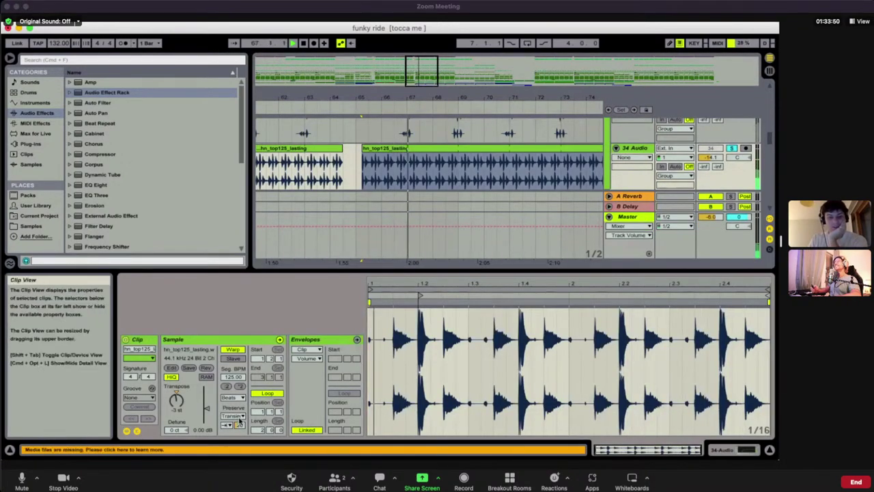
mouse_move(239, 425)
left_mouse_down()
mouse_move(240, 376)
mouse_move(239, 422)
left_mouse_up()
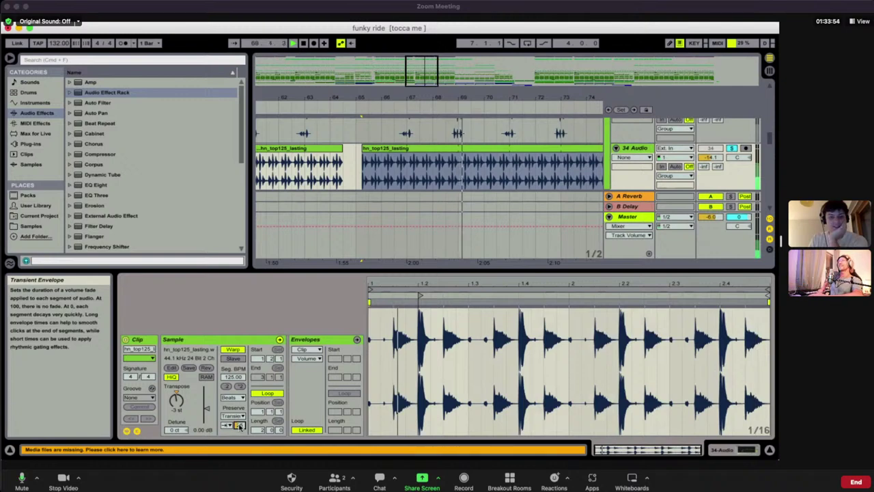
double_click(630, 148)
key("space")
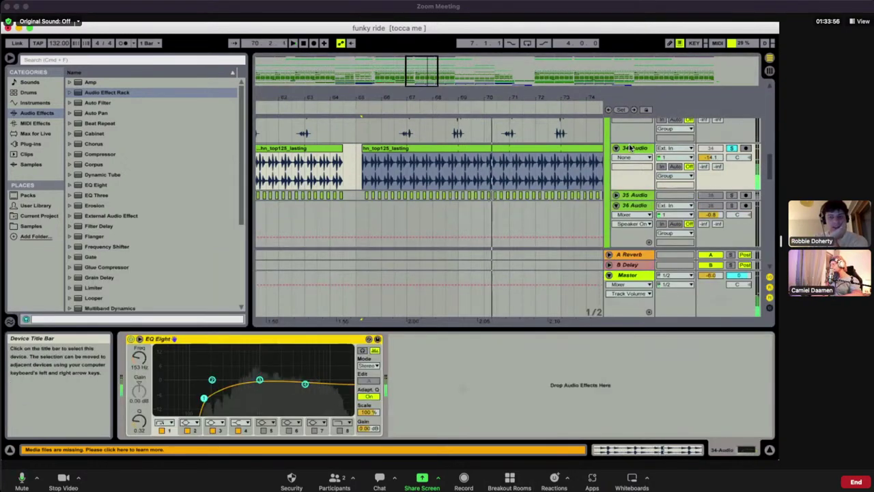
Solo the odh_top122_amazon loop on 39 Audio and play it from bar 67
scroll(663, 178, "down", 2)
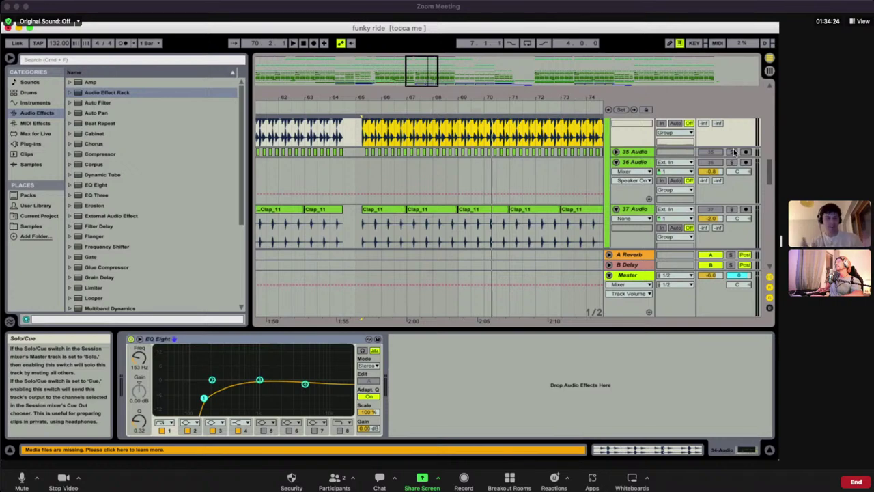
scroll(734, 152, "down", 2)
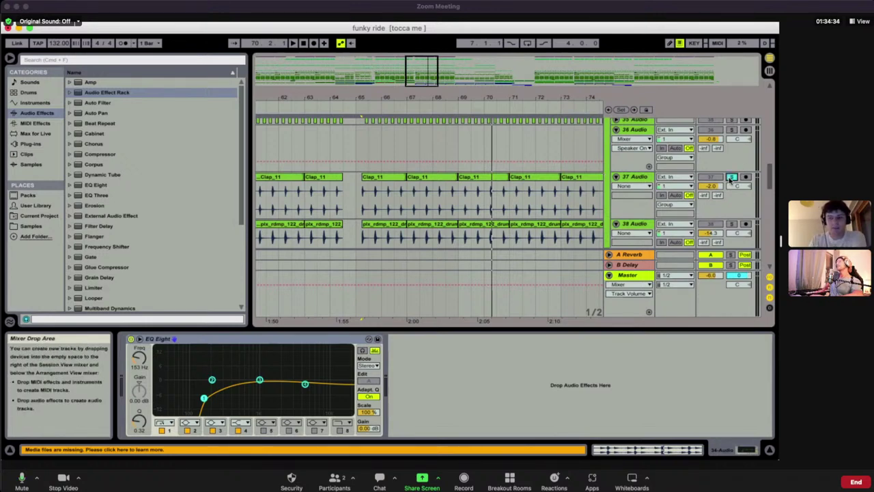
scroll(658, 192, "down", 6)
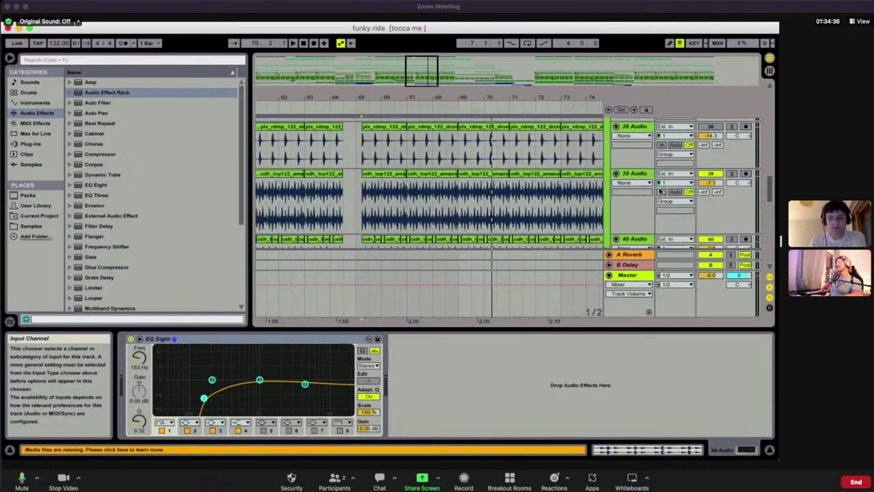
left_click(731, 173)
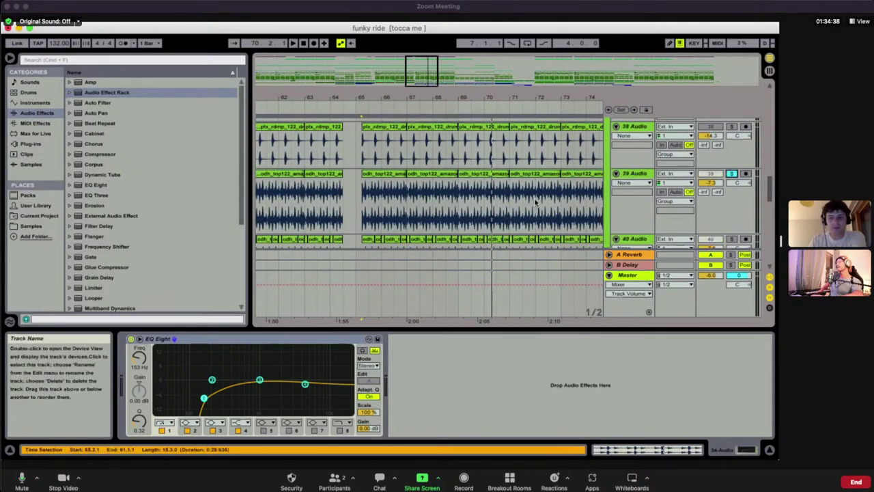
scroll(437, 204, "right", 1)
left_click(345, 205)
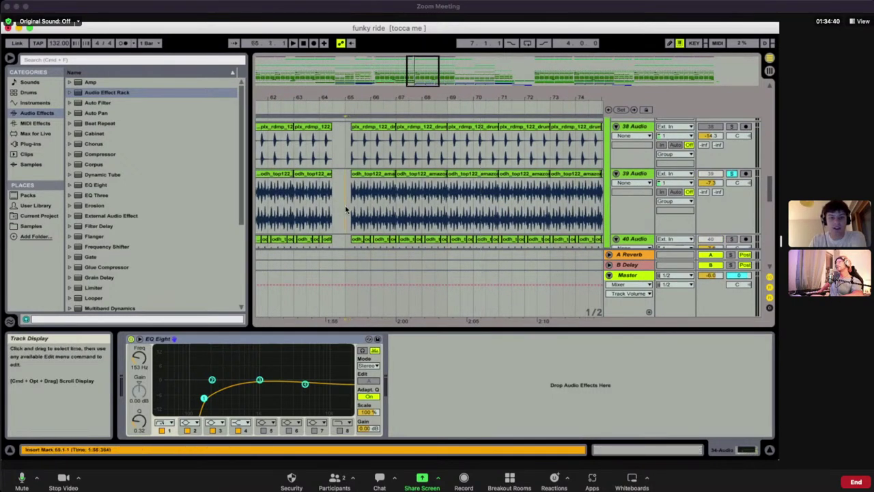
left_click(394, 205)
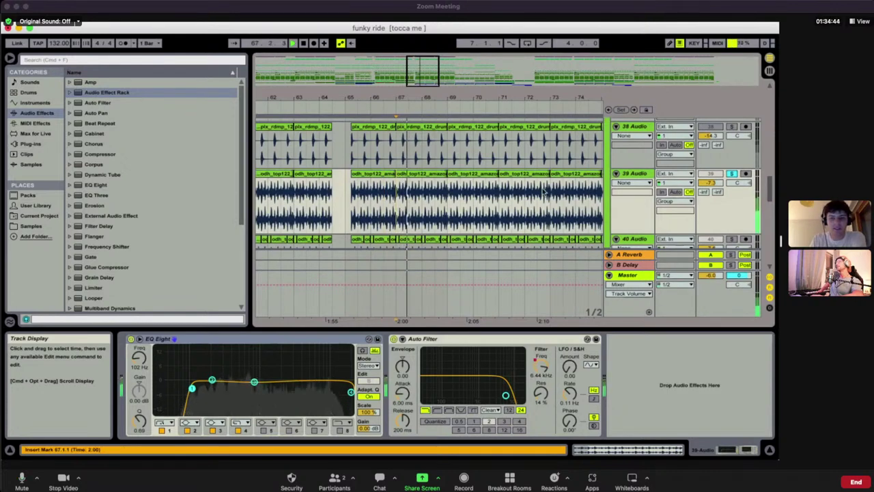
Open the odh_top122_amazon clip at bar 67 on 39 Audio and review its Preserve resolution choices, keeping 1/8
double_click(412, 179)
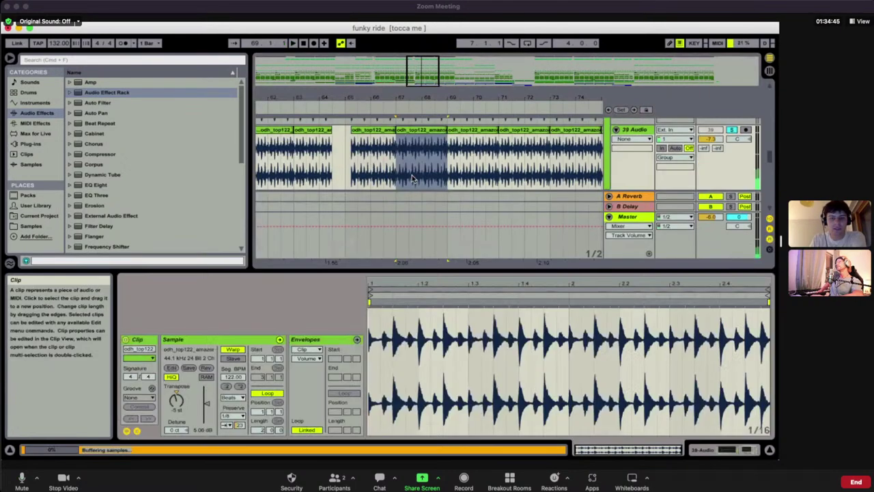
left_click(236, 416)
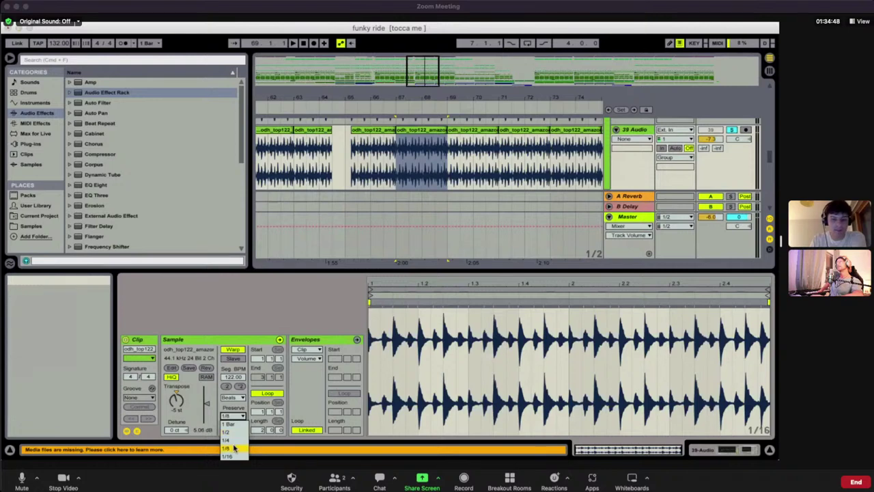
left_click(234, 448)
left_click(232, 417)
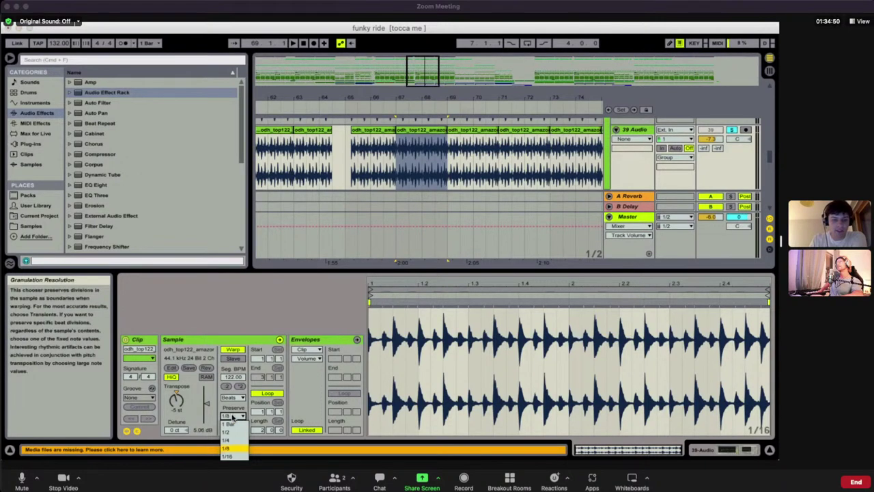
left_click(233, 415)
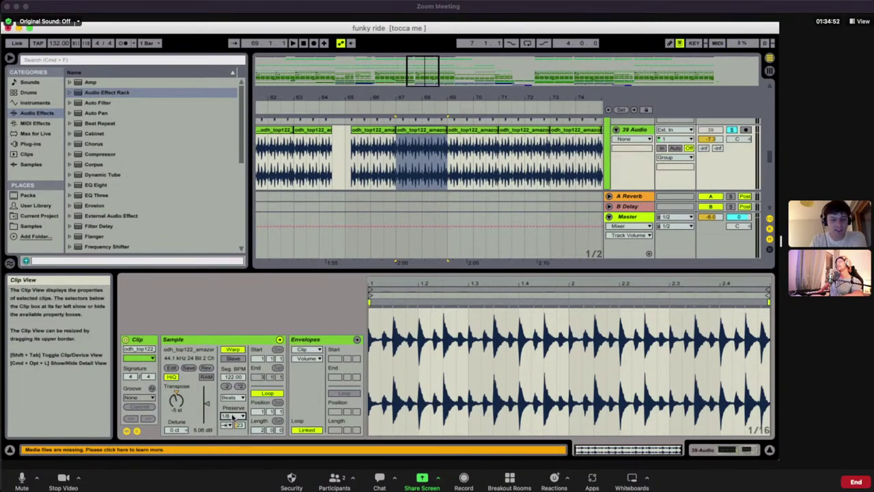
Compare the 39 Audio clip's sound at 0 st and -5 st transposition, ending on -5 st
key("space")
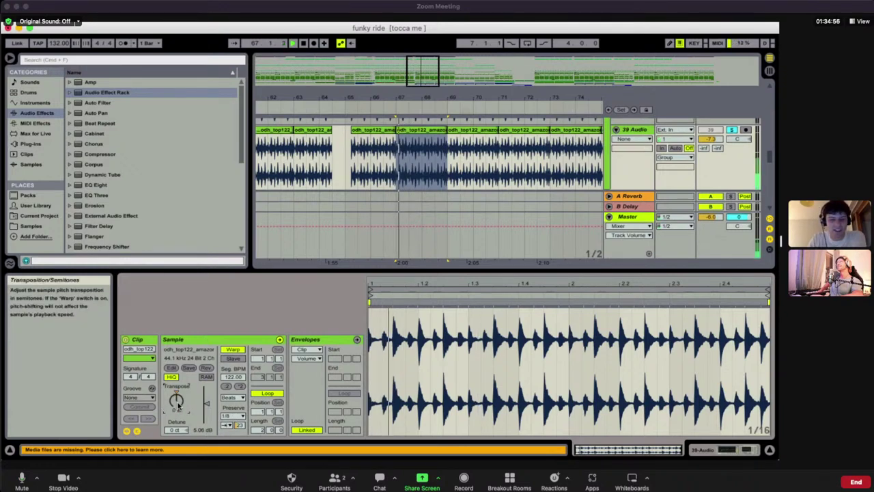
type("5")
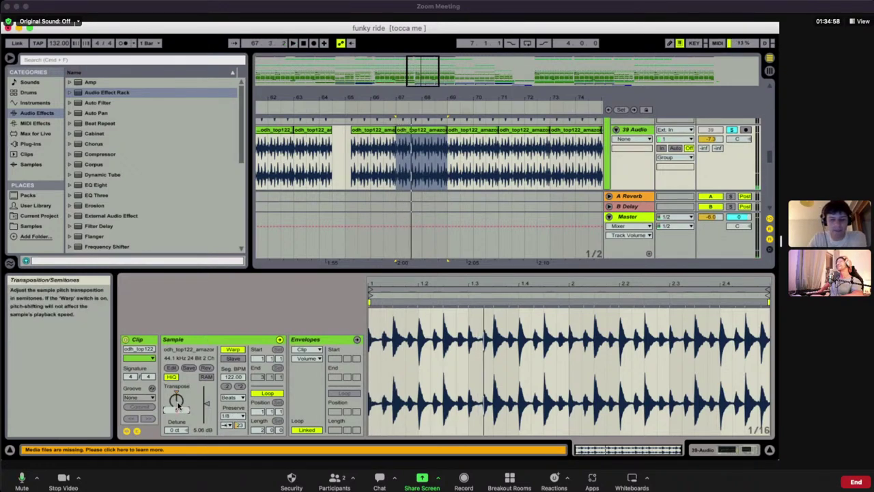
key("Return")
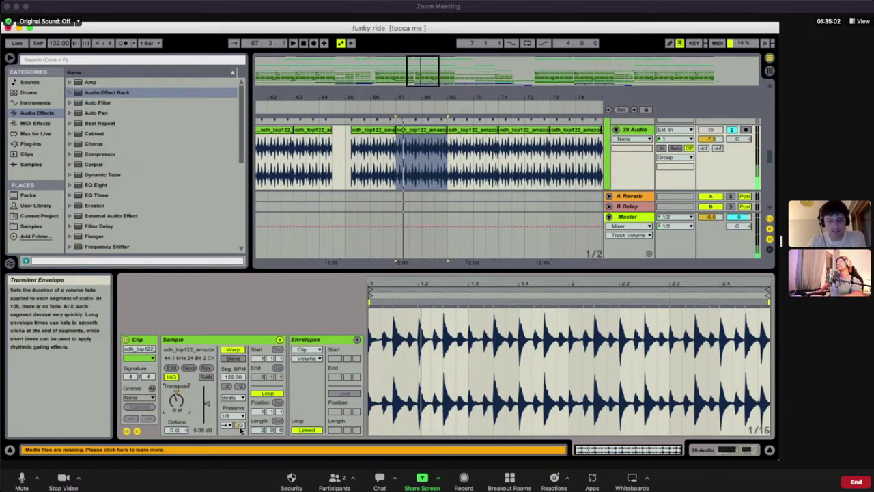
Raise the 39 Audio clip's transient envelope slightly and listen to the result
left_click_drag(239, 426, 239, 408)
key("space")
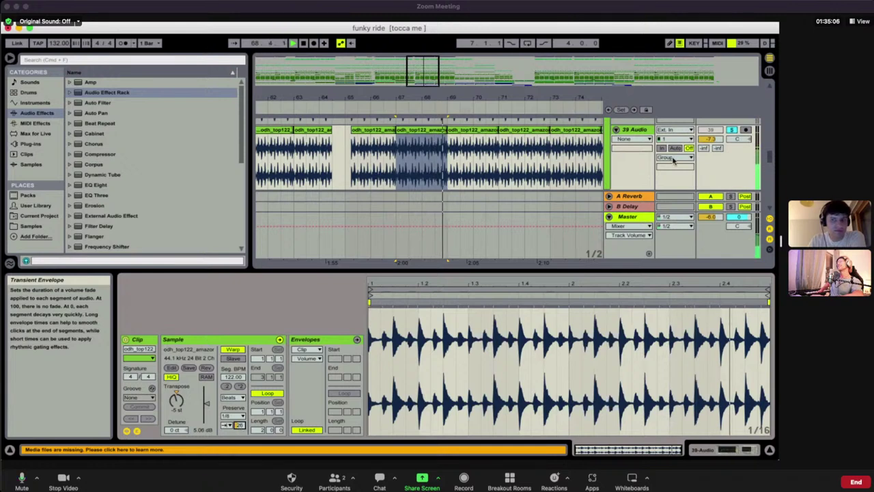
key("space")
Close the clip details and audition the loop on 40 Audio in solo
left_click(736, 266)
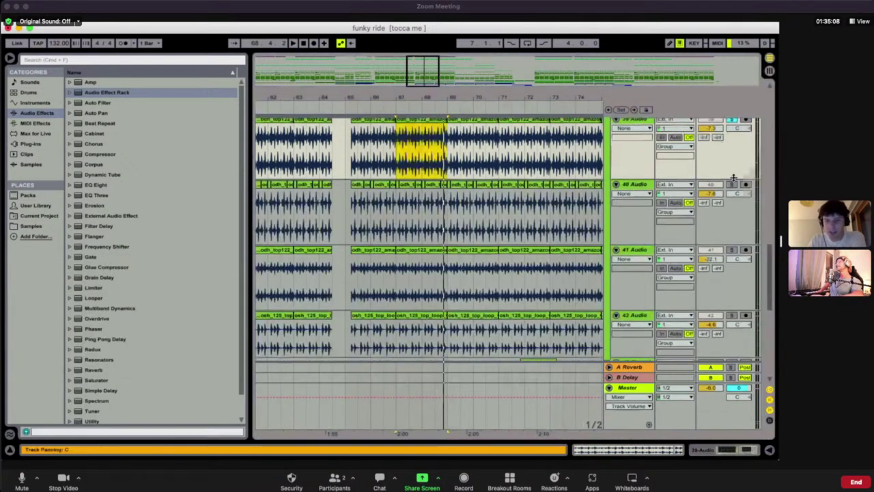
key("space")
left_click(731, 142)
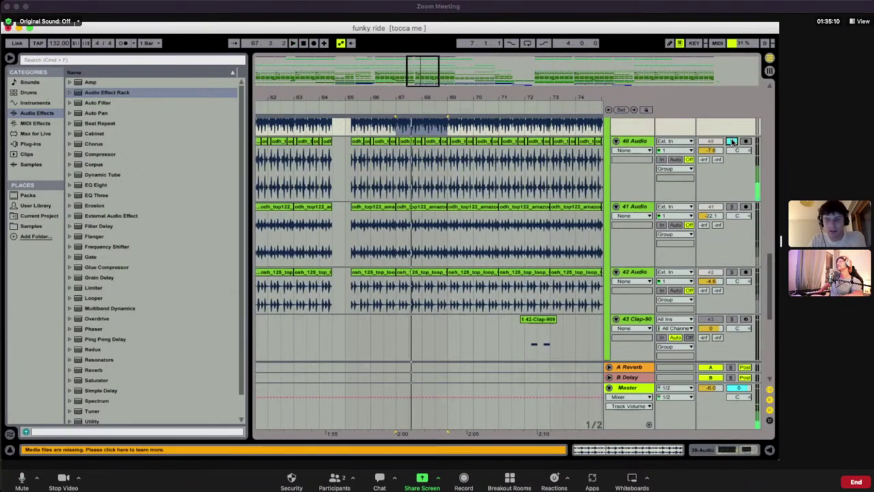
key("space")
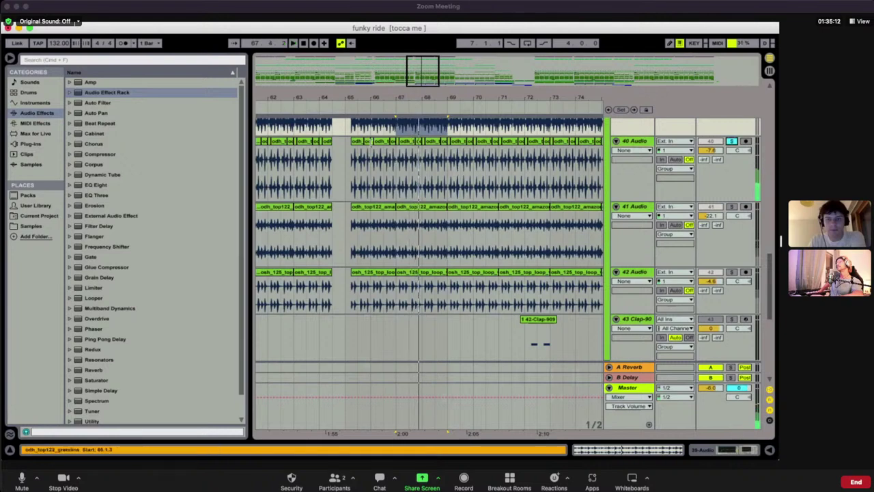
Audition the odh_top122_amazon loop on 41 Audio in solo and show its EQ Eight
left_click(731, 206)
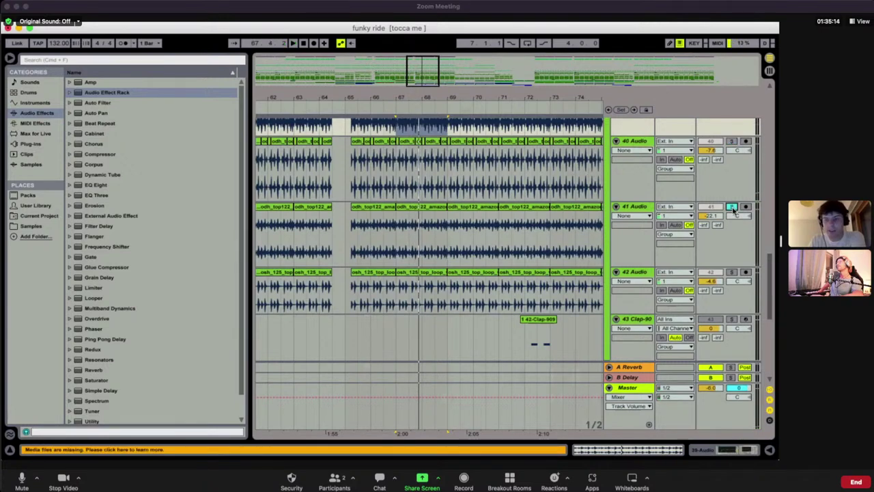
key("space")
double_click(635, 208)
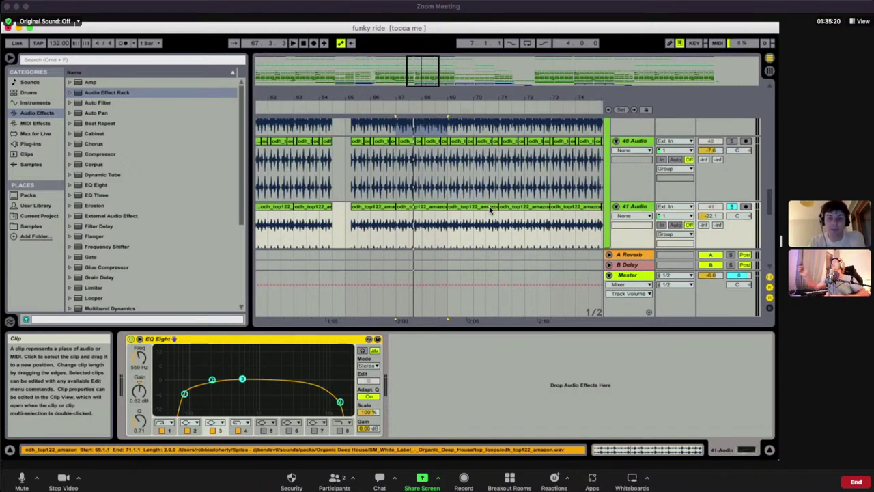
Open the clip at bar 67 on 41 Audio, play it, and return to the track's device chain
scroll(419, 174, "down", 2)
left_click(419, 167)
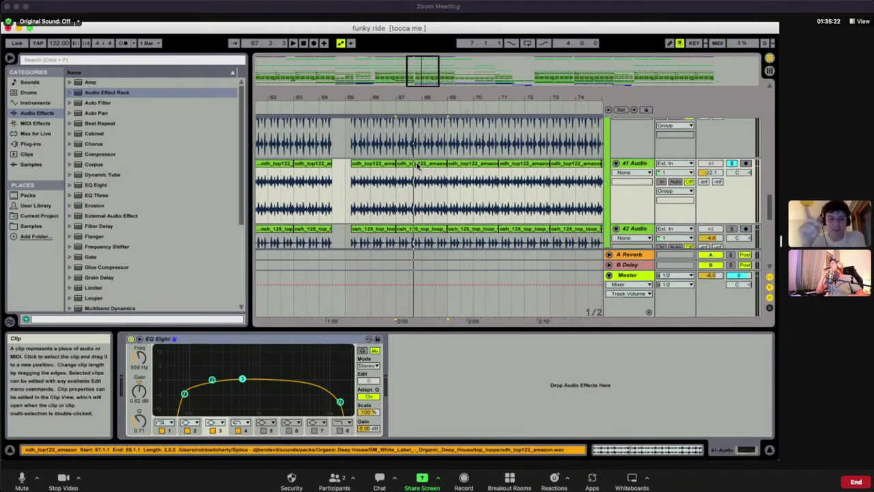
double_click(403, 167)
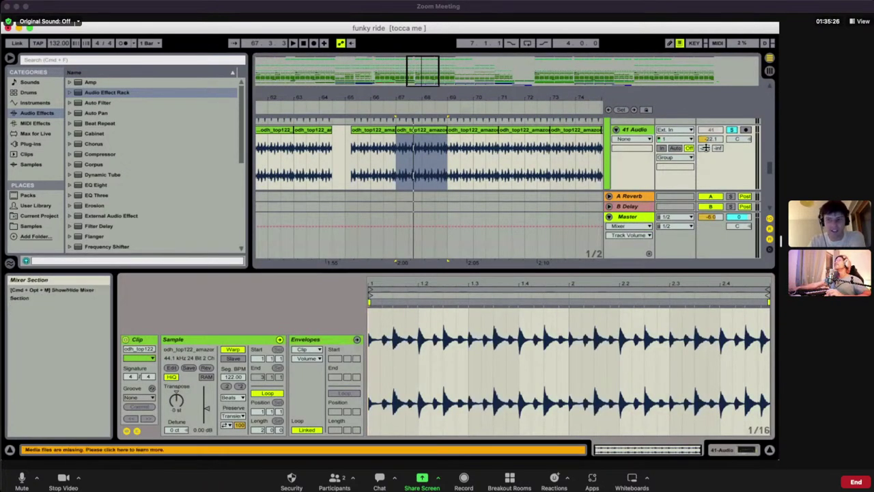
key("space")
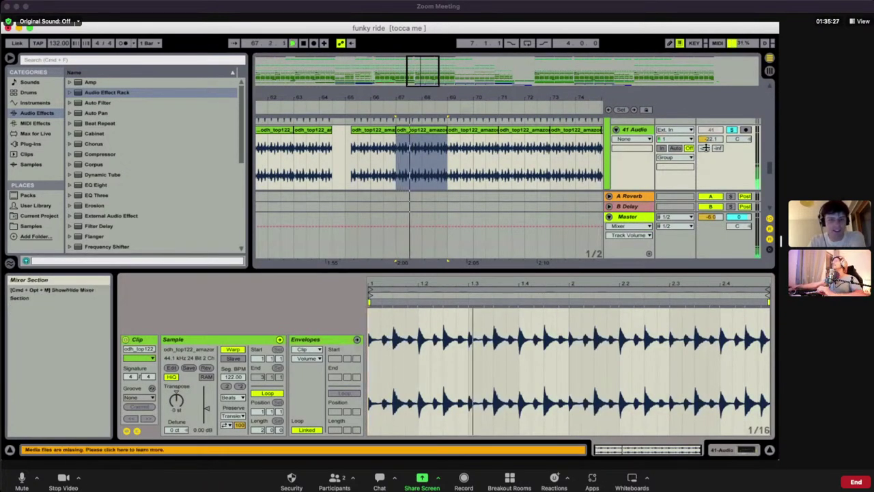
double_click(642, 129)
key("space")
End the solo on 41 Audio, audition the osh_125_top_loop on 42 Audio in solo, and show its EQ Eight
left_click(734, 130)
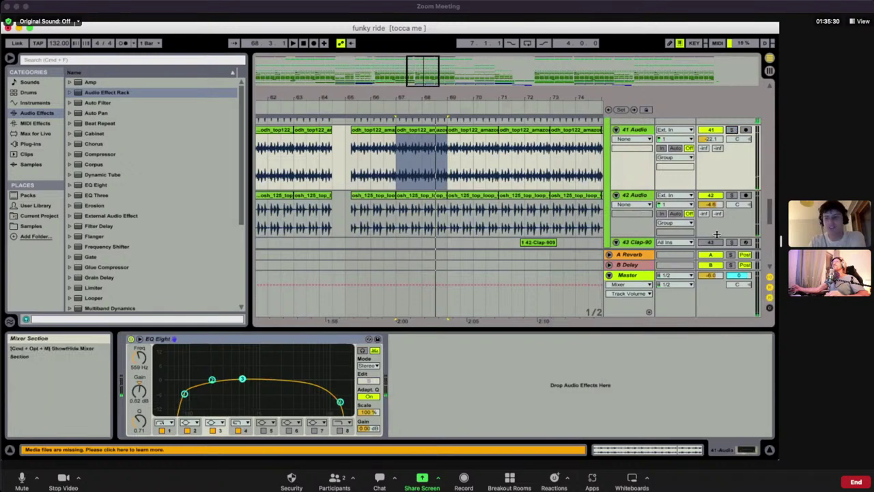
scroll(716, 235, "down", 3)
left_click(732, 142)
key("space")
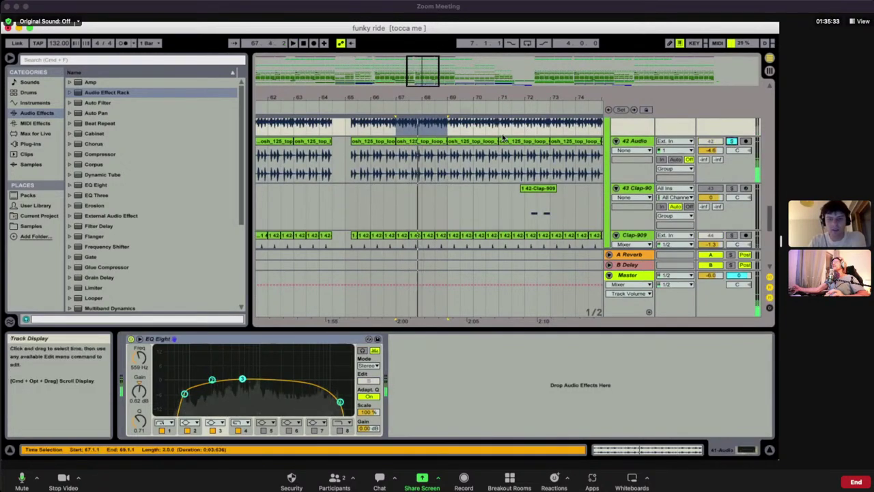
double_click(439, 142)
double_click(639, 141)
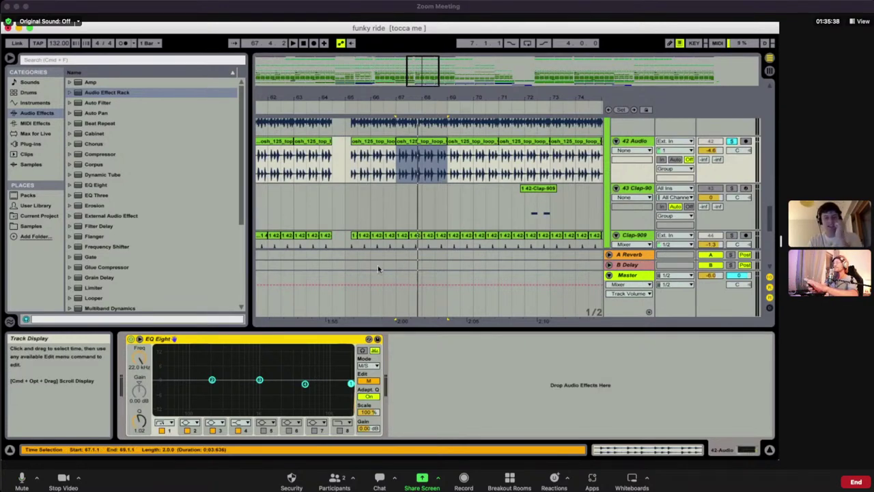
Switch off the EQ Eight on 42 Audio and play the soloed loop from bar 67
left_click(130, 339)
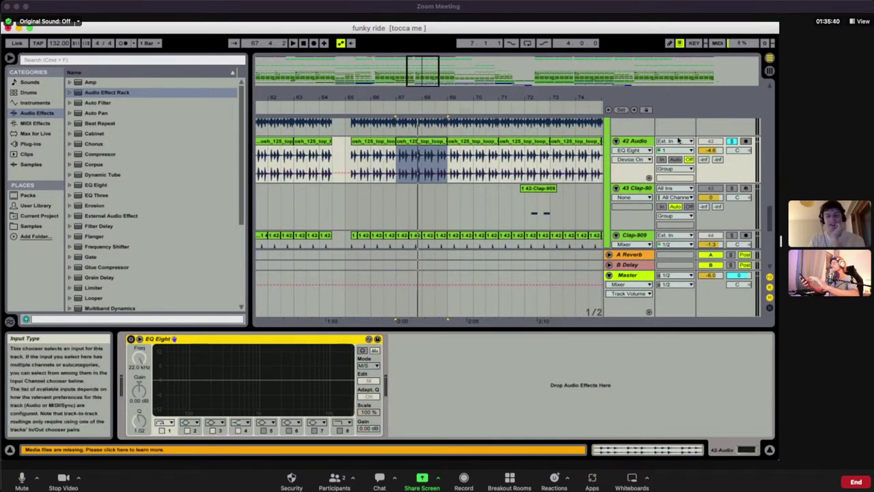
left_click(400, 154)
key("space")
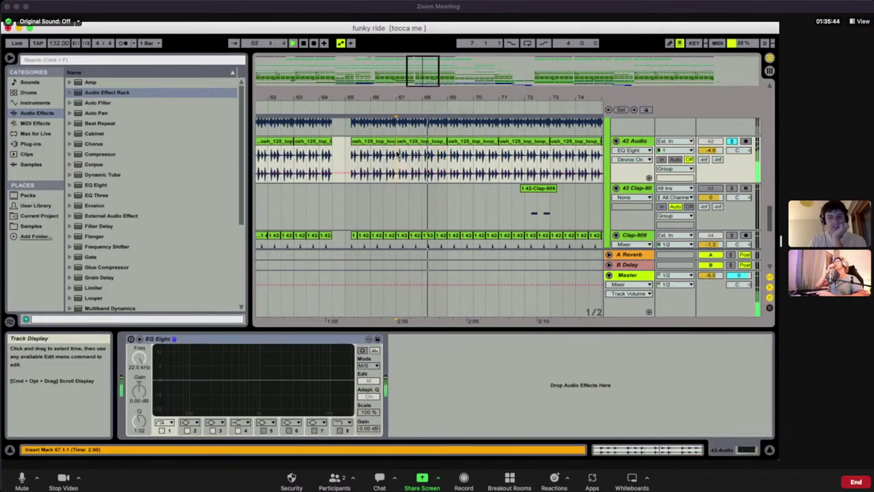
key("space")
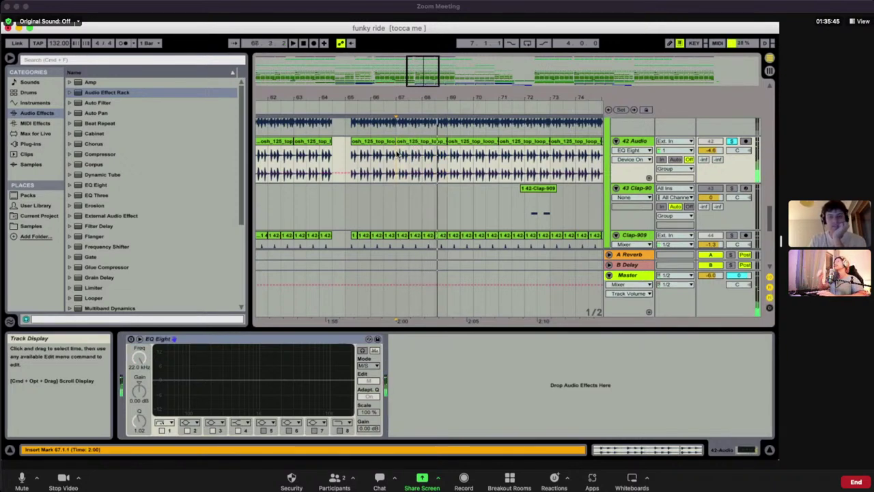
Switch the EQ Eight on 42 Audio back on and sweep the mid channel's band 1 filter up to 22.0 kHz
left_click(131, 339)
double_click(156, 385)
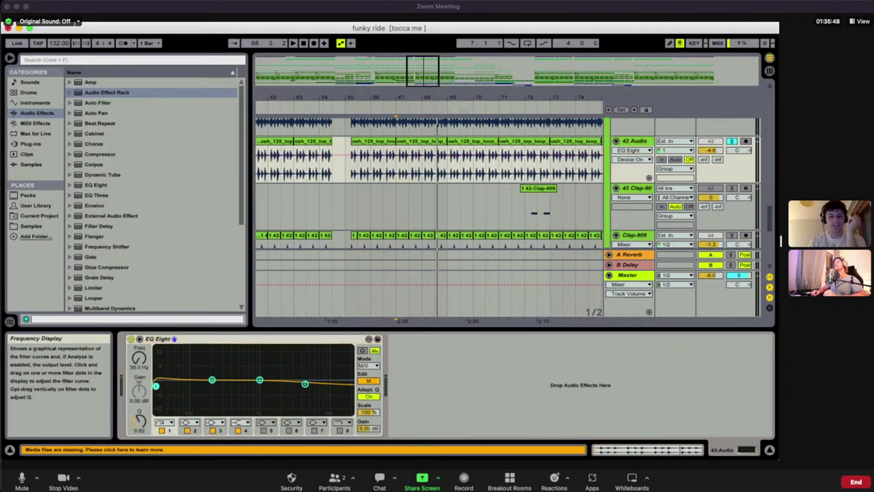
left_click_drag(156, 386, 351, 380)
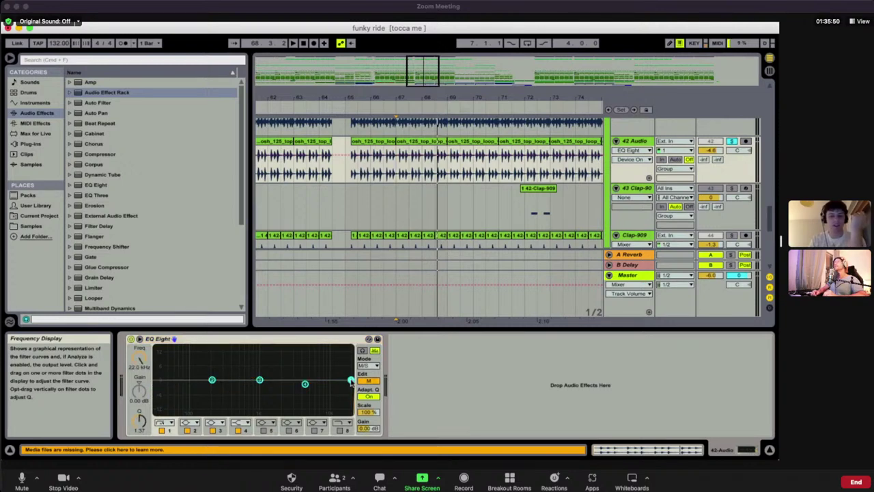
Compare 42 Audio in solo and in the full mix, and set its EQ Eight band 1 Q to 1.02
left_click(731, 141)
key("space")
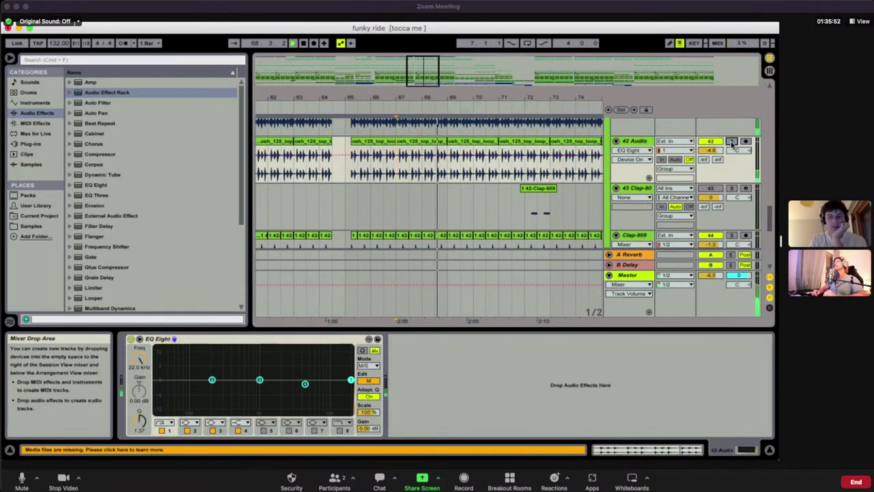
left_click(731, 141)
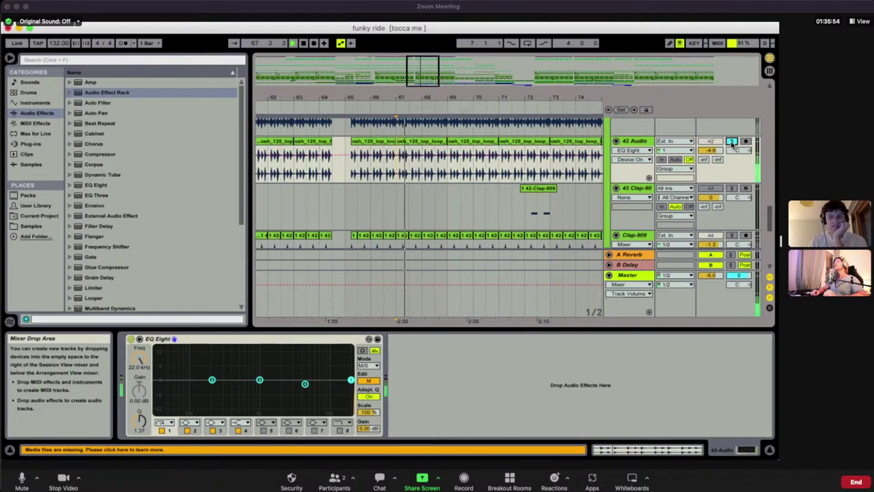
mouse_move(350, 380)
left_mouse_down()
mouse_move(157, 390)
mouse_move(351, 383)
left_mouse_up()
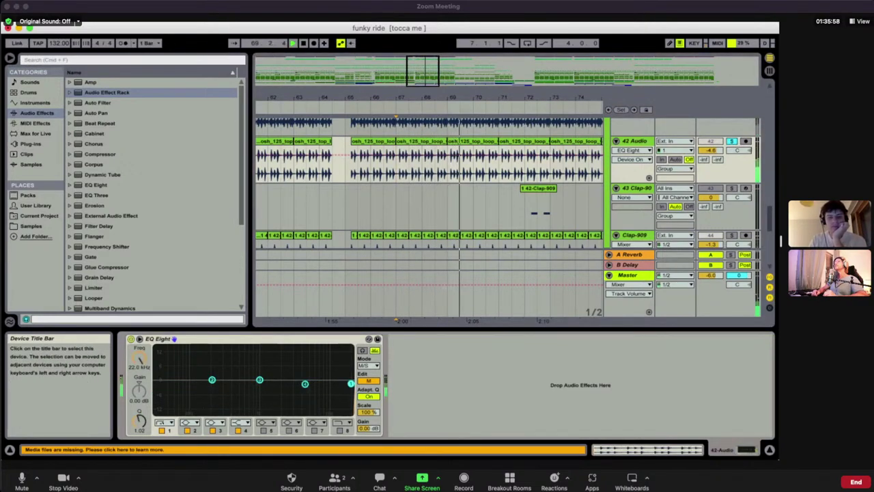
key("space")
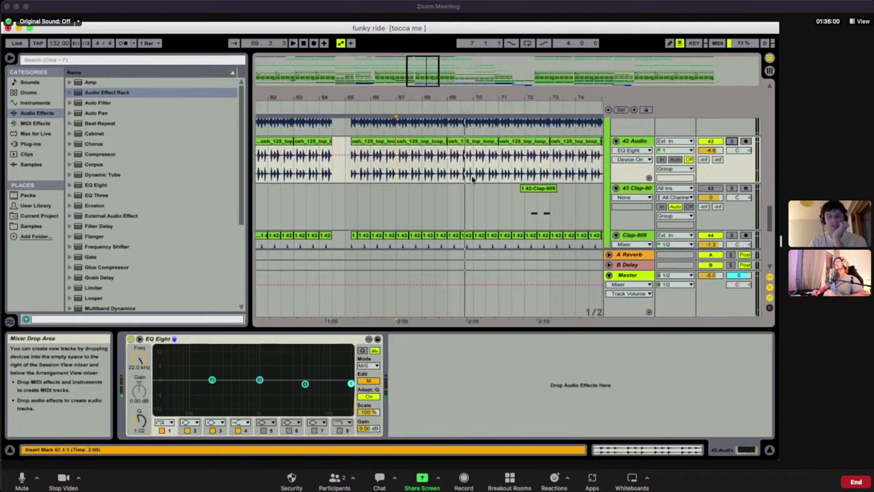
key("space")
left_click(731, 142)
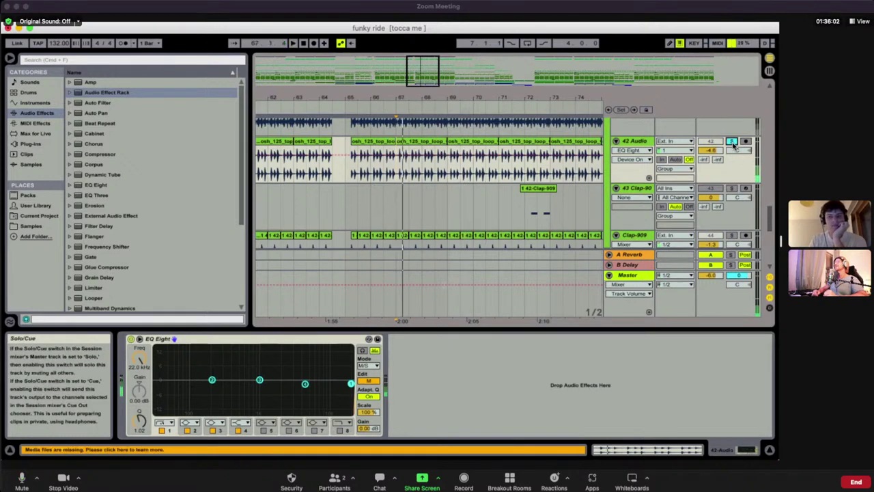
Audition the Clap-909 track in solo, check its device chain and open its clip at bar 67
scroll(732, 144, "down", 2)
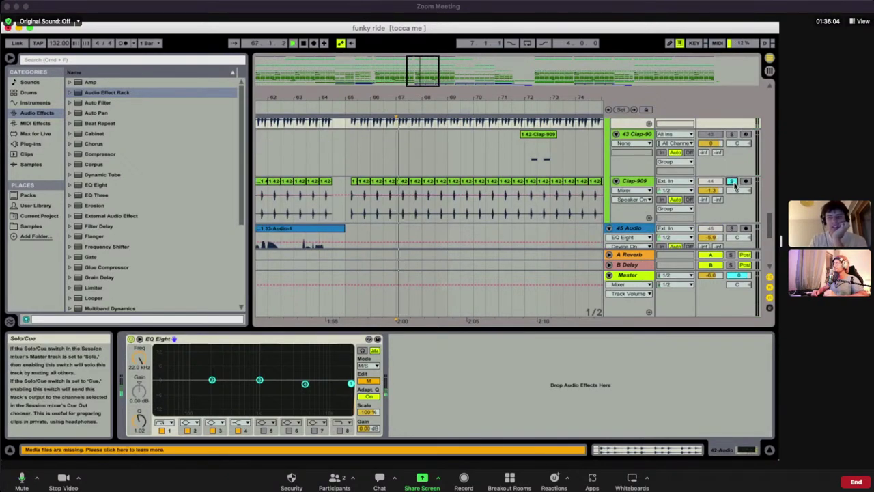
scroll(648, 174, "down", 1)
left_click(634, 161)
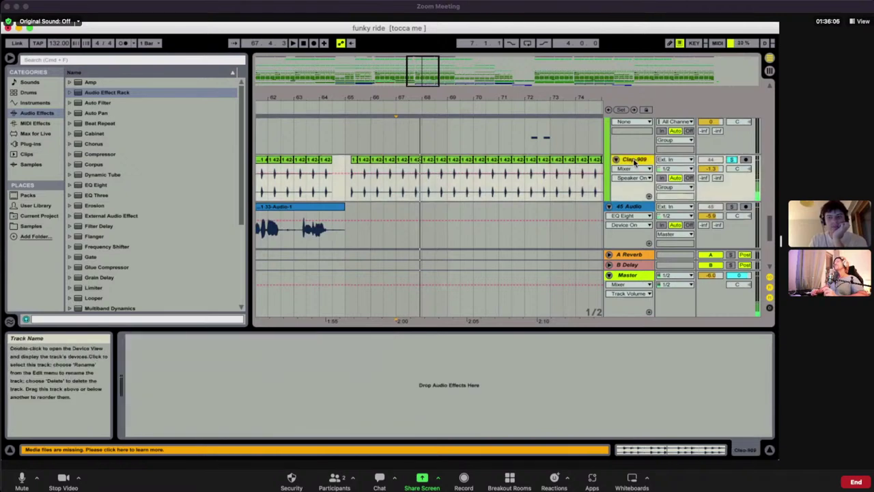
double_click(401, 176)
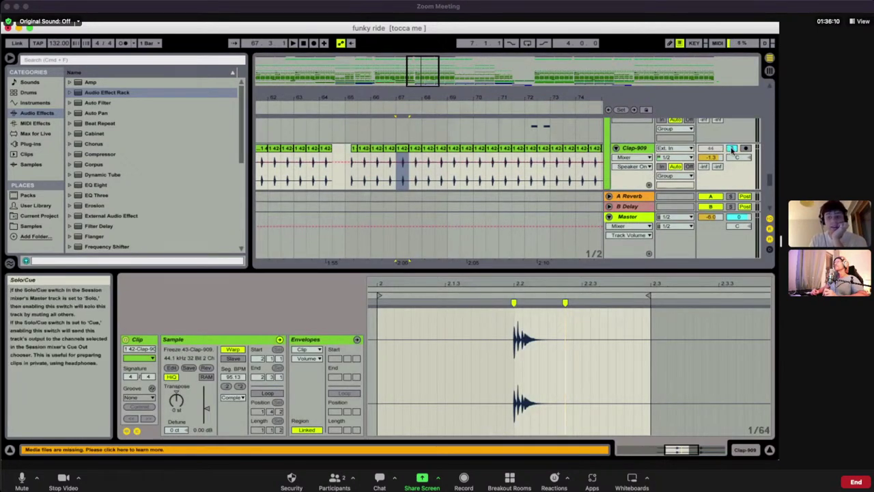
key("space")
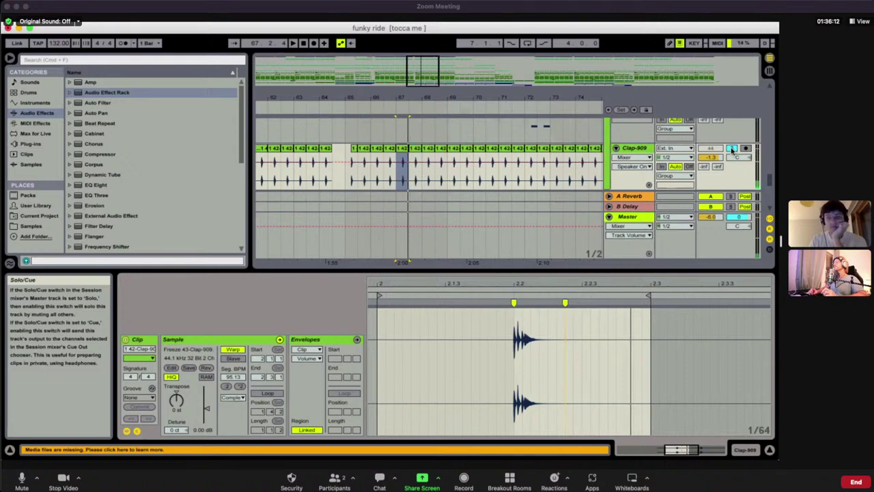
key("space")
Hide the clip view and play the percussion group in solo, moving the solo to 27 Audio
scroll(732, 151, "down", 4)
scroll(732, 153, "up", 1)
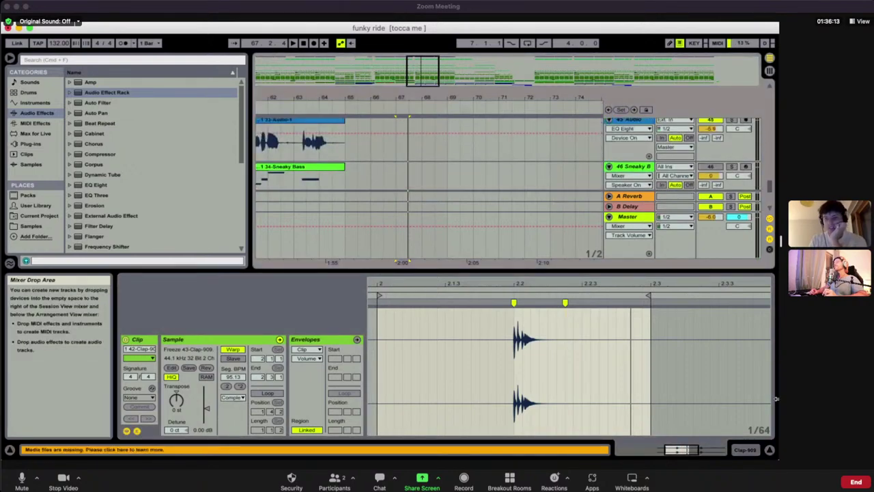
left_click(769, 449)
scroll(695, 263, "up", 10)
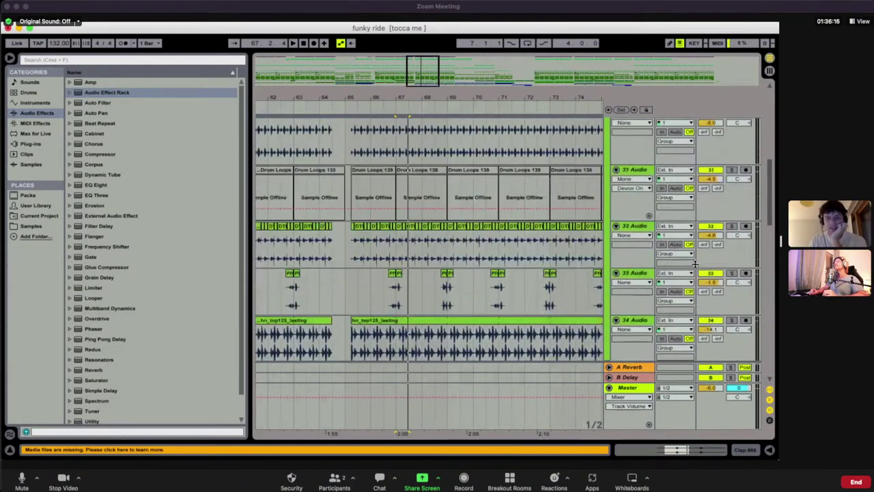
scroll(671, 195, "up", 4)
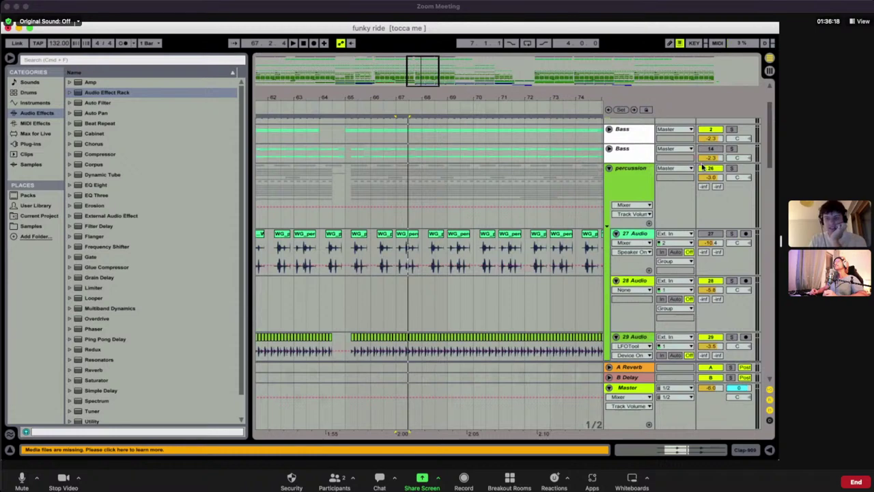
left_click(731, 212)
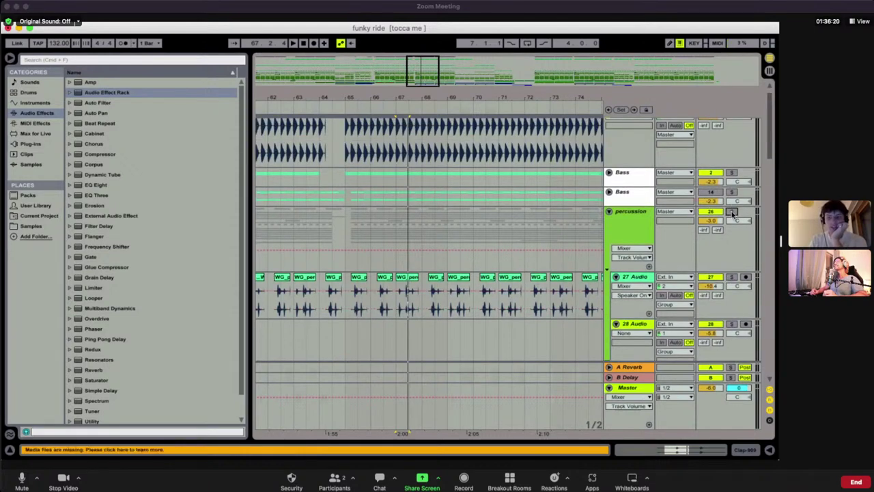
key("space")
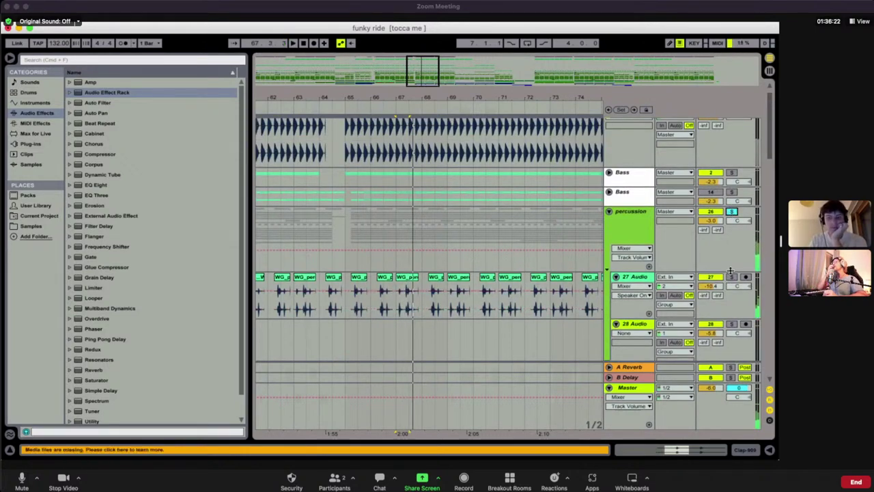
left_click(731, 277)
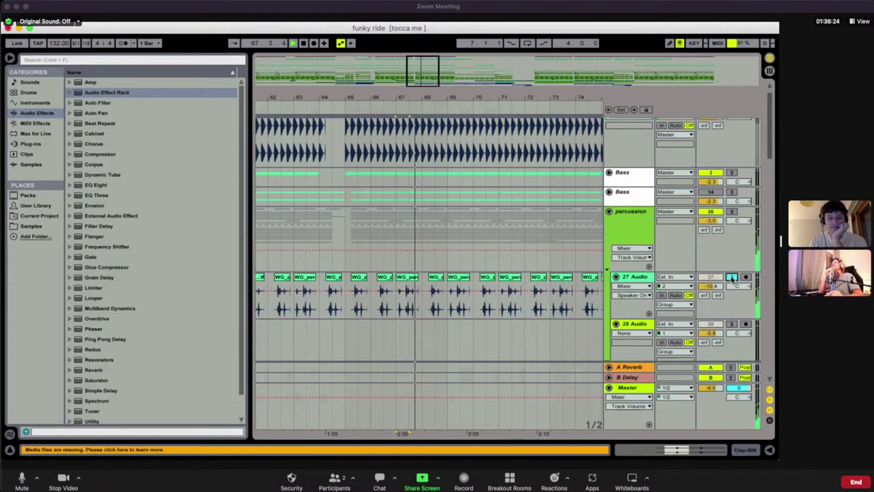
Fold the percussion group and the 45 Audio, 46 Sneaky Bass and 47 M1 tracks for an overview of the arrangement
left_click(608, 212)
scroll(729, 210, "down", 5)
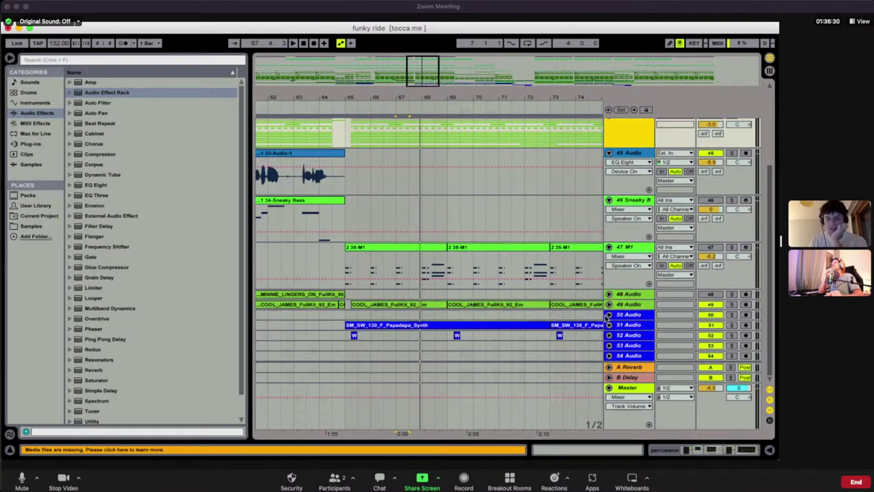
scroll(585, 193, "up", 3)
left_click(609, 161)
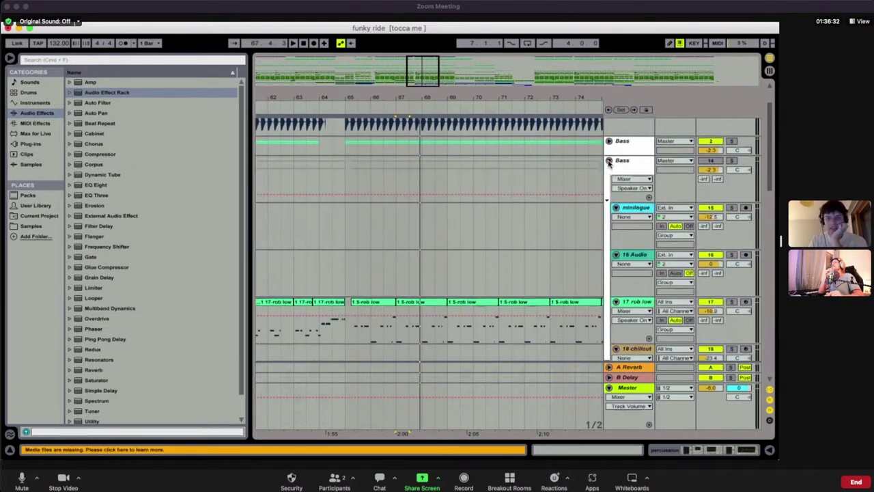
left_click(609, 161)
left_click(609, 217)
left_click(609, 228)
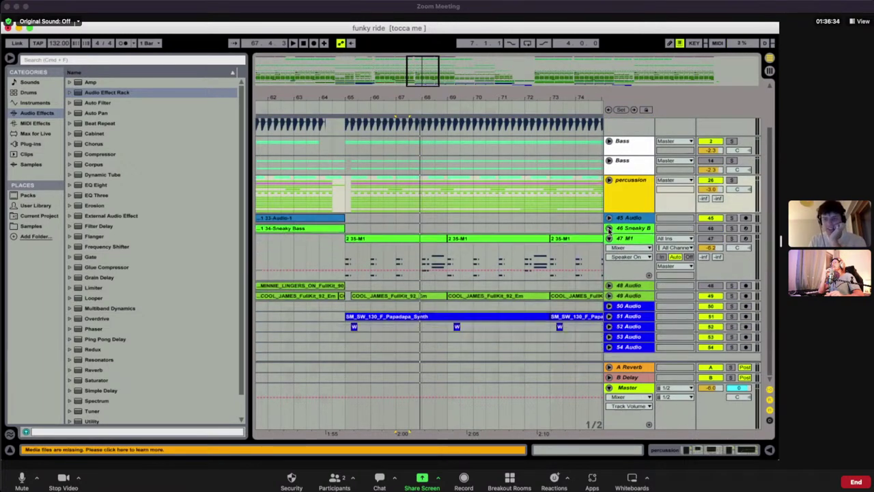
left_click(609, 239)
scroll(575, 236, "left", 4)
scroll(560, 218, "up", 2)
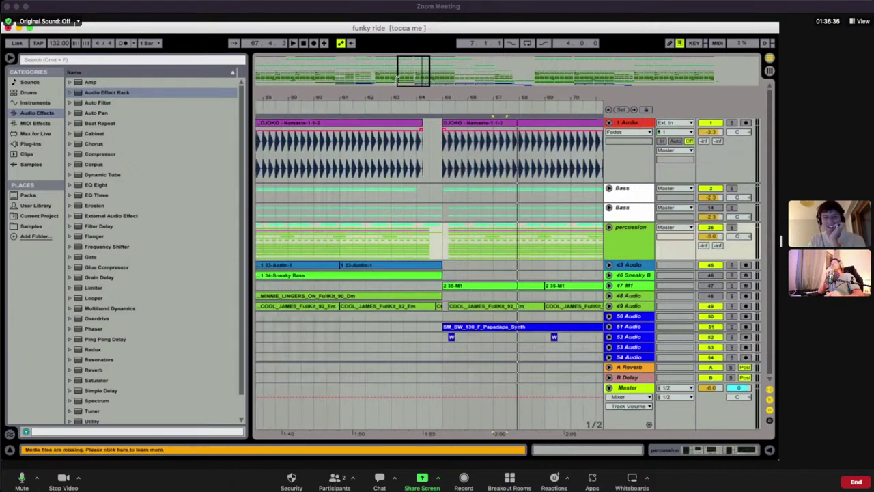
left_click_drag(305, 73, 304, 43)
scroll(456, 248, "right", 6)
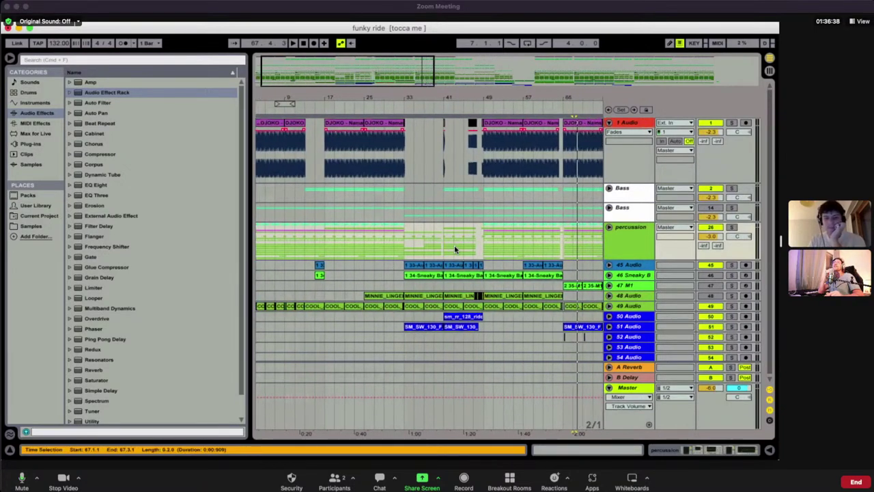
scroll(454, 246, "right", 5)
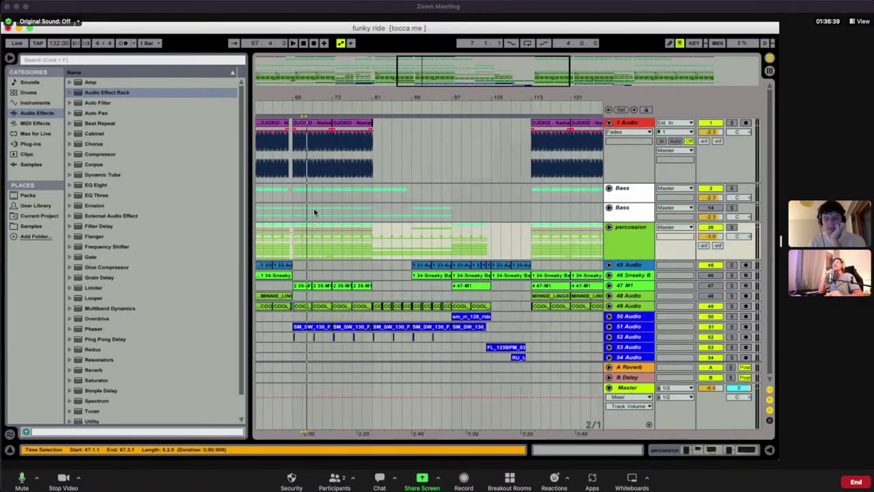
Browse the installed VST plug-ins in the Local folder and in the Custom folder down to the KORG entries
left_click(29, 143)
left_click(69, 82)
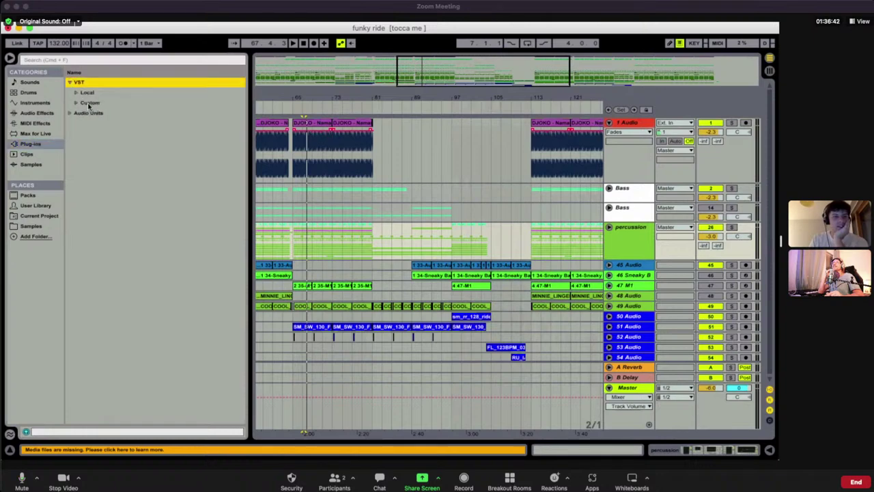
left_click(76, 93)
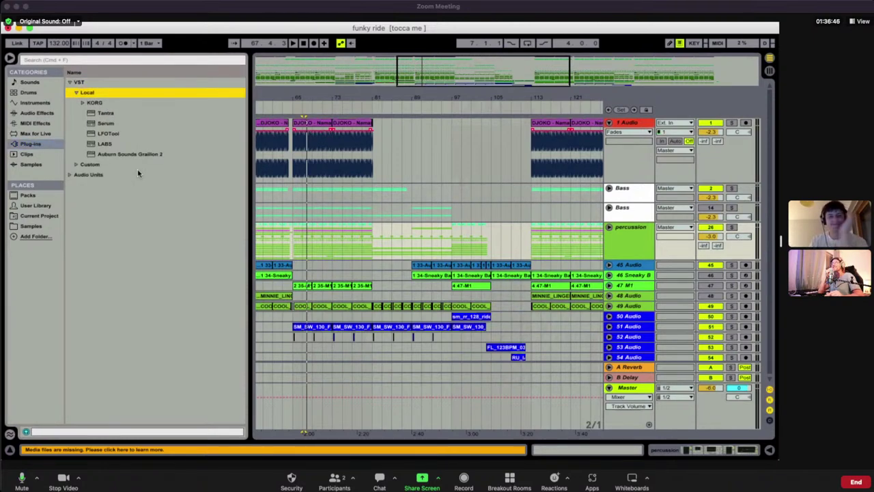
left_click(75, 165)
left_click(83, 113)
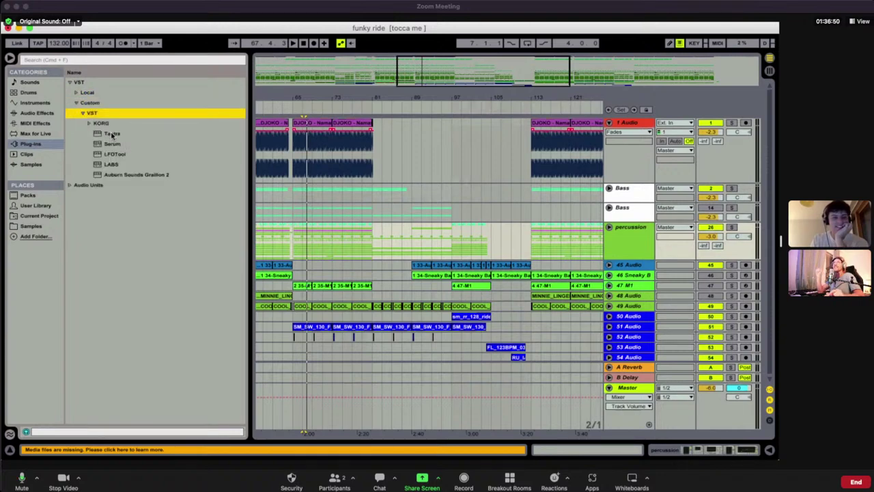
left_click(89, 123)
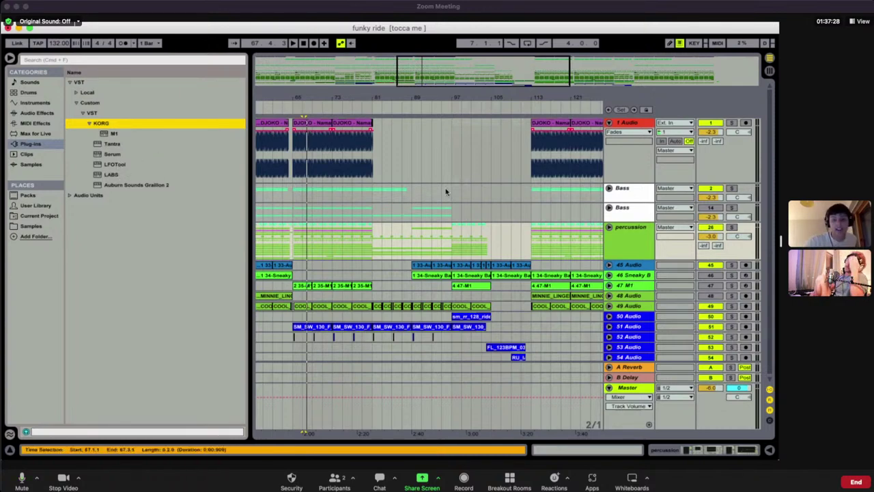
Insert a MIDI track below the second Bass group and load the LABS plug-in onto it
right_click(636, 215)
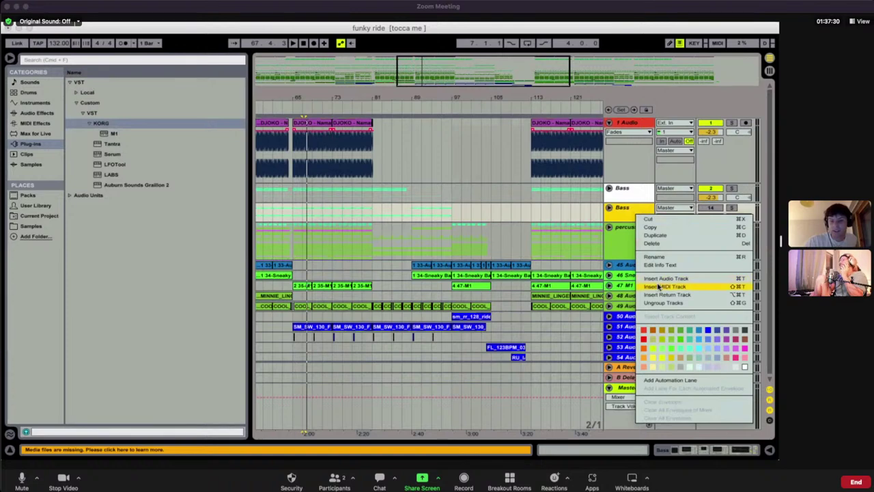
left_click(658, 287)
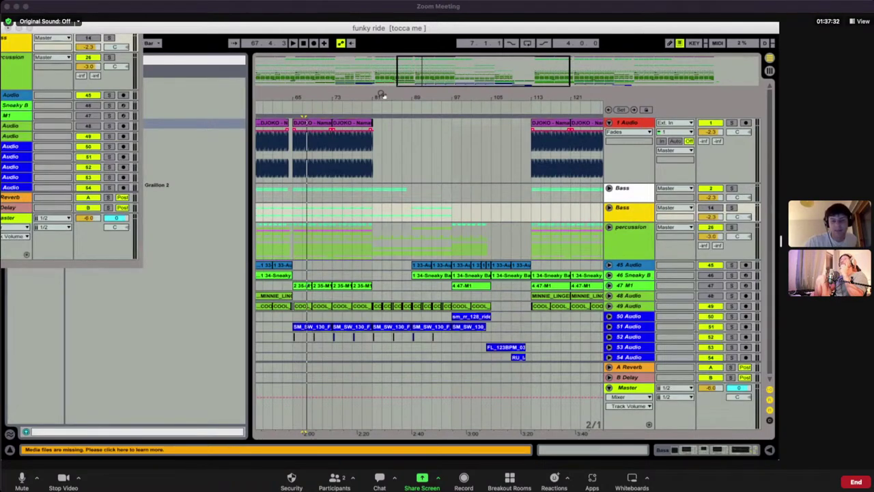
left_click(631, 228)
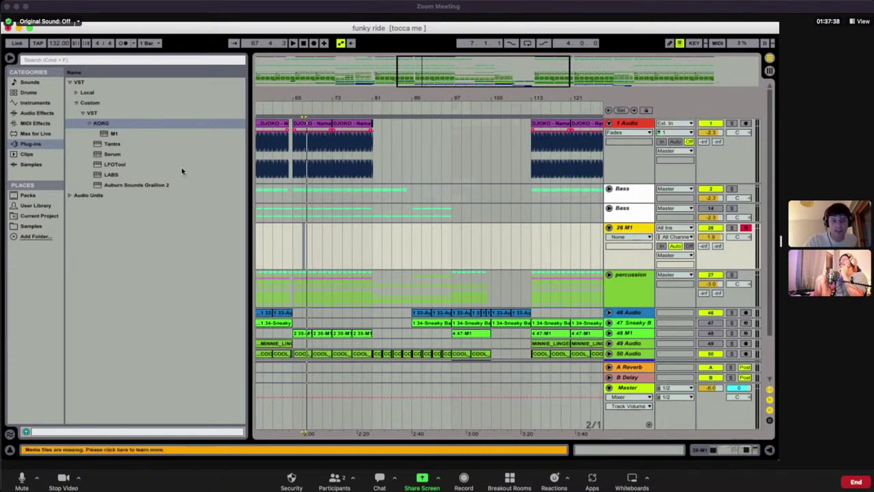
left_click(112, 175)
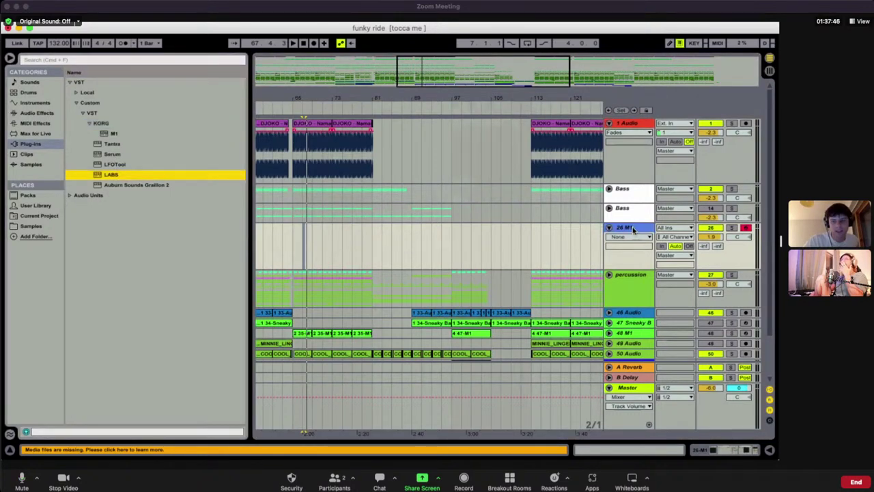
left_click_drag(112, 175, 633, 229)
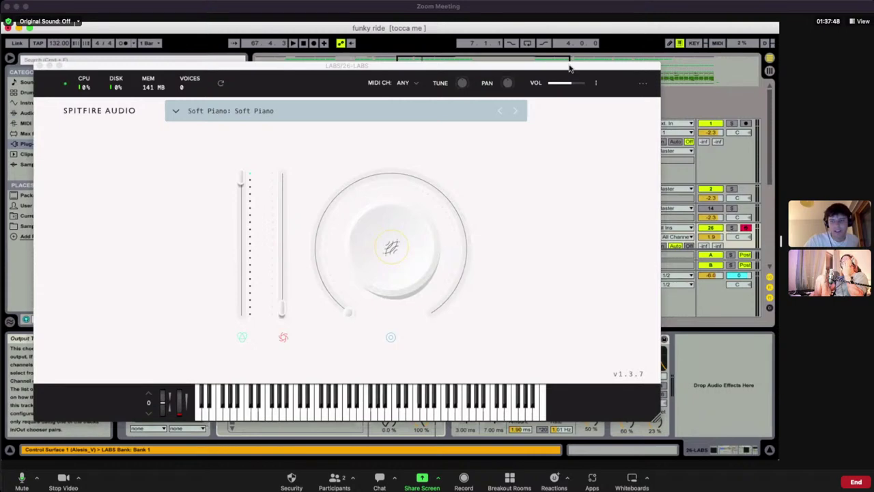
Raise the large dial of the LABS Soft Piano to about two-thirds and the red-marked slider to about four-fifths
left_click_drag(571, 68, 599, 58)
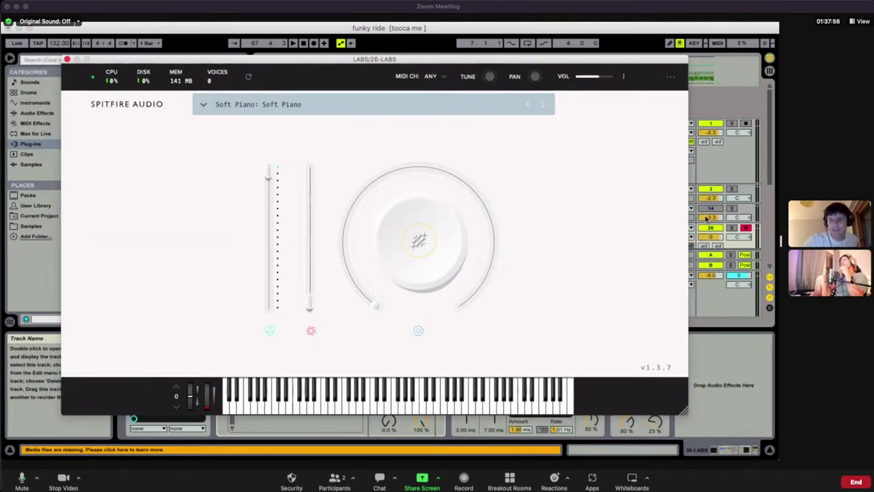
scroll(707, 218, "down", 2)
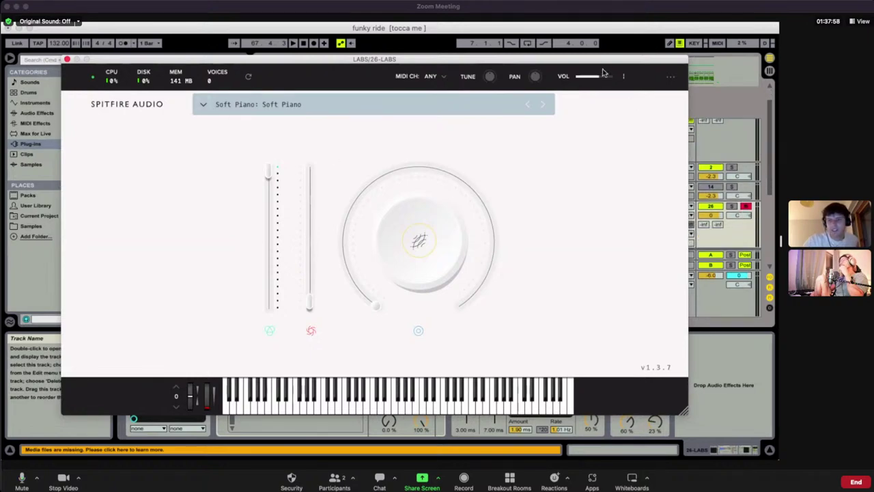
left_click_drag(602, 60, 605, 93)
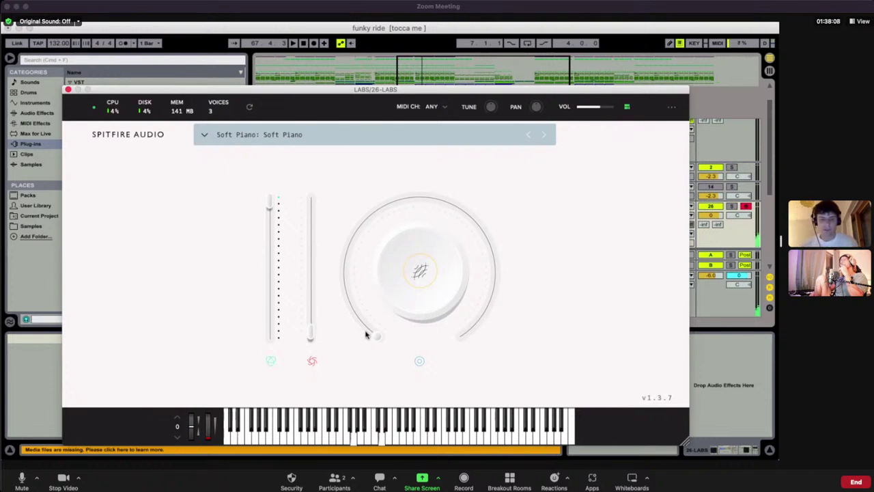
mouse_move(380, 338)
left_click_drag(376, 336, 431, 179)
left_click_drag(508, 185, 515, 189)
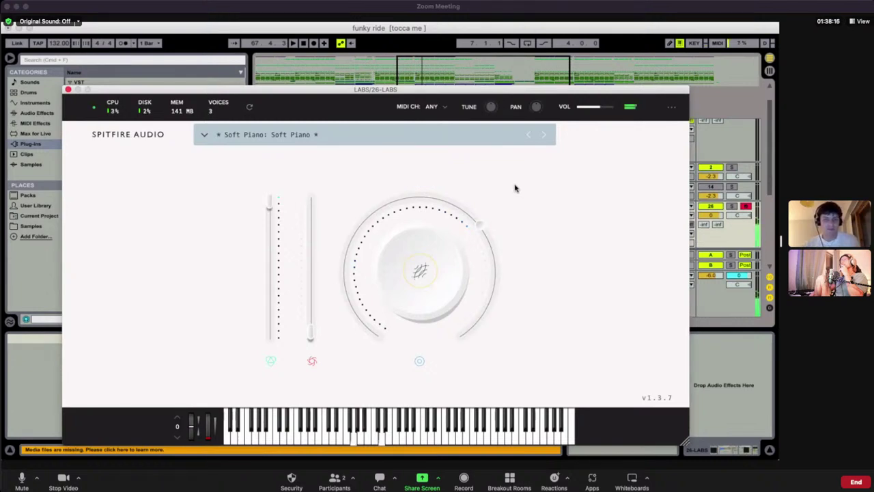
left_click_drag(311, 334, 328, 223)
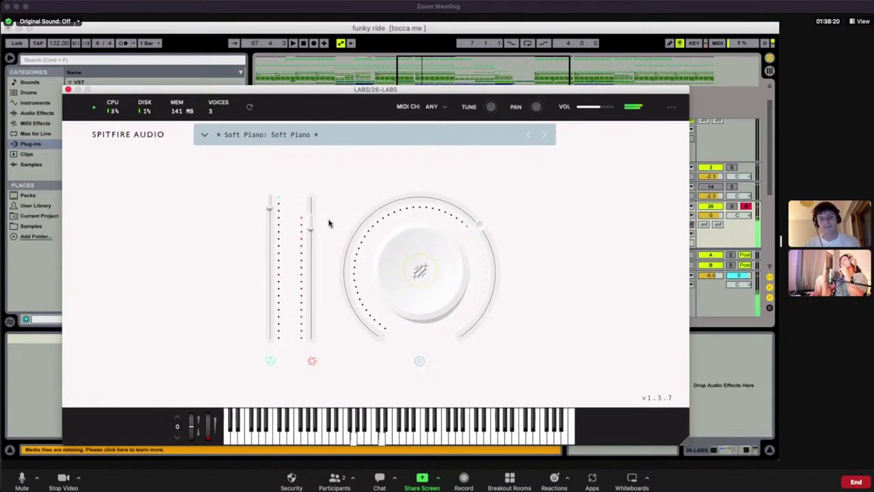
Load the Ensemble preset from the Strings category in LABS and turn its large dial down to minimum
left_click(216, 139)
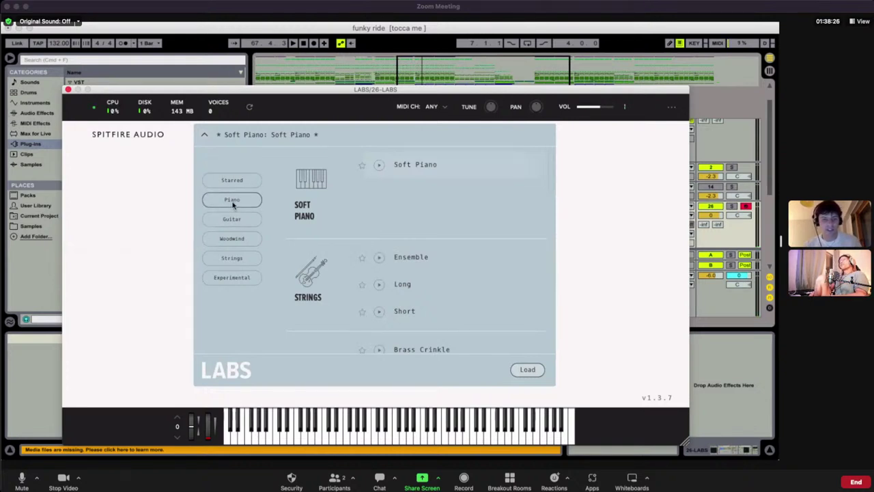
left_click(235, 258)
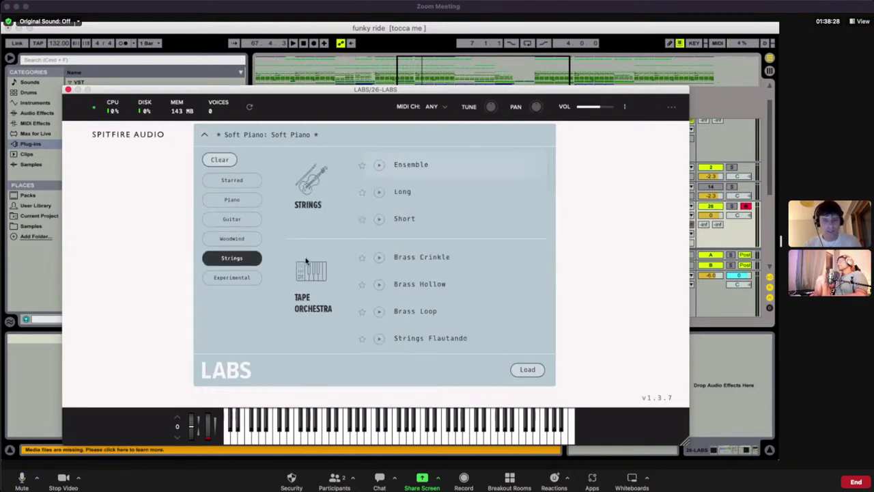
left_click(432, 164)
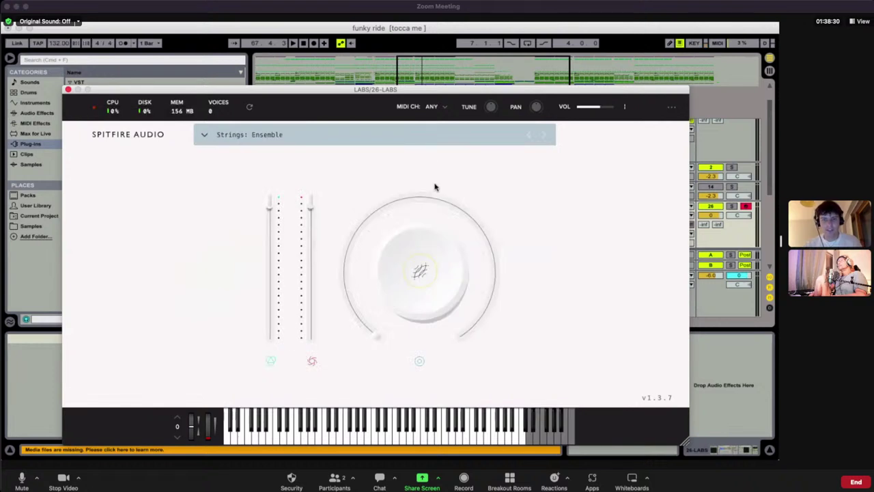
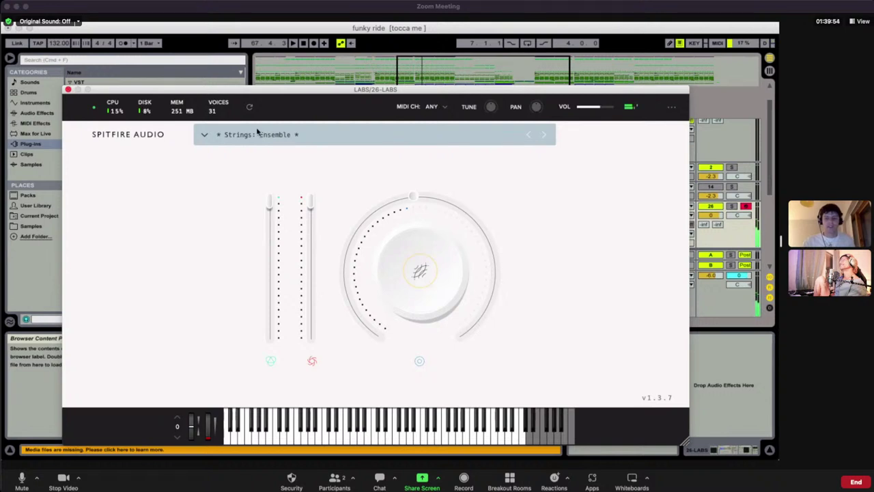
left_click_drag(425, 198, 298, 162)
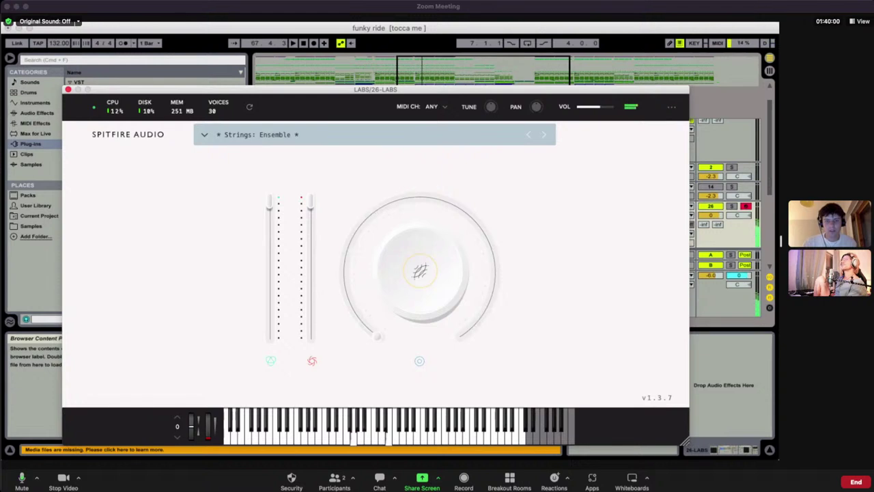
Return to the LABS instrument and close its plug-in window
key("super+Tab")
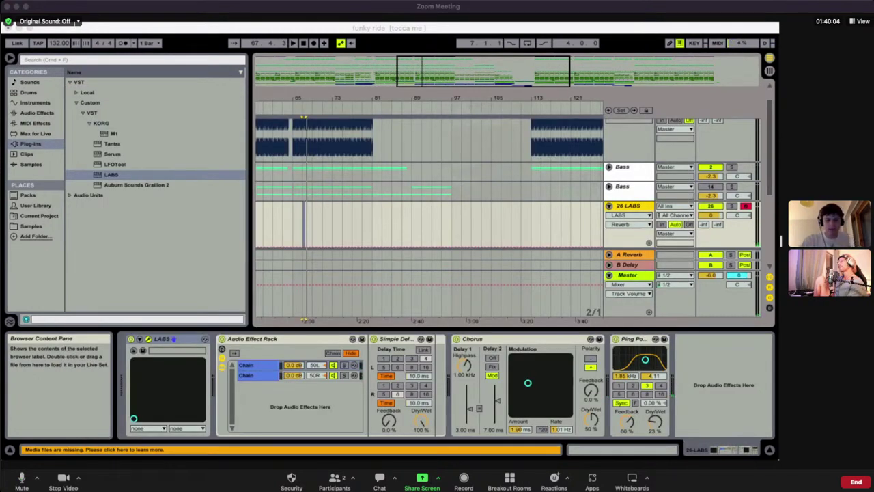
left_click(314, 445)
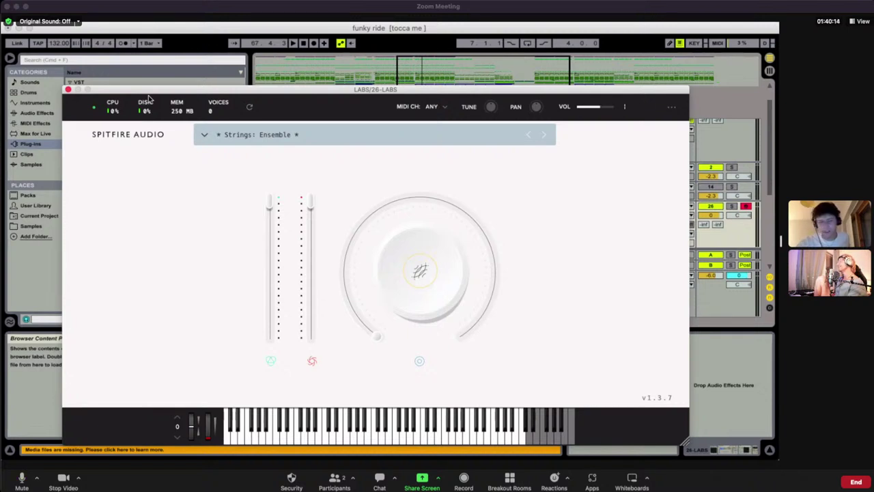
left_click(68, 92)
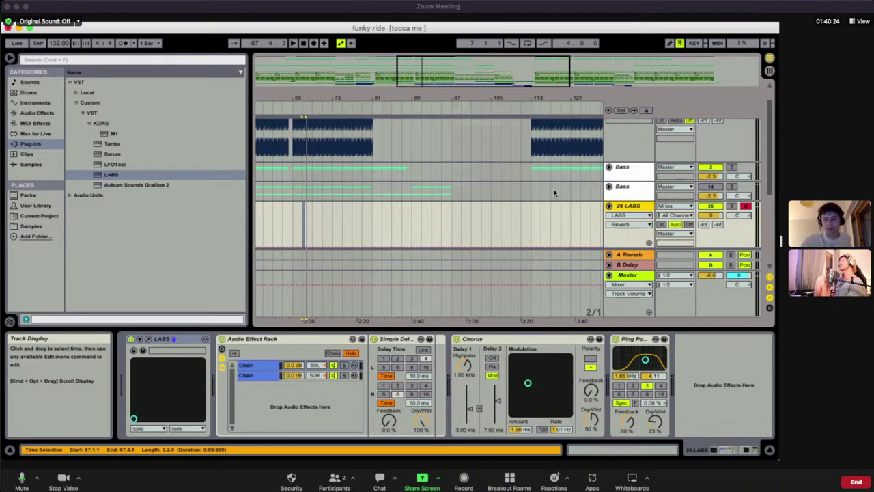
Solo the percussion group and play it with the first Compressor of its effect chain switched off and on for comparison
scroll(471, 172, "down", 5)
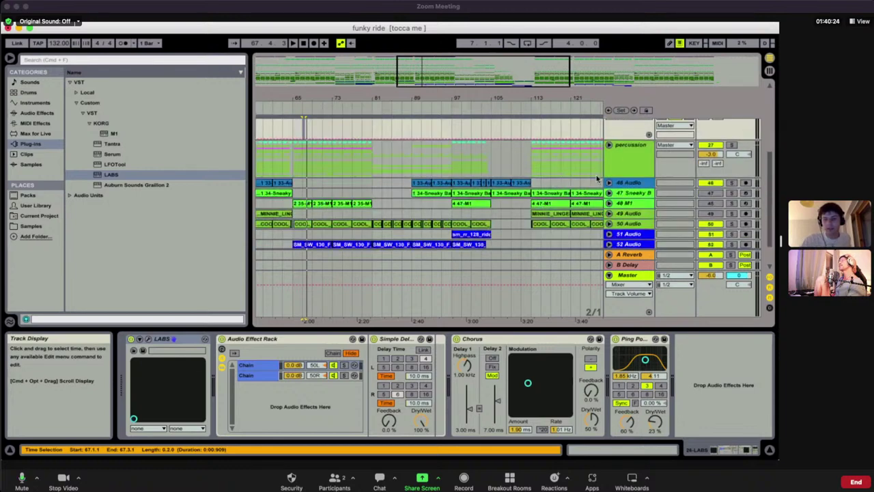
left_click(642, 157)
scroll(323, 408, "right", 5)
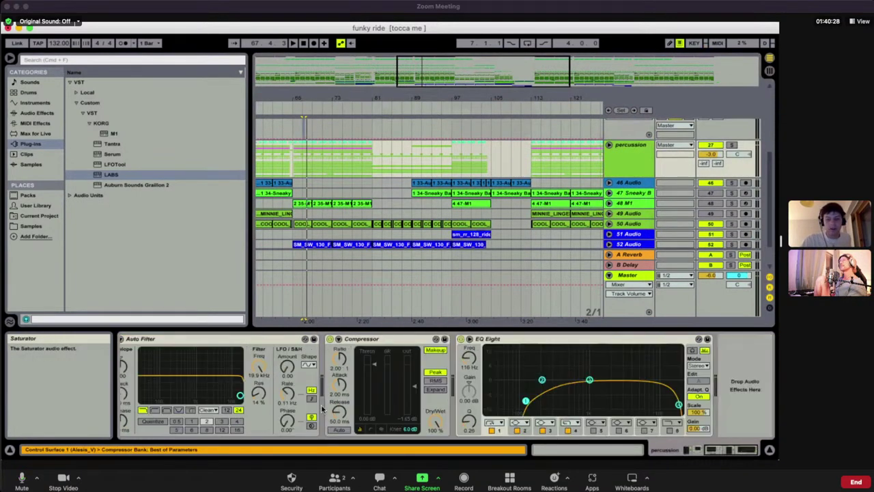
scroll(322, 408, "left", 5)
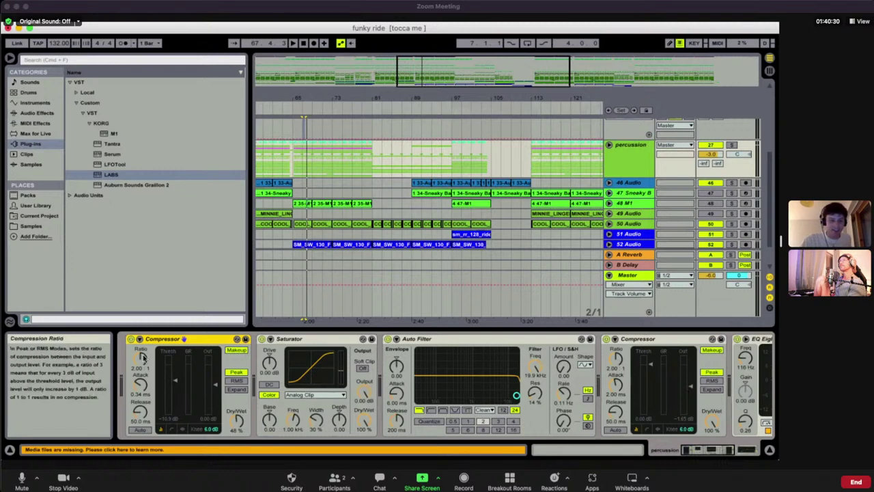
left_click(131, 340)
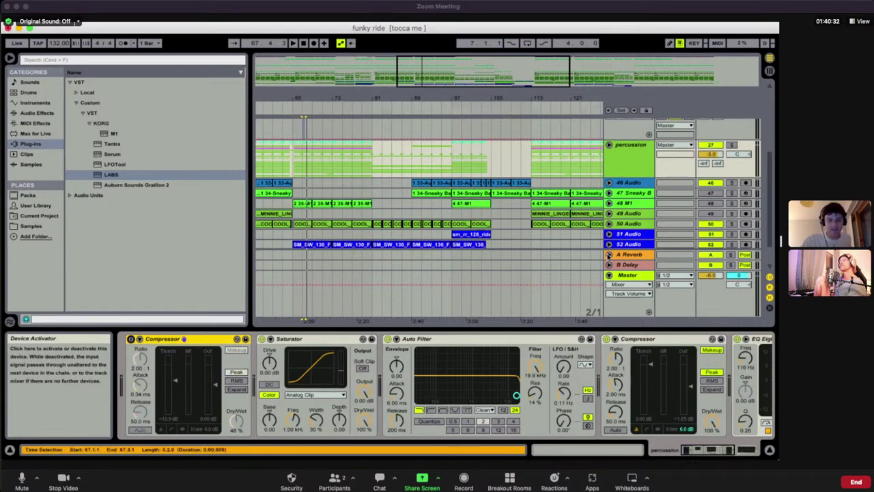
left_click(731, 145)
key("space")
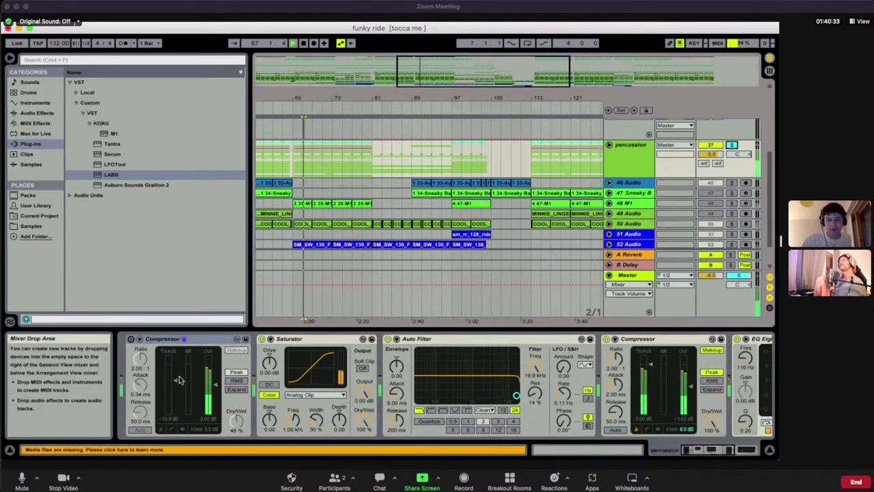
left_click(131, 340)
key("space")
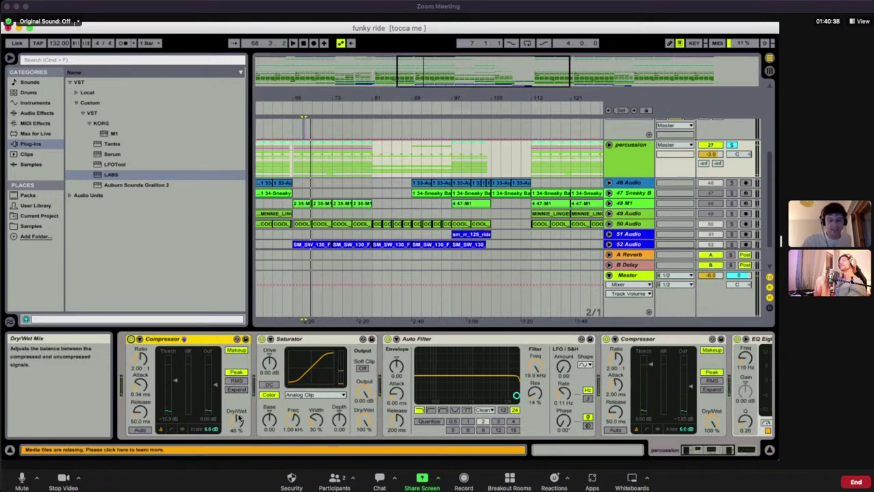
Compare the percussion group's sound with its Saturator and Auto Filter switched off and on
left_click(262, 339)
key("space")
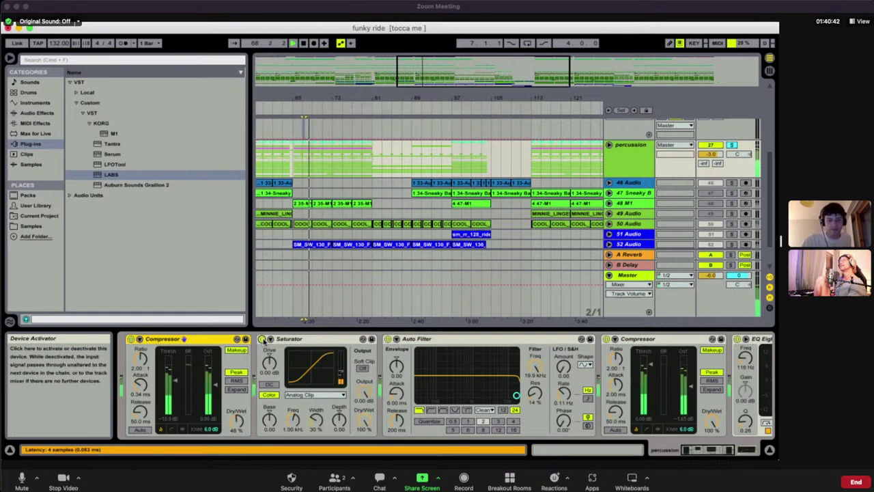
scroll(411, 341, "right", 5)
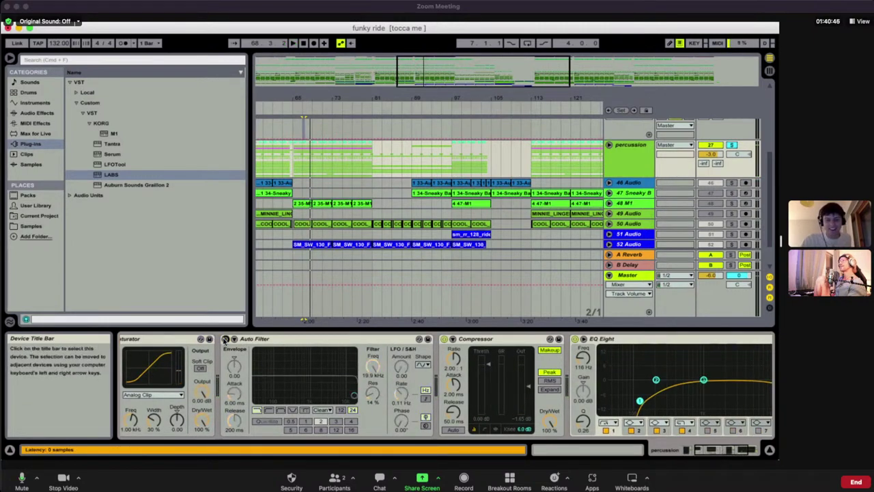
scroll(311, 364, "right", 5)
scroll(311, 363, "left", 3)
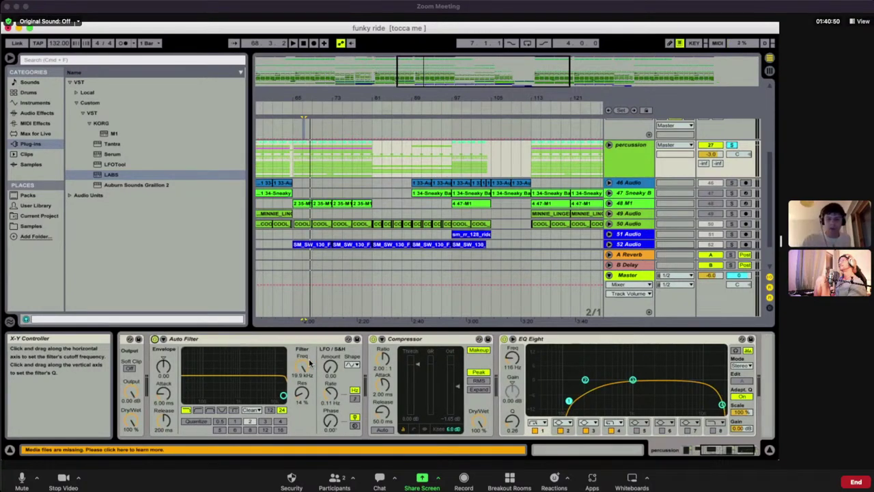
key("space")
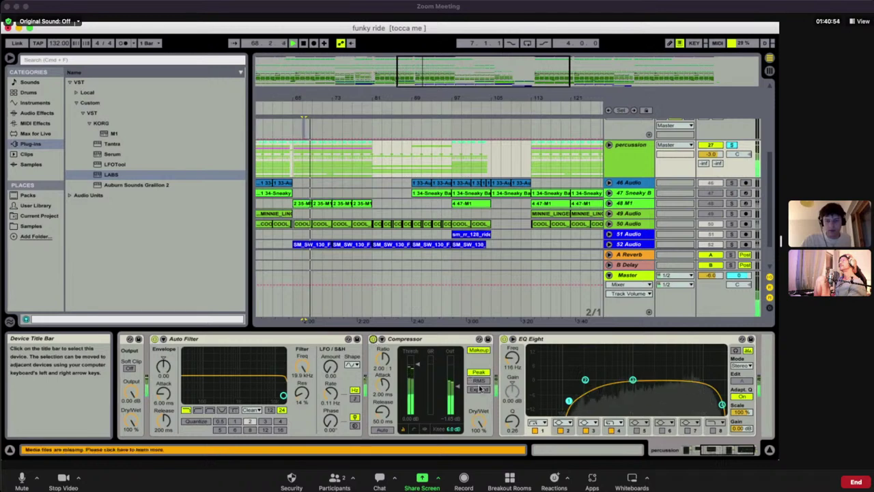
Play the percussion group with its second Compressor switched off and on for comparison, ahead of the EQ Eight
scroll(369, 343, "right", 3)
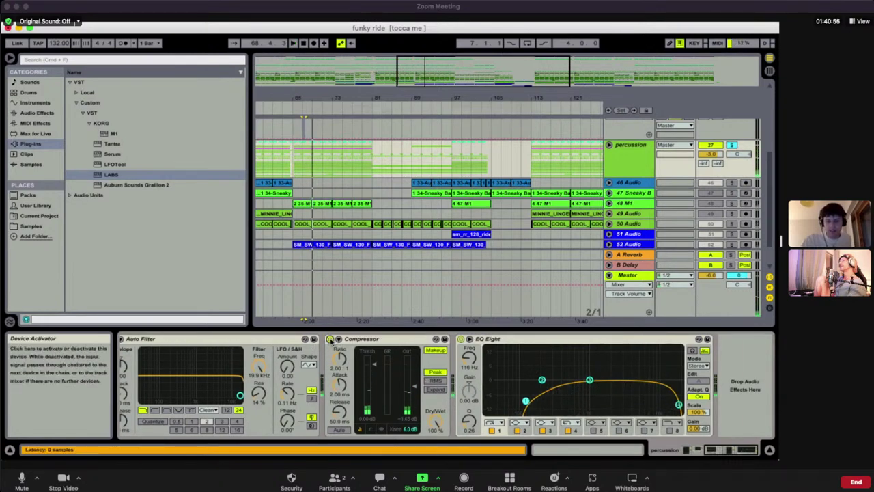
key("space")
left_click(330, 338)
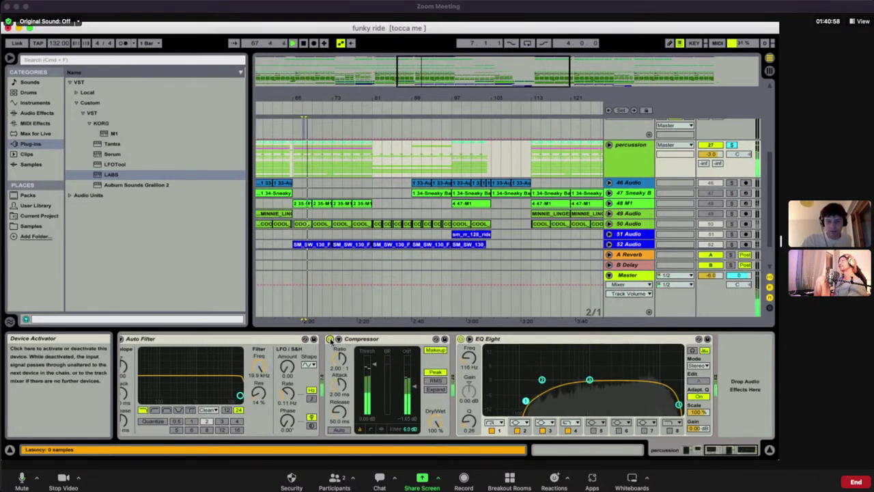
left_click(329, 339)
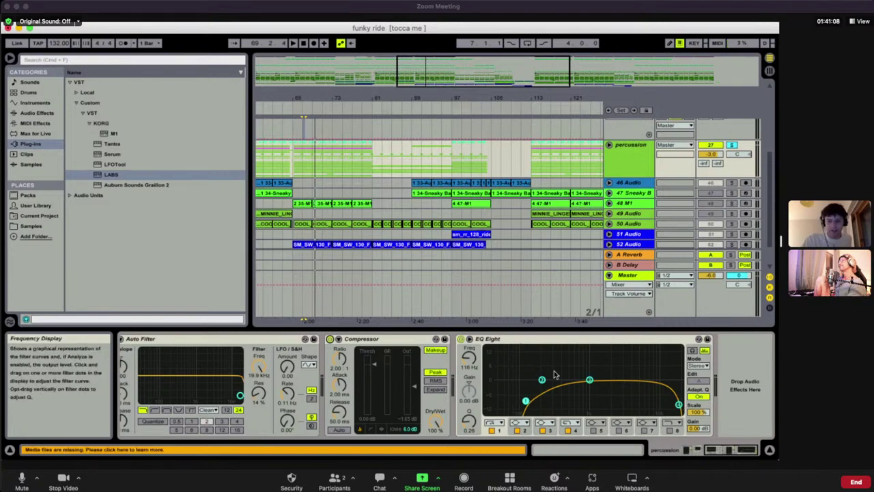
Unfold the percussion group and examine the effect chains of its 31 Audio, 34 Audio and 35 Audio tracks
left_click(609, 146)
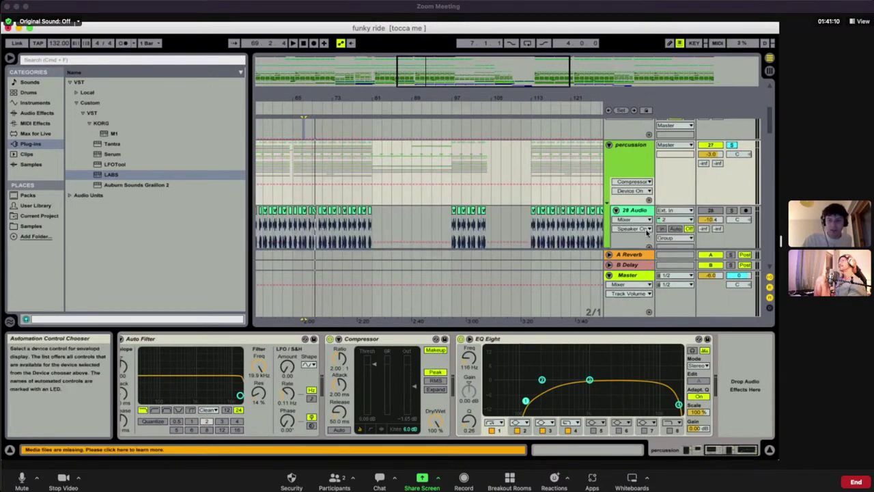
scroll(628, 191, "down", 5)
left_click(633, 188)
scroll(640, 199, "down", 2)
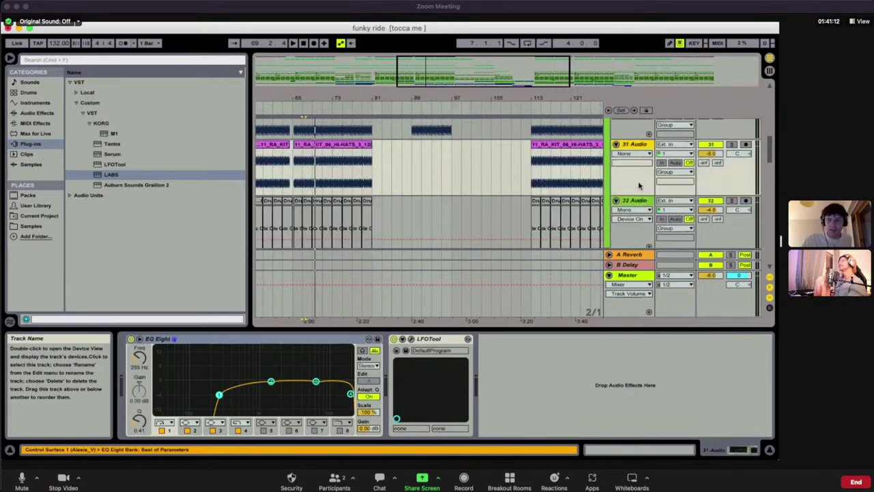
scroll(638, 186, "down", 3)
left_click(635, 156)
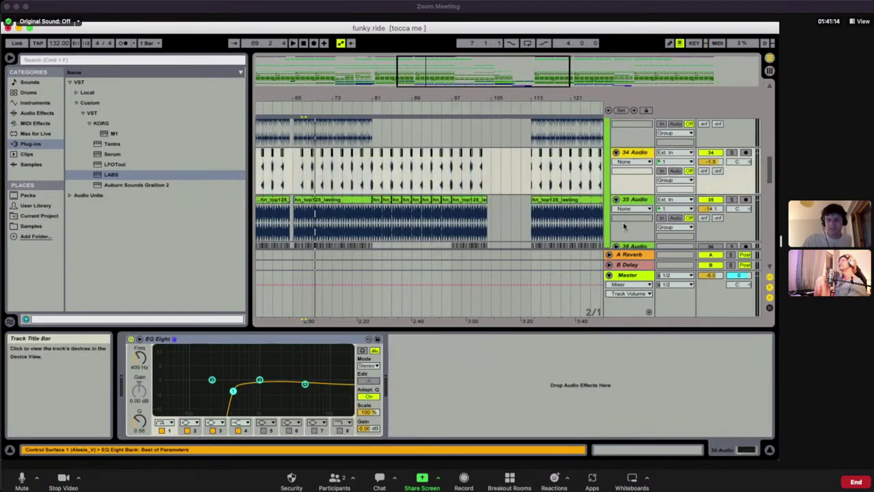
left_click(630, 199)
scroll(633, 185, "down", 3)
Examine the device chains of the 37, 36, 40 and 41 Audio tracks and the 44 Clap track
left_click(634, 171)
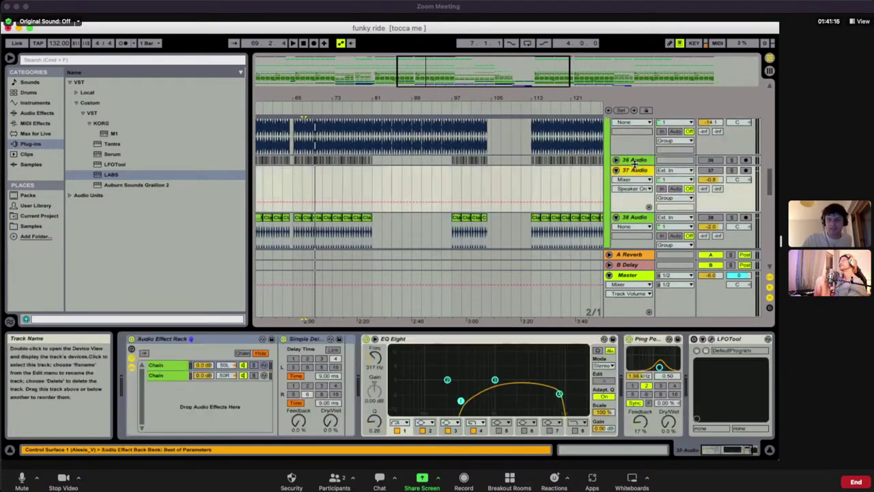
scroll(633, 164, "down", 4)
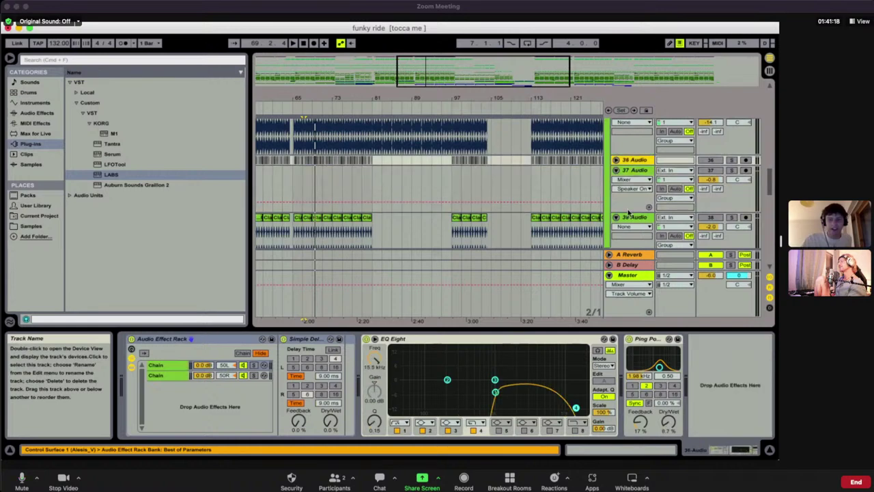
left_click(637, 162)
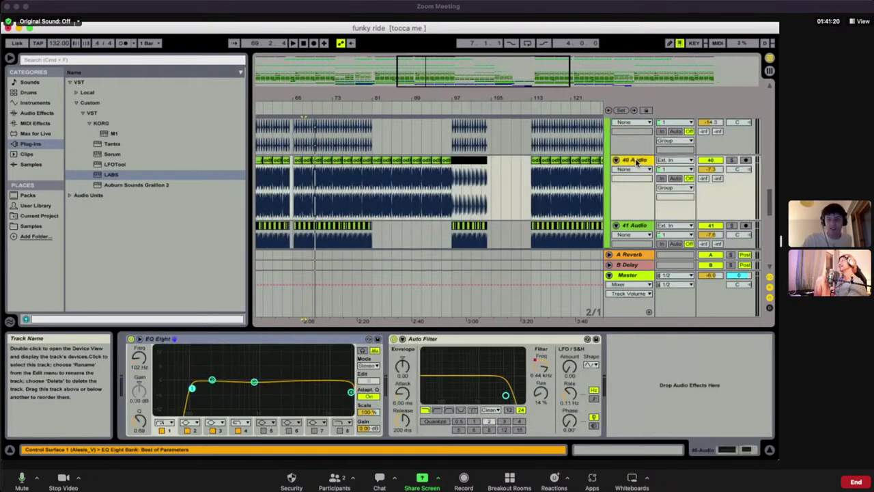
scroll(630, 198, "down", 3)
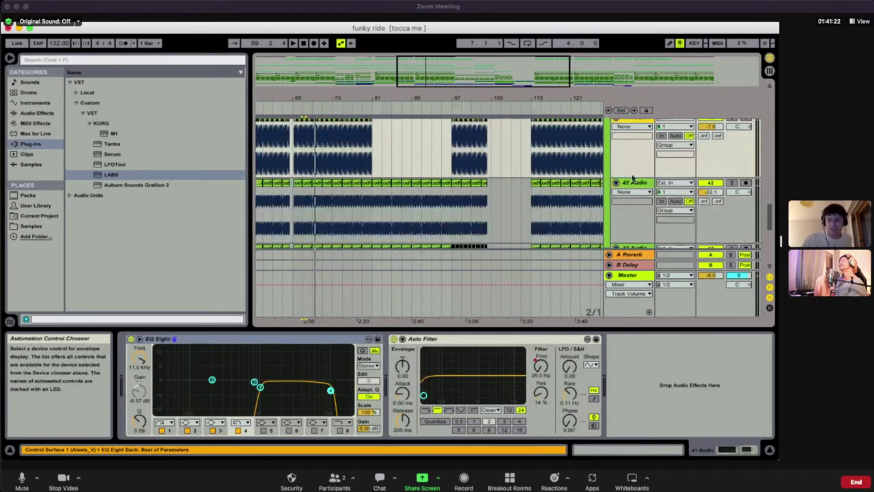
left_click(631, 197)
scroll(632, 199, "down", 3)
scroll(634, 199, "down", 3)
left_click(634, 203)
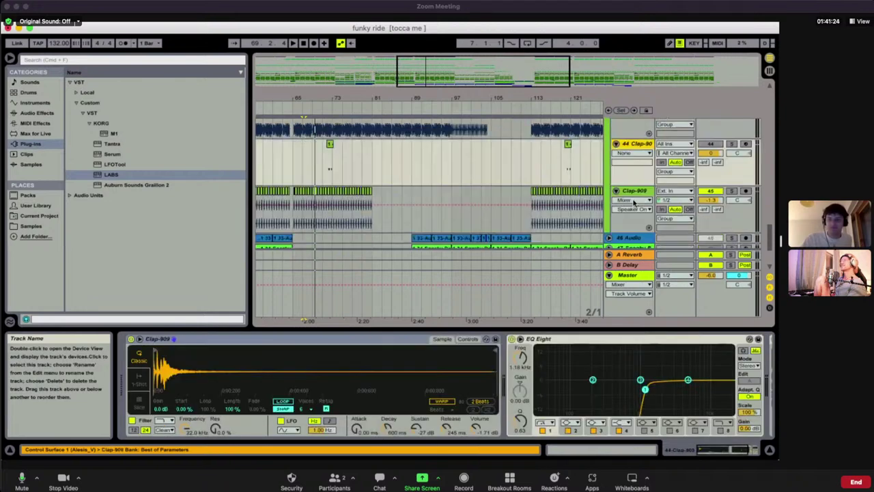
Fold and unsolo the percussion group, and fold and disarm the 26 LABS track
scroll(634, 203, "up", 8)
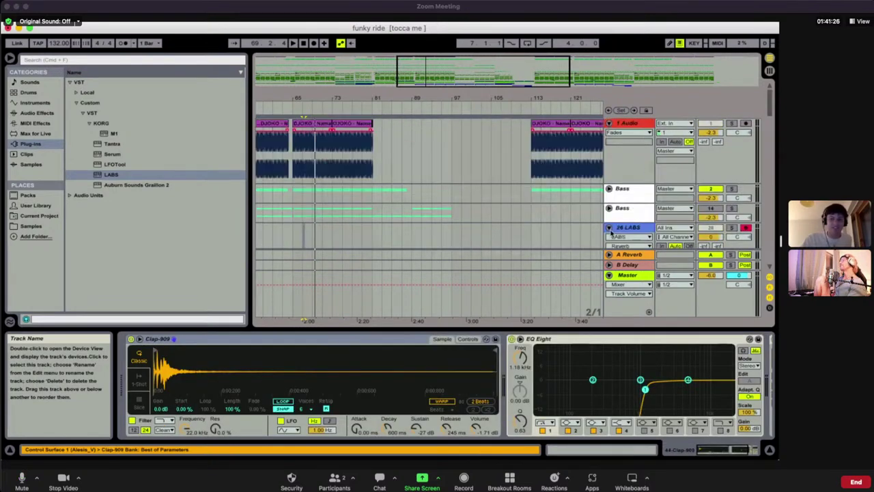
scroll(613, 220, "down", 3)
left_click(608, 177)
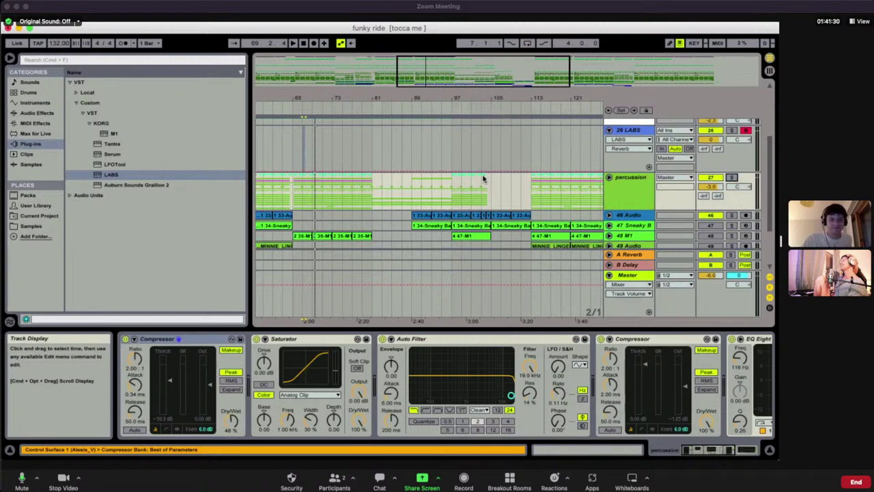
scroll(483, 179, "up", 5)
left_click(609, 228)
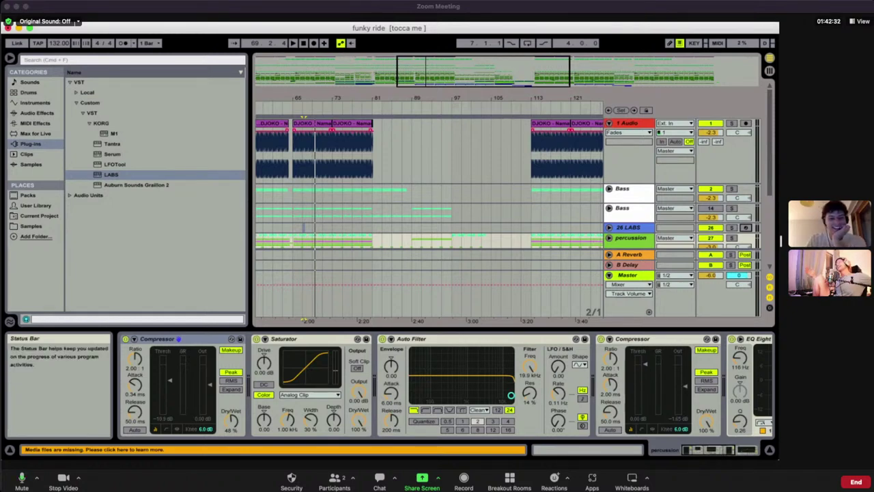
Switch to the Zoom meeting, mute the microphone and unmute it again
key("super+Tab")
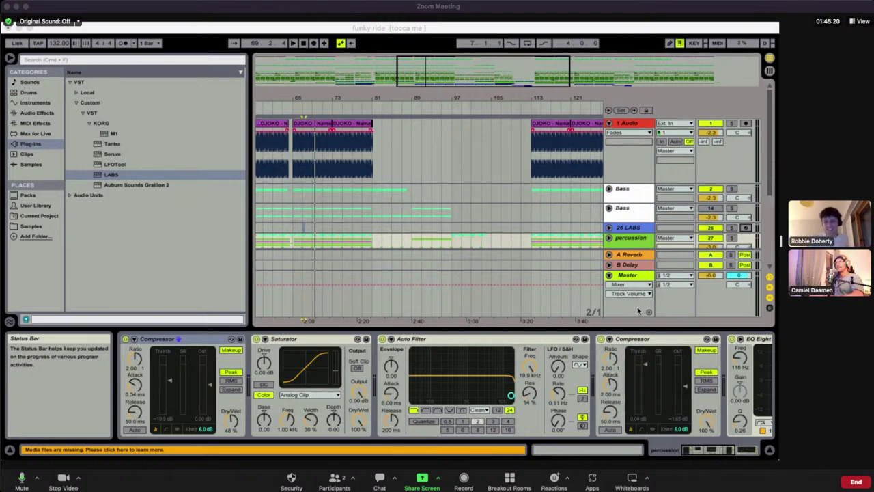
left_click(22, 480)
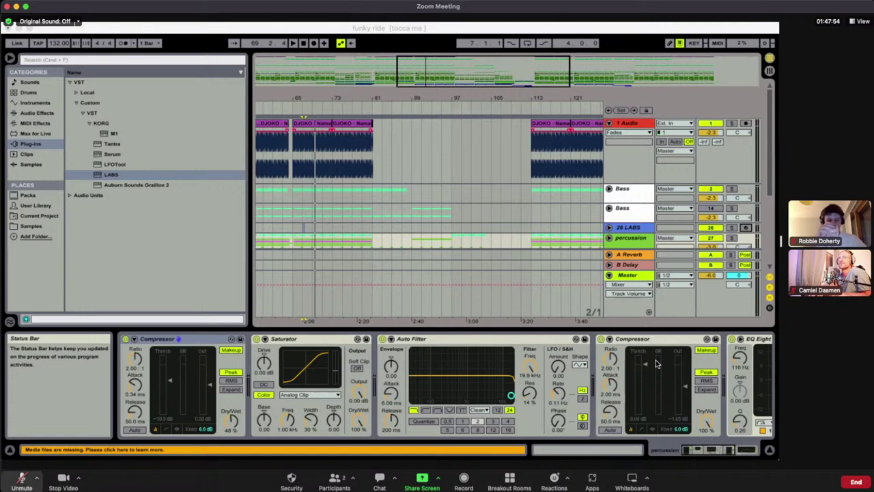
left_click(22, 479)
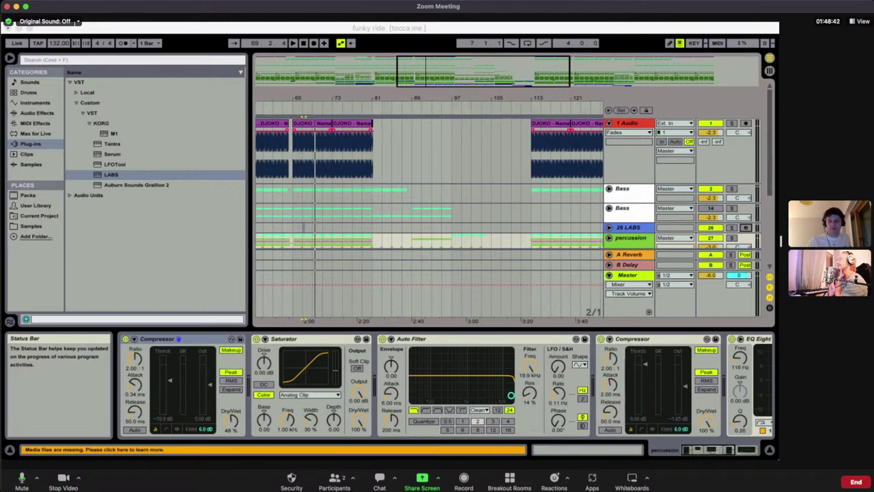
Return to Ableton Live, audition the arrangement around bar 95 and go to bar 67 on the 26 LABS track
left_click(609, 411)
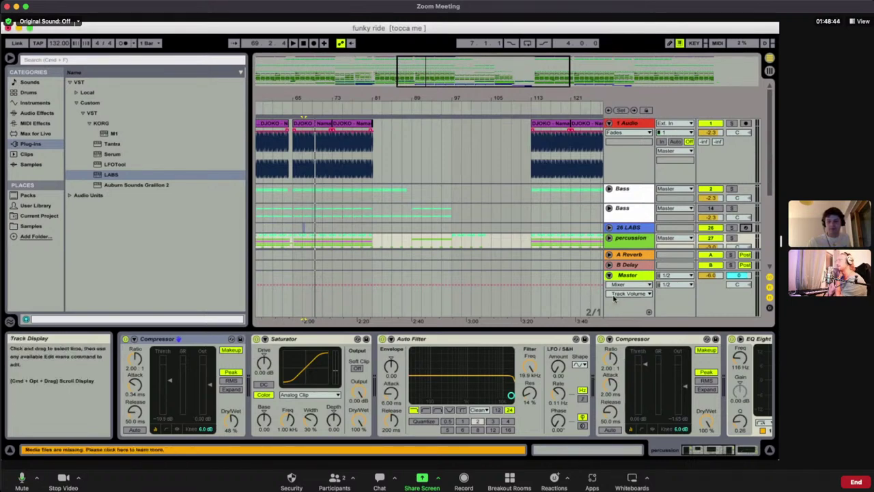
scroll(502, 159, "down", 5)
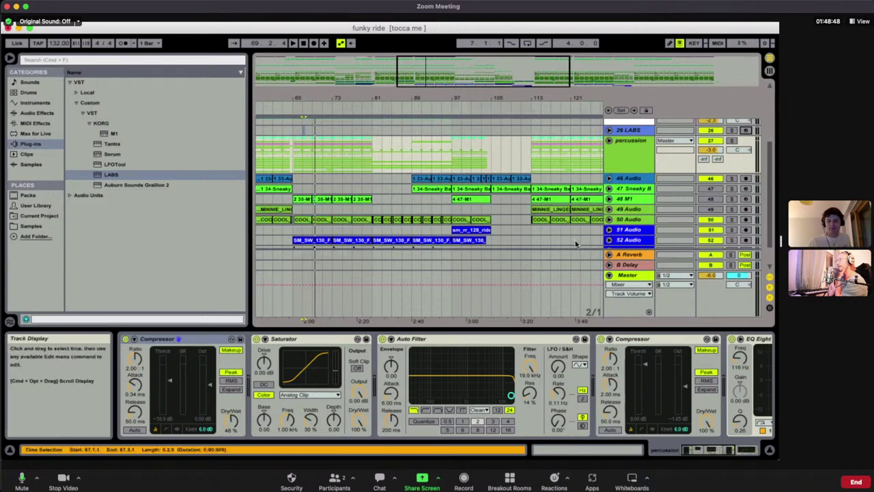
left_click(441, 109)
left_click(304, 130)
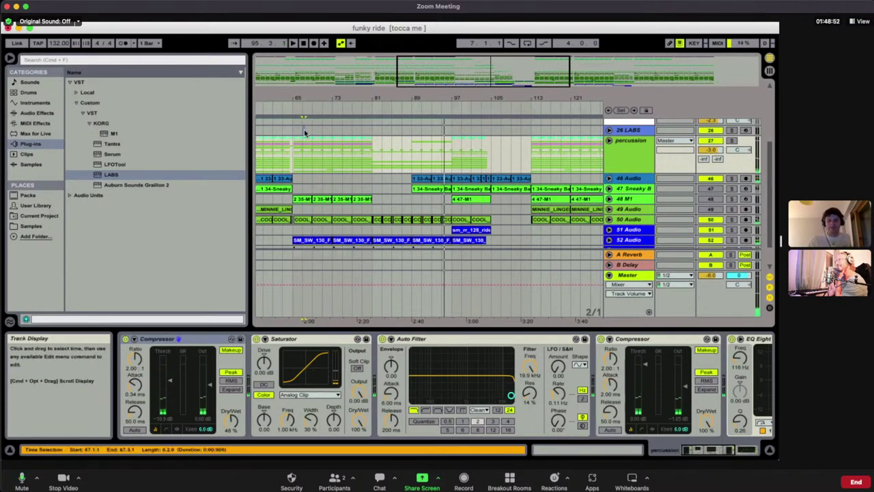